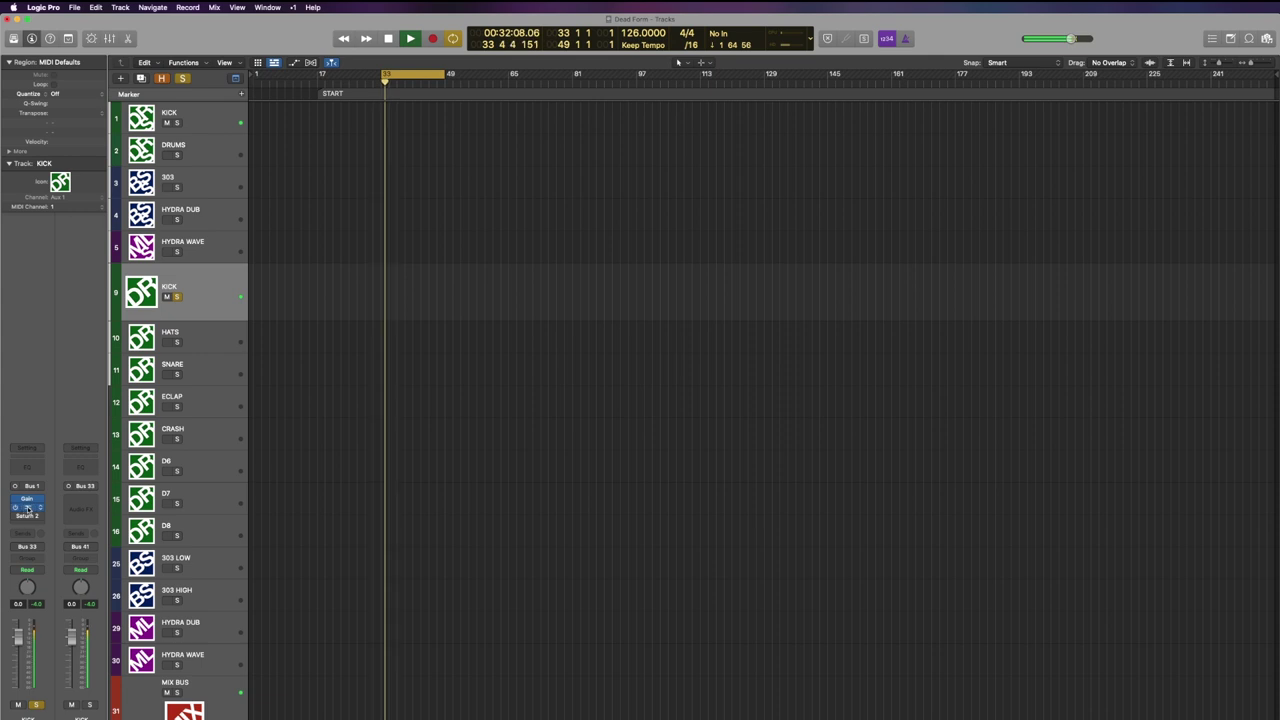
Open Saturn 2 on the kick channel, separate it from the NLS Channel window, and nudge up the NLS Channel drive.
{"action": "left_click", "coordinate": [28, 516]}
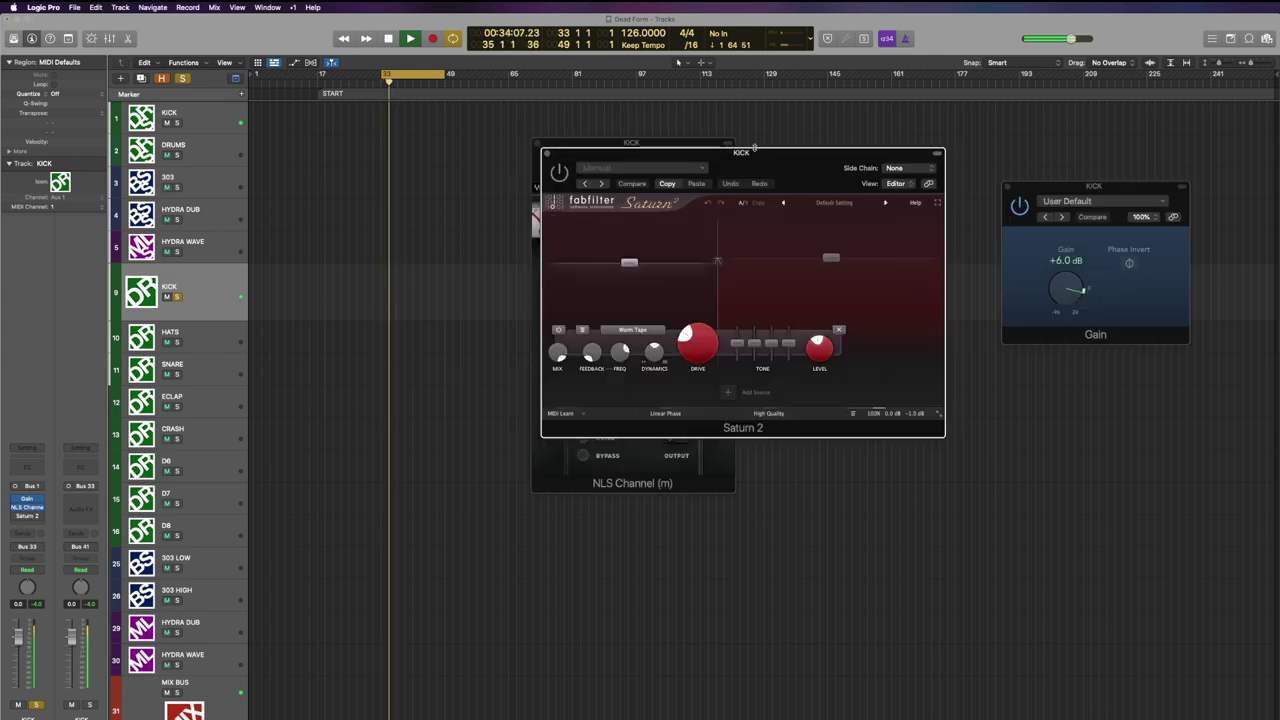
{"action": "left_click_drag", "start_coordinate": [754, 148], "coordinate": [878, 195]}
{"action": "left_click_drag", "start_coordinate": [640, 142], "coordinate": [376, 201]}
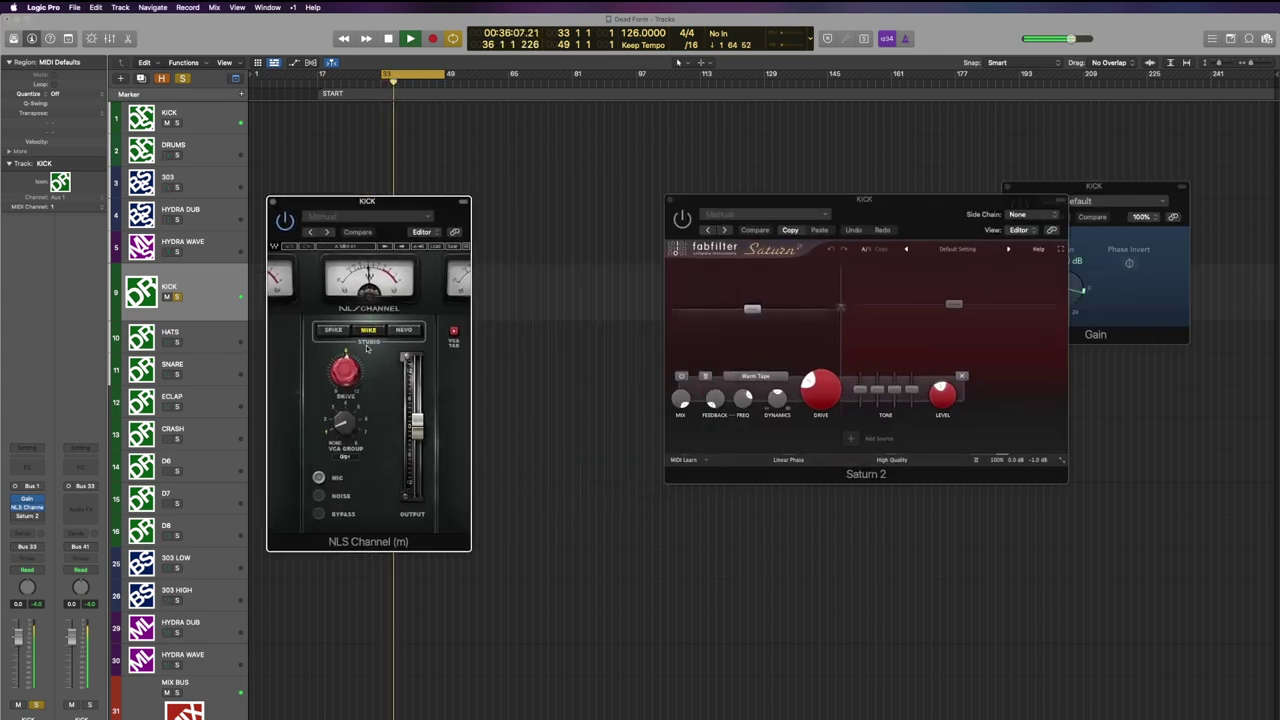
{"action": "left_click_drag", "start_coordinate": [346, 371], "coordinate": [346, 366]}
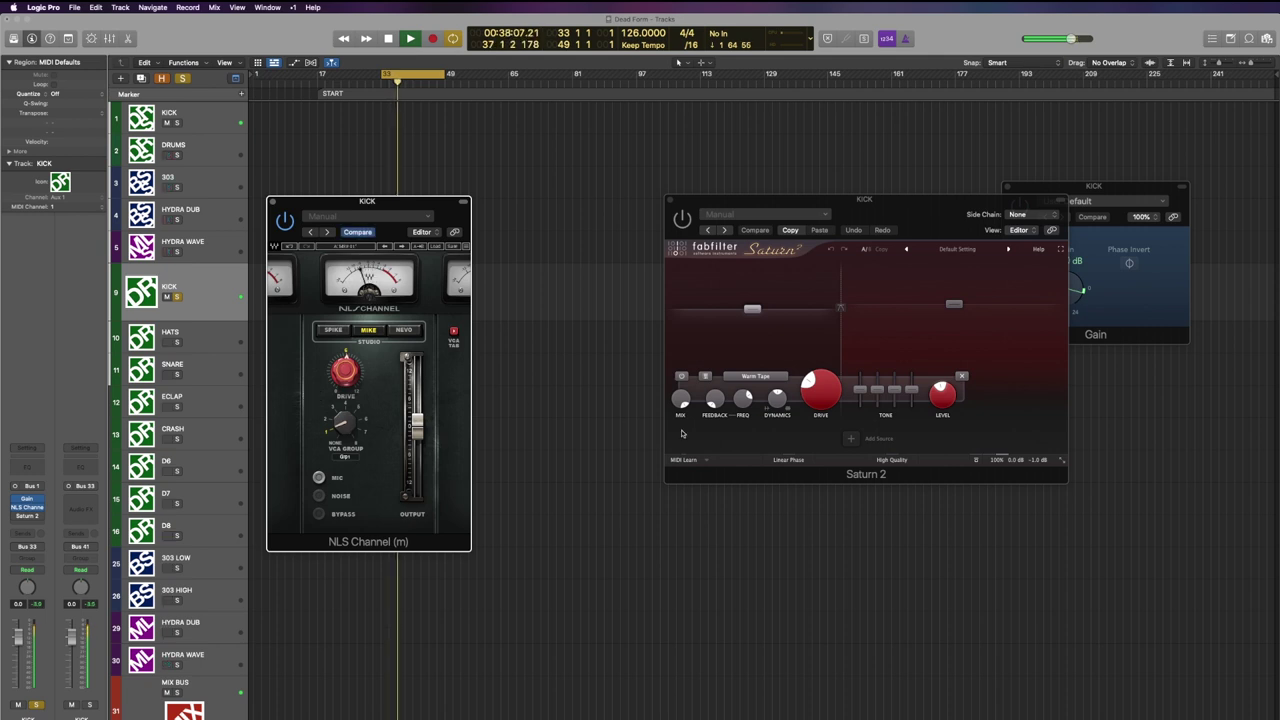
Select Saturn 2's upper band and slightly raise the NLS Channel output fader.
{"action": "left_click", "coordinate": [783, 335]}
{"action": "left_click", "coordinate": [905, 346]}
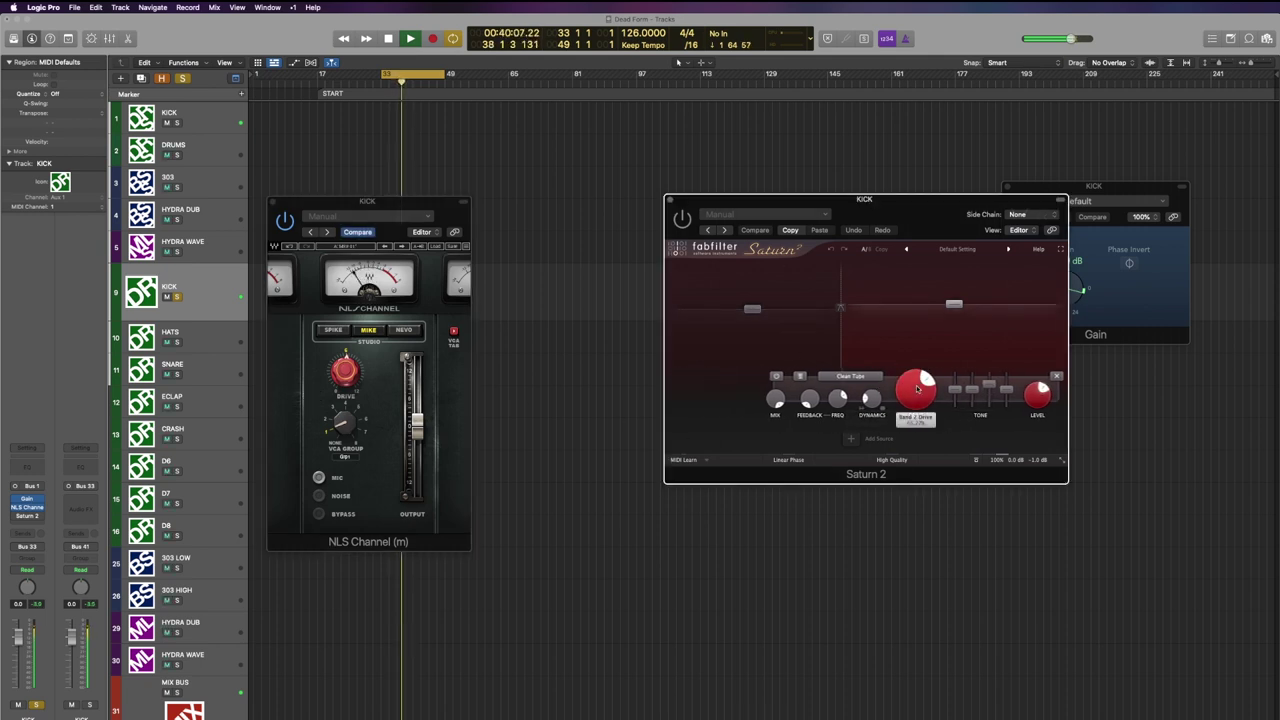
{"action": "left_click_drag", "start_coordinate": [417, 426], "coordinate": [417, 414]}
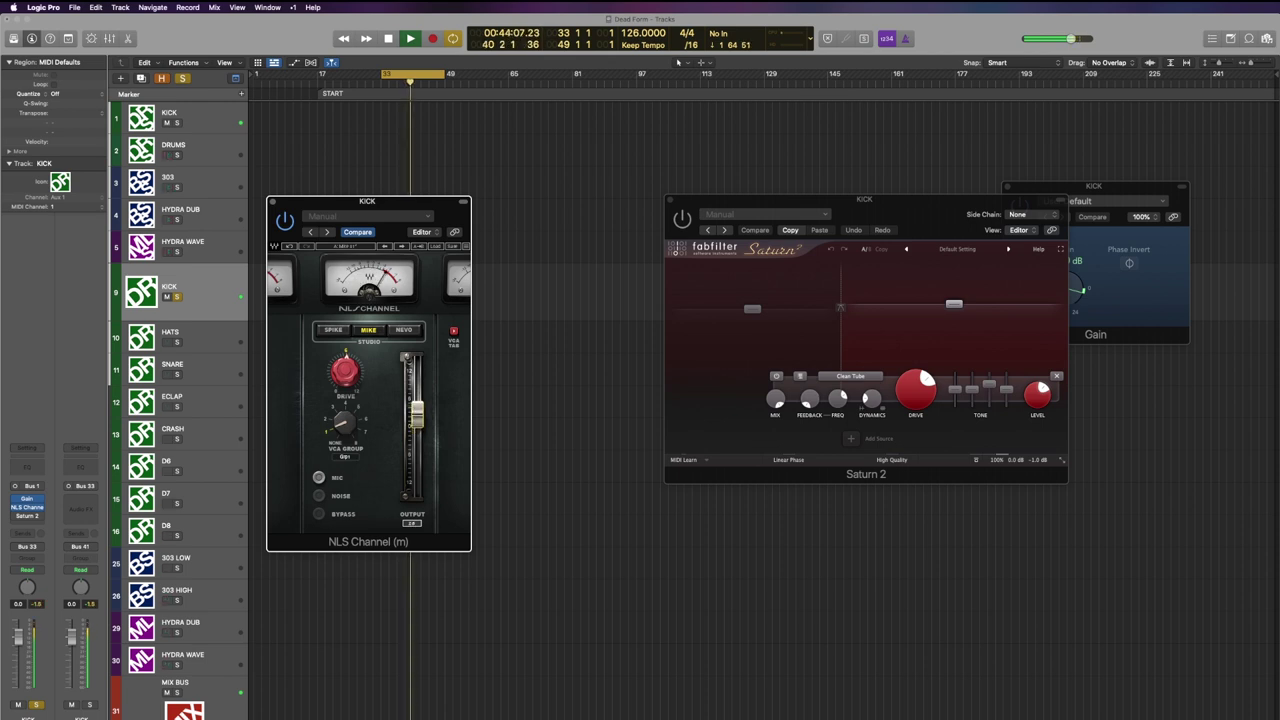
Lower Saturn 2's band crossover frequency and increase the upper band's drive.
{"action": "left_click_drag", "start_coordinate": [894, 214], "coordinate": [800, 203]}
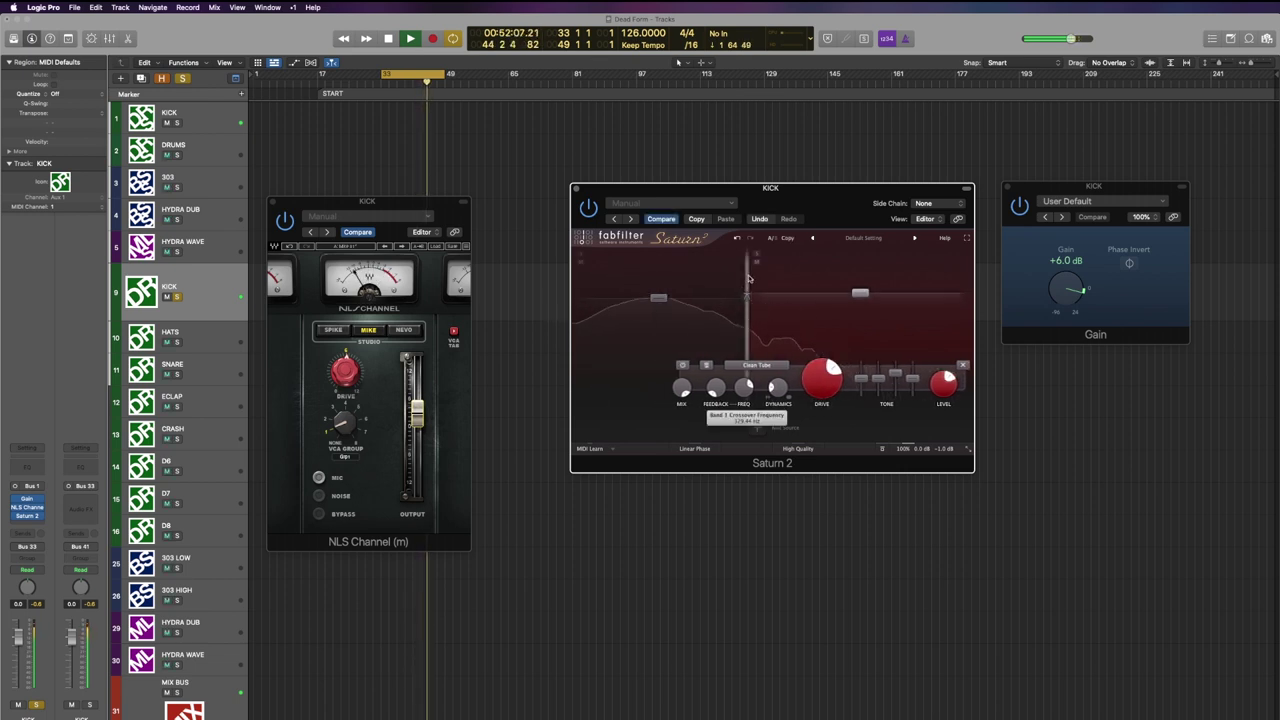
{"action": "left_click_drag", "start_coordinate": [746, 278], "coordinate": [710, 278]}
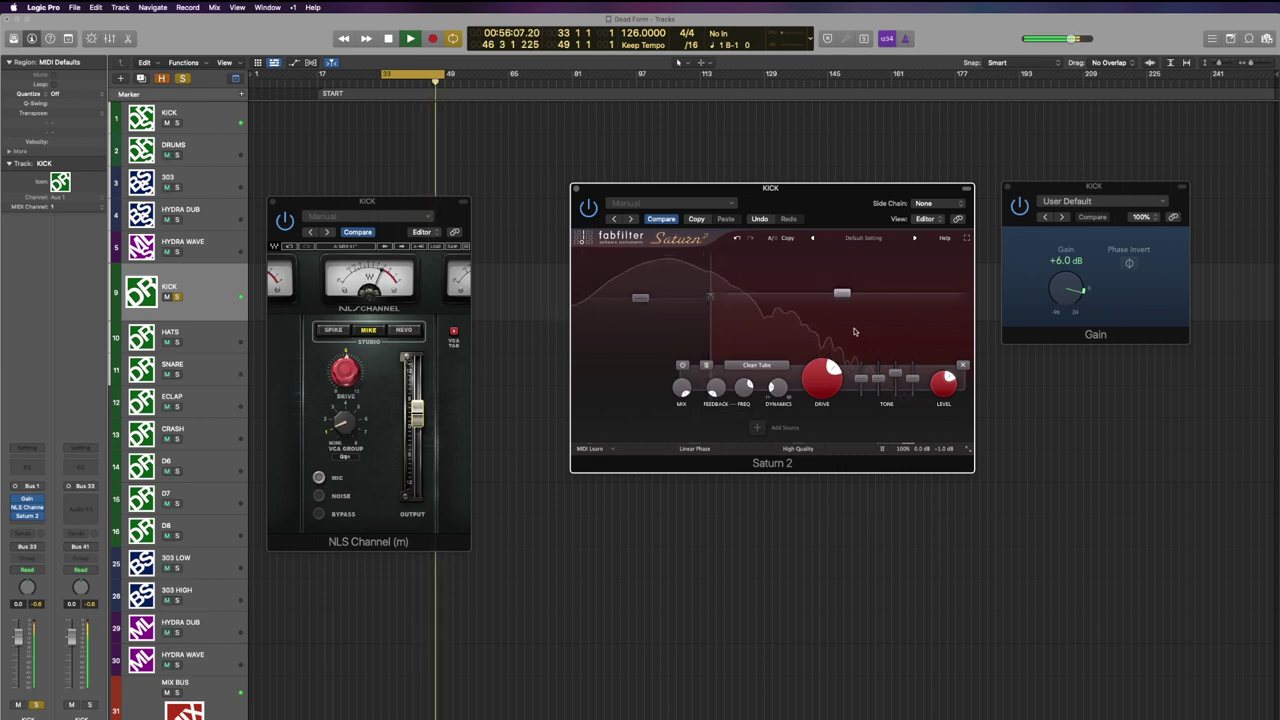
{"action": "mouse_move", "coordinate": [826, 386]}
{"action": "left_mouse_down"}
{"action": "mouse_move", "coordinate": [826, 346]}
{"action": "mouse_move", "coordinate": [825, 371]}
{"action": "left_mouse_up"}
Change the upper band's saturation style to Gentle Saturation and fine-tune its drive and presence.
{"action": "left_click", "coordinate": [757, 365]}
{"action": "mouse_move", "coordinate": [768, 405]}
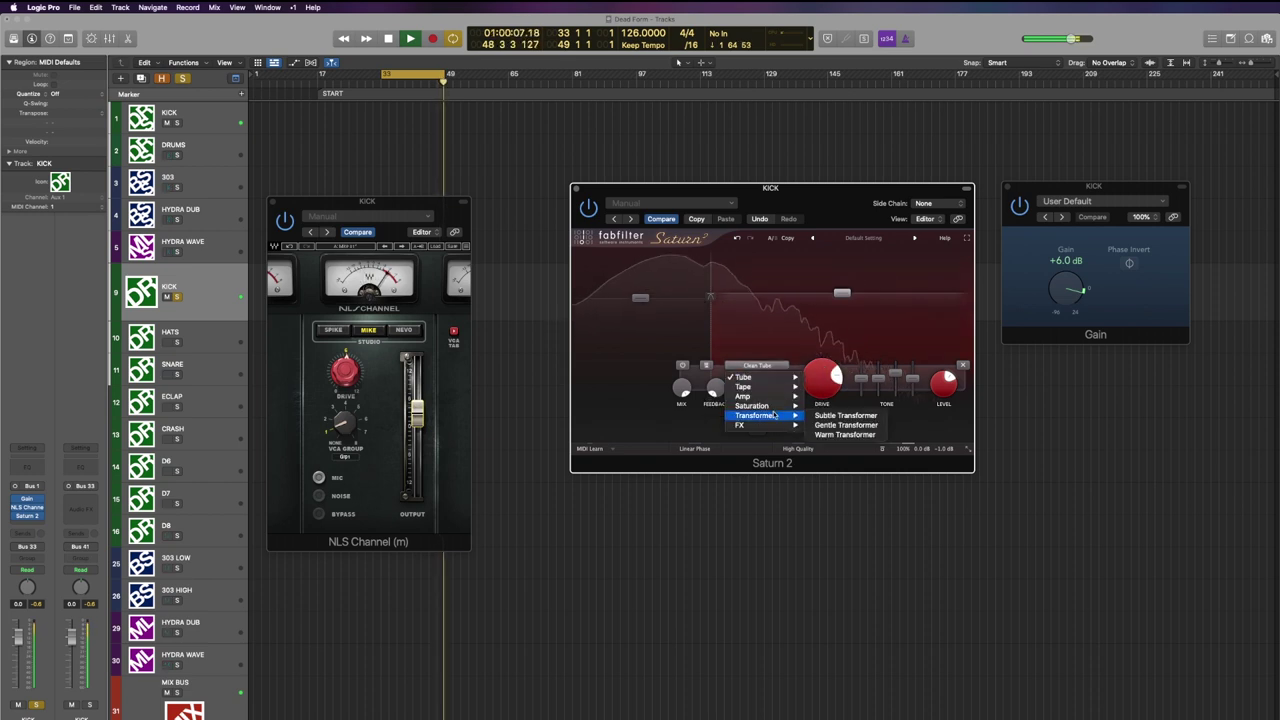
{"action": "left_click", "coordinate": [842, 415]}
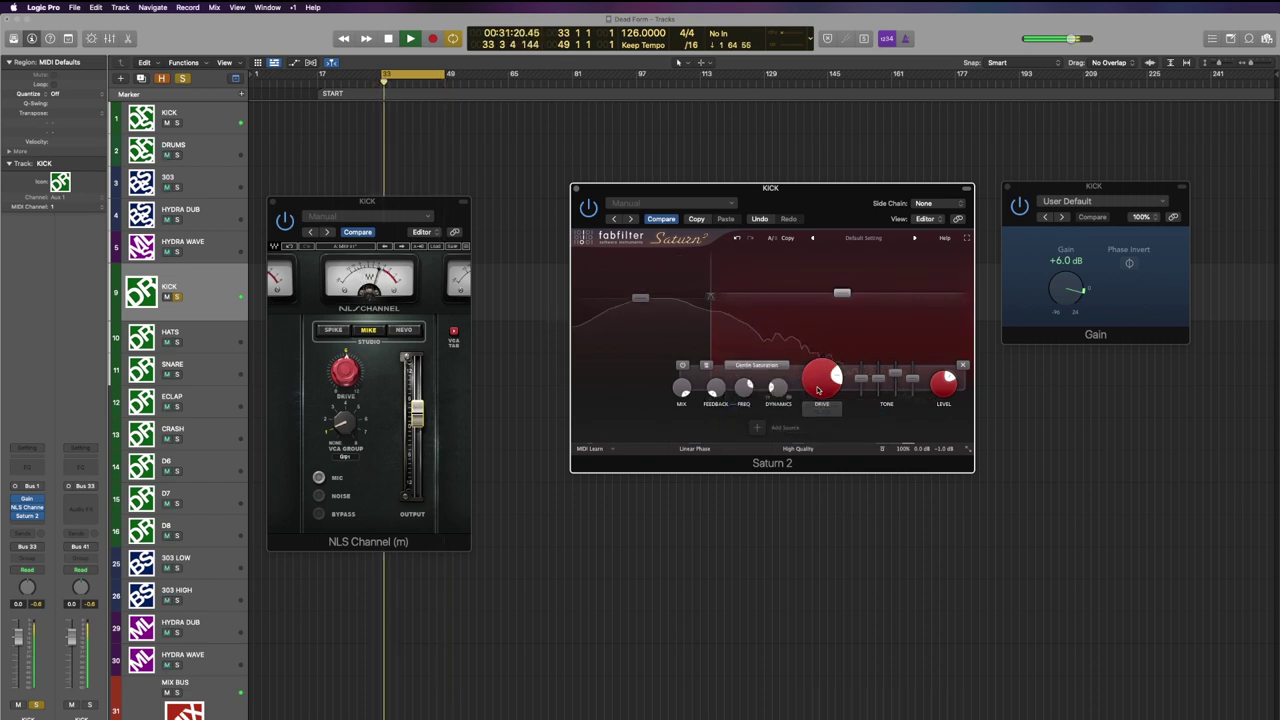
{"action": "left_click_drag", "start_coordinate": [818, 382], "coordinate": [818, 389]}
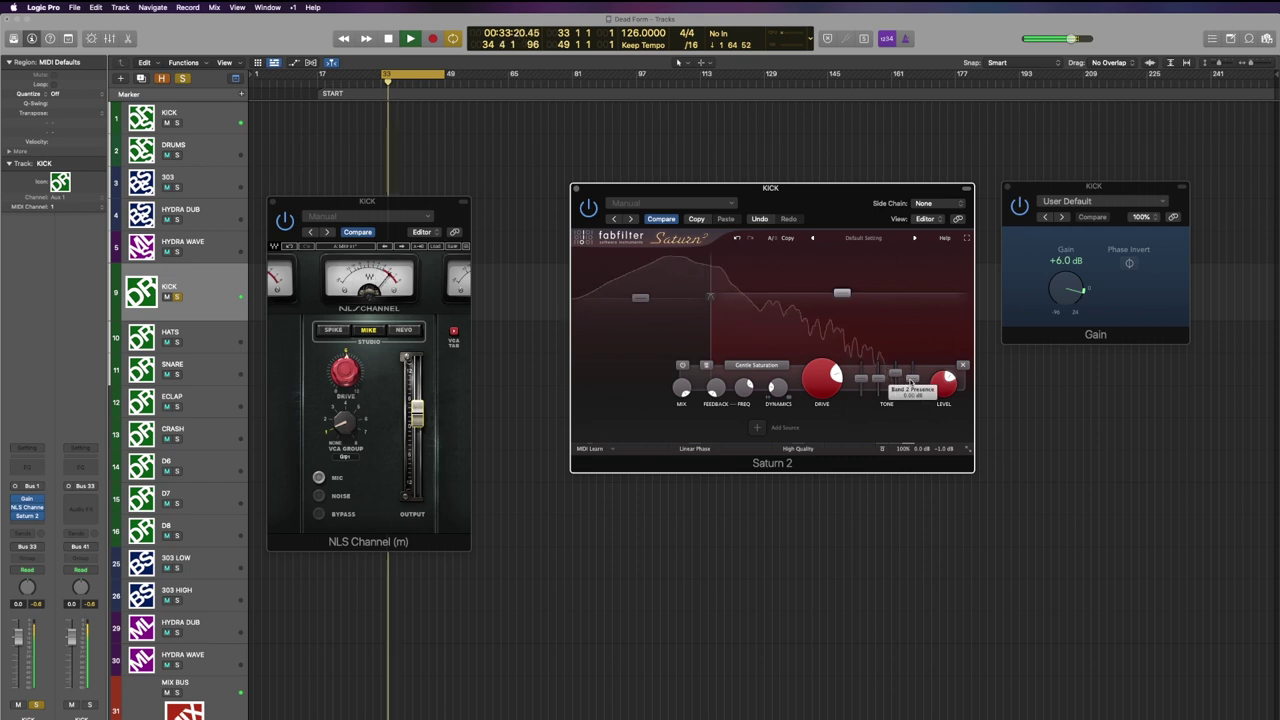
{"action": "left_click_drag", "start_coordinate": [912, 379], "coordinate": [913, 378]}
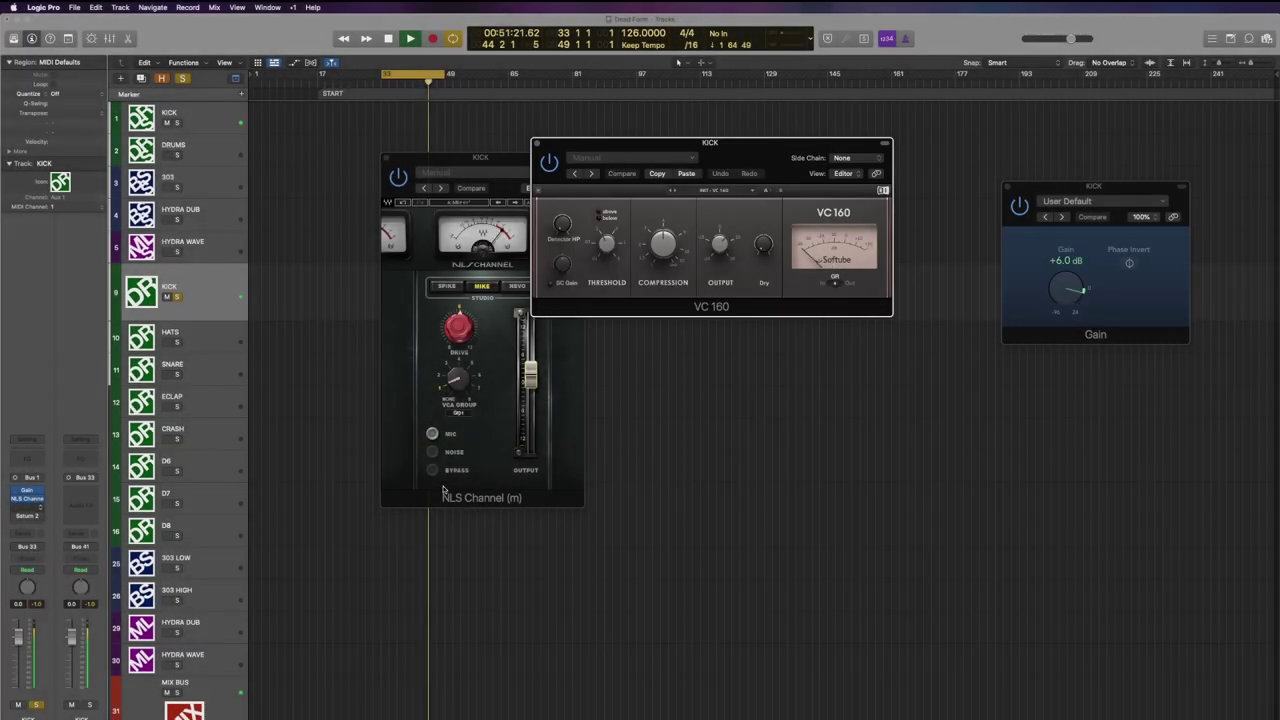
Move the VC 160 compressor clear of NLS Channel and balance its threshold and output gain for the kick.
{"action": "left_click_drag", "start_coordinate": [749, 151], "coordinate": [836, 187]}
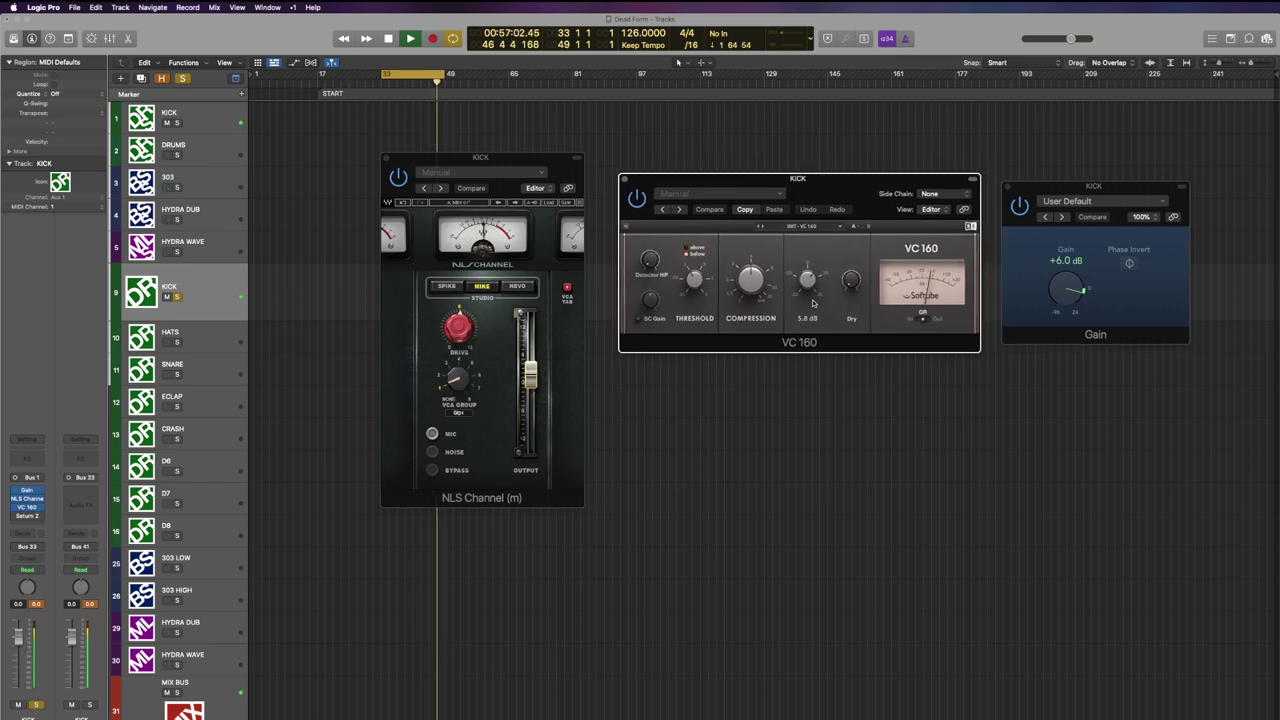
{"action": "left_click_drag", "start_coordinate": [805, 285], "coordinate": [805, 292]}
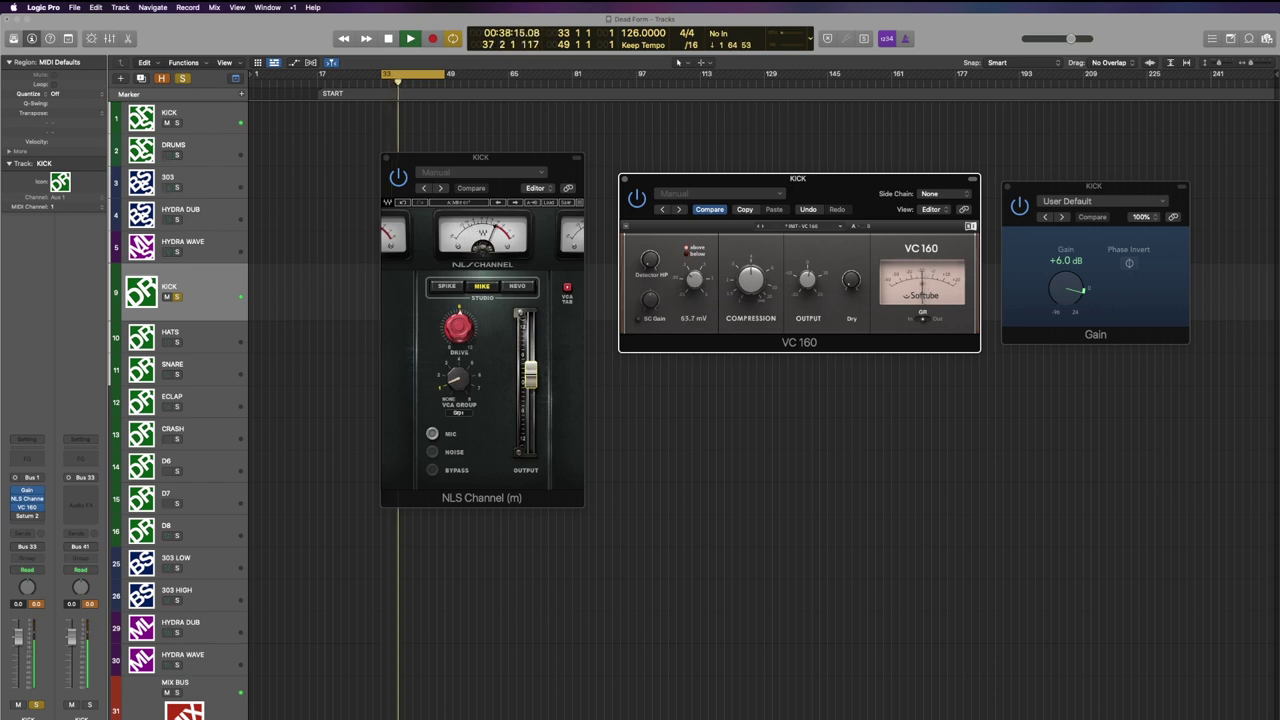
{"action": "mouse_move", "coordinate": [805, 281]}
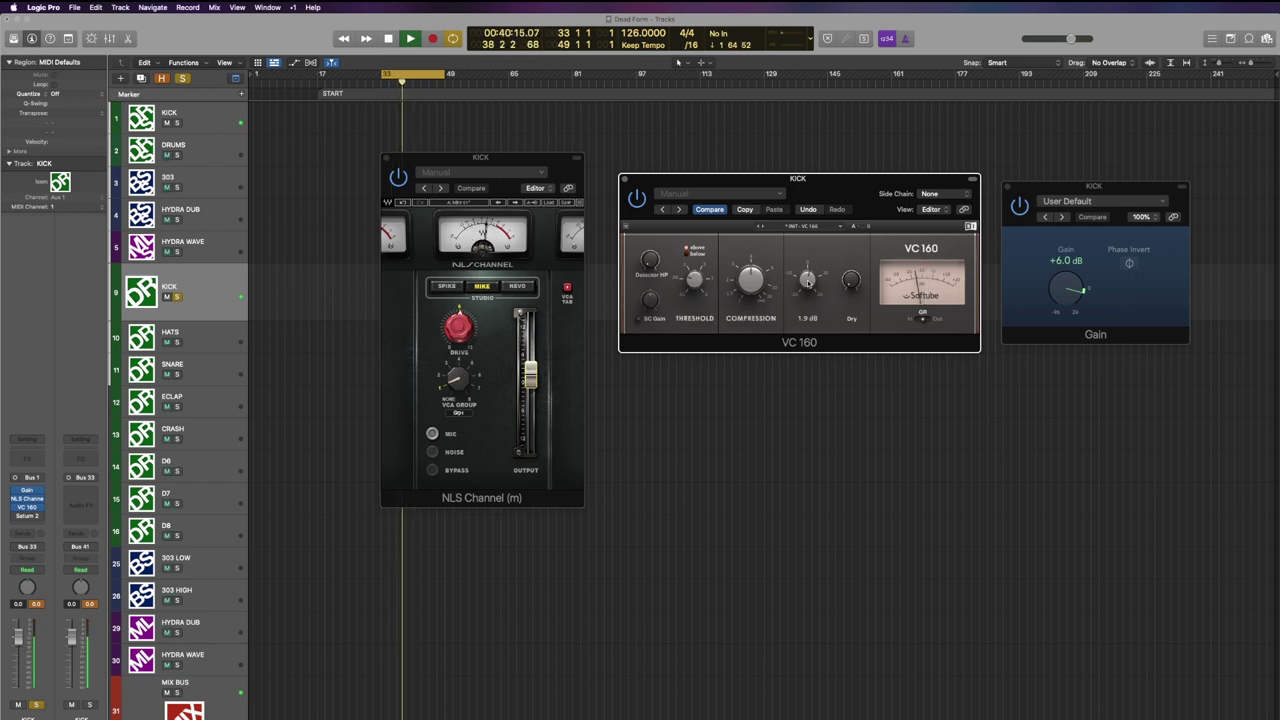
{"action": "left_click_drag", "start_coordinate": [807, 270], "coordinate": [807, 261]}
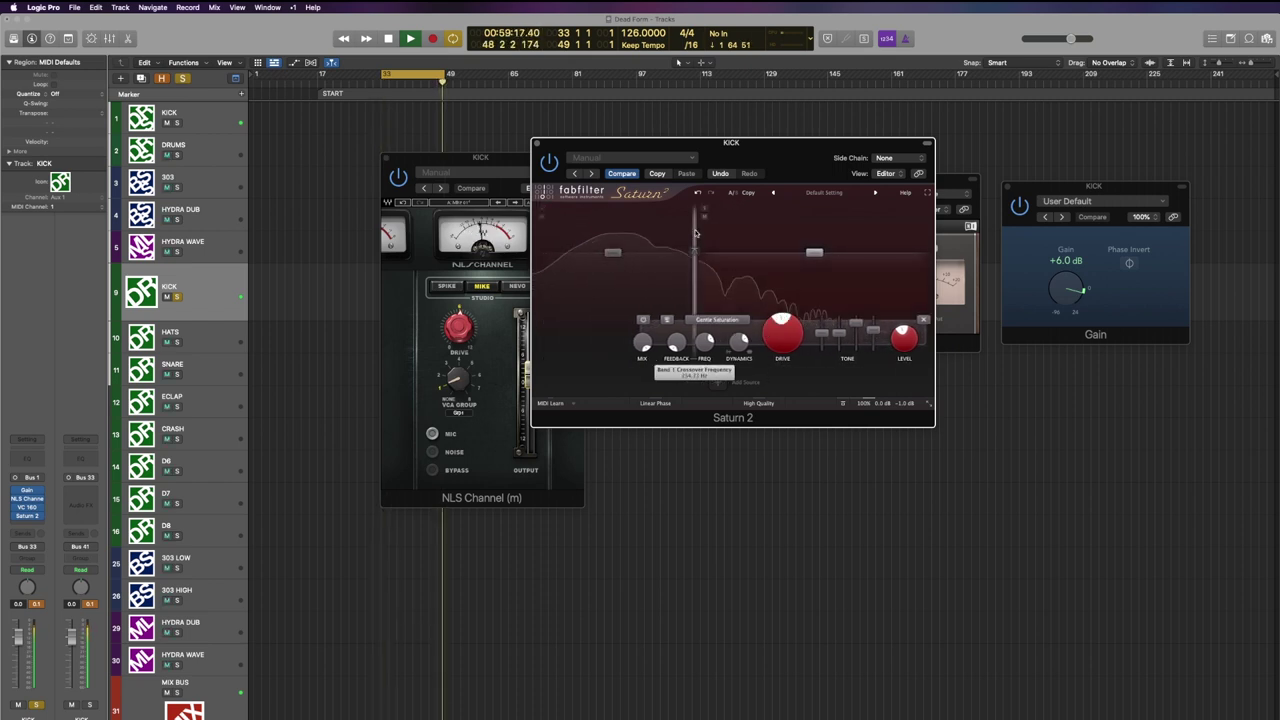
Raise Saturn 2's crossover frequency on the kick and ease back the upper band's drive.
{"action": "left_click_drag", "start_coordinate": [694, 232], "coordinate": [728, 232]}
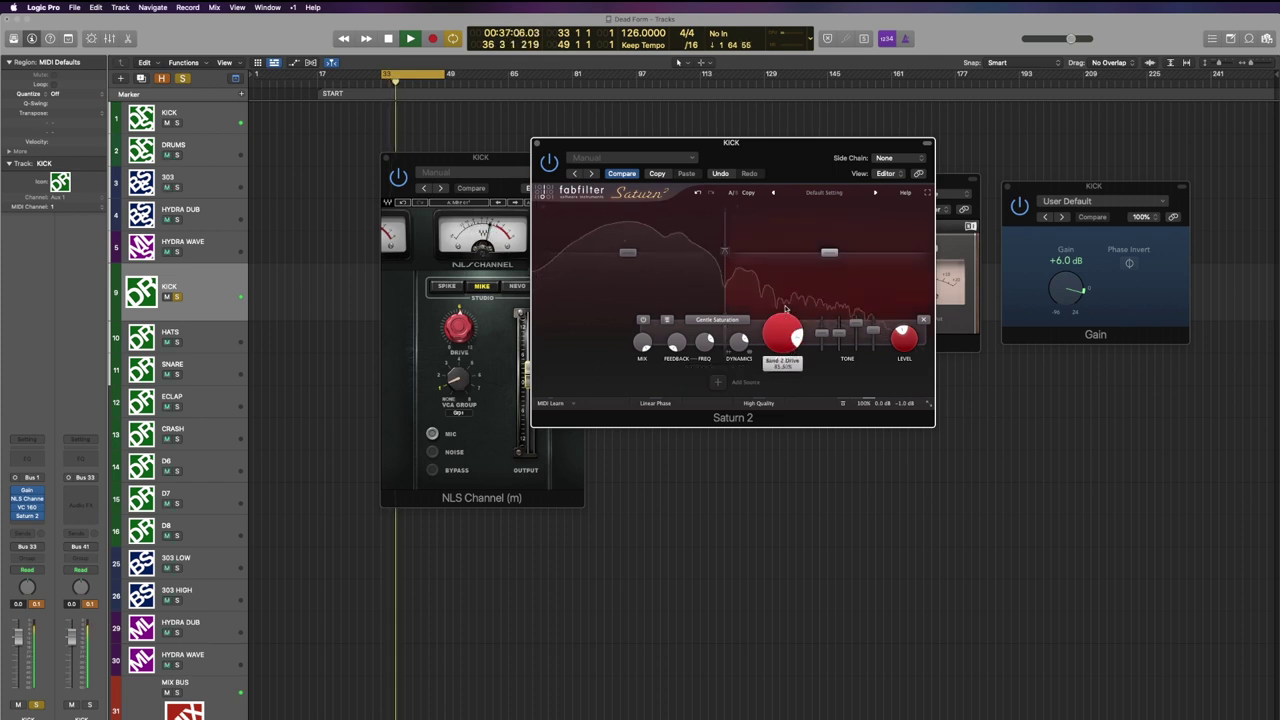
{"action": "left_click_drag", "start_coordinate": [786, 318], "coordinate": [780, 329]}
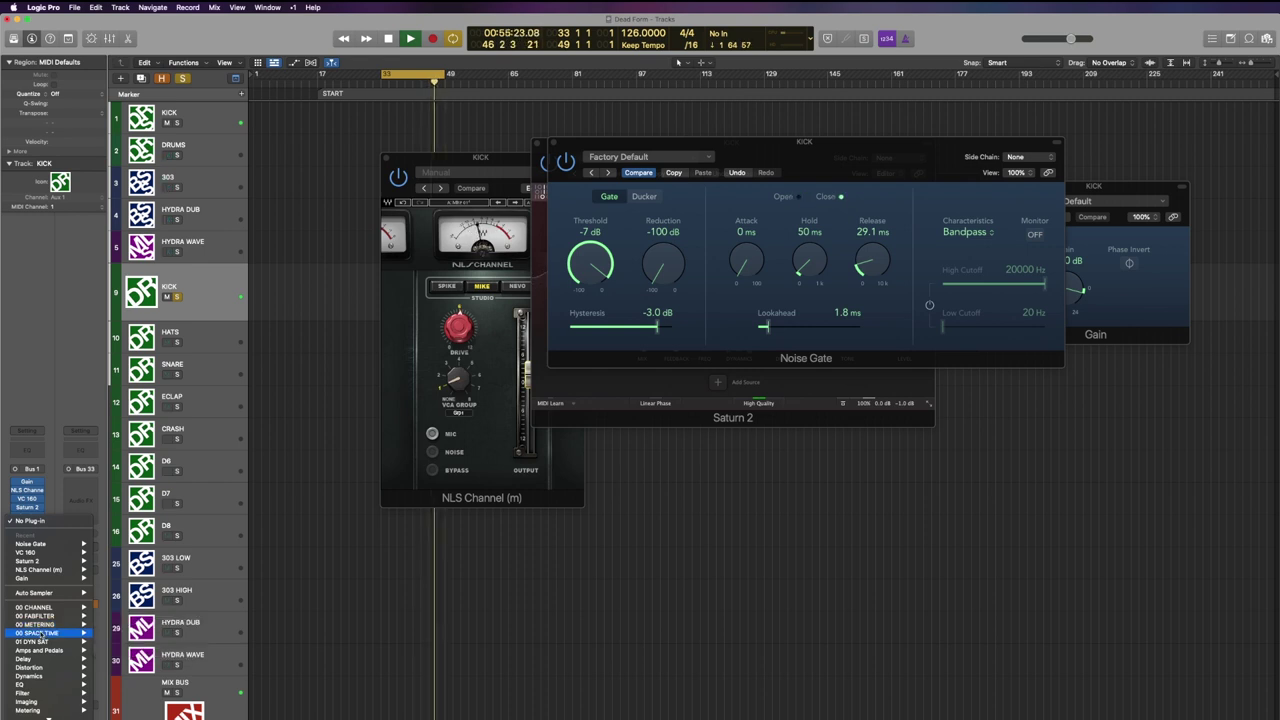
Insert Decapitator from the 01 DYN SAT group on the kick channel, audition styles E and N, and choose style T.
{"action": "mouse_move", "coordinate": [68, 645]}
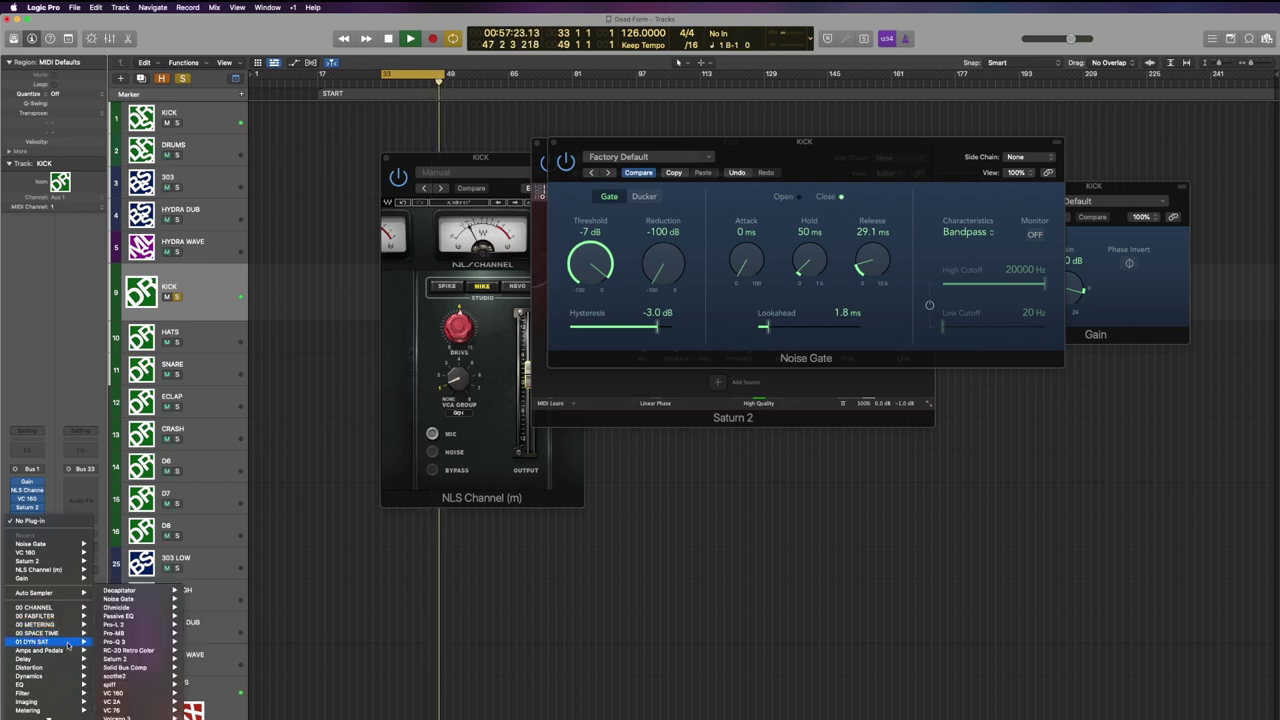
{"action": "left_click", "coordinate": [220, 590]}
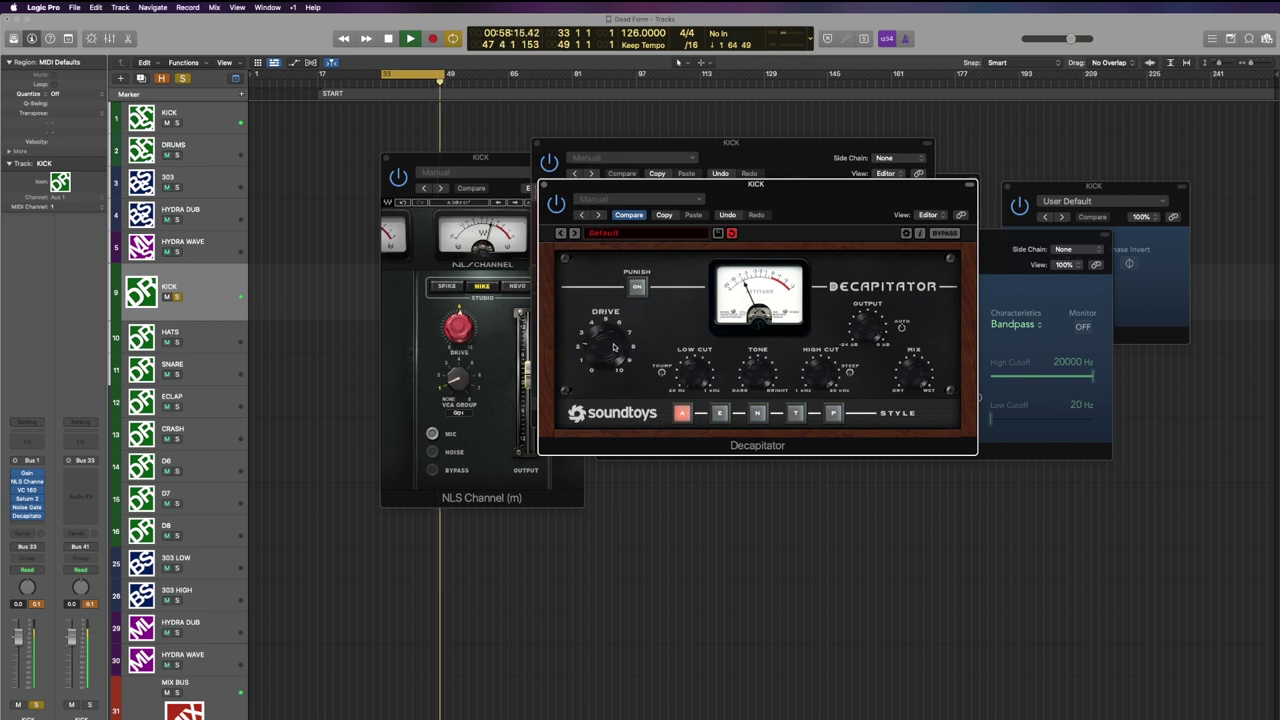
{"action": "left_click", "coordinate": [720, 413]}
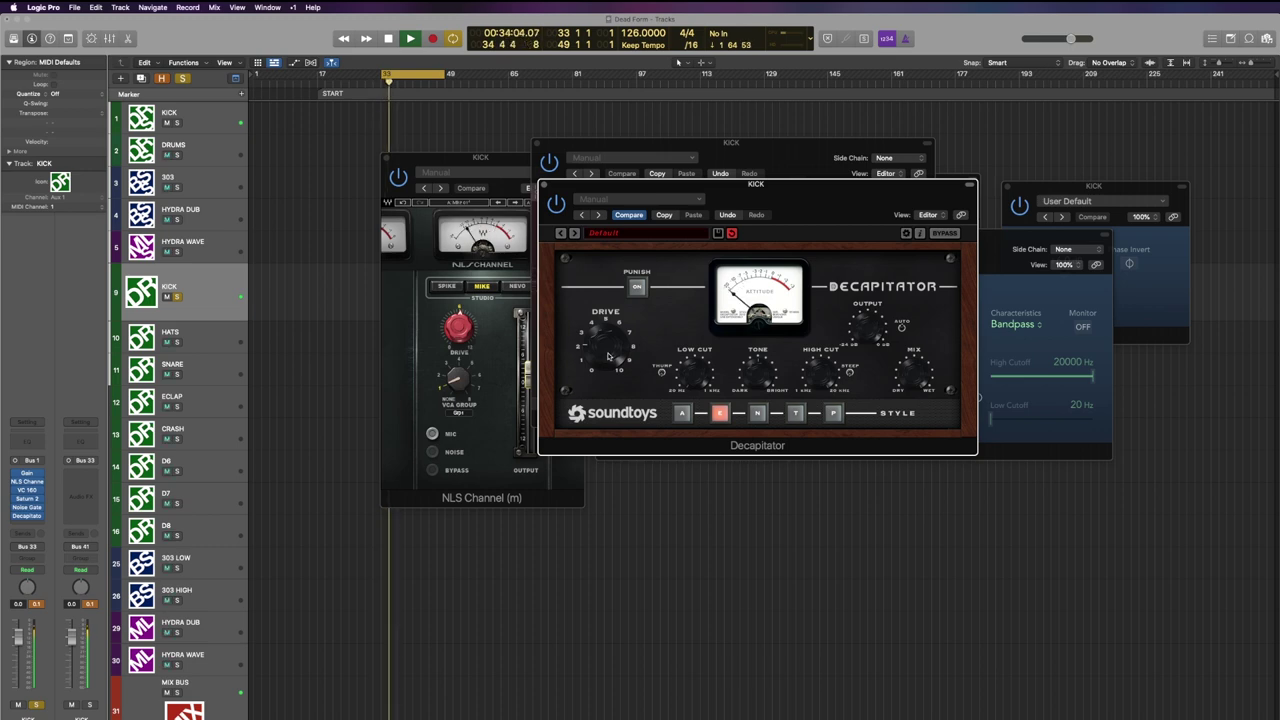
{"action": "left_click", "coordinate": [759, 414]}
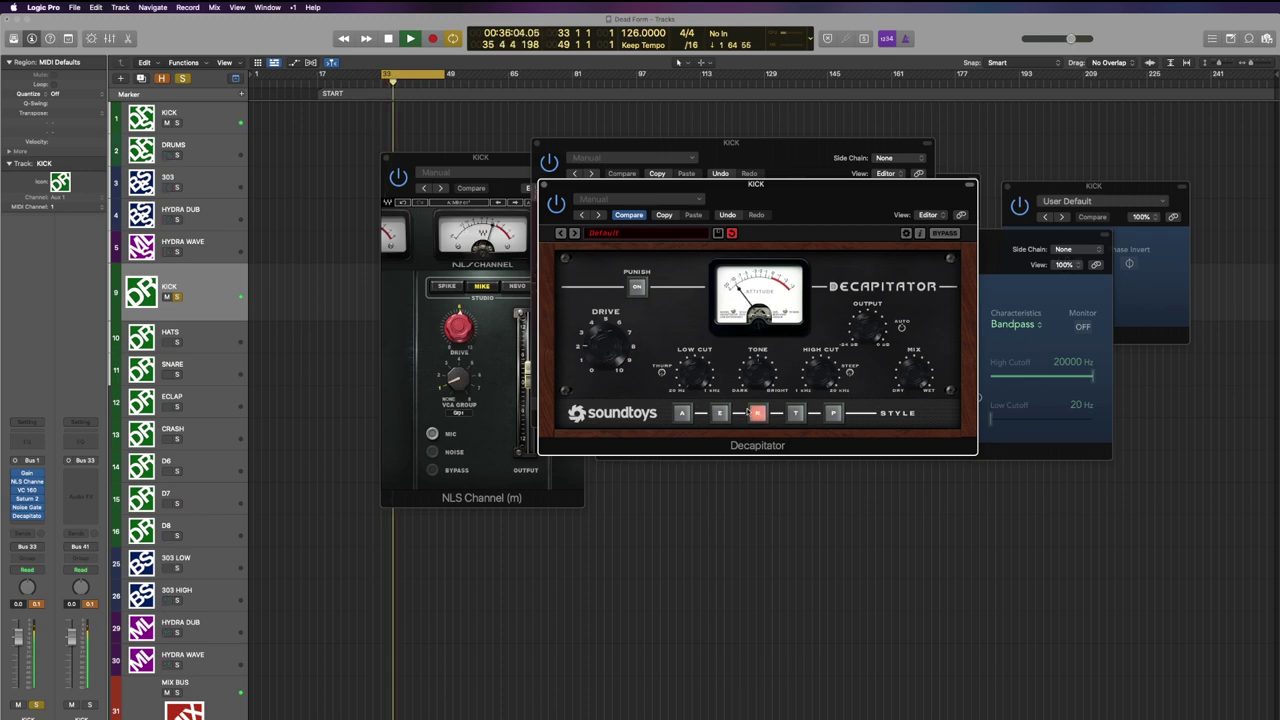
{"action": "left_click", "coordinate": [796, 413]}
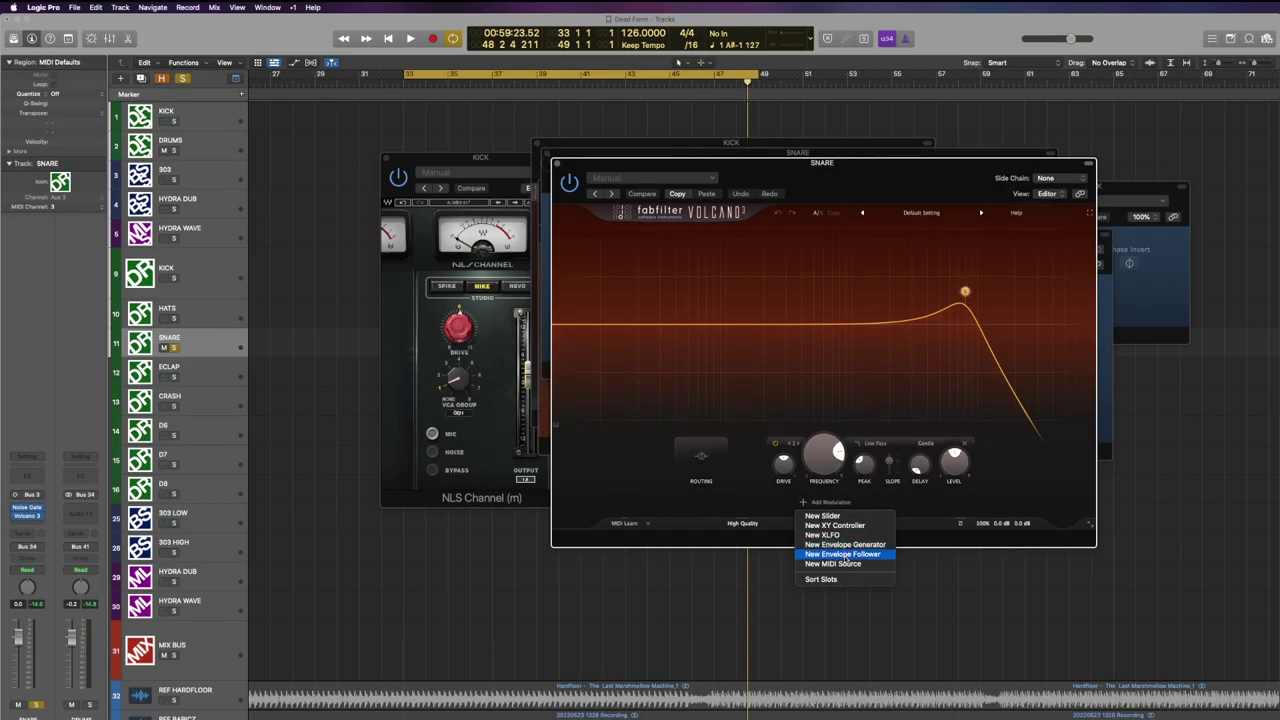
Add an envelope follower to Volcano 3 on the snare, shorten its attack, and set it to Transient mode.
{"action": "left_click", "coordinate": [843, 554]}
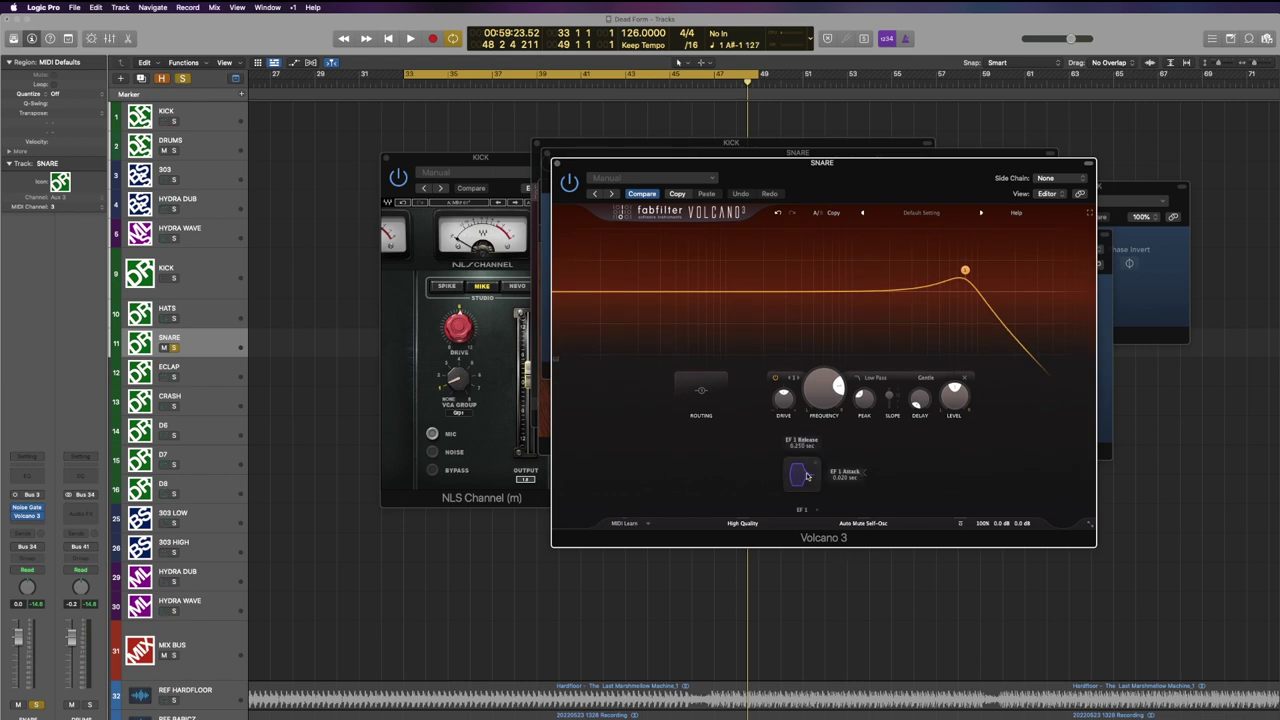
{"action": "left_click", "coordinate": [805, 475]}
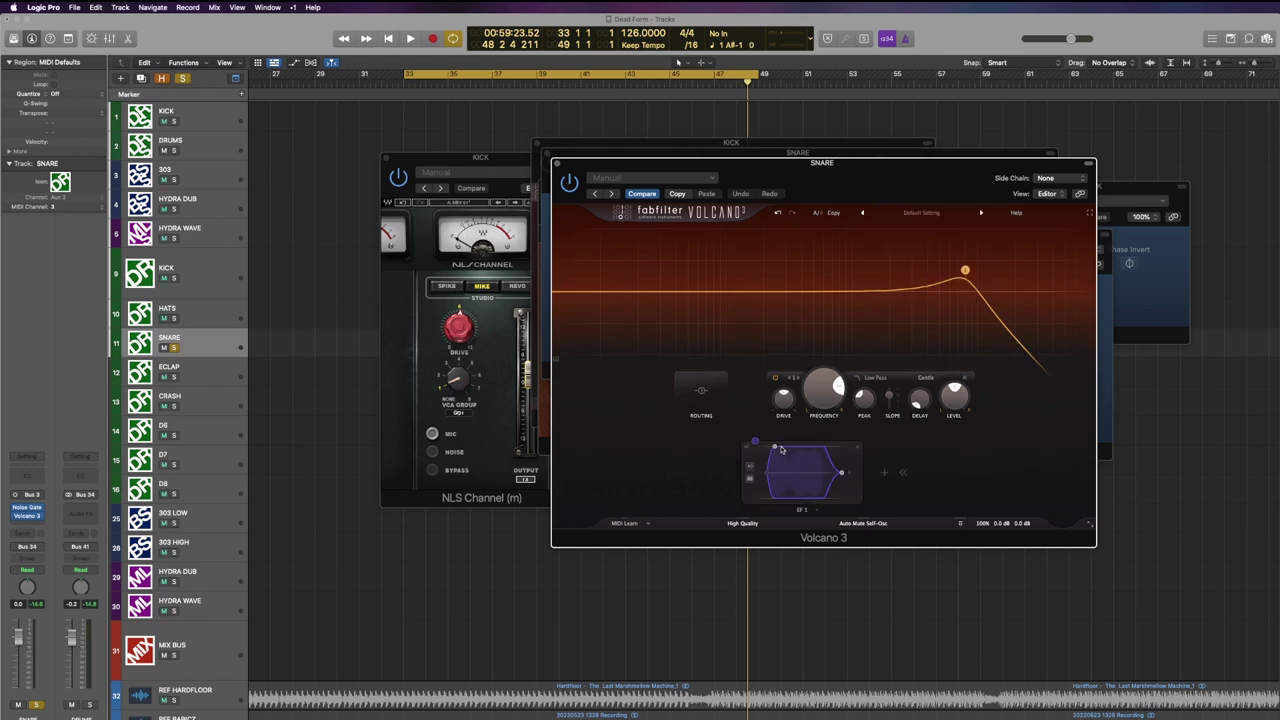
{"action": "left_click_drag", "start_coordinate": [782, 450], "coordinate": [770, 447]}
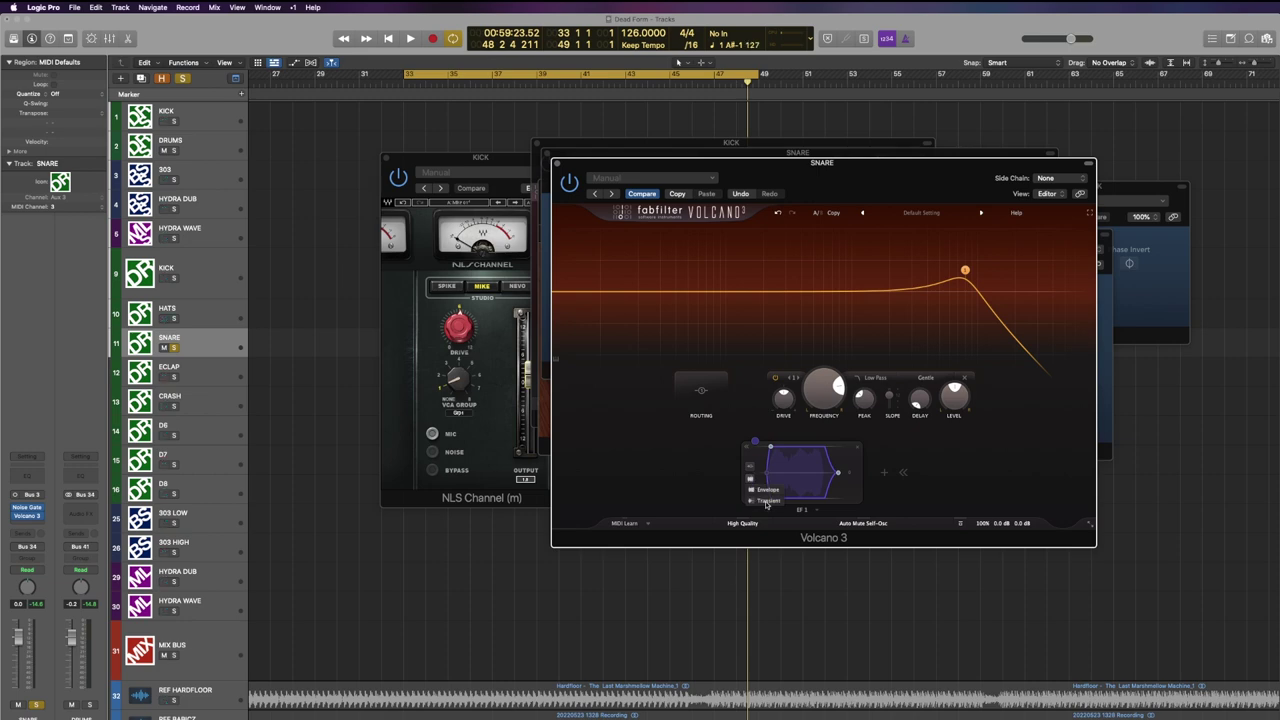
{"action": "left_click", "coordinate": [767, 502]}
During playback, assign EF 1 to modulate Volcano 3's filter frequency and shorten the follower's release.
{"action": "key", "text": "space"}
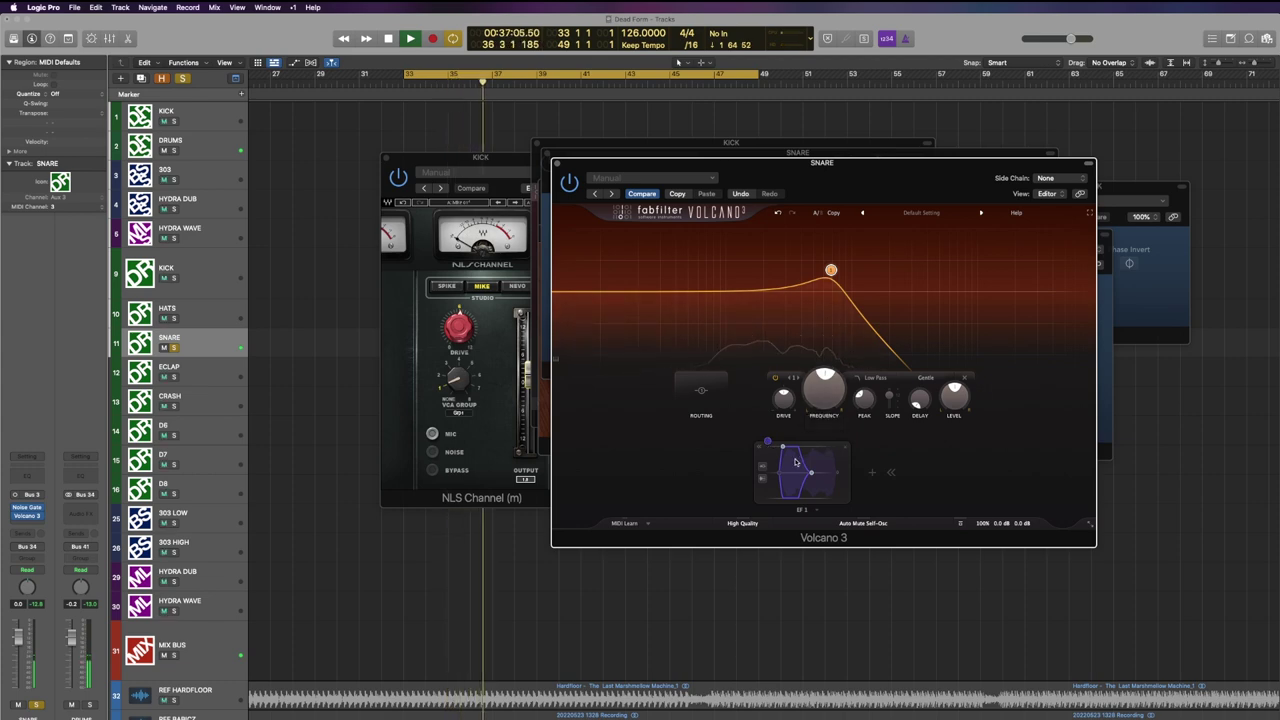
{"action": "left_click_drag", "start_coordinate": [767, 441], "coordinate": [826, 394]}
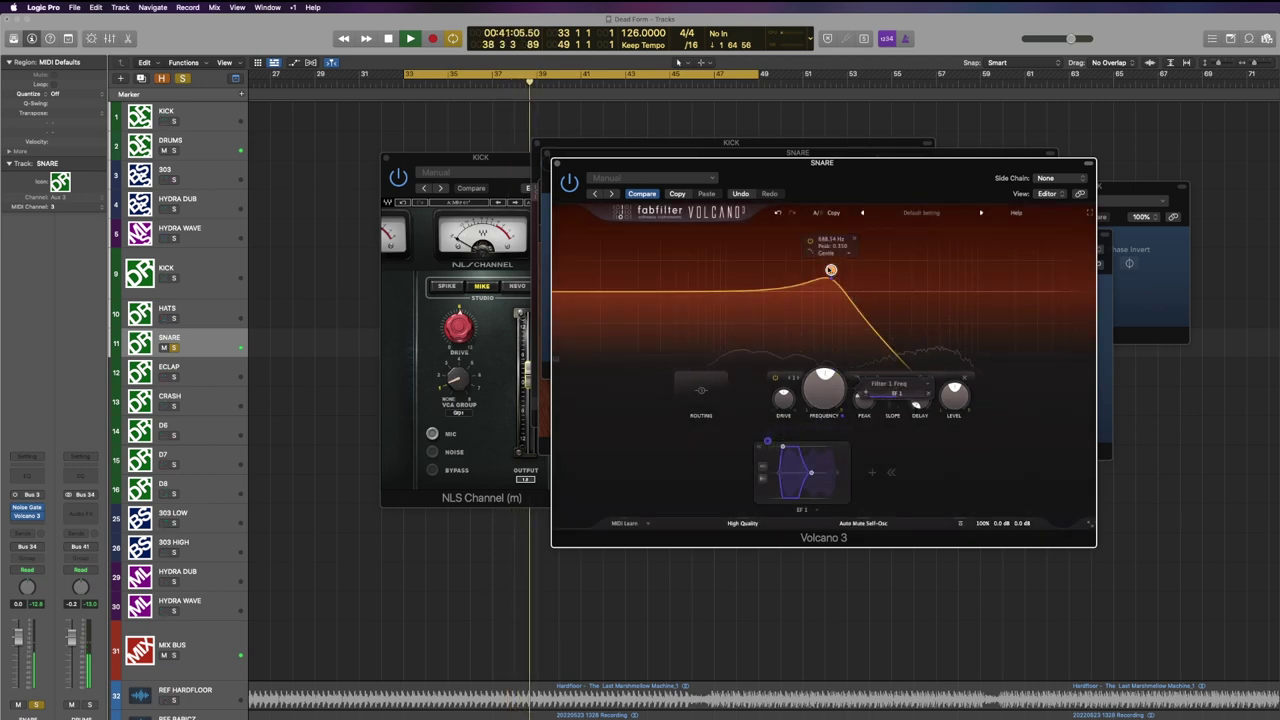
{"action": "left_click_drag", "start_coordinate": [811, 474], "coordinate": [806, 474]}
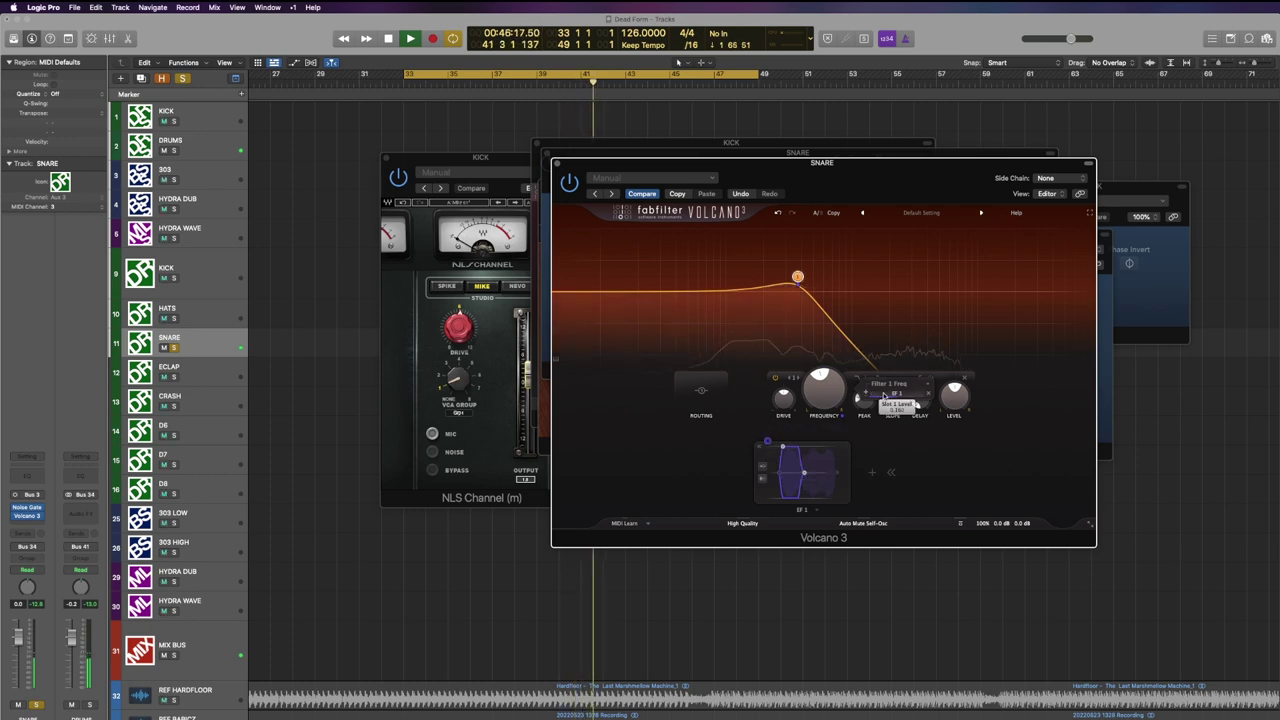
Try EF 1 in Envelope mode with the filter frequency lowered to about 118 Hz.
{"action": "left_click", "coordinate": [762, 480]}
{"action": "left_click", "coordinate": [777, 502]}
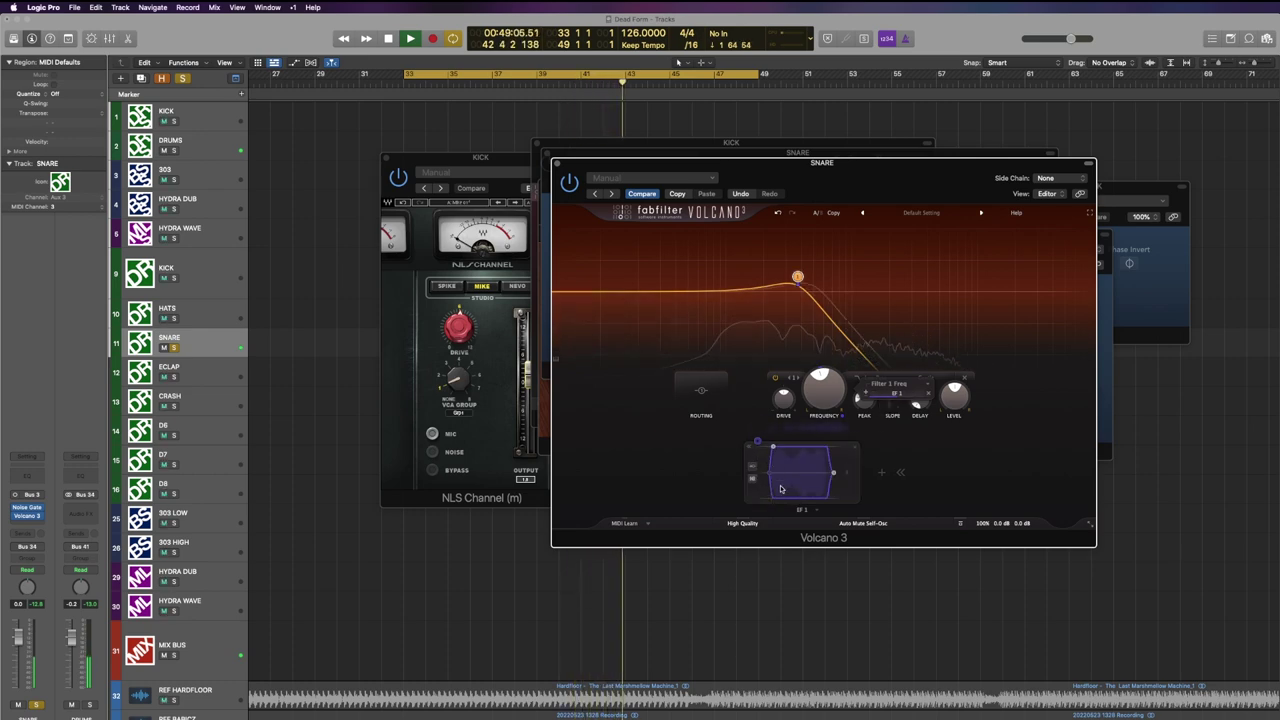
{"action": "mouse_move", "coordinate": [832, 474]}
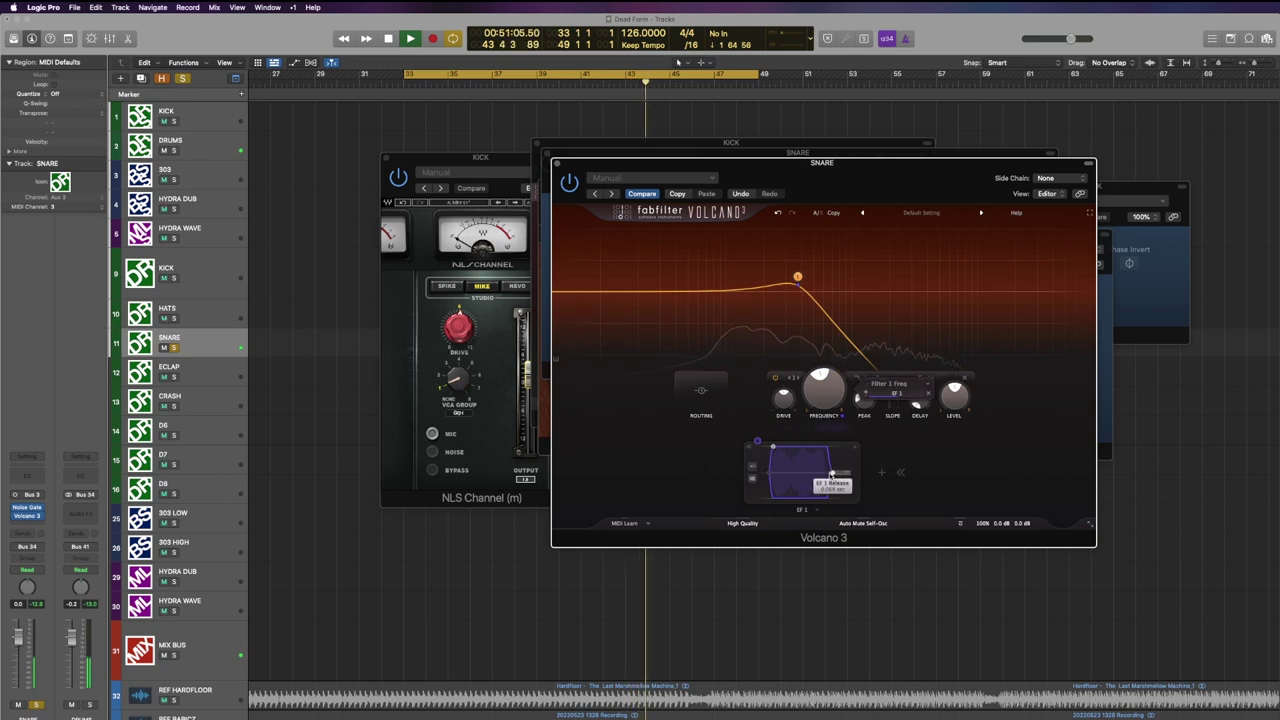
{"action": "mouse_move", "coordinate": [826, 397]}
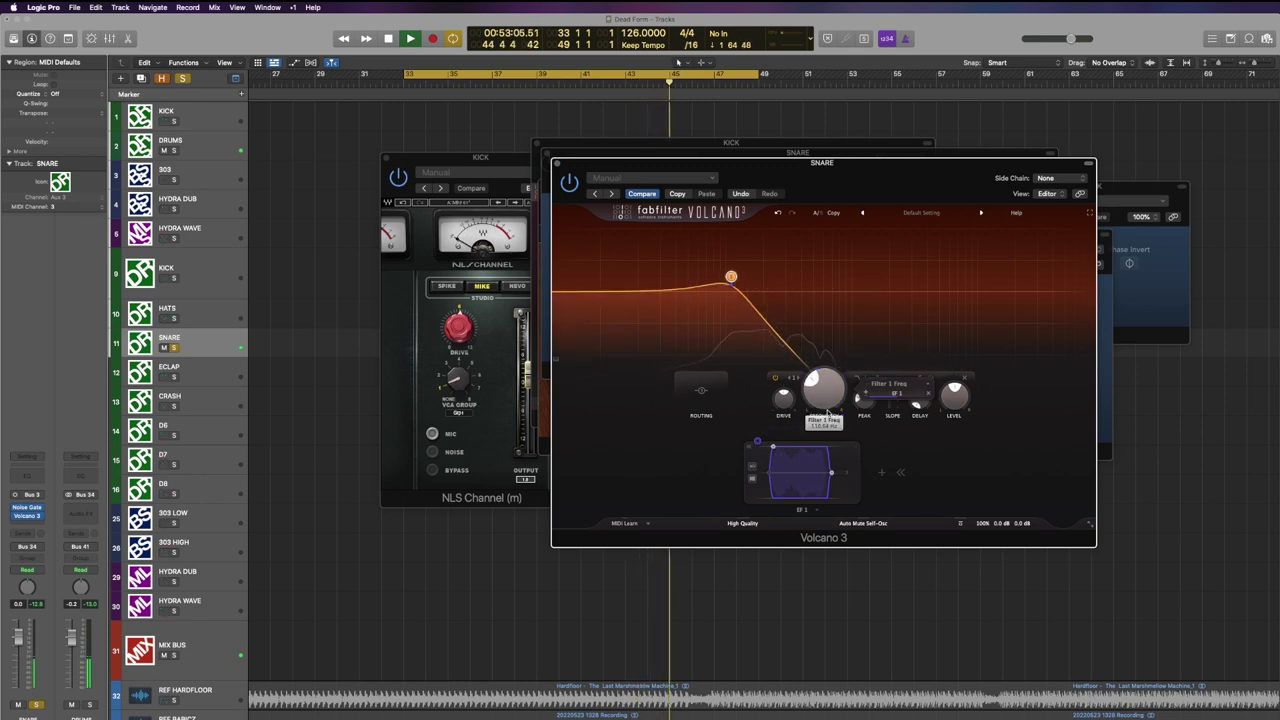
Switch EF 1 to Transient mode and set the Volcano 3 filter frequency to about 160 Hz.
{"action": "left_click", "coordinate": [752, 478]}
{"action": "left_click", "coordinate": [767, 501]}
{"action": "mouse_move", "coordinate": [801, 473]}
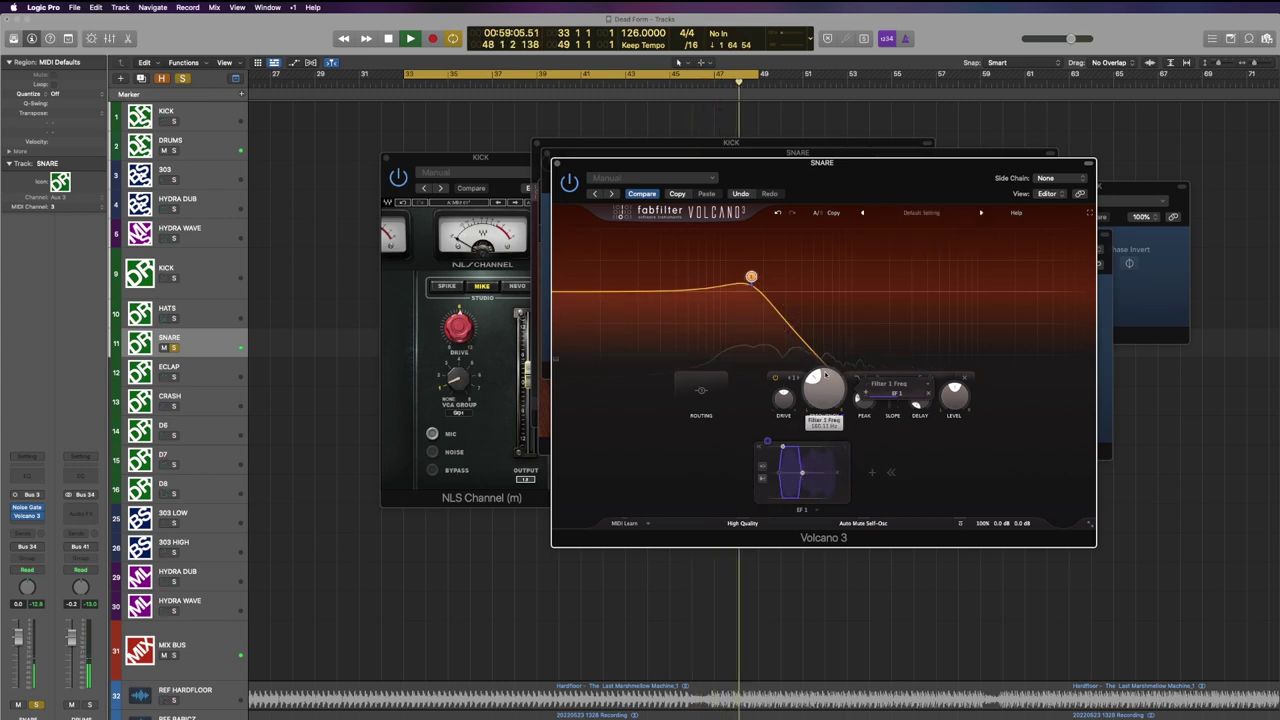
{"action": "mouse_move", "coordinate": [893, 396]}
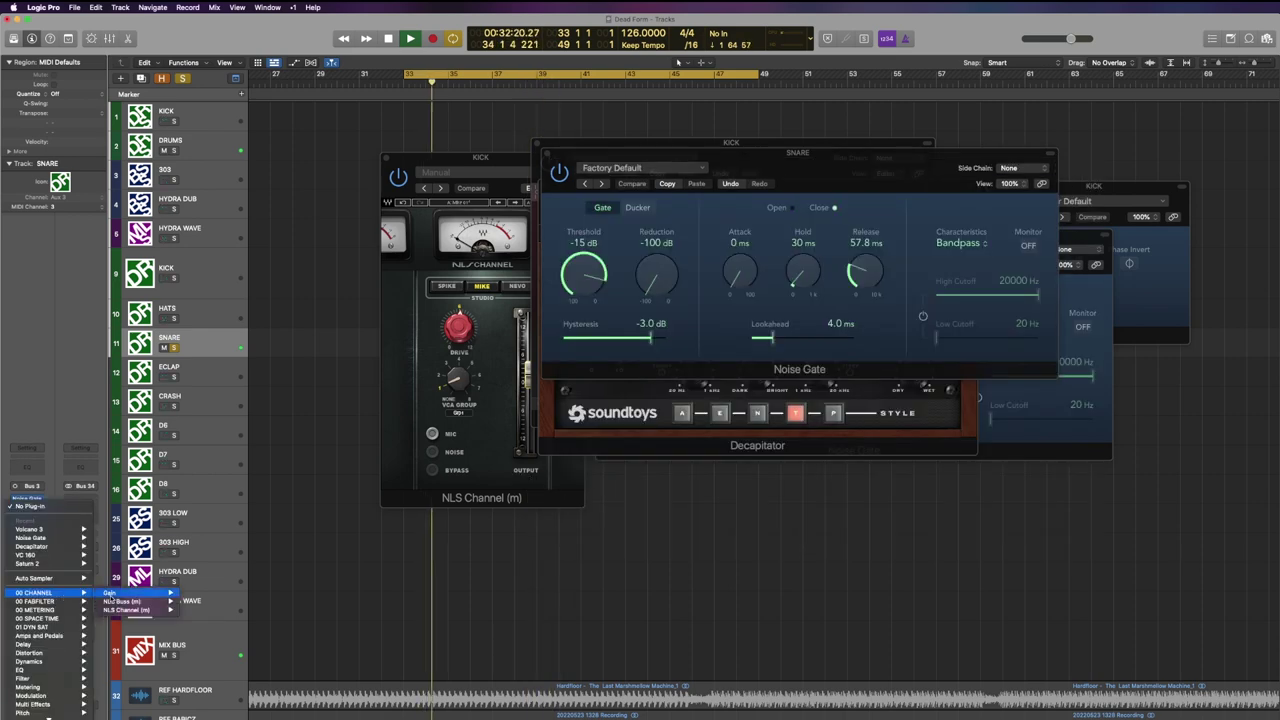
Insert a mono Gain plug-in between Noise Gate and Volcano 3 on the snare channel.
{"action": "mouse_move", "coordinate": [140, 594]}
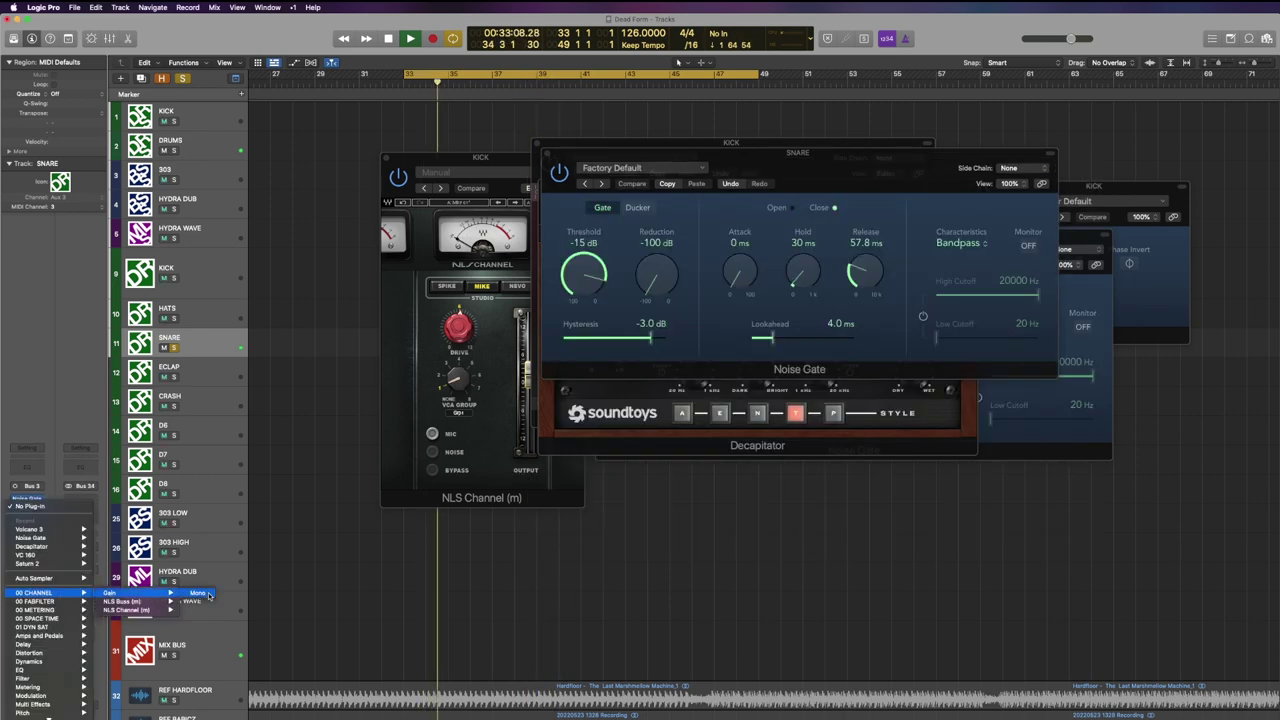
{"action": "left_click", "coordinate": [212, 594]}
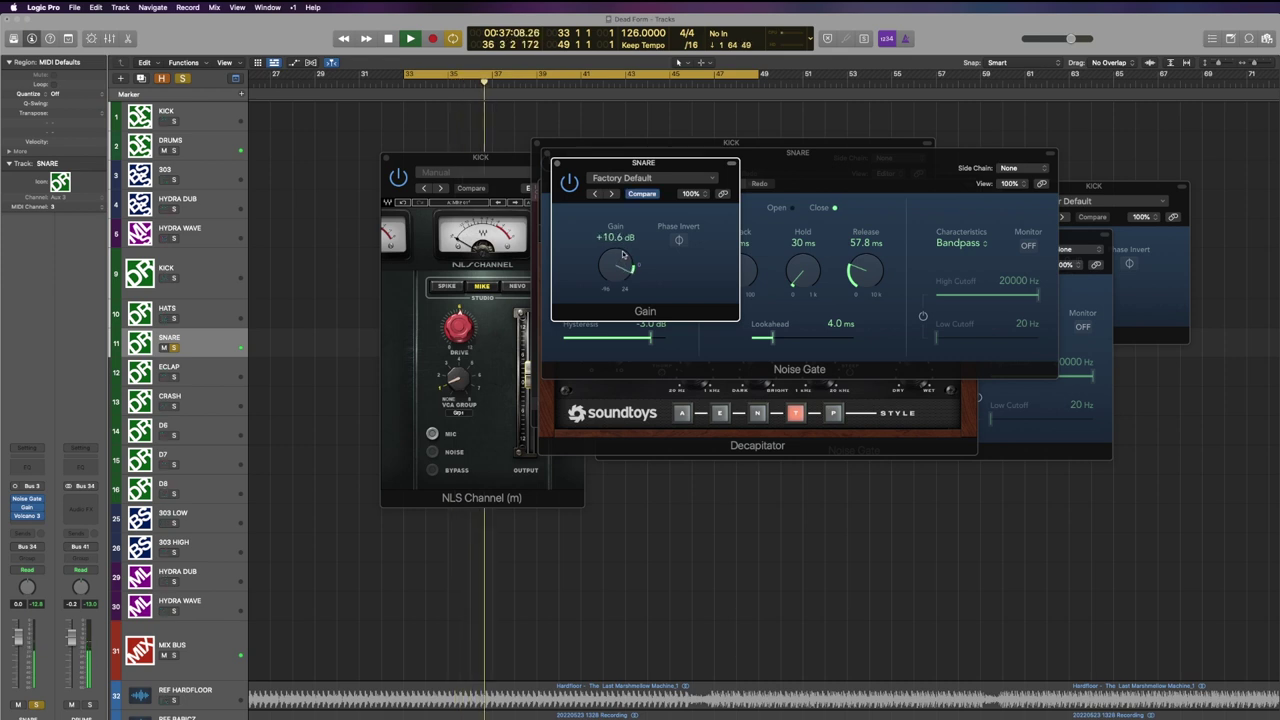
Set the snare's Gain plug-in to +12 dB and move the Noise Gate window out of the way.
{"action": "double_click", "coordinate": [617, 238]}
{"action": "type", "text": "12"}
{"action": "key", "text": "Return"}
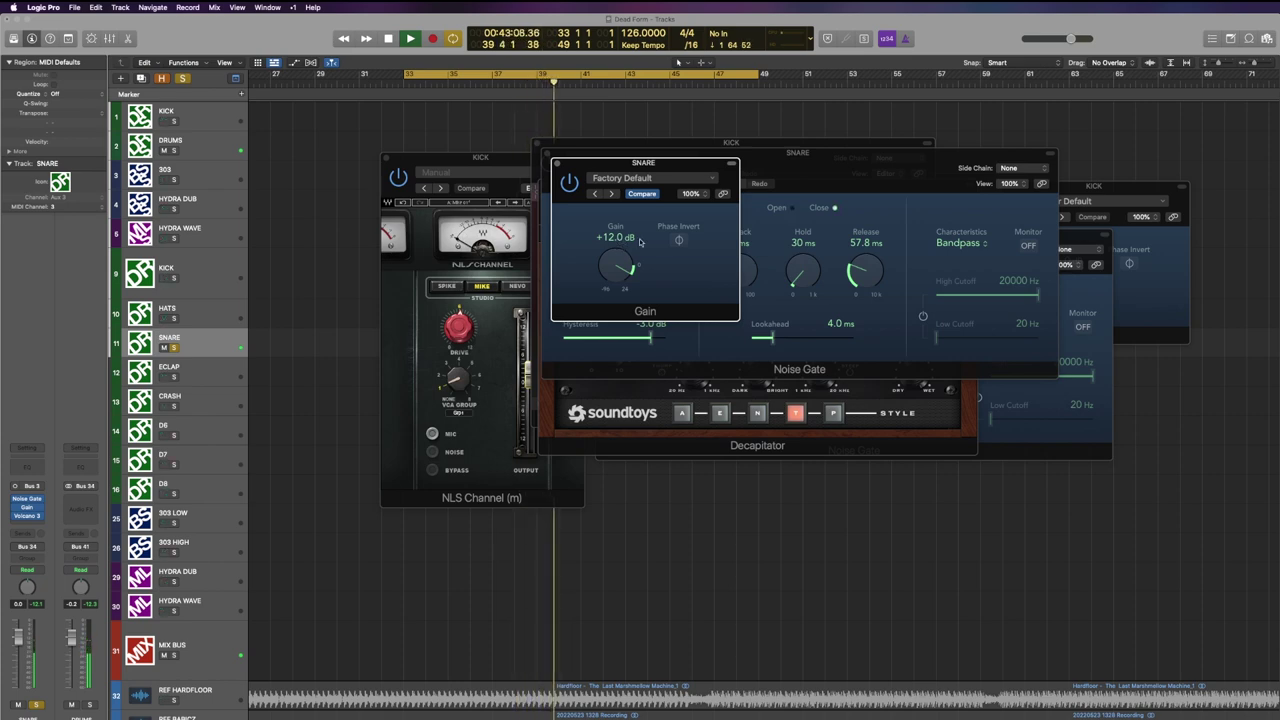
{"action": "left_click_drag", "start_coordinate": [820, 156], "coordinate": [1042, 311]}
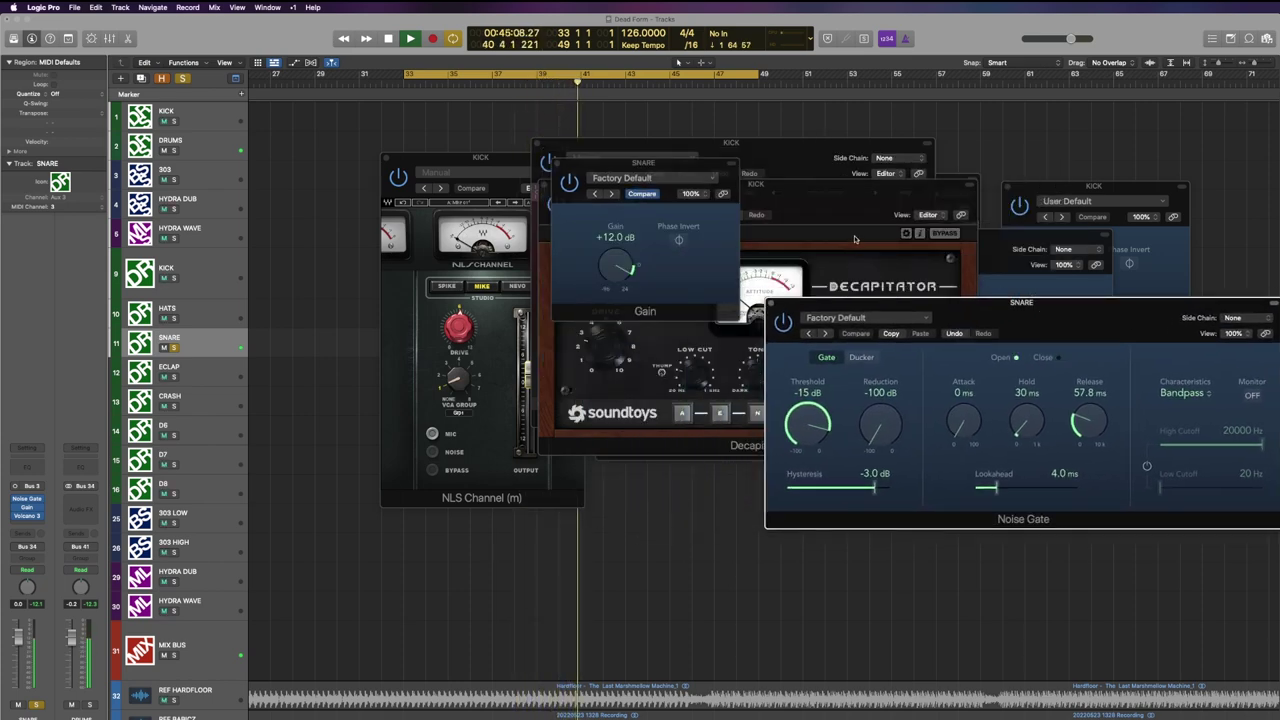
Reopen Volcano 3 on the snare channel with its modulation section shown and raise the Filter 1 peak.
{"action": "left_click", "coordinate": [28, 516]}
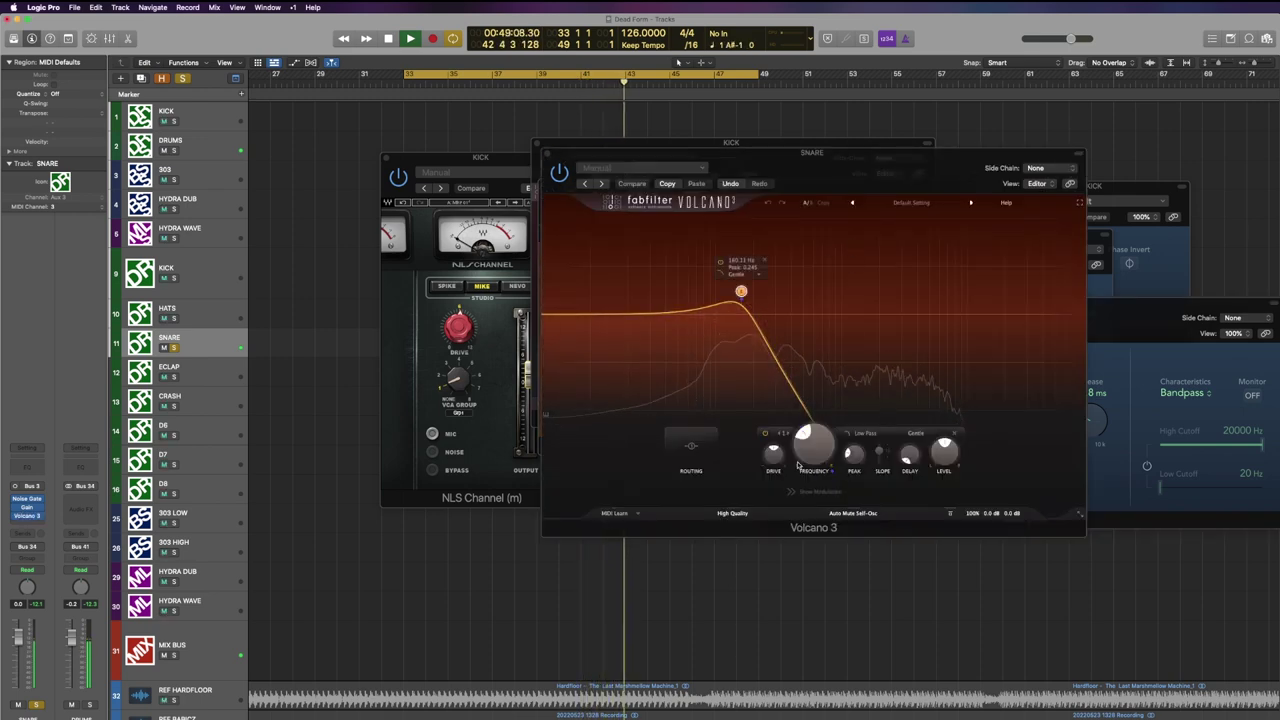
{"action": "left_click_drag", "start_coordinate": [812, 450], "coordinate": [812, 446]}
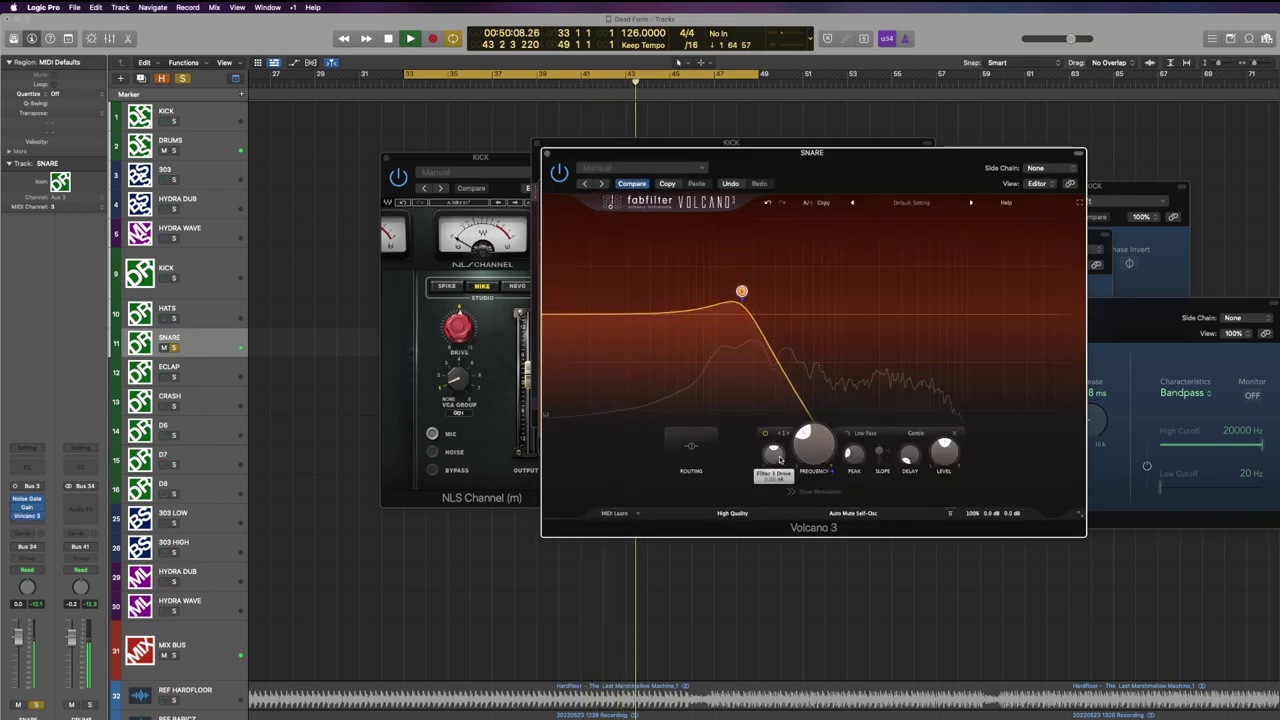
{"action": "left_click", "coordinate": [805, 493]}
{"action": "left_click", "coordinate": [792, 462]}
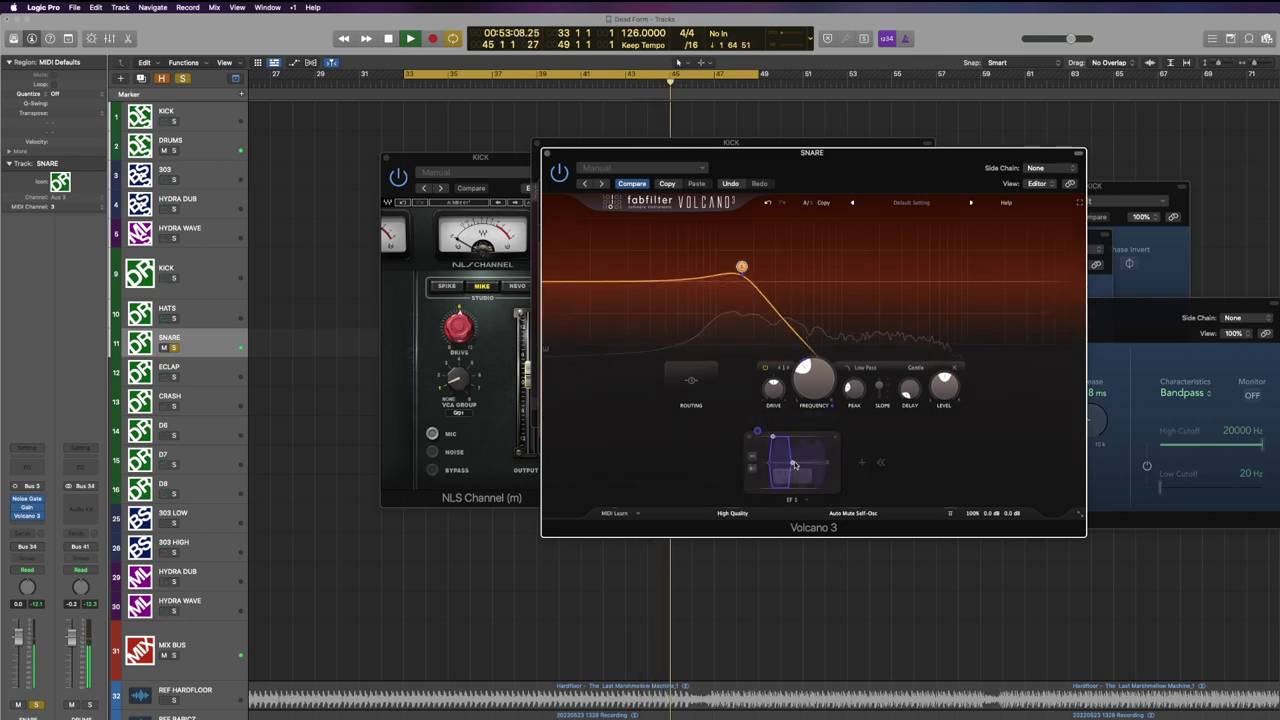
{"action": "mouse_move", "coordinate": [790, 465]}
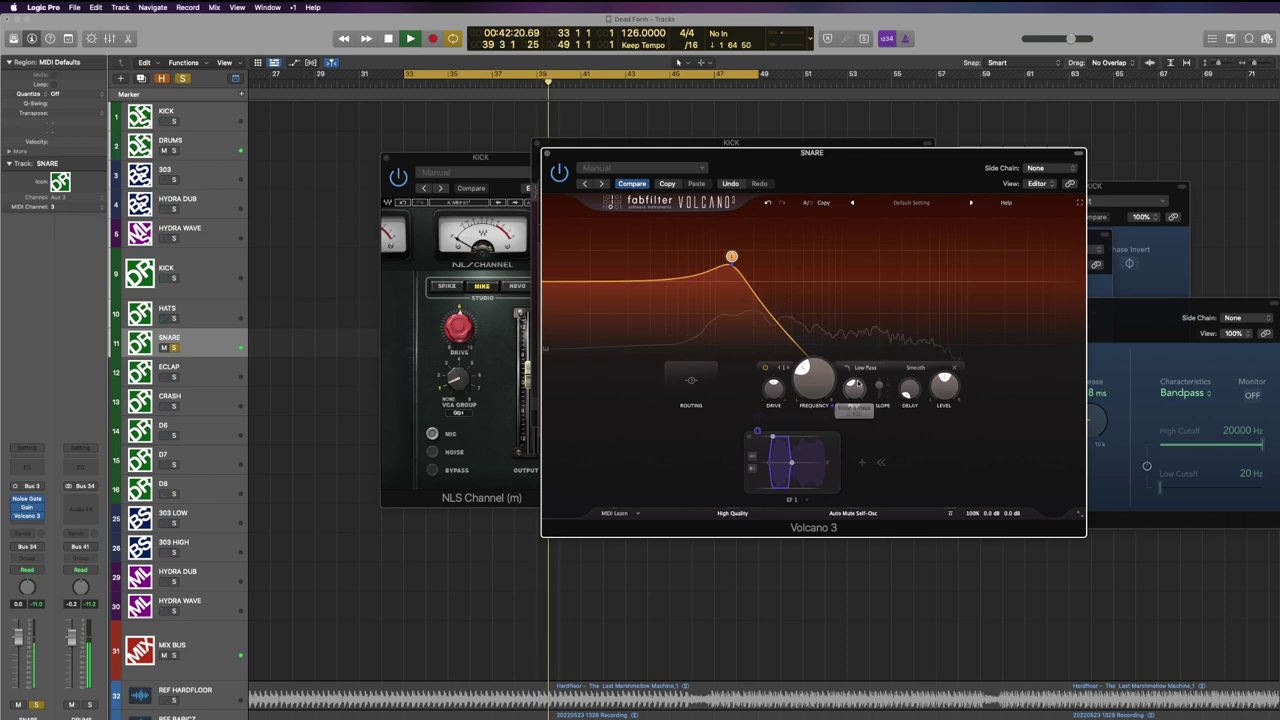
{"action": "mouse_move", "coordinate": [856, 394]}
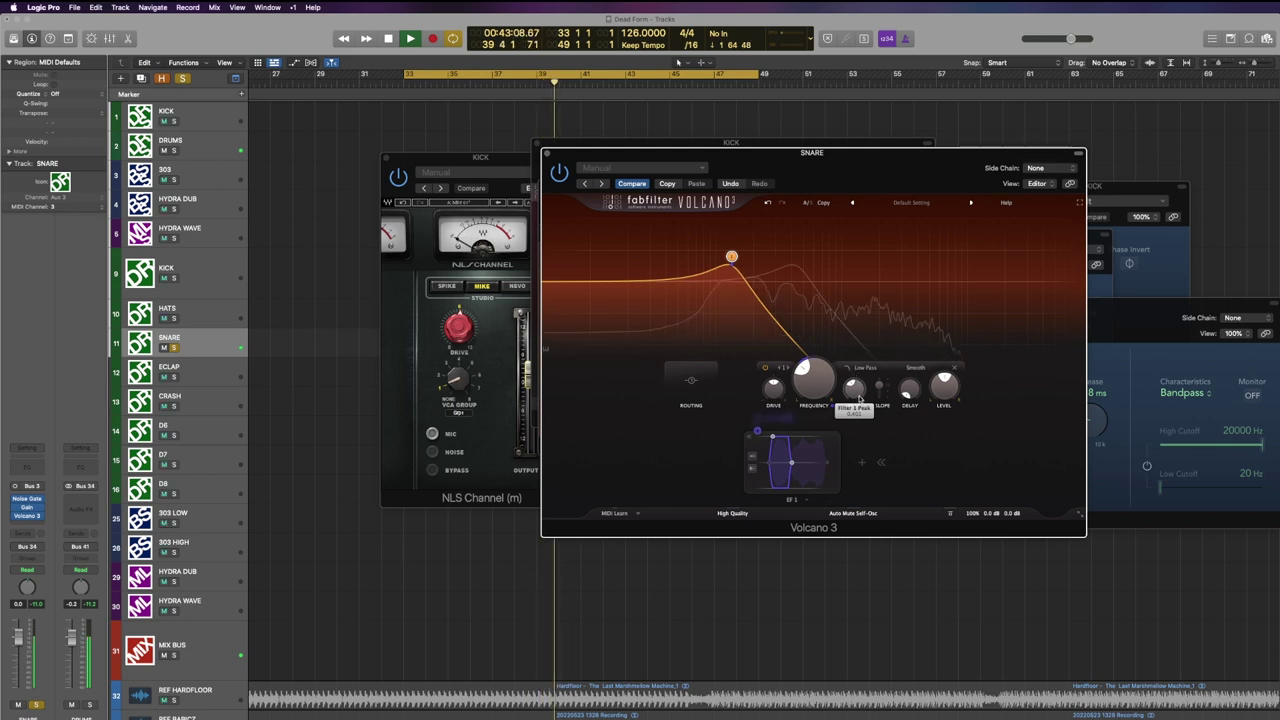
Try the Classic filter style in Volcano 3 and settle on Hard.
{"action": "left_click", "coordinate": [914, 368]}
{"action": "left_click", "coordinate": [919, 377]}
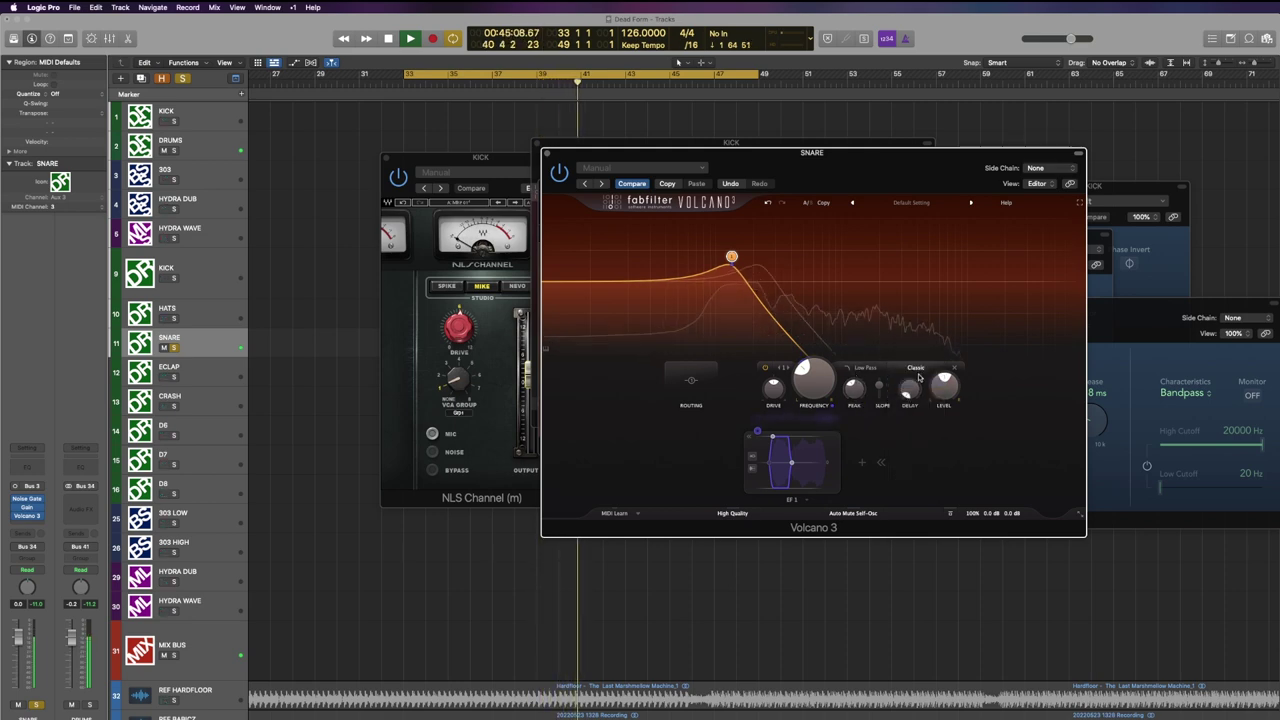
{"action": "left_click", "coordinate": [916, 370]}
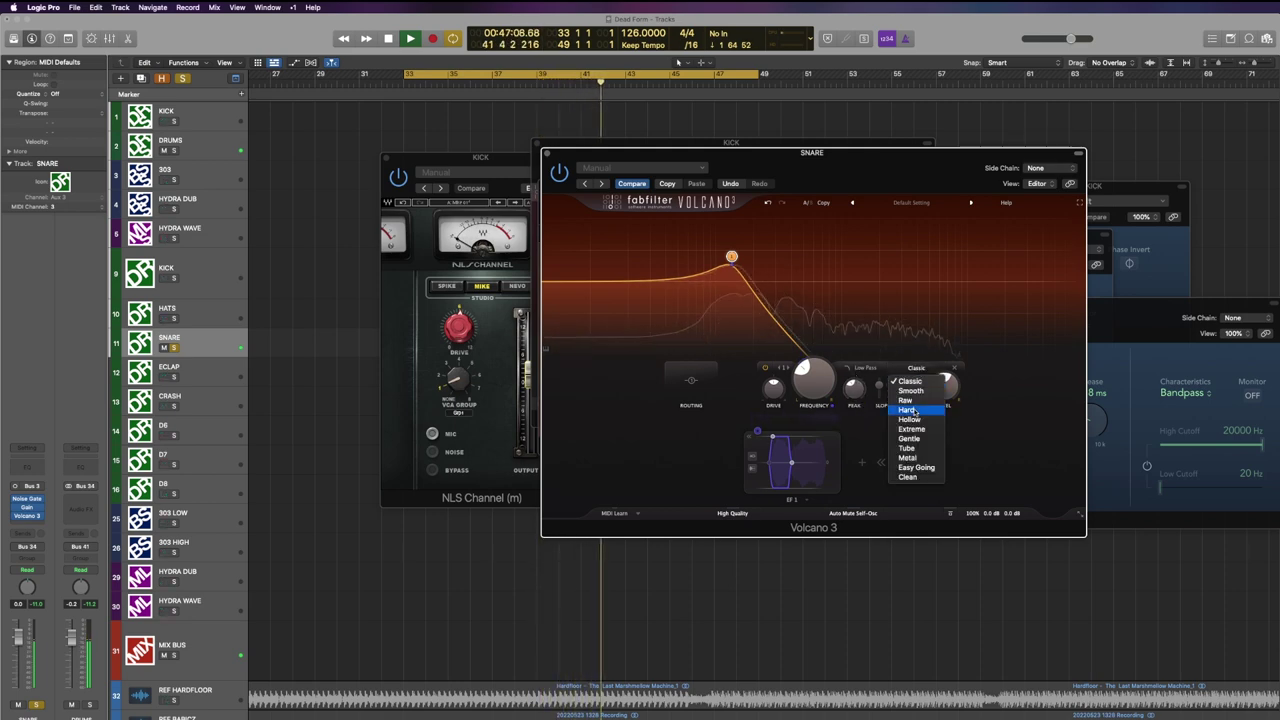
{"action": "left_click", "coordinate": [907, 410]}
{"action": "left_click", "coordinate": [916, 368]}
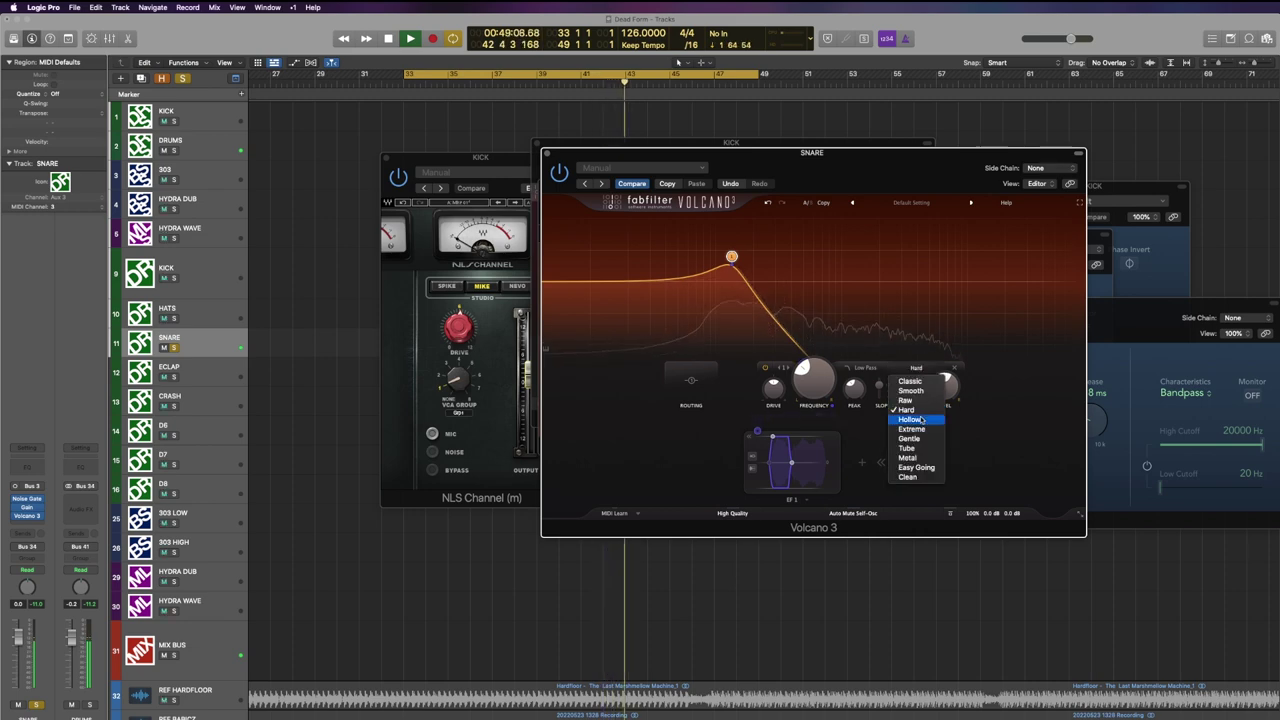
Steepen the Filter 1 slope in Volcano 3 and set the filter frequency to about 156 Hz.
{"action": "left_click", "coordinate": [882, 390]}
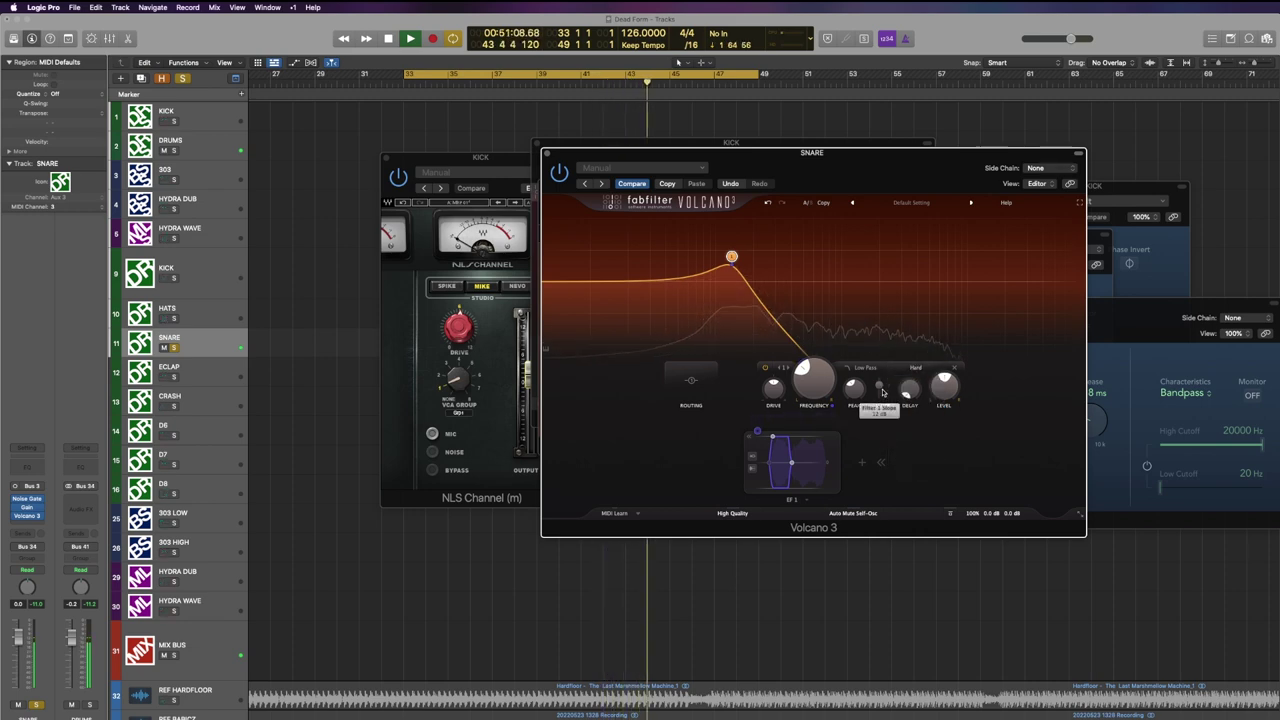
{"action": "left_click_drag", "start_coordinate": [881, 389], "coordinate": [878, 398]}
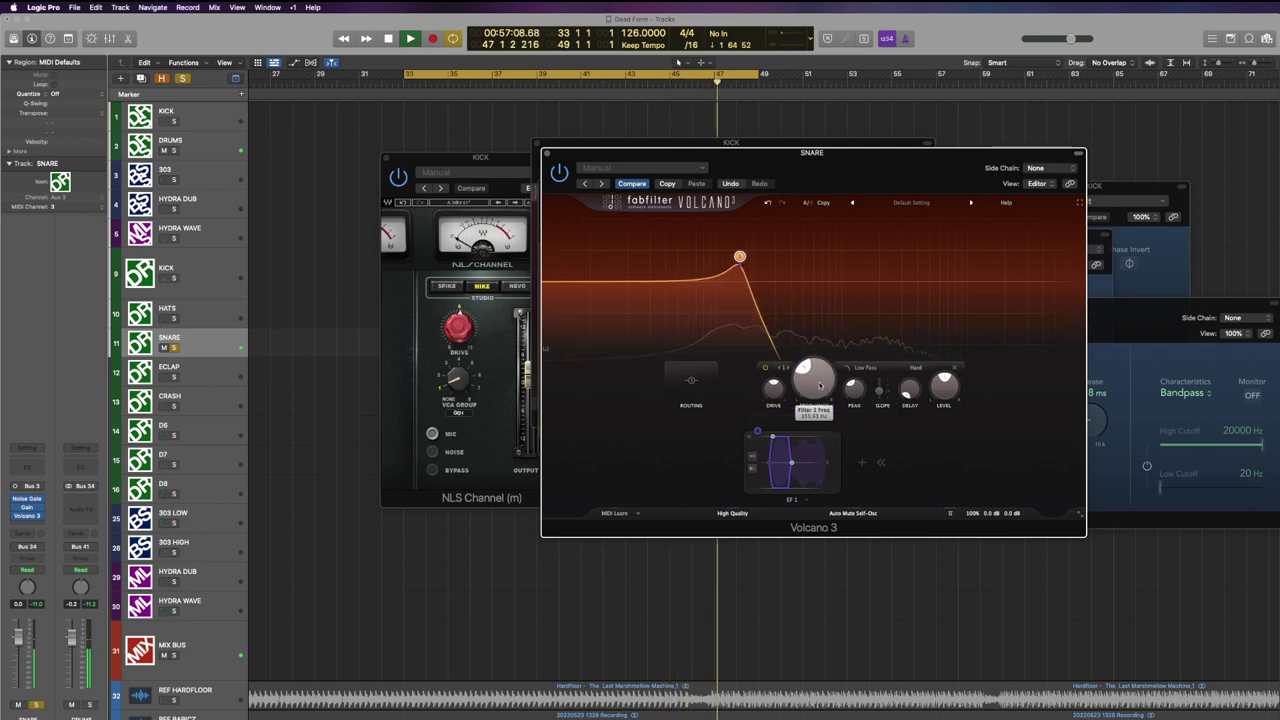
{"action": "left_click", "coordinate": [819, 385]}
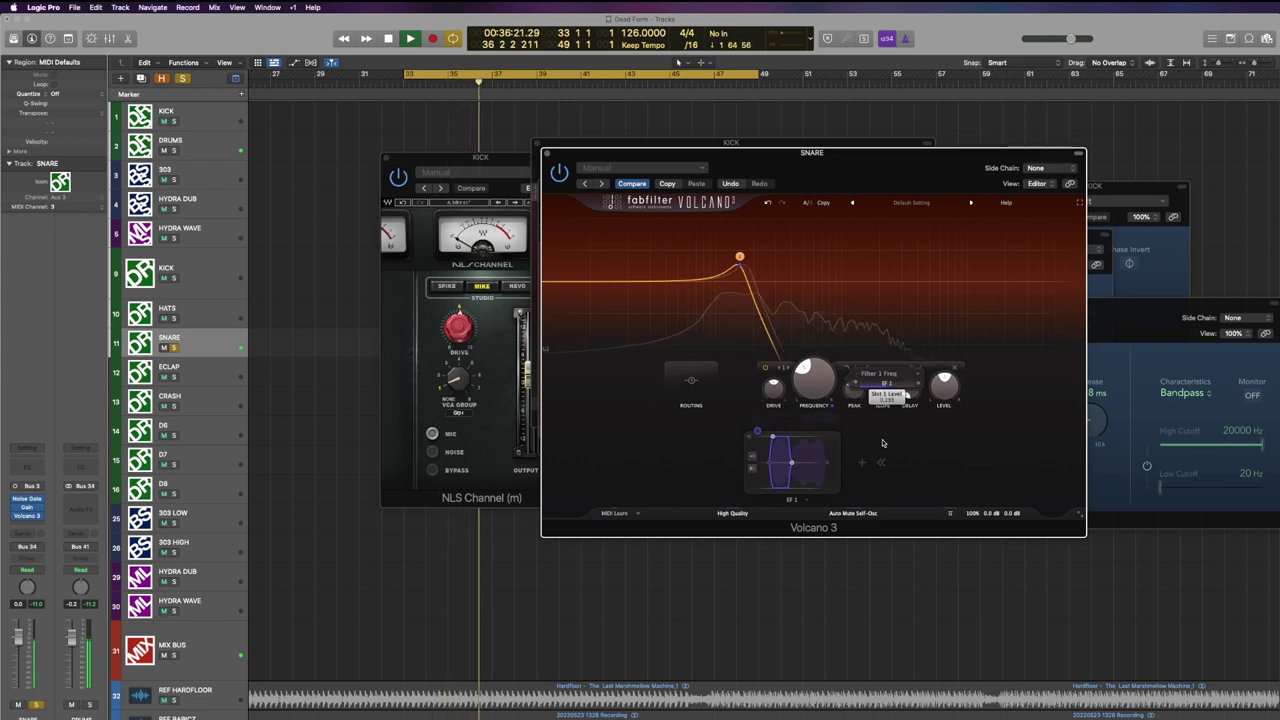
Rename the SNARE track to SNARE LOW.
{"action": "double_click", "coordinate": [203, 346]}
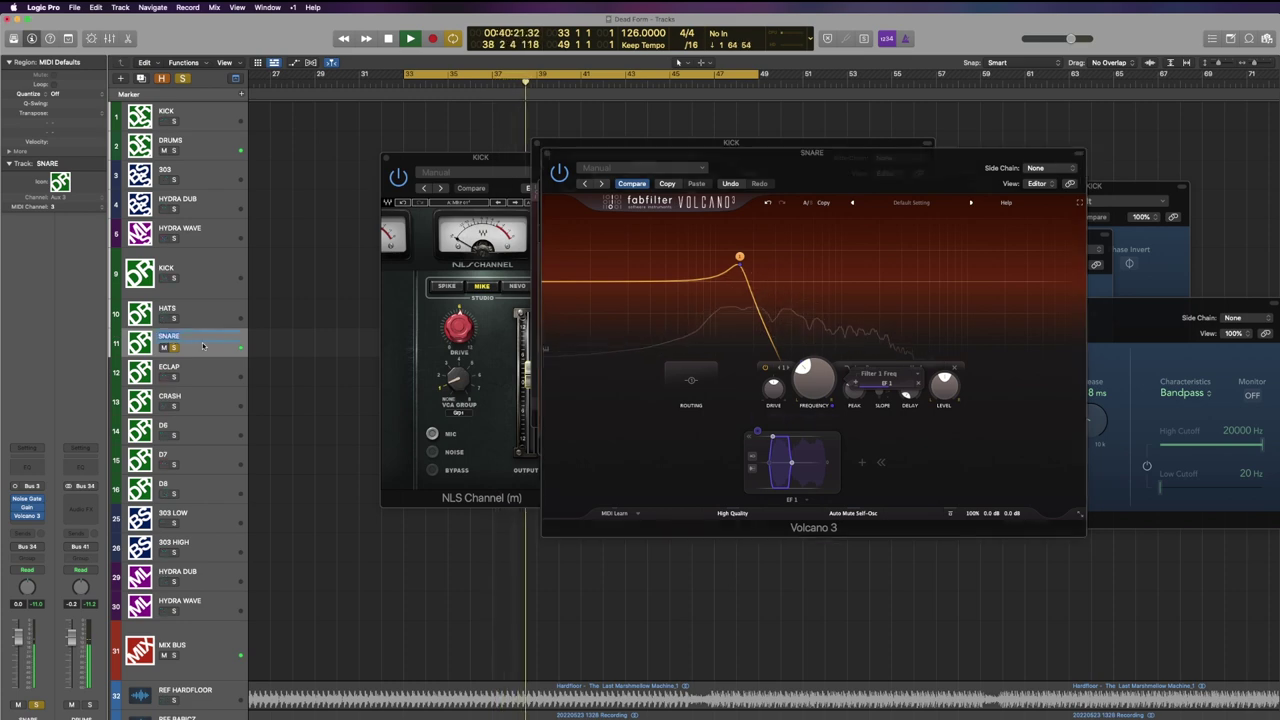
{"action": "type", "text": "LOW"}
{"action": "key", "text": "Return"}
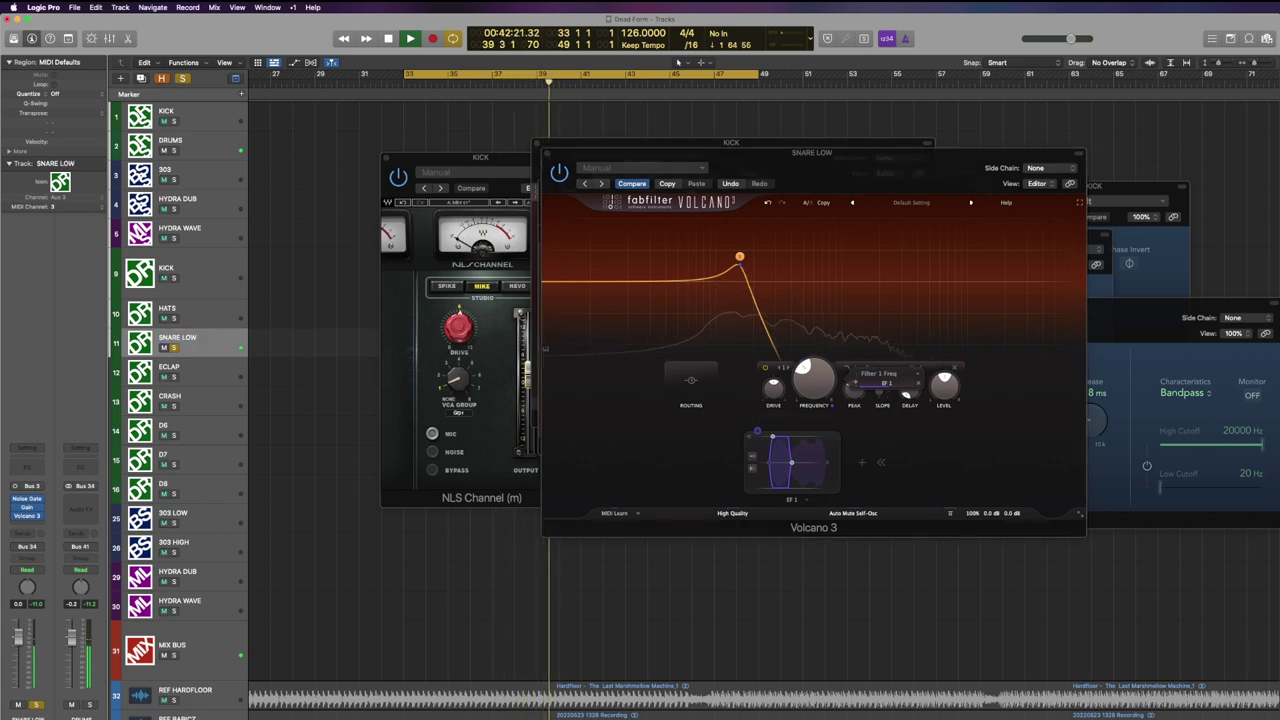
Duplicate the SNARE LOW track with its plug-ins and name the copy SNARE HIGH.
{"action": "key", "text": "super+d"}
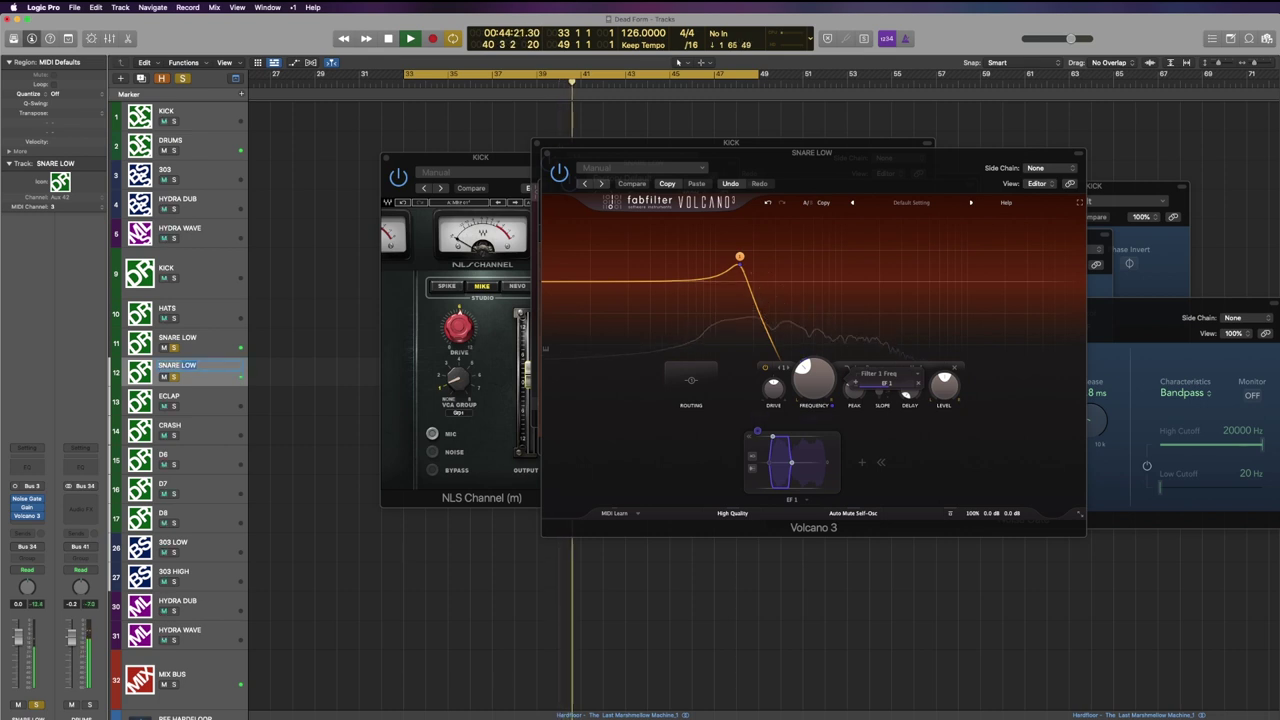
{"action": "left_click", "coordinate": [200, 406]}
{"action": "left_click", "coordinate": [203, 374]}
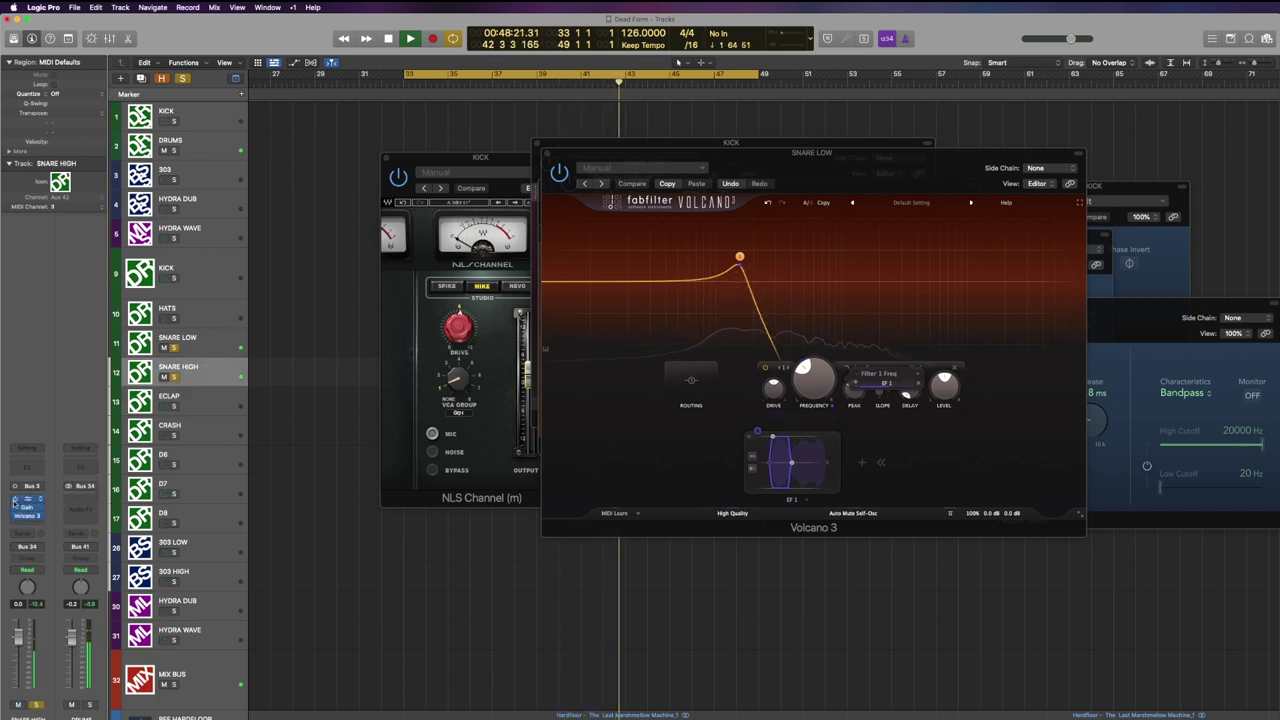
Lower the SNARE HIGH fader to -3.8 dB and lengthen its Noise Gate release to 165.1 ms.
{"action": "left_click_drag", "start_coordinate": [14, 501], "coordinate": [14, 531]}
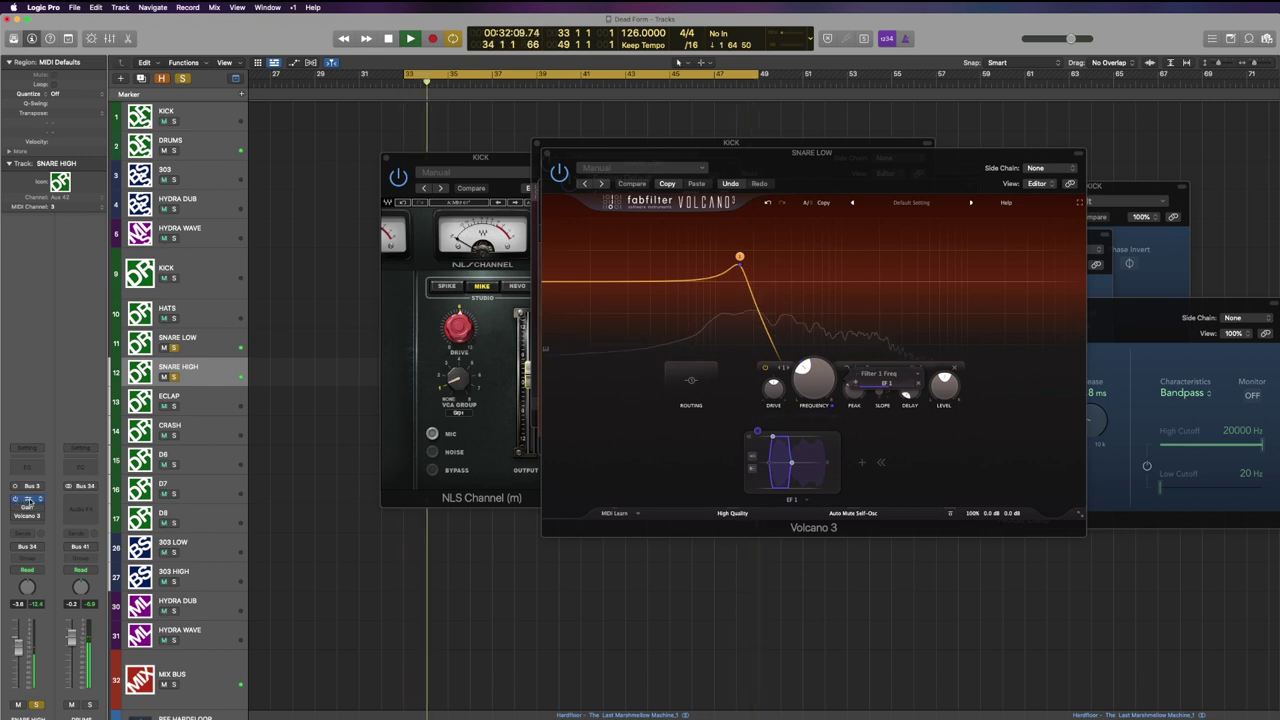
{"action": "left_click", "coordinate": [29, 500]}
{"action": "left_click_drag", "start_coordinate": [890, 305], "coordinate": [896, 299]}
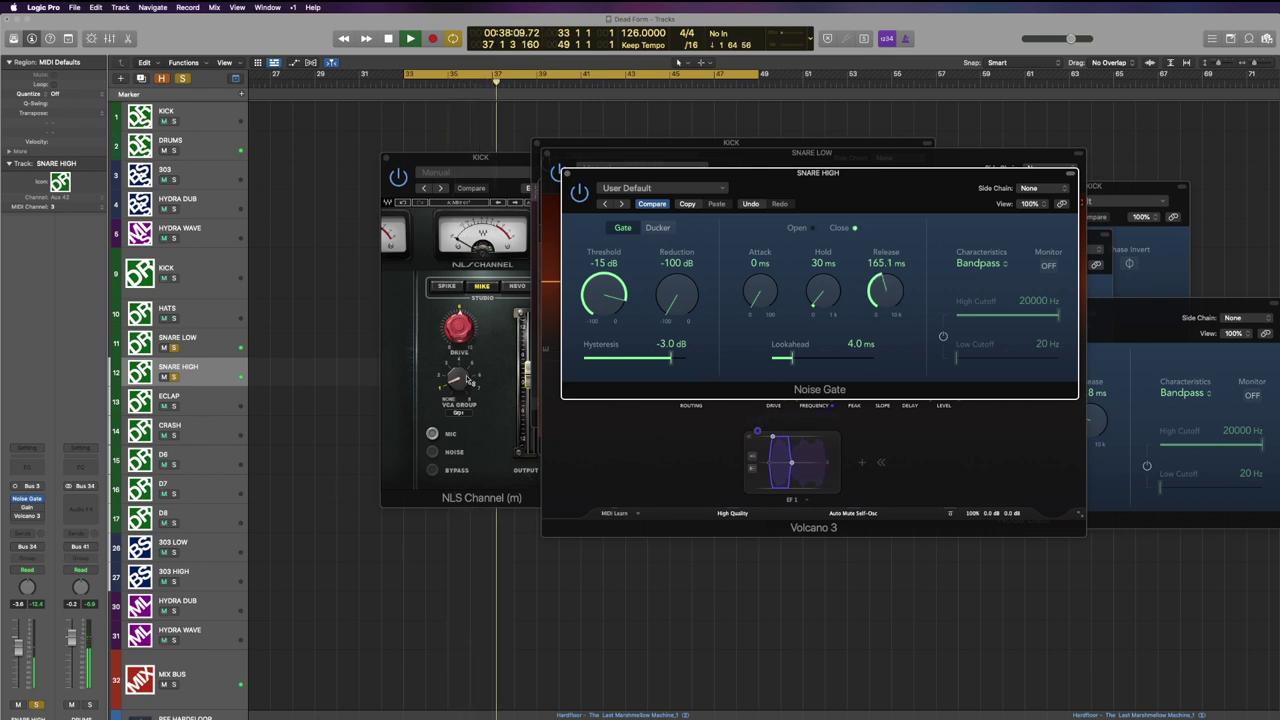
Replace Volcano 3 on the SNARE HIGH channel with a mono FabFilter Pro-Q 3.
{"action": "left_click", "coordinate": [38, 517]}
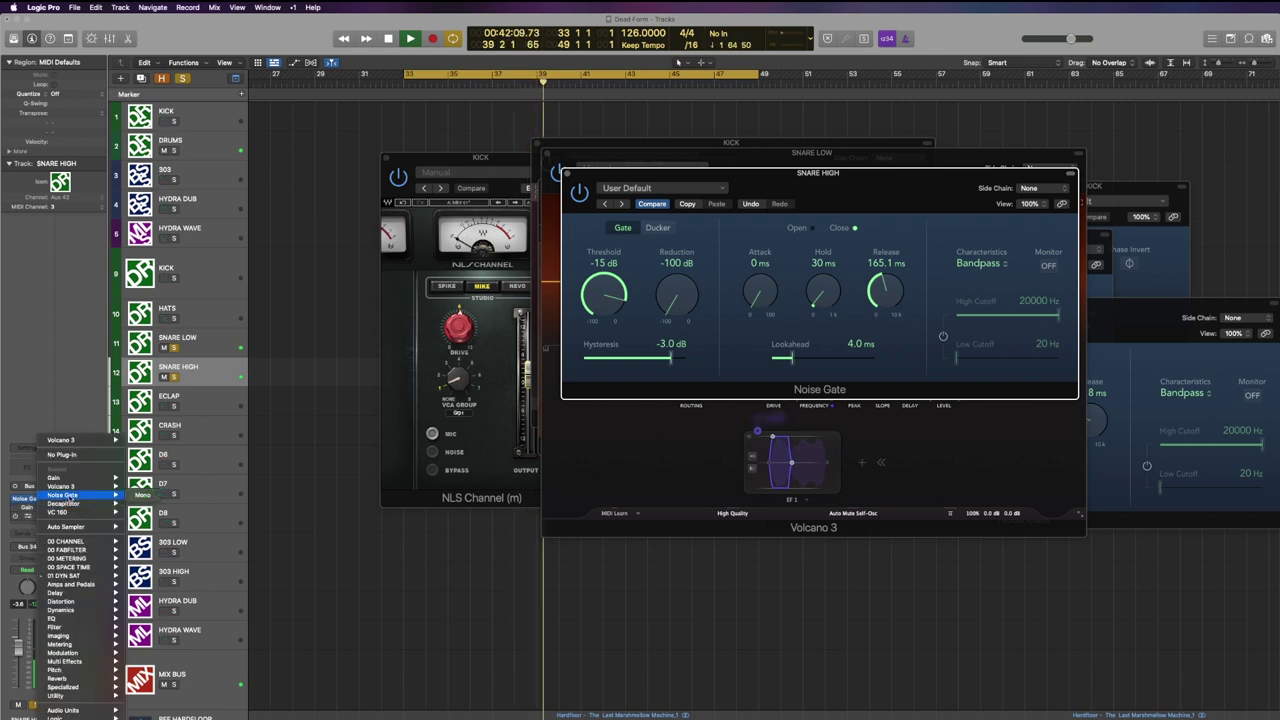
{"action": "mouse_move", "coordinate": [66, 550]}
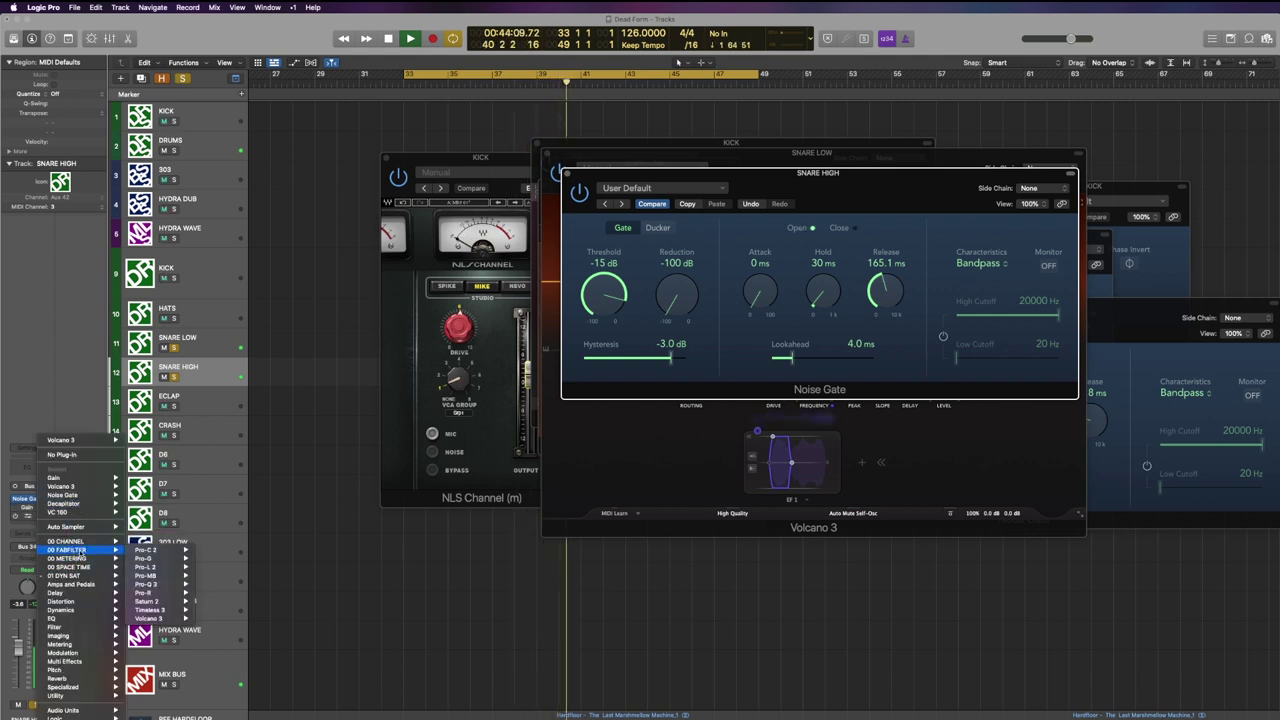
{"action": "mouse_move", "coordinate": [166, 560]}
{"action": "mouse_move", "coordinate": [163, 586]}
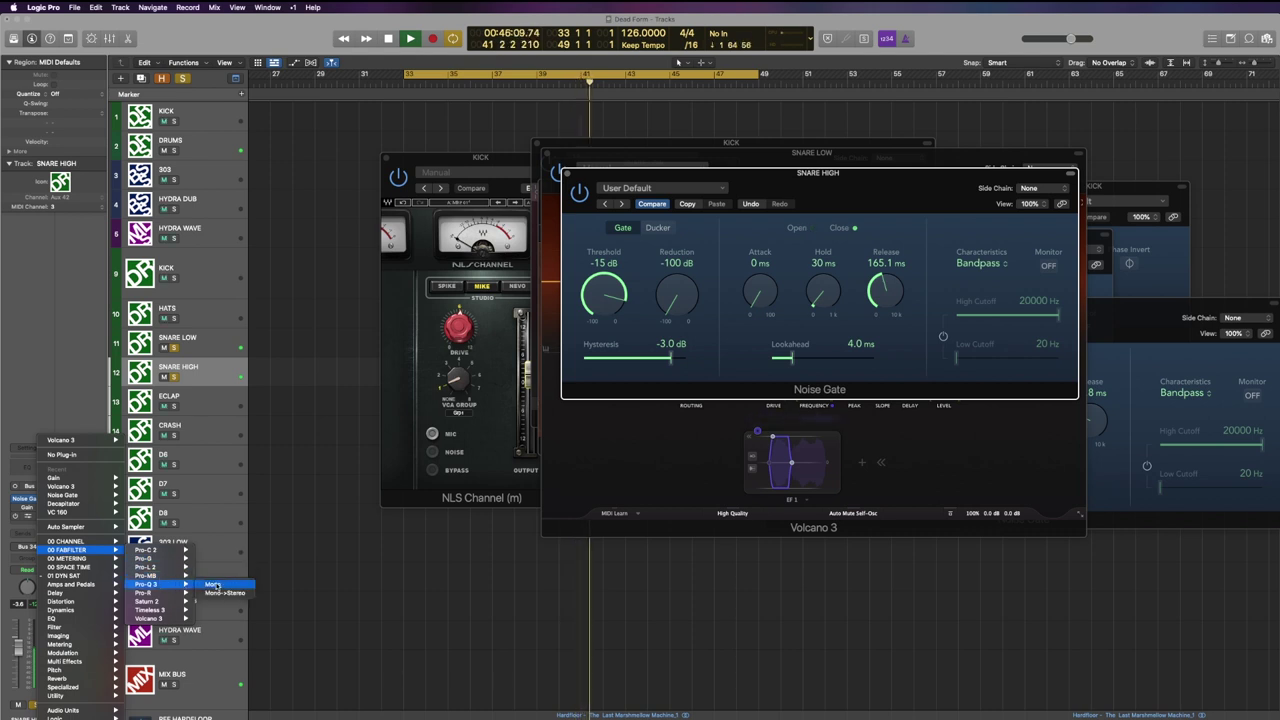
{"action": "left_click", "coordinate": [213, 585]}
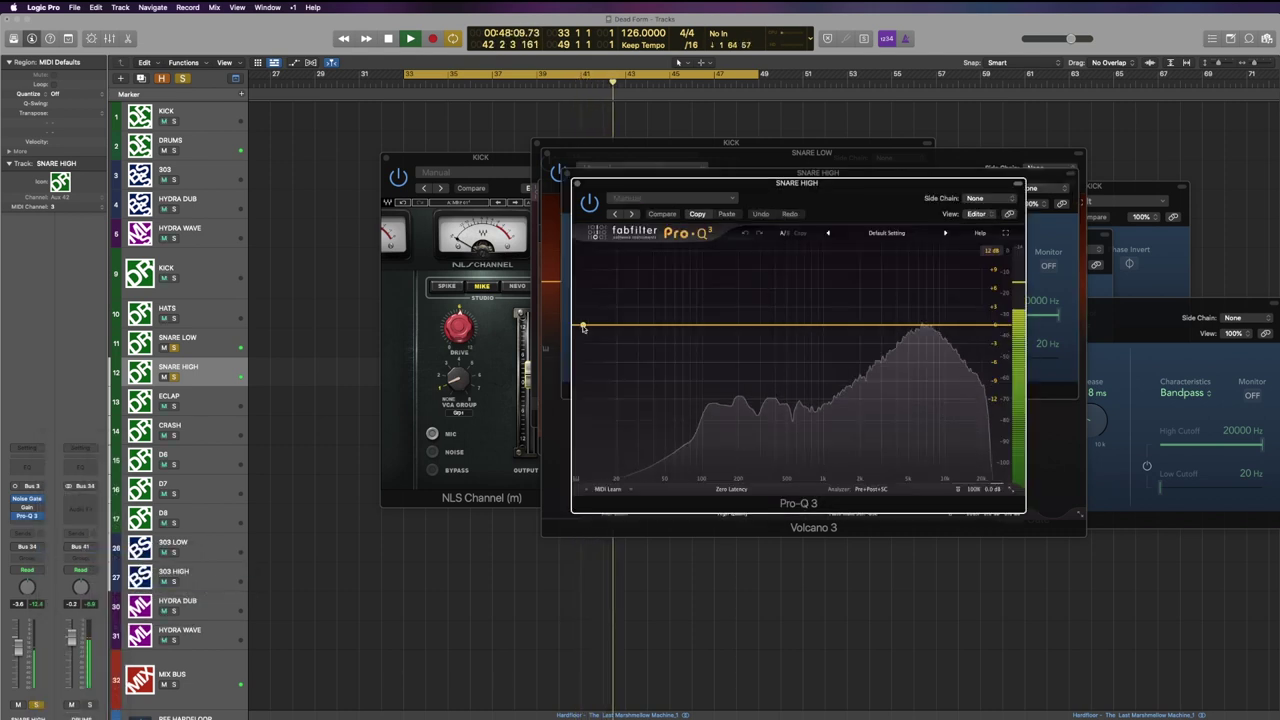
Add a low-cut band at roughly 1 kHz in SNARE HIGH's Pro-Q 3 and move its window clear of Volcano 3.
{"action": "left_click_drag", "start_coordinate": [583, 327], "coordinate": [834, 323]}
{"action": "left_click", "coordinate": [848, 323], "text": "alt+shift"}
{"action": "left_click_drag", "start_coordinate": [872, 197], "coordinate": [656, 315]}
Close the SNARE HIGH Noise Gate window and, in SNARE LOW's Volcano 3, raise the filter frequency slightly while lowering its peak.
{"action": "left_click_drag", "start_coordinate": [839, 179], "coordinate": [906, 208]}
{"action": "key", "text": "super+w"}
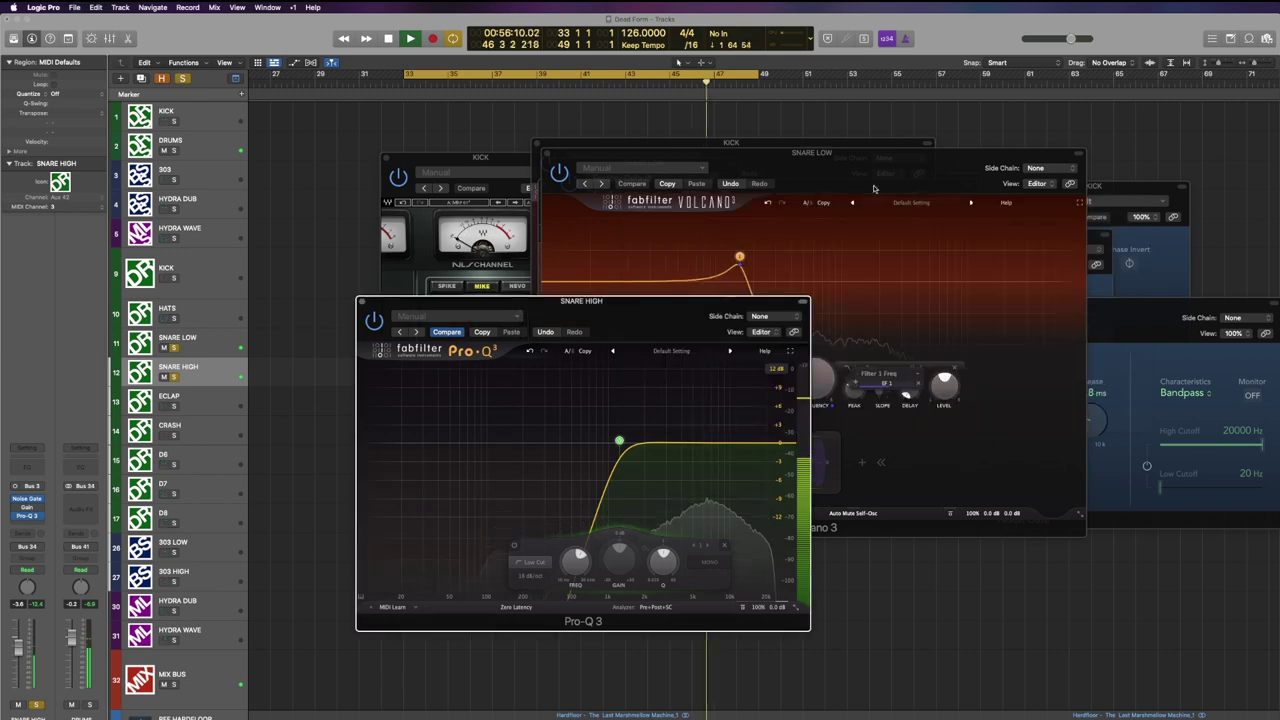
{"action": "left_click_drag", "start_coordinate": [739, 257], "coordinate": [752, 270]}
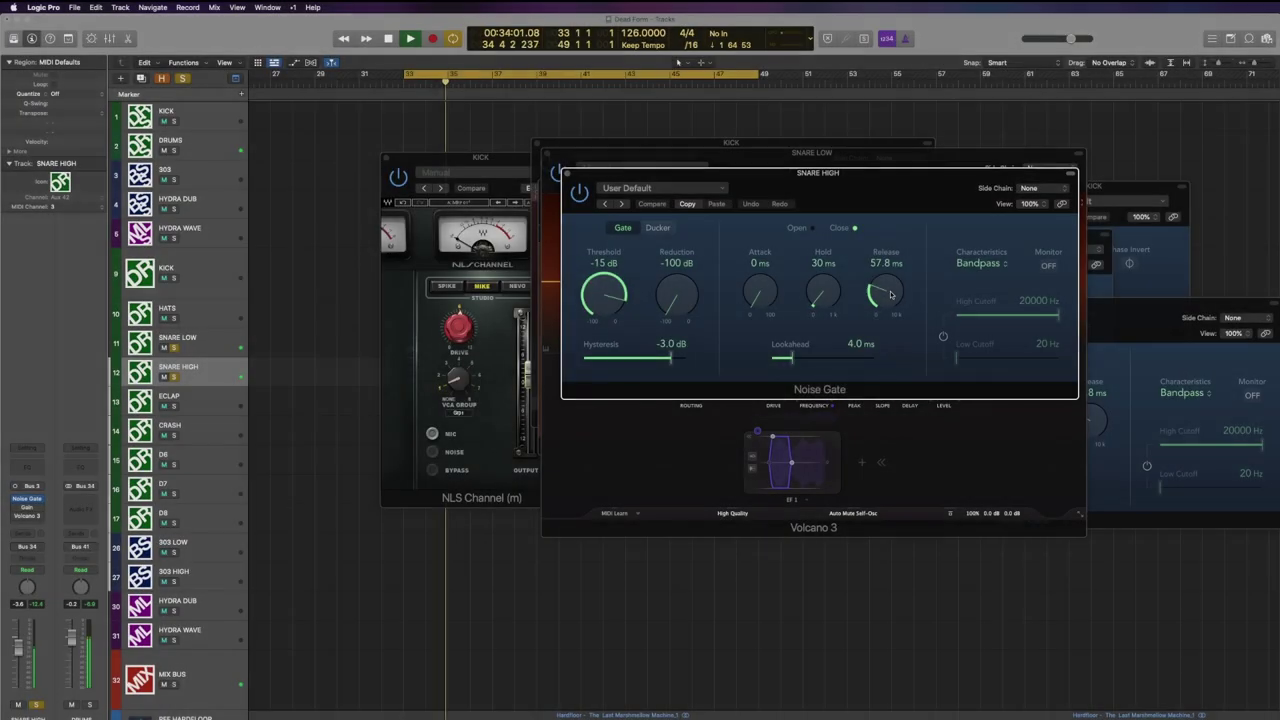
Set SNARE HIGH's Noise Gate release to 165.1 ms and swap its Volcano 3 for a mono Pro-Q 3.
{"action": "left_click_drag", "start_coordinate": [890, 294], "coordinate": [891, 285]}
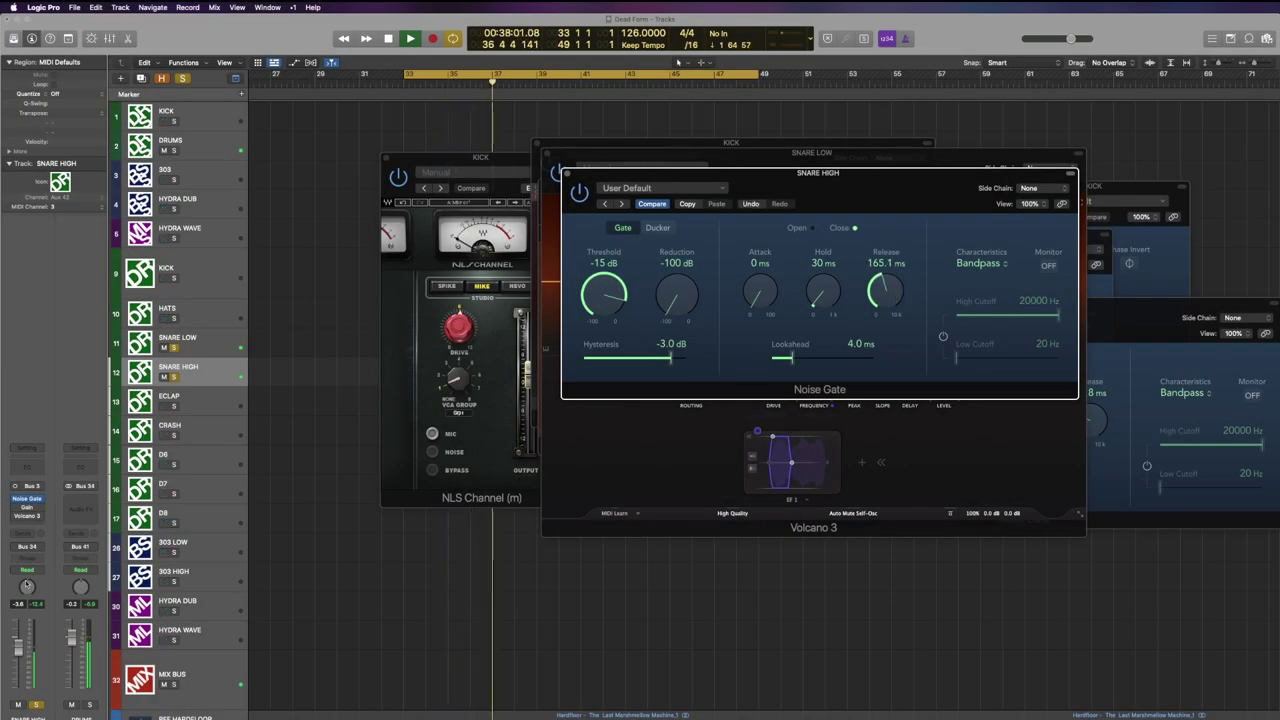
{"action": "left_click", "coordinate": [40, 518]}
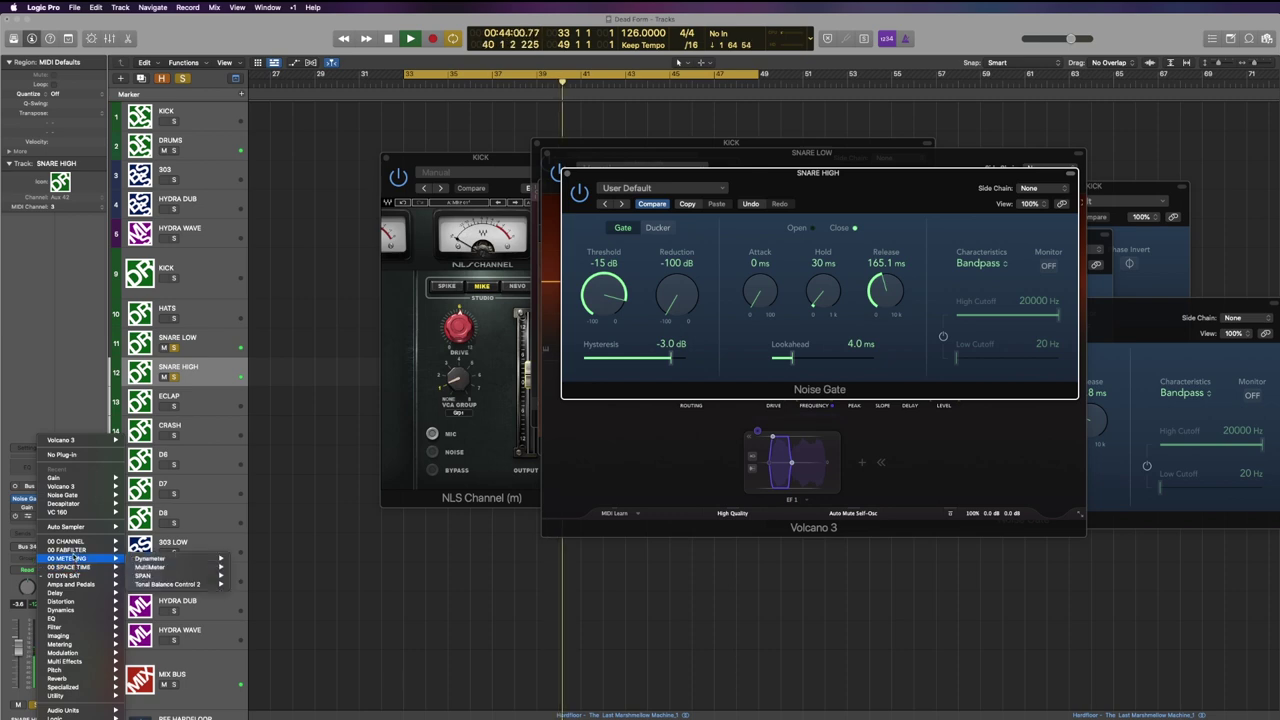
{"action": "mouse_move", "coordinate": [70, 550]}
{"action": "mouse_move", "coordinate": [166, 560]}
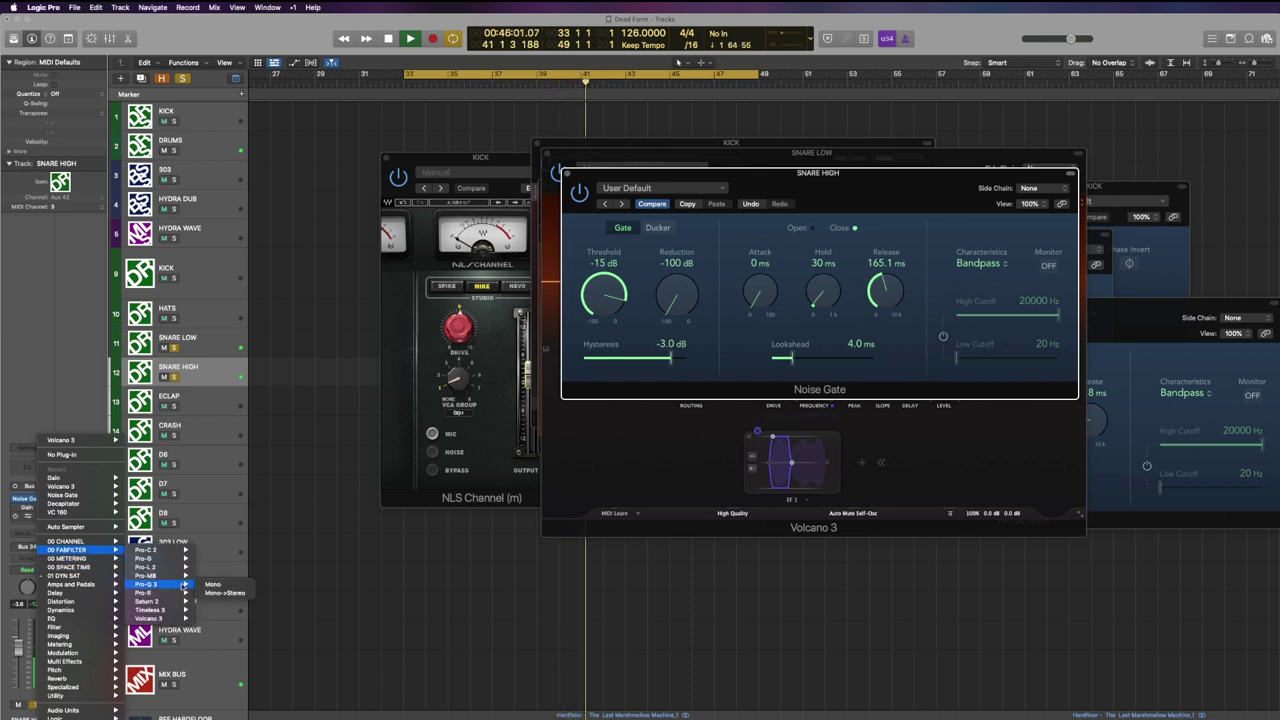
{"action": "left_click", "coordinate": [213, 585]}
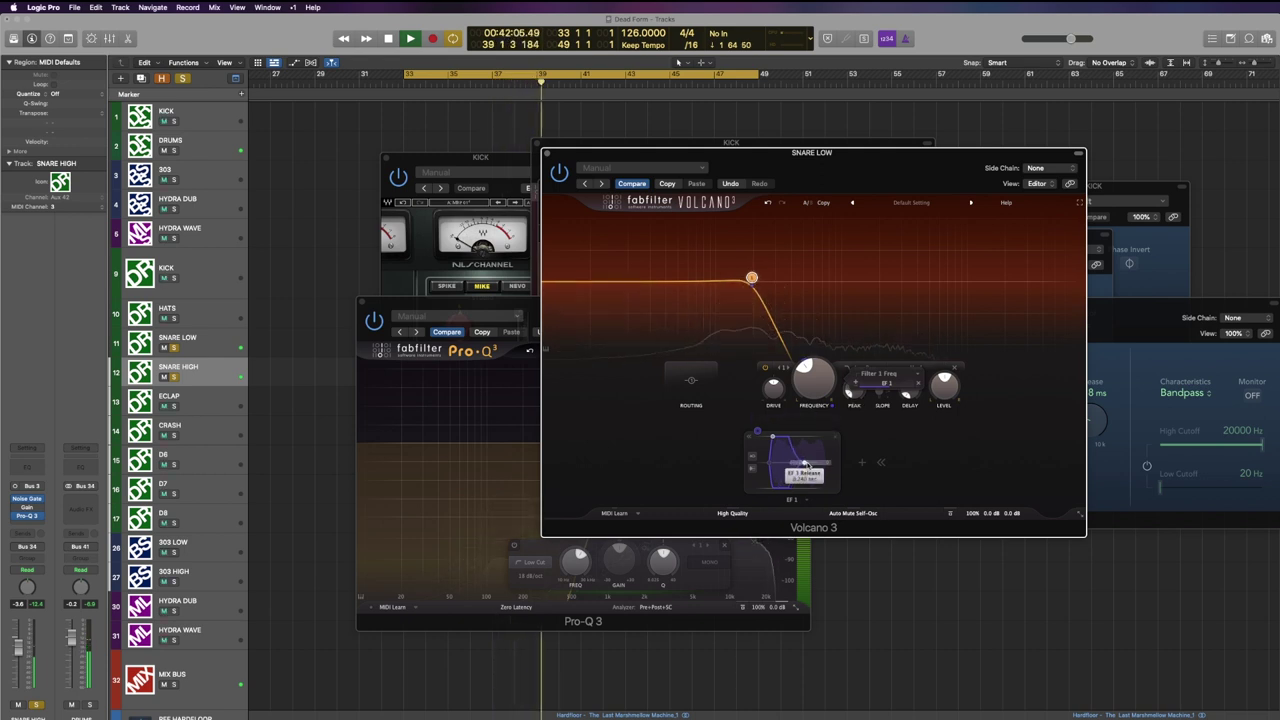
Shorten the EF 1 release in SNARE LOW's Volcano 3 to about 0.05 seconds.
{"action": "left_click_drag", "start_coordinate": [805, 465], "coordinate": [793, 464]}
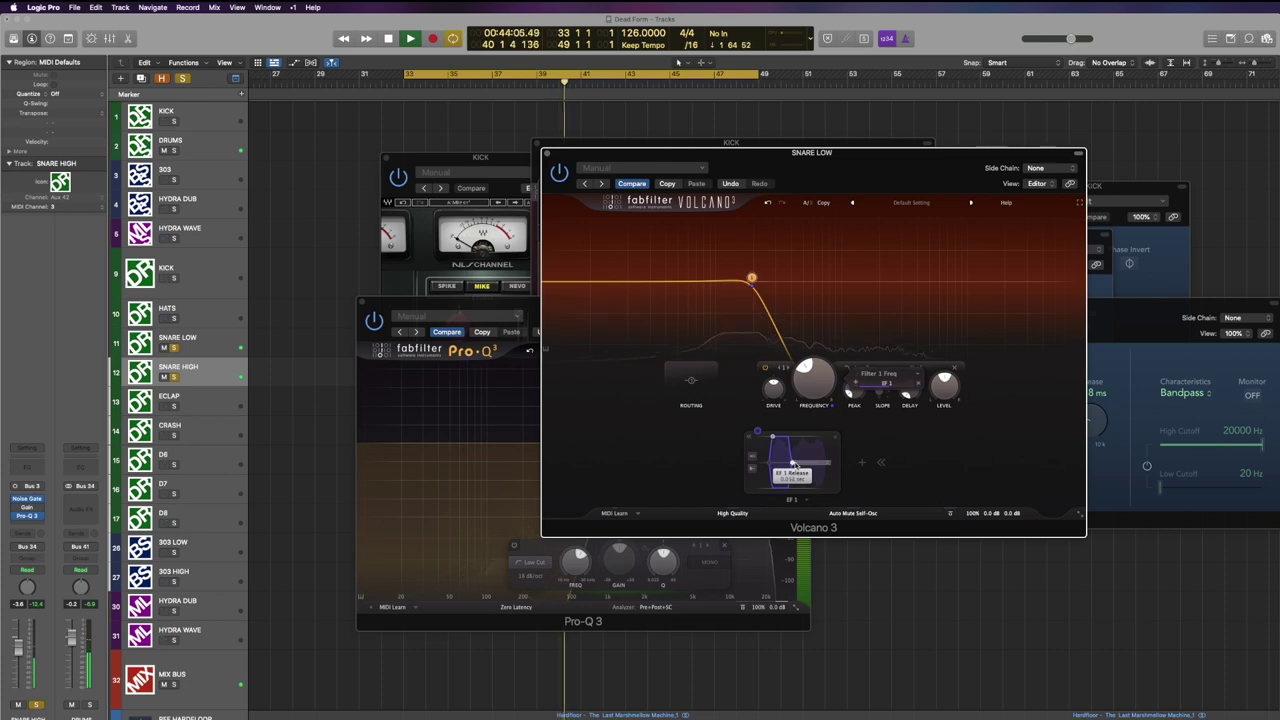
{"action": "mouse_move", "coordinate": [756, 280]}
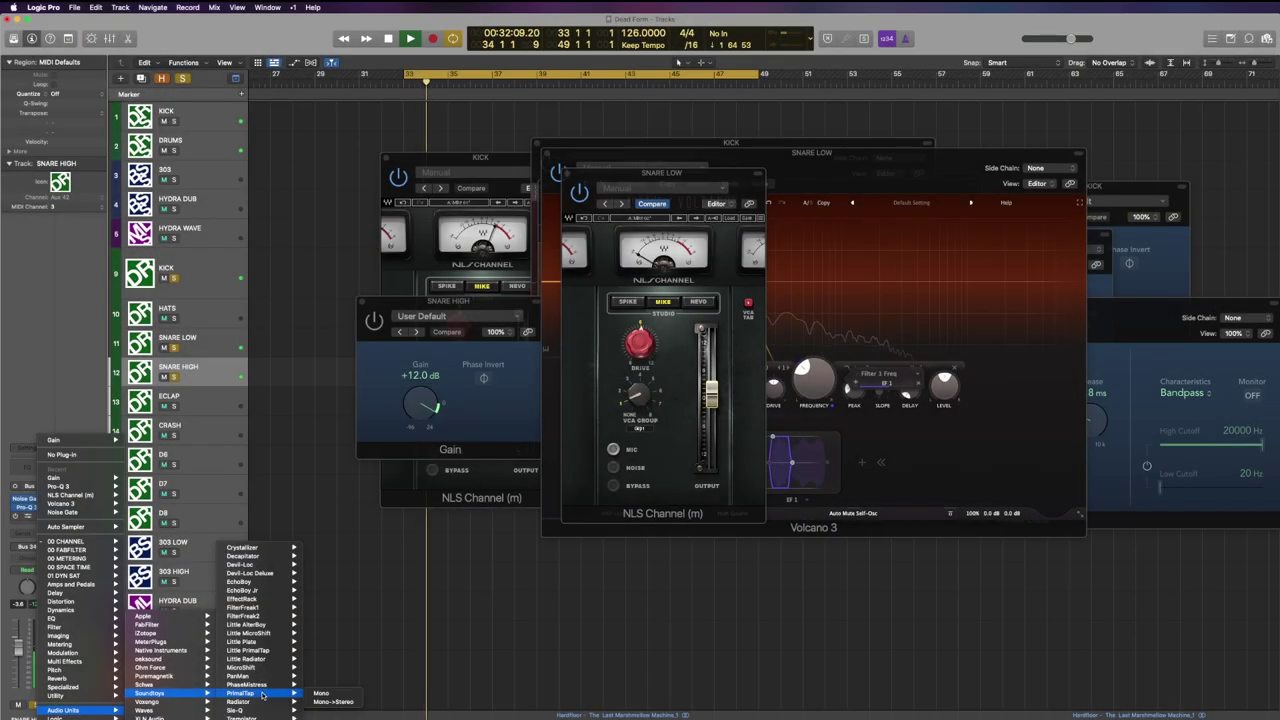
Replace the Gain plug-in on SNARE HIGH with a mono-to-stereo Soundtoys MicroShift and reduce its detune, delay and mix.
{"action": "mouse_move", "coordinate": [278, 635]}
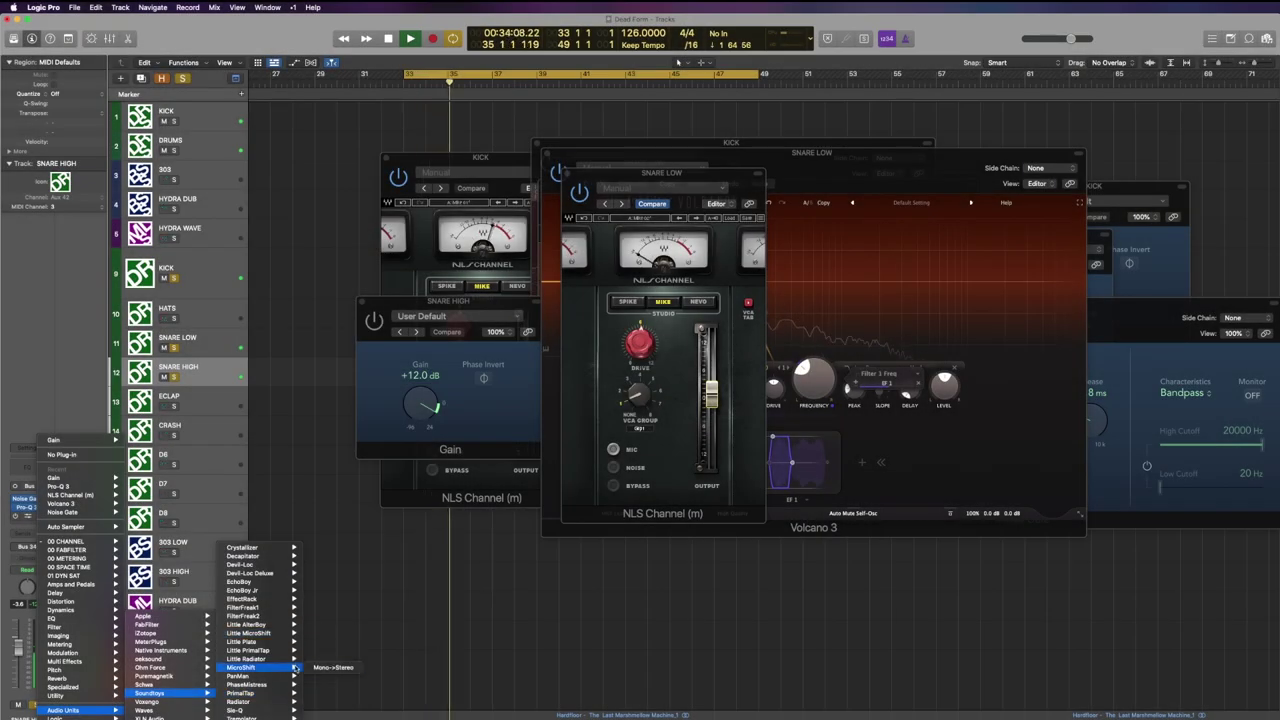
{"action": "left_click", "coordinate": [333, 668]}
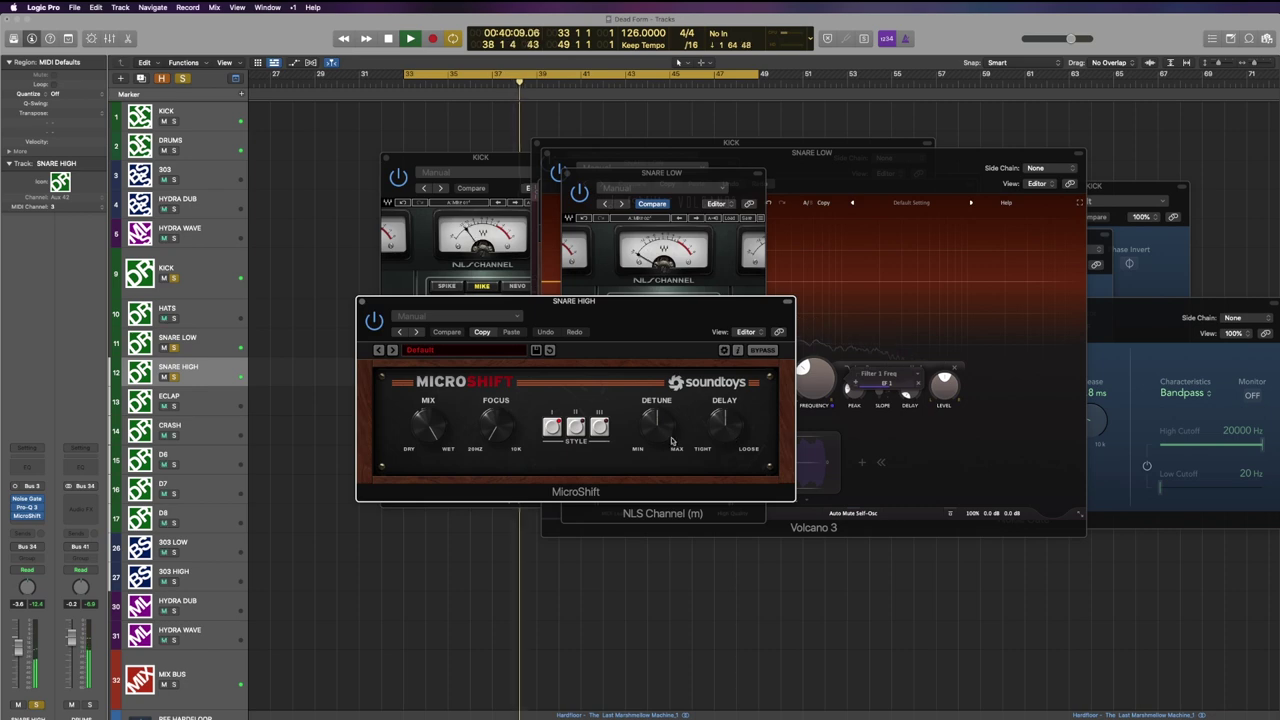
{"action": "left_click_drag", "start_coordinate": [662, 433], "coordinate": [663, 467]}
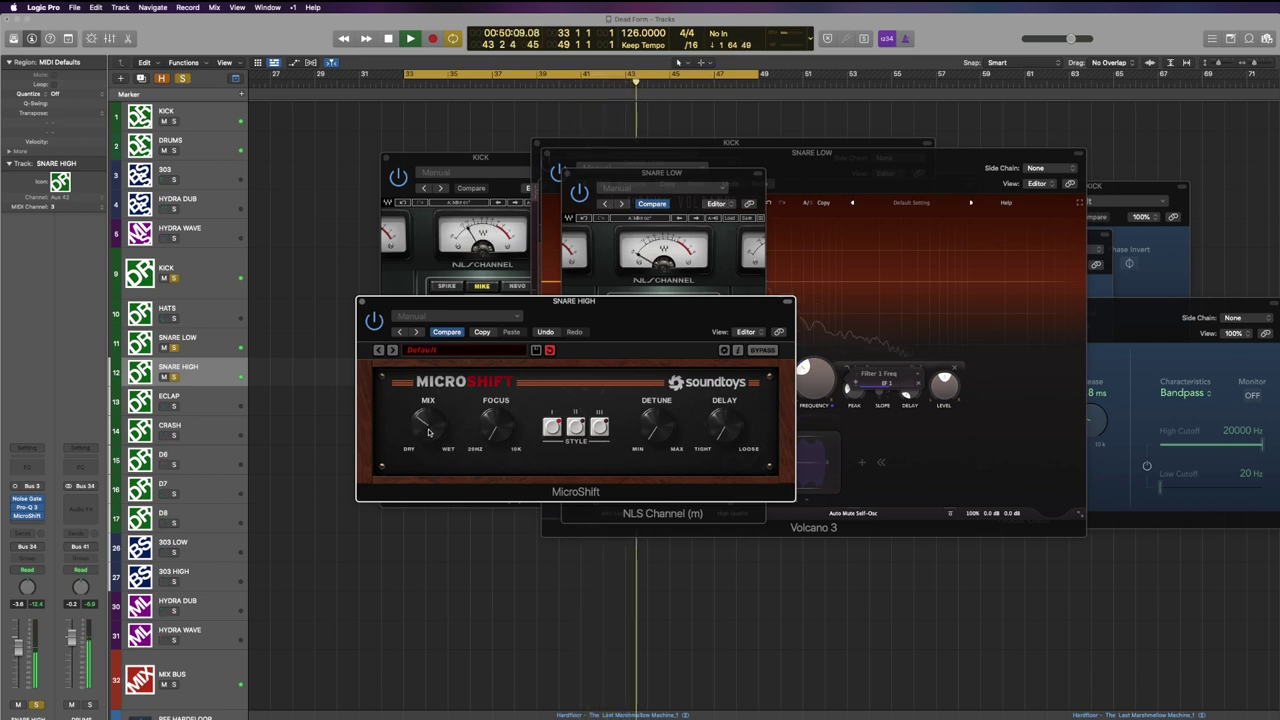
{"action": "left_click", "coordinate": [20, 645]}
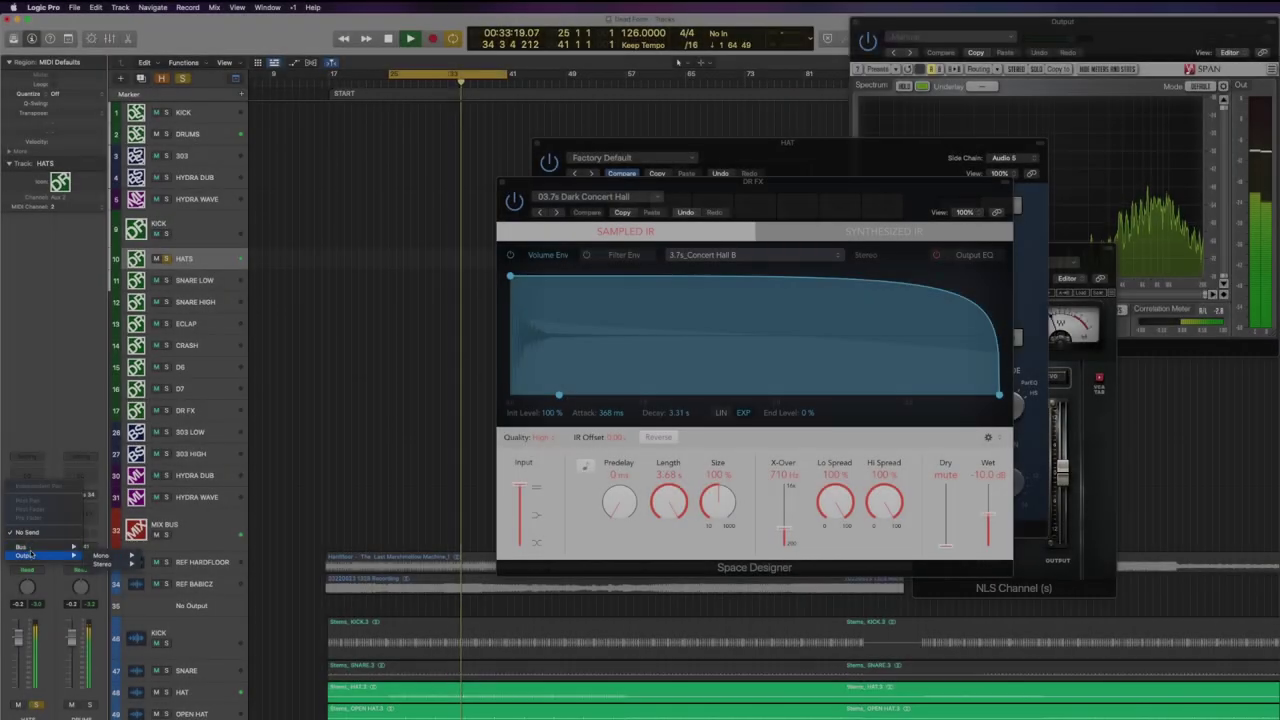
Add a send from HATS to Bus 8 (DR FX) and set its level to -12 dB.
{"action": "mouse_move", "coordinate": [30, 547]}
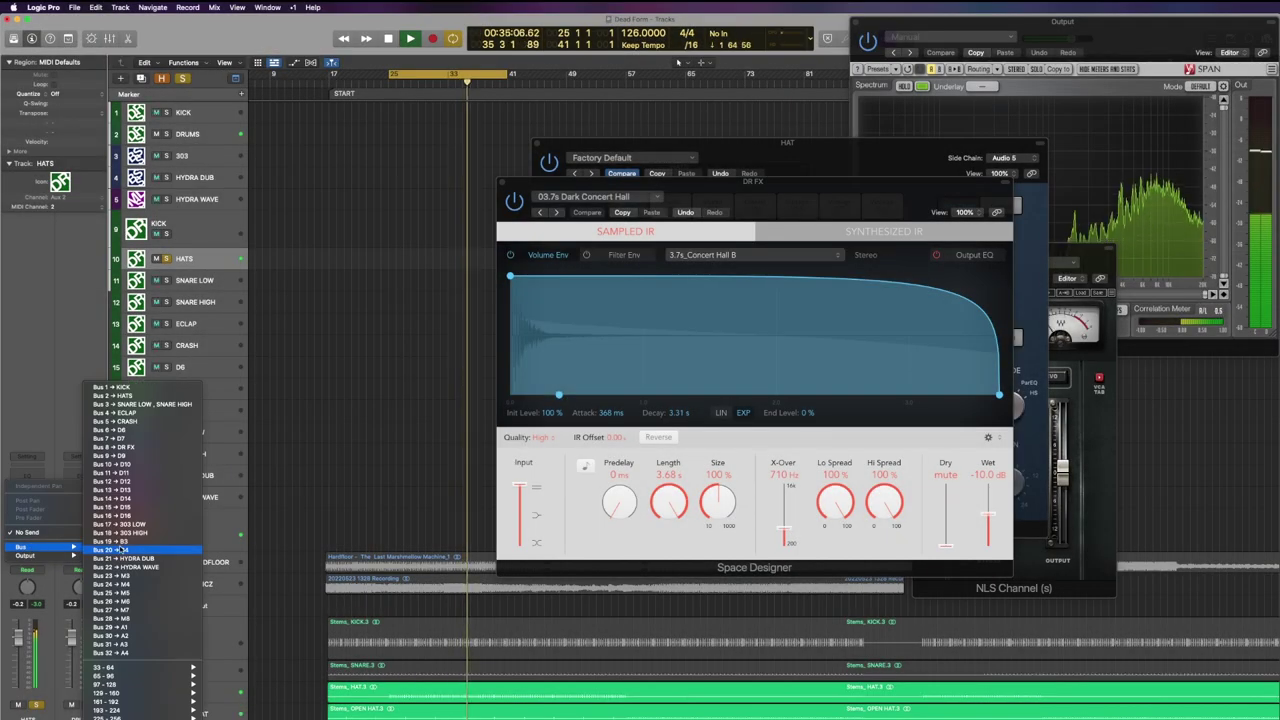
{"action": "left_click", "coordinate": [130, 447]}
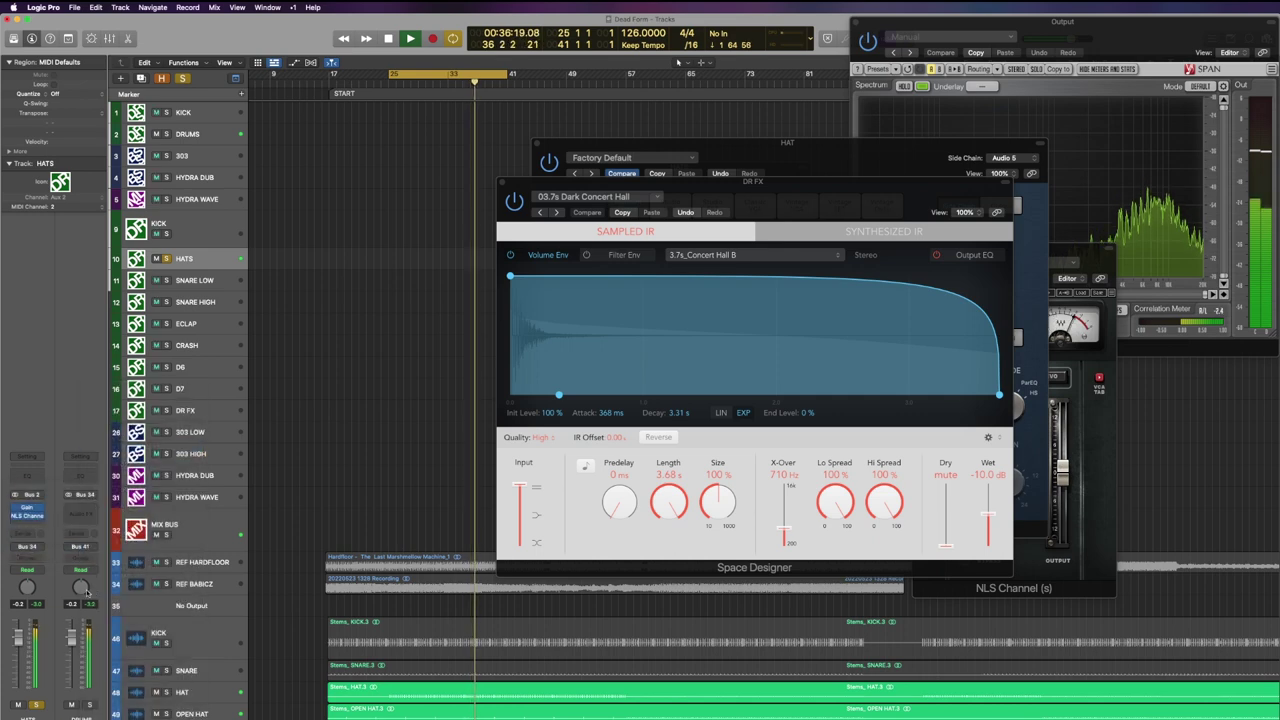
{"action": "left_click", "coordinate": [911, 191]}
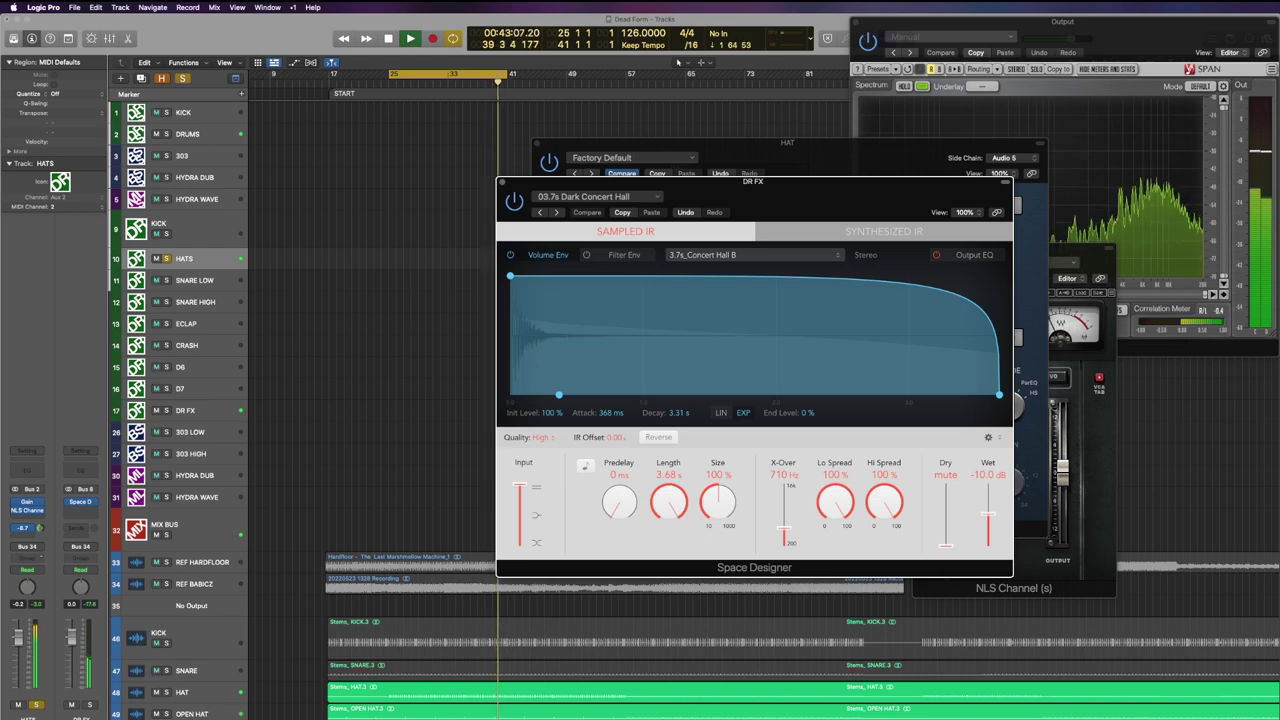
{"action": "left_click", "coordinate": [28, 527]}
{"action": "left_click", "coordinate": [25, 530]}
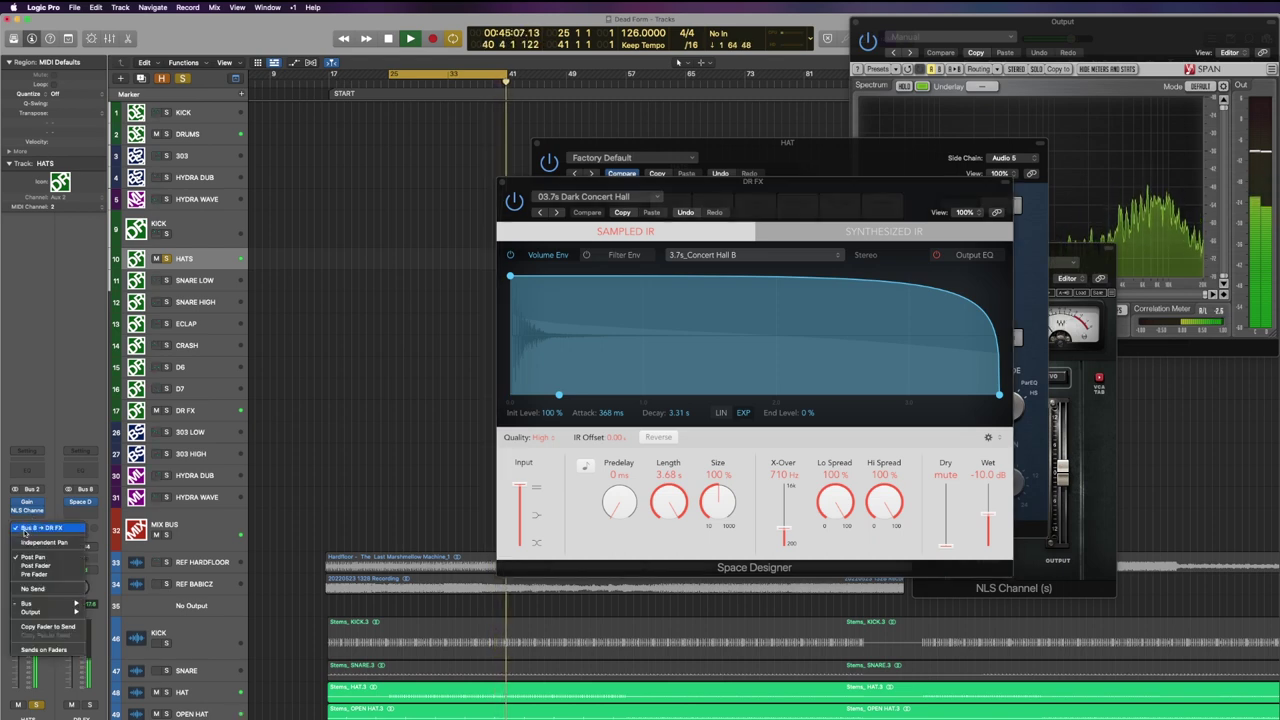
{"action": "left_click", "coordinate": [28, 529]}
{"action": "left_click_drag", "start_coordinate": [40, 528], "coordinate": [40, 529]}
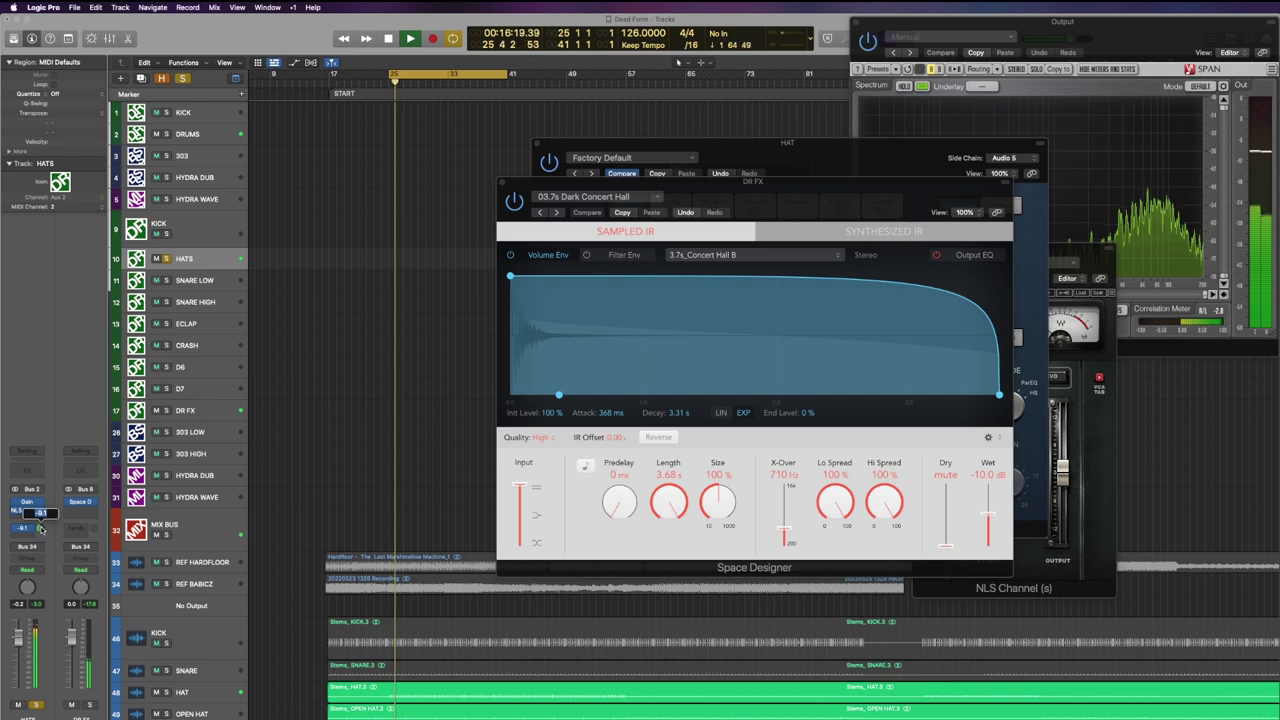
{"action": "type", "text": "-12"}
{"action": "key", "text": "Return"}
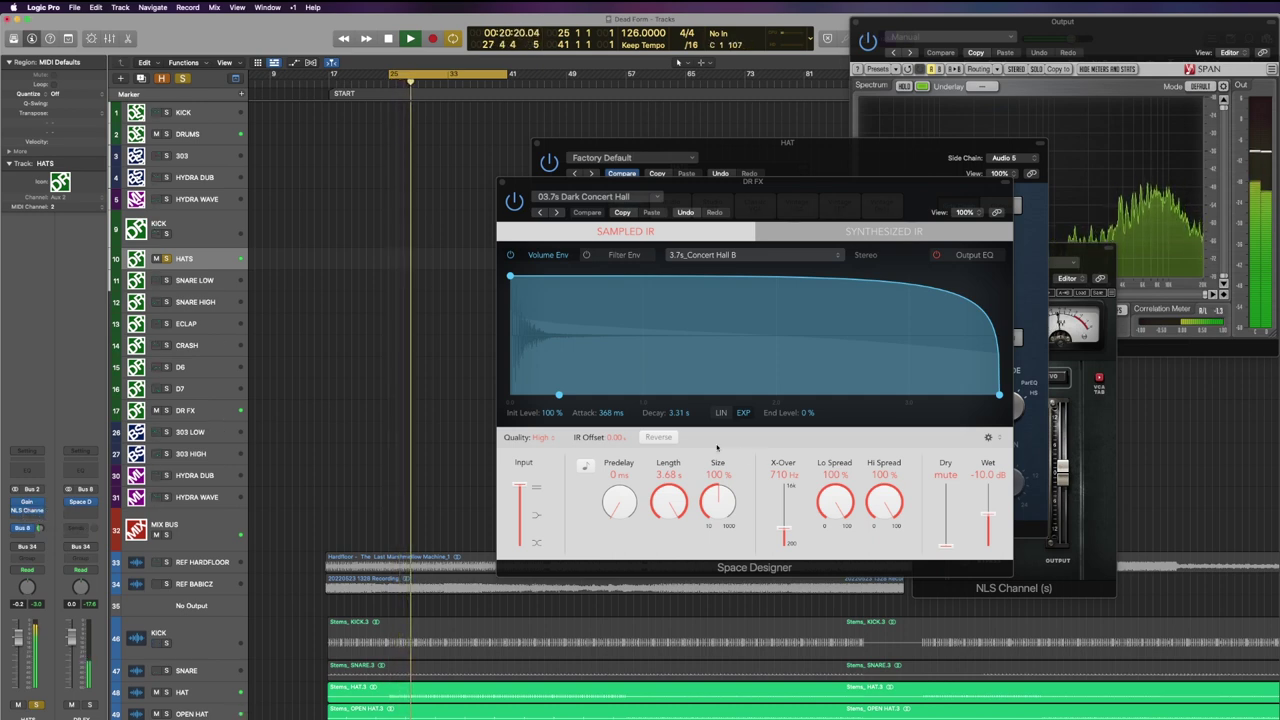
Change the Space Designer reverb on DR FX to the 03.9s Prince Hall One preset and shorten its length to 2.37 s.
{"action": "left_click", "coordinate": [884, 205]}
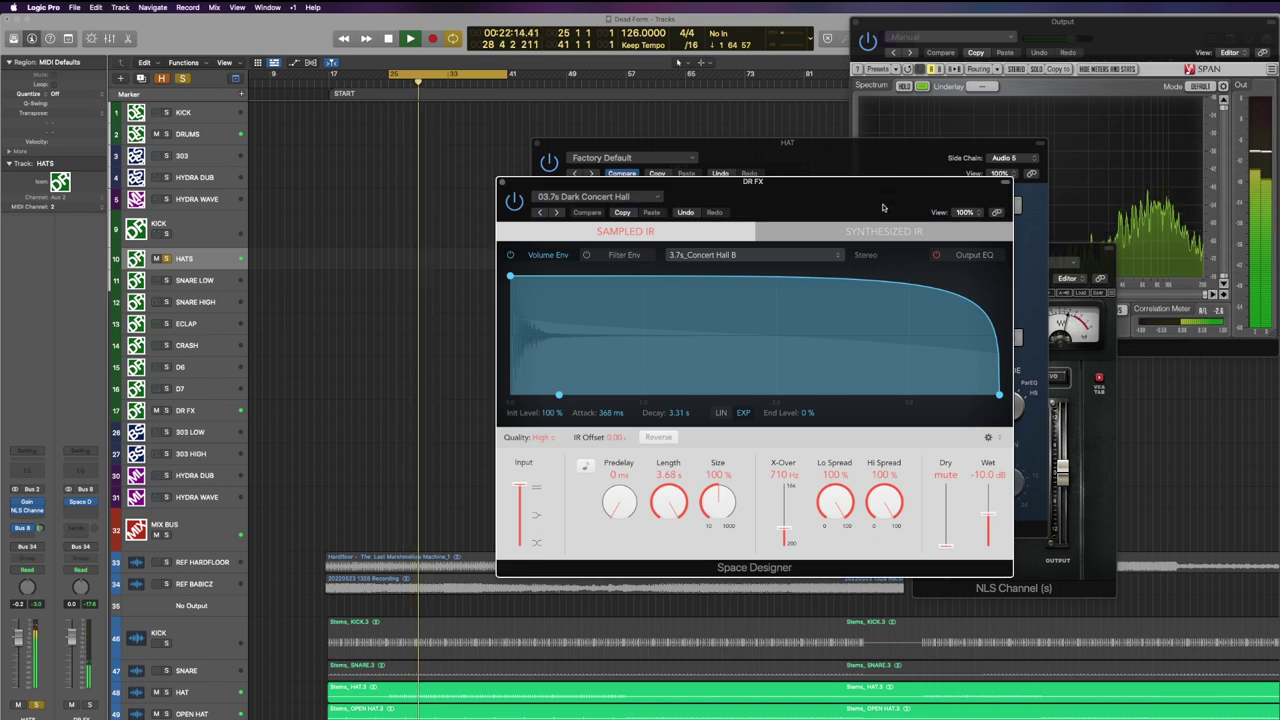
{"action": "key", "text": "]"}
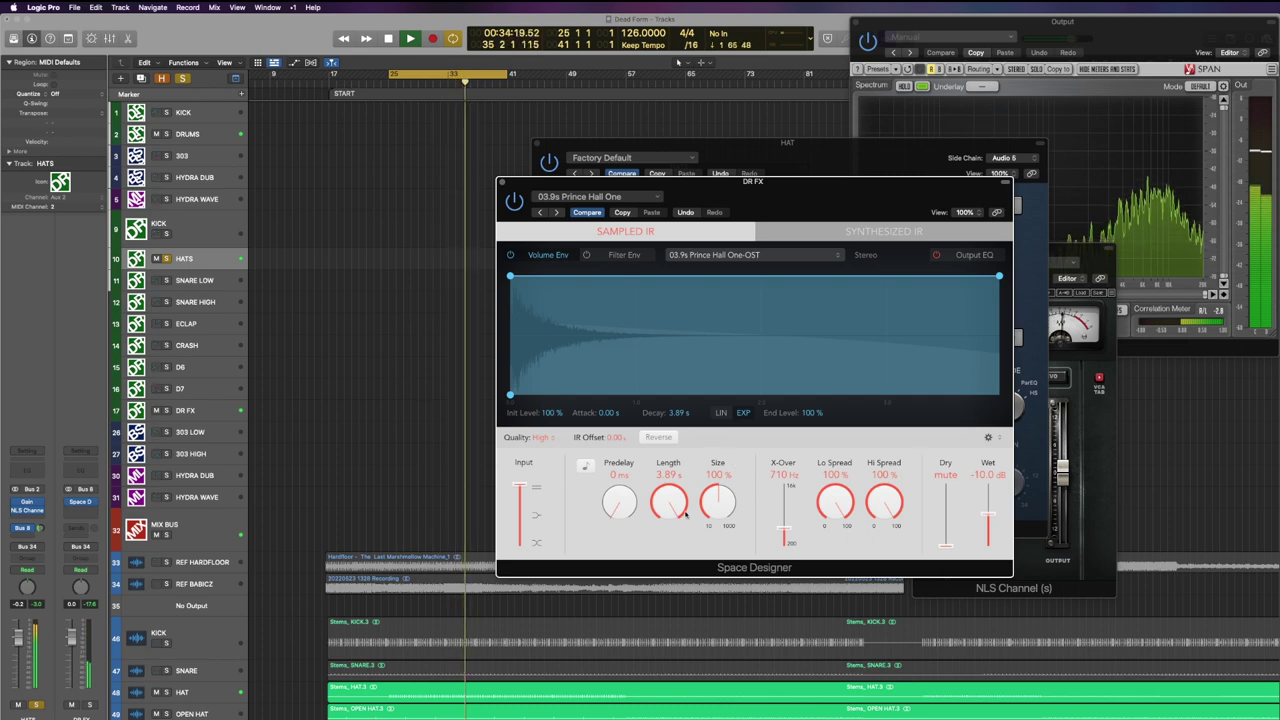
{"action": "left_click_drag", "start_coordinate": [676, 508], "coordinate": [674, 537]}
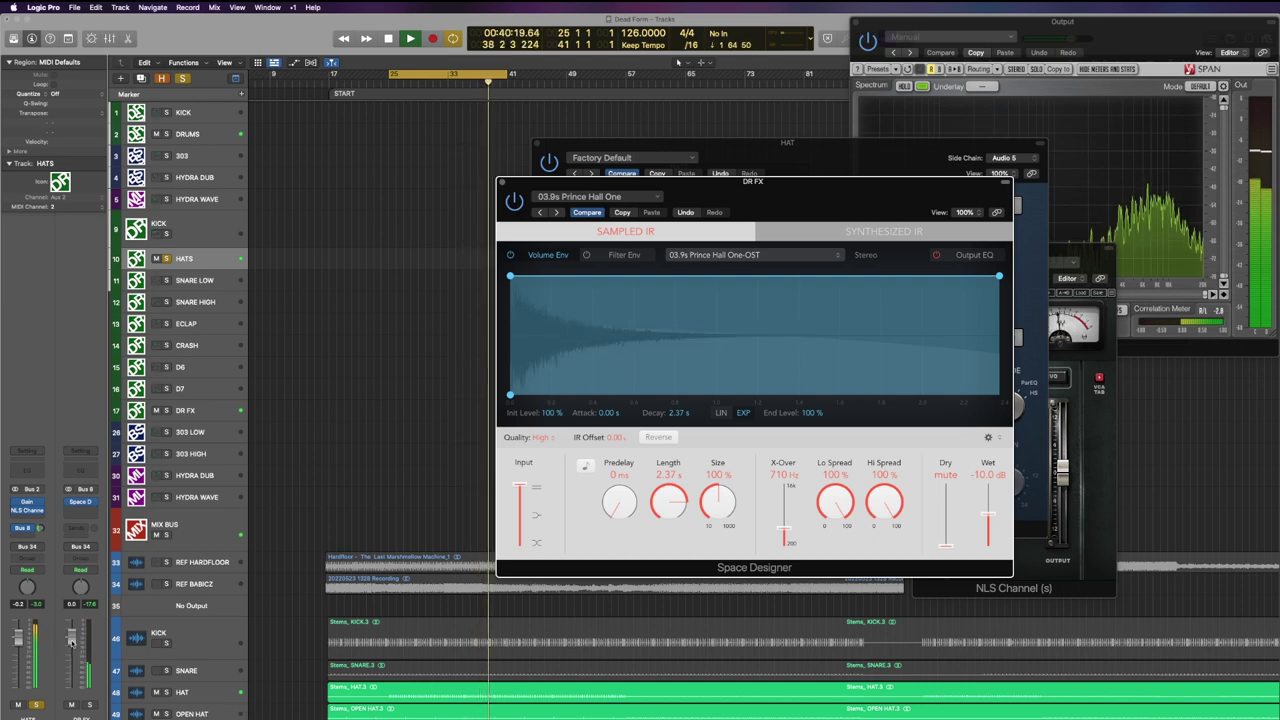
{"action": "left_click", "coordinate": [71, 604]}
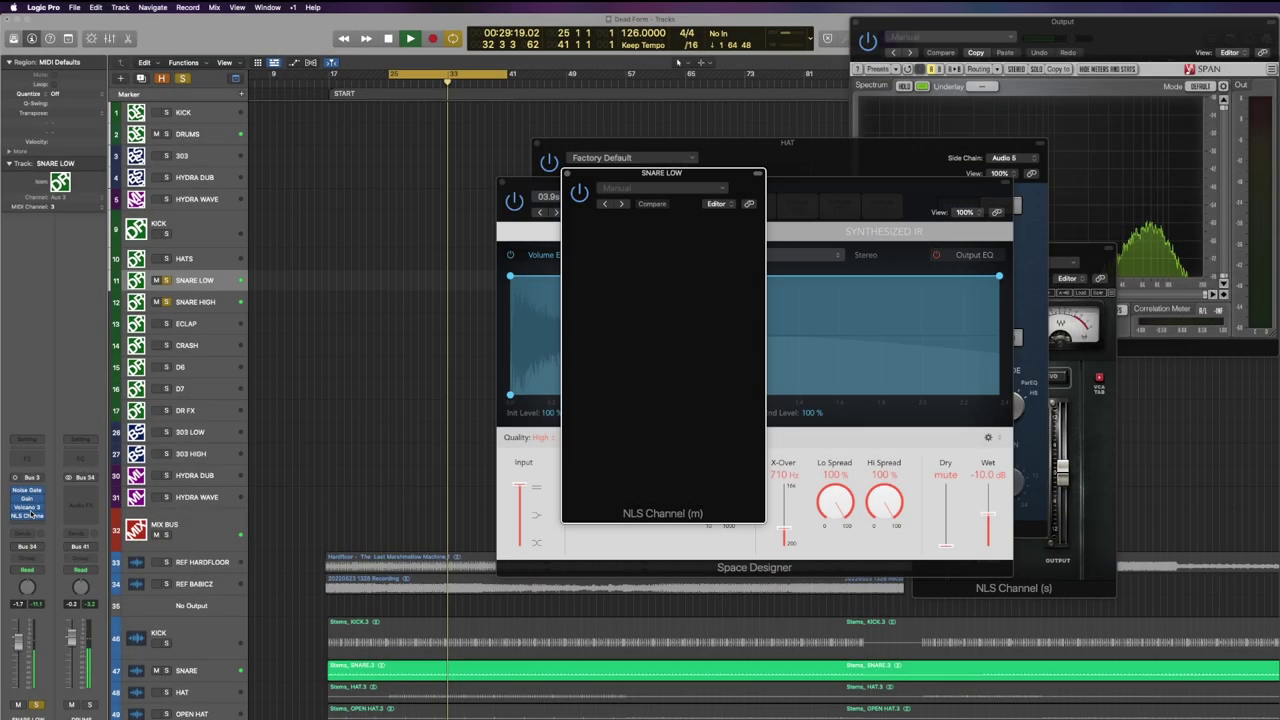
Insert a mono VC 160 compressor on SNARE LOW between Volcano 3 and NLS Channel.
{"action": "left_click", "coordinate": [30, 513]}
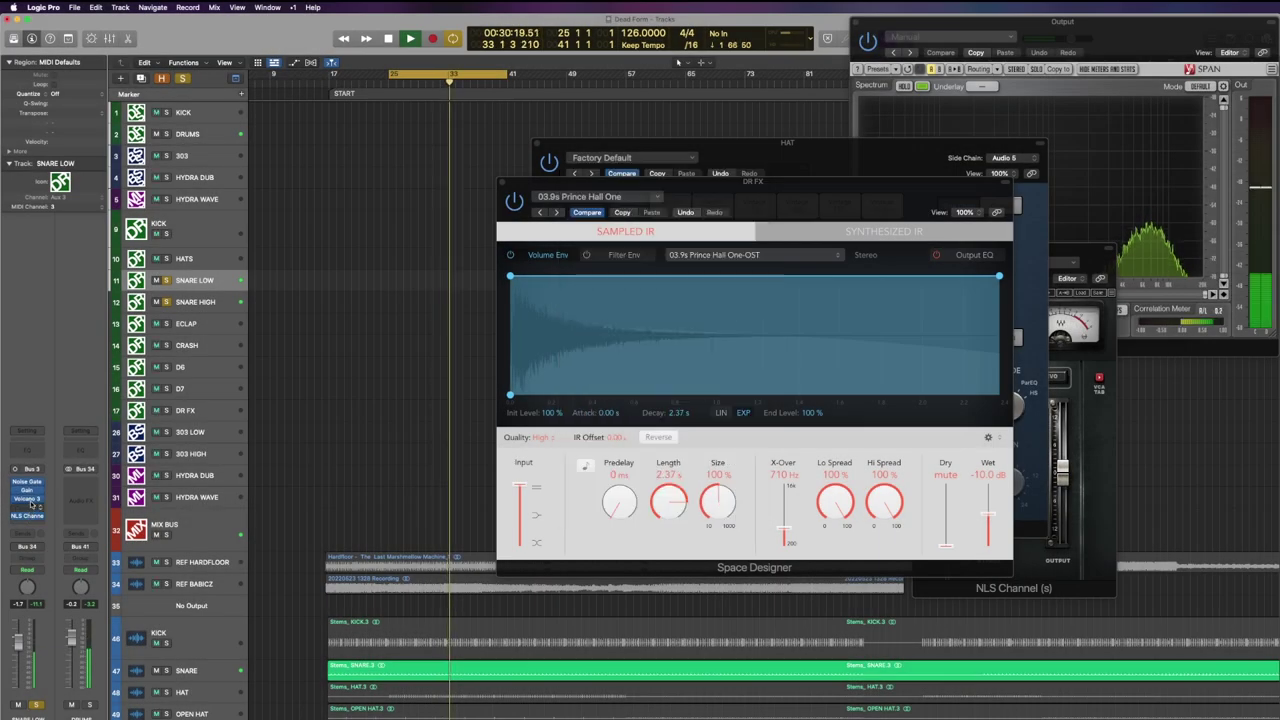
{"action": "left_click", "coordinate": [28, 498]}
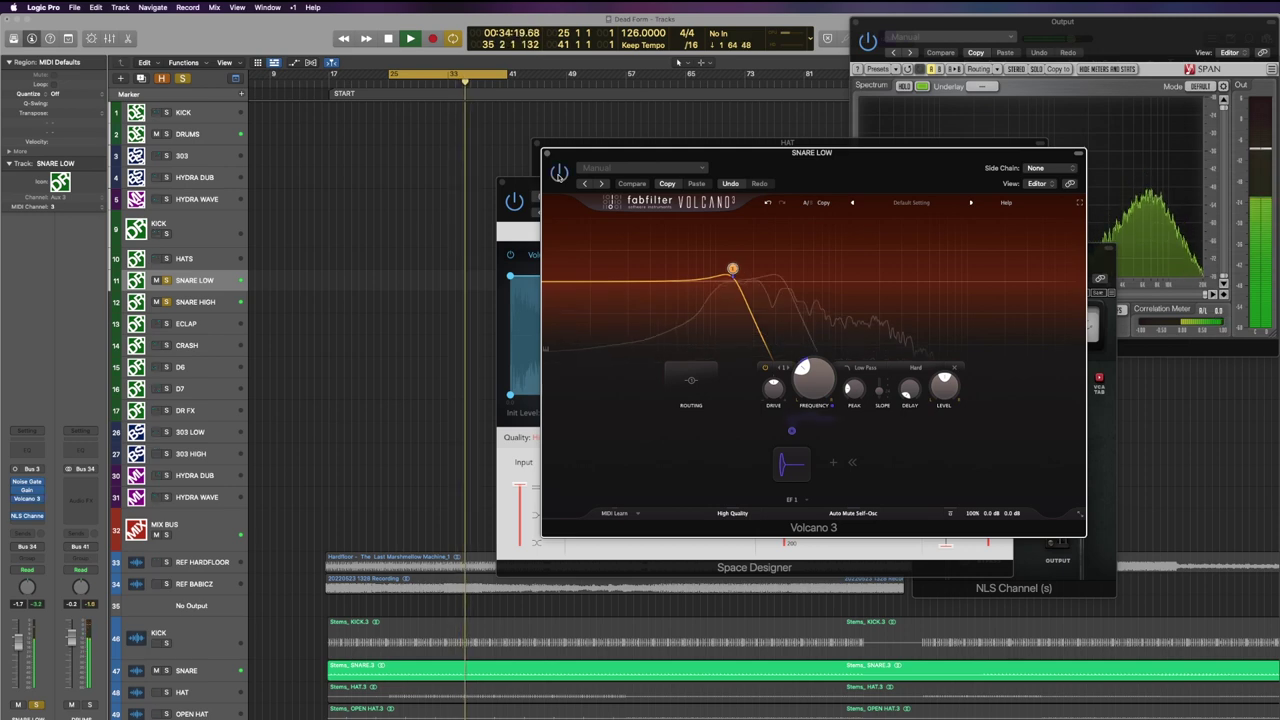
{"action": "left_click", "coordinate": [12, 507]}
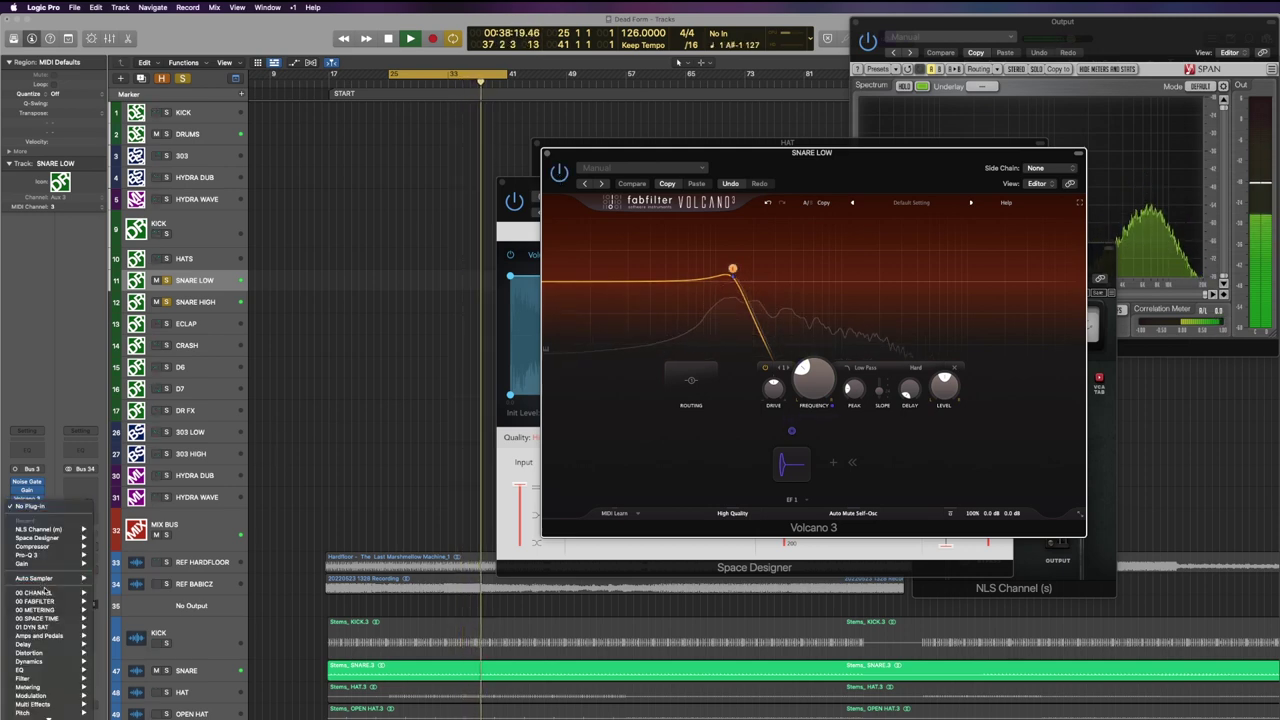
{"action": "mouse_move", "coordinate": [40, 627]}
{"action": "mouse_move", "coordinate": [138, 711]}
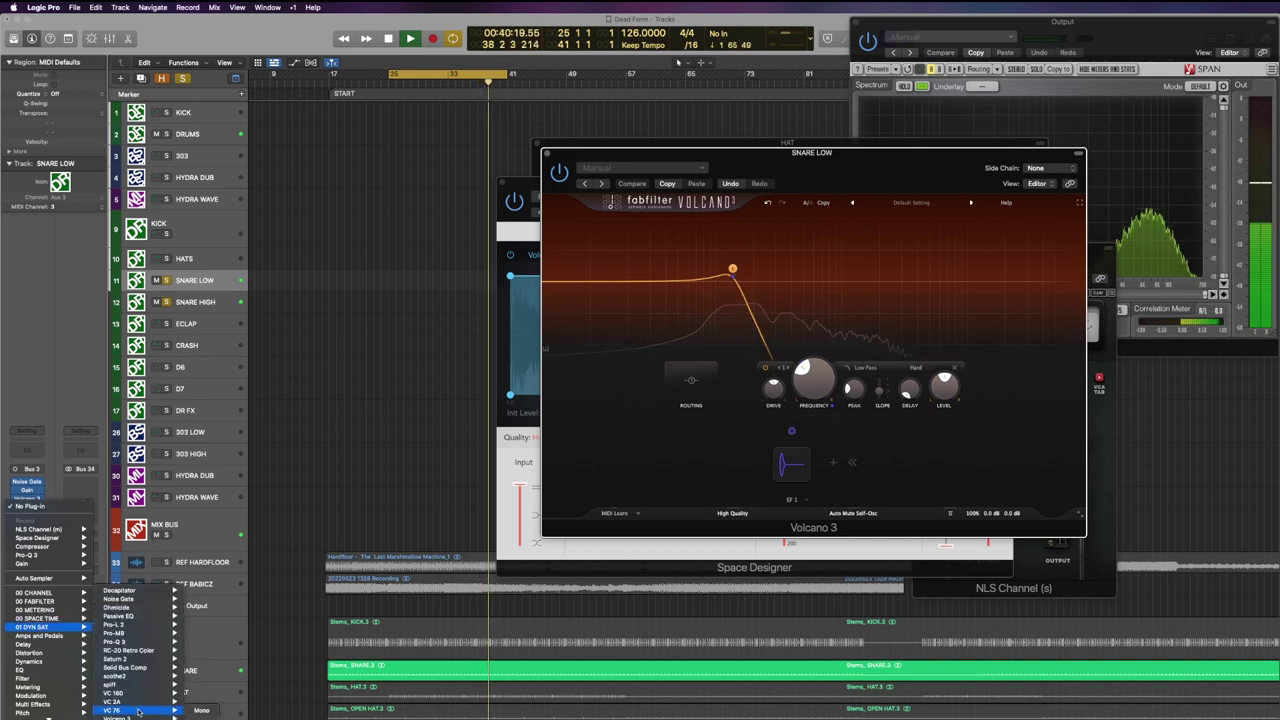
{"action": "left_click", "coordinate": [200, 693]}
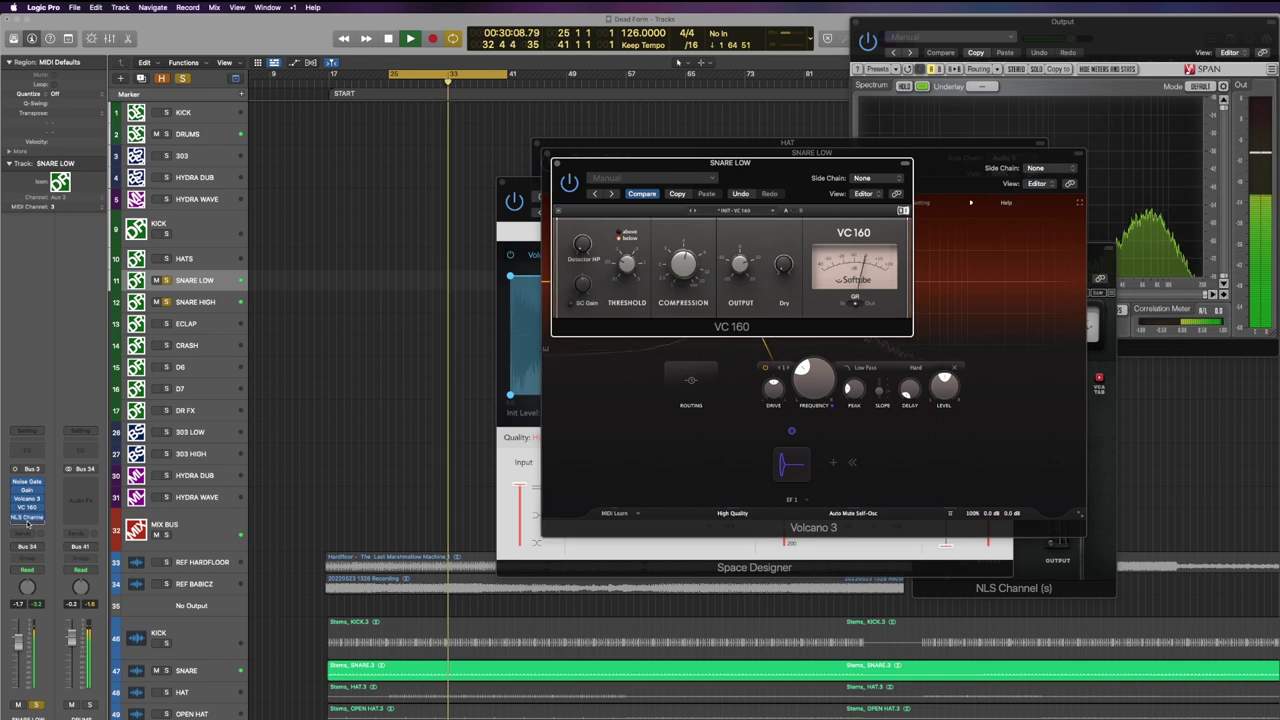
Insert Pro-Q 3 after VC 160 on SNARE LOW and add a 36 dB/oct low cut at about 139 Hz.
{"action": "left_click", "coordinate": [36, 512]}
{"action": "left_click", "coordinate": [37, 515]}
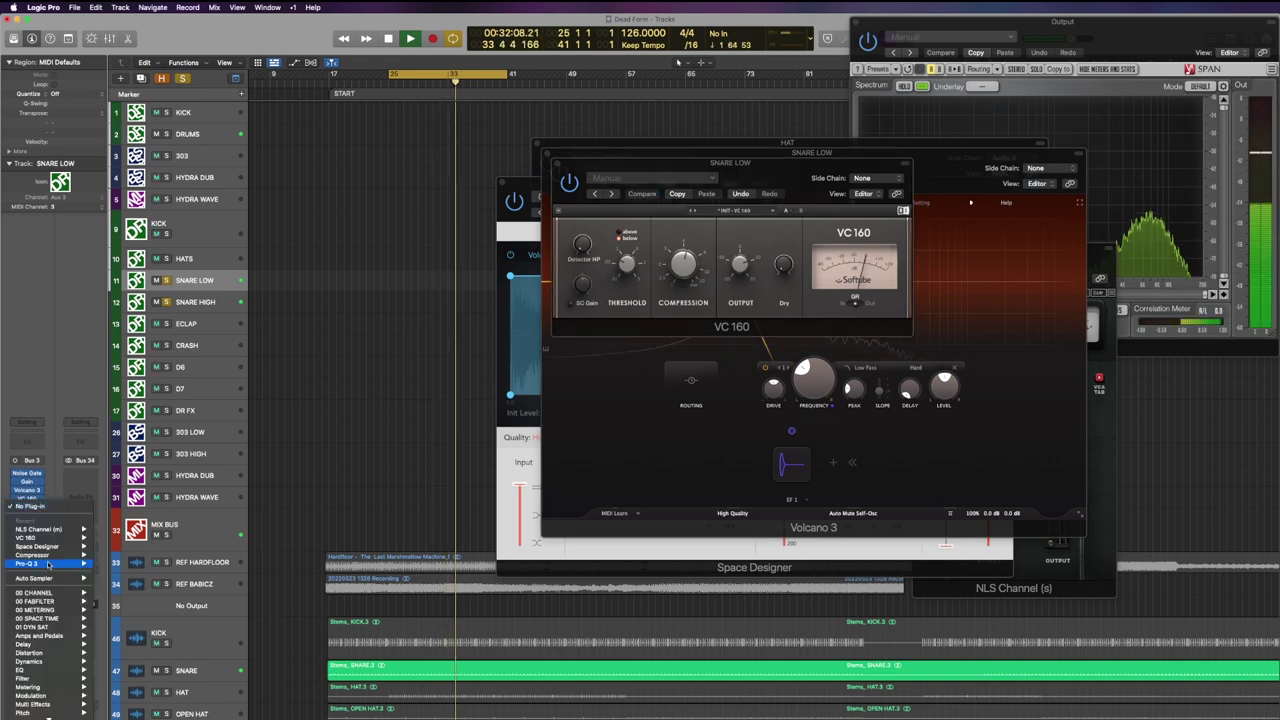
{"action": "mouse_move", "coordinate": [80, 564]}
{"action": "left_click", "coordinate": [126, 565]}
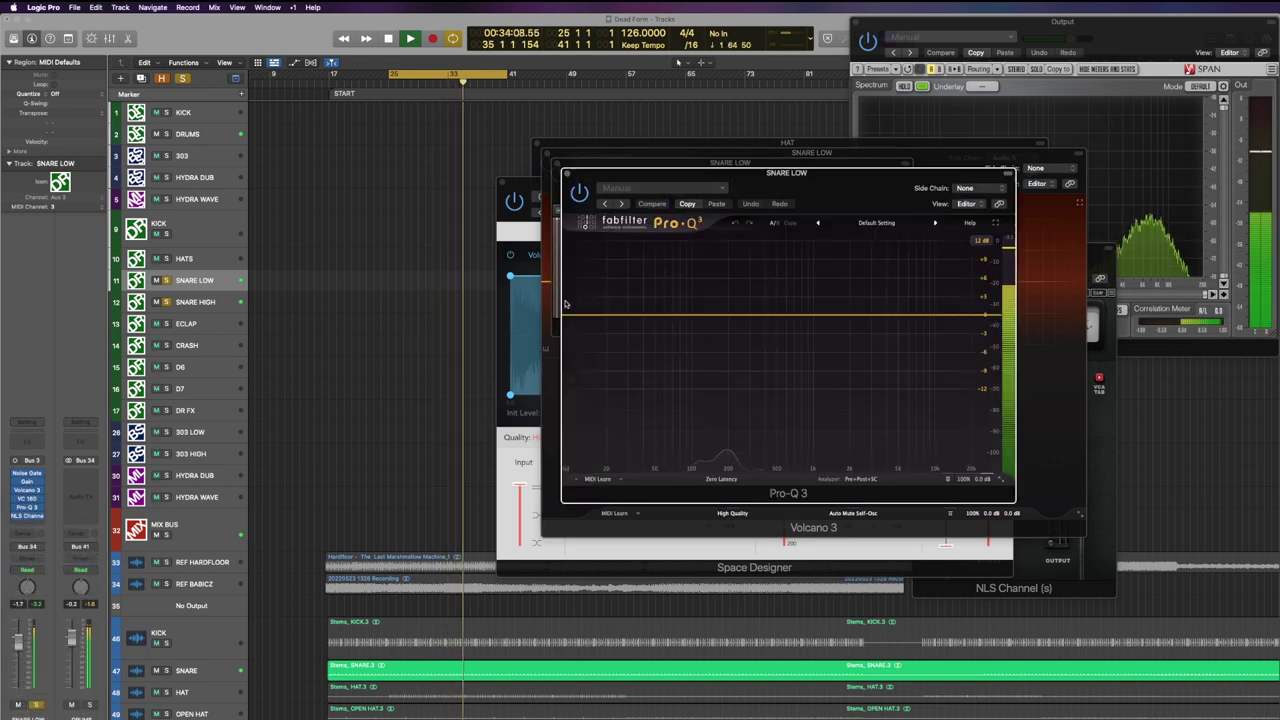
{"action": "left_click", "coordinate": [575, 317]}
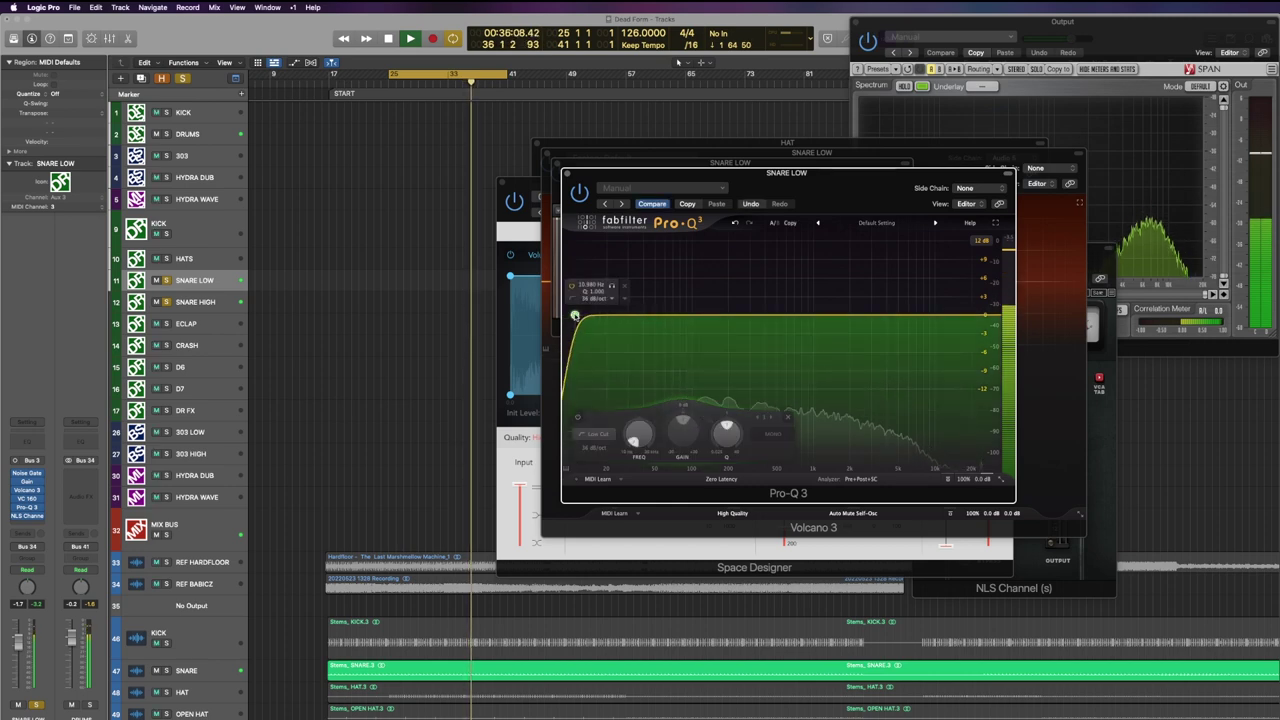
{"action": "left_click_drag", "start_coordinate": [575, 317], "coordinate": [709, 317]}
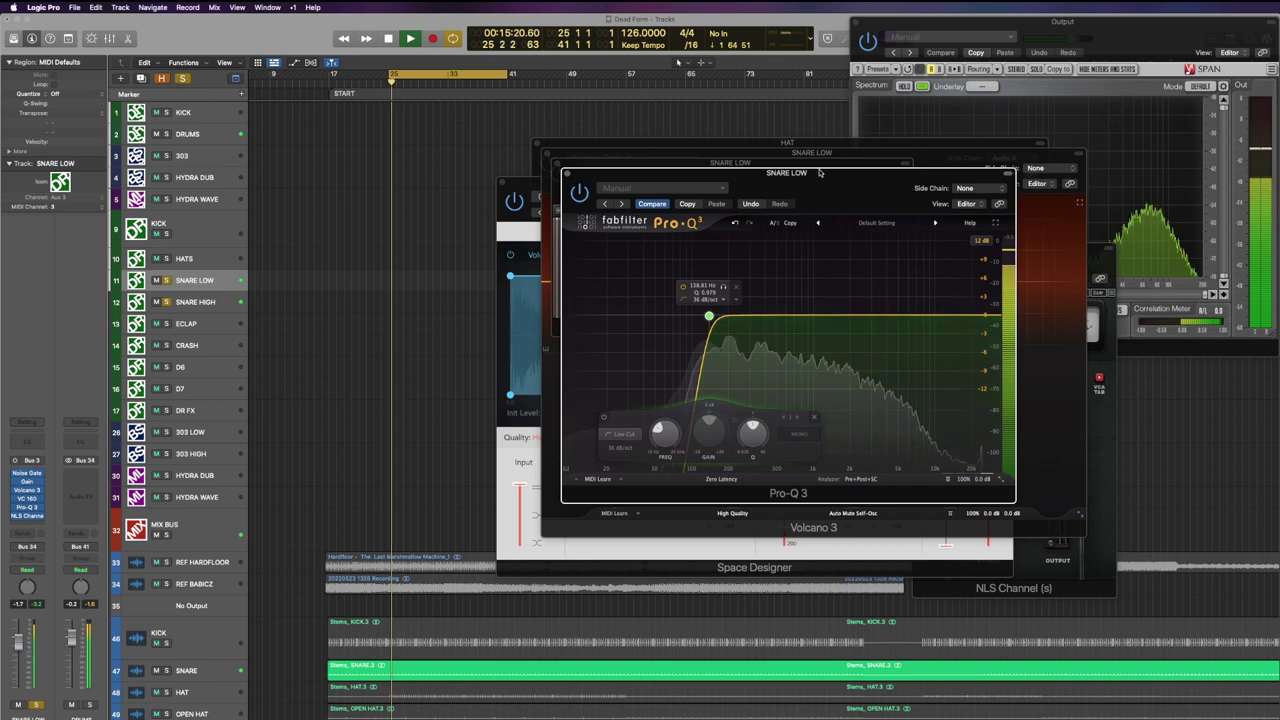
Move the SNARE LOW plug-in windows apart to view Pro-Q 3 alongside Volcano 3.
{"action": "left_click_drag", "start_coordinate": [818, 173], "coordinate": [497, 233]}
{"action": "left_click_drag", "start_coordinate": [780, 174], "coordinate": [883, 220]}
{"action": "left_click", "coordinate": [866, 204]}
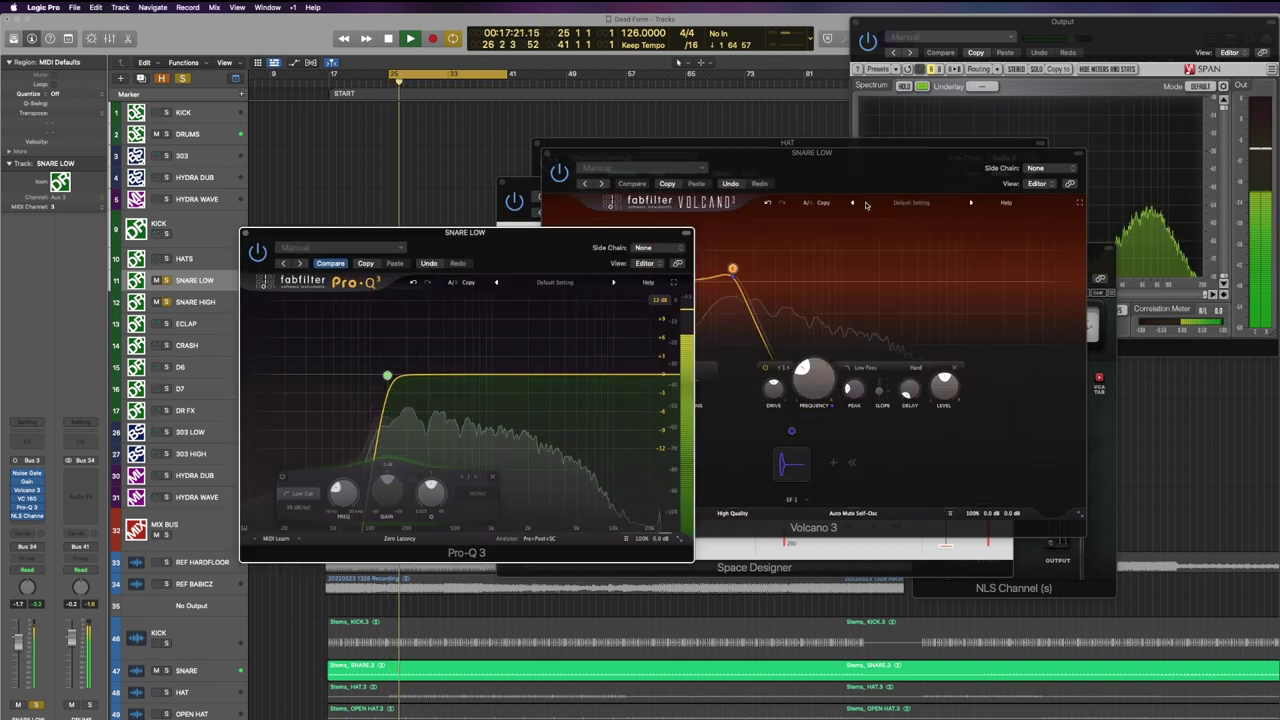
{"action": "left_click_drag", "start_coordinate": [850, 172], "coordinate": [1012, 206]}
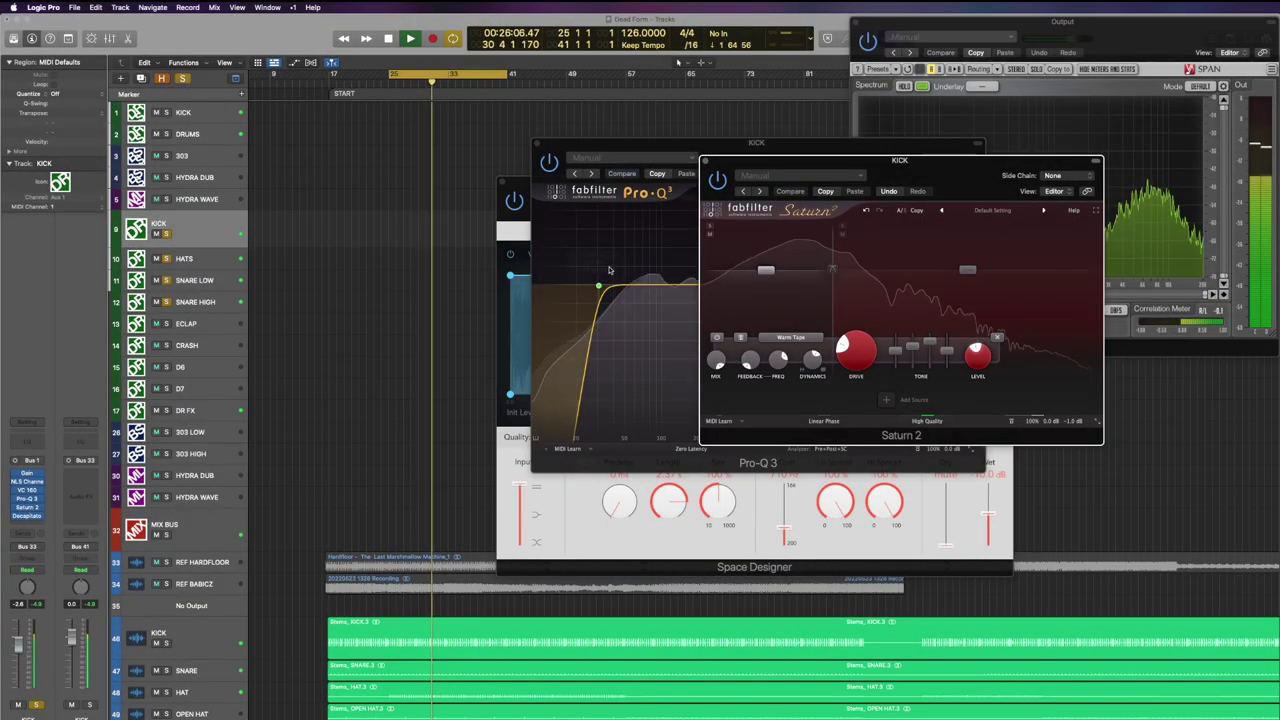
Solo the upper band in KICK's Saturn 2, lower its crossover slightly and split it into two bands.
{"action": "left_click_drag", "start_coordinate": [1008, 162], "coordinate": [978, 171]}
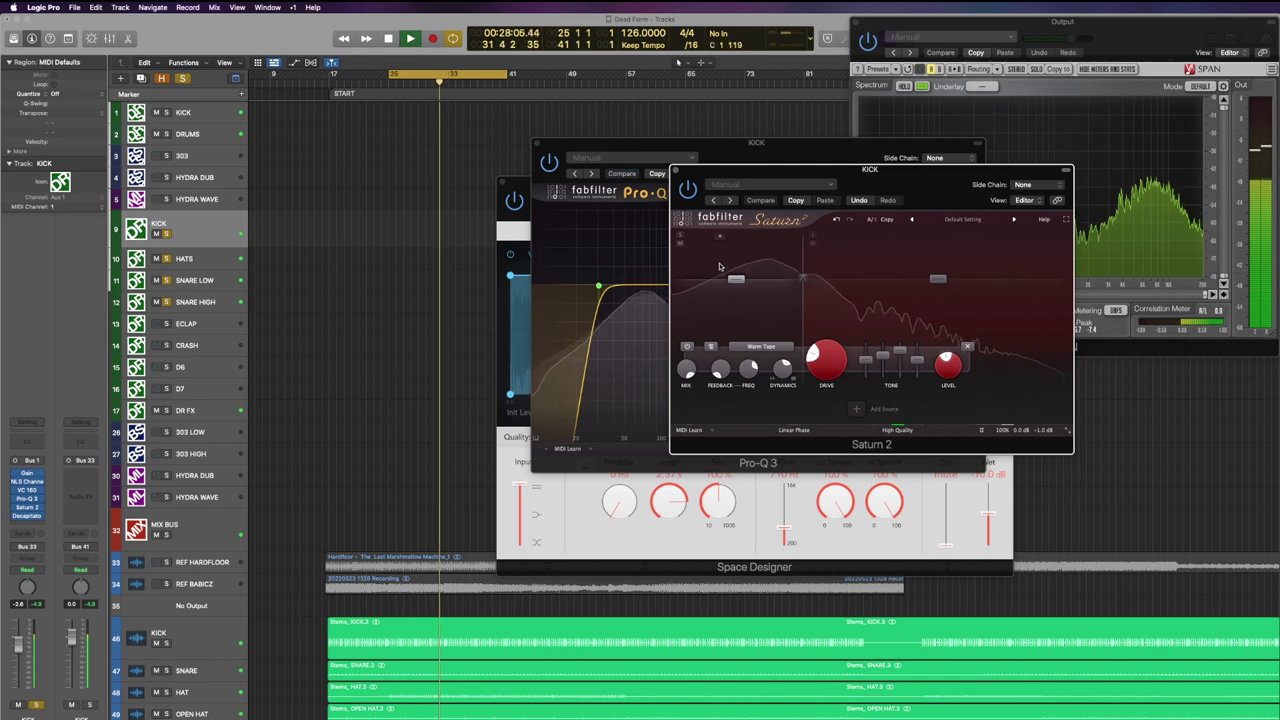
{"action": "left_click", "coordinate": [926, 298]}
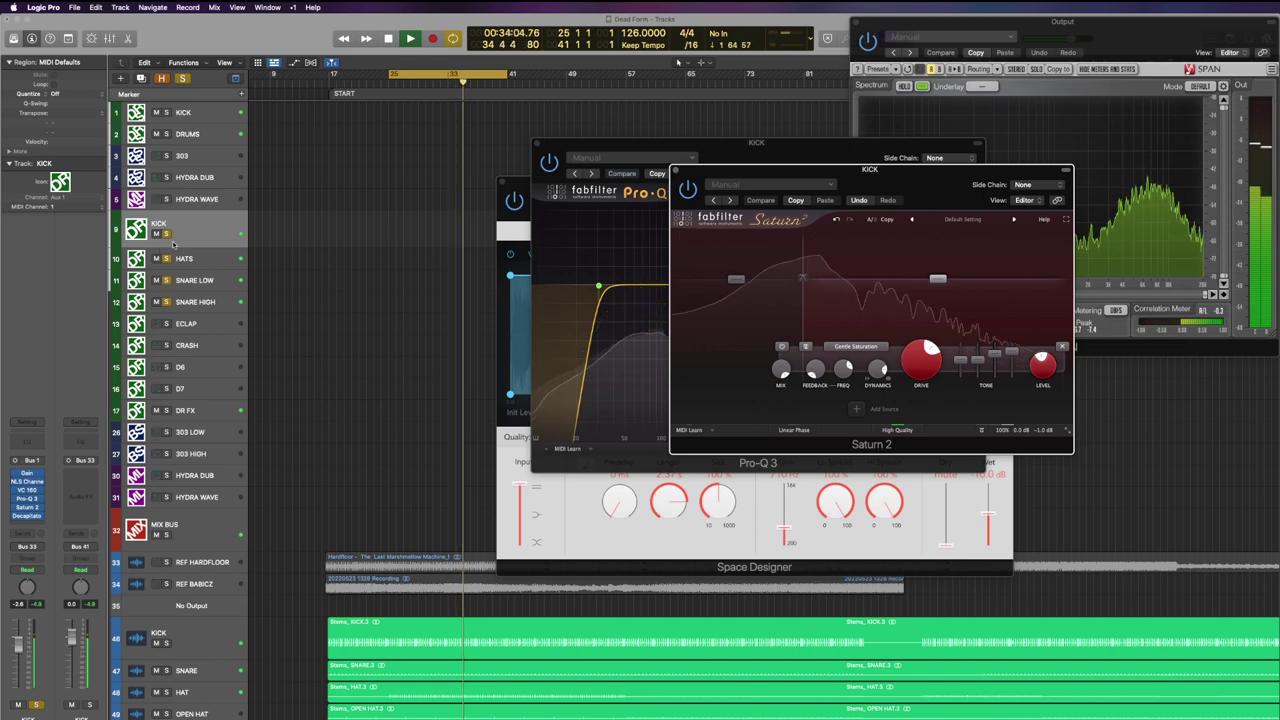
{"action": "left_click", "coordinate": [878, 299]}
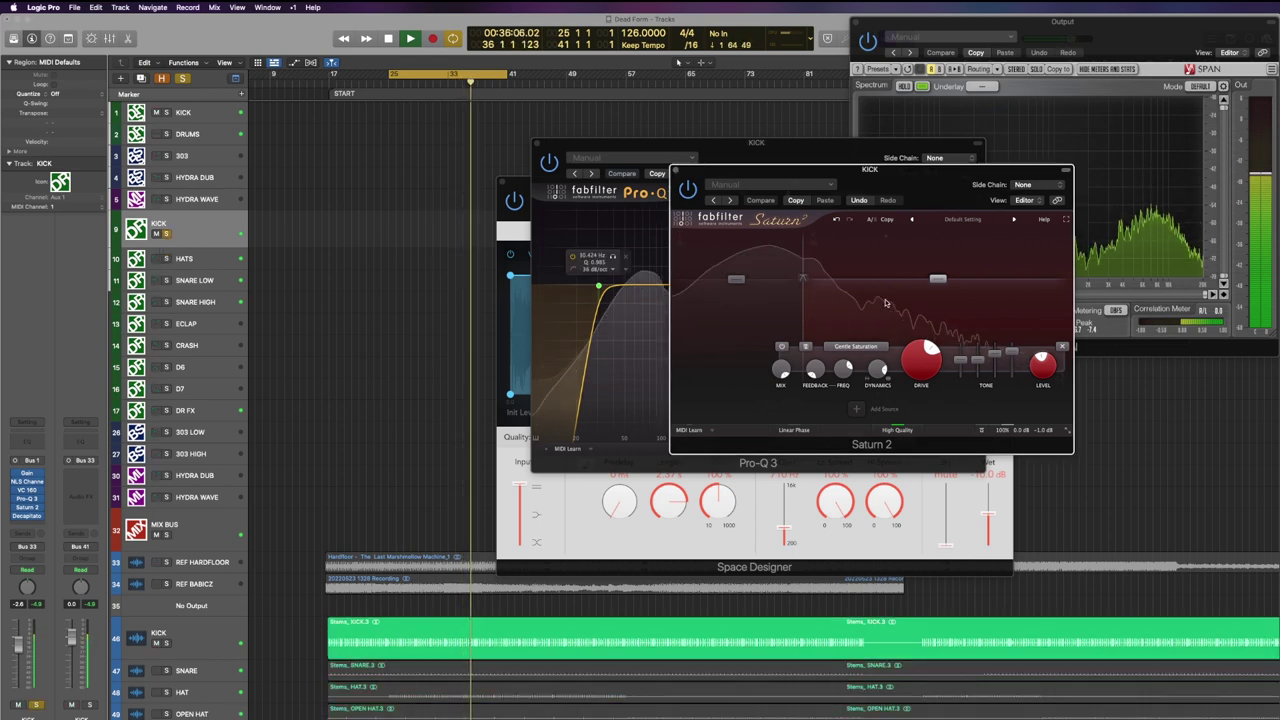
{"action": "left_click", "coordinate": [814, 236]}
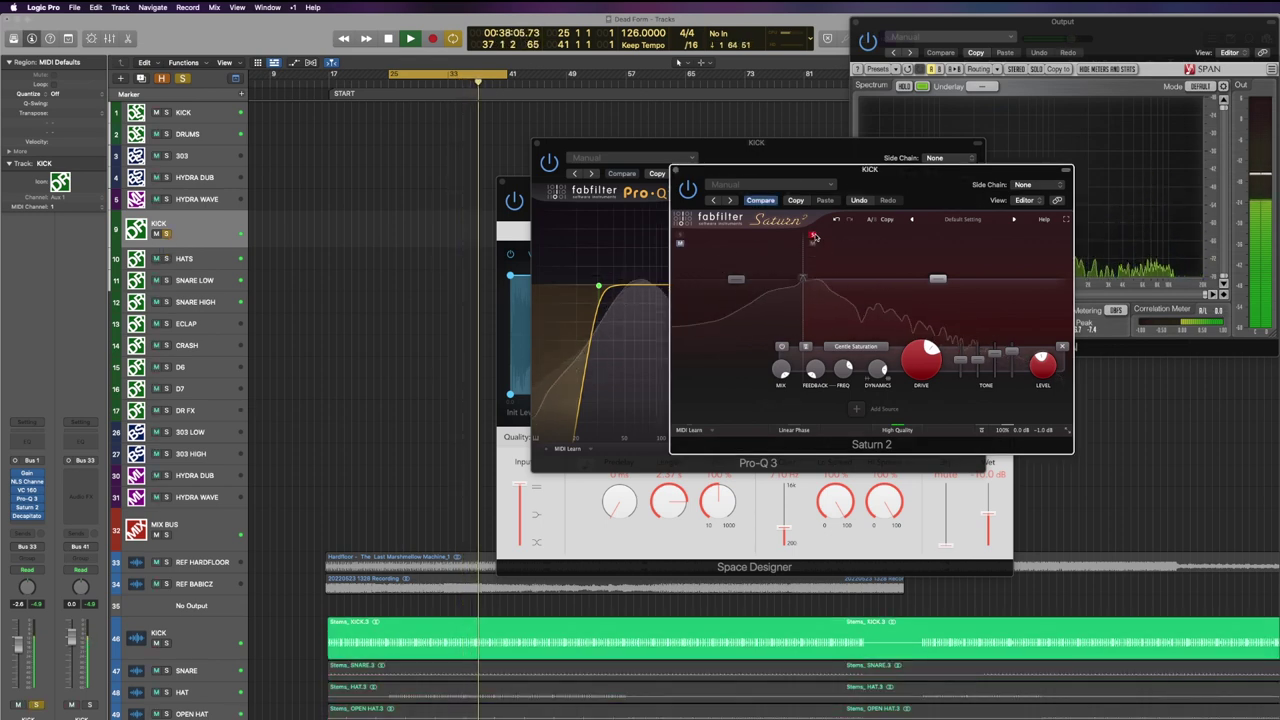
{"action": "mouse_move", "coordinate": [807, 250]}
{"action": "left_mouse_down"}
{"action": "mouse_move", "coordinate": [857, 259]}
{"action": "mouse_move", "coordinate": [802, 256]}
{"action": "left_mouse_up"}
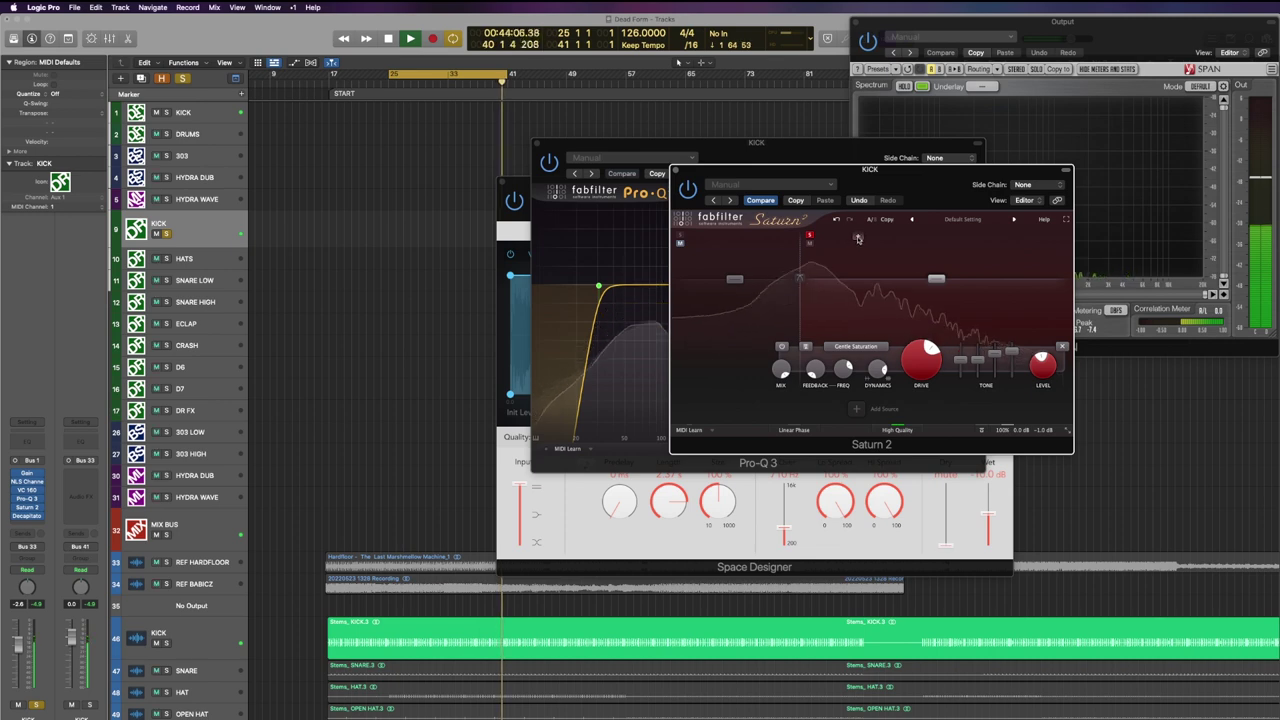
{"action": "left_click", "coordinate": [858, 238]}
{"action": "left_click", "coordinate": [869, 236]}
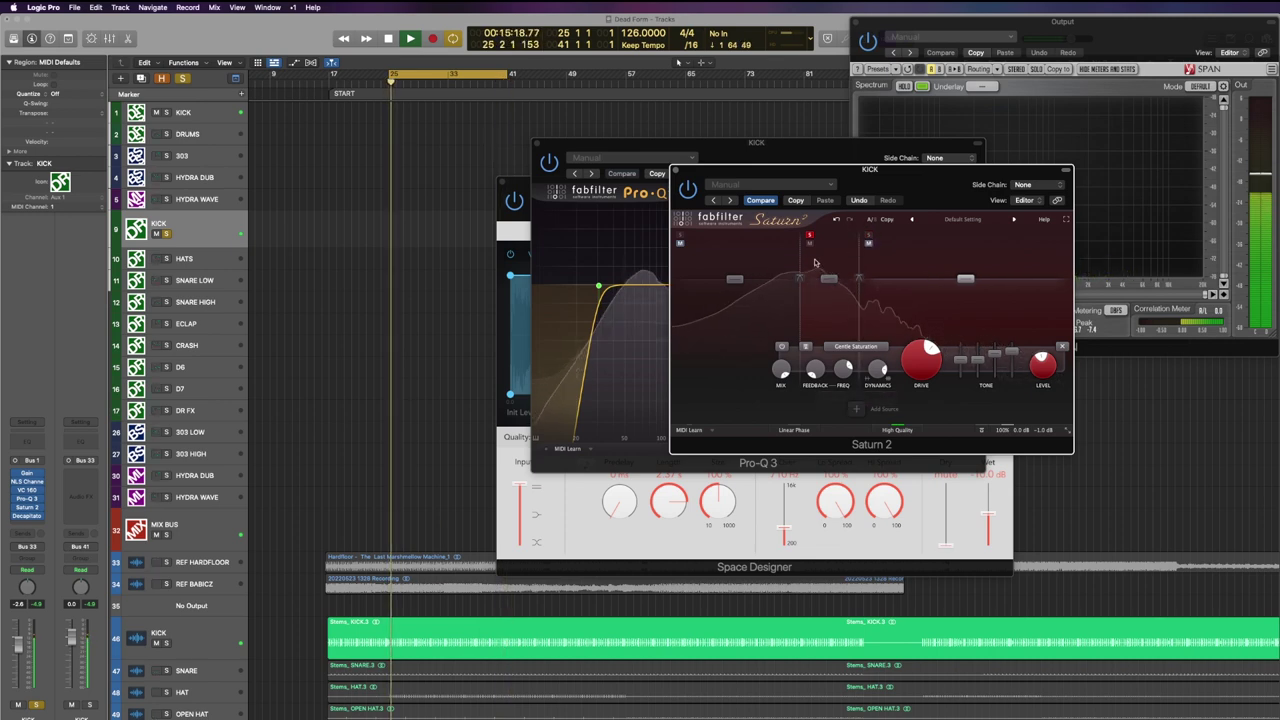
Reduce the drive and level of the new middle band in KICK's Saturn 2.
{"action": "left_click", "coordinate": [826, 277]}
{"action": "left_click_drag", "start_coordinate": [822, 355], "coordinate": [816, 386]}
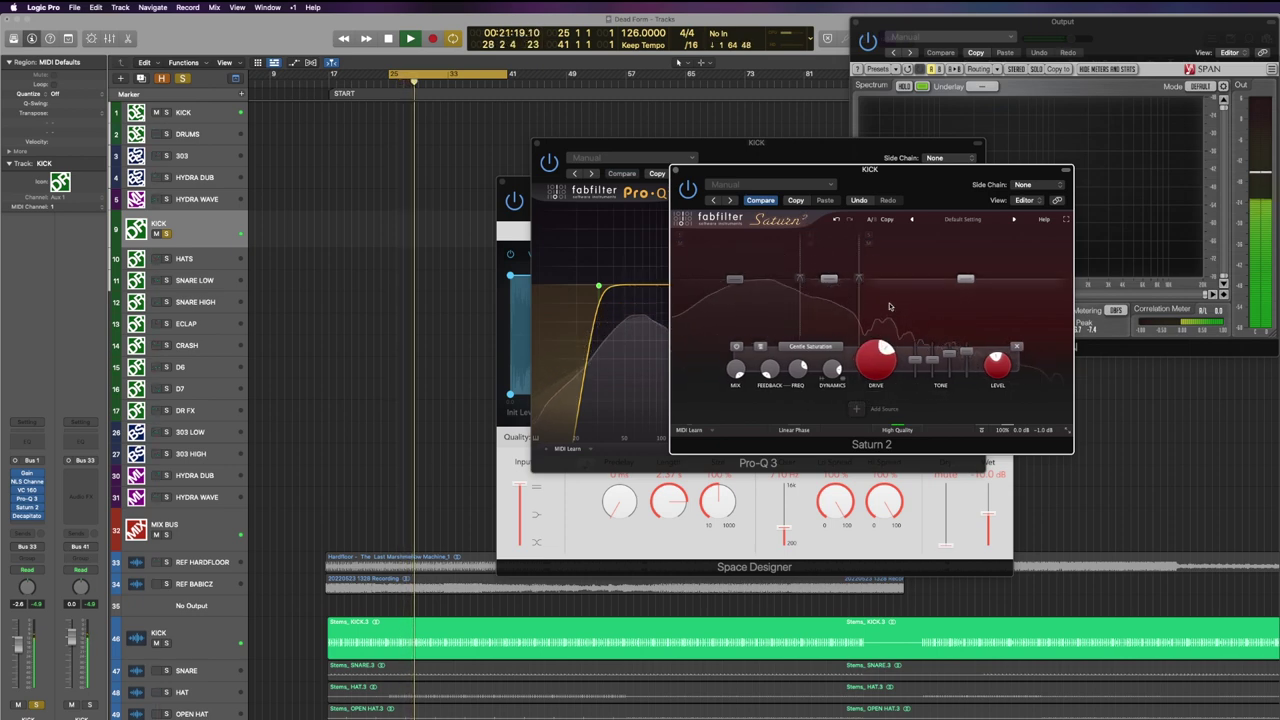
{"action": "left_click_drag", "start_coordinate": [828, 279], "coordinate": [829, 299]}
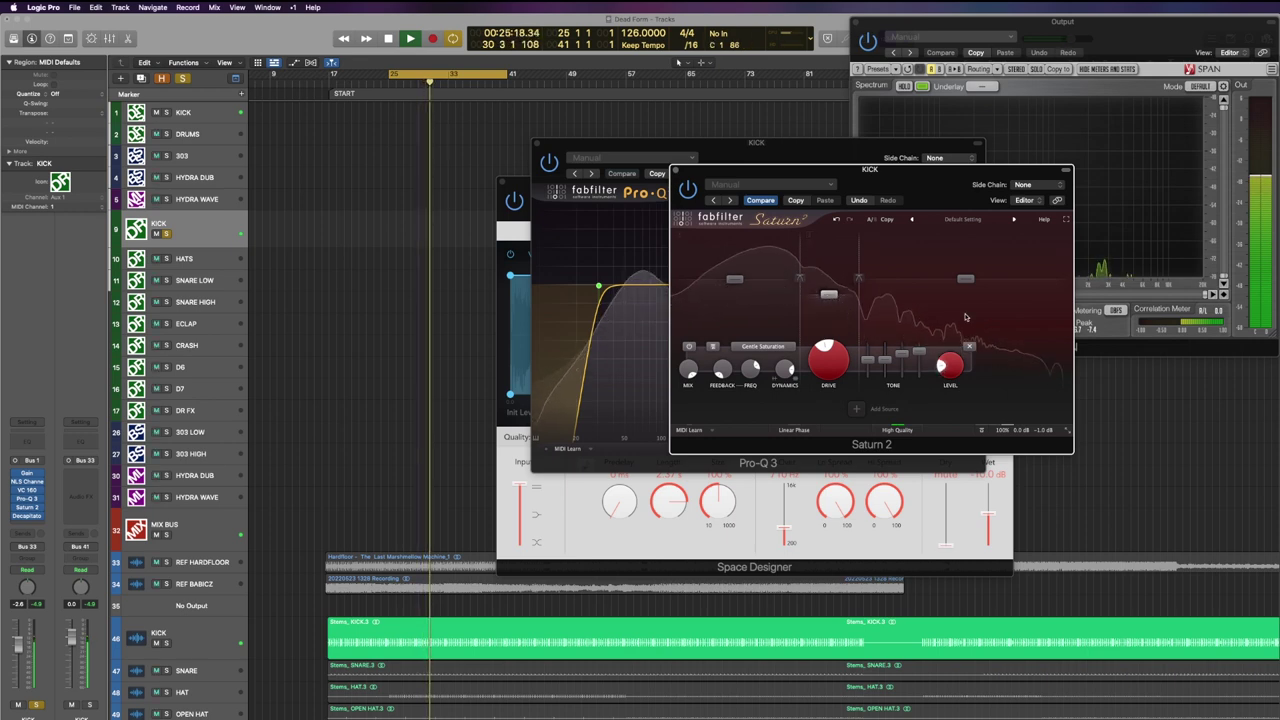
Raise the high band's level slightly in KICK's Saturn 2 and move the upper crossover a little higher.
{"action": "left_click_drag", "start_coordinate": [967, 281], "coordinate": [967, 279]}
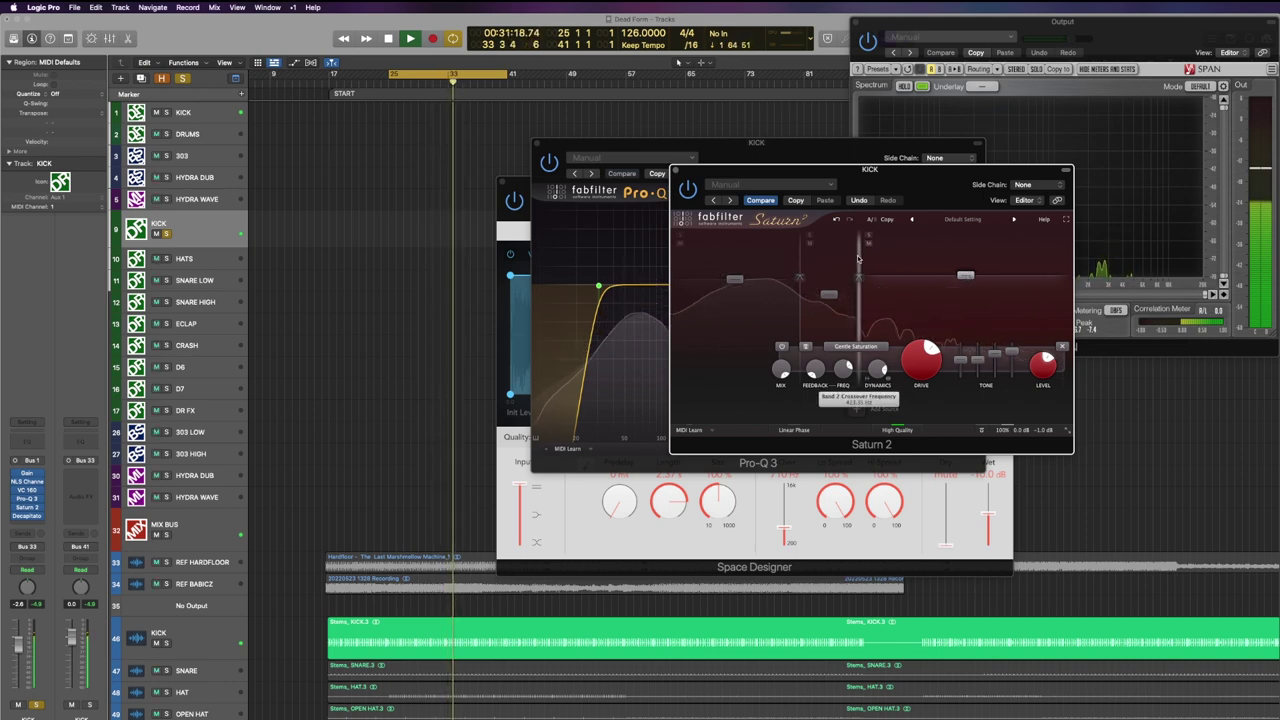
{"action": "left_click_drag", "start_coordinate": [859, 259], "coordinate": [865, 259]}
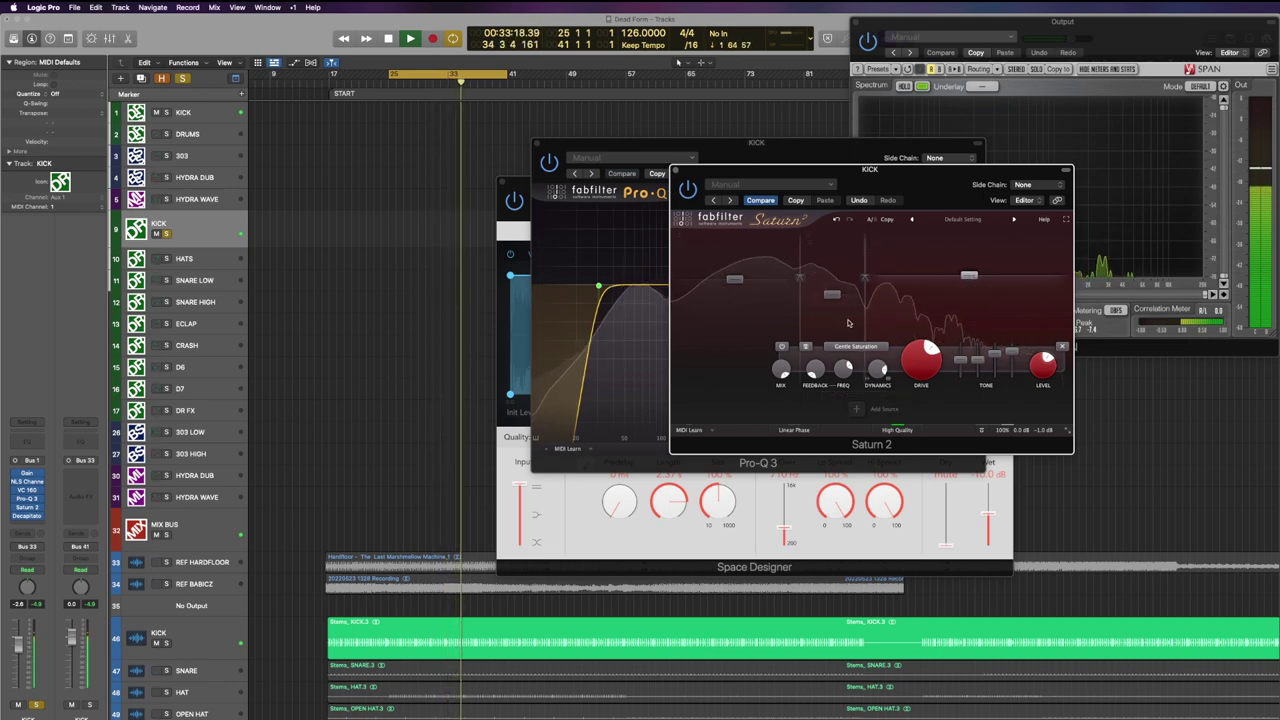
{"action": "left_click", "coordinate": [738, 298]}
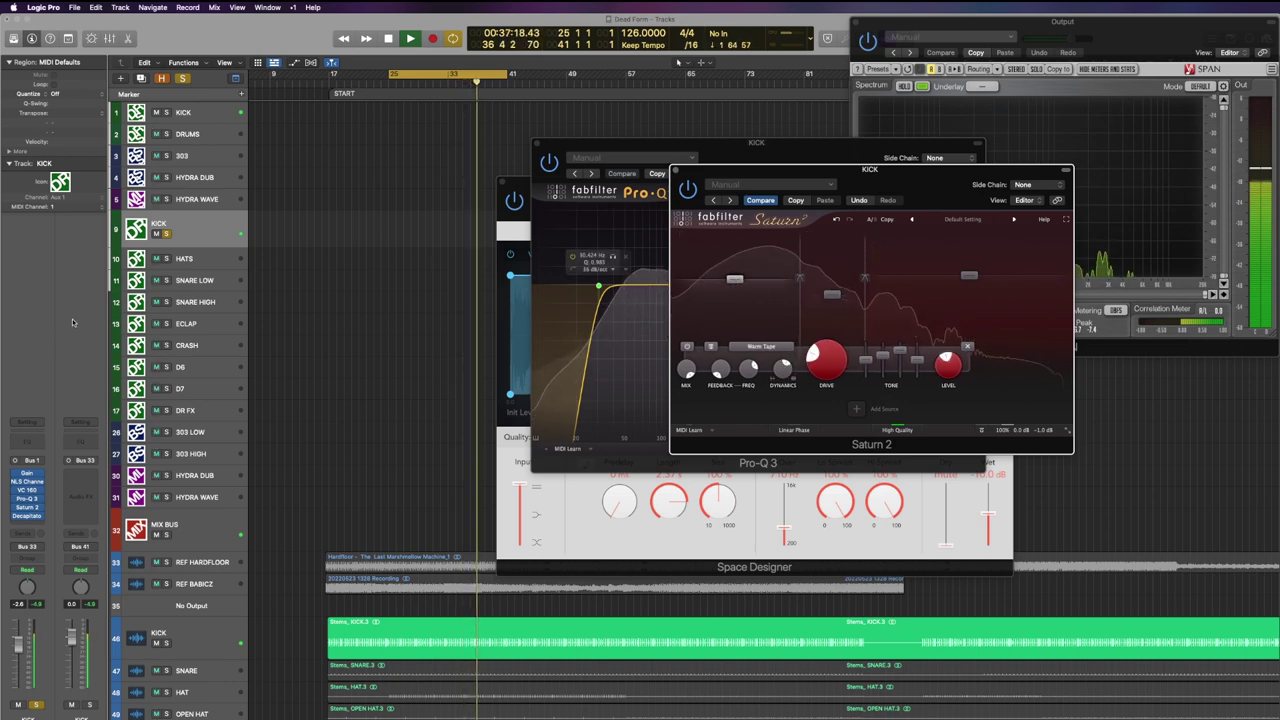
Solo HATS, SNARE LOW and SNARE HIGH together with KICK, and lower the high band's level slightly in KICK's Saturn 2.
{"action": "left_click_drag", "start_coordinate": [167, 261], "coordinate": [169, 302]}
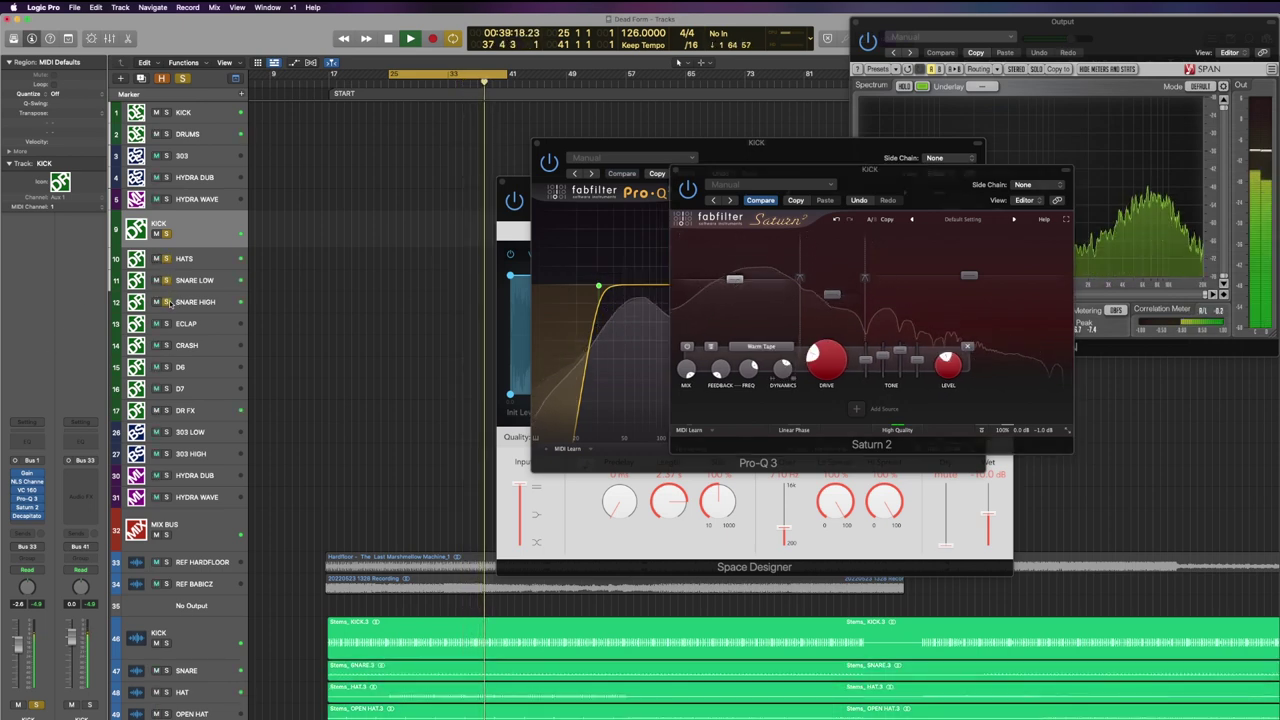
{"action": "mouse_move", "coordinate": [969, 281]}
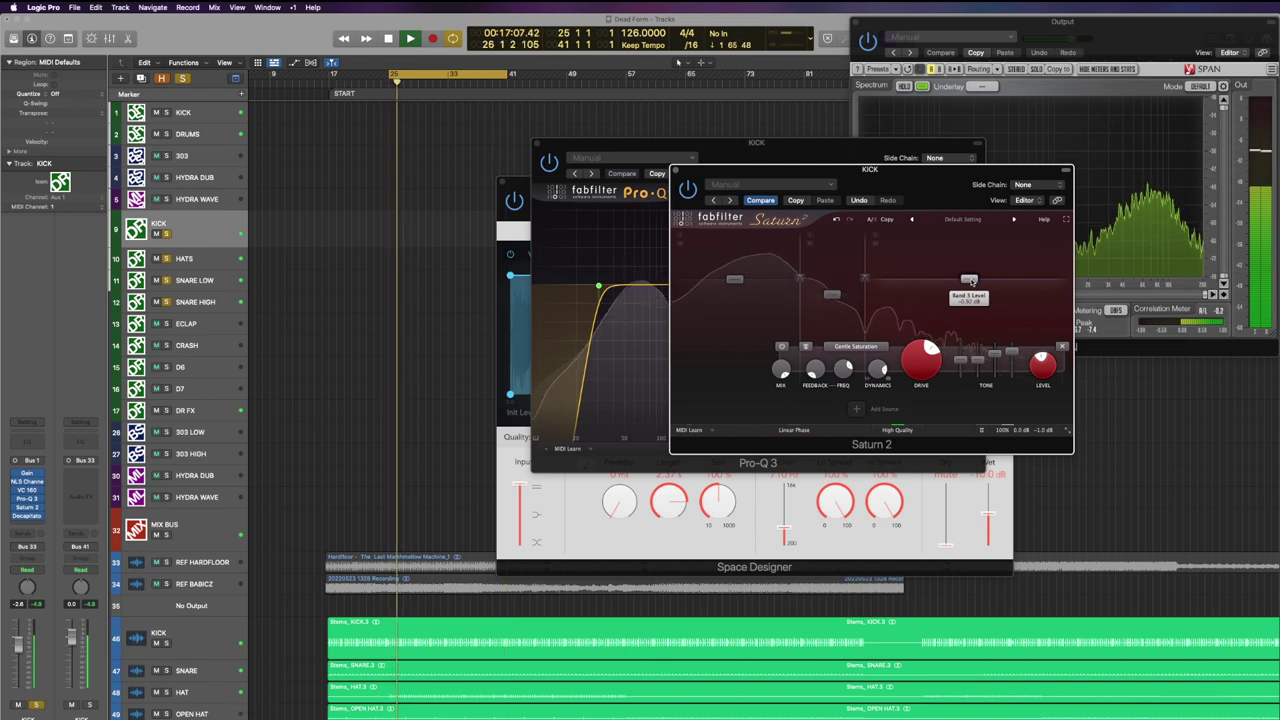
{"action": "left_click", "coordinate": [210, 301]}
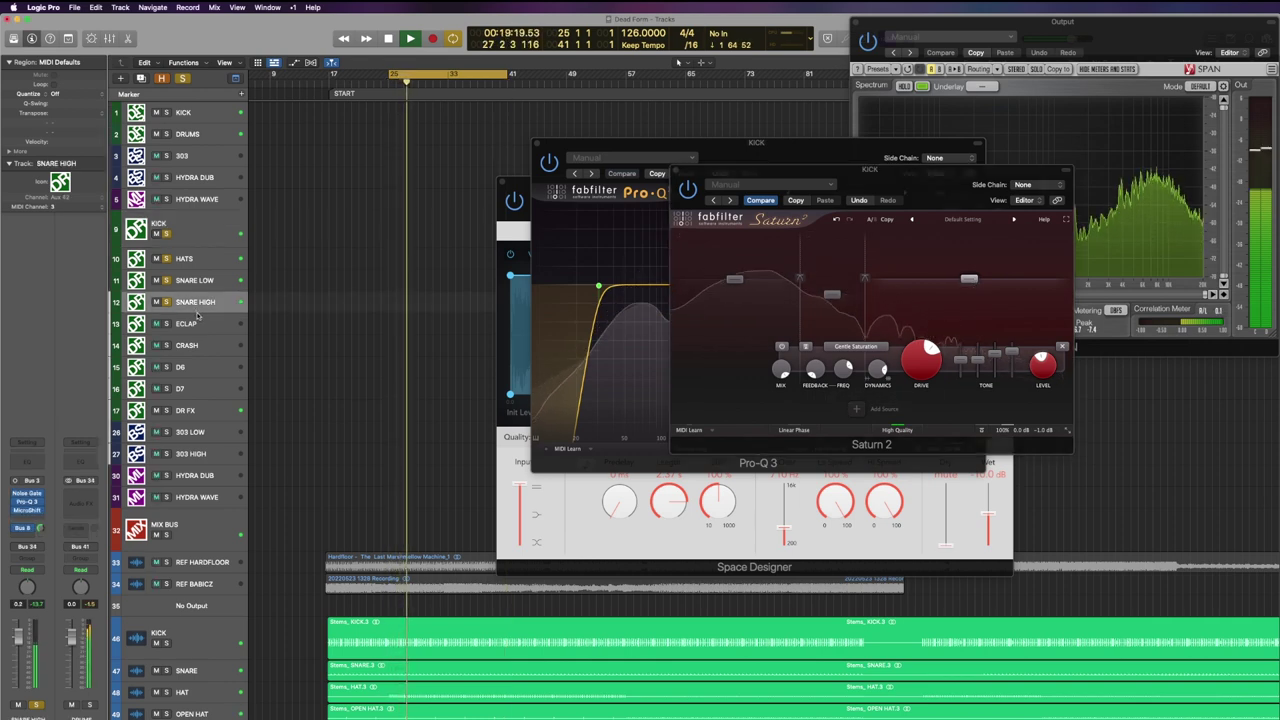
Set SNARE HIGH's Noise Gate to a reduction of -12 dB and a threshold of about -18 dB.
{"action": "left_click", "coordinate": [27, 495]}
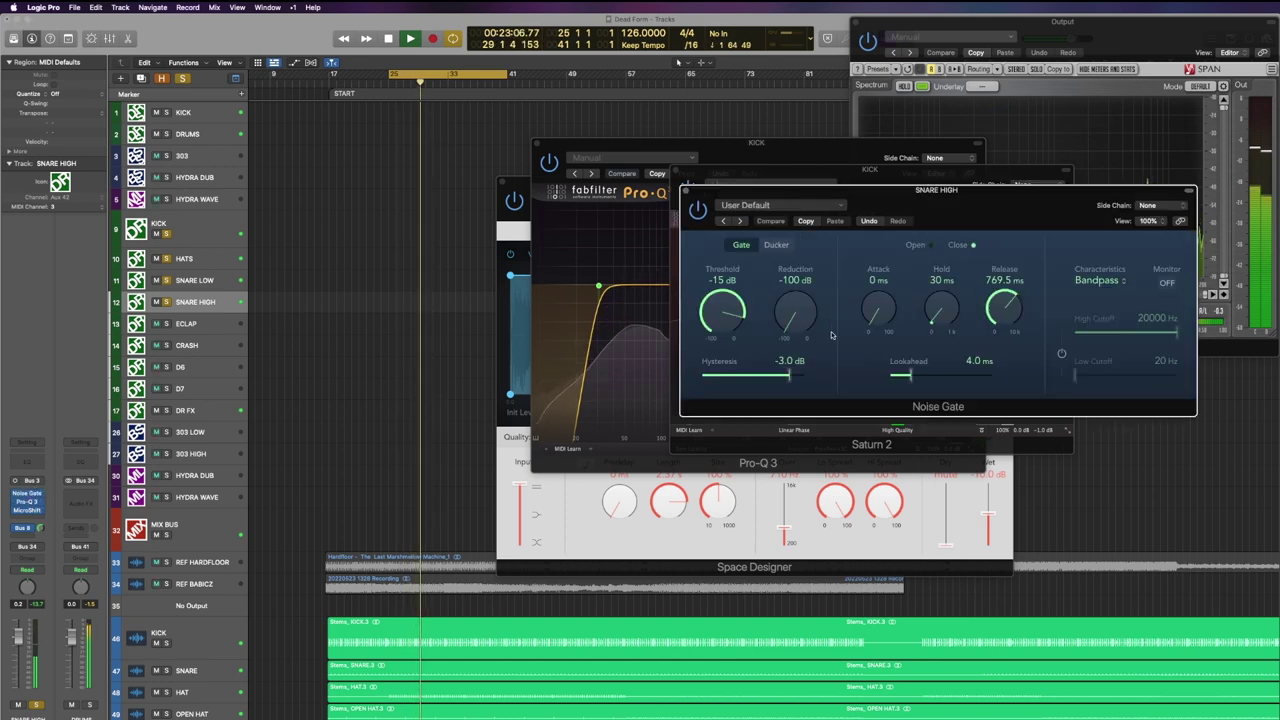
{"action": "left_click_drag", "start_coordinate": [794, 312], "coordinate": [806, 262]}
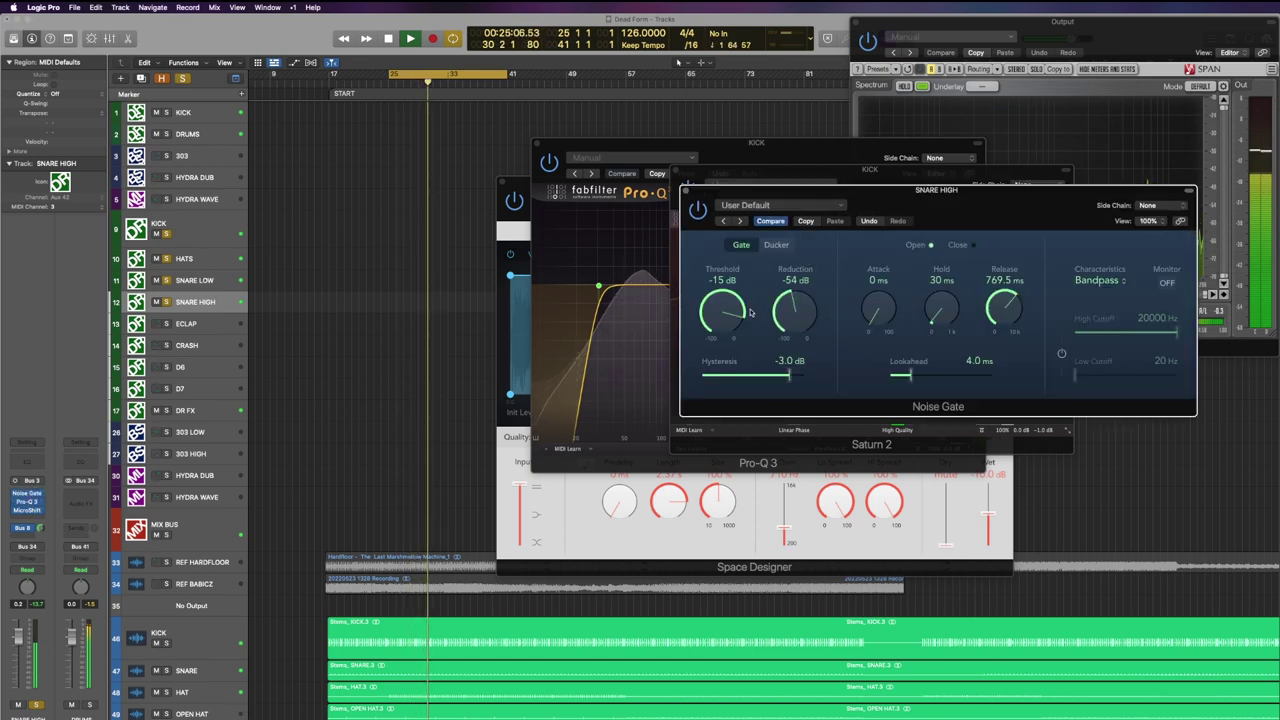
{"action": "left_click_drag", "start_coordinate": [750, 313], "coordinate": [734, 311]}
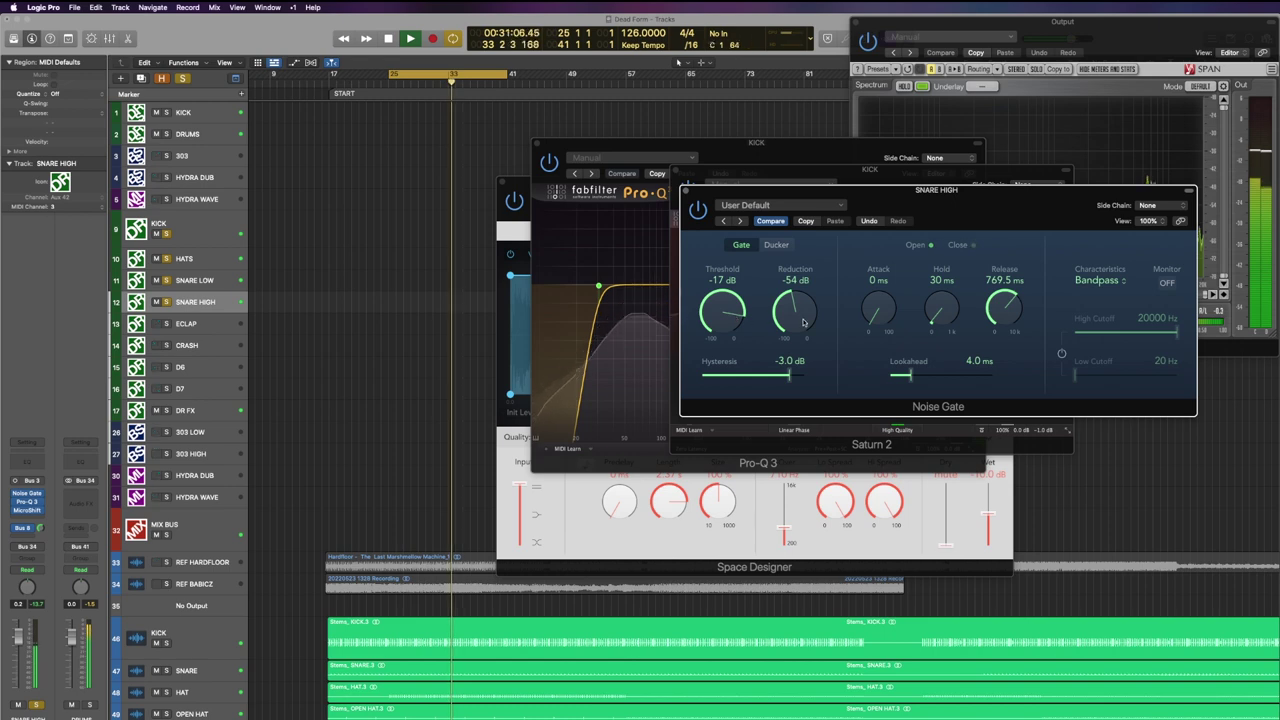
{"action": "mouse_move", "coordinate": [800, 318]}
{"action": "left_mouse_down"}
{"action": "mouse_move", "coordinate": [794, 350]}
{"action": "mouse_move", "coordinate": [794, 318]}
{"action": "left_mouse_up"}
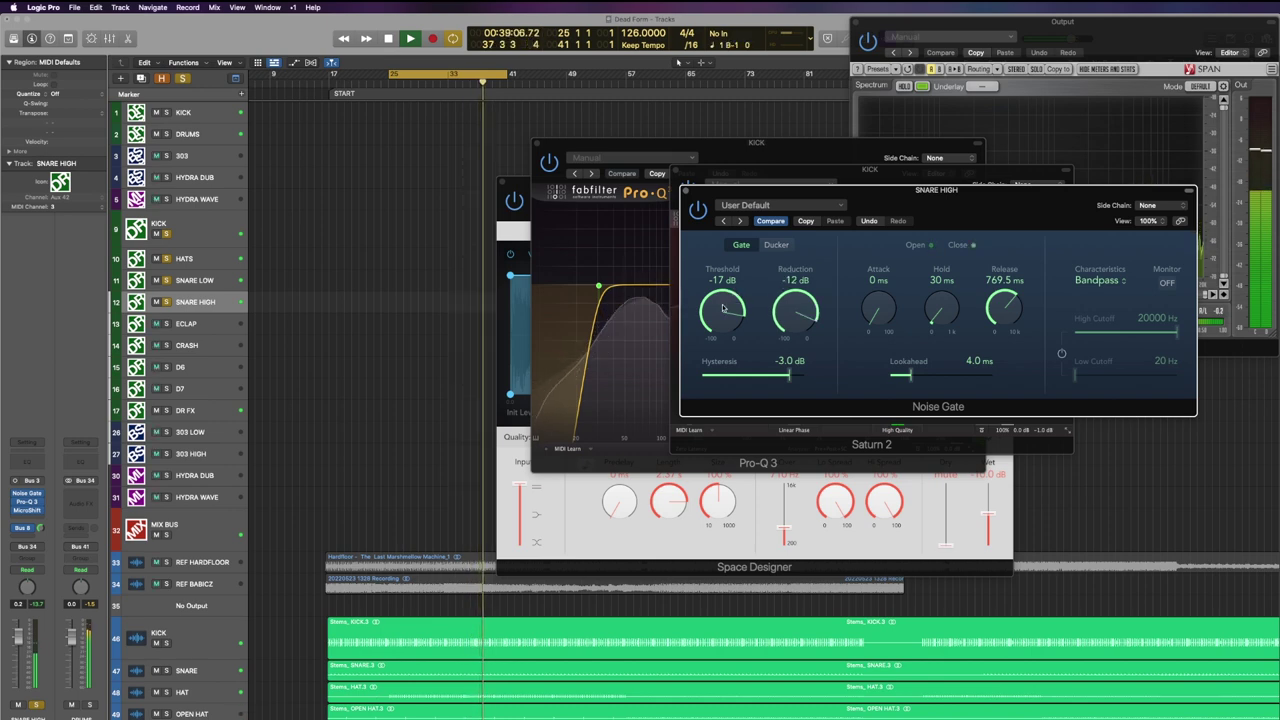
{"action": "left_click_drag", "start_coordinate": [727, 308], "coordinate": [729, 308]}
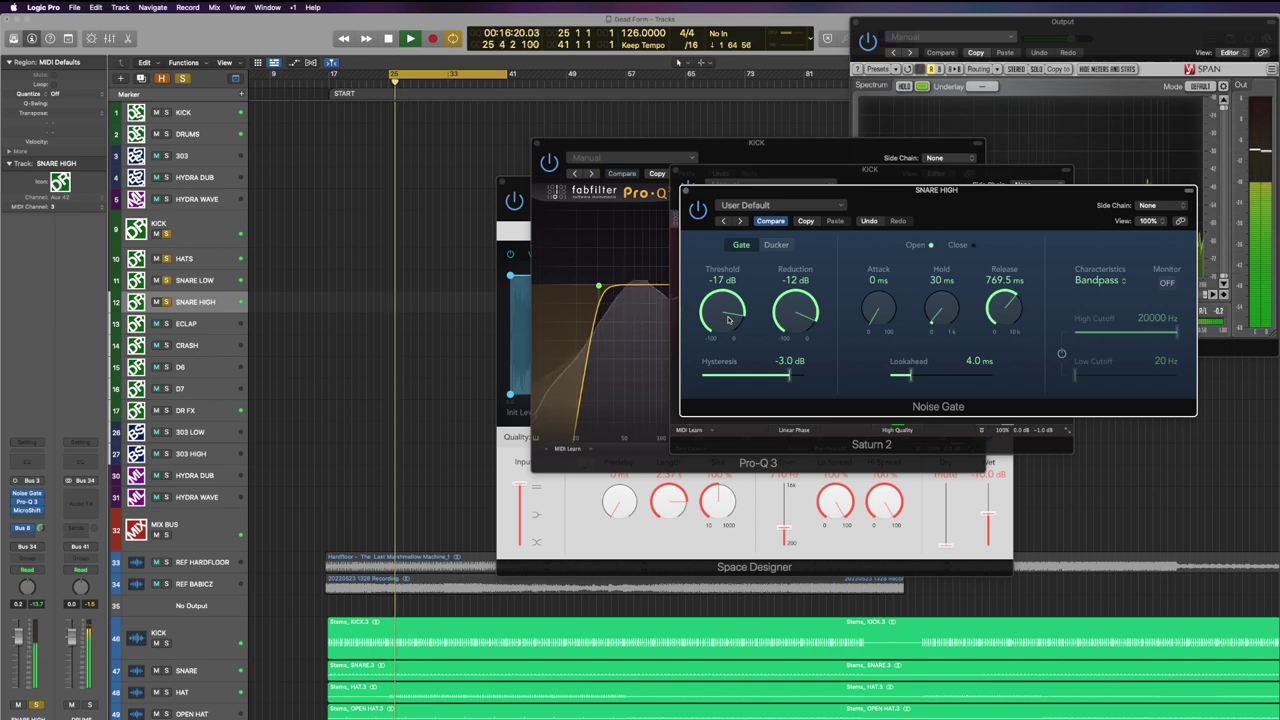
{"action": "scroll", "coordinate": [728, 316], "scroll_direction": "down", "scroll_amount": 1}
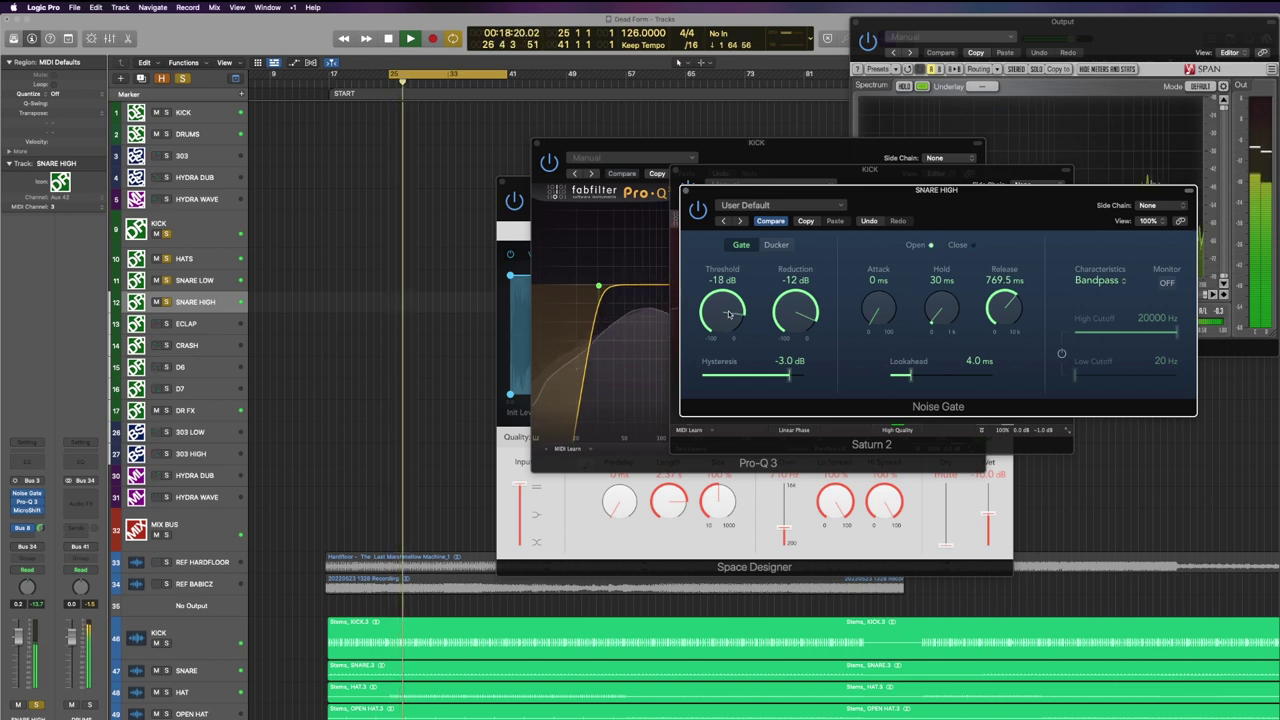
{"action": "scroll", "coordinate": [728, 315], "scroll_direction": "down", "scroll_amount": 1}
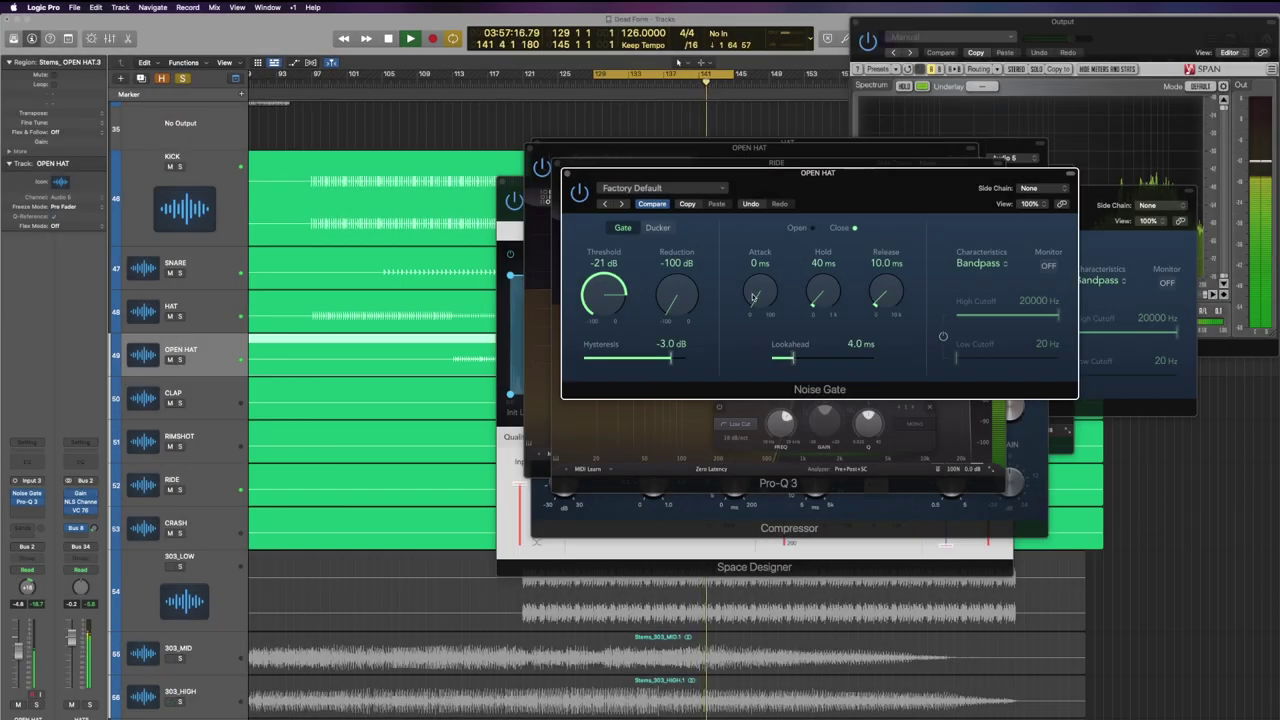
Set OPEN HAT's Noise Gate to a threshold of -19 dB, a reduction of -9 dB and a release of about 74.5 ms.
{"action": "left_click_drag", "start_coordinate": [885, 296], "coordinate": [896, 253]}
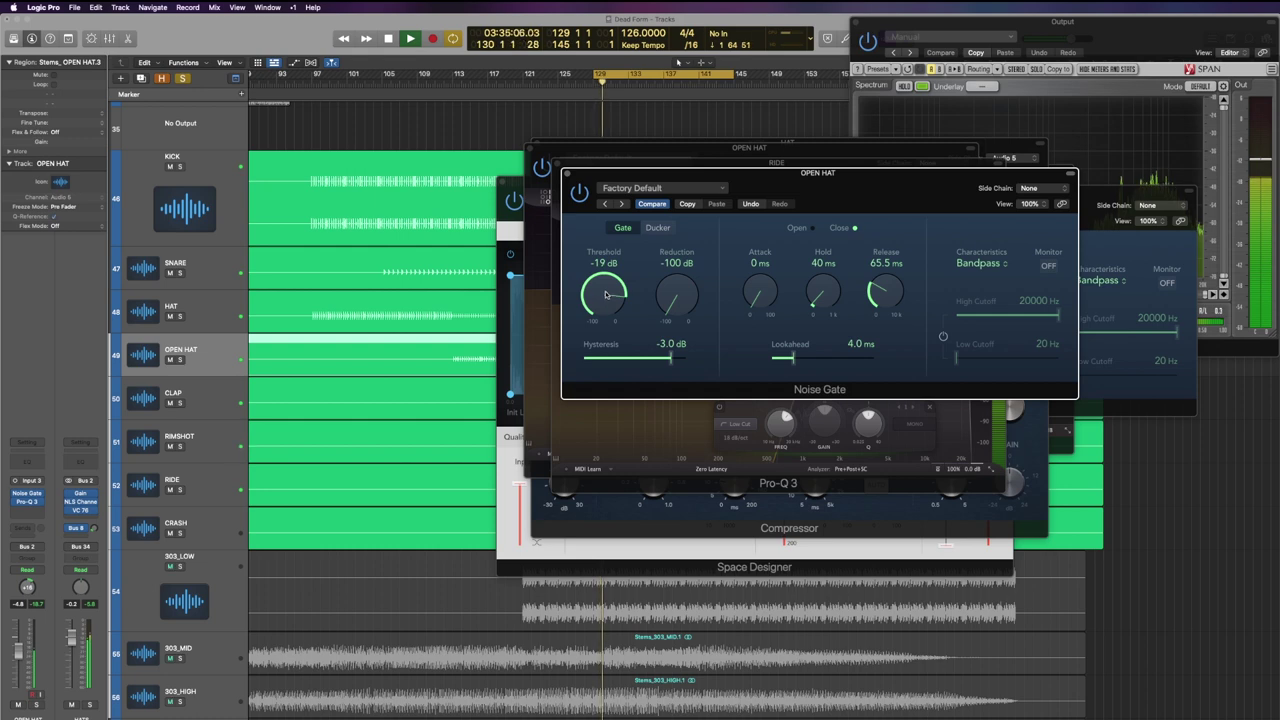
{"action": "left_click_drag", "start_coordinate": [674, 294], "coordinate": [683, 198]}
{"action": "left_click_drag", "start_coordinate": [688, 302], "coordinate": [684, 312]}
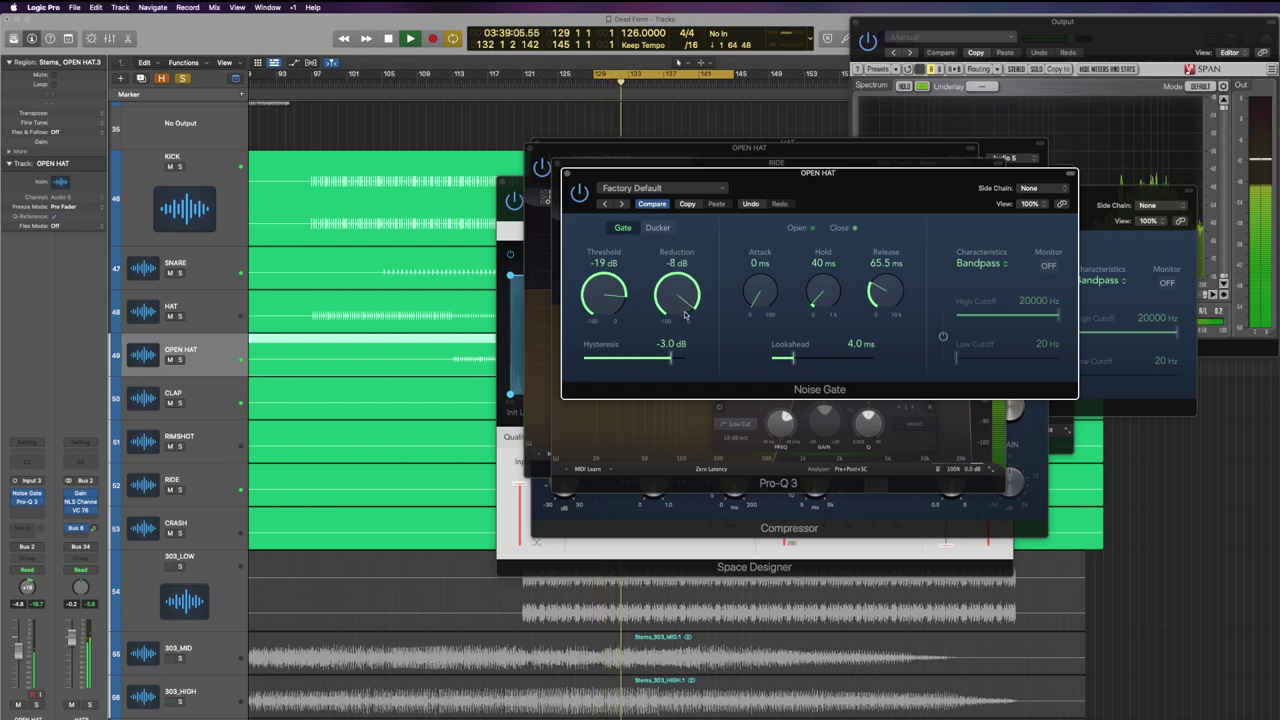
{"action": "double_click", "coordinate": [672, 263]}
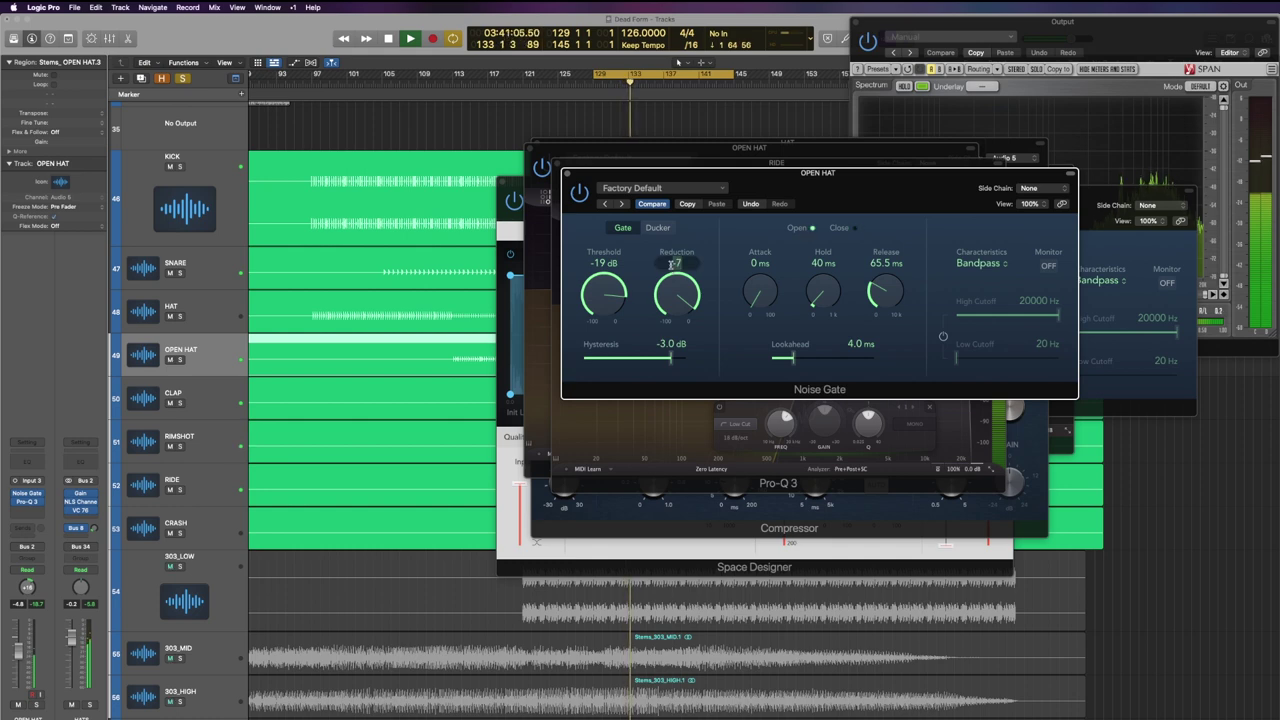
{"action": "type", "text": "-9"}
{"action": "key", "text": "Return"}
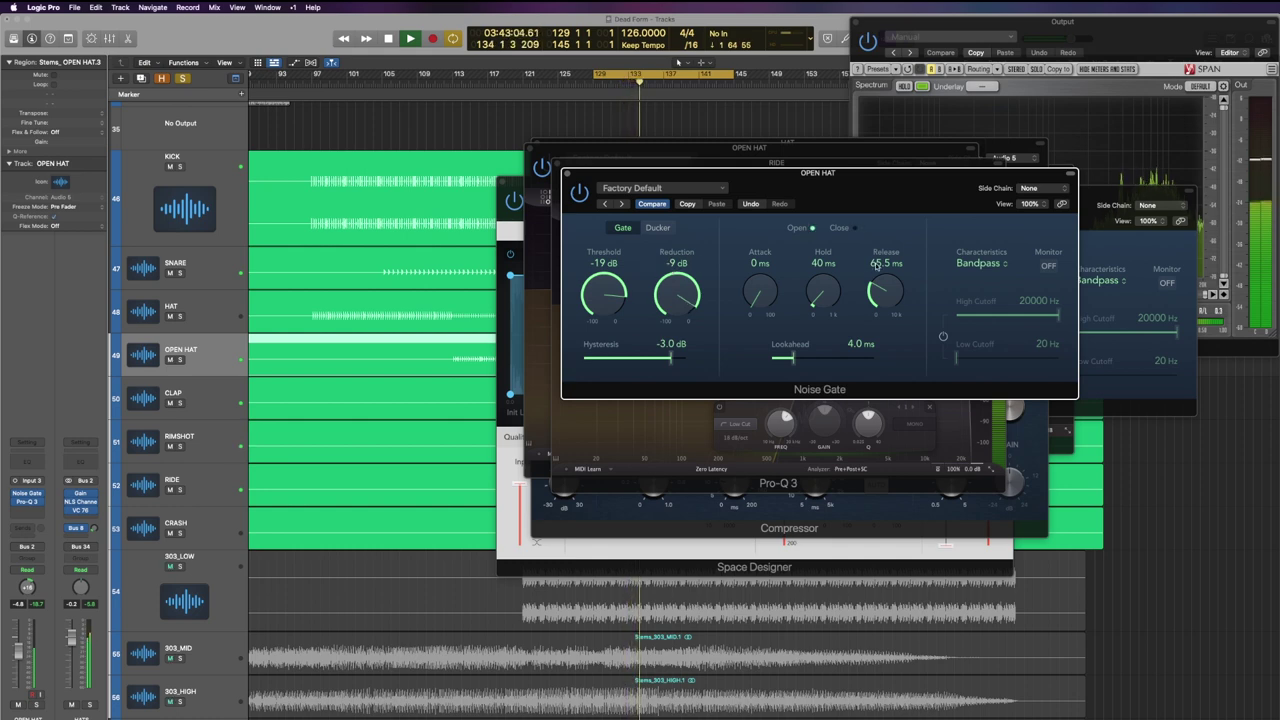
{"action": "left_click_drag", "start_coordinate": [881, 295], "coordinate": [888, 289]}
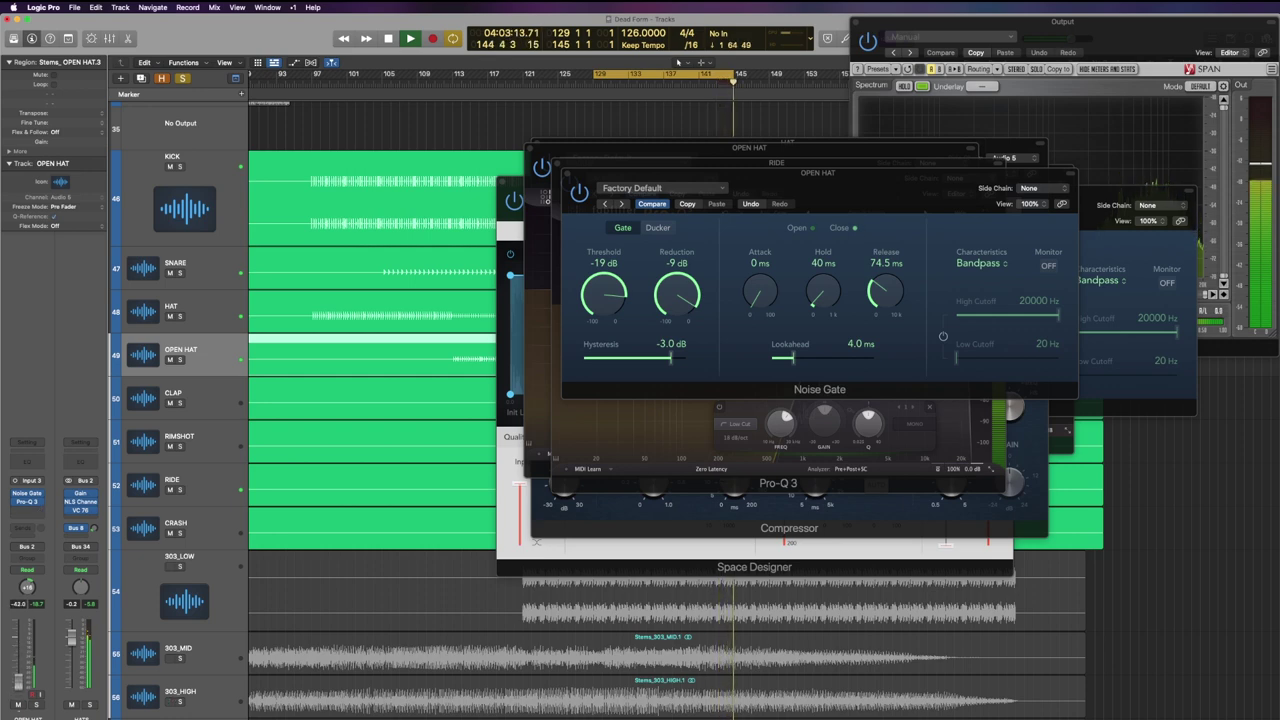
Insert a mono Saturn 2 after Pro-Q 3 on the RIDE track and set its saturation style to Clean Tape.
{"action": "left_click", "coordinate": [205, 491]}
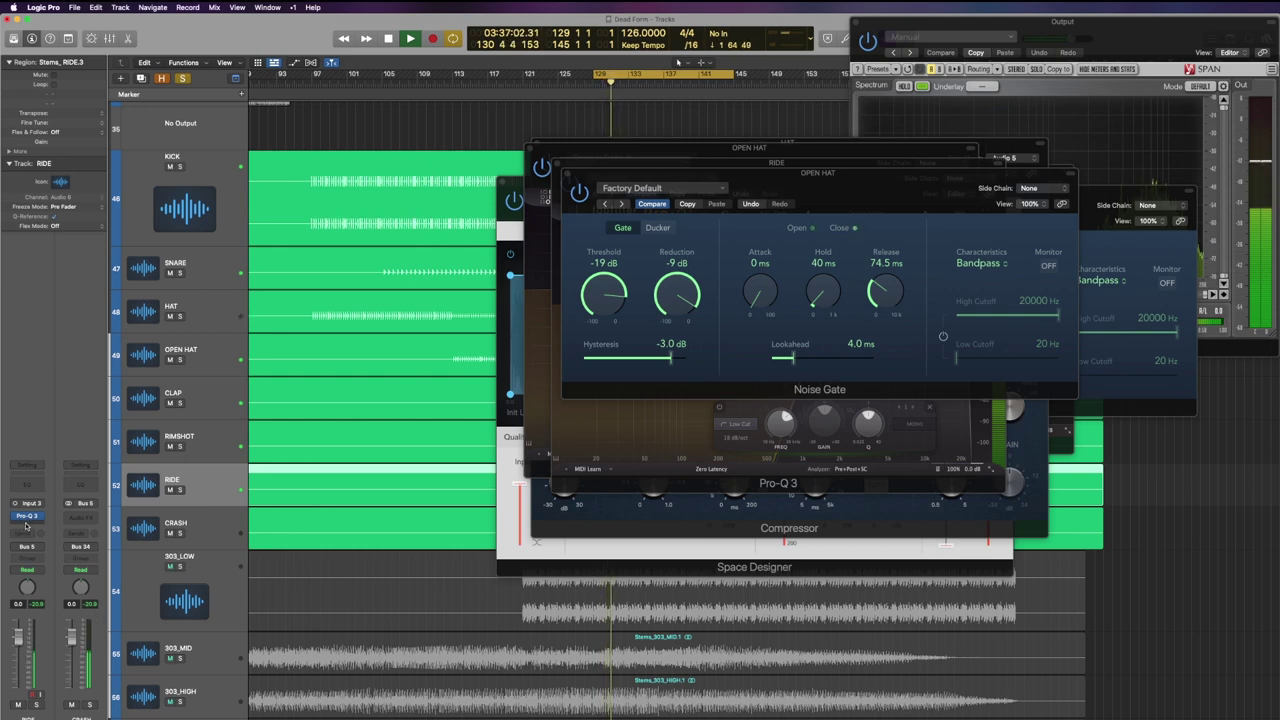
{"action": "left_click", "coordinate": [27, 523]}
{"action": "mouse_move", "coordinate": [40, 616]}
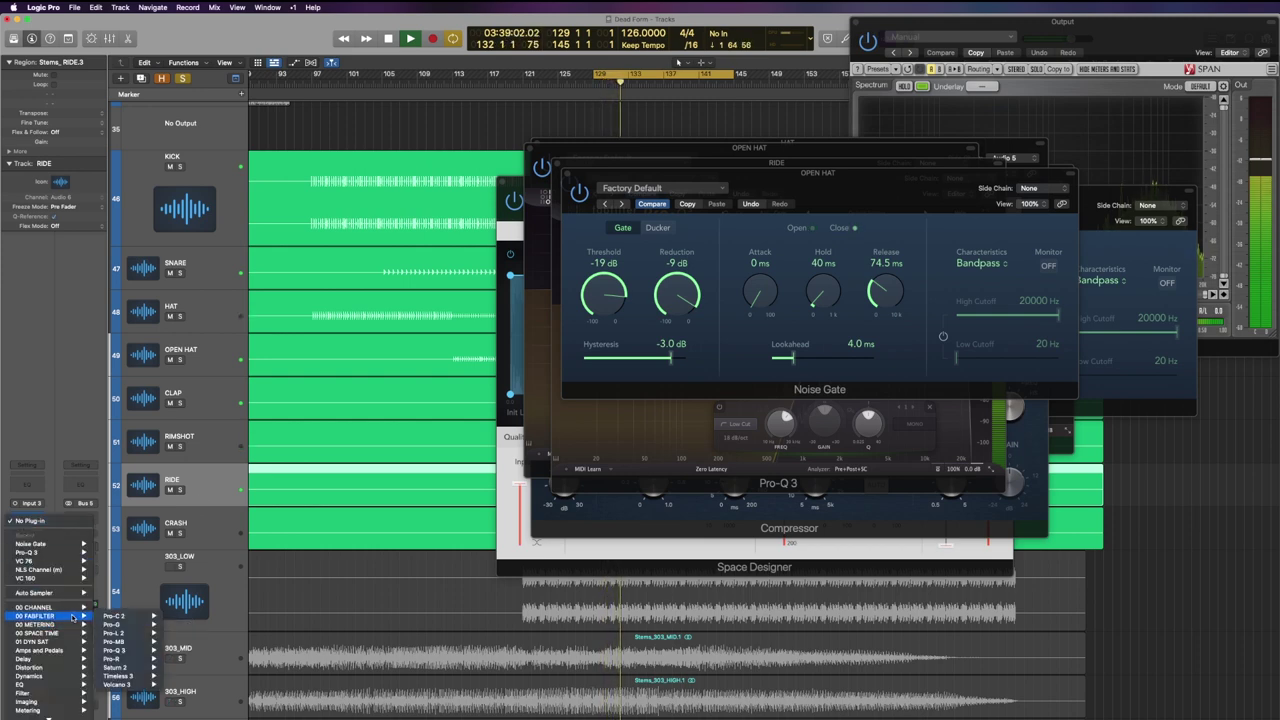
{"action": "mouse_move", "coordinate": [131, 667]}
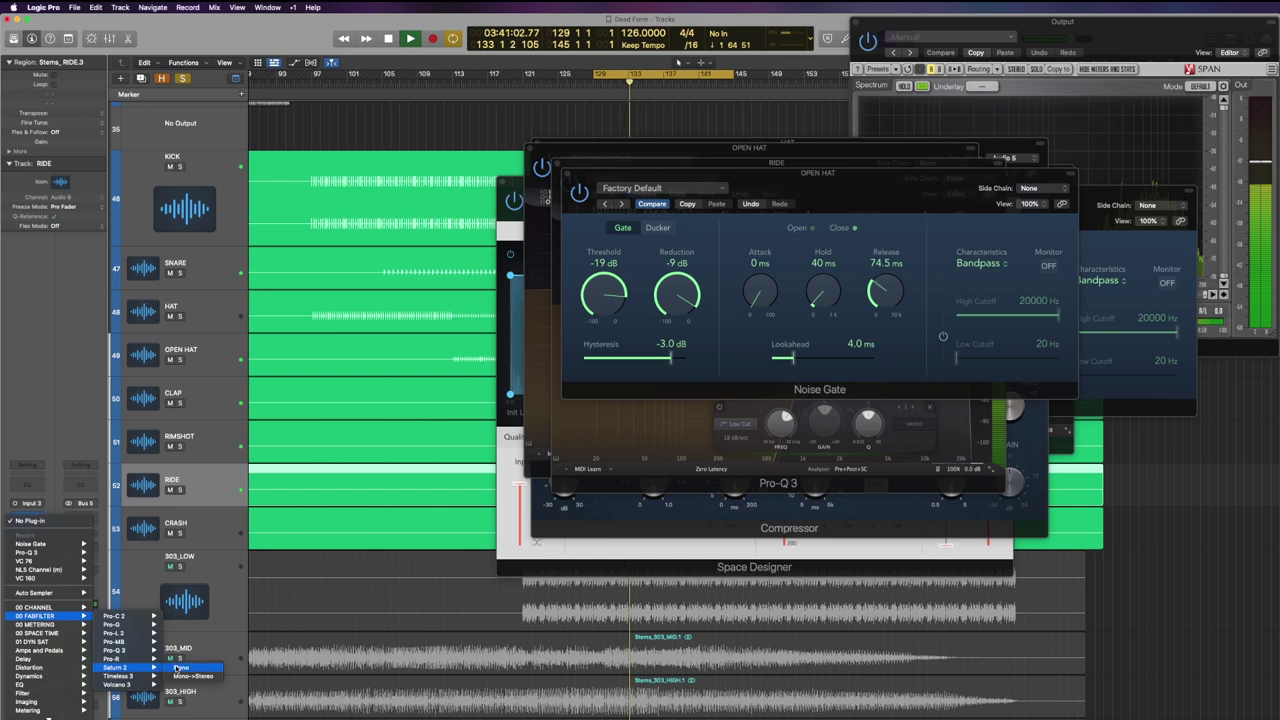
{"action": "left_click", "coordinate": [181, 667]}
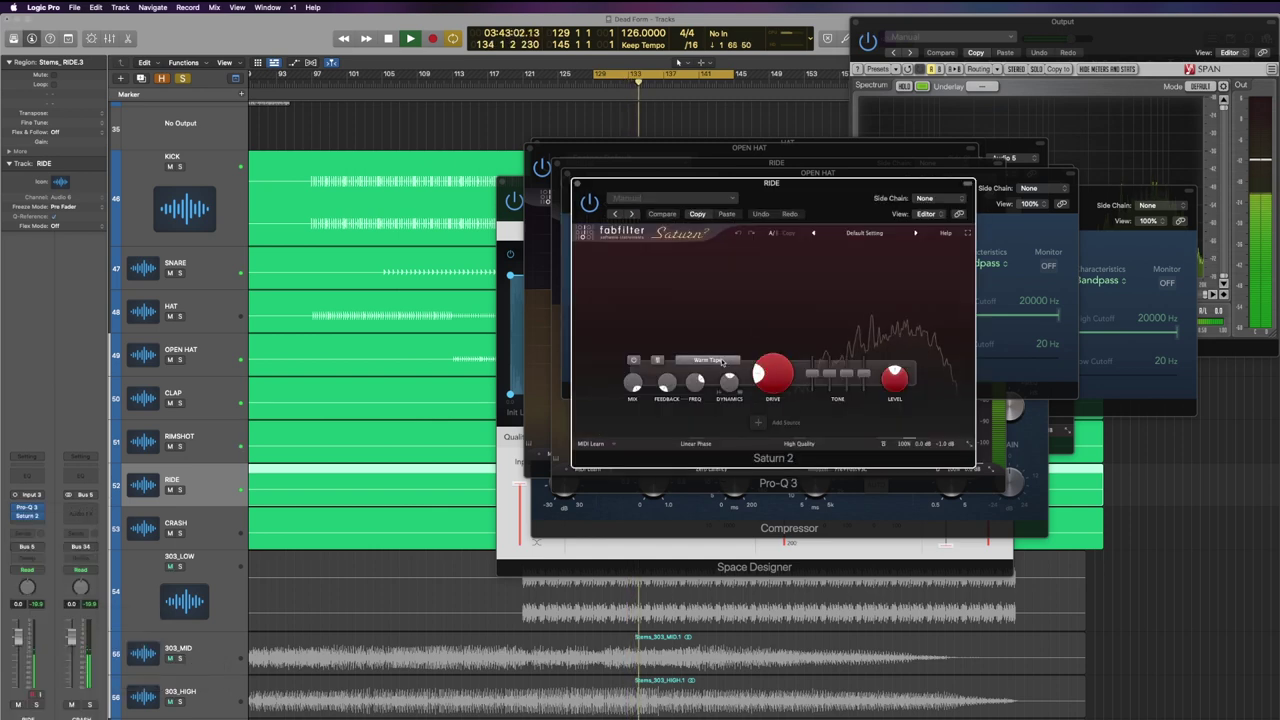
{"action": "left_click", "coordinate": [722, 361]}
{"action": "mouse_move", "coordinate": [718, 381]}
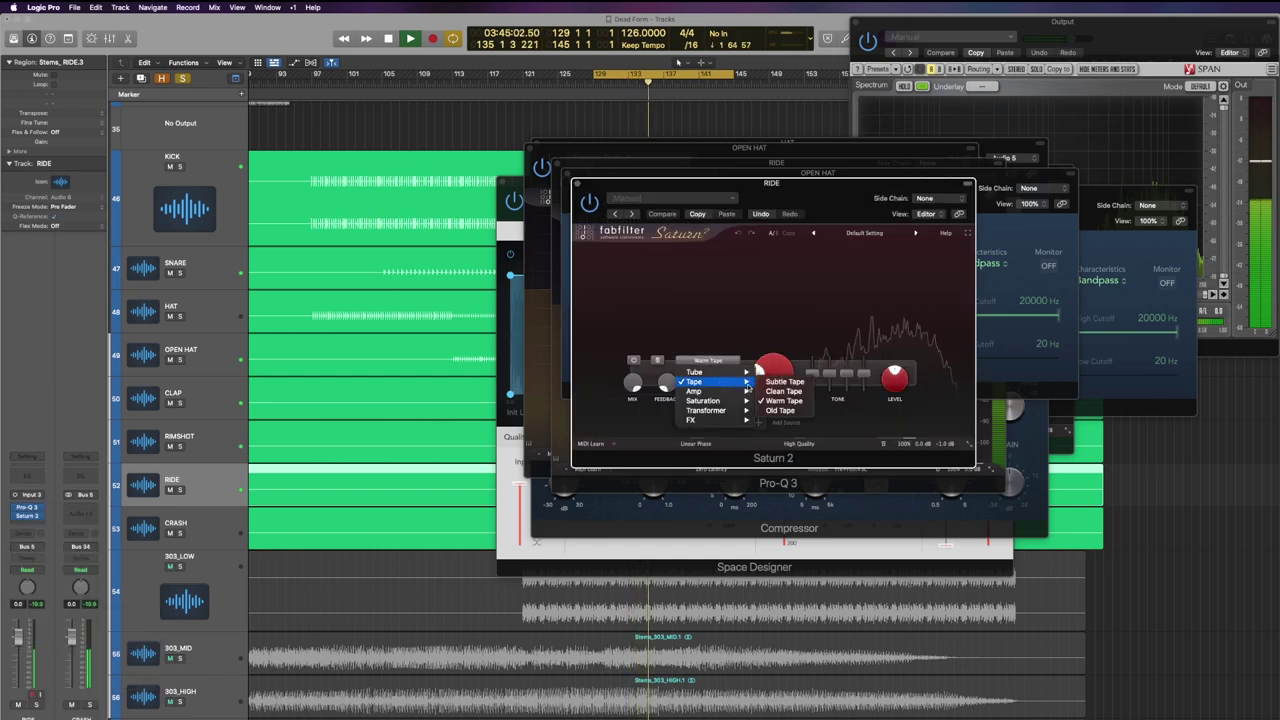
{"action": "left_click", "coordinate": [783, 391]}
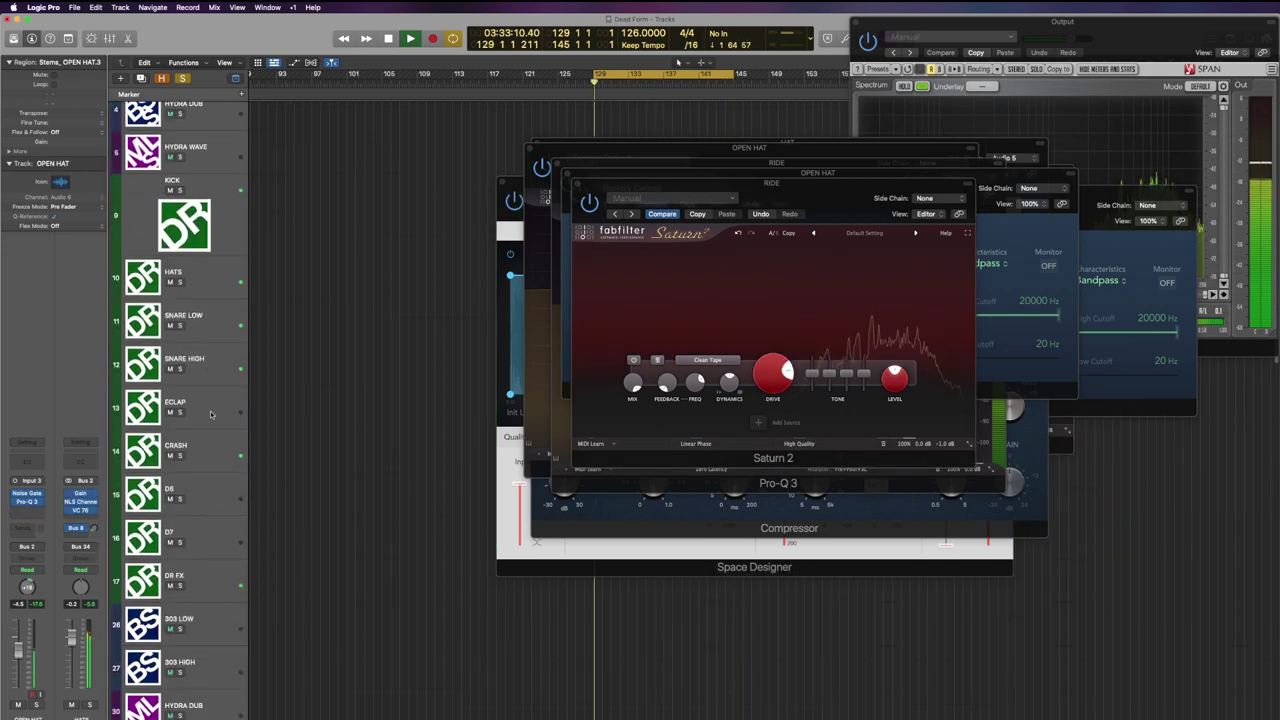
Rename the CRASH bus track in the drum group as OH RIDE.
{"action": "left_click", "coordinate": [205, 450]}
{"action": "scroll", "coordinate": [376, 488], "scroll_direction": "down", "scroll_amount": 3}
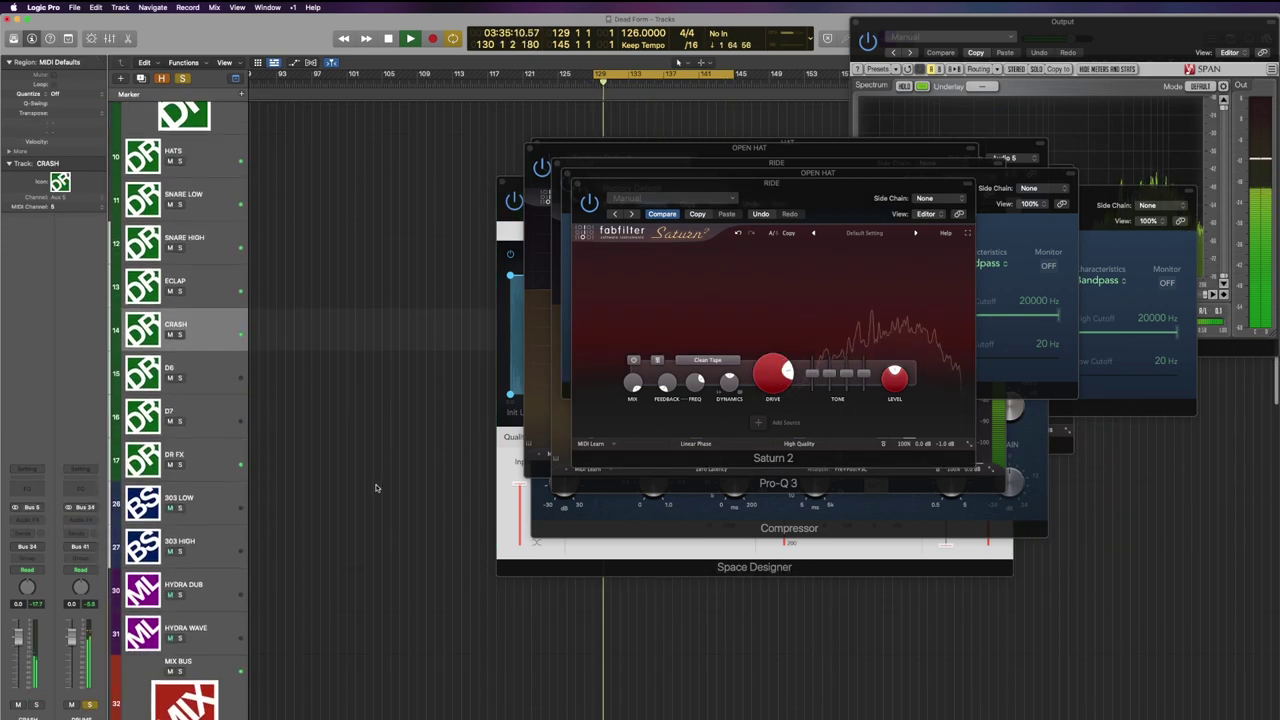
{"action": "double_click", "coordinate": [210, 330]}
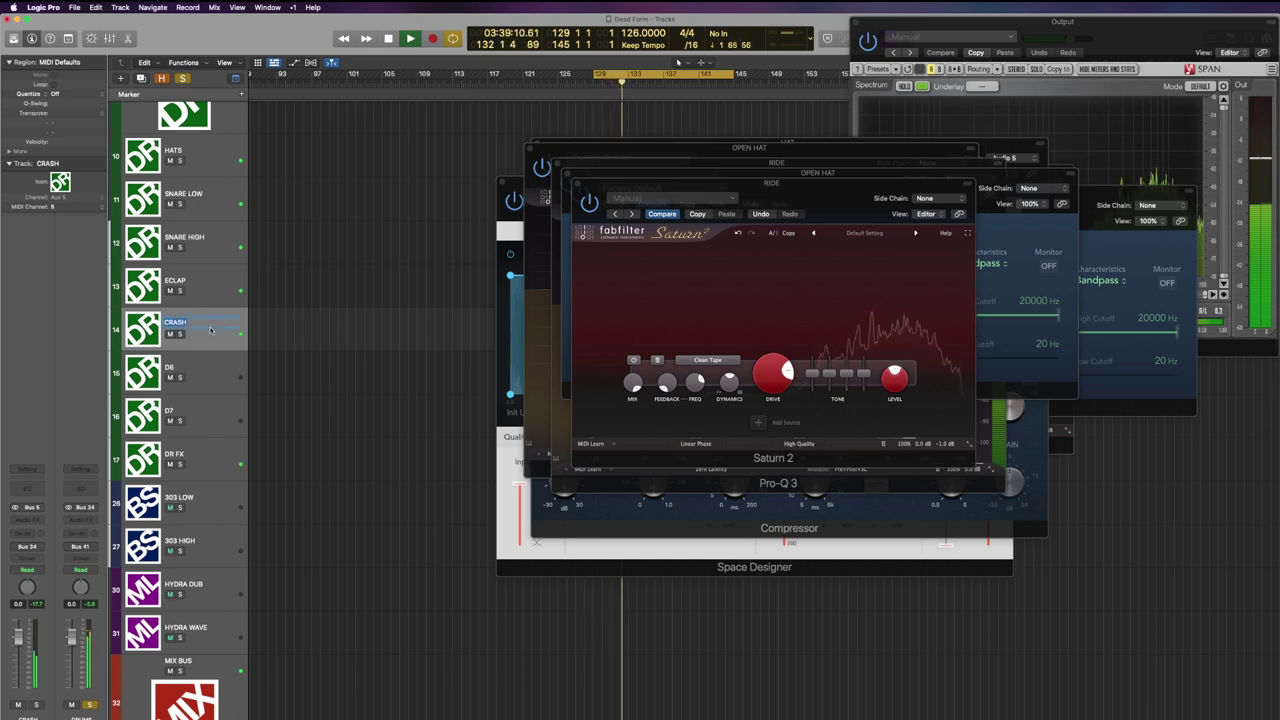
{"action": "type", "text": "OPEN HAT RIDE"}
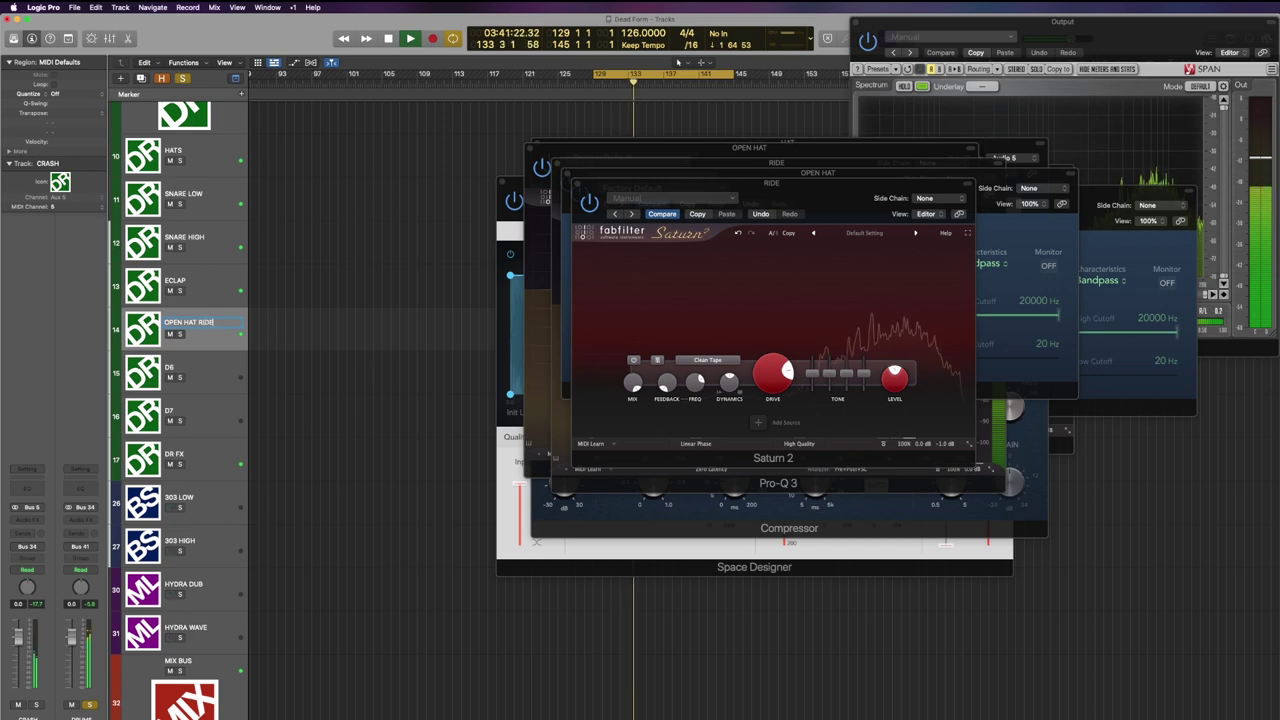
{"action": "key", "text": "Return"}
{"action": "key", "text": "BackSpace"}
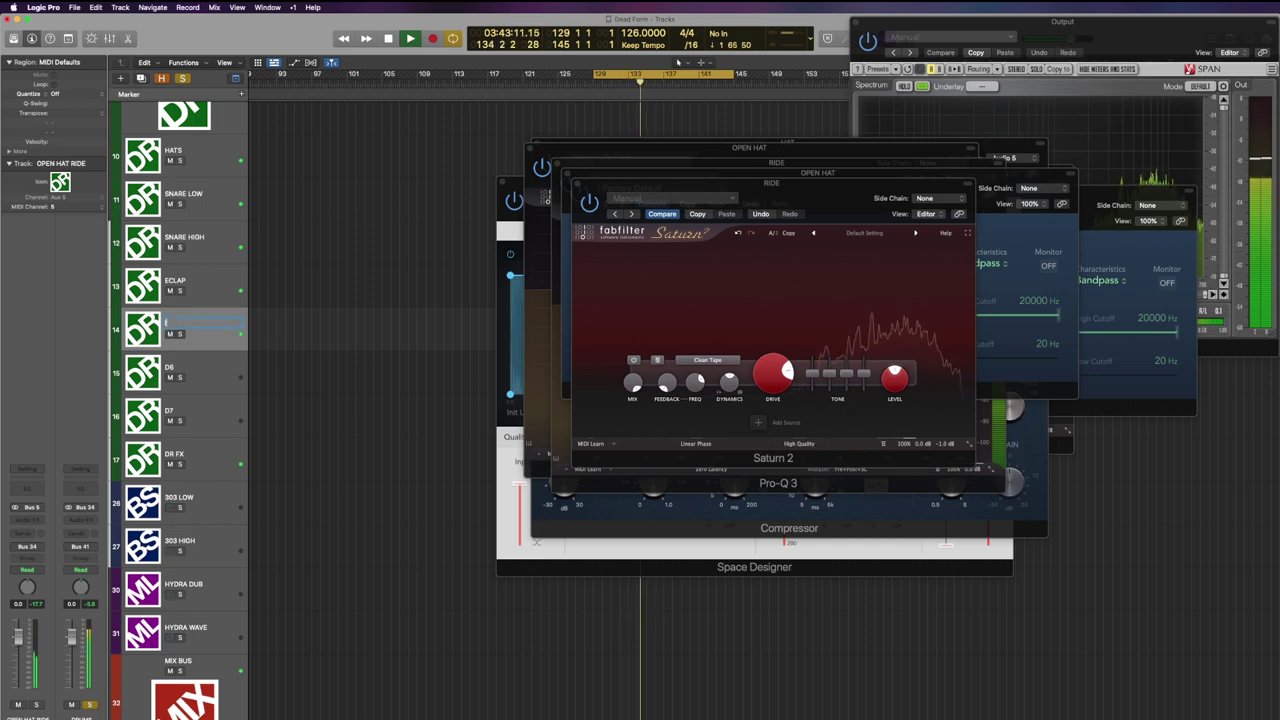
{"action": "type", "text": "OH RIDE"}
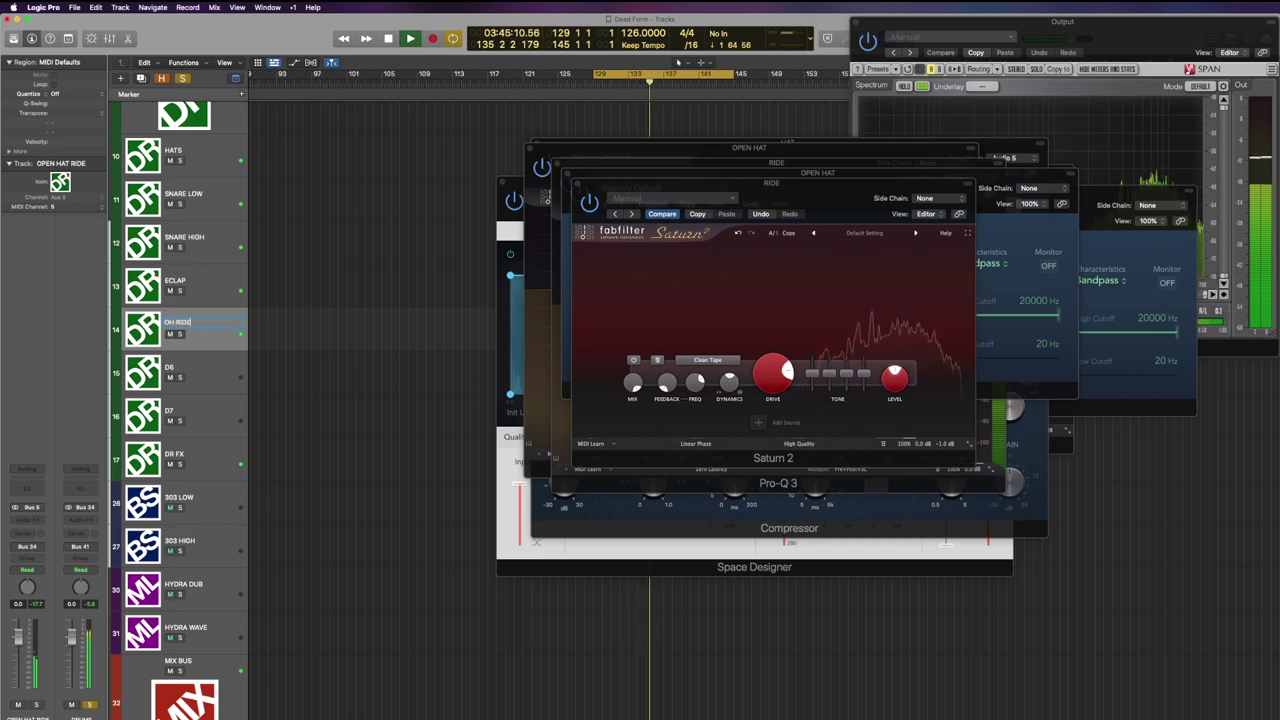
{"action": "key", "text": "Return"}
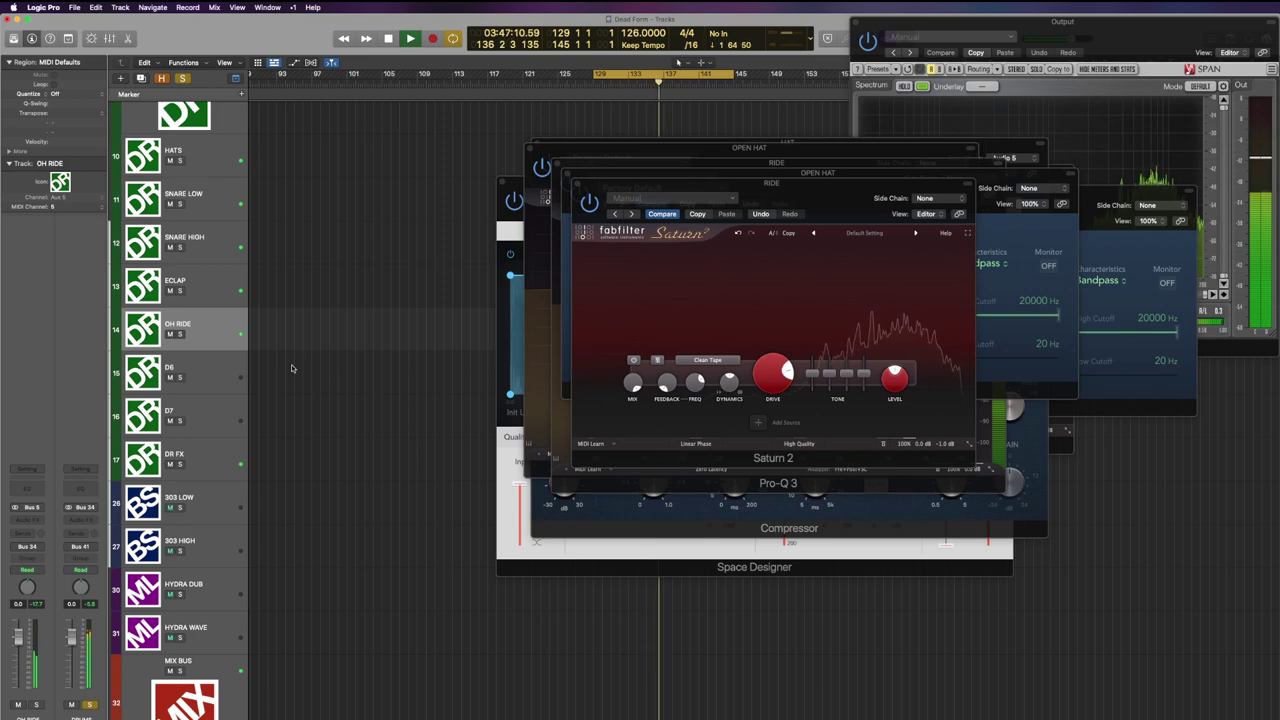
Route the OPEN HAT audio track's output to Bus 5 (OH RIDE).
{"action": "scroll", "coordinate": [292, 368], "scroll_direction": "down", "scroll_amount": 10}
{"action": "left_click", "coordinate": [215, 408]}
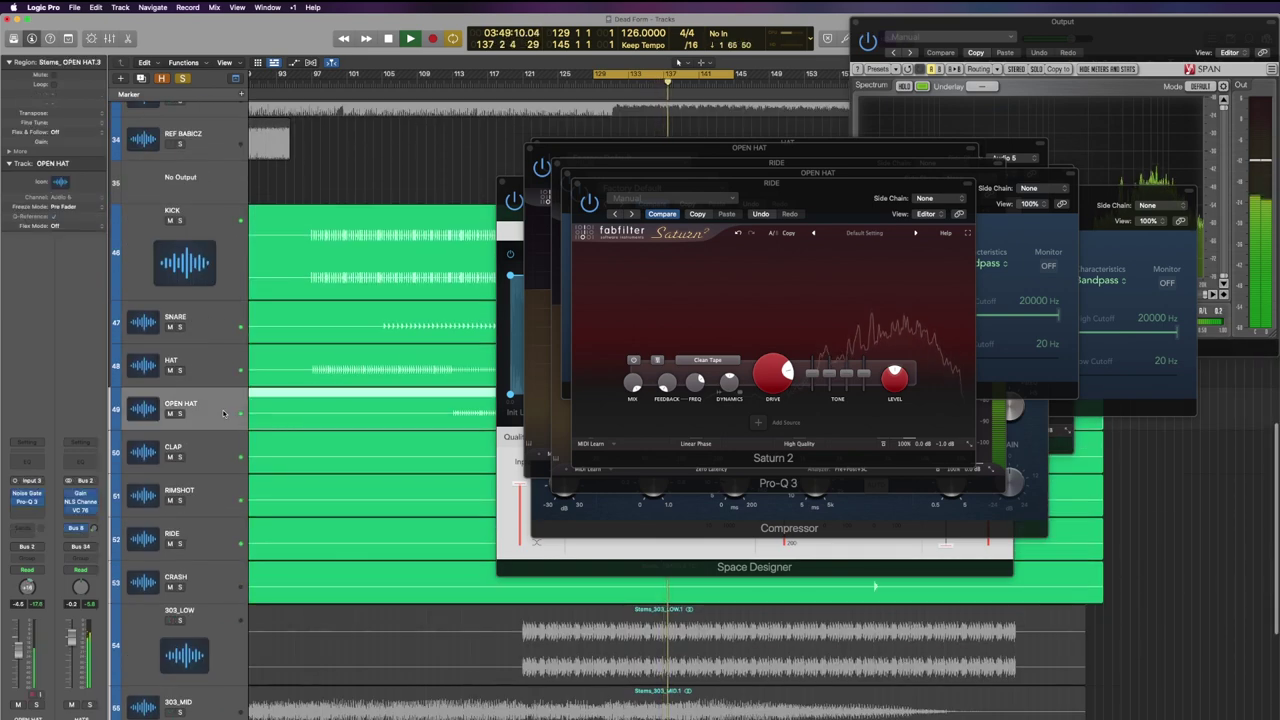
{"action": "left_click", "coordinate": [37, 548]}
{"action": "mouse_move", "coordinate": [39, 586]}
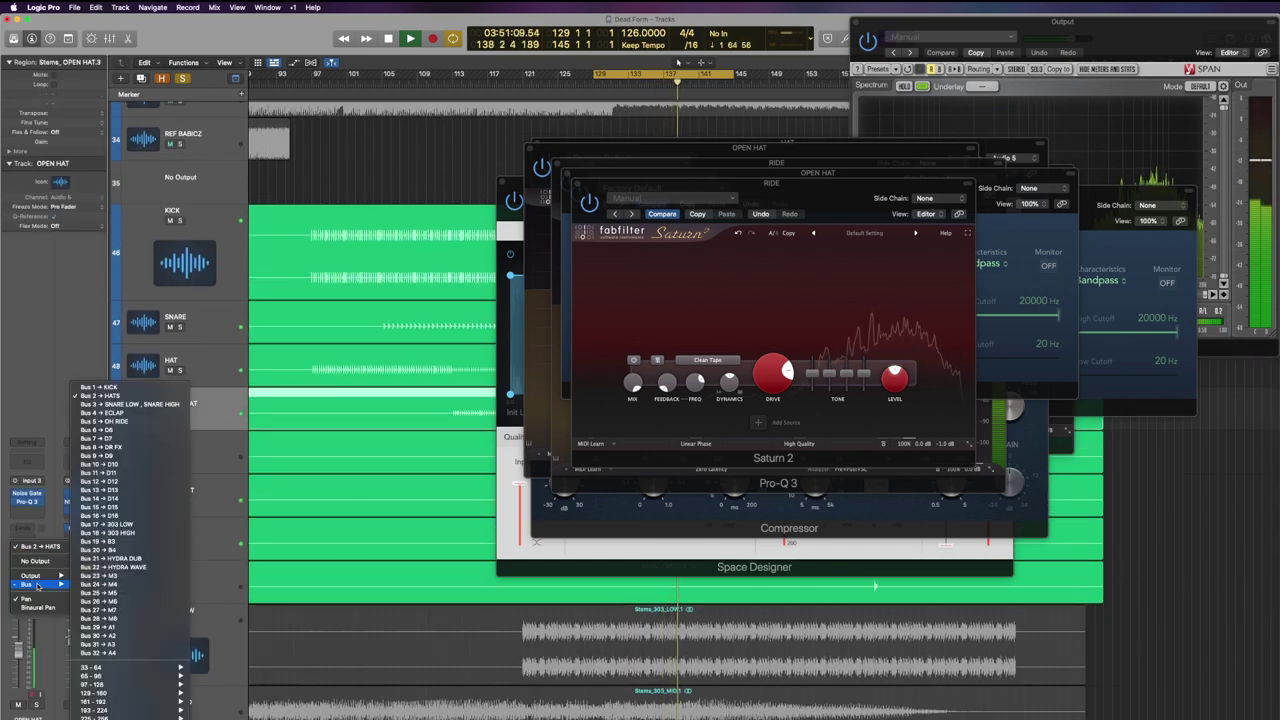
{"action": "left_click", "coordinate": [104, 421]}
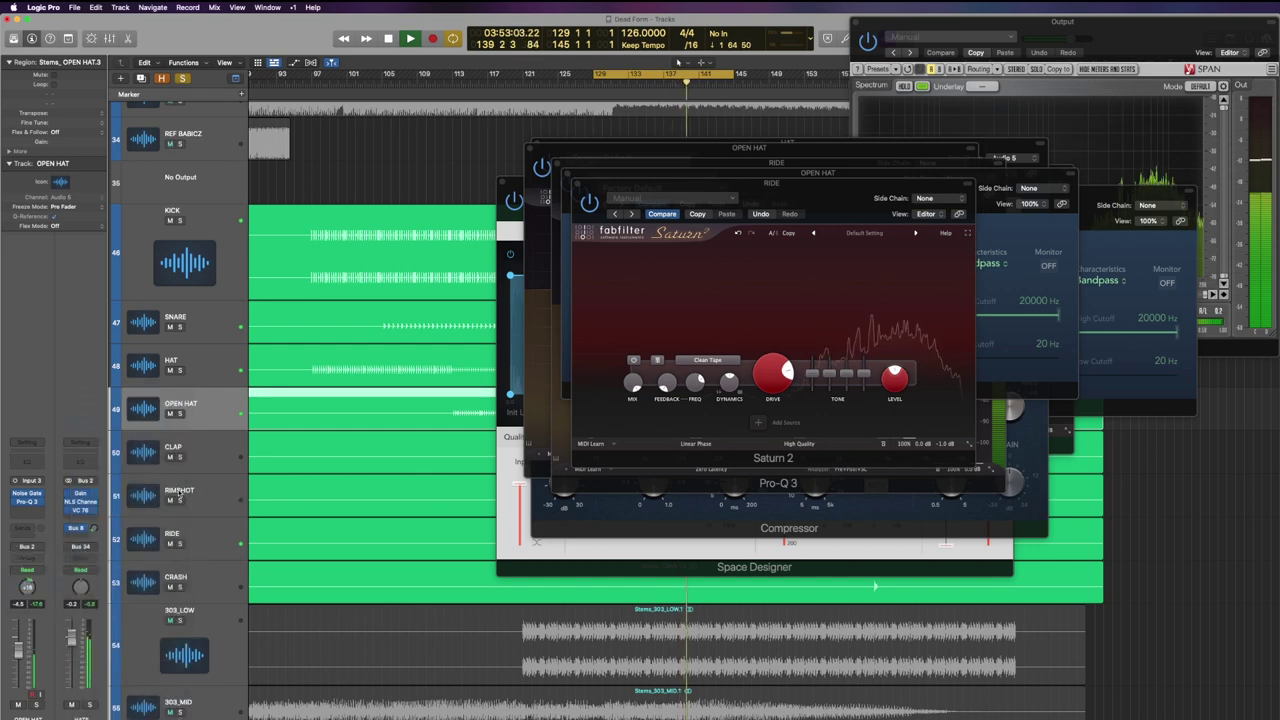
Assign the RIDE track's output to Bus 5 (OH RIDE) and check the OPEN HAT and RIDE channel strips.
{"action": "left_click", "coordinate": [209, 540]}
{"action": "left_click", "coordinate": [30, 547]}
{"action": "mouse_move", "coordinate": [39, 586]}
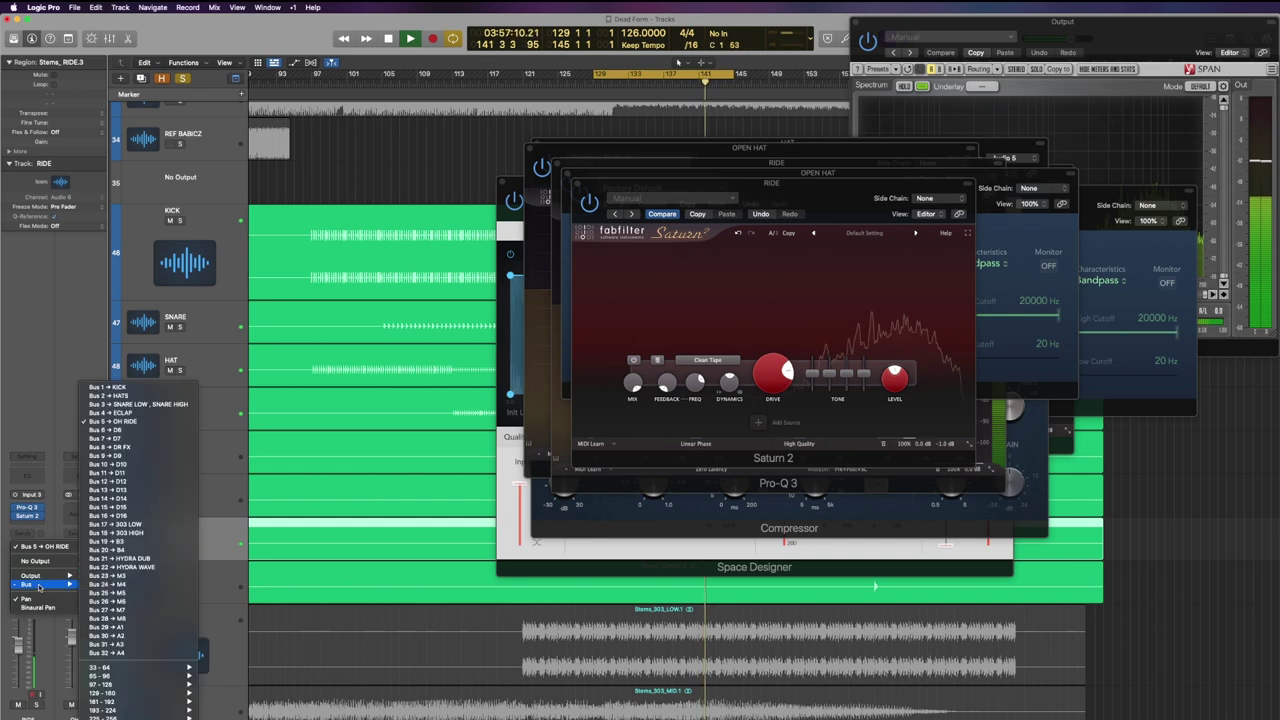
{"action": "left_click", "coordinate": [136, 423]}
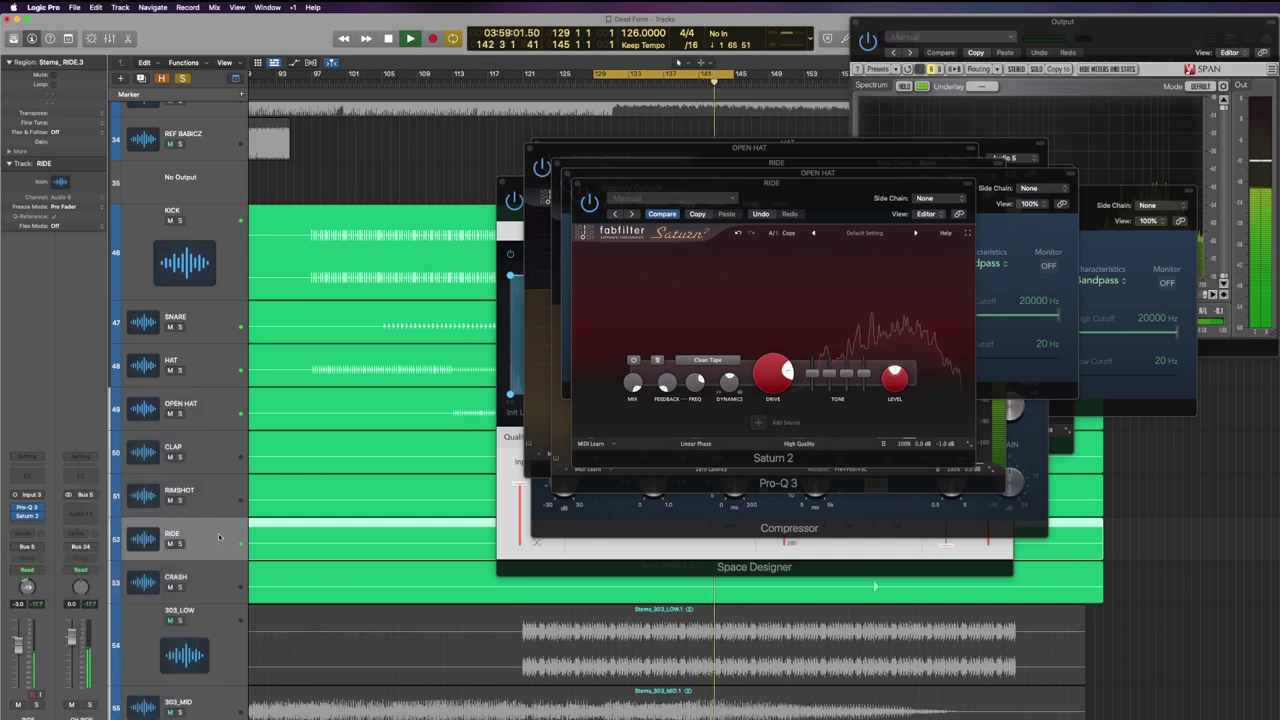
{"action": "left_click", "coordinate": [204, 403]}
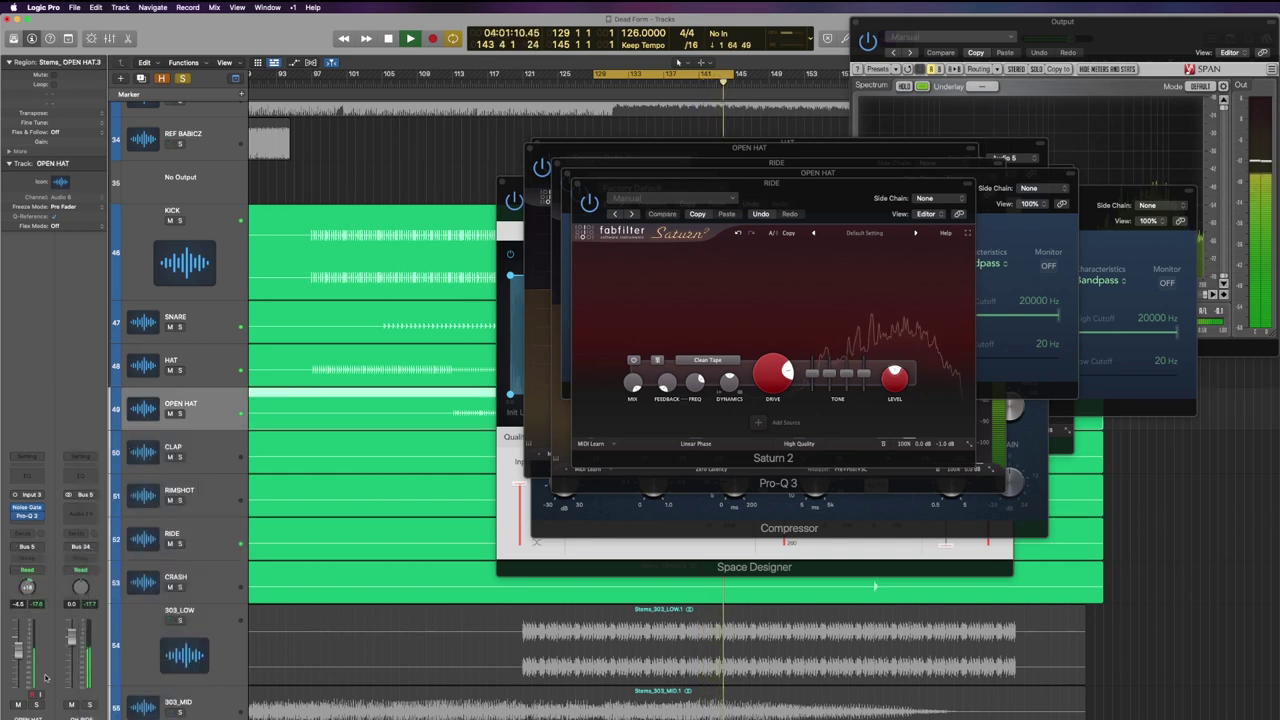
{"action": "left_click", "coordinate": [208, 553]}
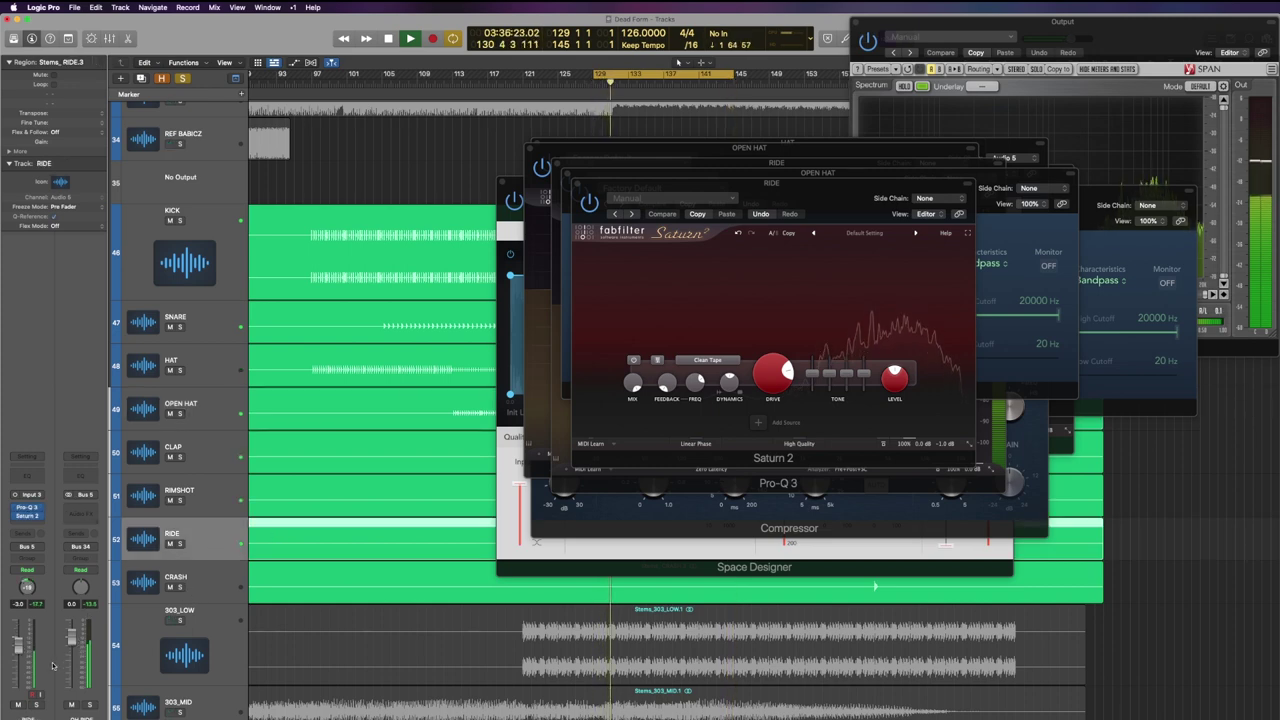
Copy the HATS bus channel strip setting and paste it onto the OH RIDE bus.
{"action": "scroll", "coordinate": [334, 507], "scroll_direction": "up", "scroll_amount": 20}
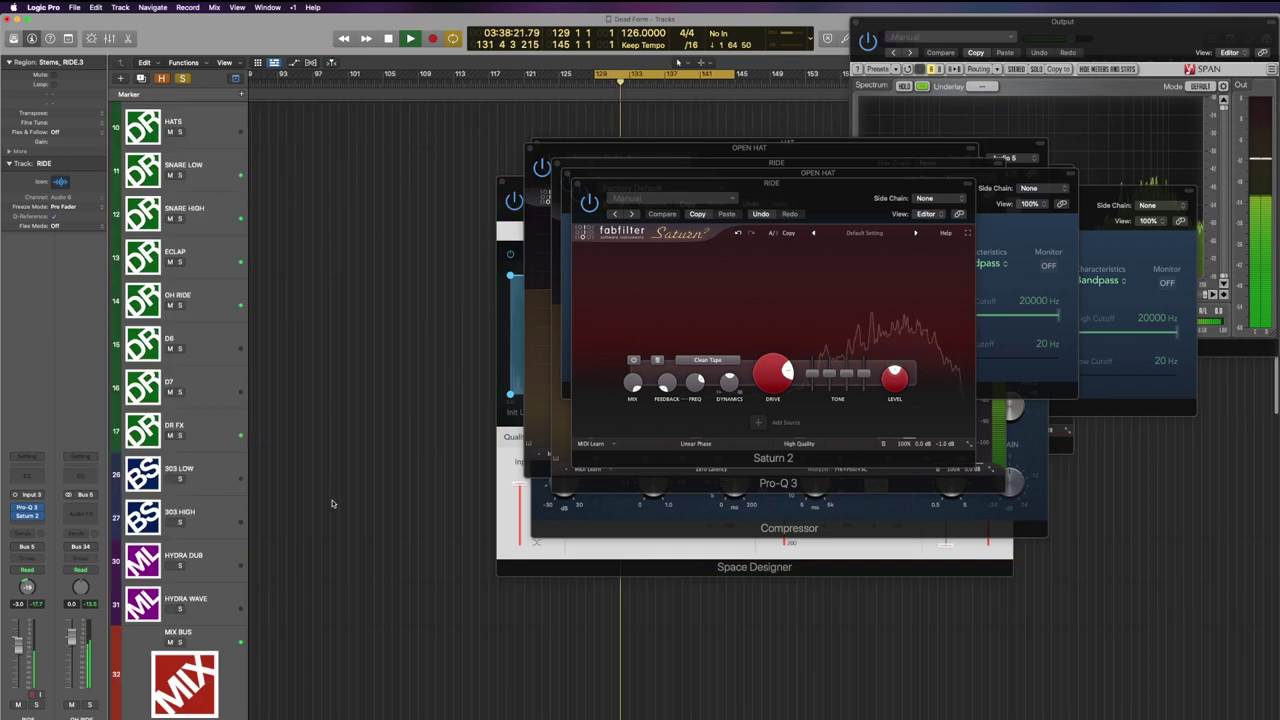
{"action": "left_click", "coordinate": [200, 427]}
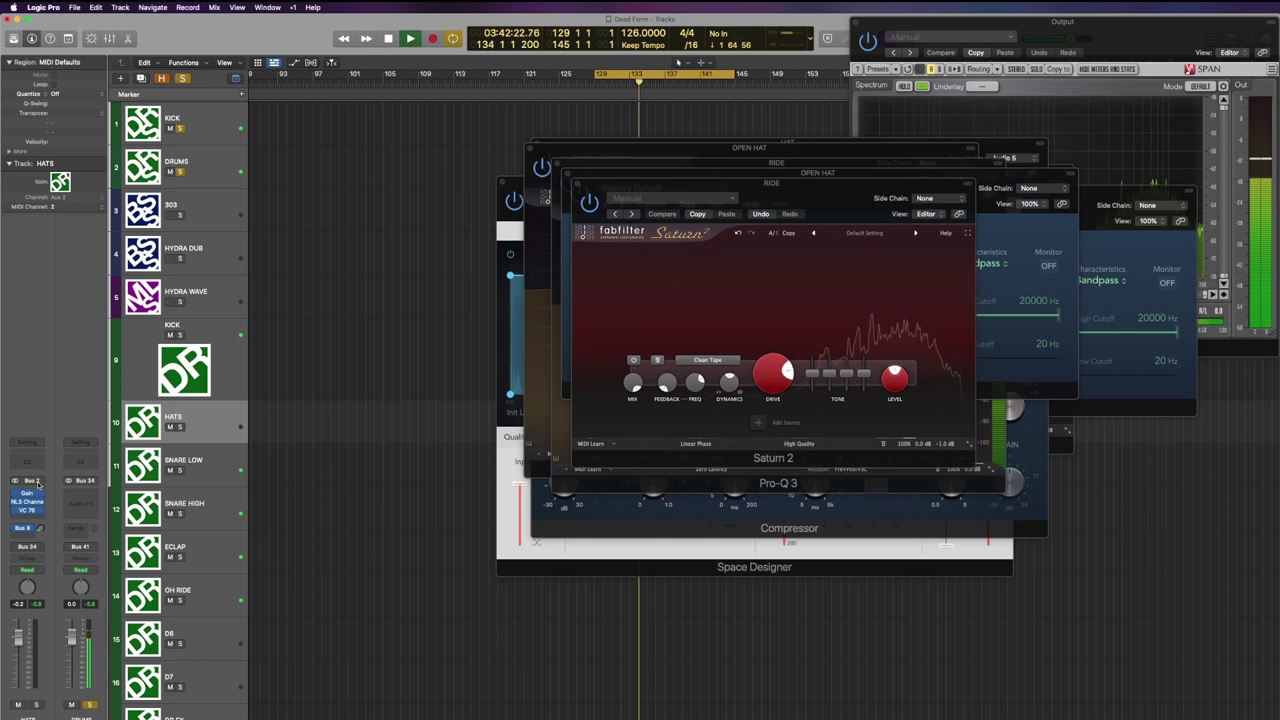
{"action": "left_click", "coordinate": [26, 443]}
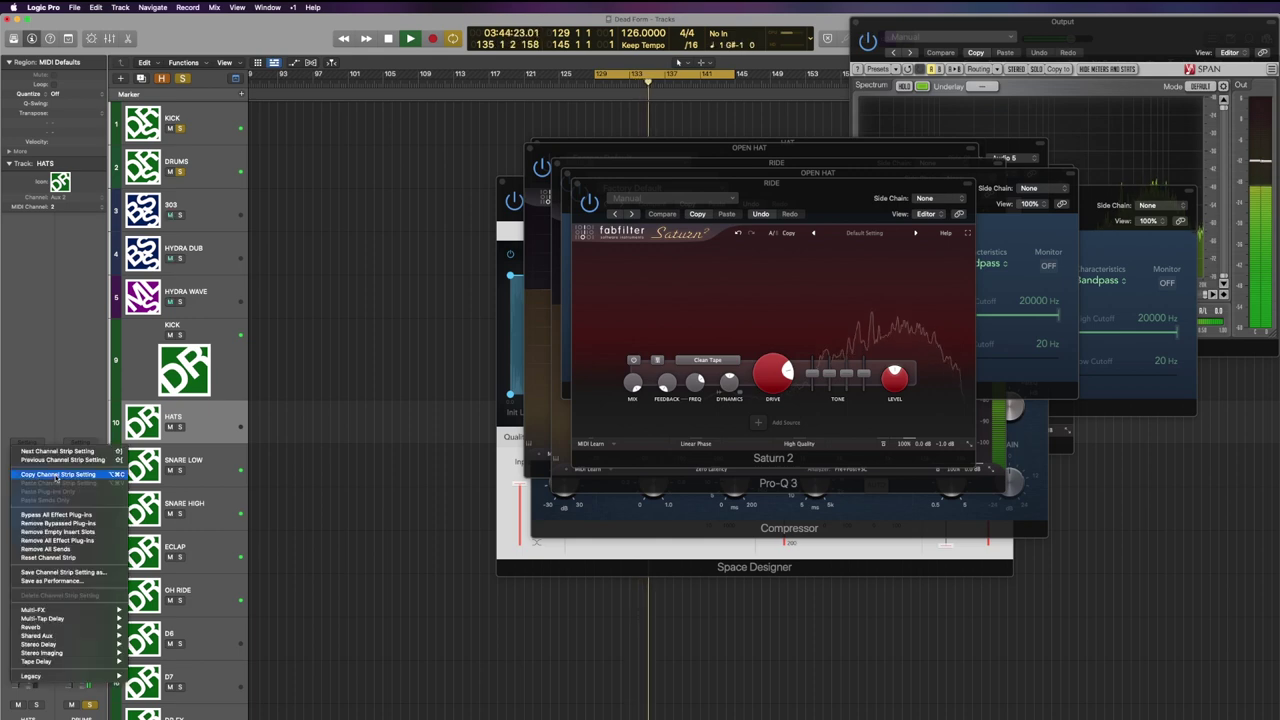
{"action": "left_click", "coordinate": [62, 474]}
{"action": "left_click", "coordinate": [200, 597]}
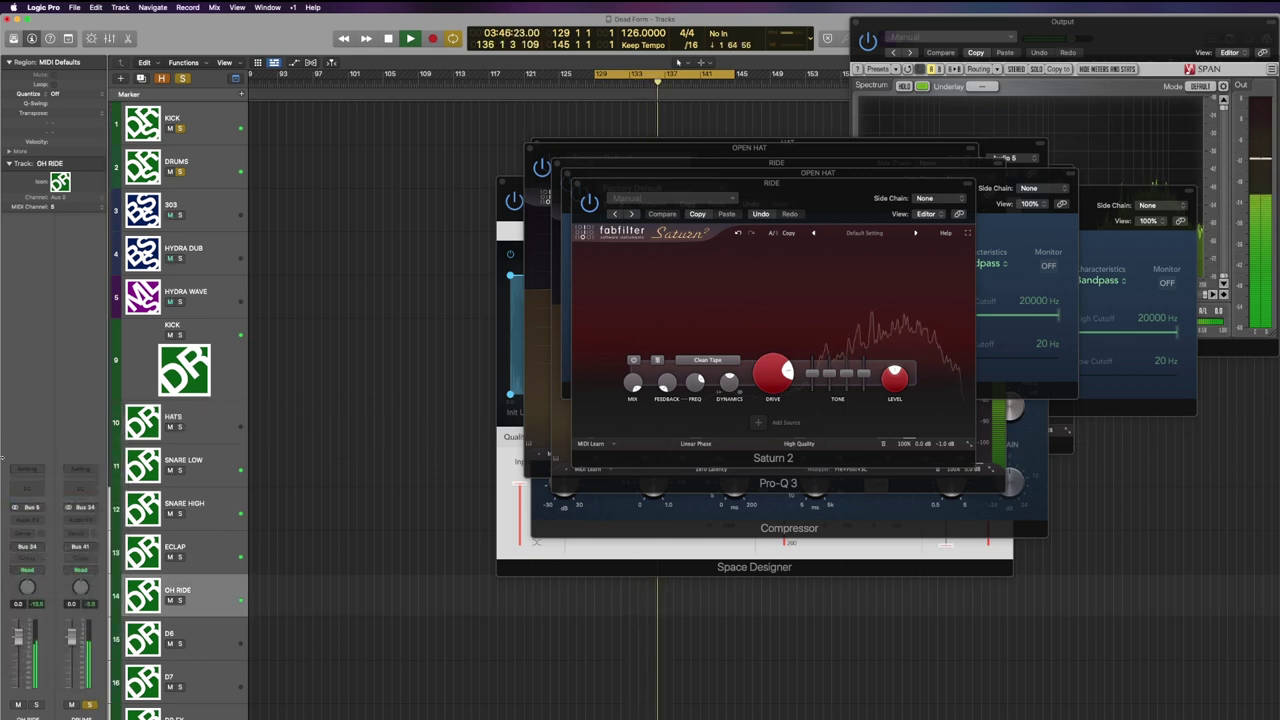
{"action": "left_click", "coordinate": [30, 473]}
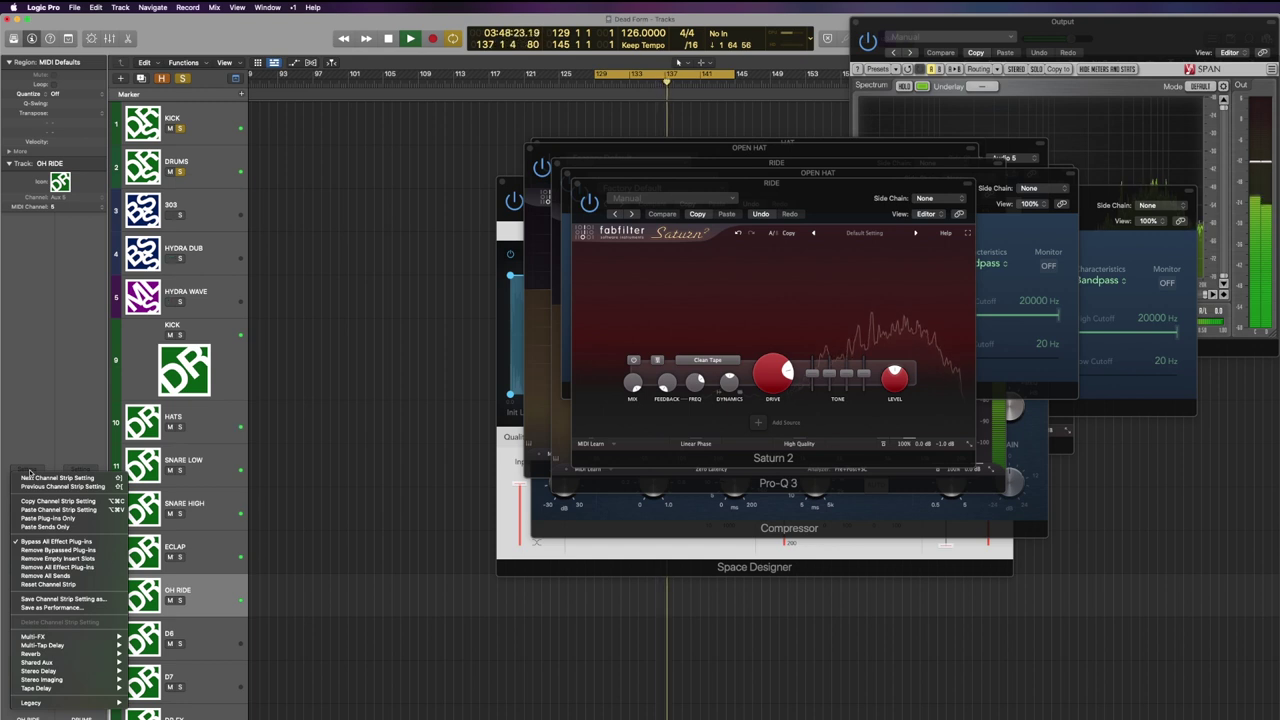
{"action": "left_click", "coordinate": [50, 511]}
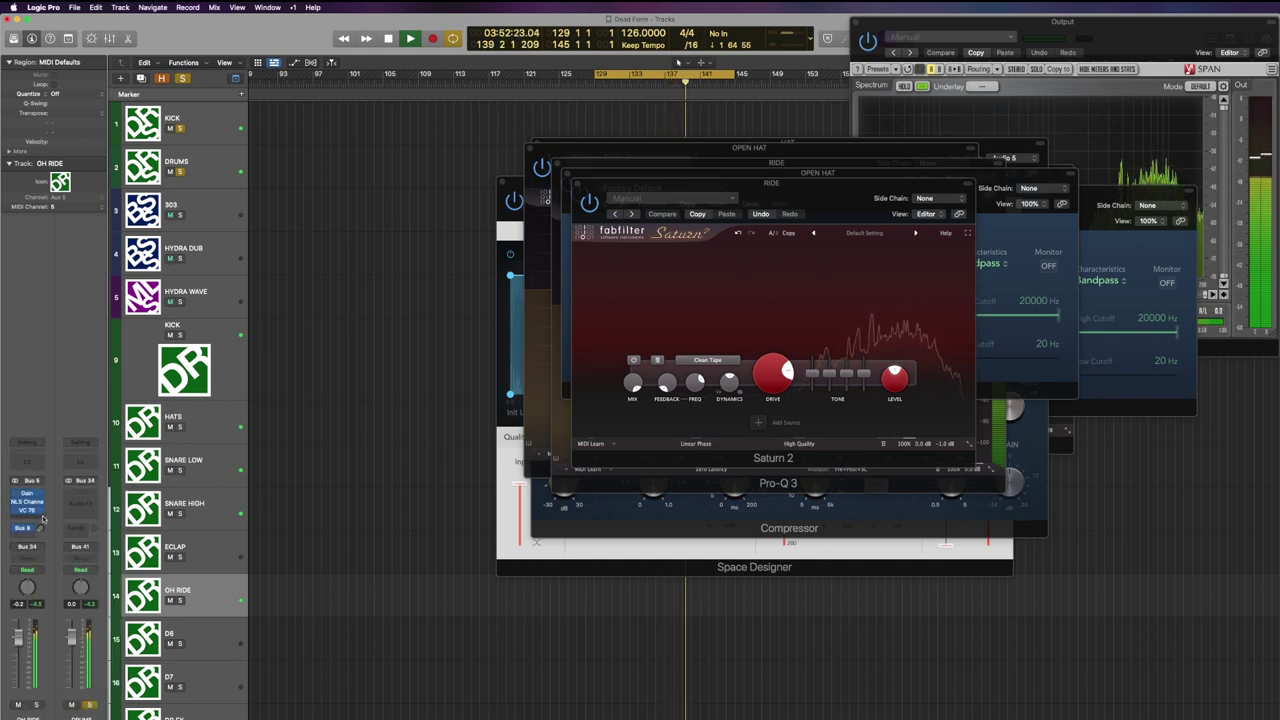
Raise the OH RIDE bus's VC 76 output to 24.1 and set the bus volume to -3 dB.
{"action": "left_click", "coordinate": [27, 510]}
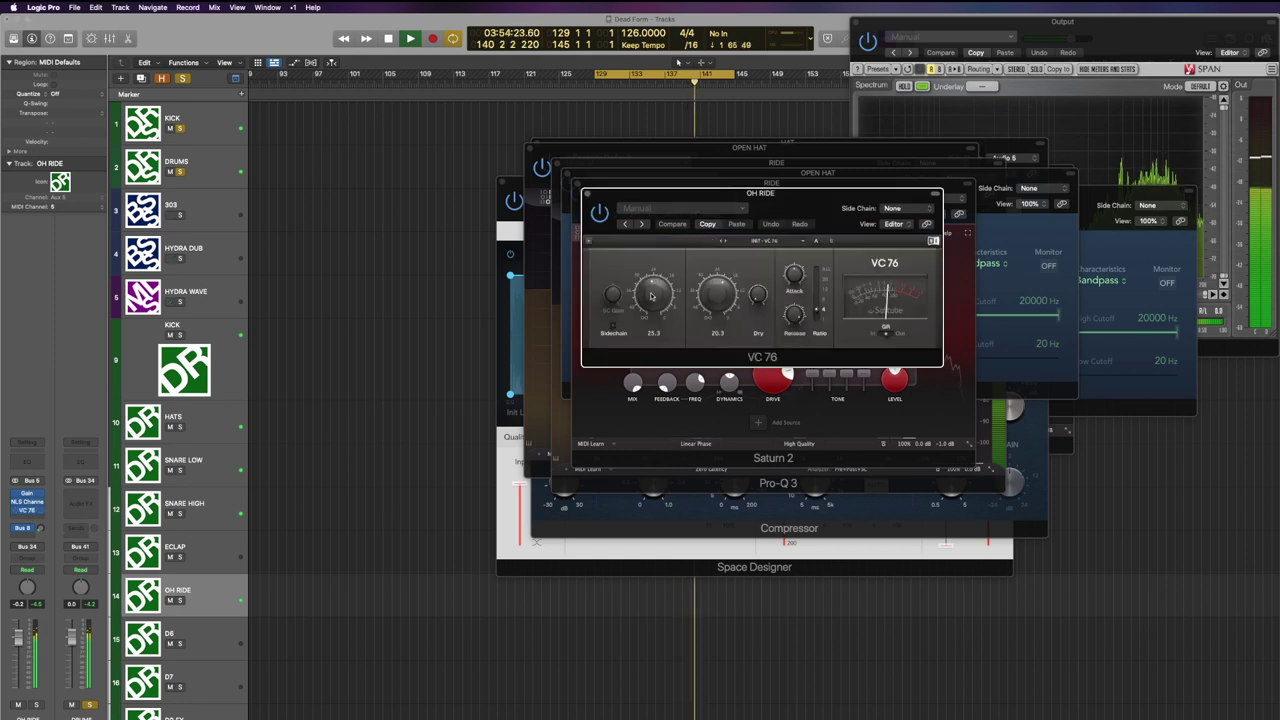
{"action": "left_click_drag", "start_coordinate": [717, 293], "coordinate": [717, 268]}
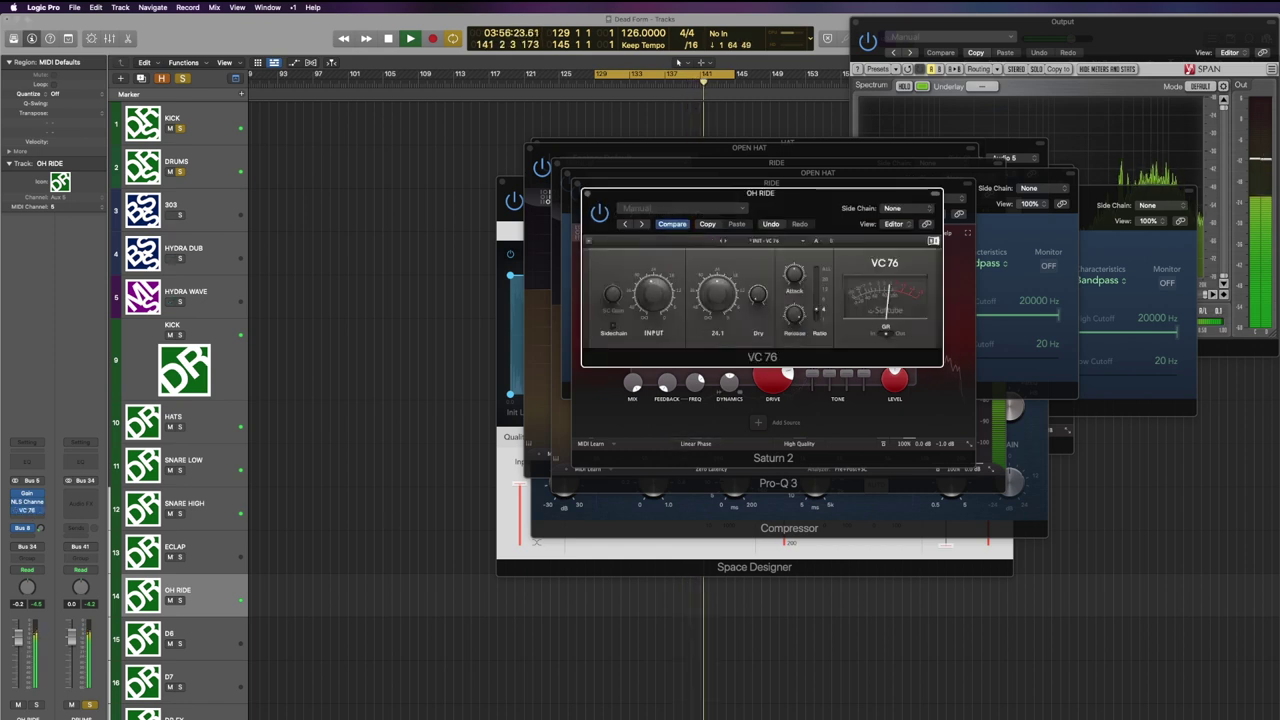
{"action": "double_click", "coordinate": [14, 604]}
{"action": "type", "text": "-6"}
{"action": "key", "text": "Return"}
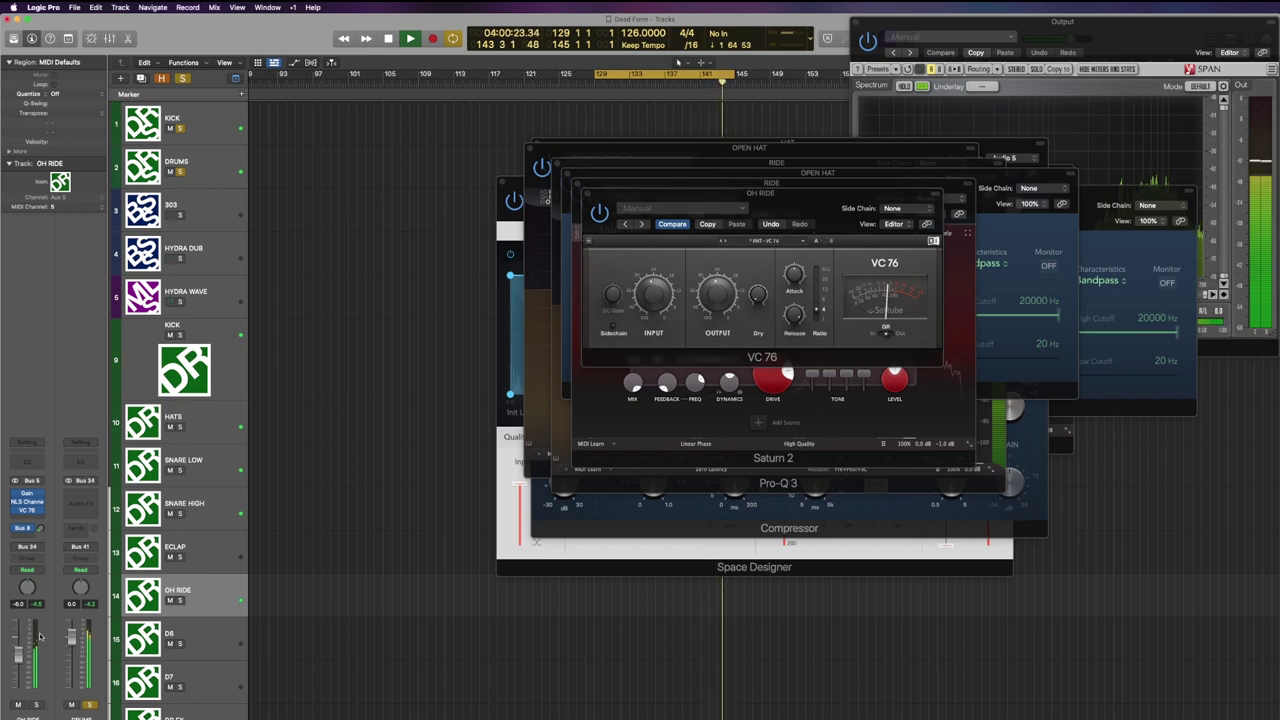
{"action": "left_click_drag", "start_coordinate": [21, 655], "coordinate": [18, 650]}
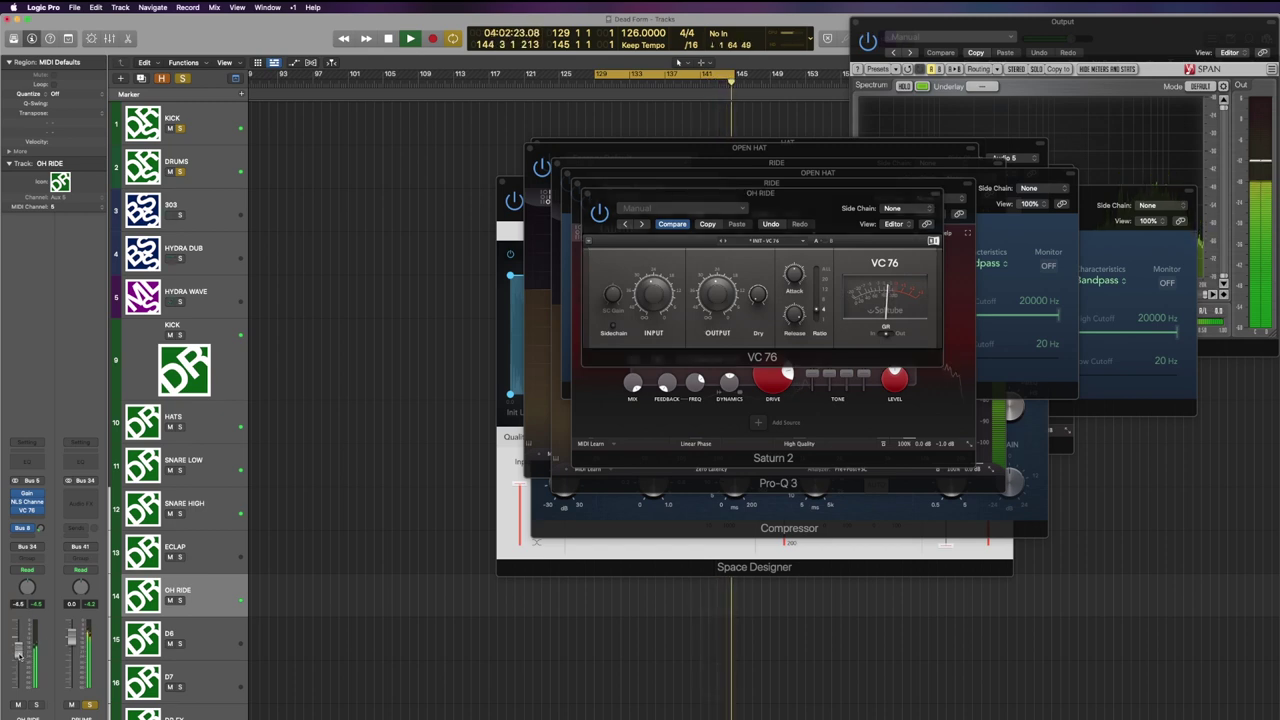
{"action": "double_click", "coordinate": [18, 604]}
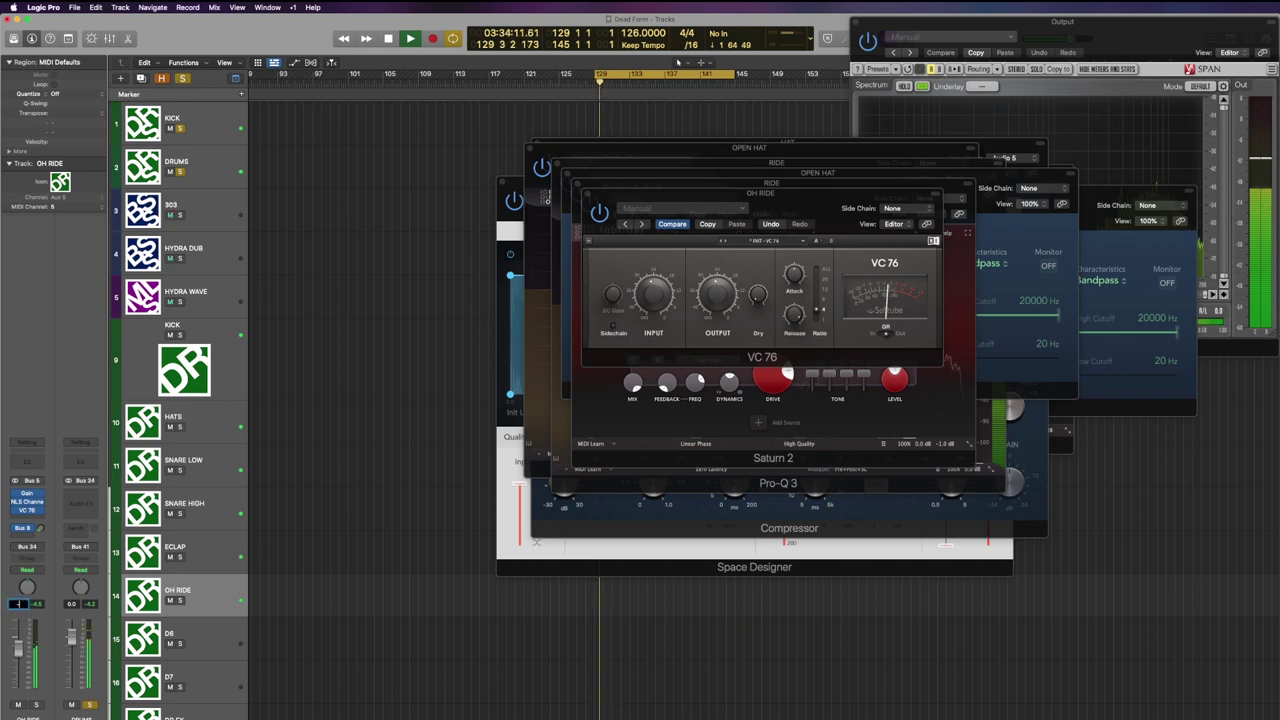
{"action": "type", "text": "-3"}
{"action": "key", "text": "Return"}
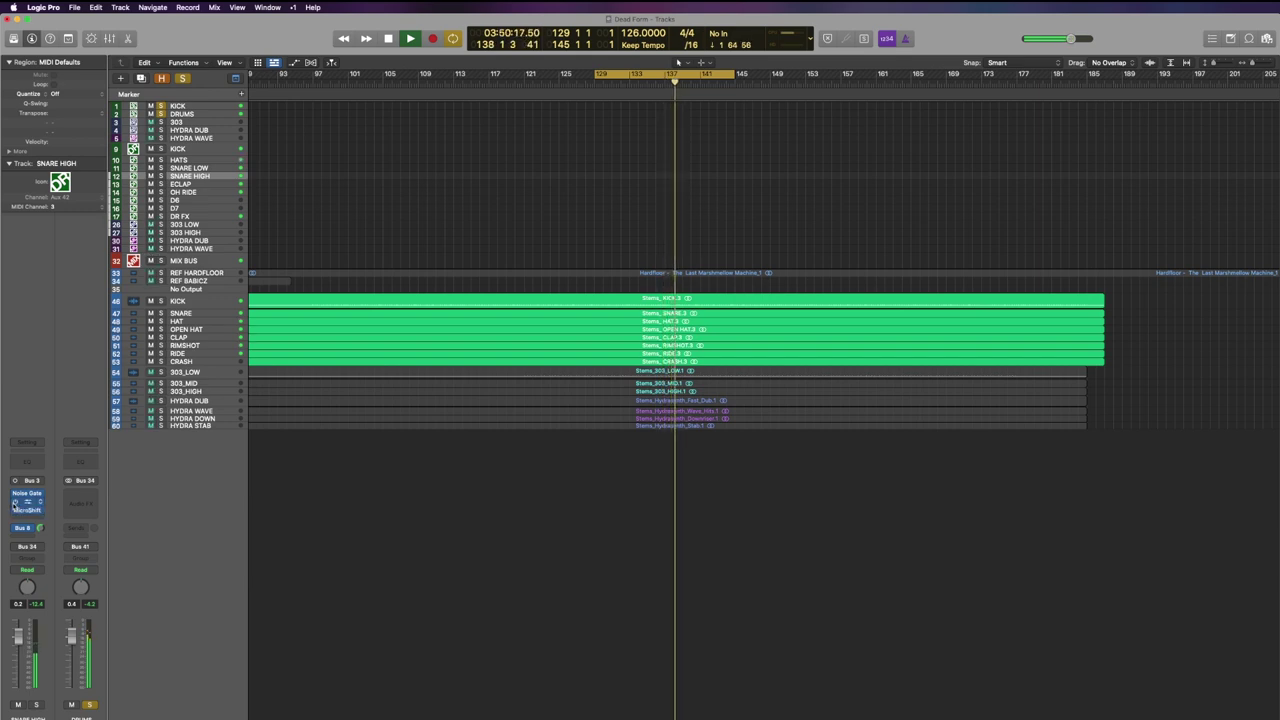
Add a 6 dB/oct high cut in the SNARE HIGH bus's Pro-Q 3 and fine-tune its frequency.
{"action": "key", "text": "v"}
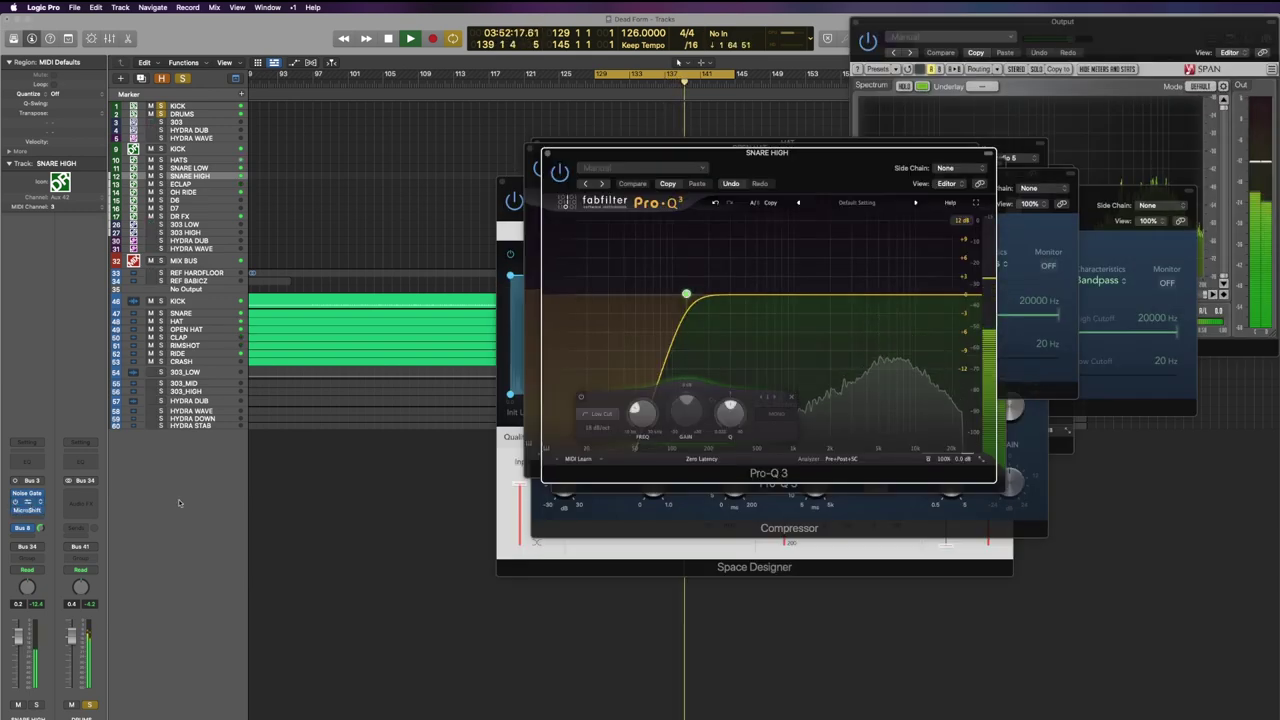
{"action": "double_click", "coordinate": [940, 294]}
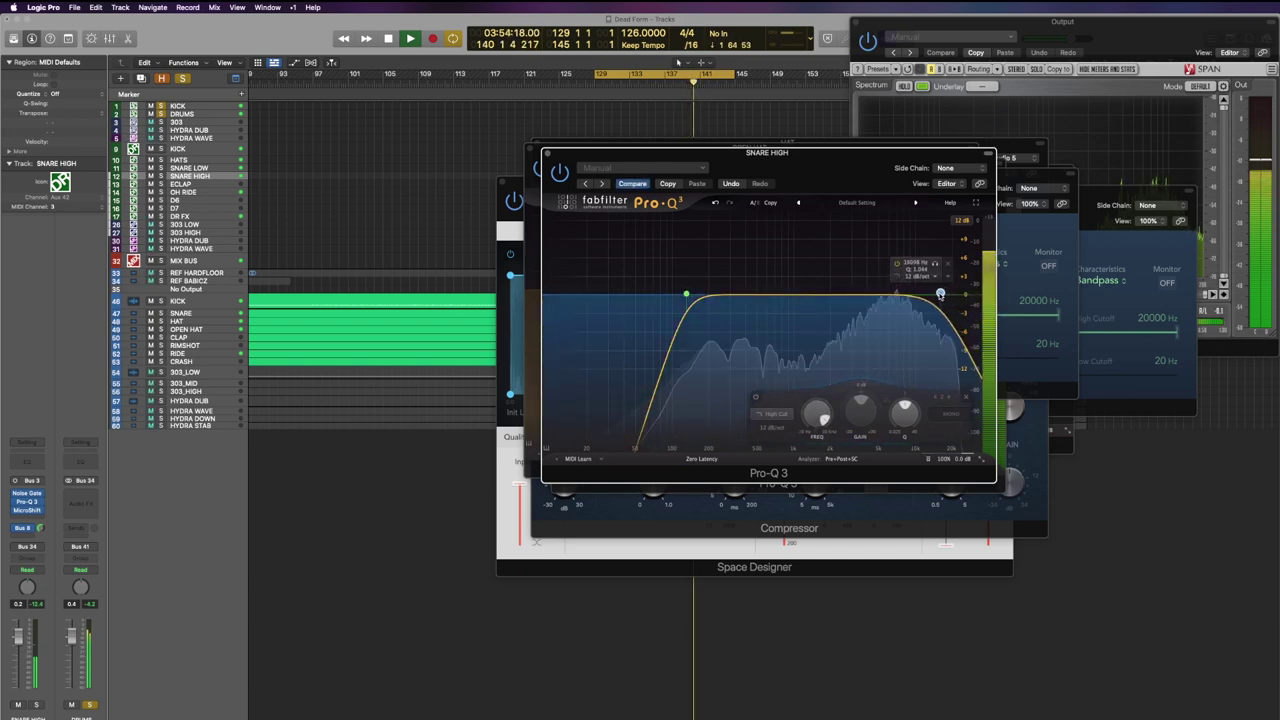
{"action": "left_click_drag", "start_coordinate": [940, 294], "coordinate": [921, 293]}
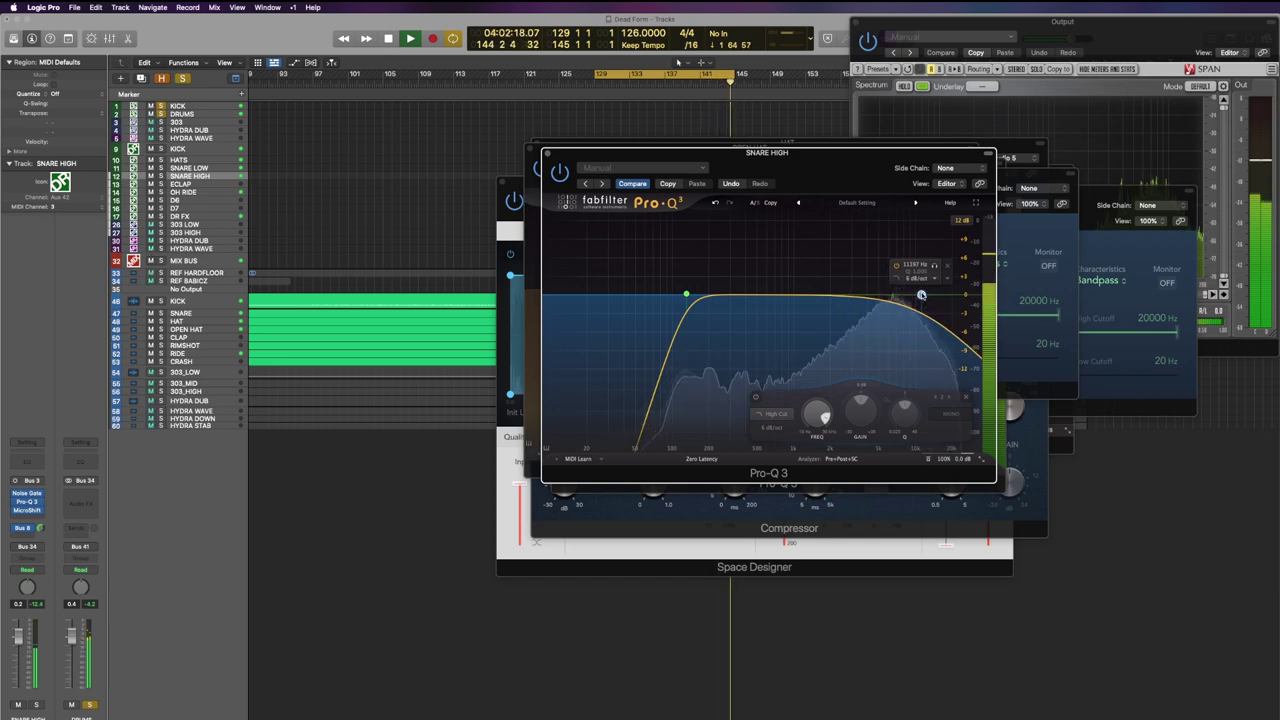
{"action": "left_click_drag", "start_coordinate": [921, 294], "coordinate": [932, 295]}
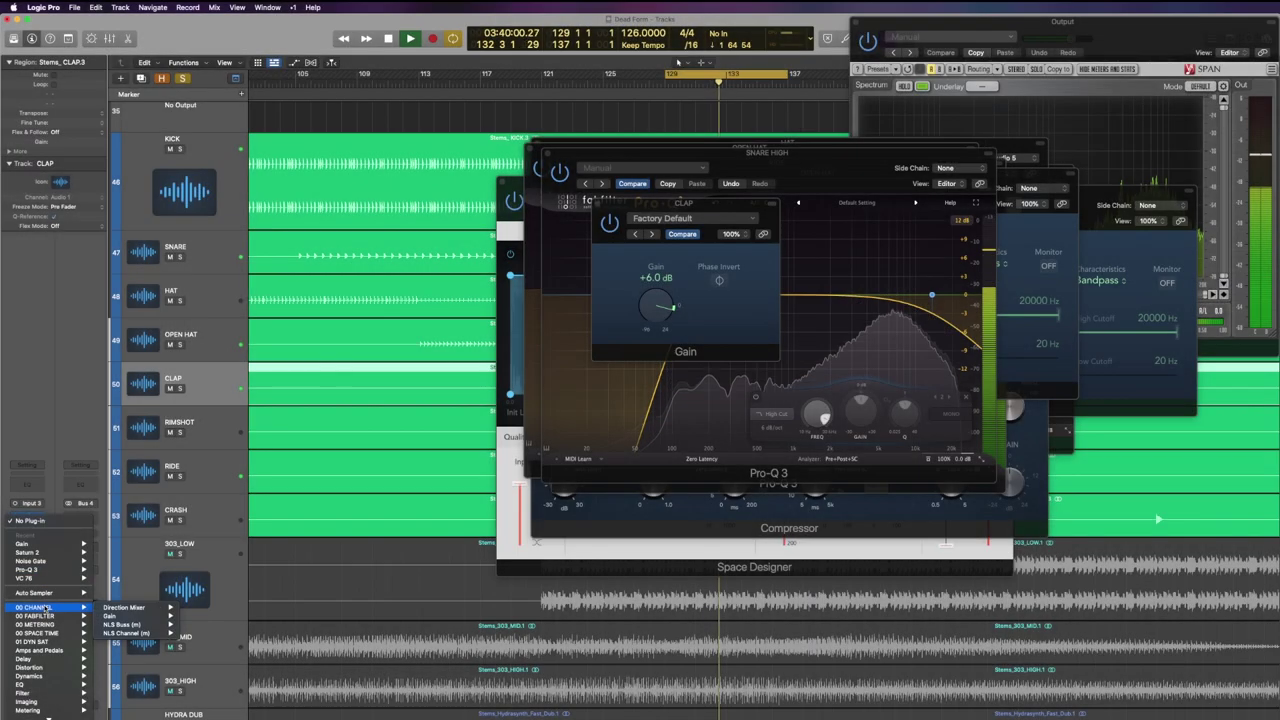
Insert NLS Channel (m) and Pro-Q 3 after Gain on the CLAP track and roll off its low end.
{"action": "left_click", "coordinate": [192, 634]}
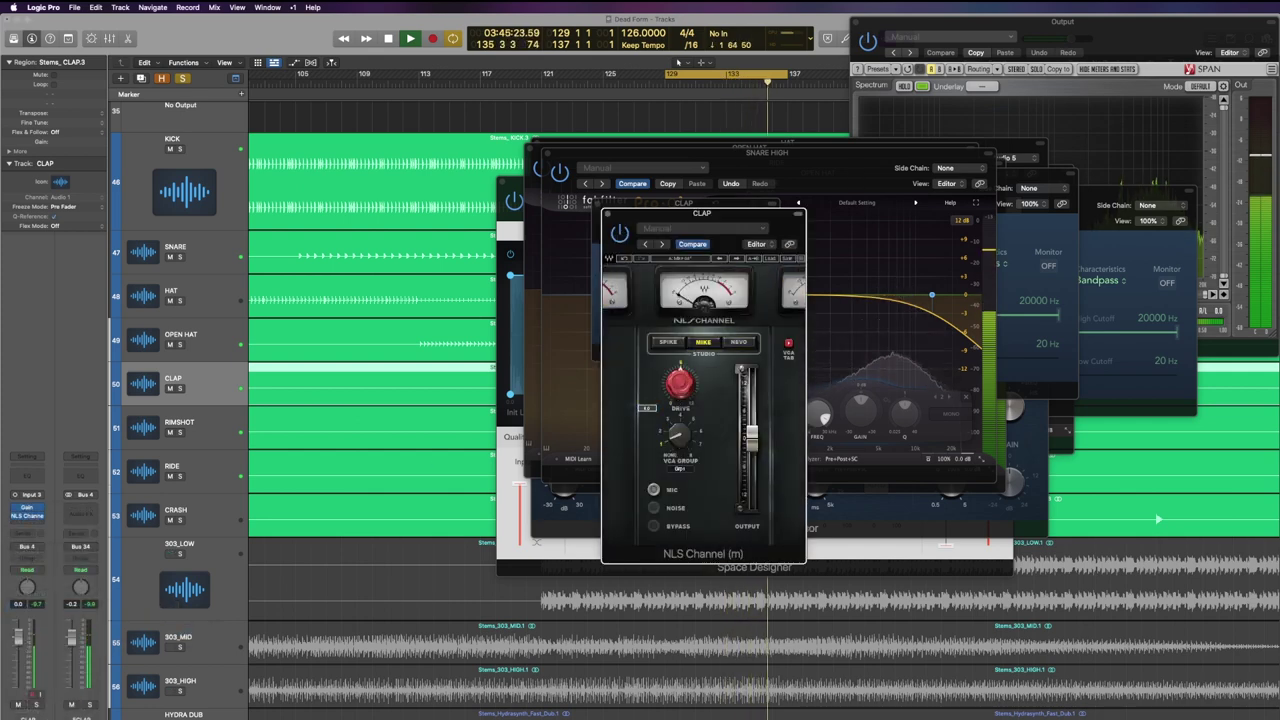
{"action": "left_click", "coordinate": [37, 525]}
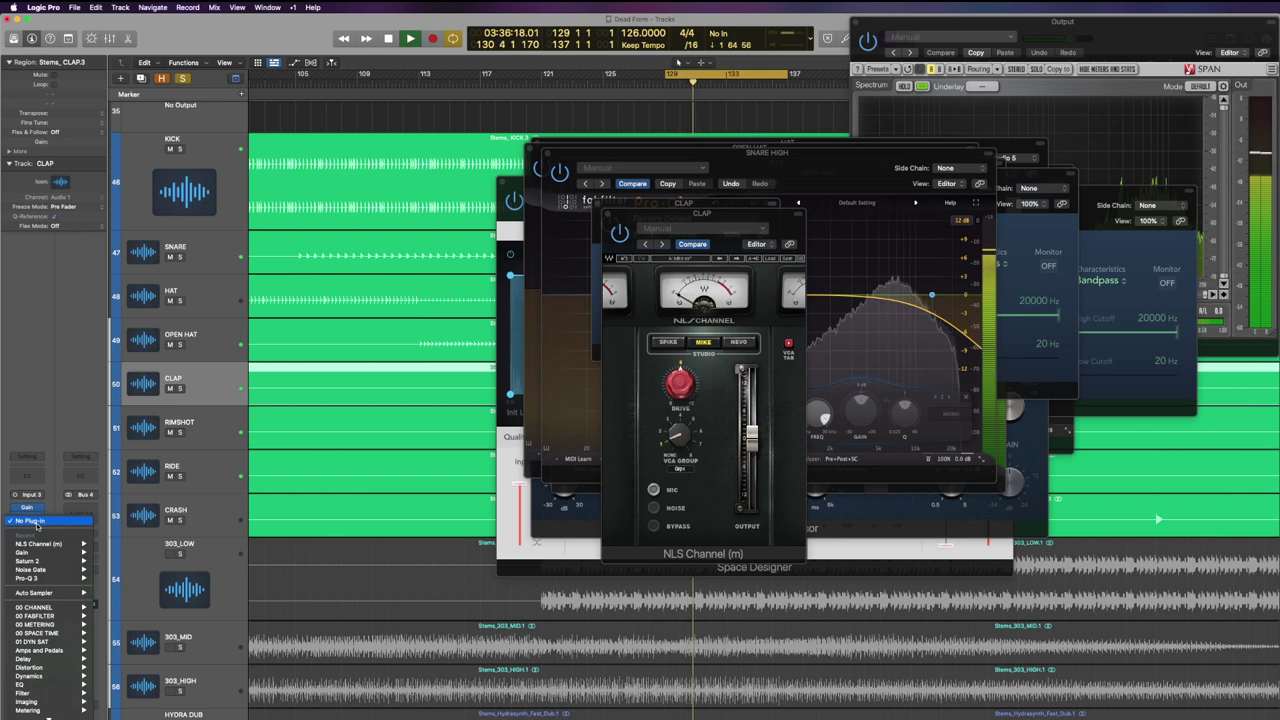
{"action": "mouse_move", "coordinate": [50, 580]}
{"action": "left_click", "coordinate": [110, 578]}
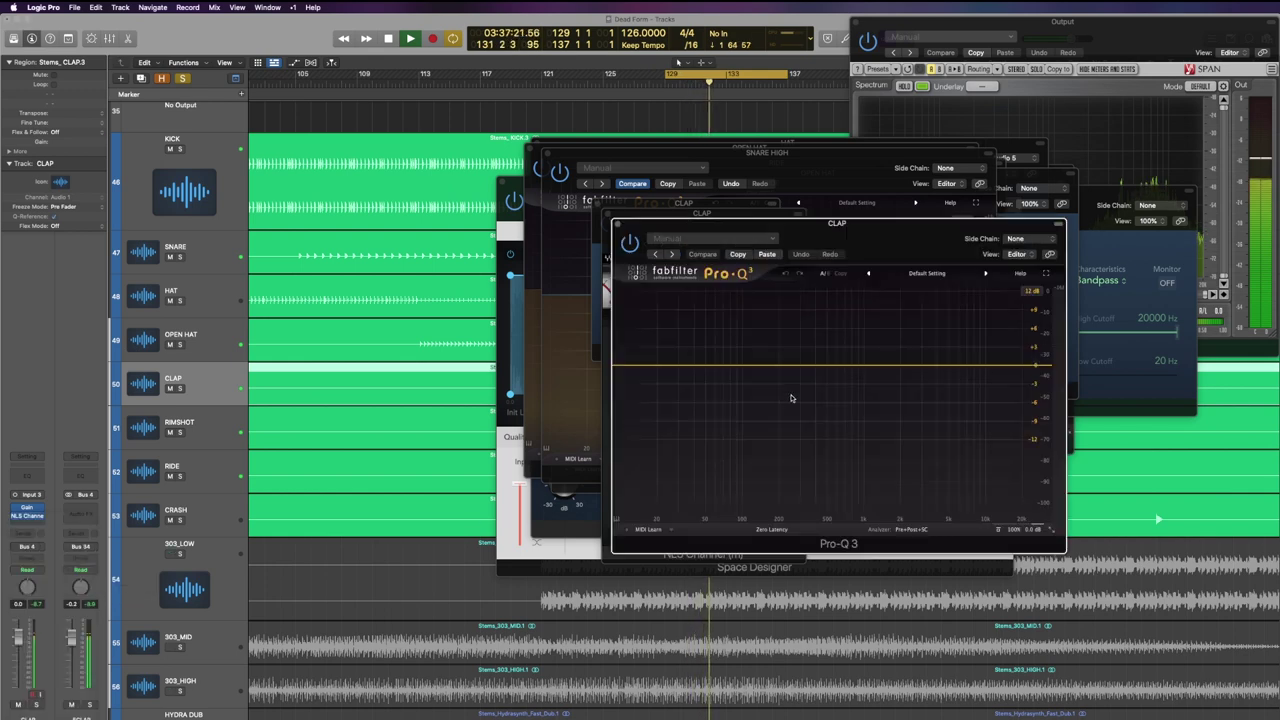
{"action": "left_click_drag", "start_coordinate": [634, 365], "coordinate": [798, 372]}
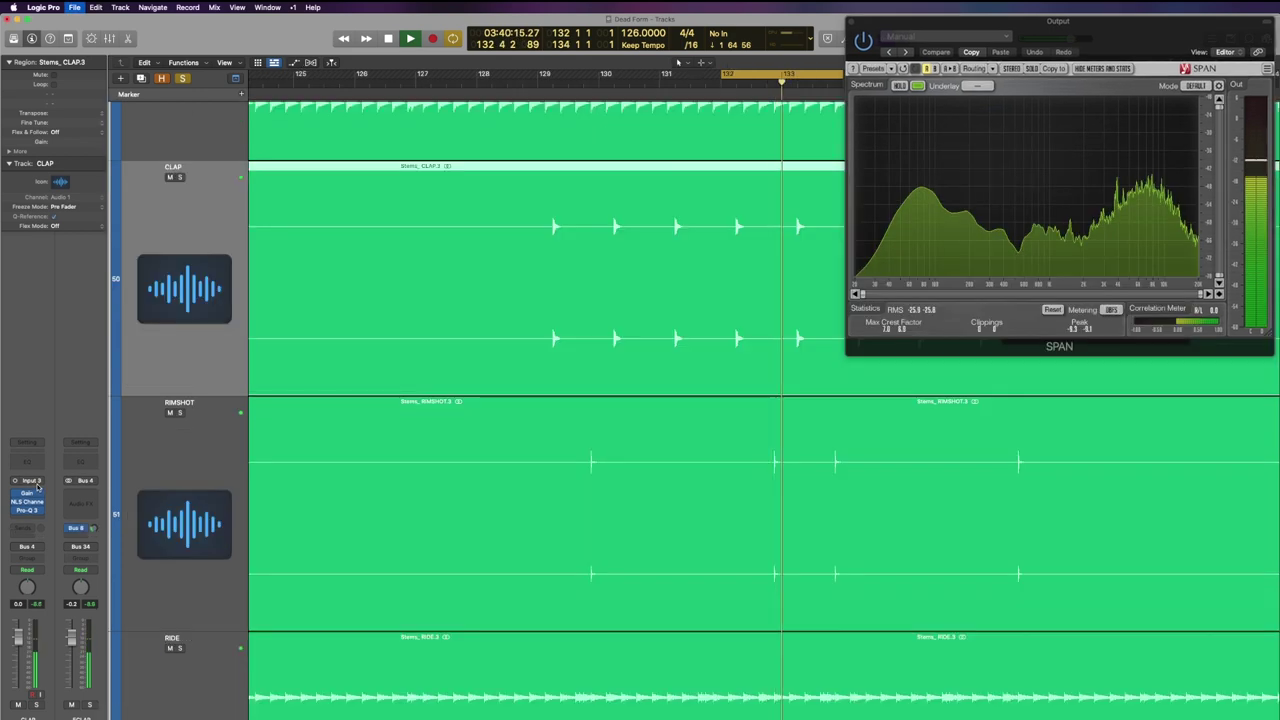
Copy the CLAP track's channel strip setting and paste it onto the RIMSHOT track.
{"action": "left_click", "coordinate": [38, 485]}
{"action": "left_click", "coordinate": [38, 481]}
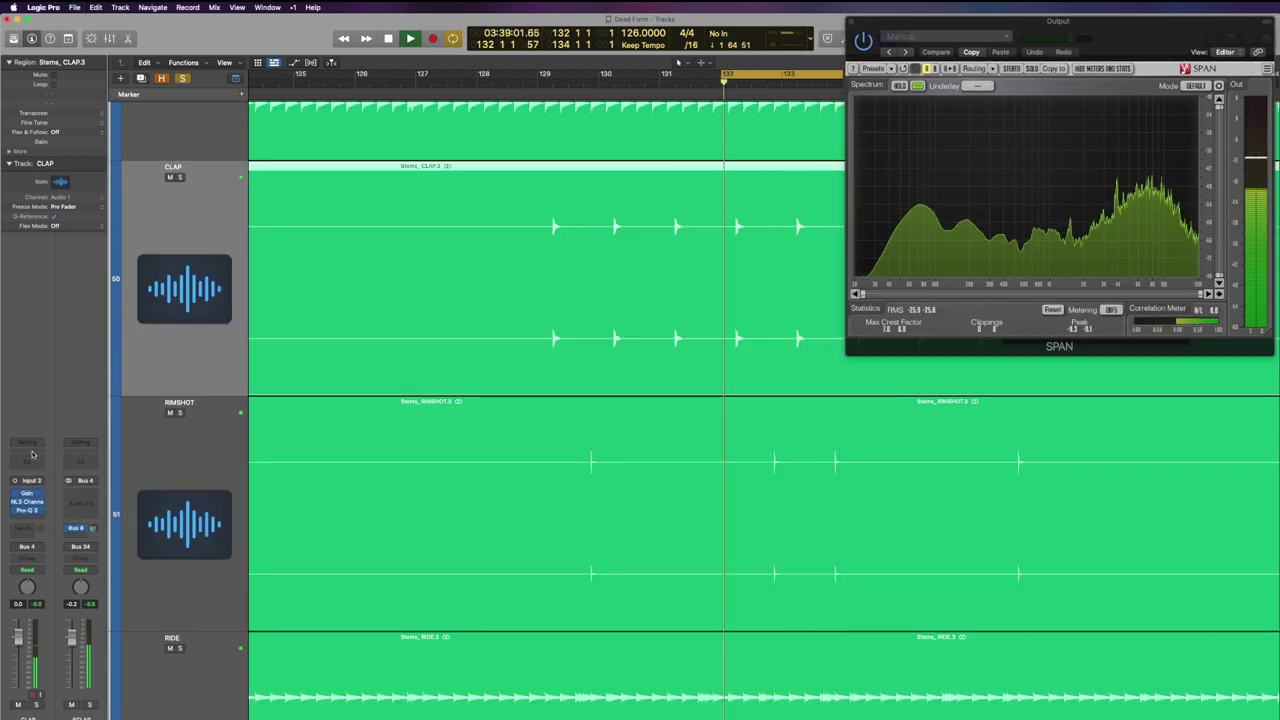
{"action": "left_click", "coordinate": [32, 444]}
{"action": "left_click", "coordinate": [58, 474]}
{"action": "left_click", "coordinate": [203, 520]}
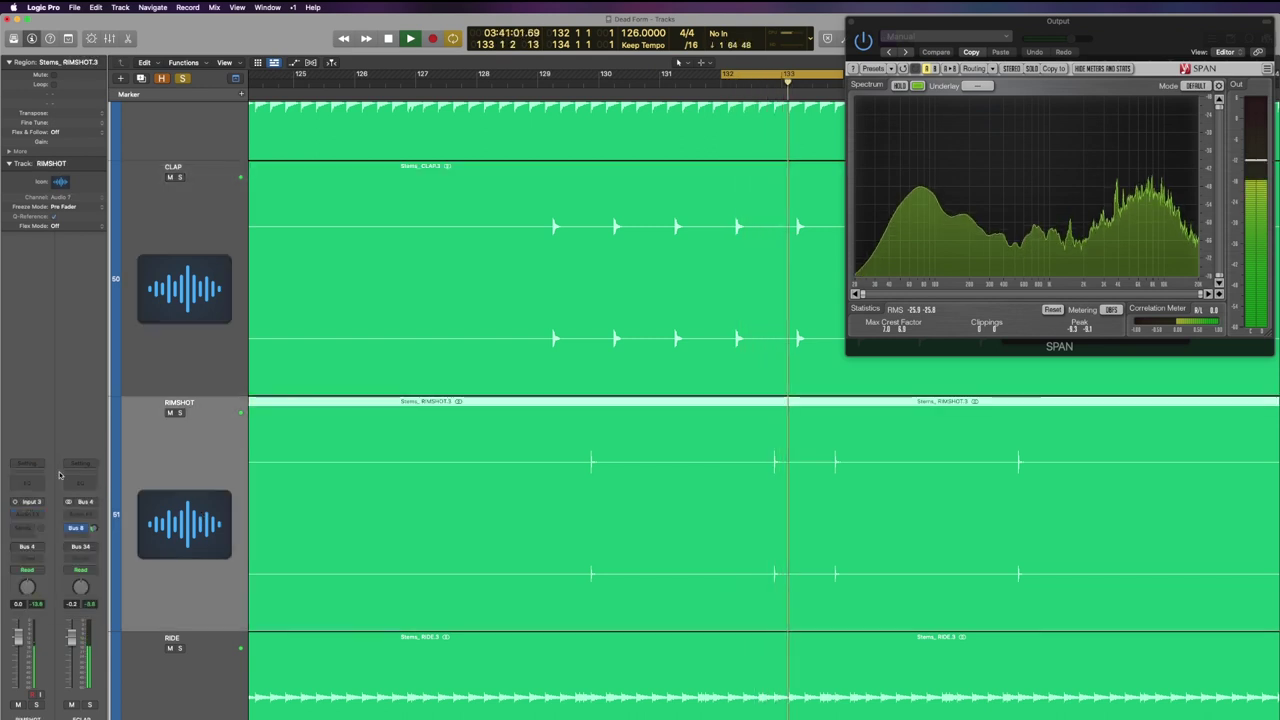
{"action": "left_click", "coordinate": [35, 467]}
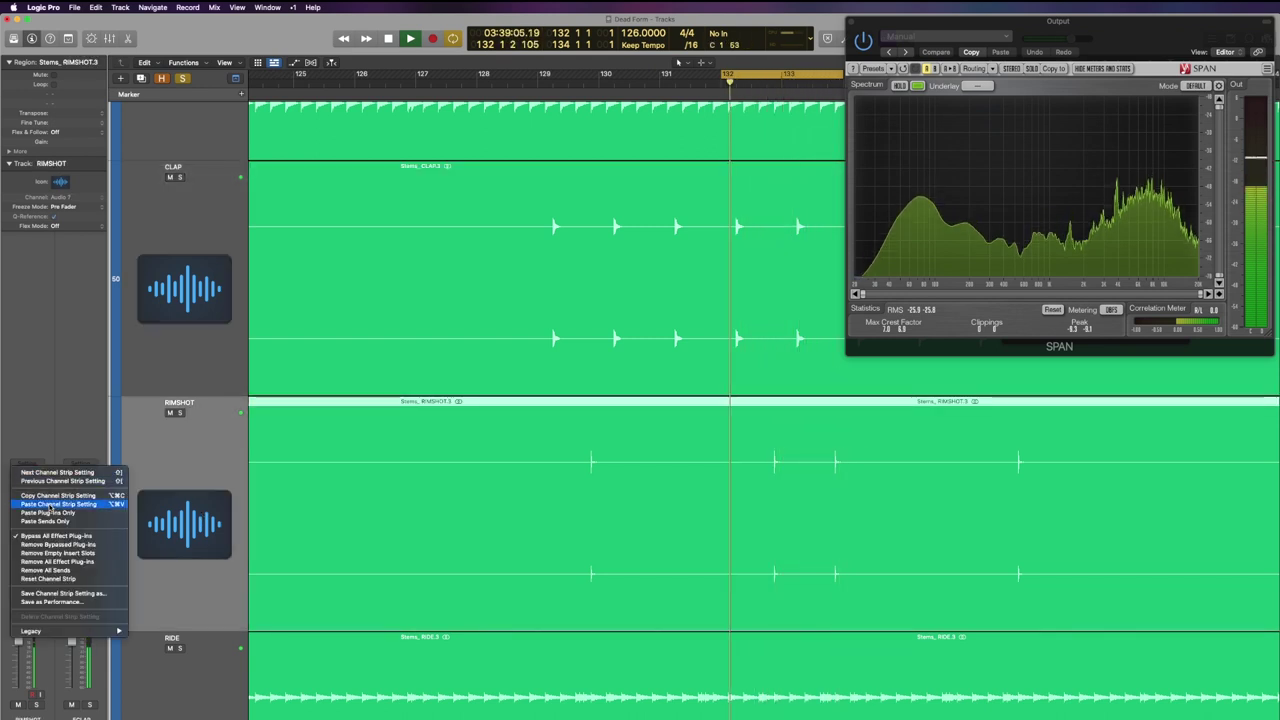
{"action": "left_click", "coordinate": [50, 505]}
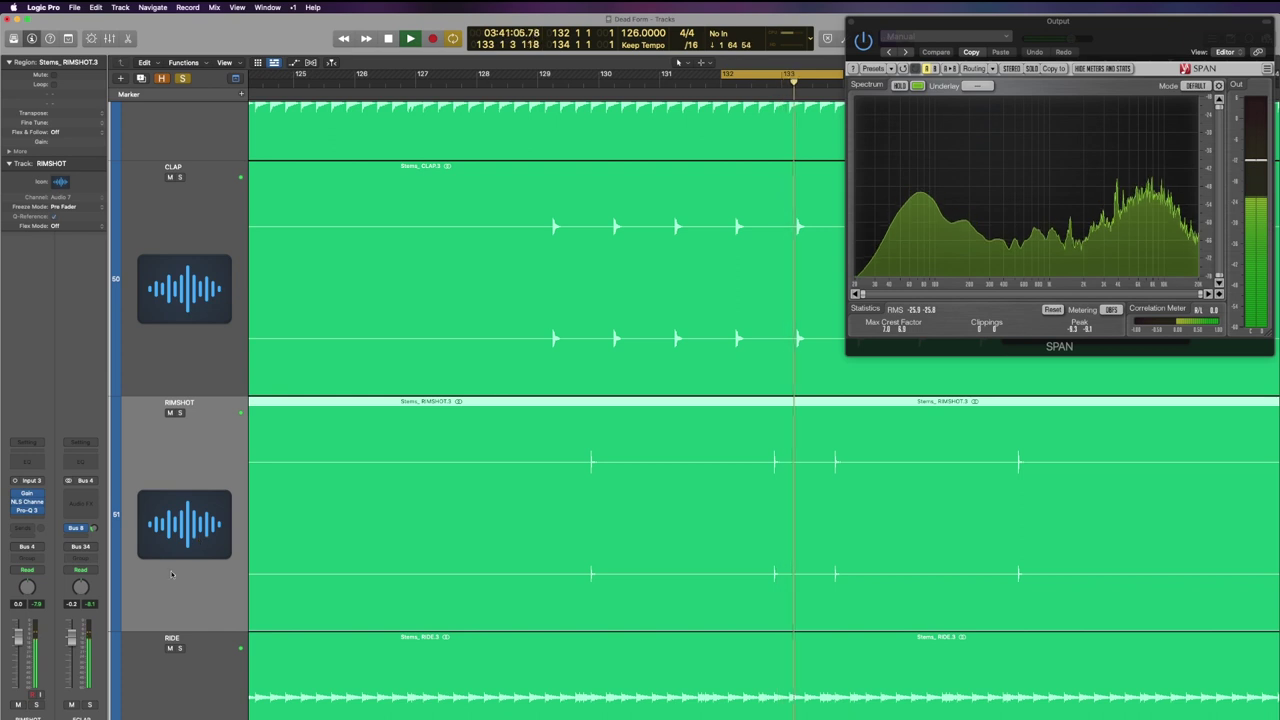
Try a Noise Gate between NLS Channel and Pro-Q 3 on the RIMSHOT track.
{"action": "left_click", "coordinate": [31, 513]}
{"action": "mouse_move", "coordinate": [47, 588]}
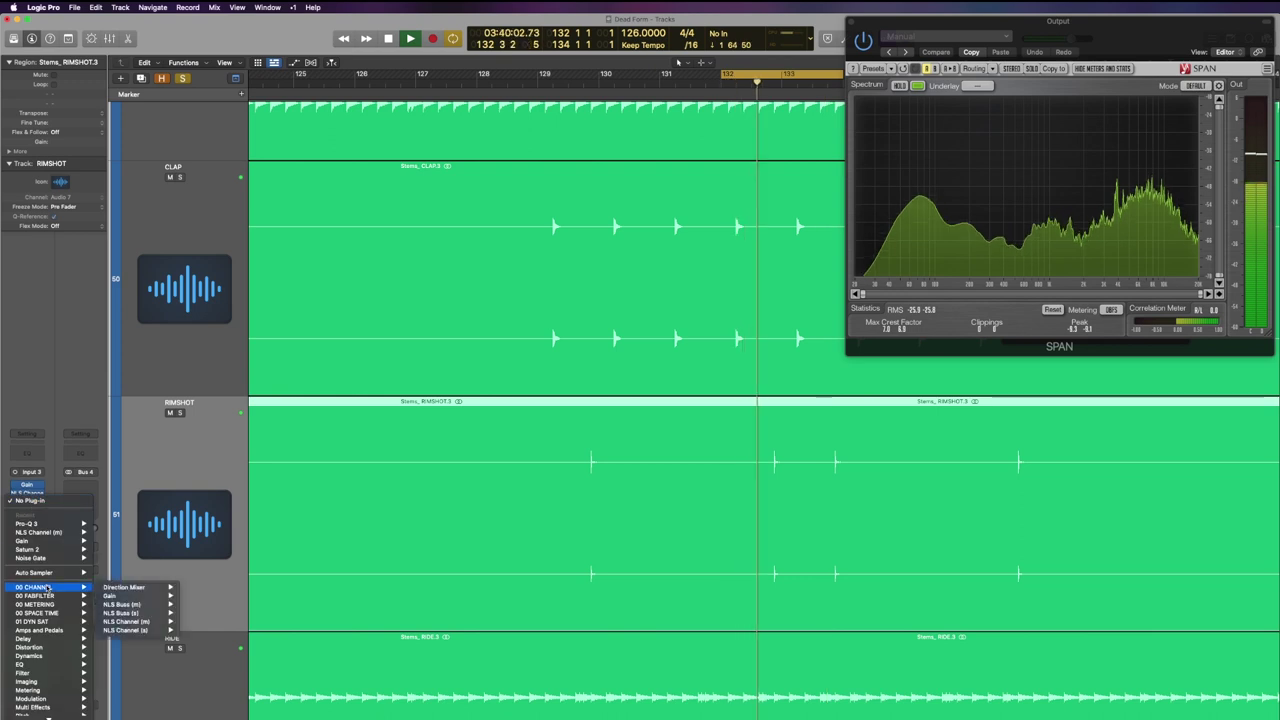
{"action": "mouse_move", "coordinate": [87, 564]}
{"action": "left_click", "coordinate": [127, 559]}
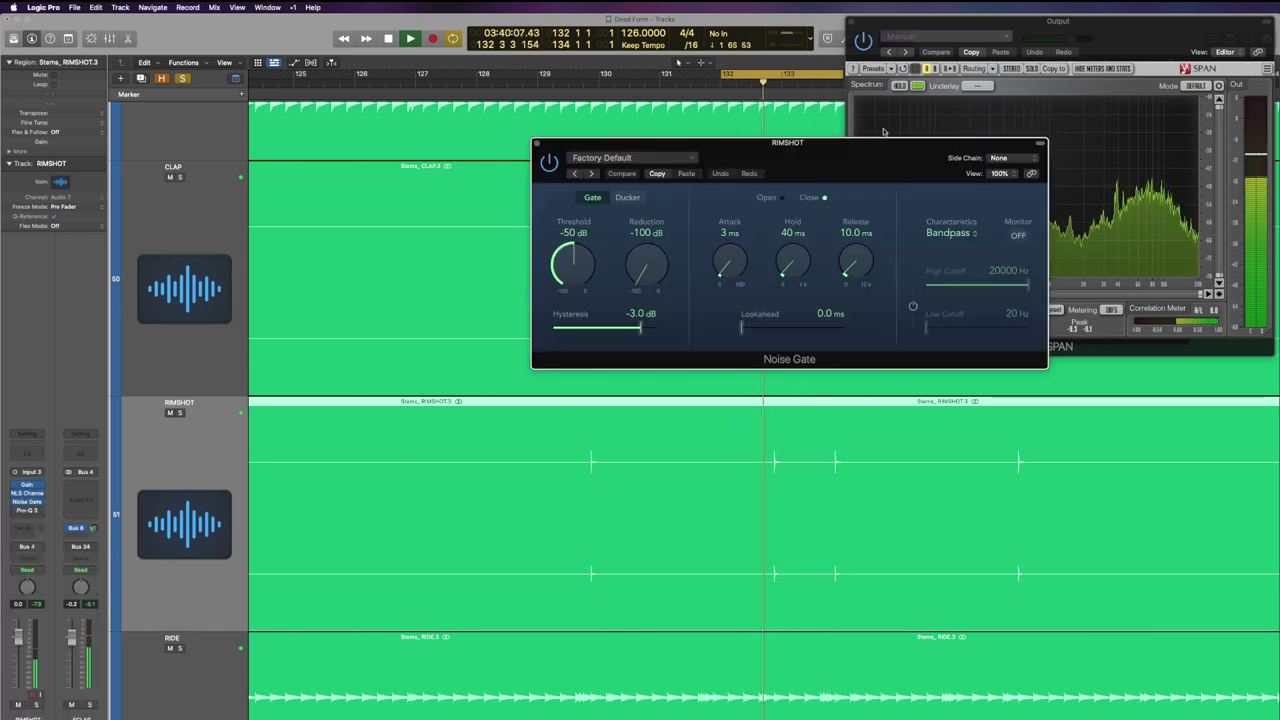
{"action": "left_click_drag", "start_coordinate": [788, 164], "coordinate": [769, 164]}
{"action": "key", "text": "super+w"}
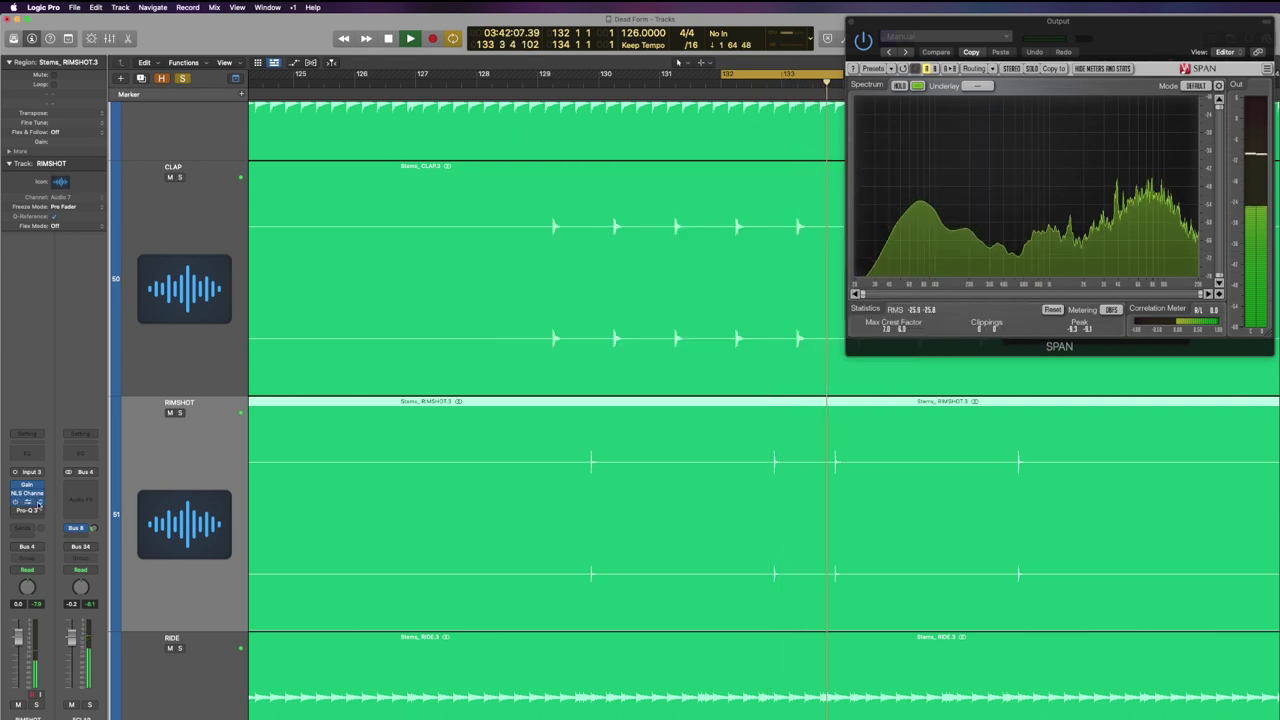
Replace the RIMSHOT track's Noise Gate with a VC 160 compressor and raise its dry level.
{"action": "left_click", "coordinate": [38, 503]}
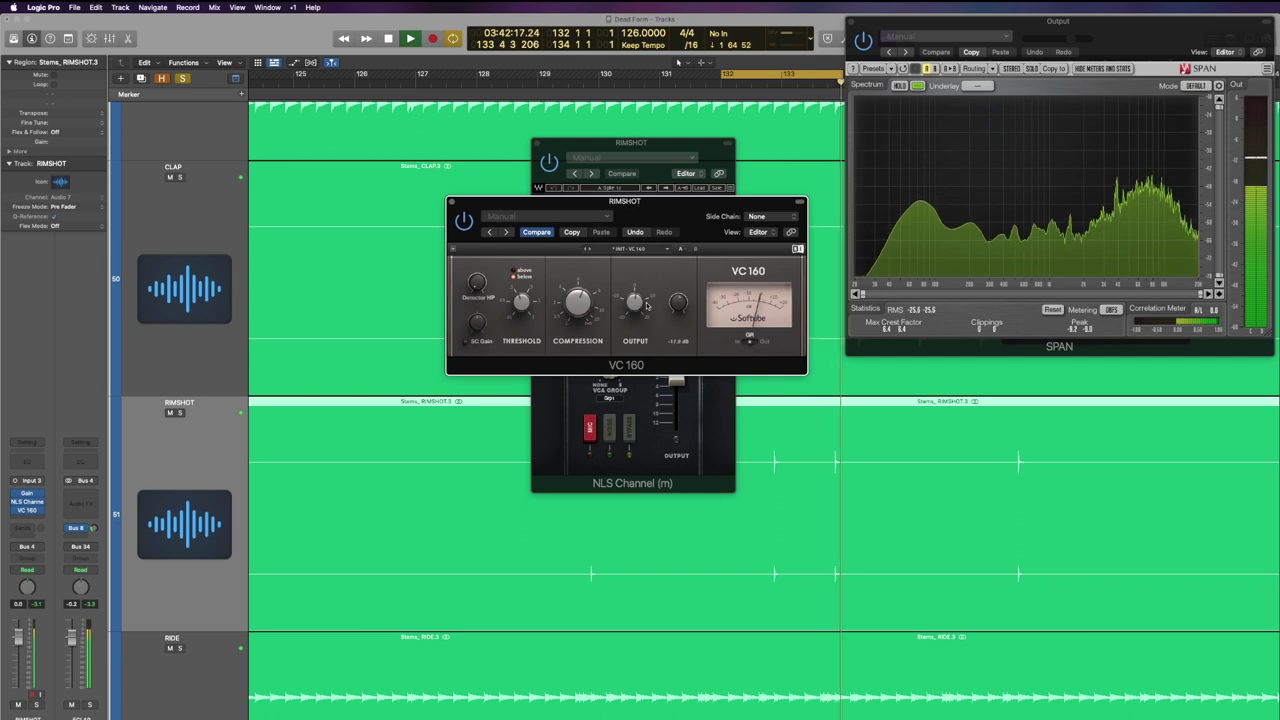
{"action": "left_click_drag", "start_coordinate": [676, 306], "coordinate": [676, 290]}
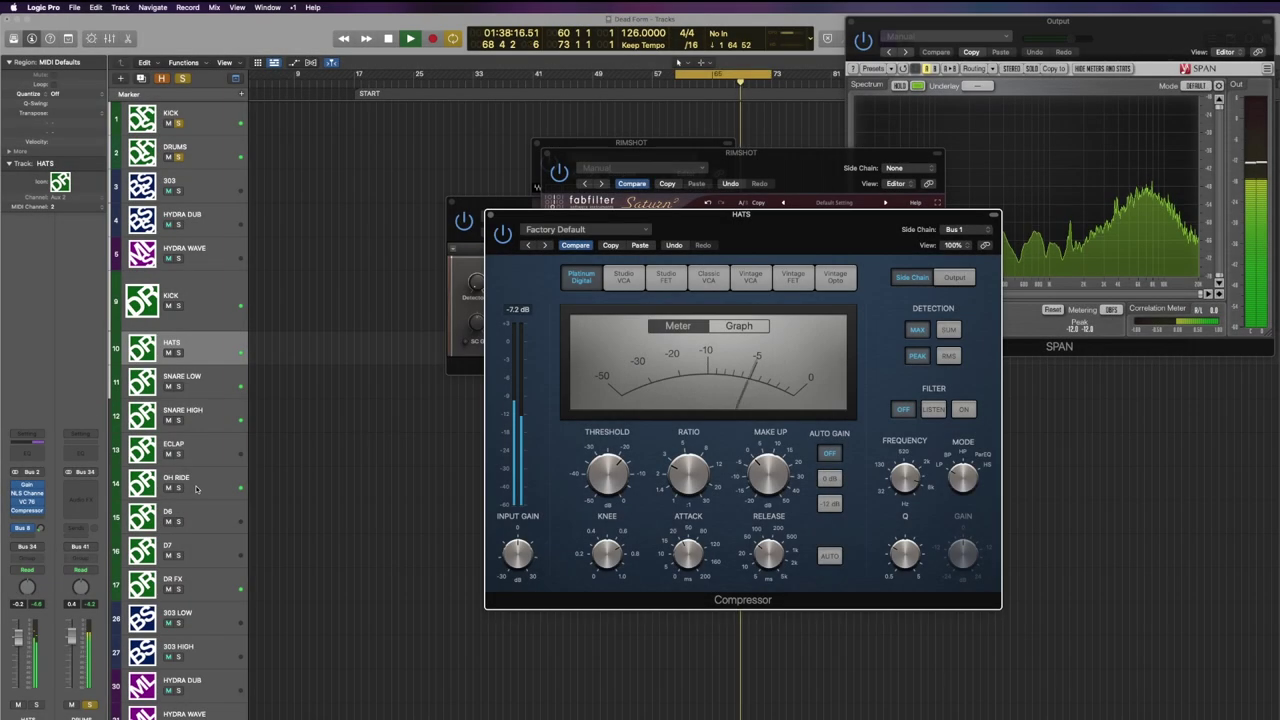
Insert a Compressor after VC 76 on the OH RIDE bus.
{"action": "left_click", "coordinate": [200, 482]}
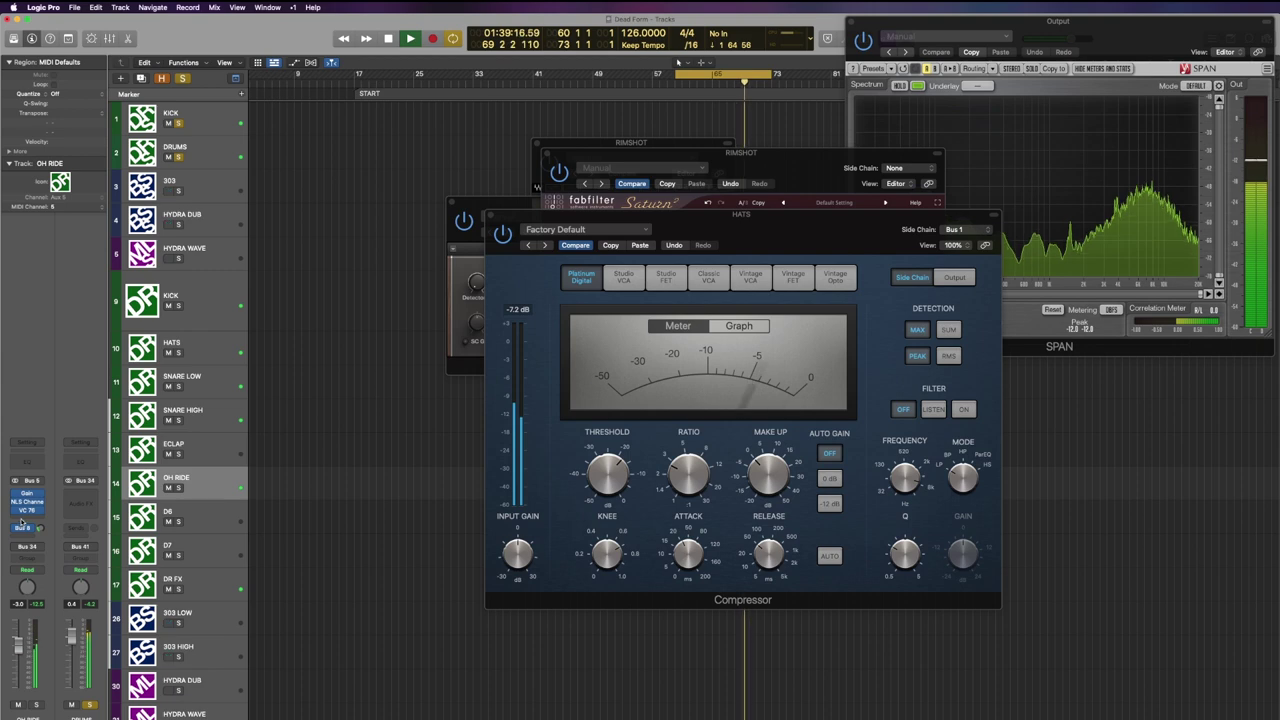
{"action": "left_click", "coordinate": [26, 516]}
{"action": "mouse_move", "coordinate": [44, 605]}
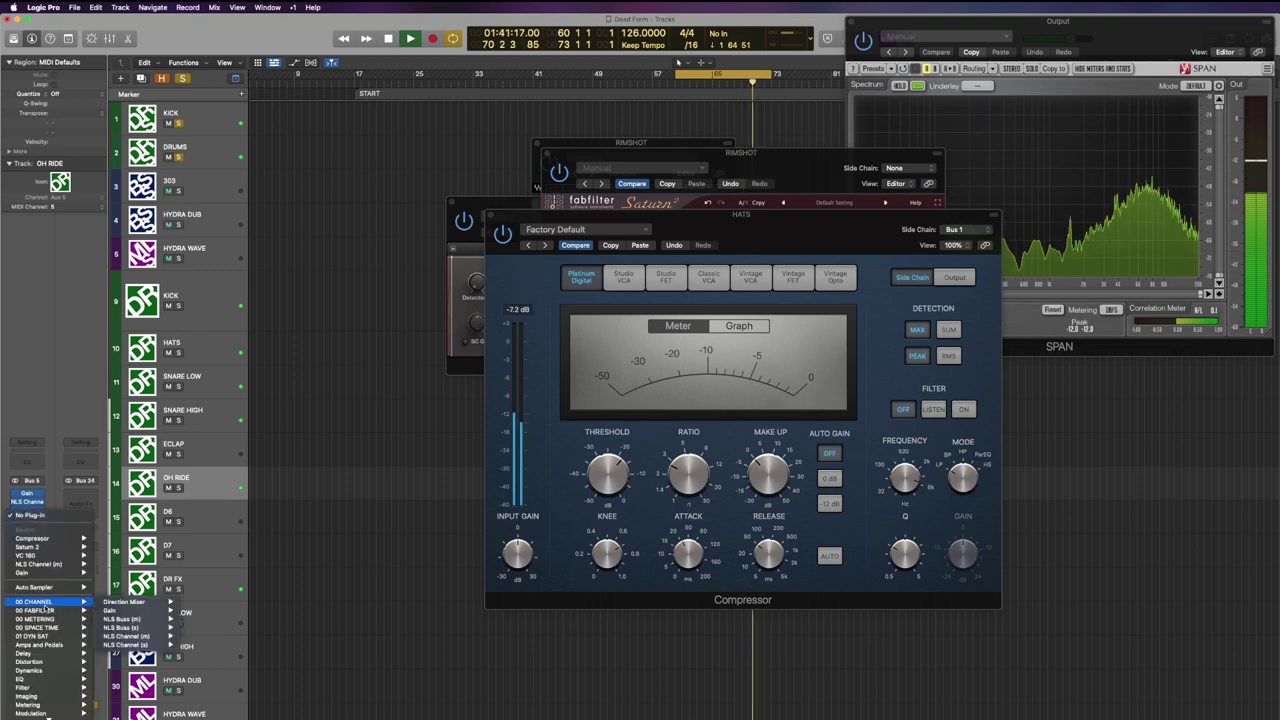
{"action": "mouse_move", "coordinate": [40, 538]}
{"action": "left_click", "coordinate": [118, 540]}
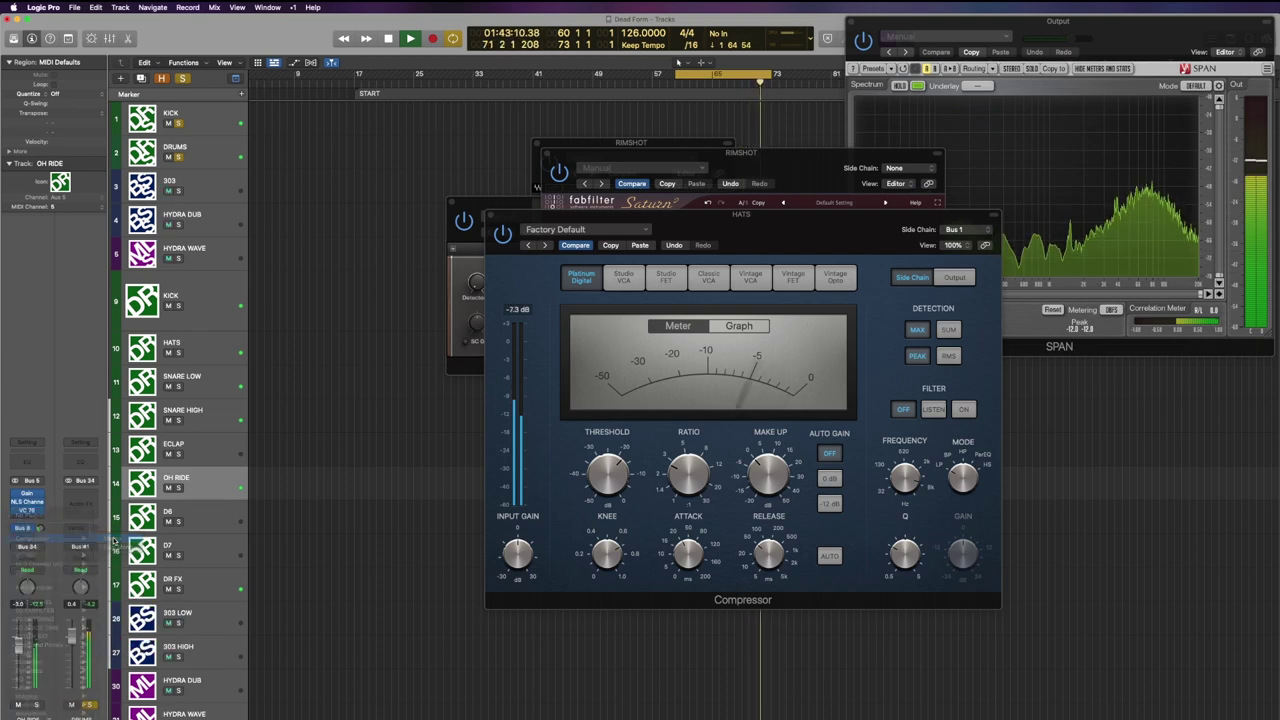
Paste the copied HATS Compressor settings into the OH RIDE Compressor.
{"action": "left_click_drag", "start_coordinate": [849, 180], "coordinate": [1279, 222]}
{"action": "left_click_drag", "start_coordinate": [822, 231], "coordinate": [537, 251]}
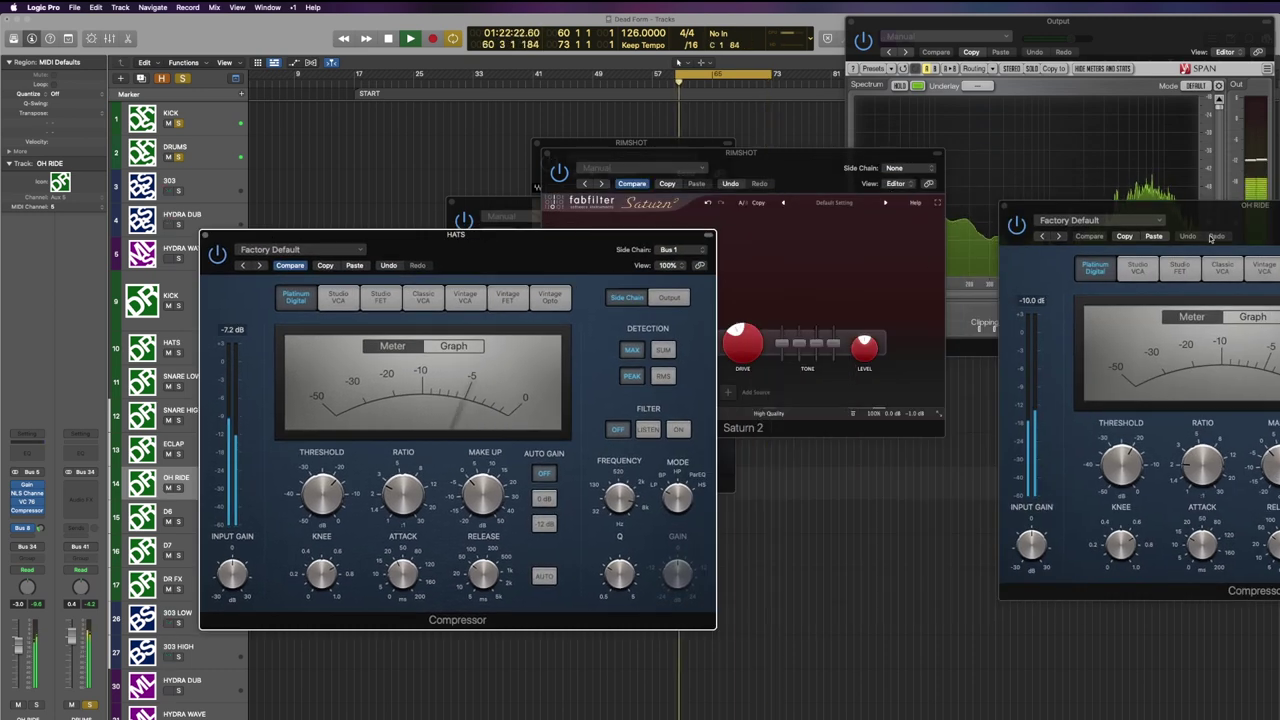
{"action": "left_click", "coordinate": [1155, 236]}
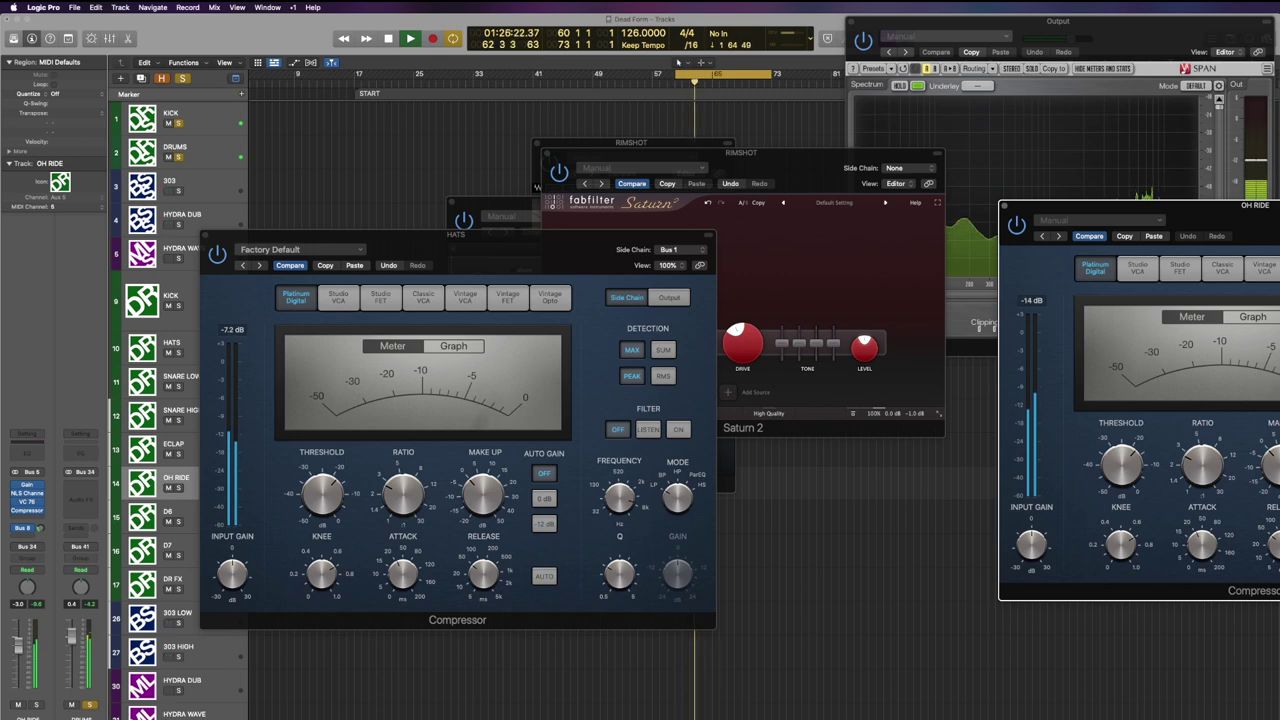
{"action": "mouse_move", "coordinate": [1119, 470]}
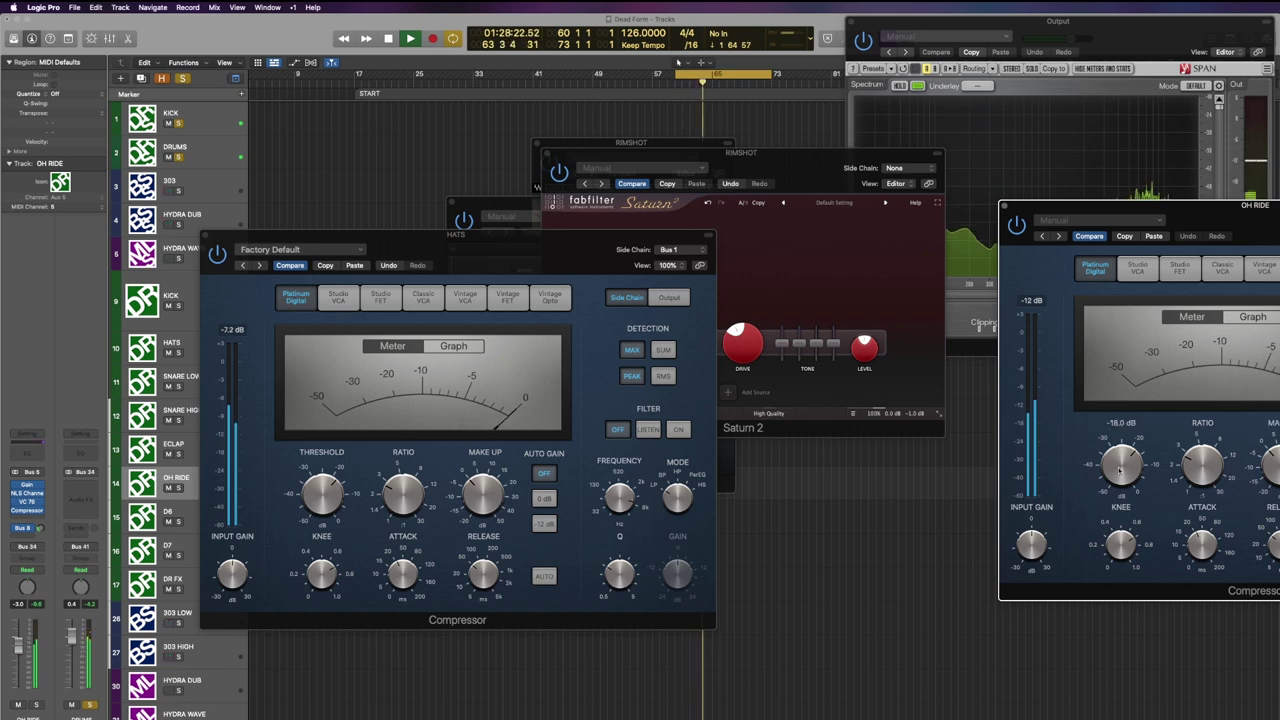
Check the HATS Compressor's attack and threshold, and close the RIMSHOT, HATS and OH RIDE plug-in windows.
{"action": "left_click", "coordinate": [409, 566]}
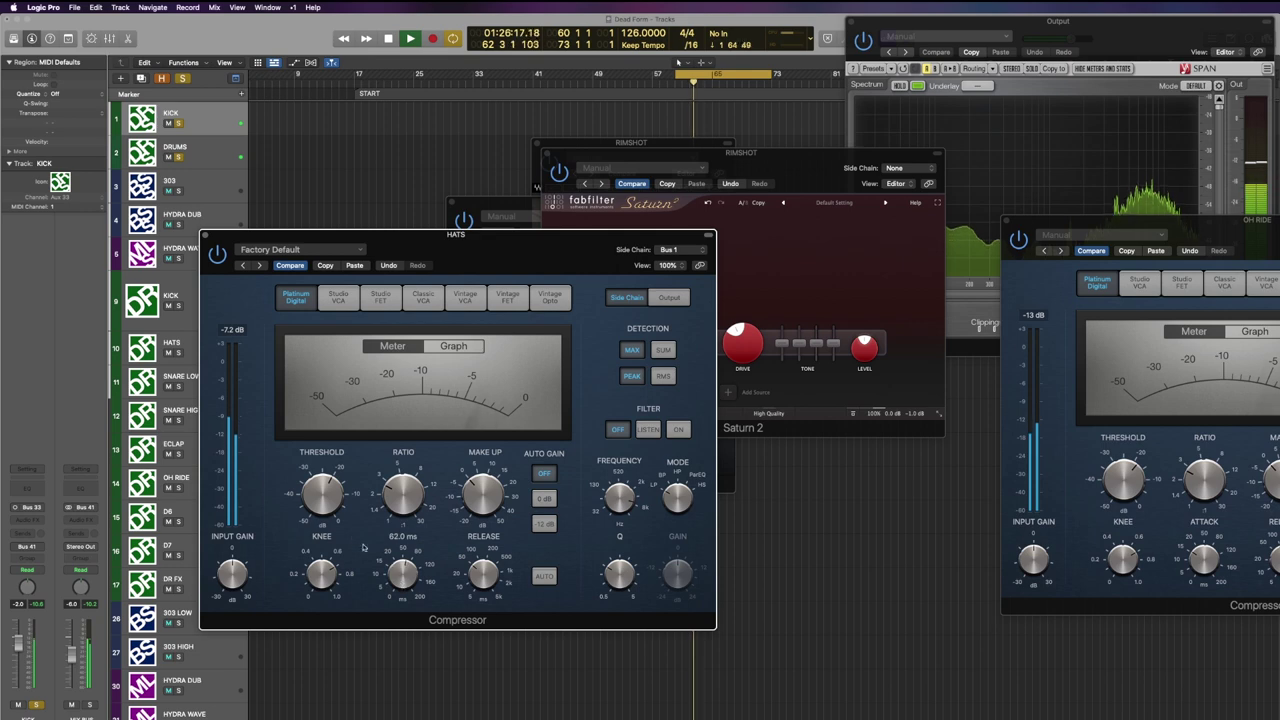
{"action": "left_click", "coordinate": [318, 498]}
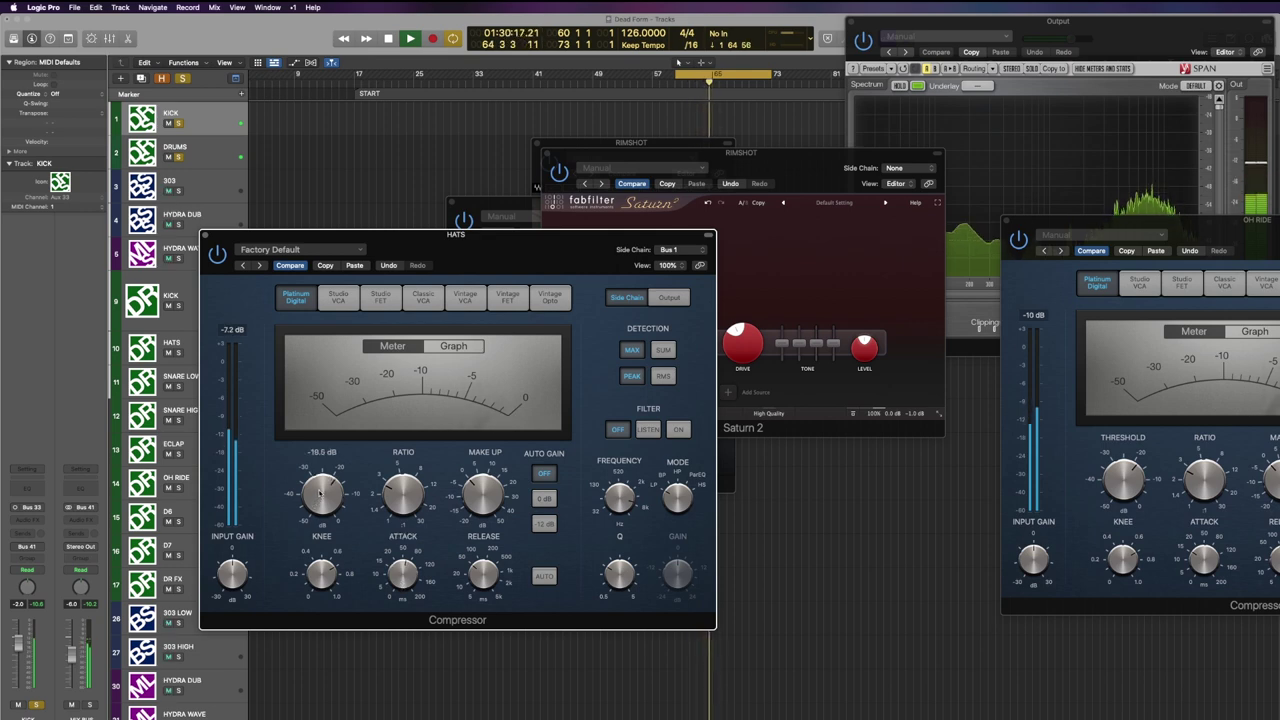
{"action": "left_click", "coordinate": [817, 166]}
{"action": "key", "text": "super+w"}
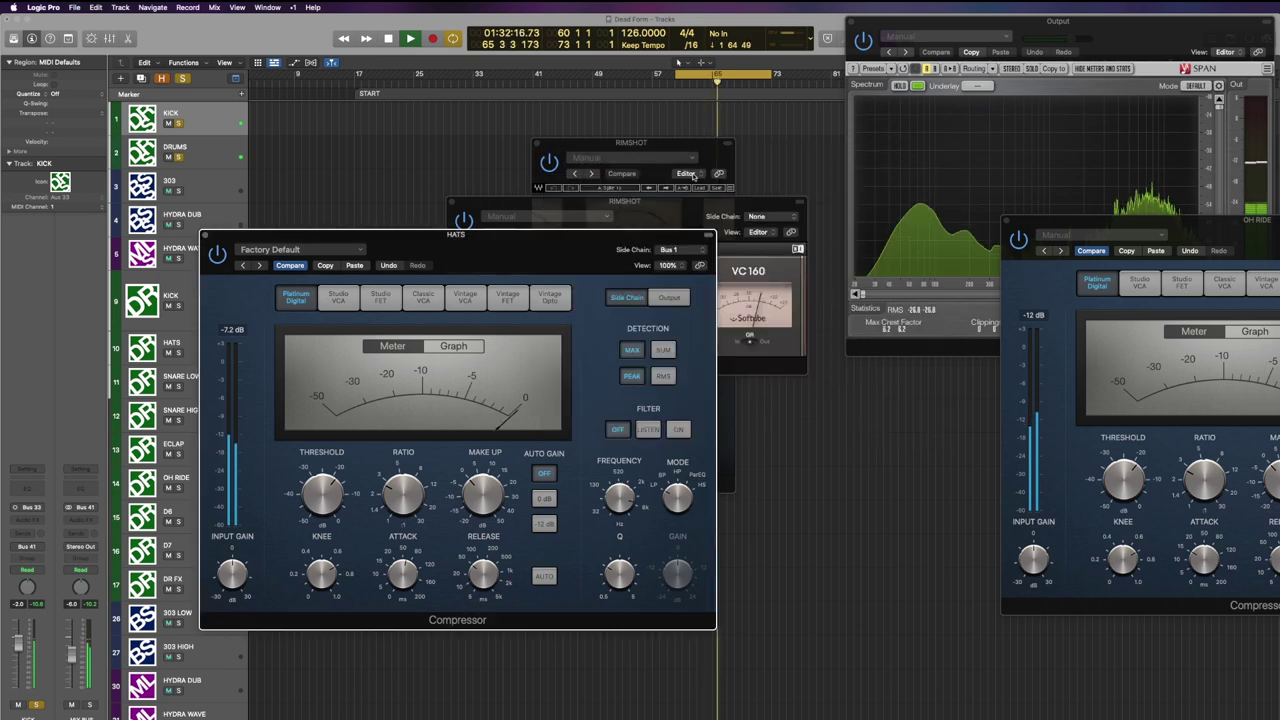
{"action": "left_click", "coordinate": [678, 152]}
{"action": "key", "text": "super+w"}
{"action": "left_click", "coordinate": [751, 214]}
{"action": "key", "text": "super+w"}
{"action": "left_click_drag", "start_coordinate": [539, 249], "coordinate": [773, 278]}
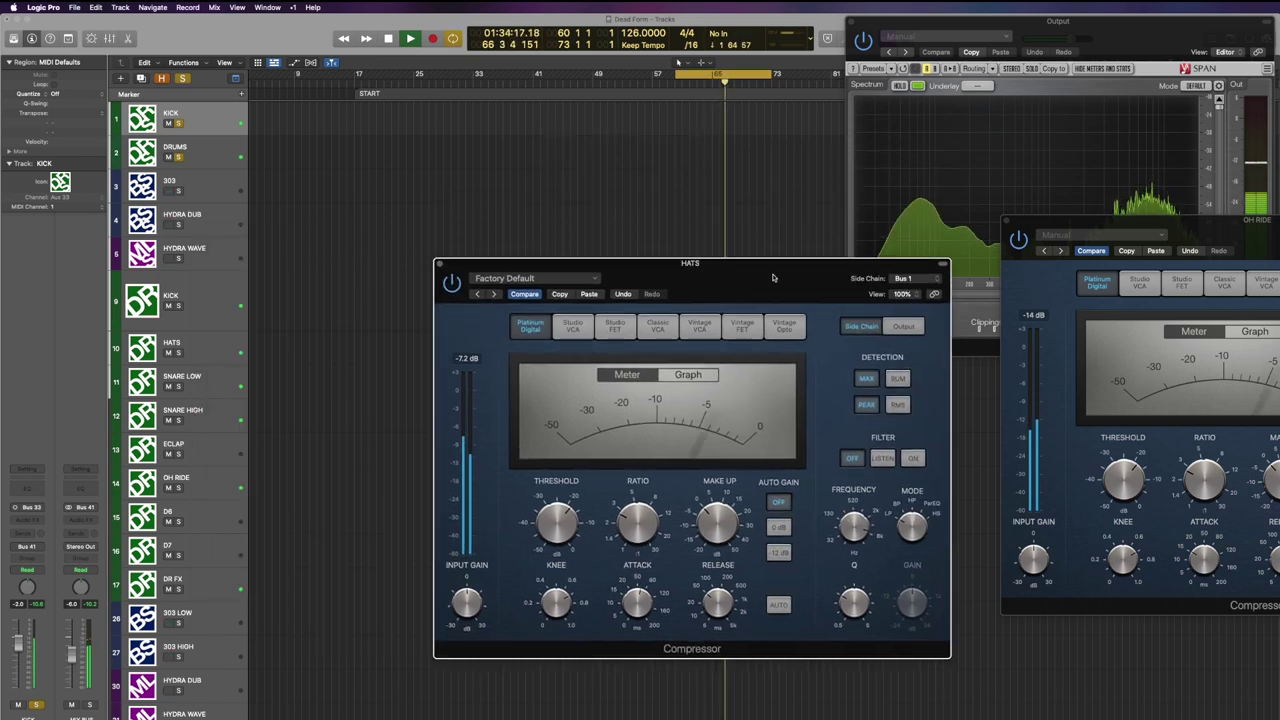
{"action": "key", "text": "super+w"}
{"action": "key", "text": "super+w"}
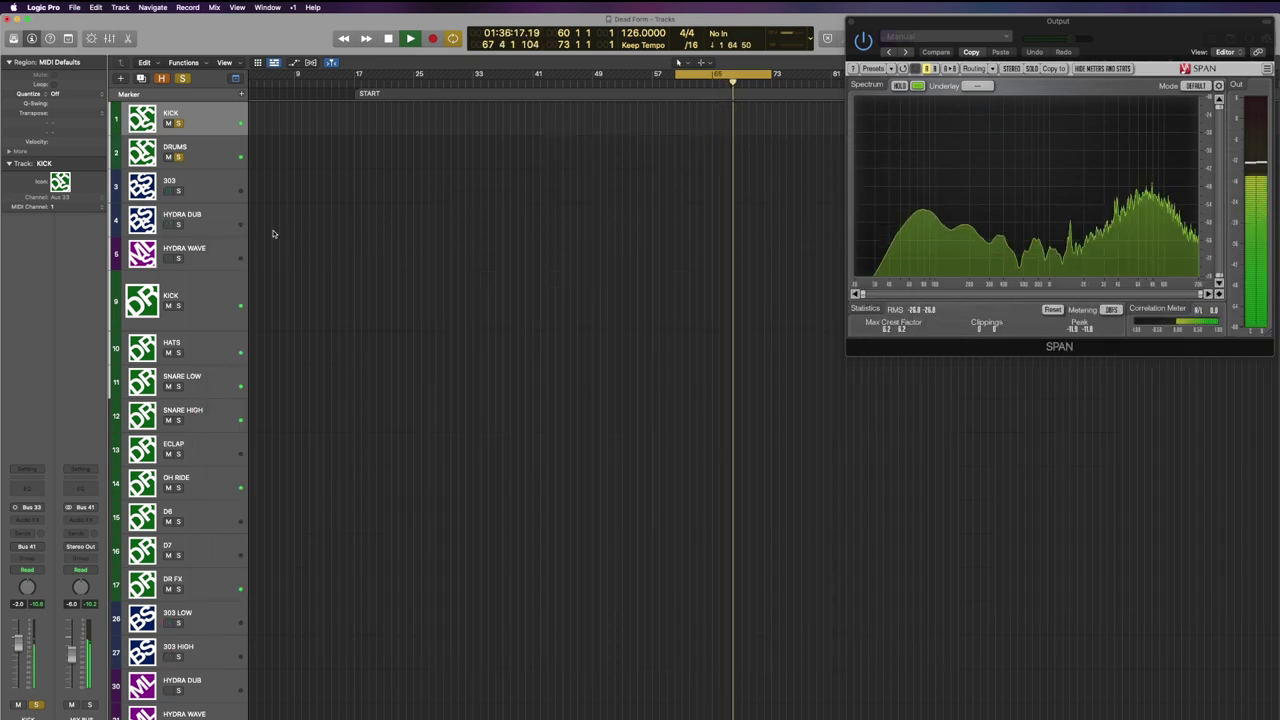
Insert a Compressor on the DRUMS bus and set its side-chain source to Bus 1.
{"action": "left_click", "coordinate": [205, 155]}
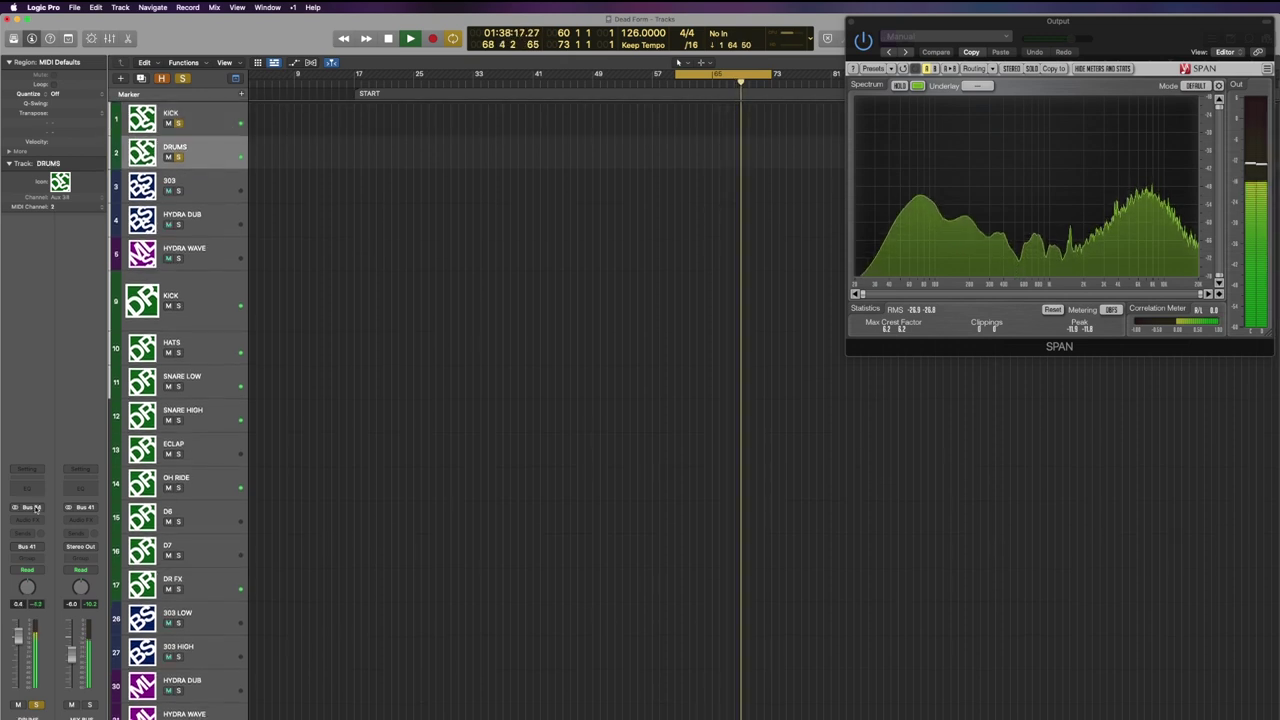
{"action": "left_click", "coordinate": [34, 520]}
{"action": "left_click", "coordinate": [1032, 159]}
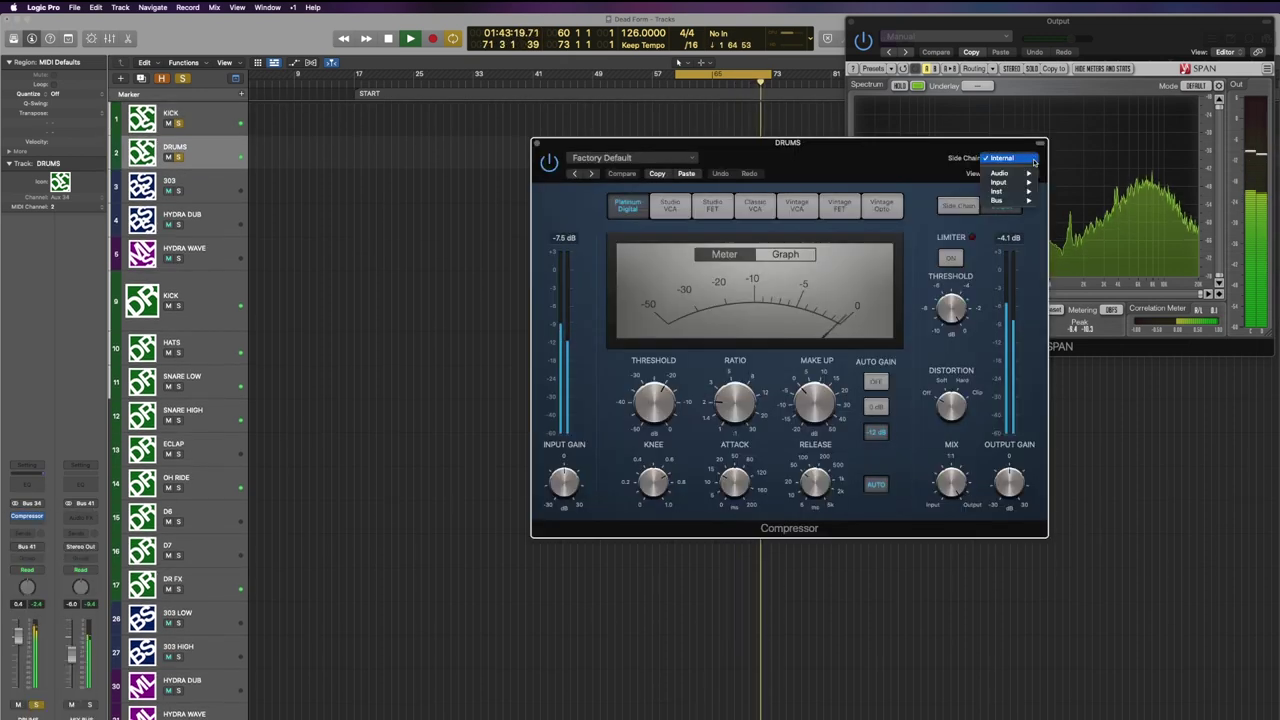
{"action": "mouse_move", "coordinate": [1020, 200]}
{"action": "left_click", "coordinate": [1078, 203]}
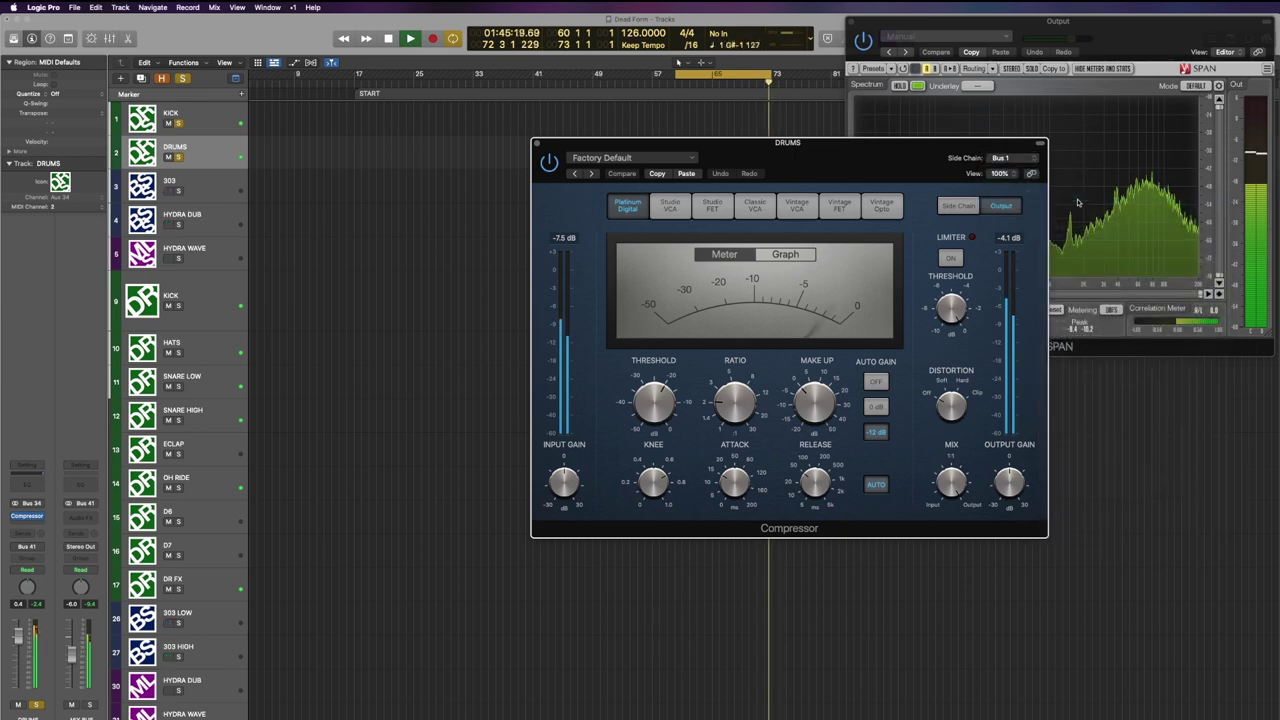
Configure the DRUMS Compressor as Studio FET with Auto Gain and auto release off and a lowered threshold.
{"action": "left_click", "coordinate": [958, 205]}
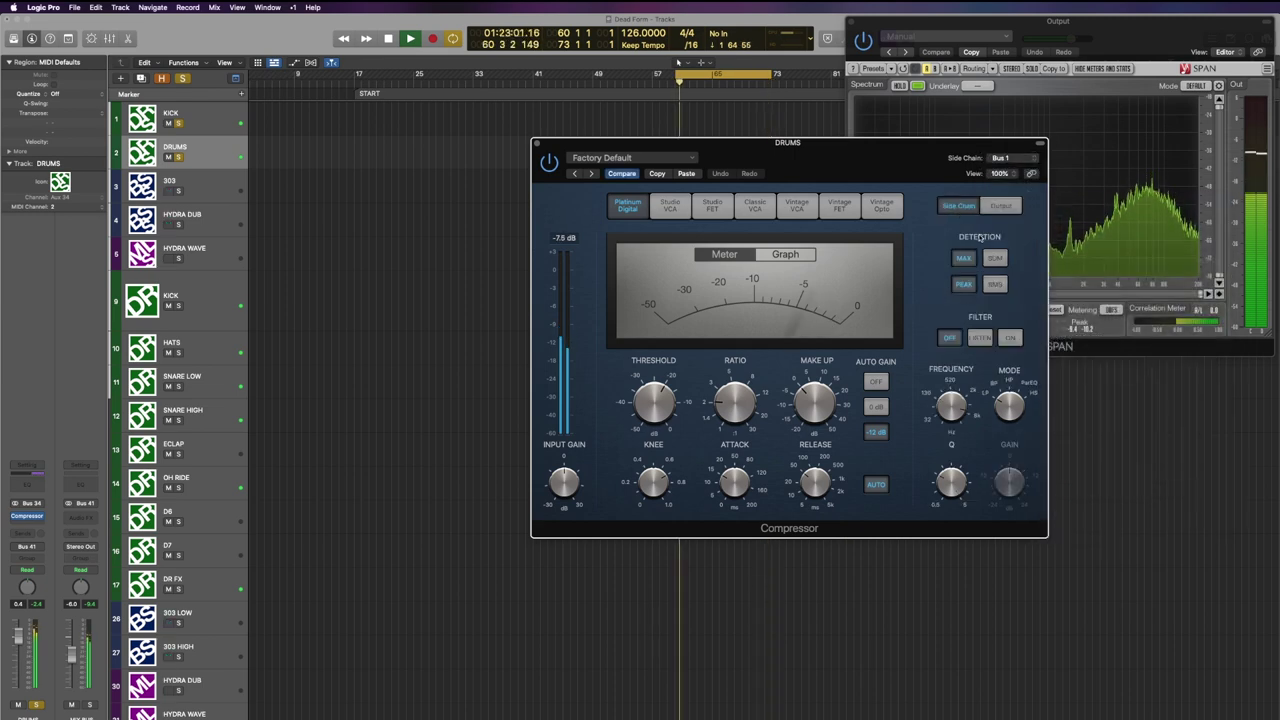
{"action": "left_click", "coordinate": [876, 381]}
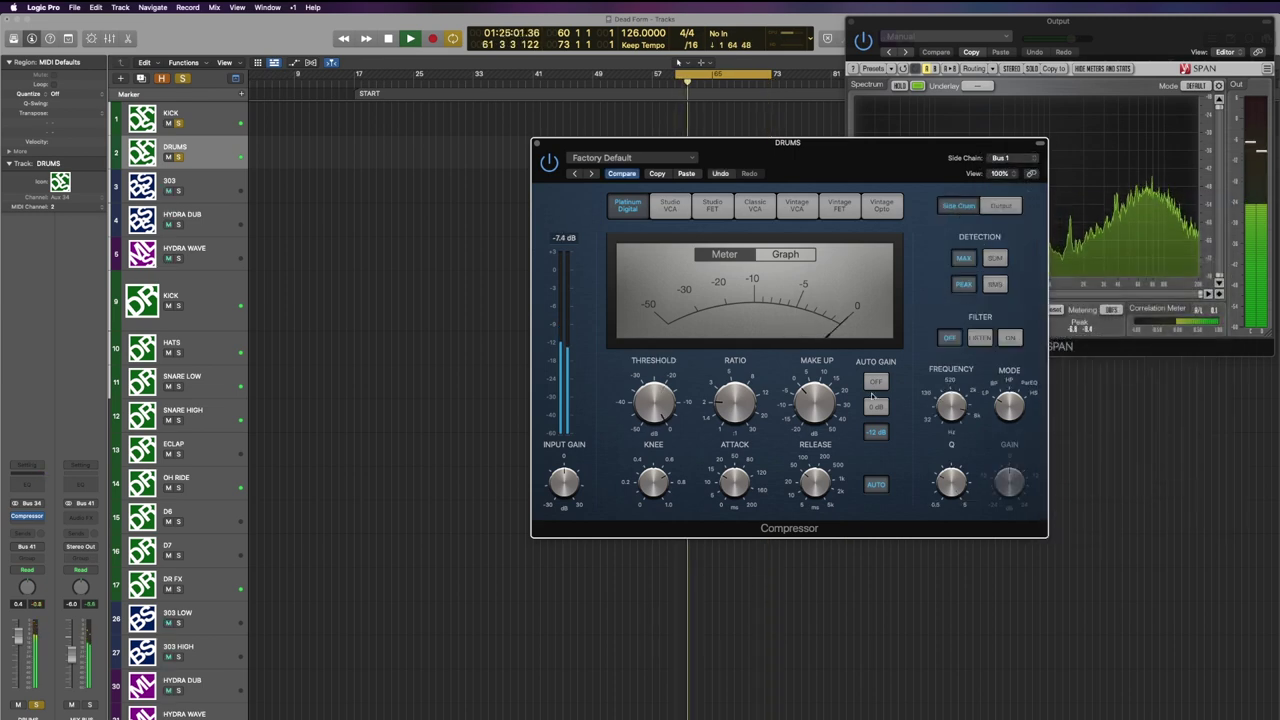
{"action": "left_click", "coordinate": [876, 484]}
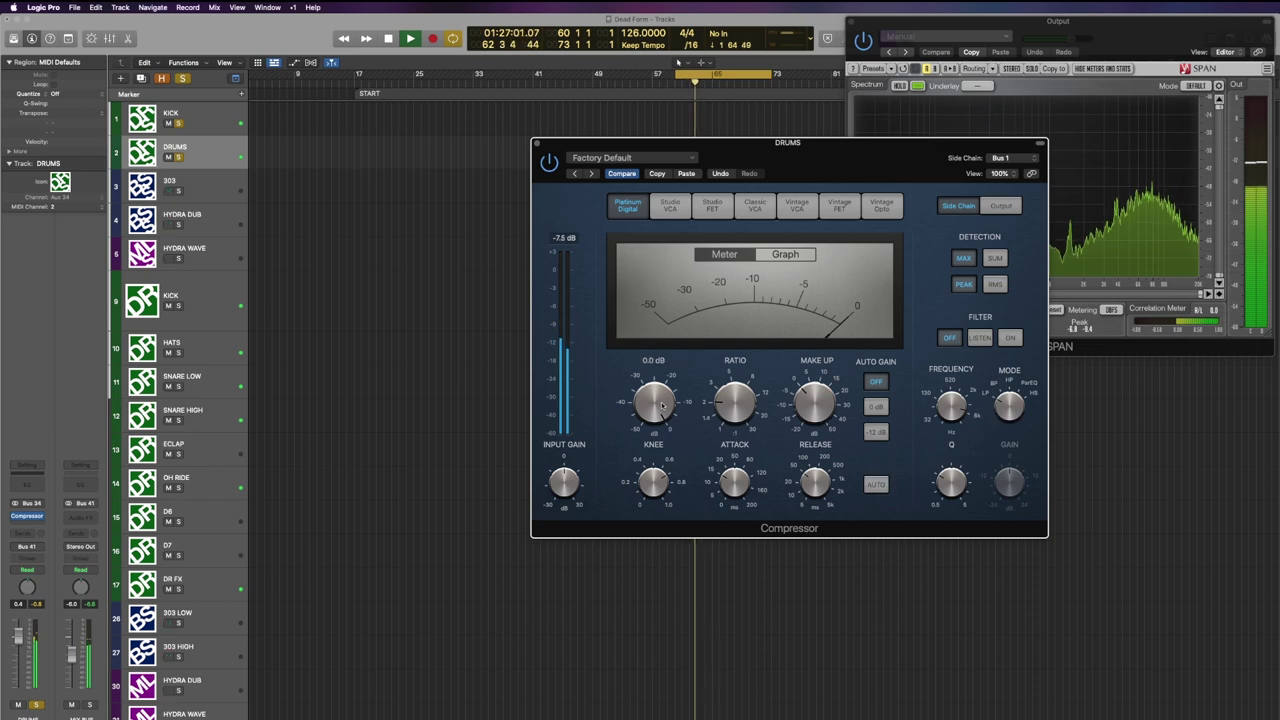
{"action": "mouse_move", "coordinate": [741, 484]}
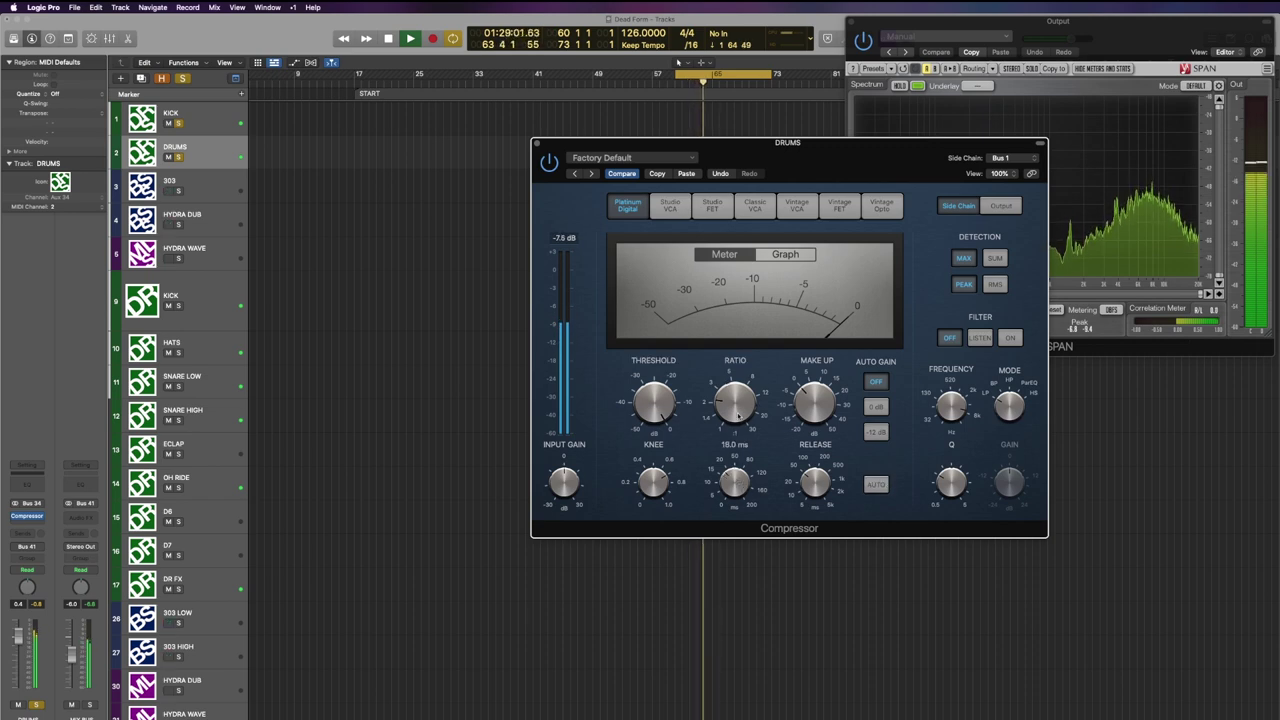
{"action": "left_click_drag", "start_coordinate": [667, 404], "coordinate": [664, 444]}
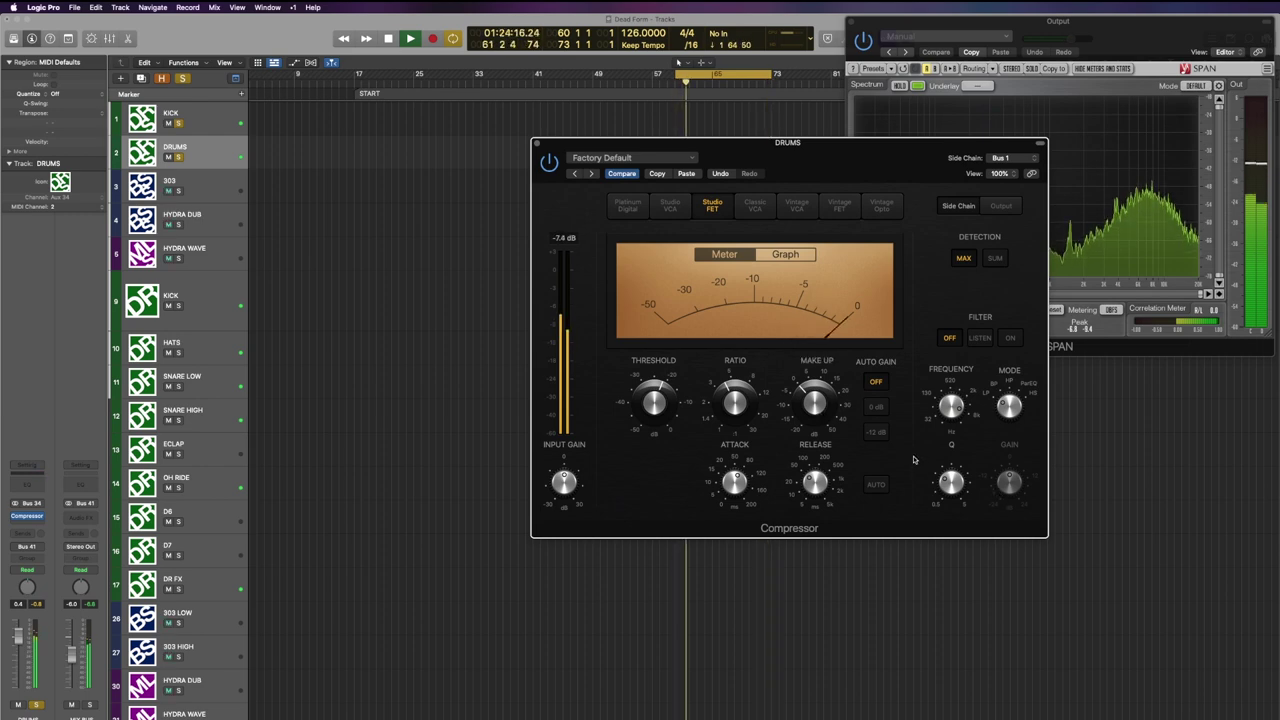
Set the DRUMS Compressor's output mix to about 50%.
{"action": "left_click", "coordinate": [998, 206]}
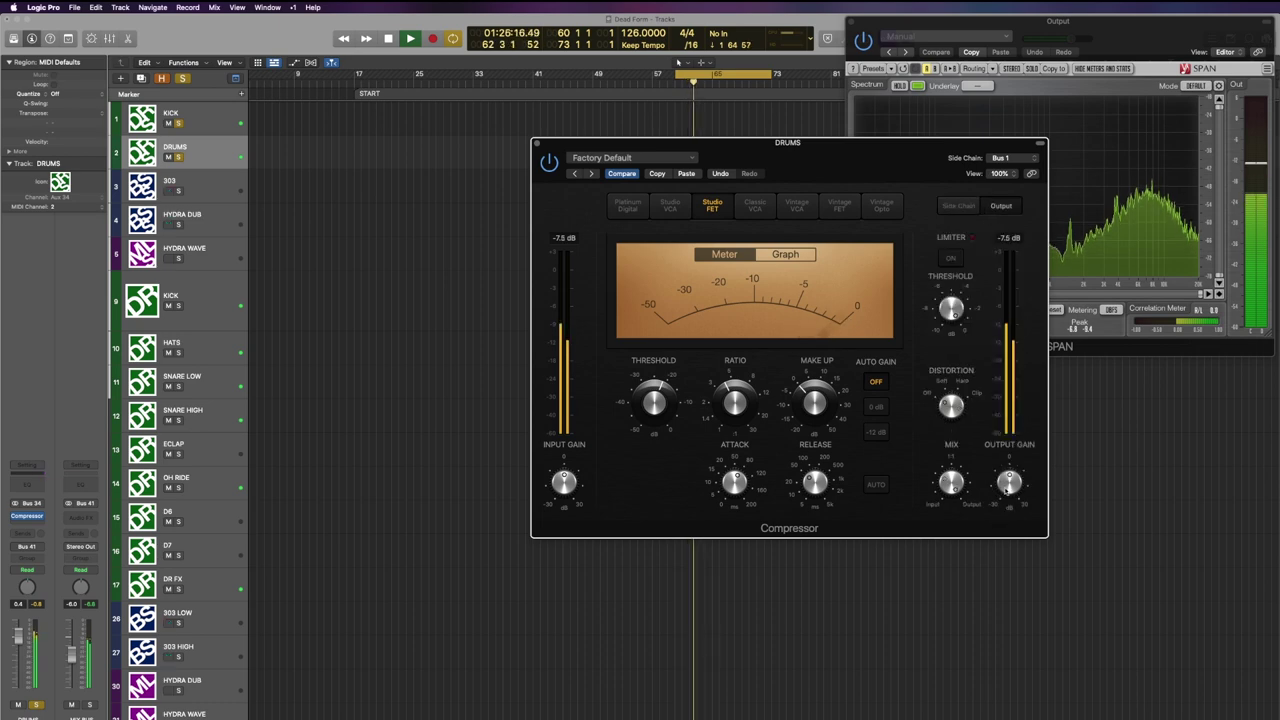
{"action": "left_click_drag", "start_coordinate": [951, 480], "coordinate": [955, 532]}
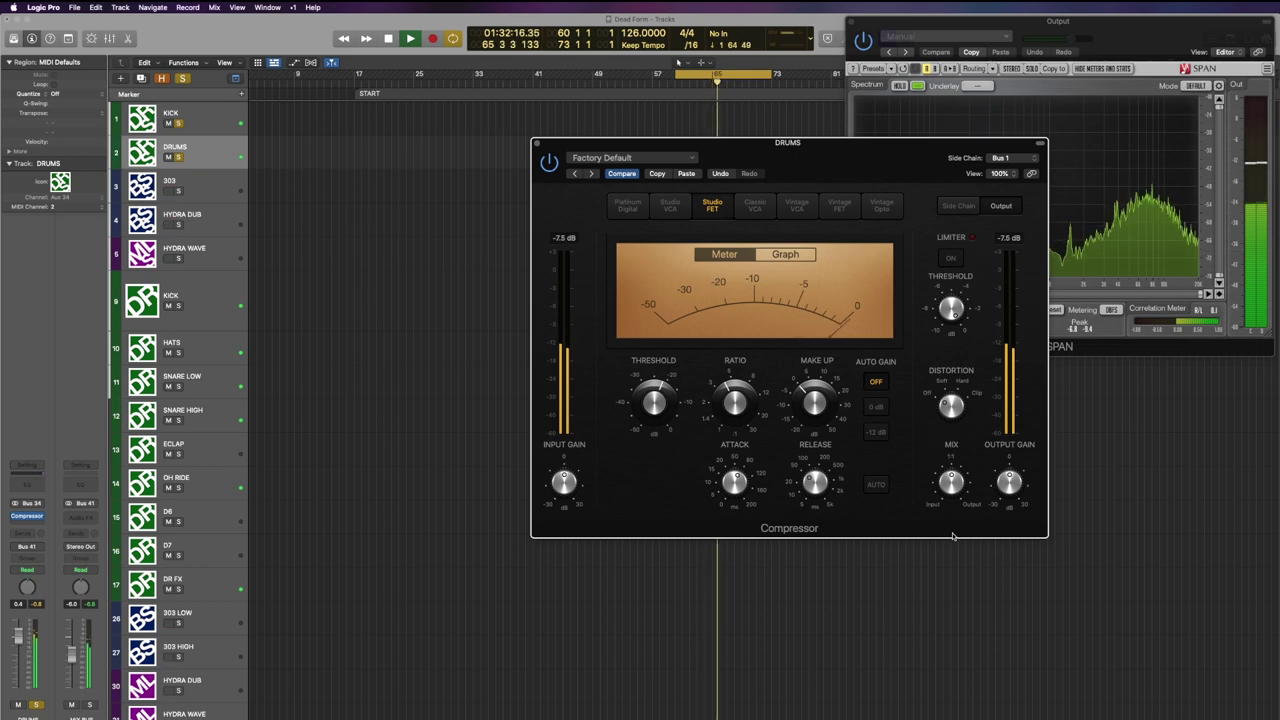
{"action": "mouse_move", "coordinate": [950, 484]}
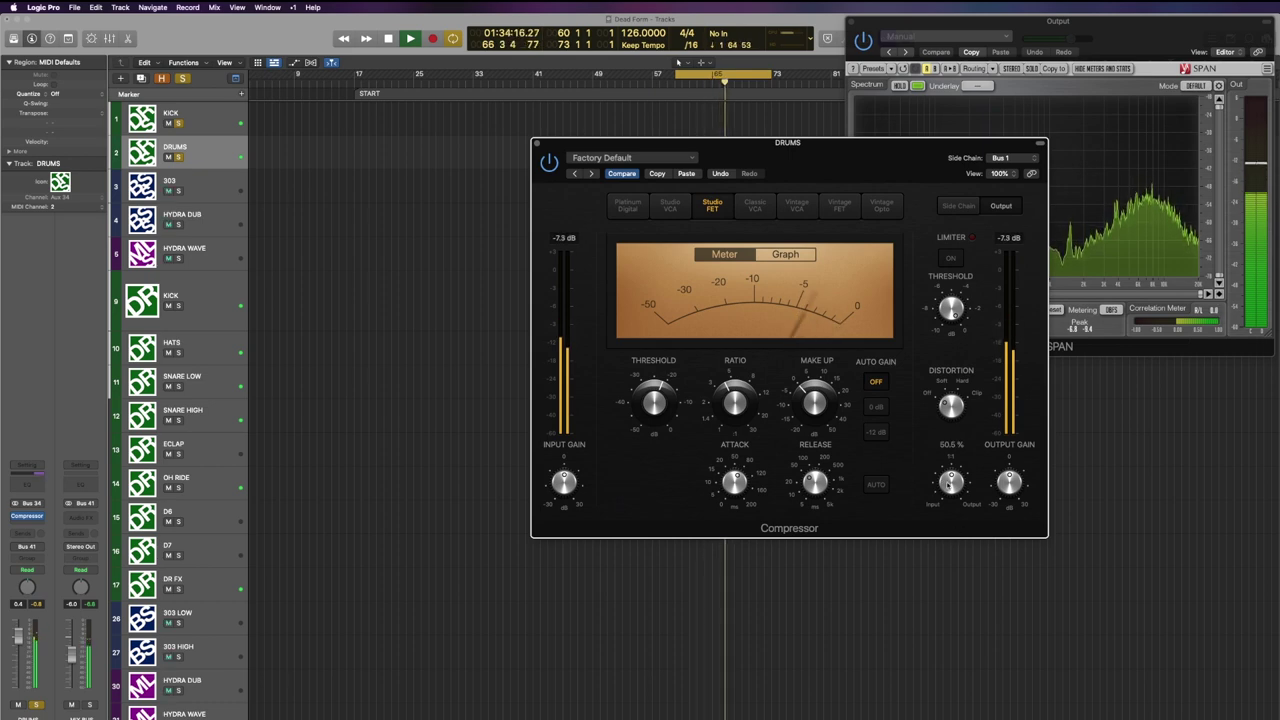
{"action": "left_click_drag", "start_coordinate": [948, 484], "coordinate": [950, 483]}
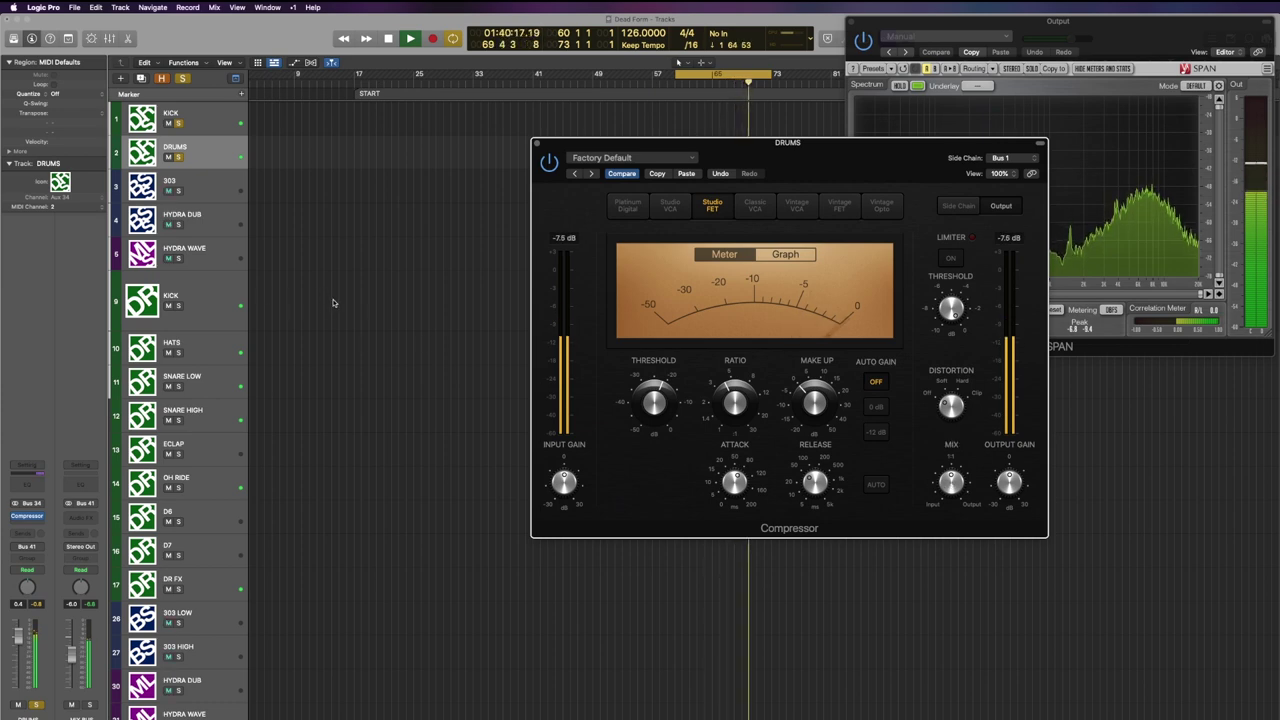
Hide the plug-in windows, extend the cycle range to bars 57–73 and solo the 303 bus.
{"action": "left_click", "coordinate": [198, 181]}
{"action": "key", "text": "v"}
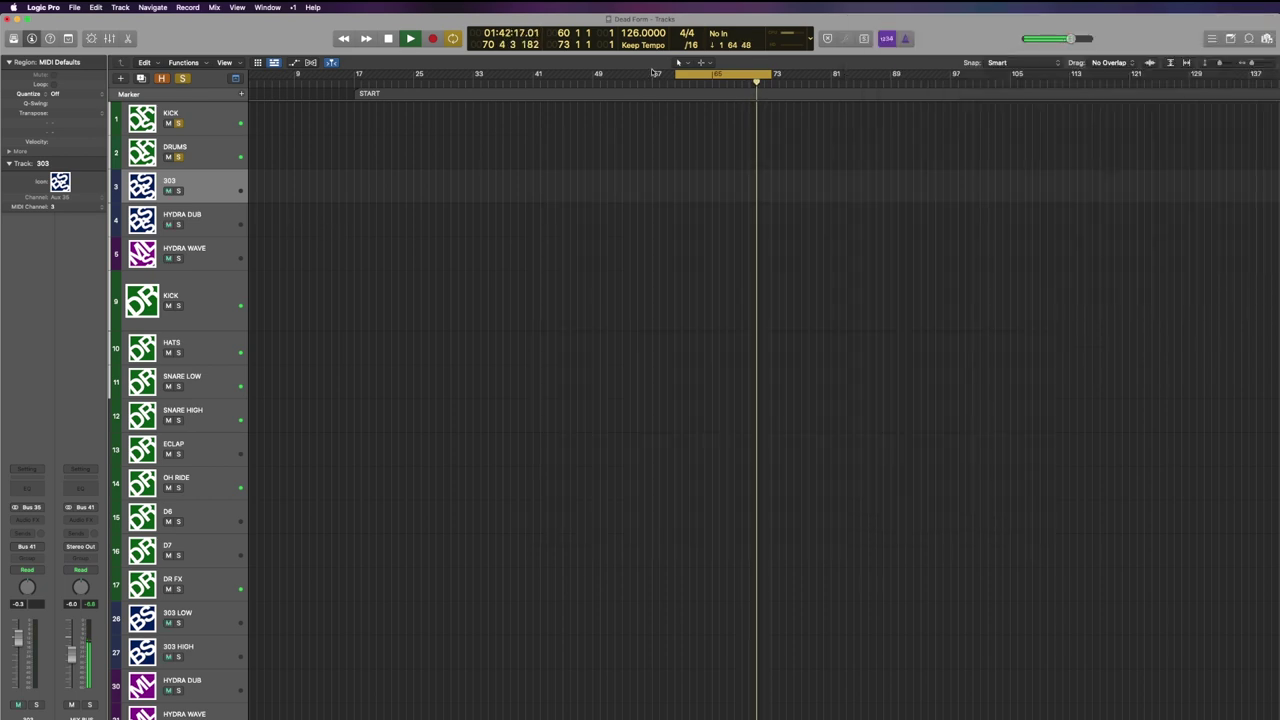
{"action": "left_click_drag", "start_coordinate": [653, 76], "coordinate": [771, 82]}
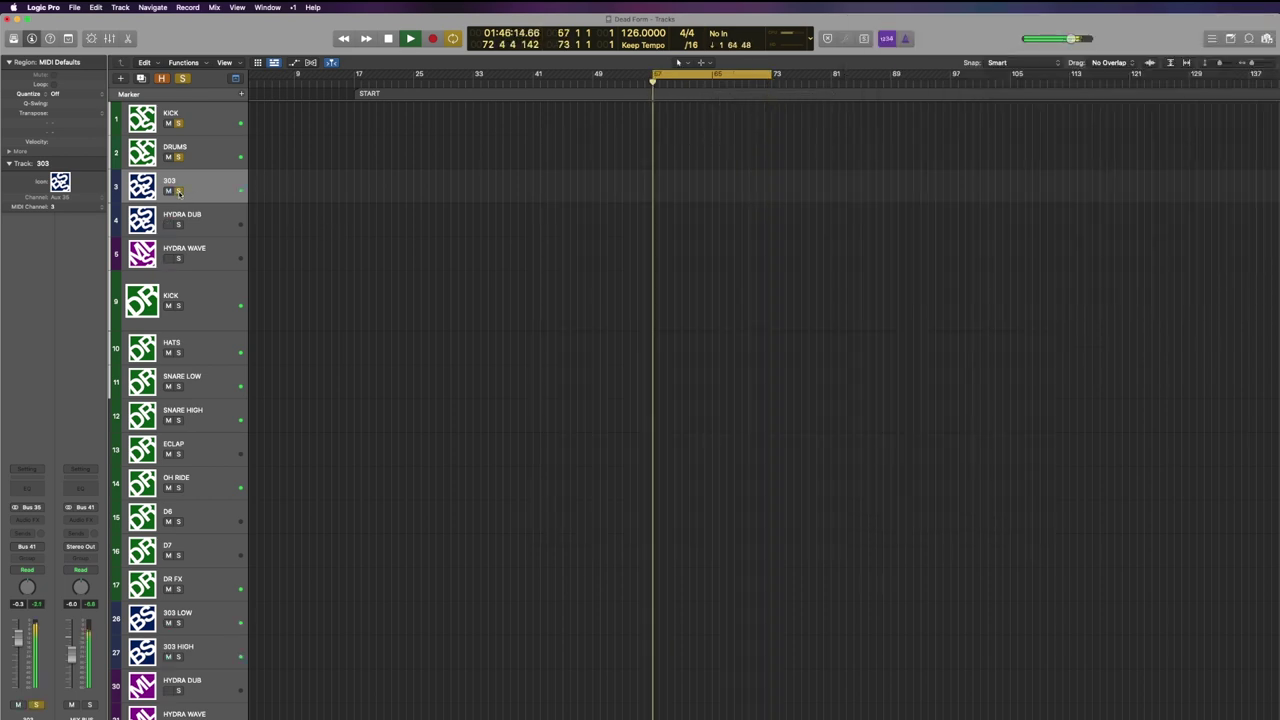
Set the 303 bus's volume fader to -6 dB.
{"action": "double_click", "coordinate": [18, 604]}
{"action": "type", "text": "-6"}
{"action": "key", "text": "Return"}
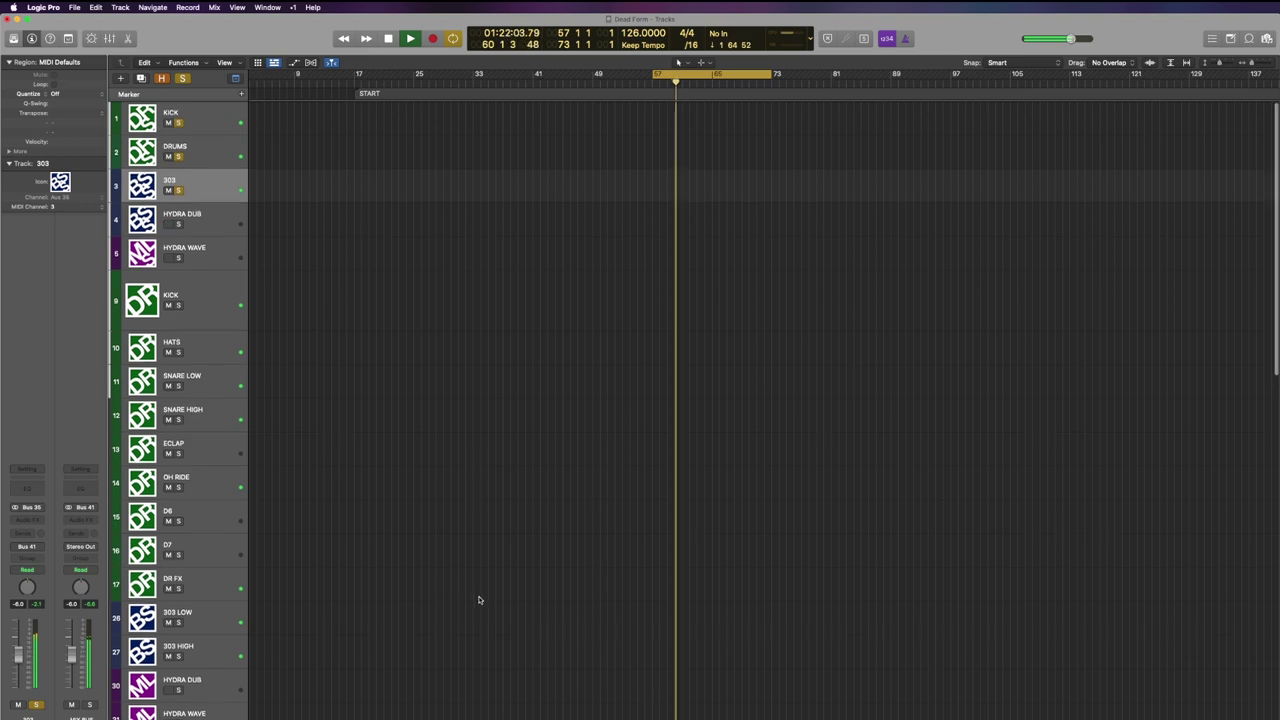
Select the 303_LOW audio track and restart playback with the KICK and 303 LOW buses soloed.
{"action": "scroll", "coordinate": [479, 600], "scroll_direction": "down", "scroll_amount": 15}
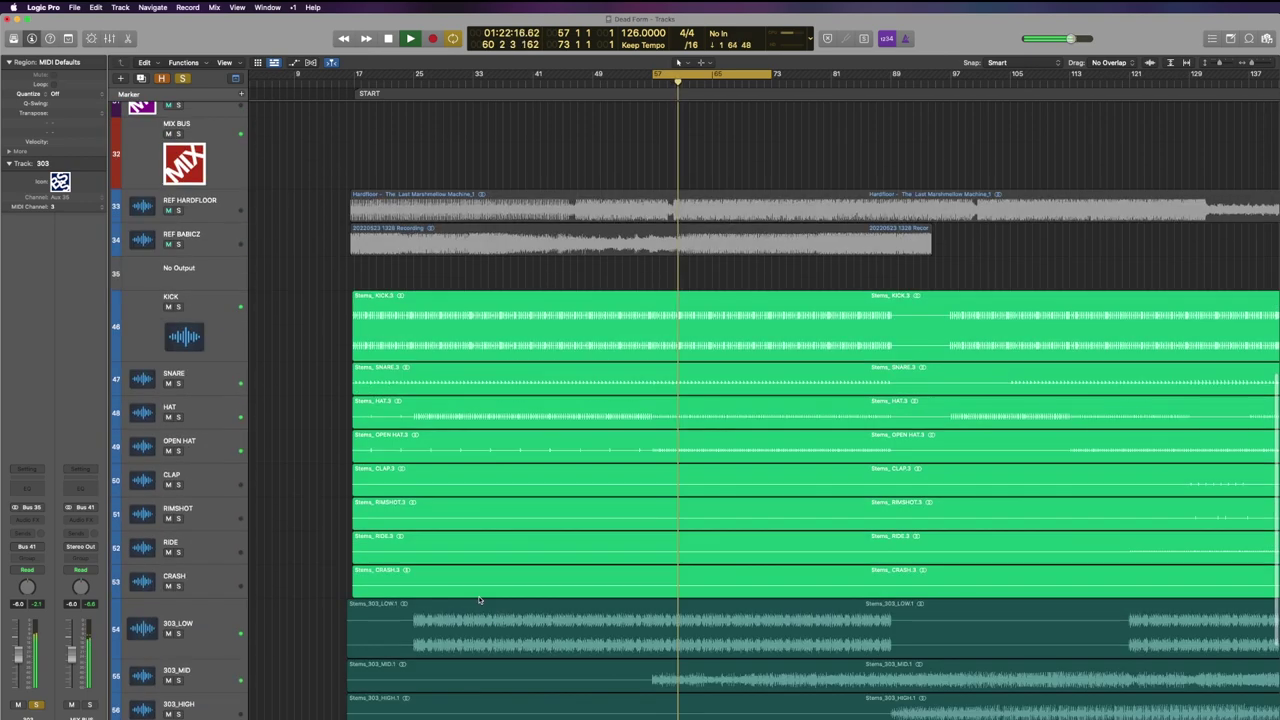
{"action": "scroll", "coordinate": [474, 473], "scroll_direction": "down", "scroll_amount": 5}
{"action": "left_click", "coordinate": [473, 470]}
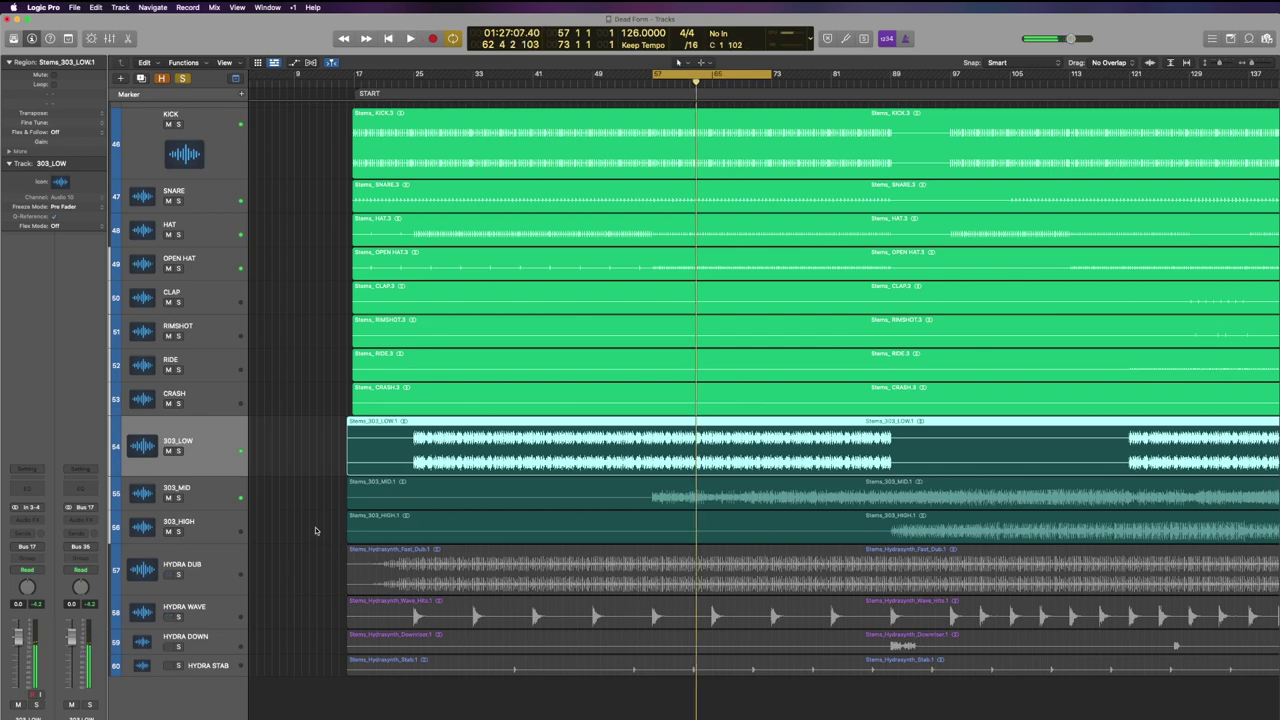
{"action": "key", "text": "super+Tab"}
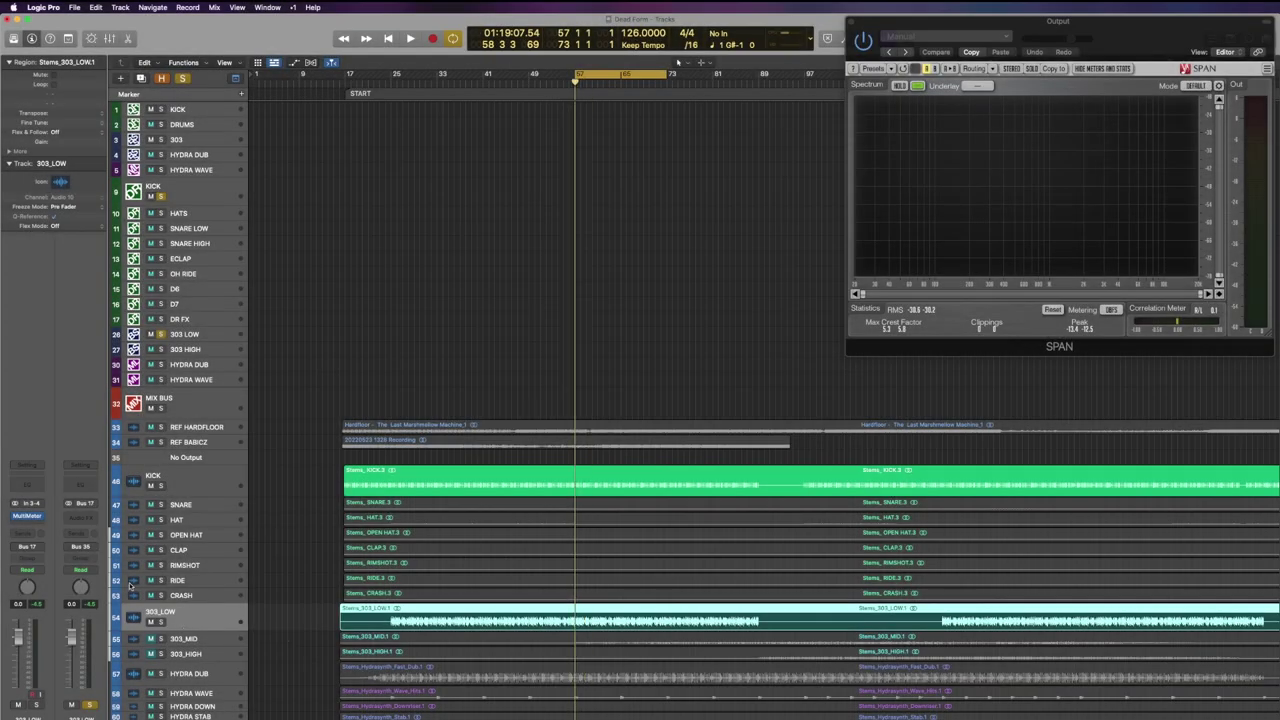
{"action": "key", "text": "space"}
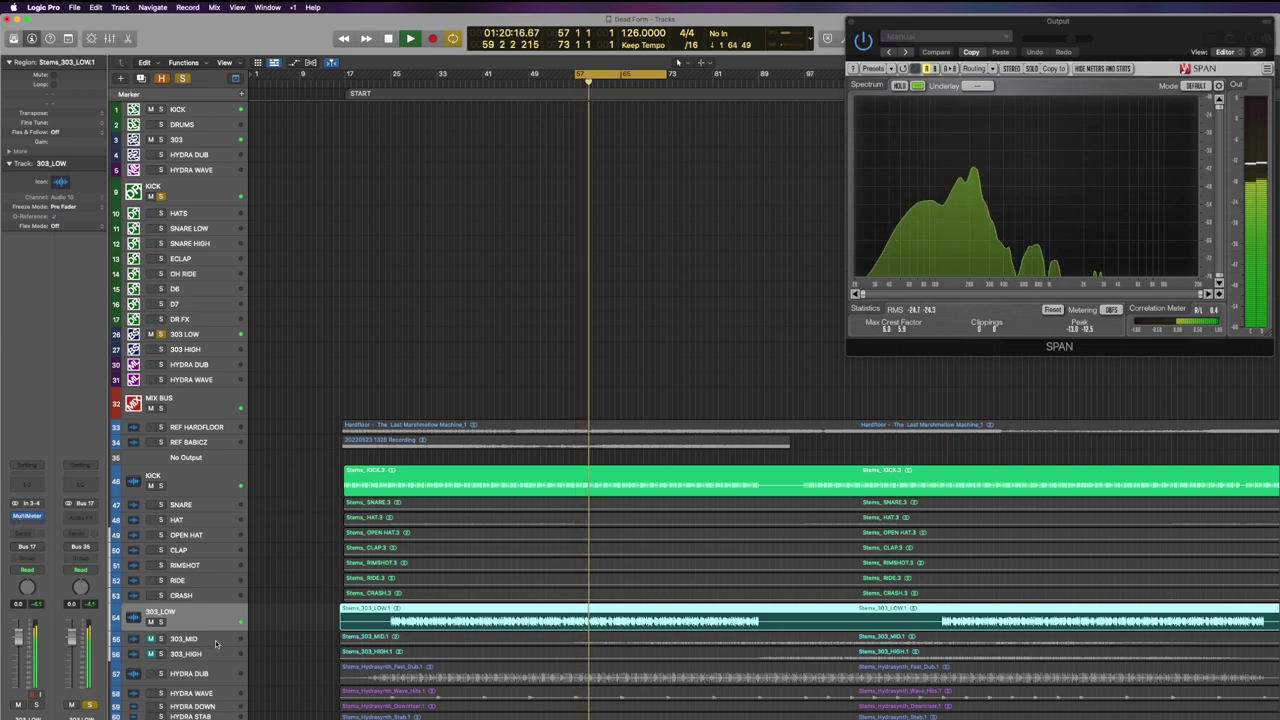
Insert a stereo NLS Channel after MultiMeter on 303_LOW, using the MIKE console with the drive raised to about 6.
{"action": "left_click", "coordinate": [46, 516]}
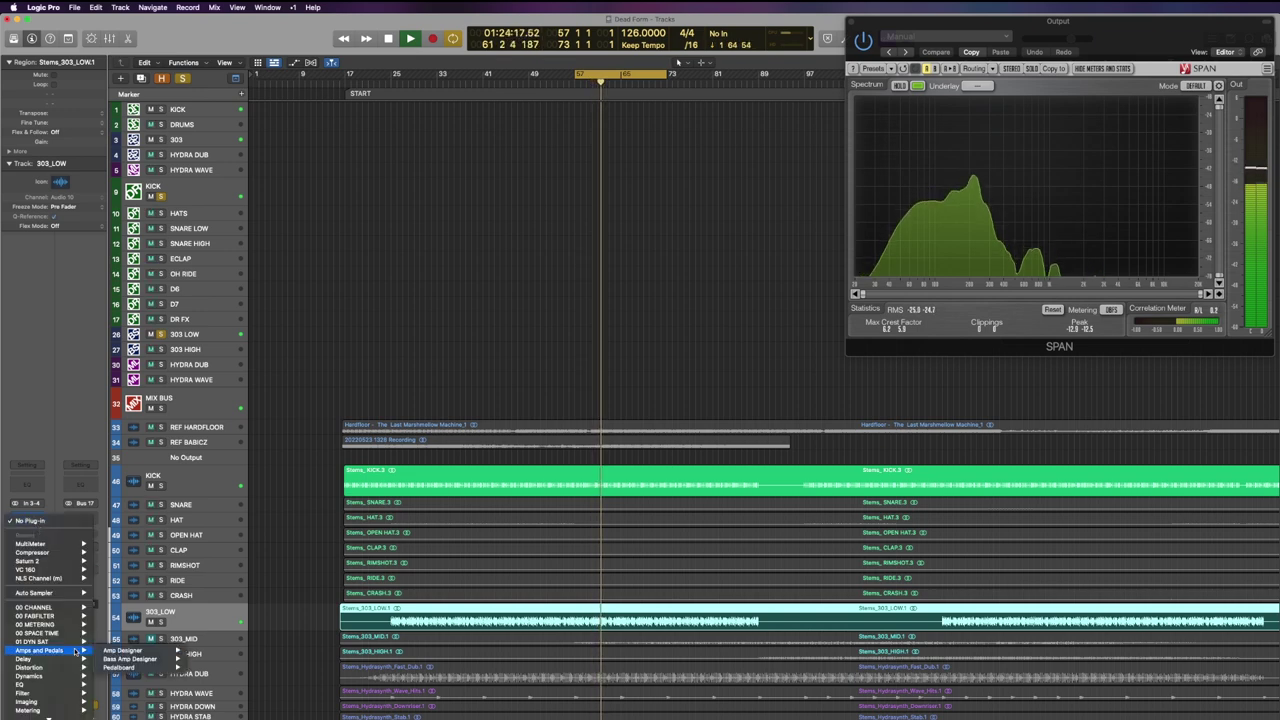
{"action": "mouse_move", "coordinate": [45, 607]}
{"action": "mouse_move", "coordinate": [118, 616]}
{"action": "mouse_move", "coordinate": [126, 650]}
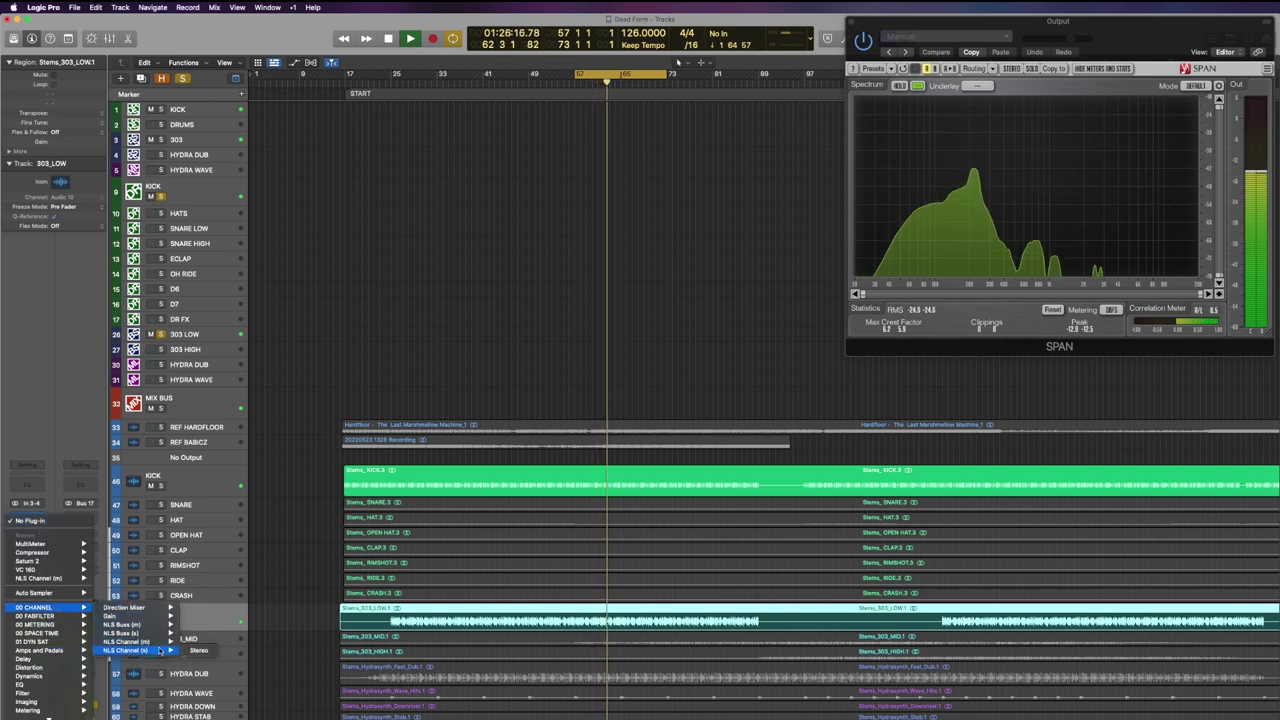
{"action": "left_click", "coordinate": [199, 650]}
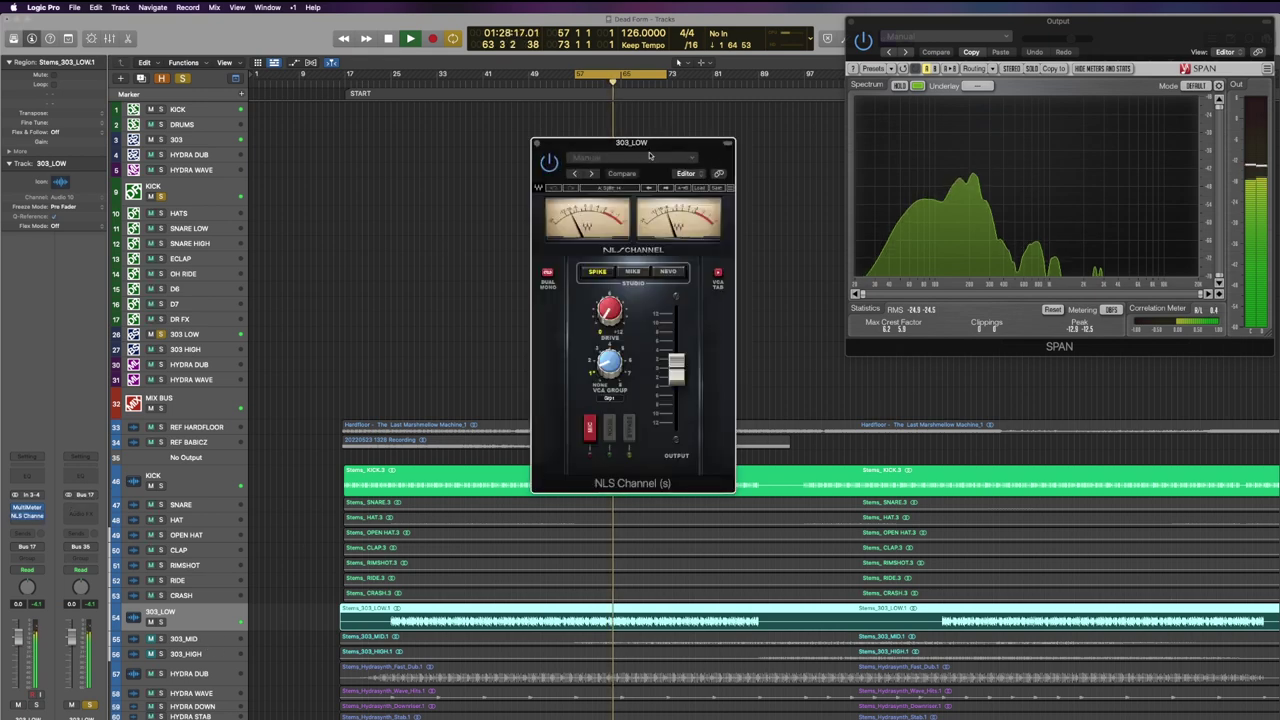
{"action": "left_click", "coordinate": [630, 273]}
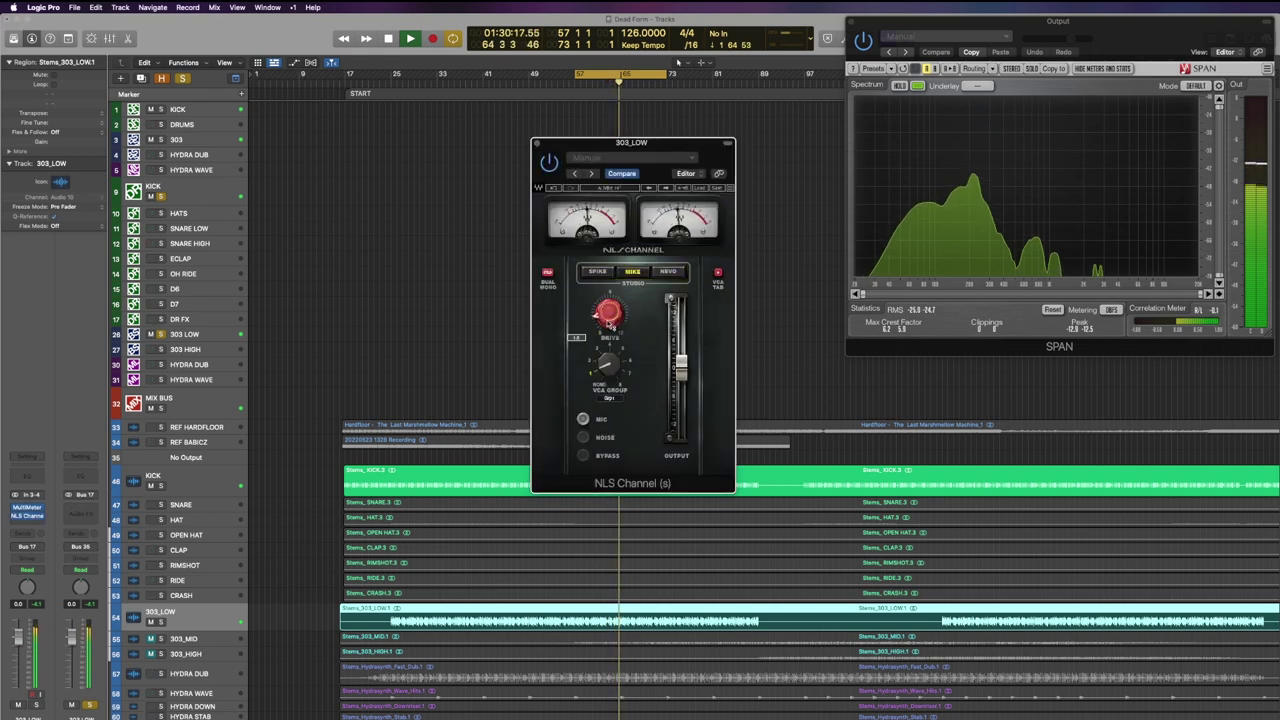
{"action": "mouse_move", "coordinate": [607, 316]}
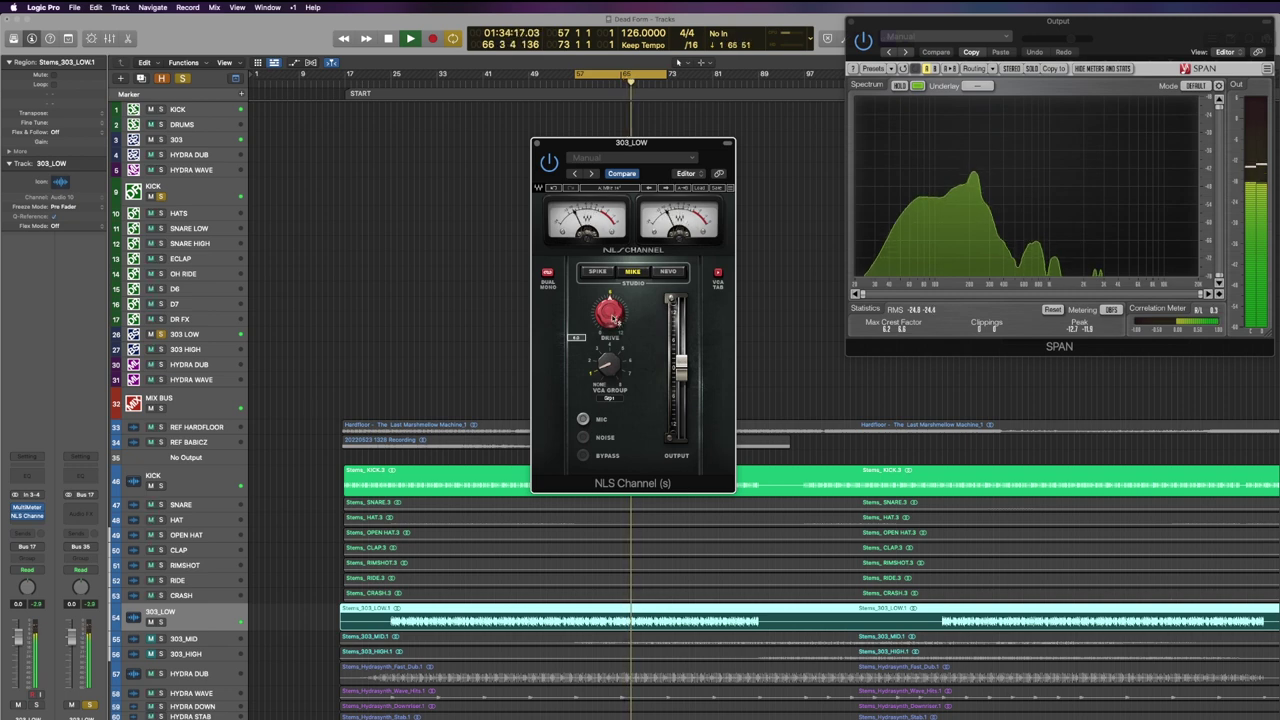
Compare the KICK track's level with that of the 303_LOW track.
{"action": "left_click", "coordinate": [213, 480]}
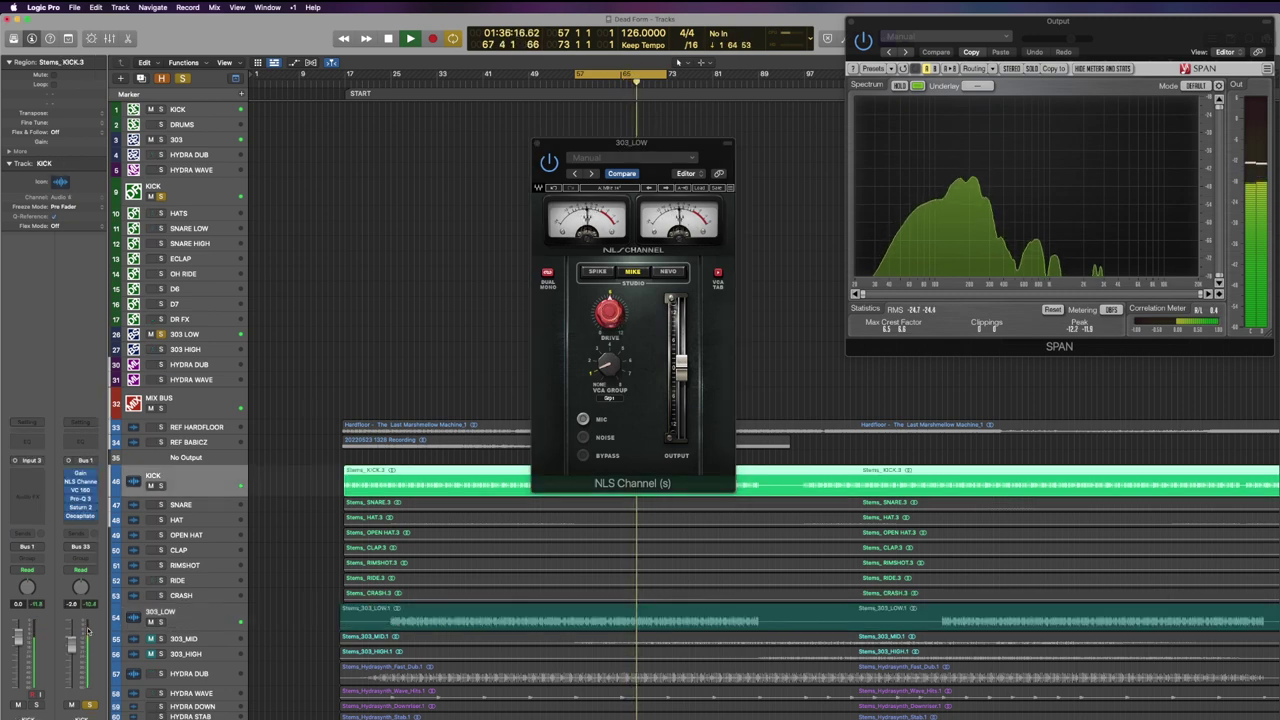
{"action": "left_click", "coordinate": [214, 618]}
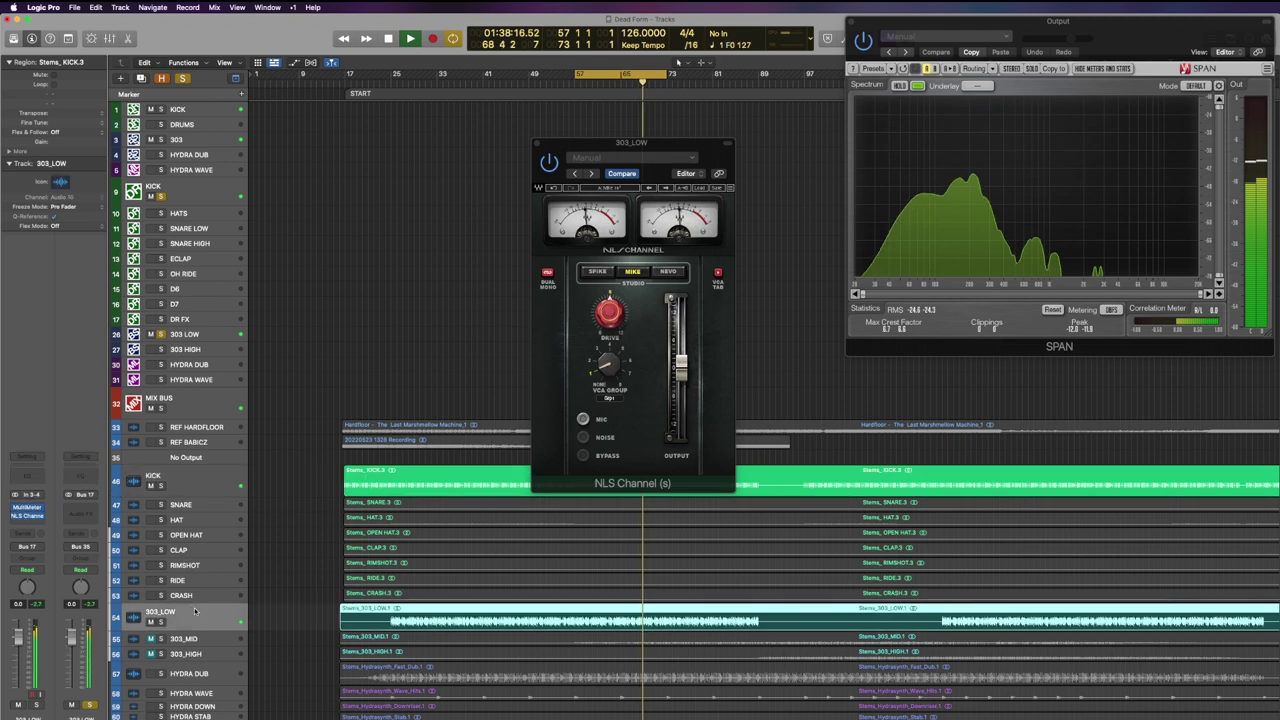
Insert a Gain and a Compressor after NLS Channel on 303_LOW, with the Compressor's side chain fed from Bus 1.
{"action": "left_click", "coordinate": [27, 519]}
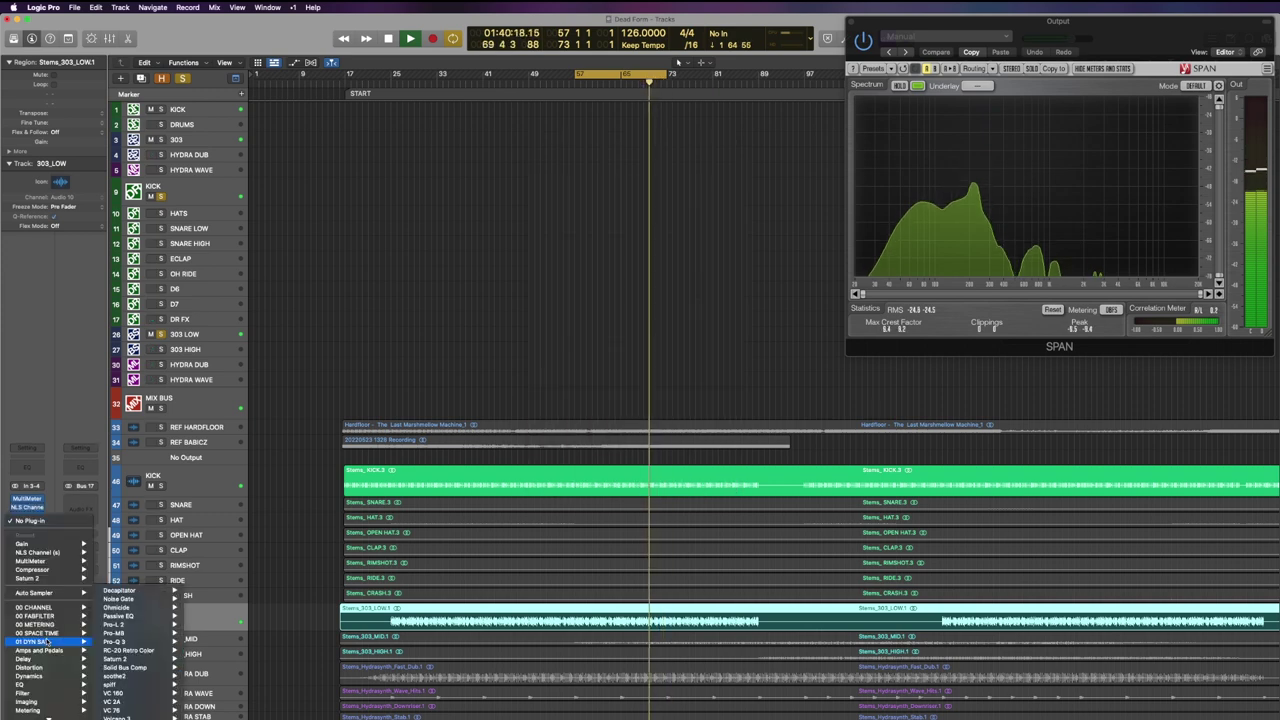
{"action": "mouse_move", "coordinate": [40, 676]}
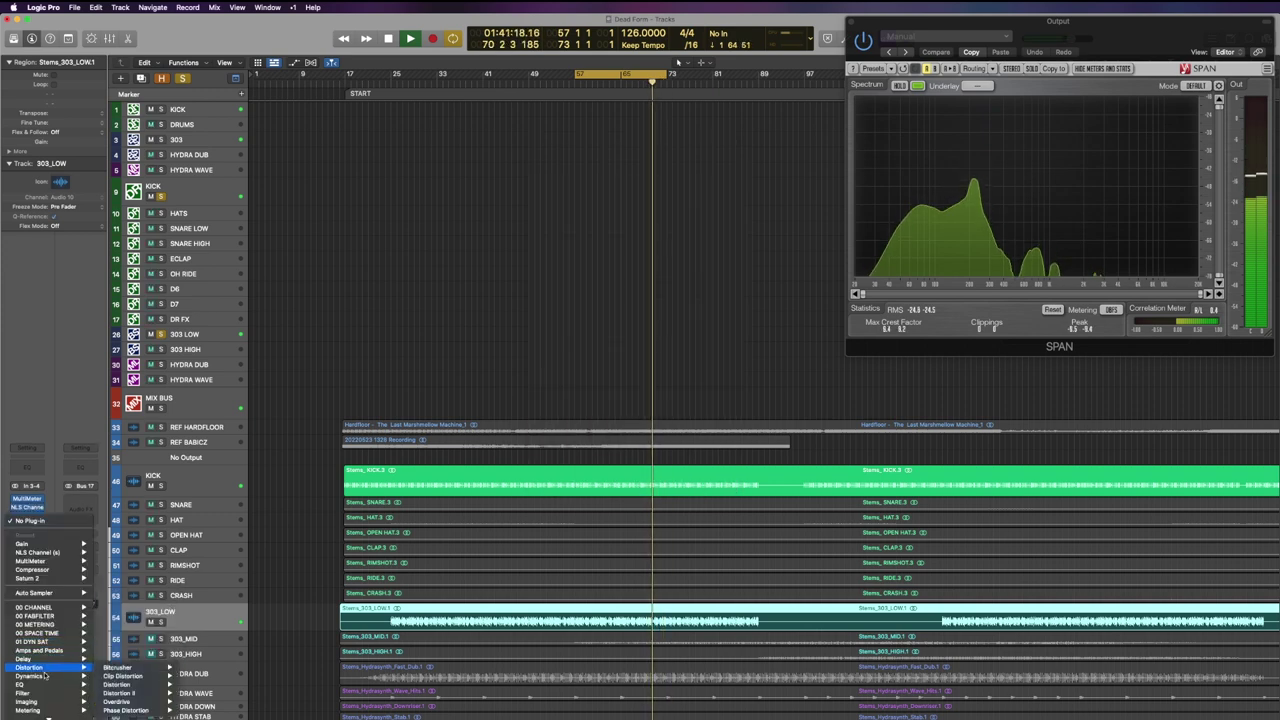
{"action": "left_click", "coordinate": [197, 668]}
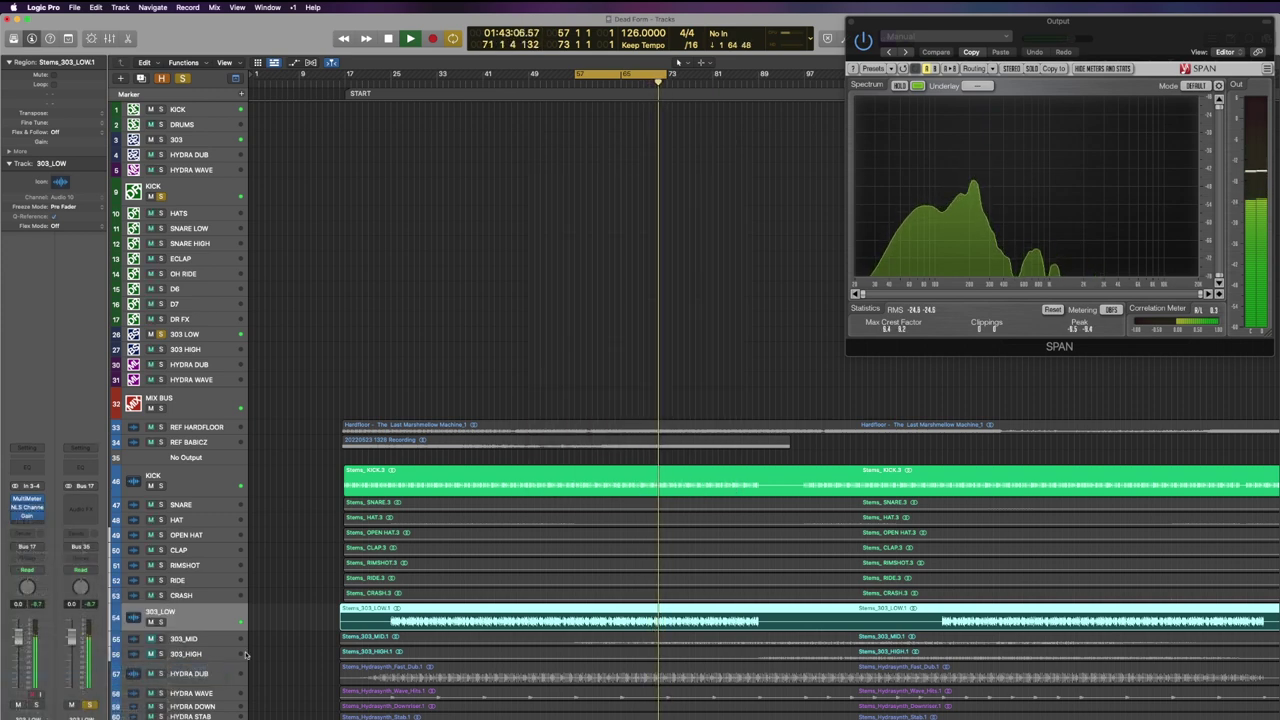
{"action": "left_click", "coordinate": [995, 160]}
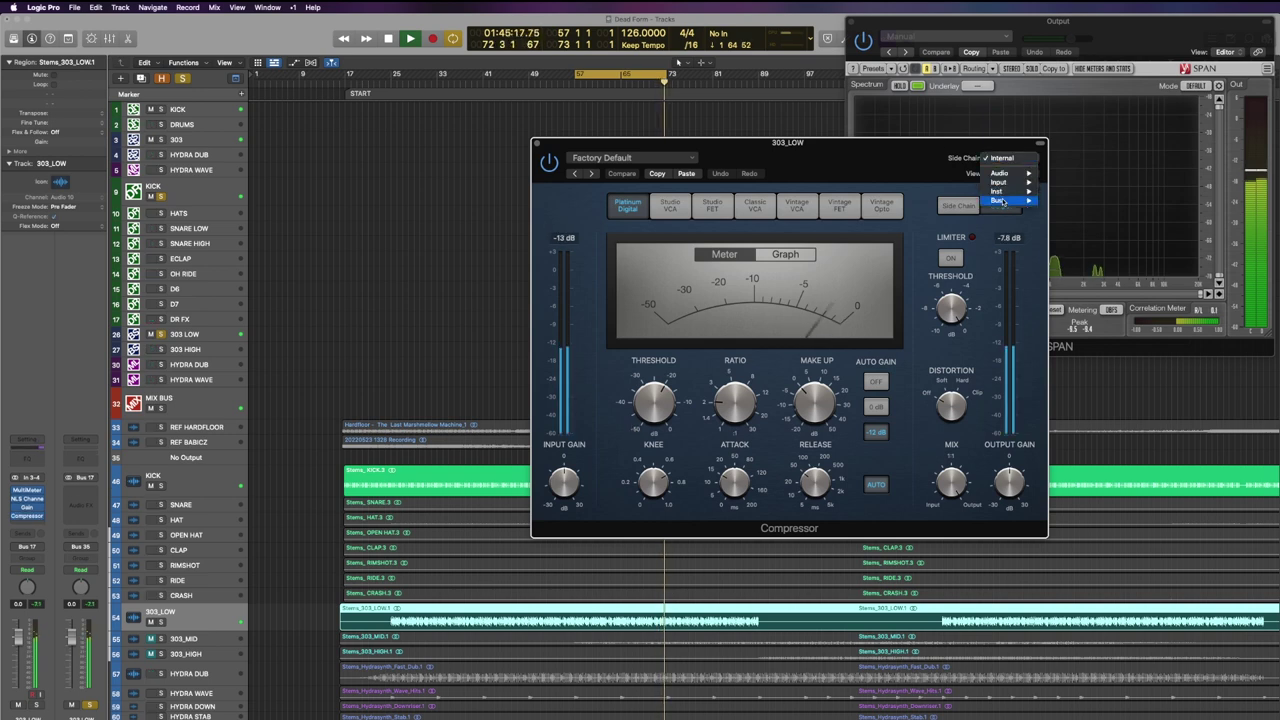
{"action": "mouse_move", "coordinate": [1000, 200]}
{"action": "left_click", "coordinate": [1090, 201]}
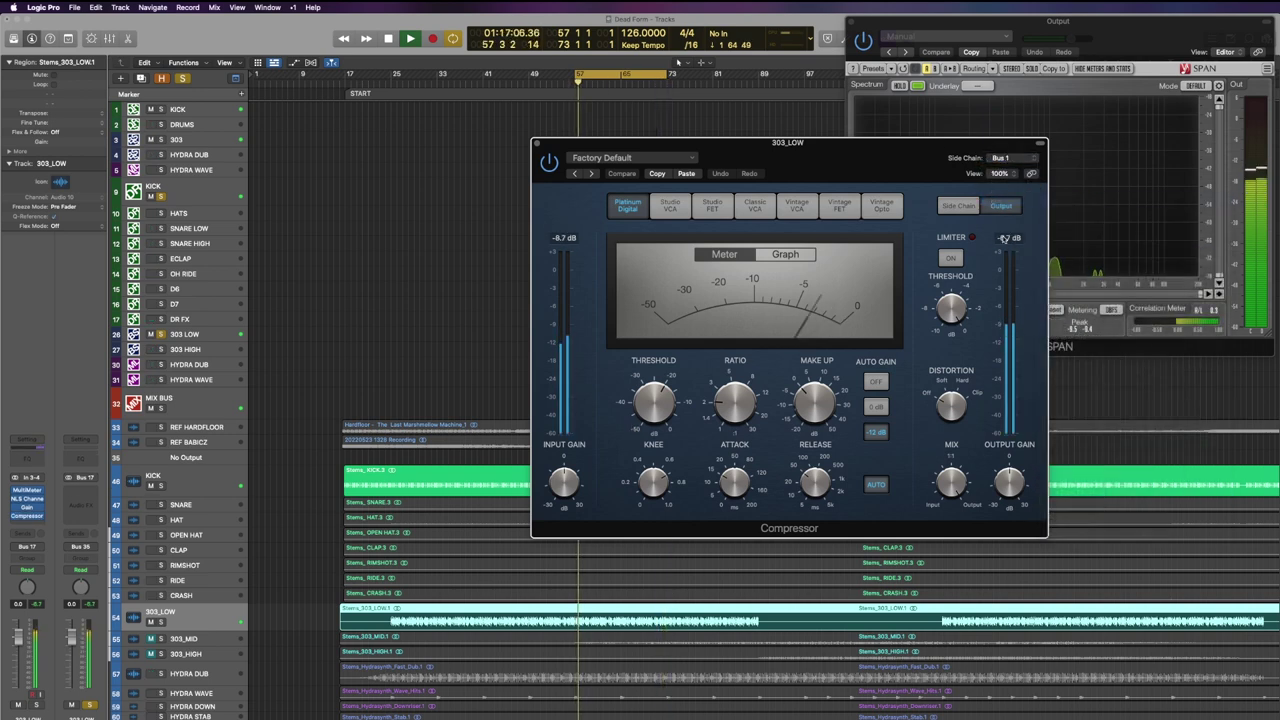
Set the 303_LOW Compressor to Peak detection, disable auto gain and auto release, and set release to 14 ms and threshold to about -18.5 dB.
{"action": "left_click", "coordinate": [958, 205]}
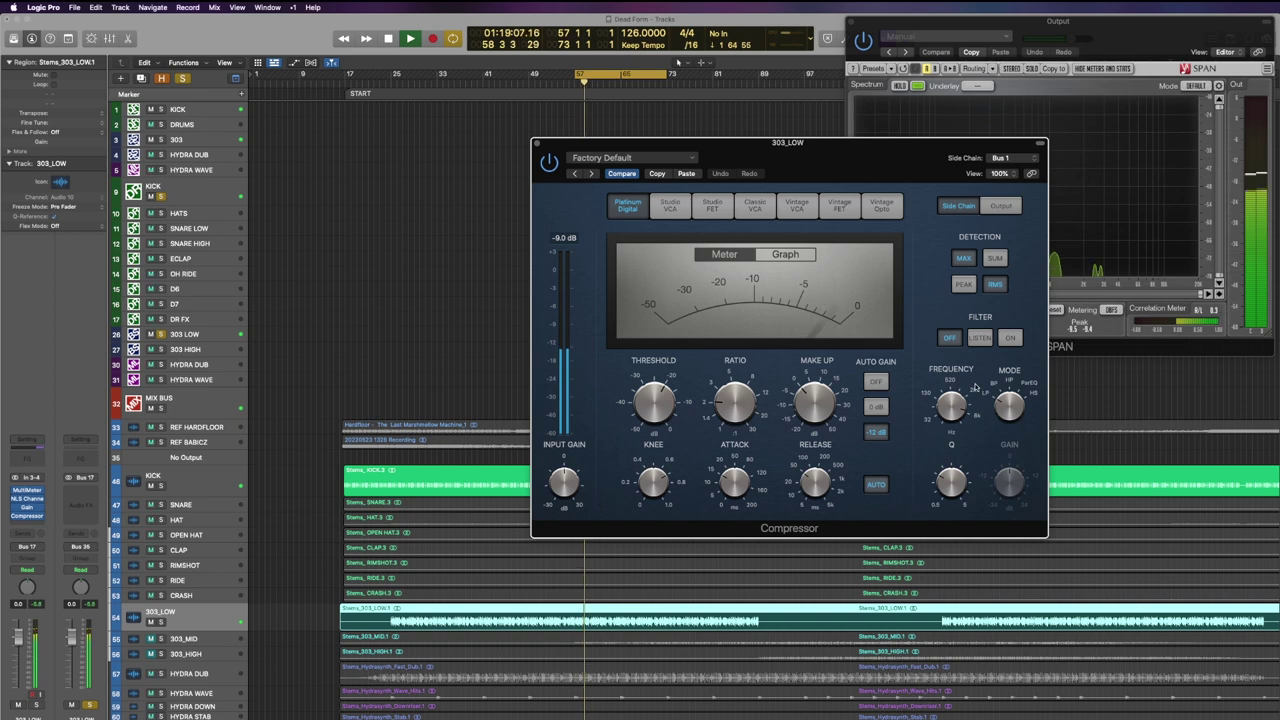
{"action": "left_click", "coordinate": [964, 287]}
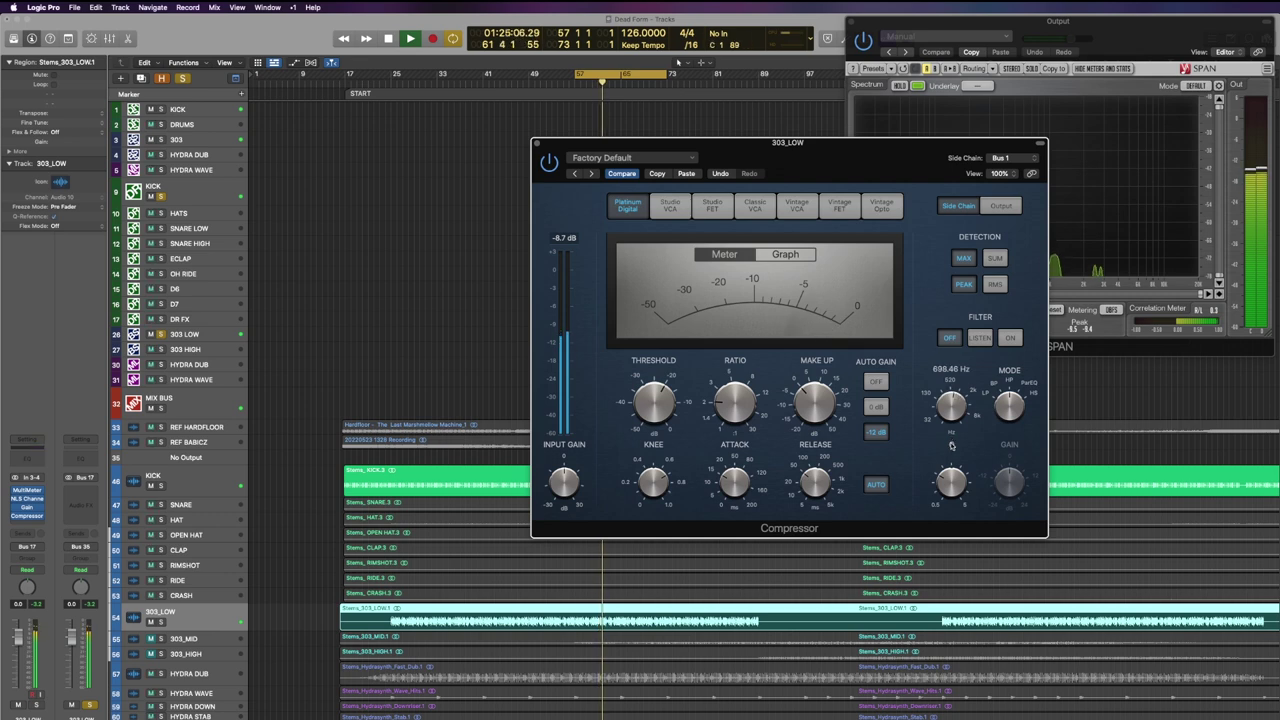
{"action": "left_click", "coordinate": [875, 382]}
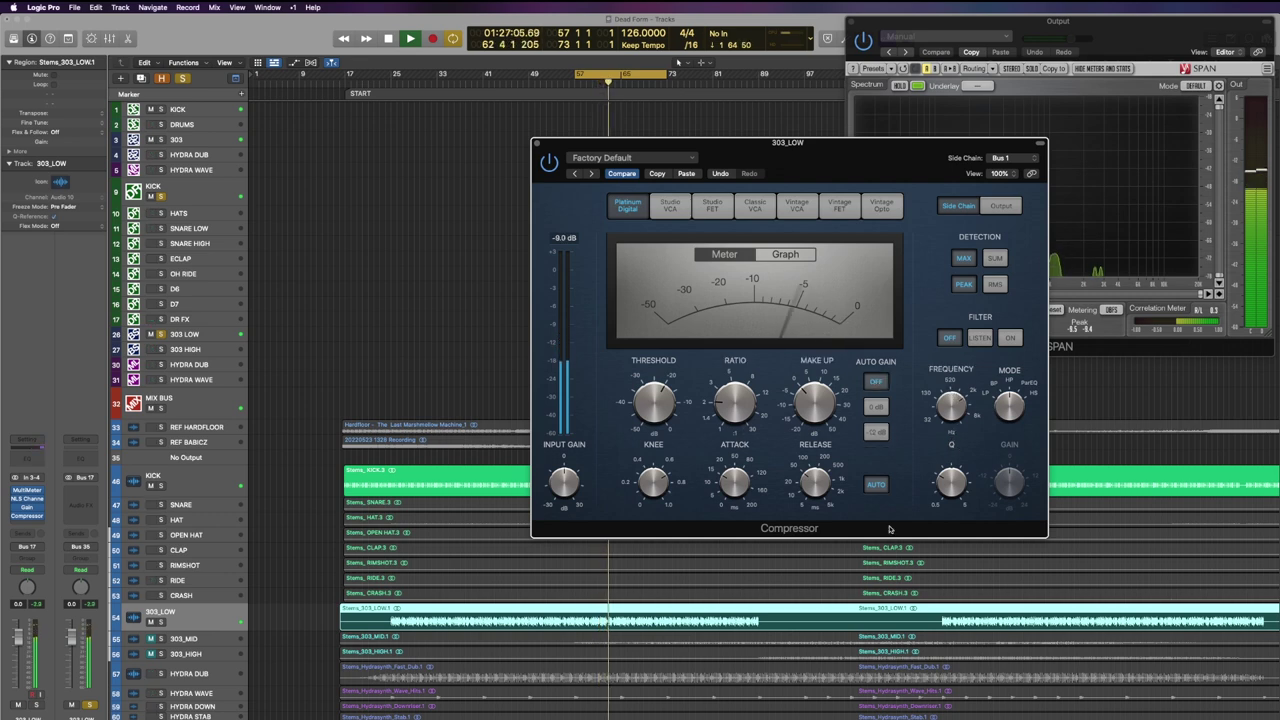
{"action": "left_click", "coordinate": [876, 484]}
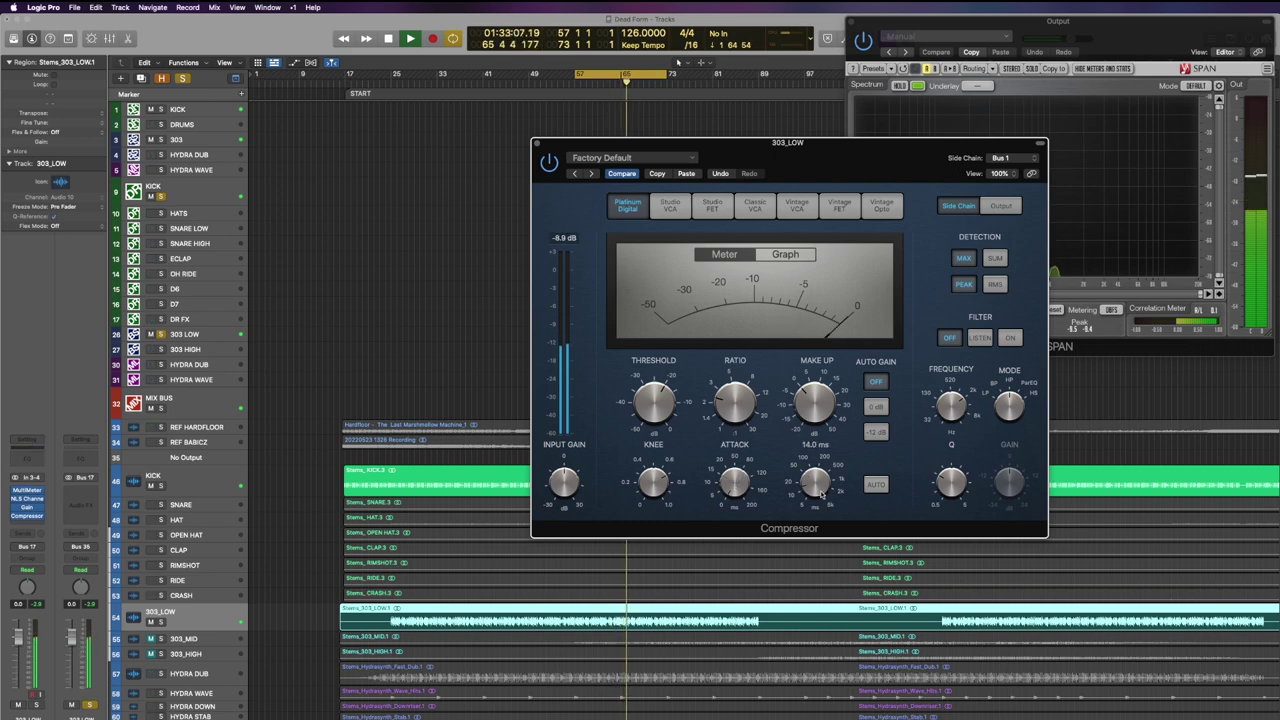
{"action": "mouse_move", "coordinate": [662, 402]}
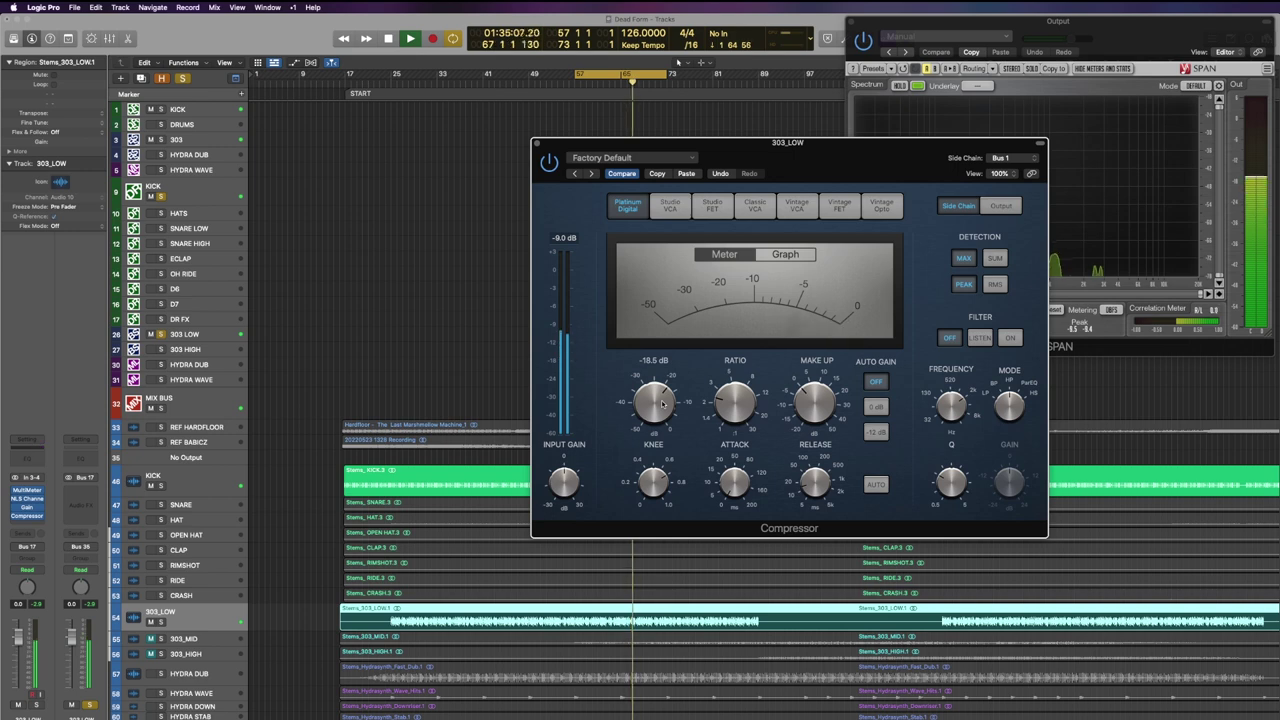
{"action": "left_click_drag", "start_coordinate": [661, 400], "coordinate": [661, 401]}
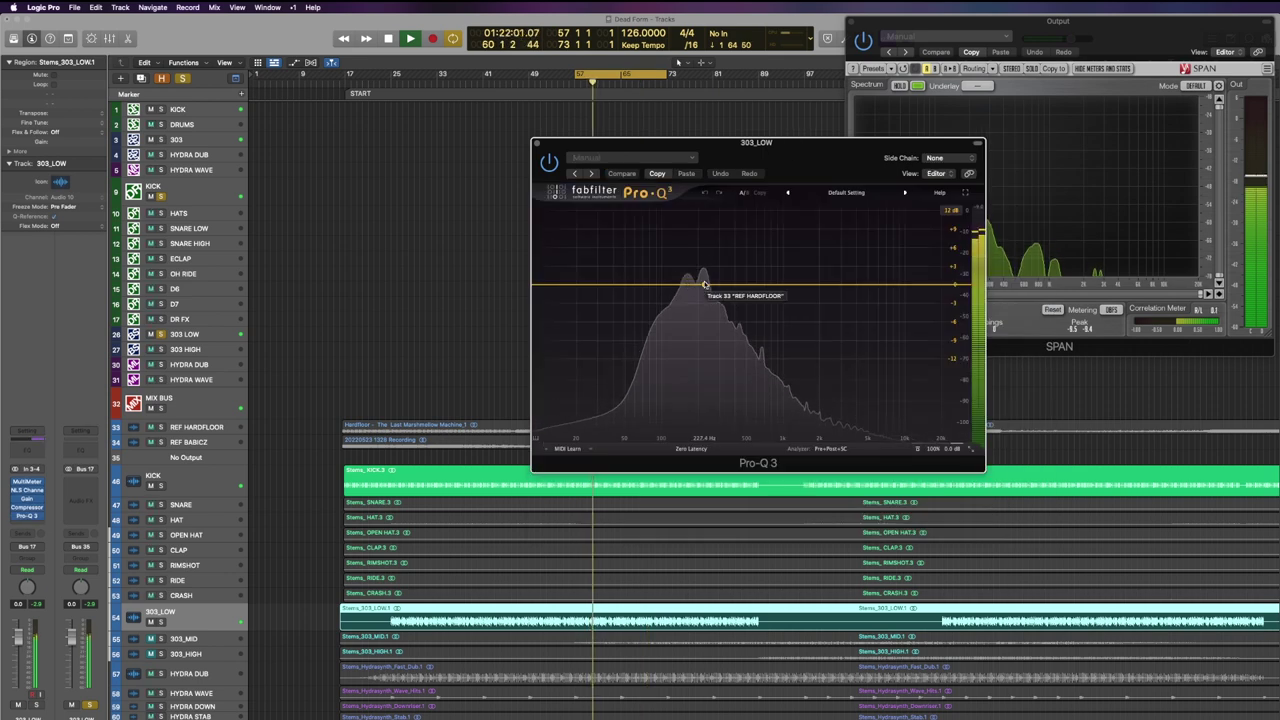
Insert a Pro-Q 3 after the Compressor on 303_LOW and add a narrow dynamic bell band at about 227 Hz.
{"action": "left_click", "coordinate": [705, 285]}
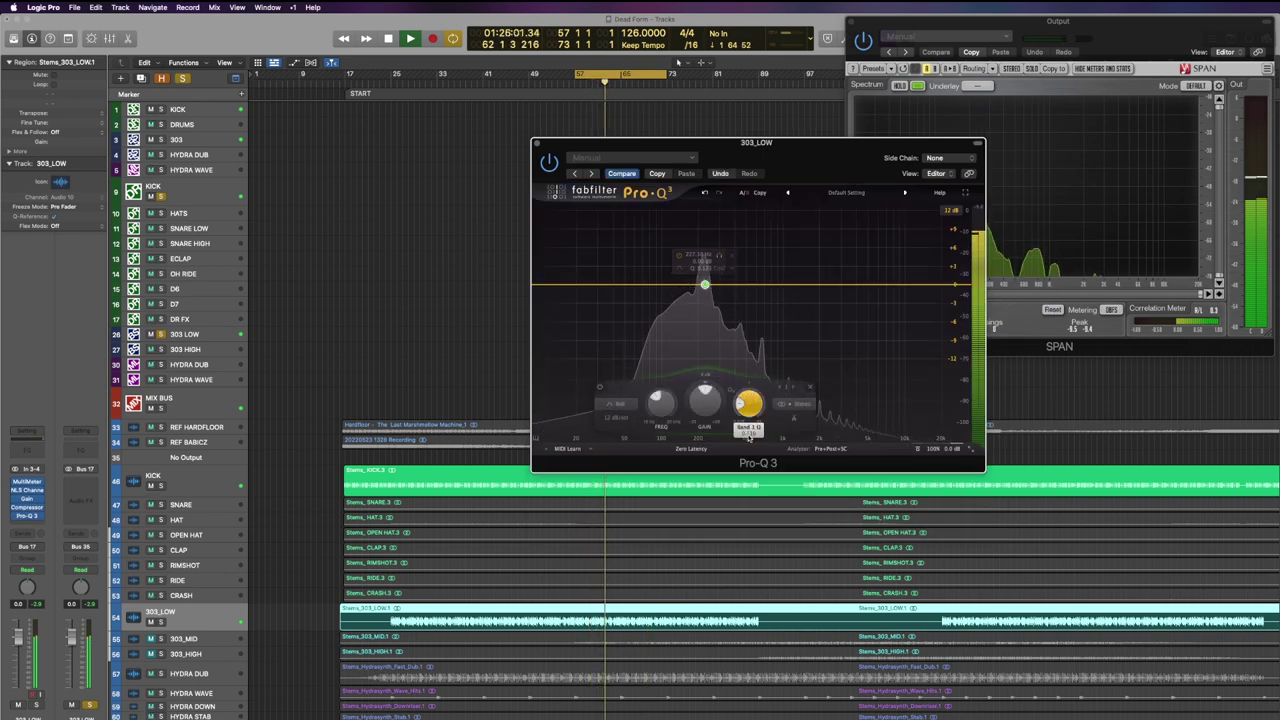
{"action": "left_click_drag", "start_coordinate": [734, 400], "coordinate": [750, 299]}
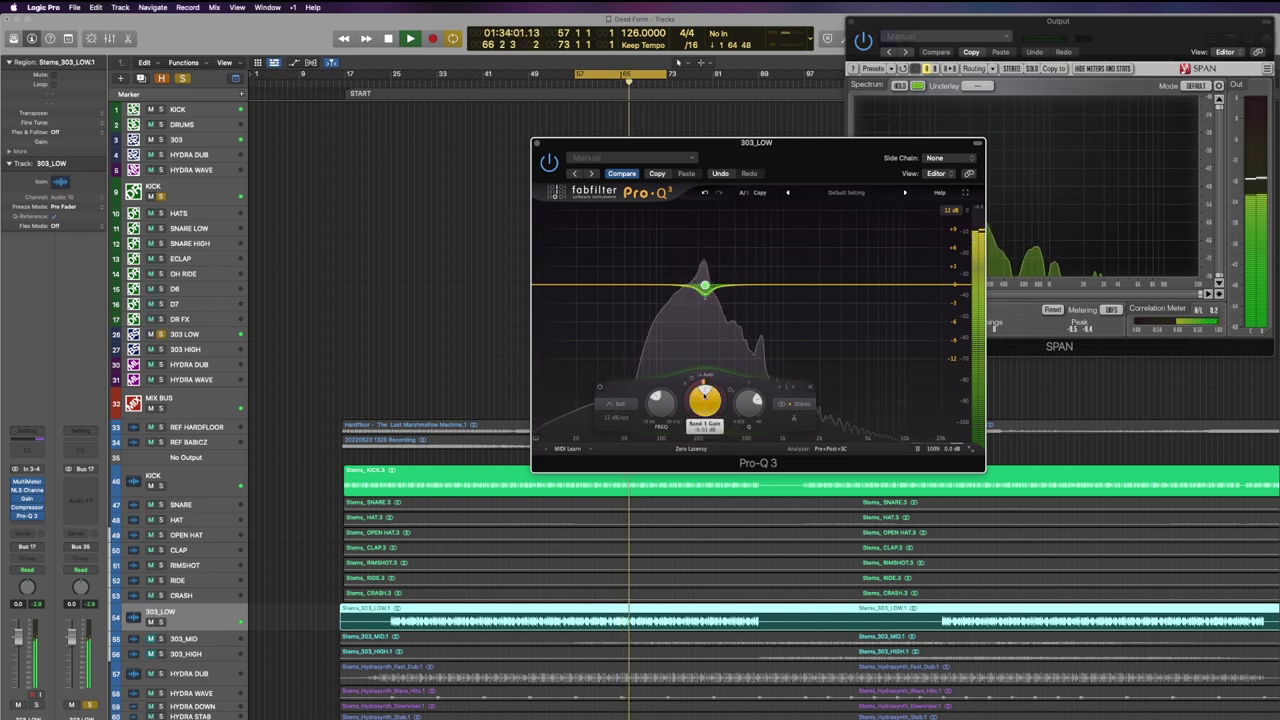
{"action": "left_click_drag", "start_coordinate": [705, 384], "coordinate": [705, 390]}
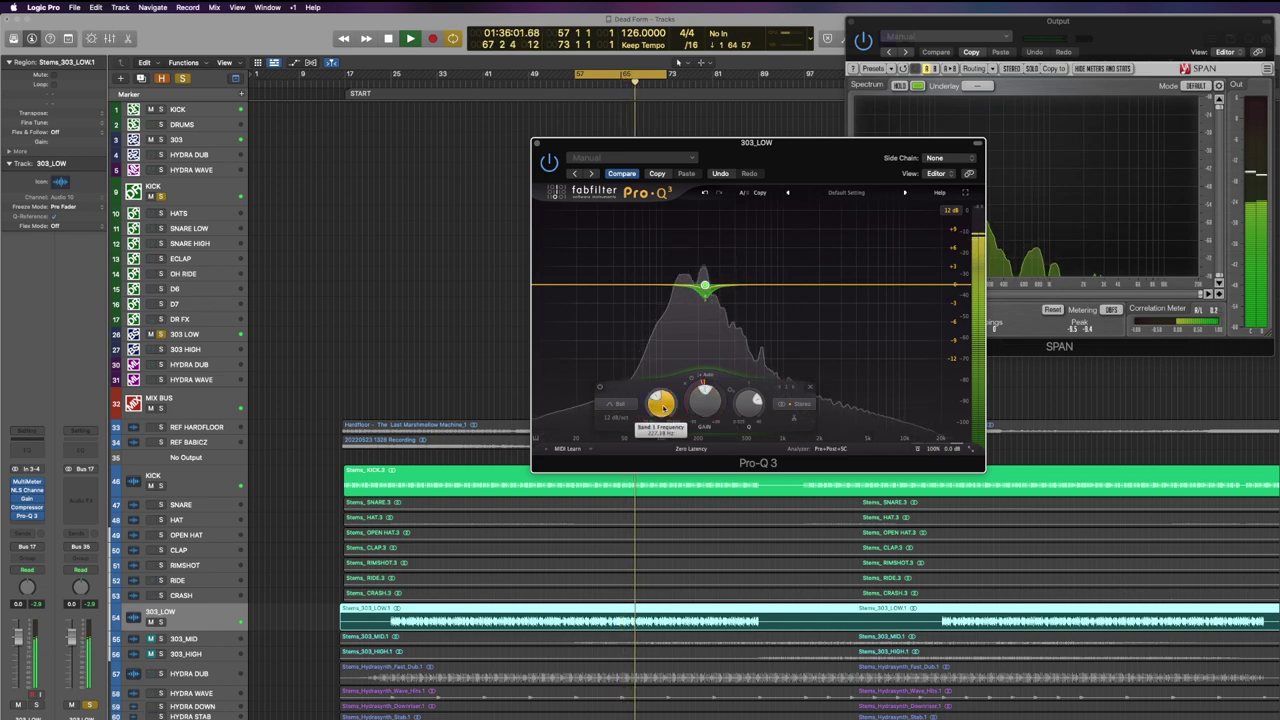
{"action": "mouse_move", "coordinate": [662, 407]}
{"action": "left_click_drag", "start_coordinate": [663, 406], "coordinate": [664, 410]}
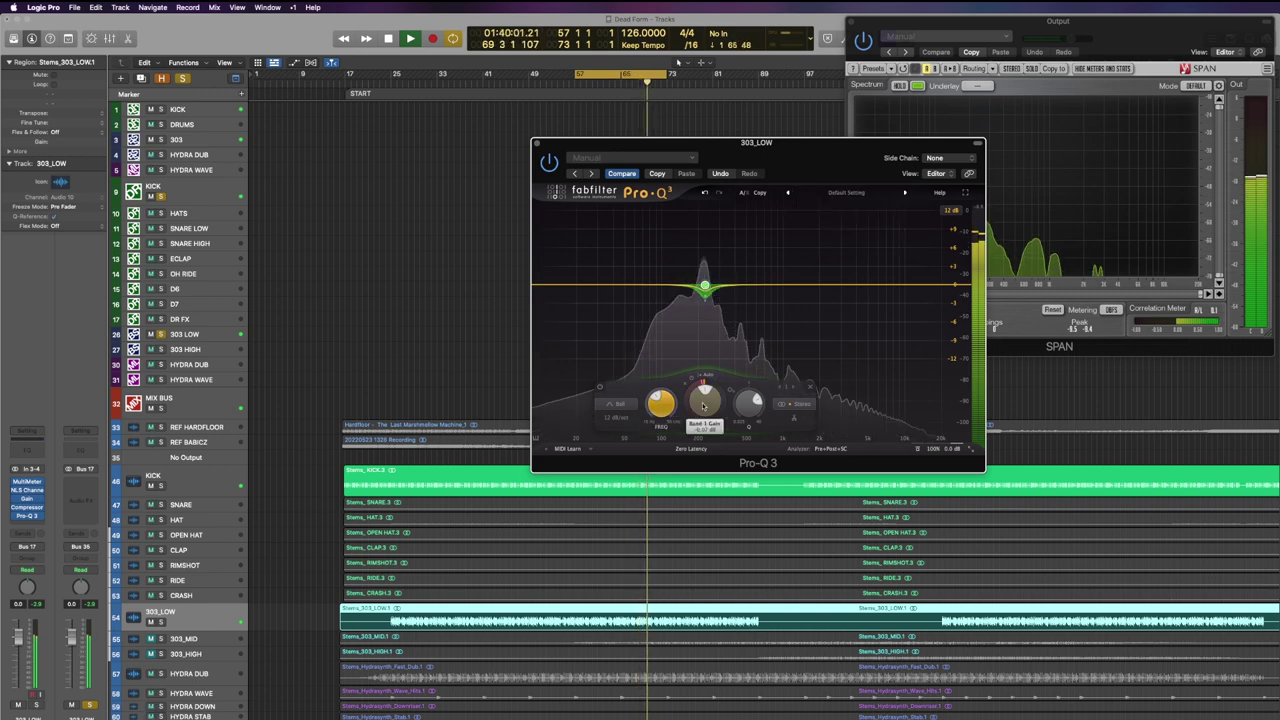
Reset the 227 Hz bell band's gain to 0 dB and deepen its dynamic cut.
{"action": "double_click", "coordinate": [704, 404]}
{"action": "type", "text": "0"}
{"action": "key", "text": "Return"}
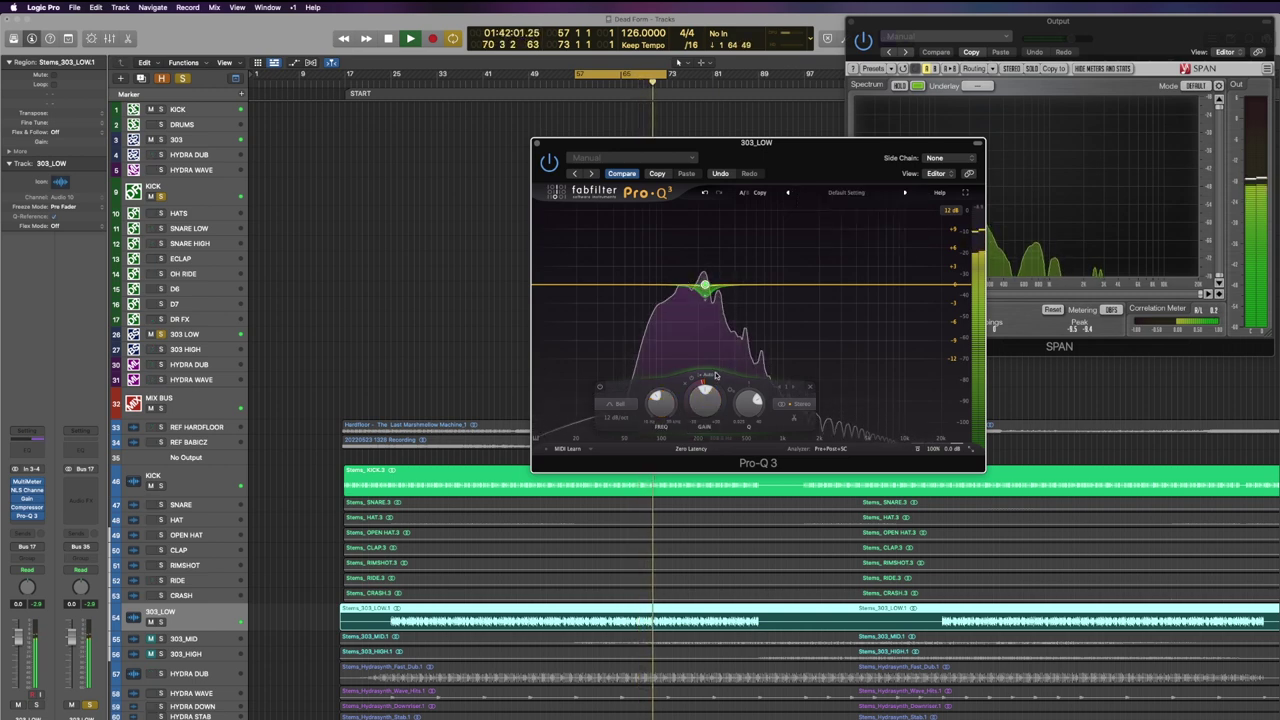
{"action": "left_click_drag", "start_coordinate": [705, 388], "coordinate": [705, 410]}
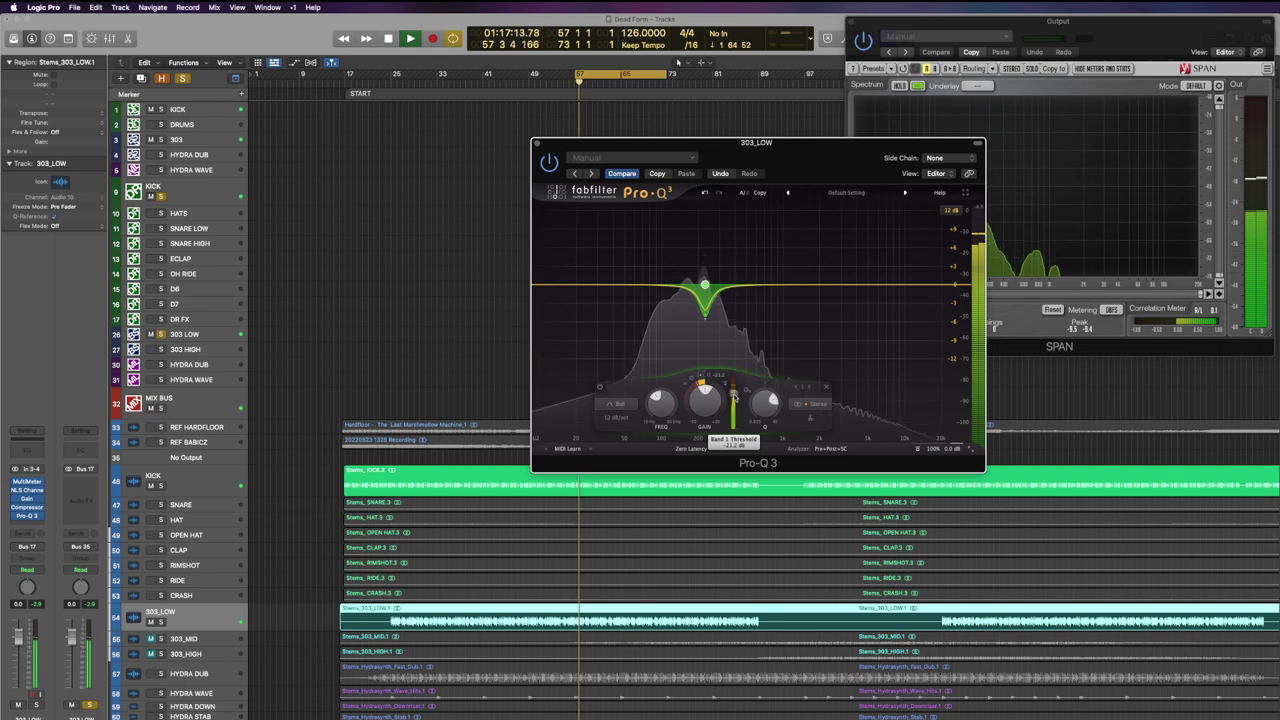
Add a 48 dB/oct low cut at about 55 Hz to the 303_LOW Pro-Q 3.
{"action": "left_click", "coordinate": [540, 286]}
{"action": "left_click_drag", "start_coordinate": [540, 286], "coordinate": [635, 285]}
{"action": "left_click_drag", "start_coordinate": [636, 284], "coordinate": [633, 285]}
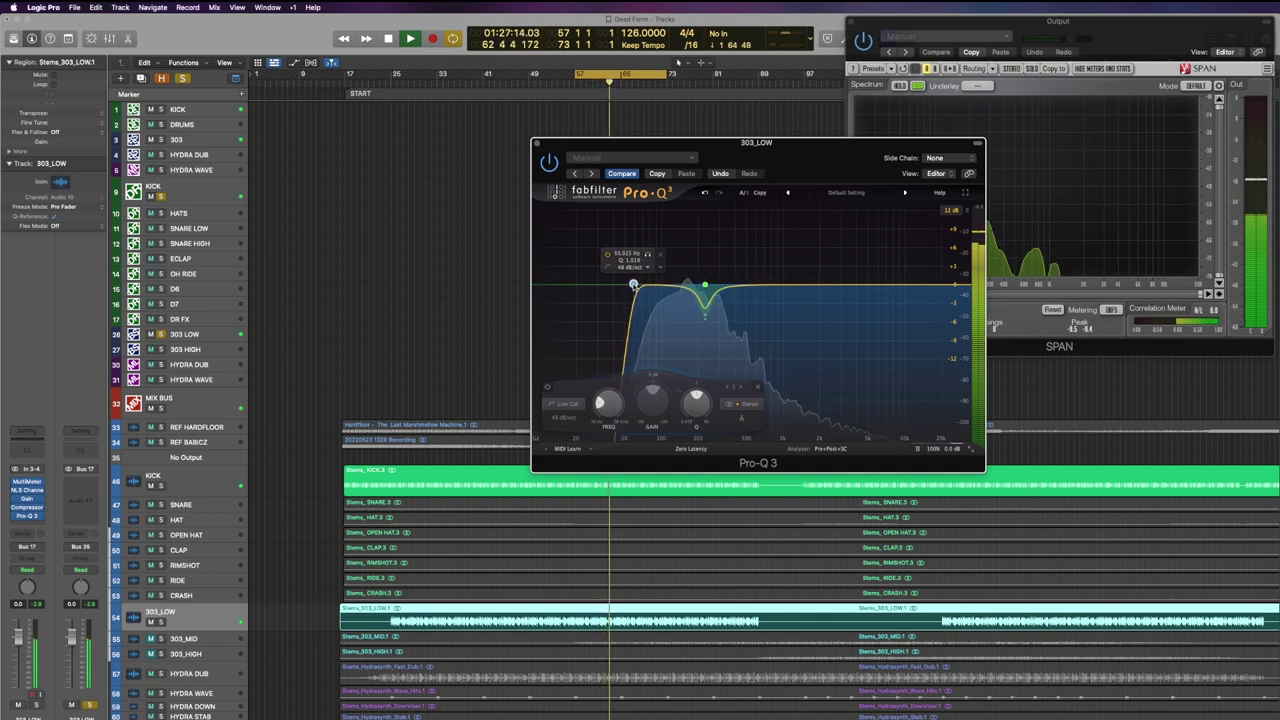
Select the 303_MID track and move the MultiMeter window clear of the SPAN spectrum.
{"action": "left_click", "coordinate": [614, 626]}
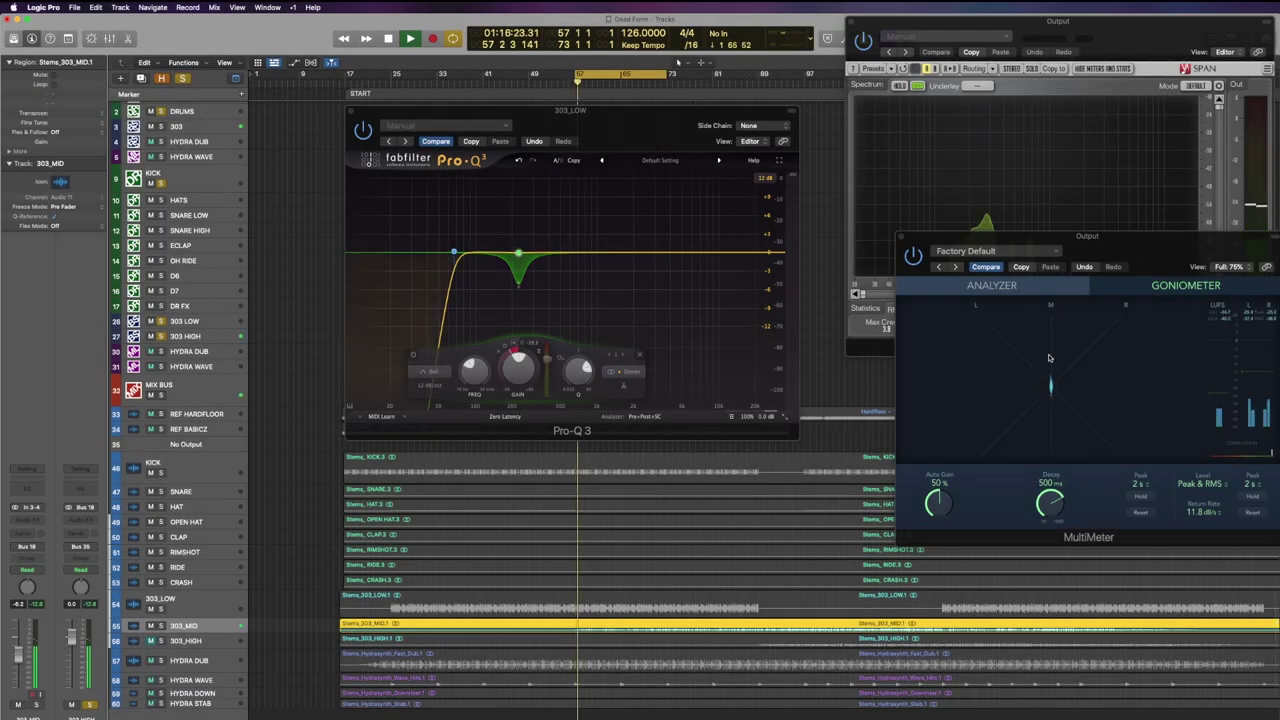
{"action": "left_click_drag", "start_coordinate": [1184, 251], "coordinate": [1200, 205]}
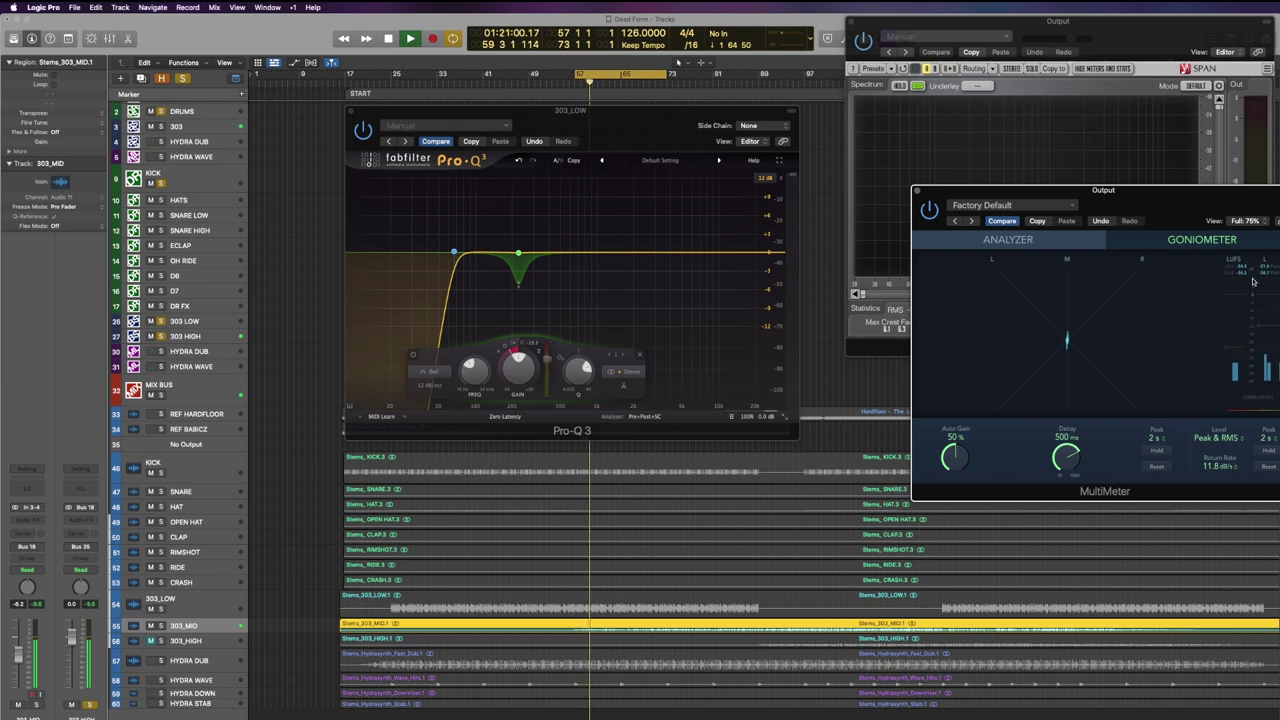
{"action": "left_click_drag", "start_coordinate": [1146, 205], "coordinate": [1251, 180]}
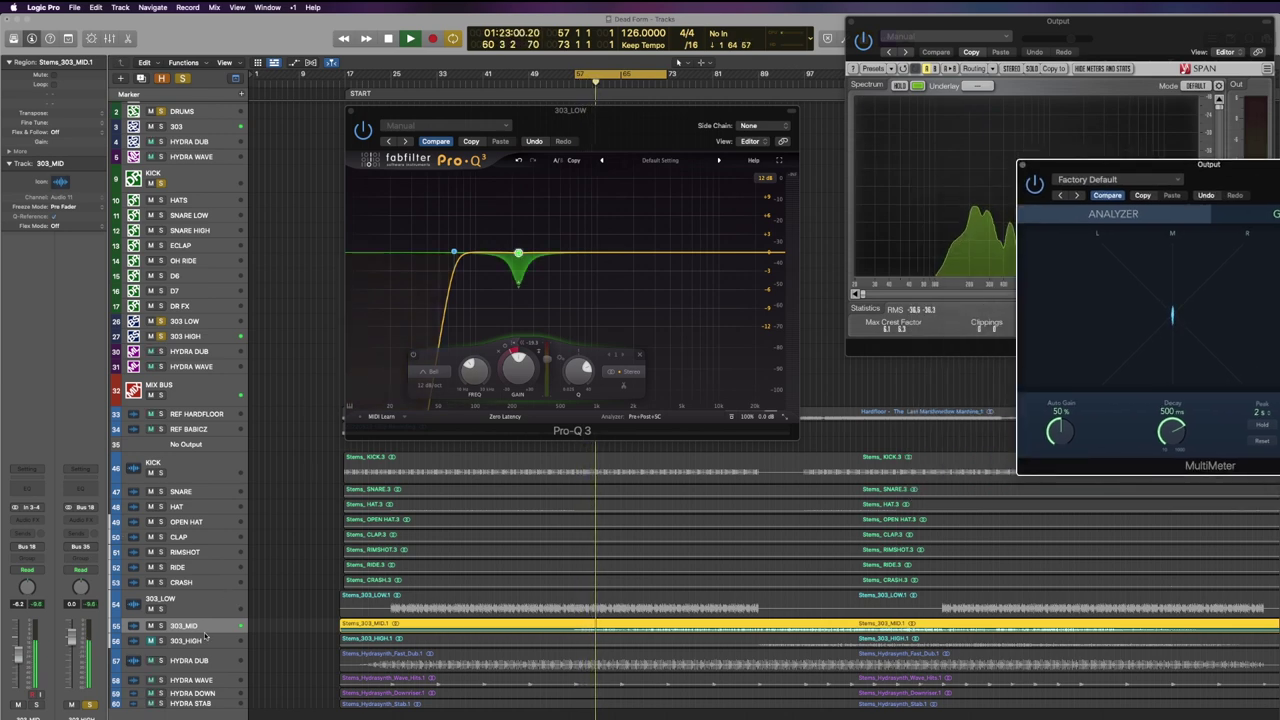
Insert a stereo Pro-Q 3 on 303_MID and add a 36 dB/oct low cut at about 149 Hz.
{"action": "left_click", "coordinate": [37, 521]}
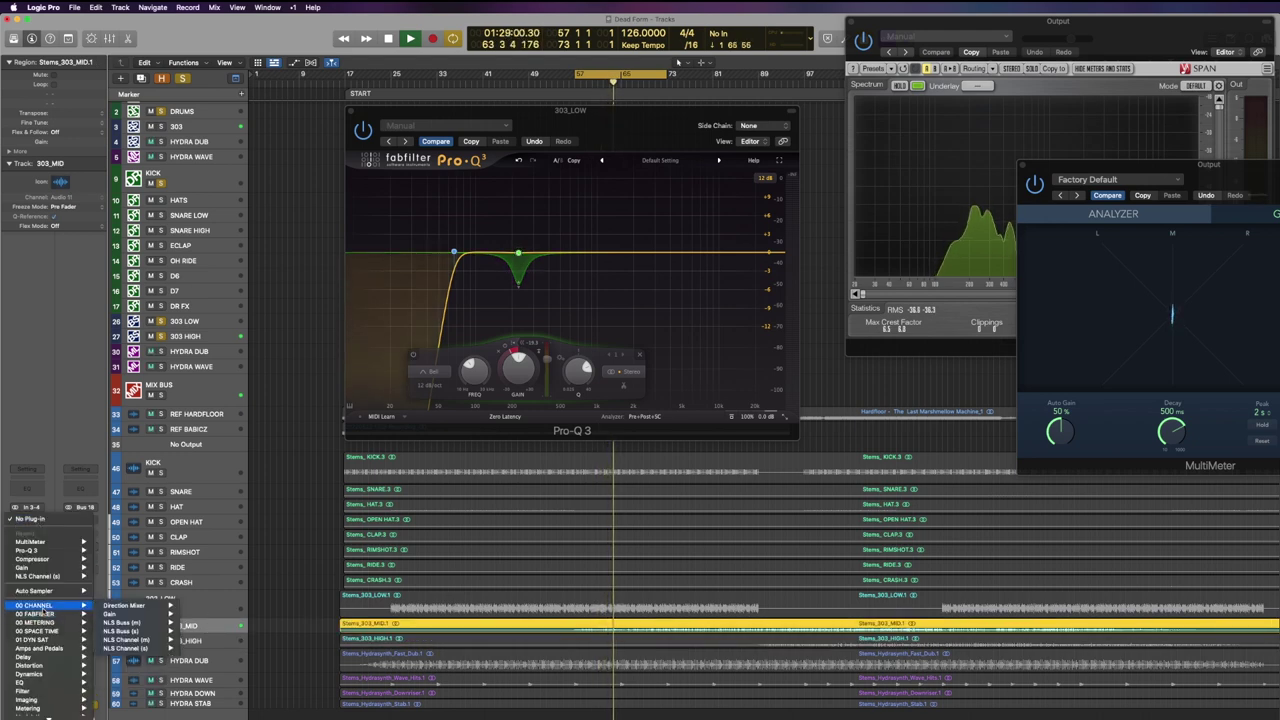
{"action": "mouse_move", "coordinate": [44, 622]}
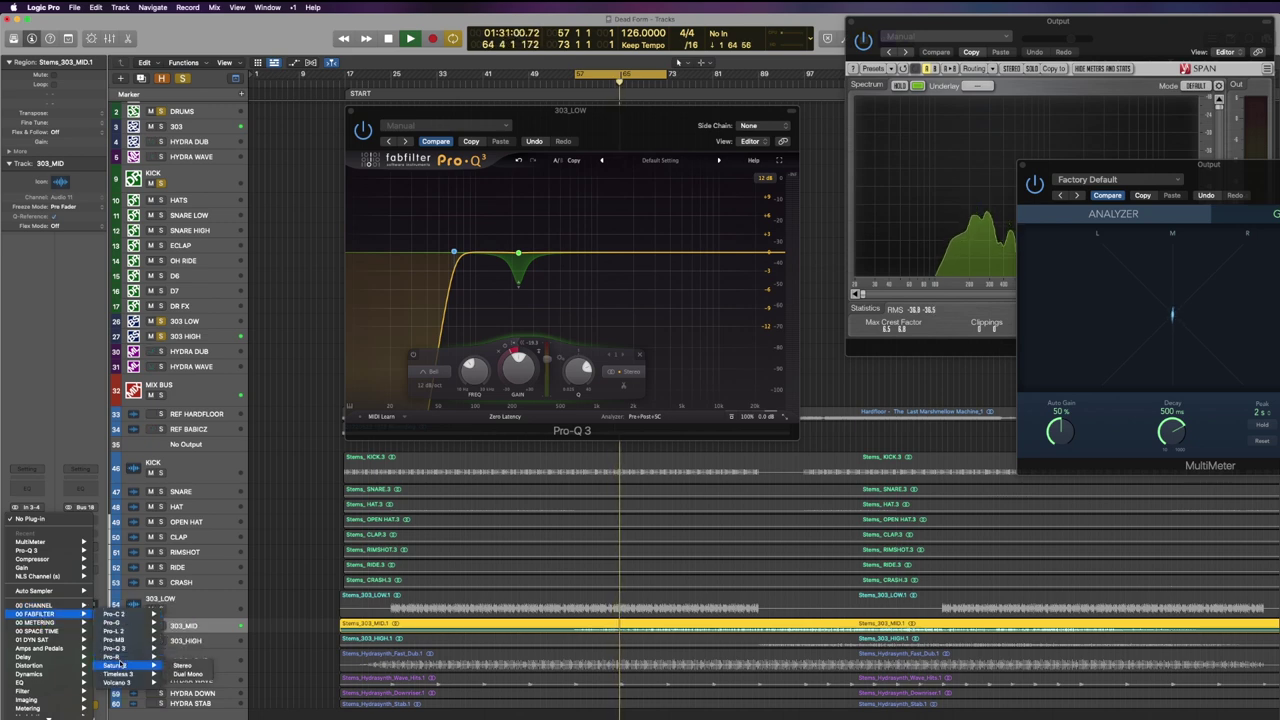
{"action": "mouse_move", "coordinate": [130, 648]}
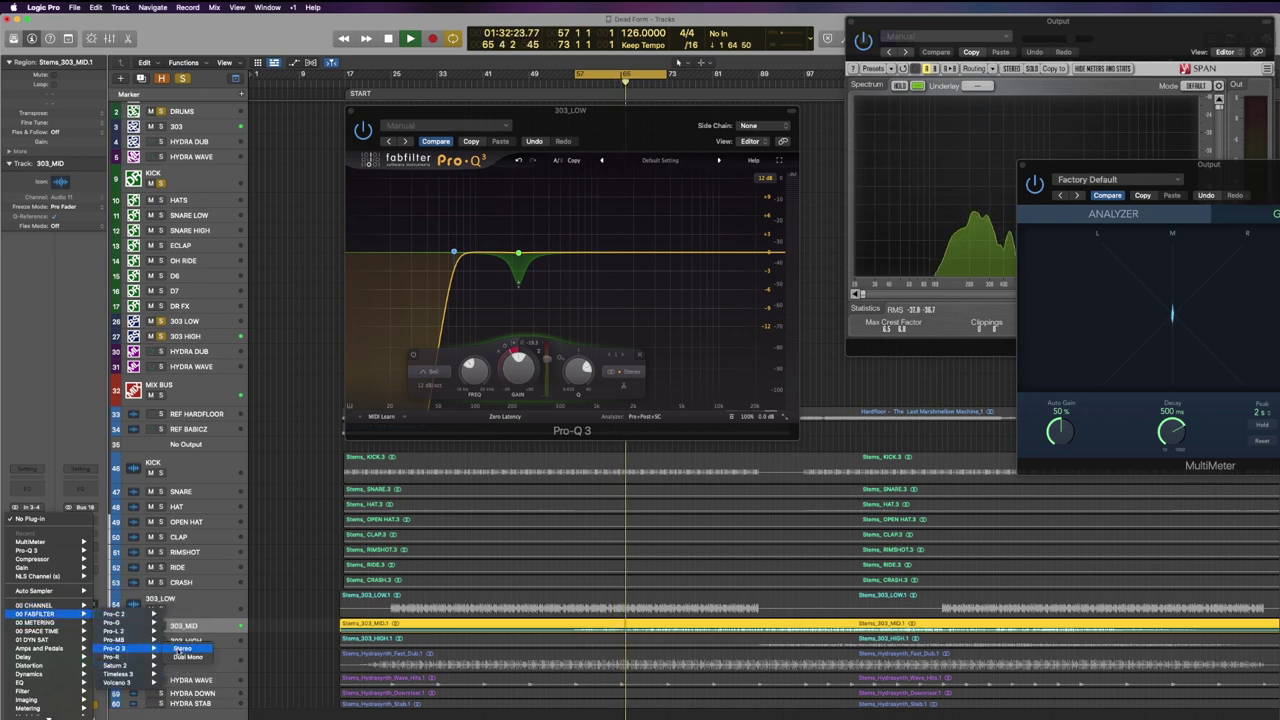
{"action": "left_click", "coordinate": [186, 647]}
{"action": "left_click", "coordinate": [547, 285]}
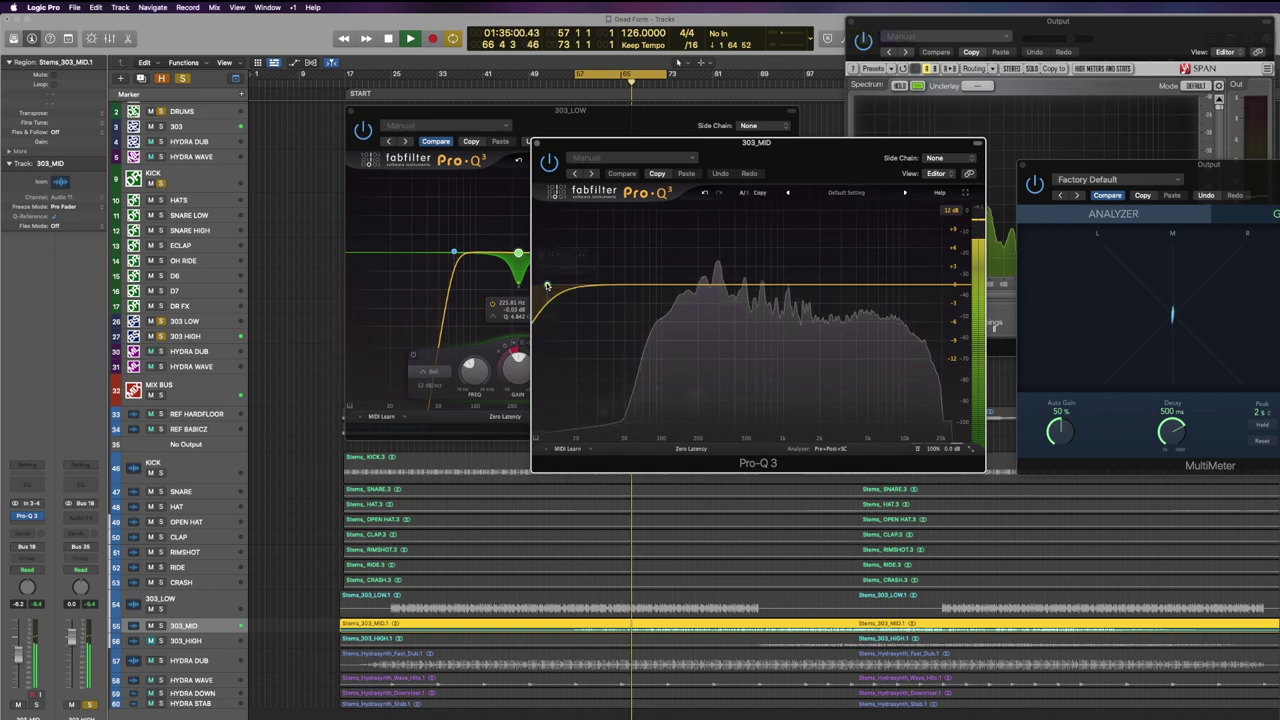
{"action": "left_click_drag", "start_coordinate": [546, 285], "coordinate": [682, 286]}
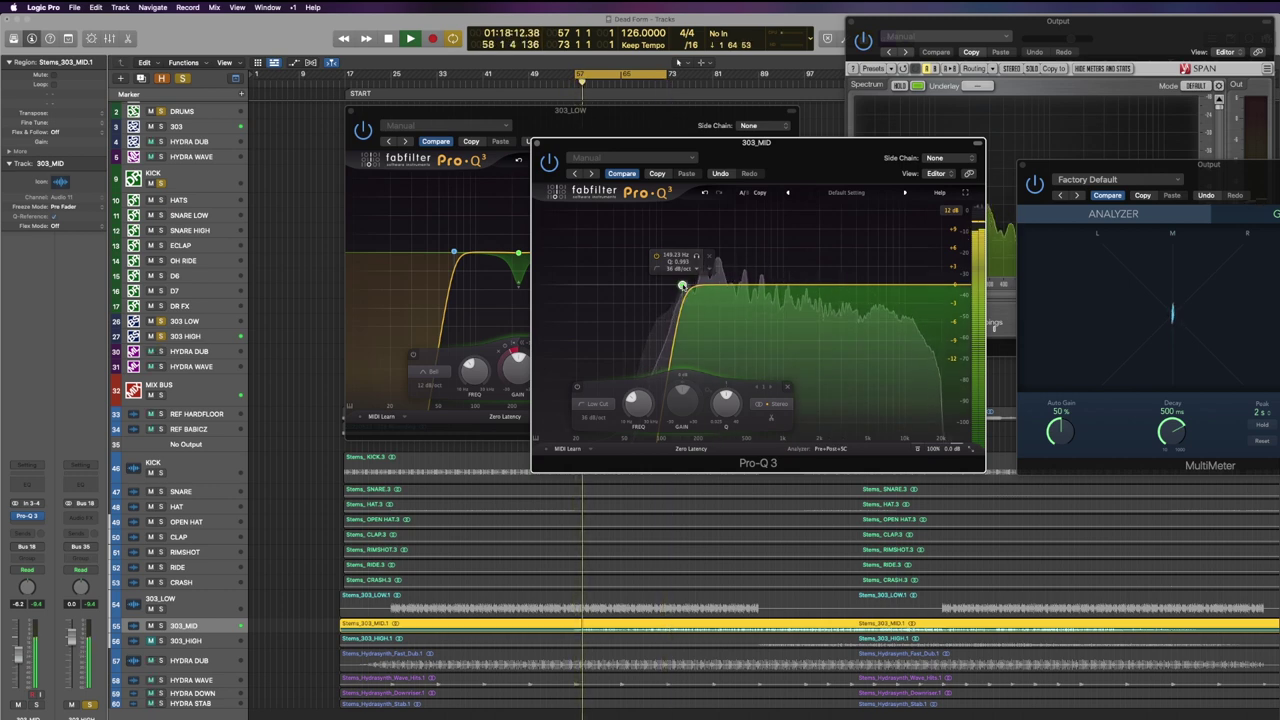
Insert a stereo spiff after Pro-Q 3 on 303_MID in boost mode and reposition its window.
{"action": "left_click", "coordinate": [30, 516]}
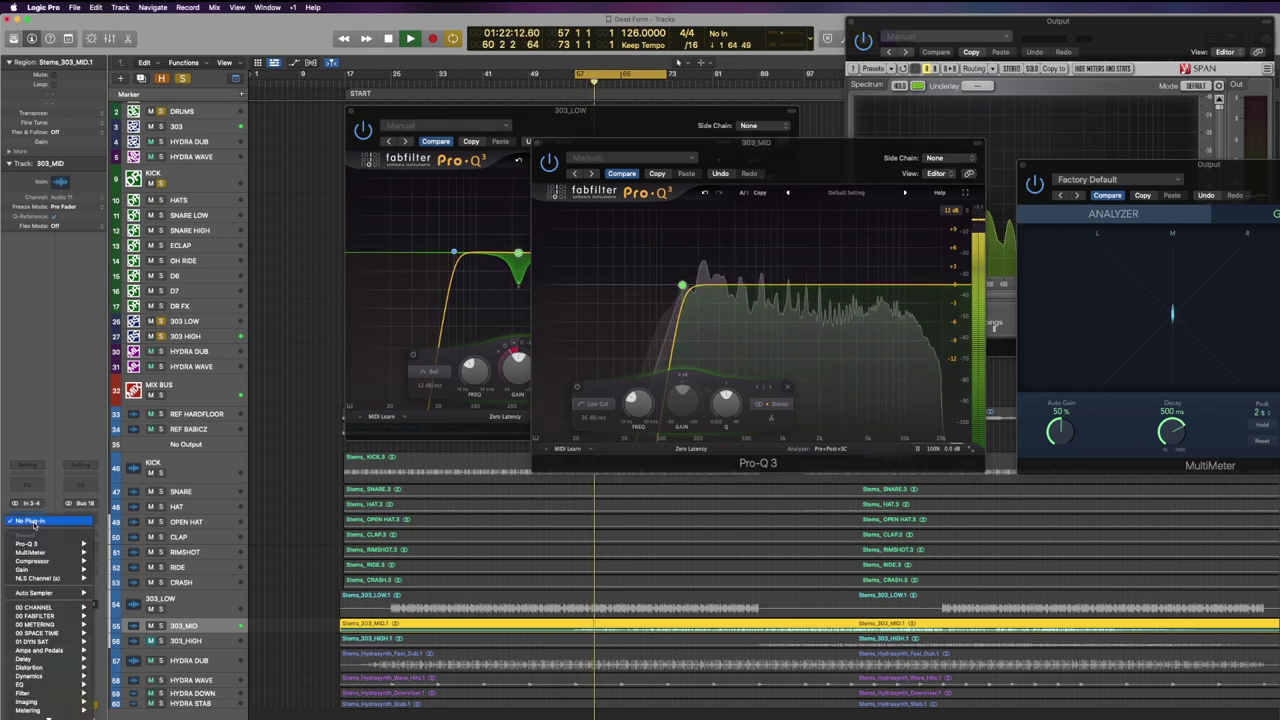
{"action": "mouse_move", "coordinate": [40, 641]}
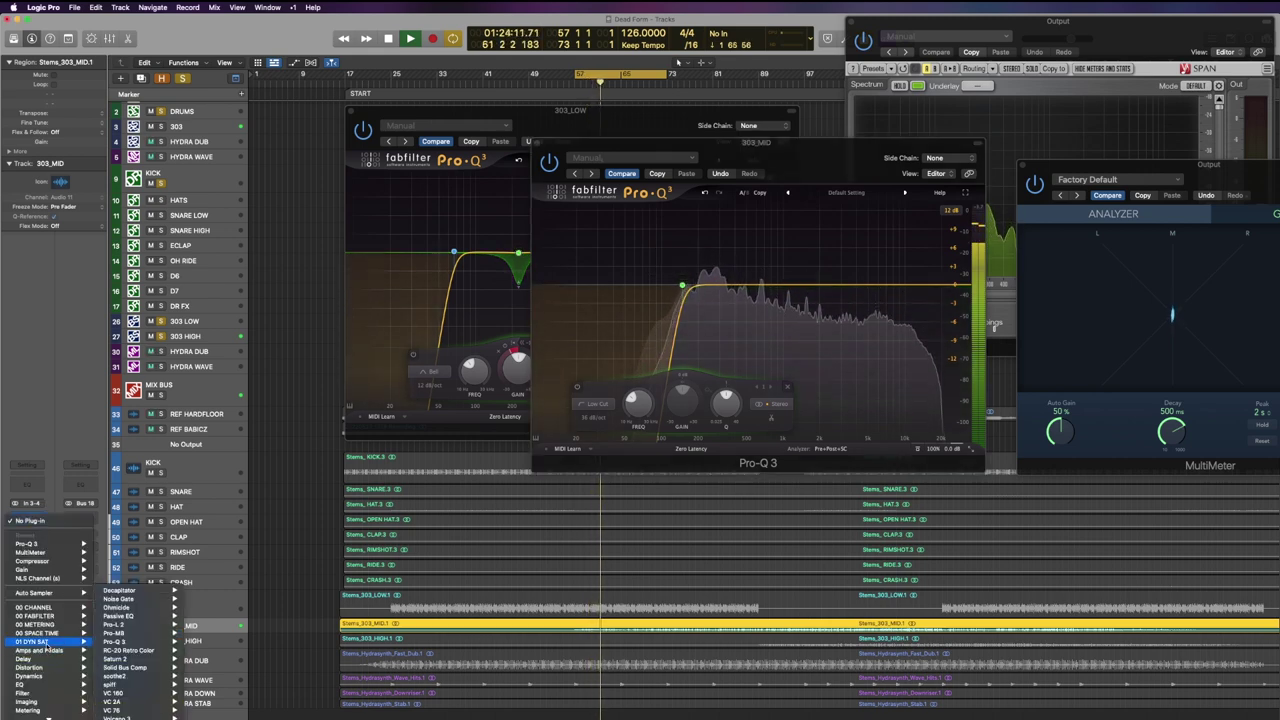
{"action": "mouse_move", "coordinate": [133, 685]}
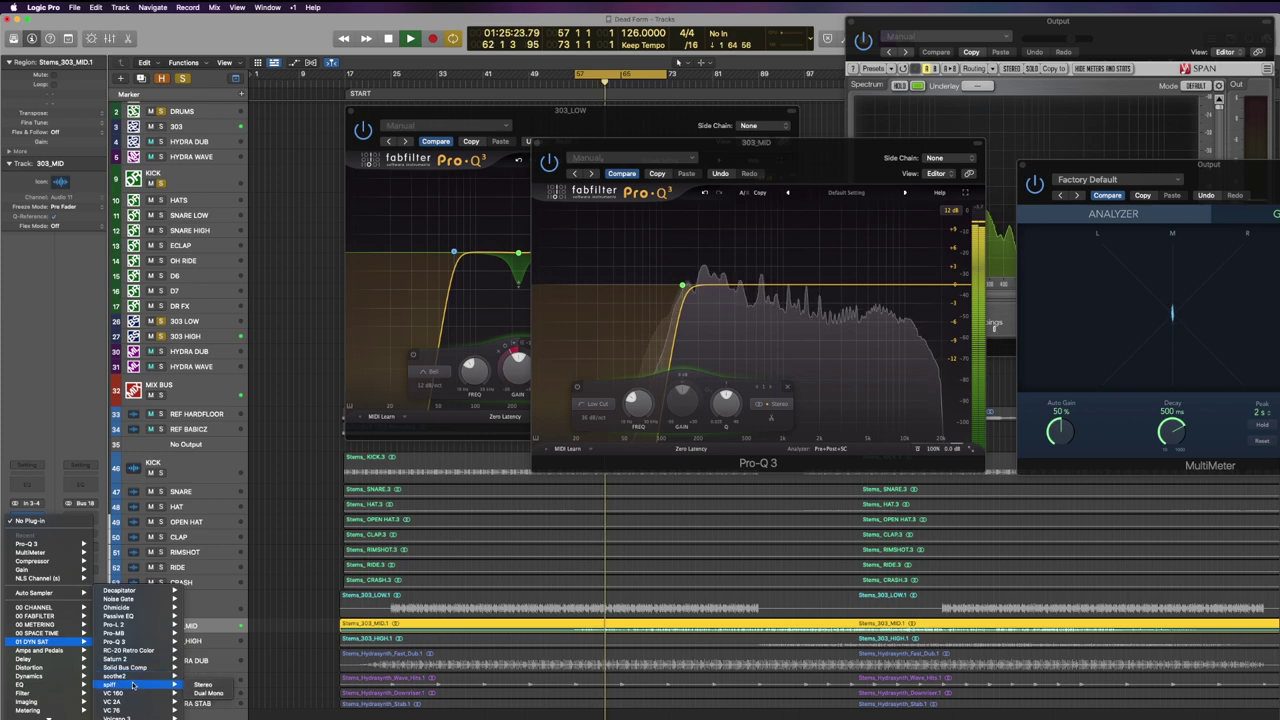
{"action": "left_click", "coordinate": [203, 686]}
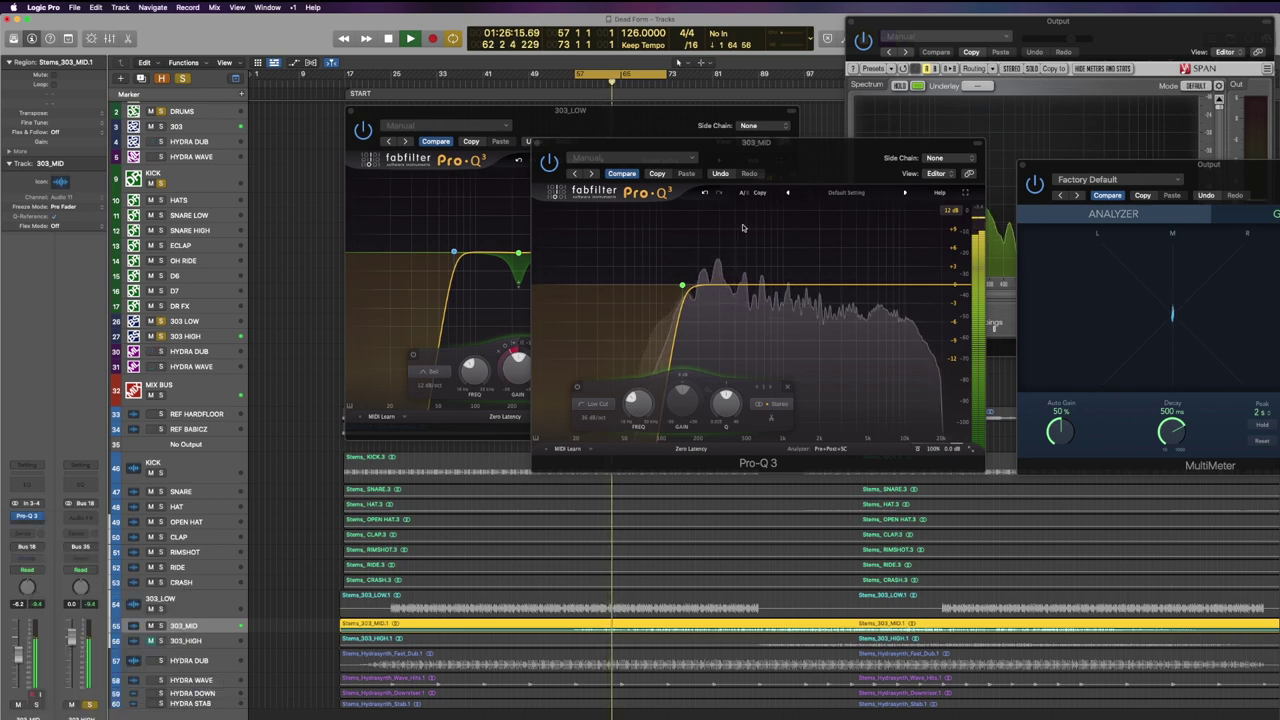
{"action": "left_click_drag", "start_coordinate": [991, 165], "coordinate": [748, 161]}
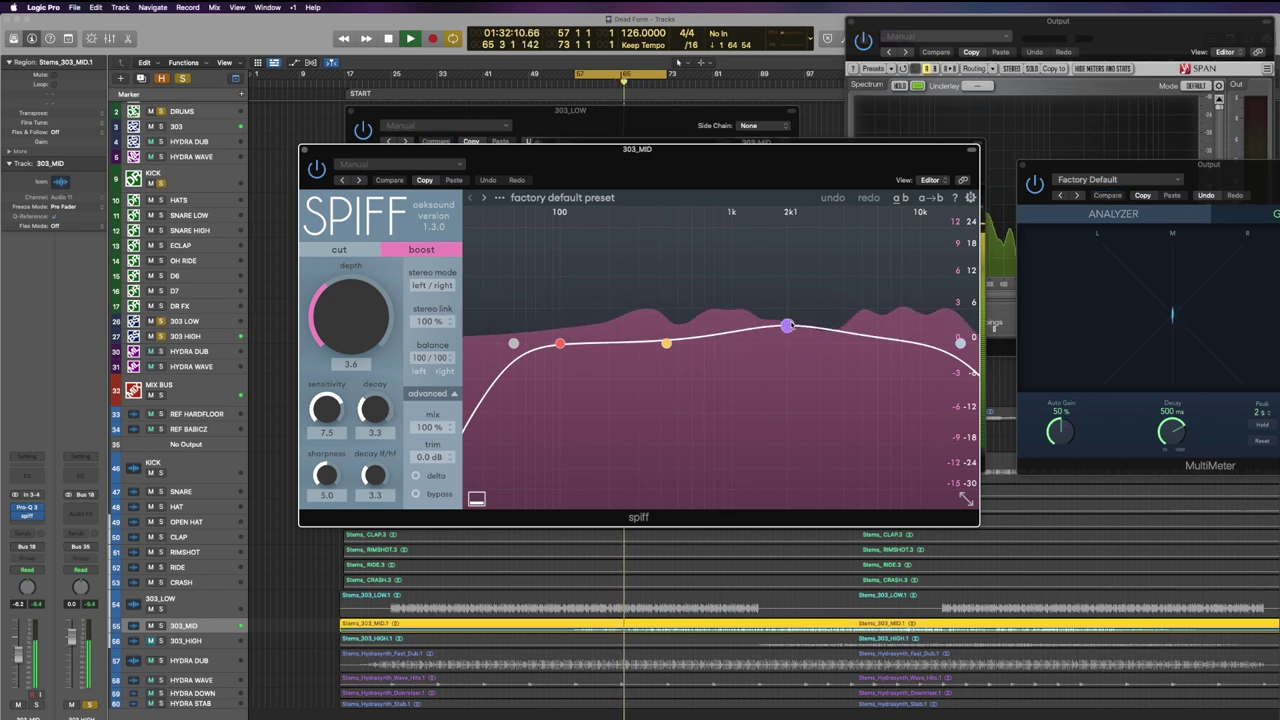
Set spiff's band 3 to 4.5 kHz with 3.0 dB sensitivity, its low cut to 847 Hz, and its depth to 7.9.
{"action": "left_click_drag", "start_coordinate": [787, 326], "coordinate": [851, 329]}
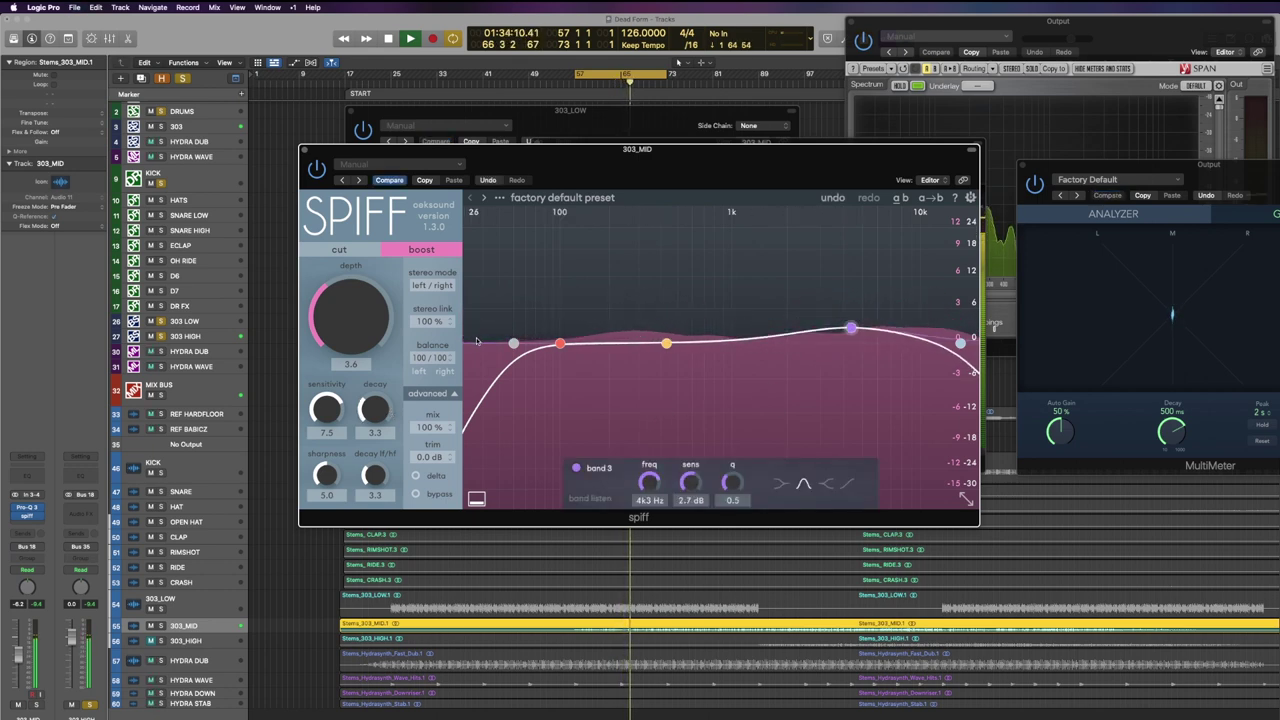
{"action": "left_click_drag", "start_coordinate": [513, 343], "coordinate": [718, 343]}
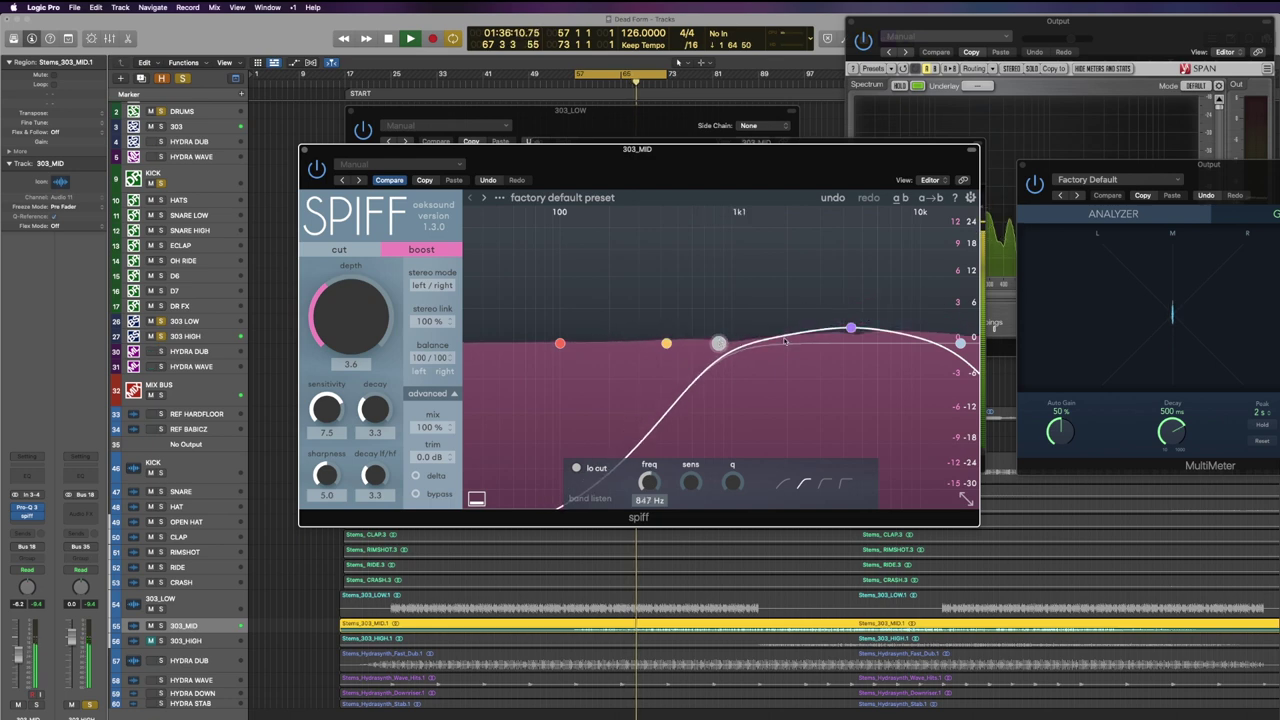
{"action": "left_click_drag", "start_coordinate": [850, 329], "coordinate": [854, 325]}
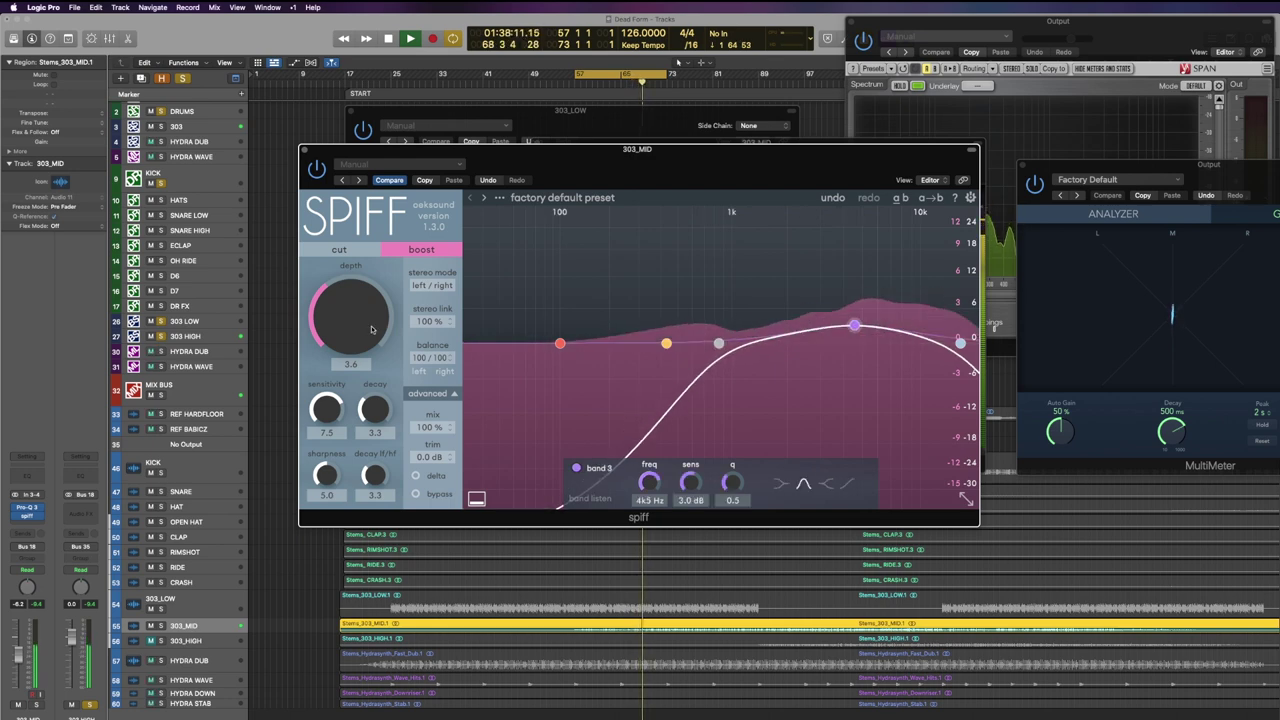
{"action": "left_click_drag", "start_coordinate": [369, 327], "coordinate": [358, 268]}
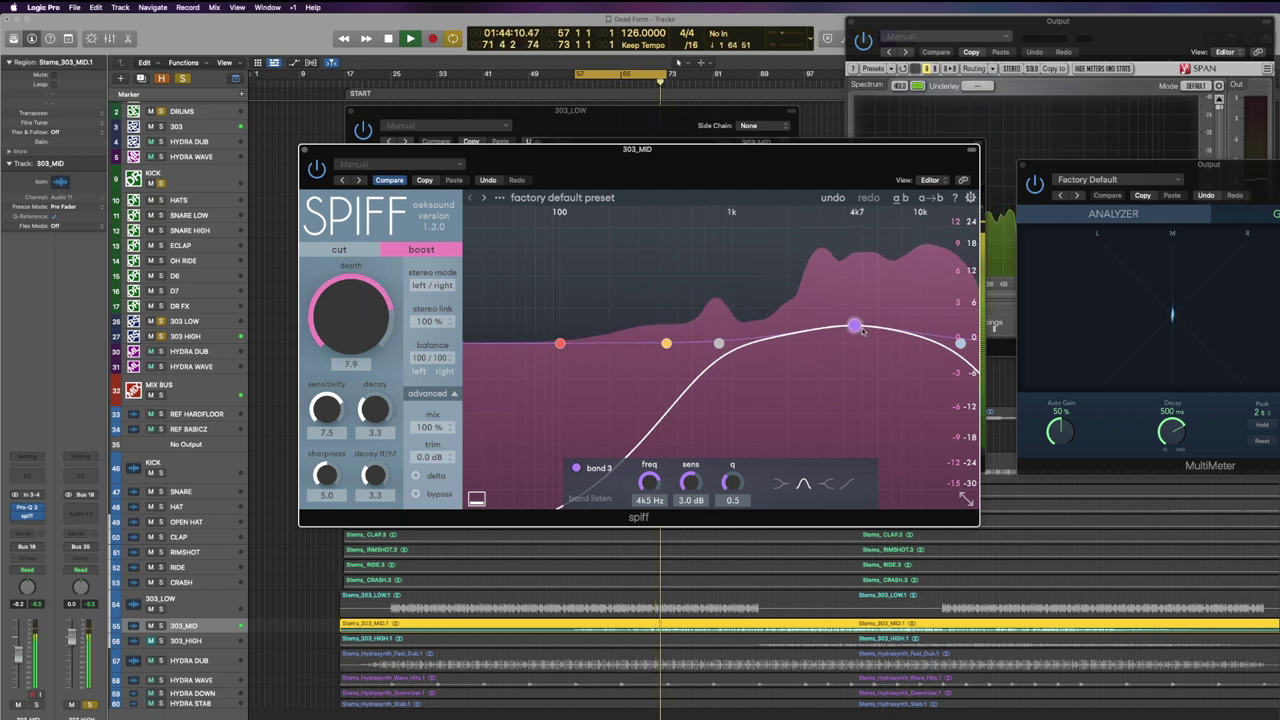
Shape spiff's band 3 on 303_MID as a bell at 5.9 kHz with 4.9 dB sensitivity and a Q of 1.4.
{"action": "mouse_move", "coordinate": [854, 326]}
{"action": "left_mouse_down"}
{"action": "mouse_move", "coordinate": [780, 325]}
{"action": "mouse_move", "coordinate": [870, 330]}
{"action": "left_mouse_up"}
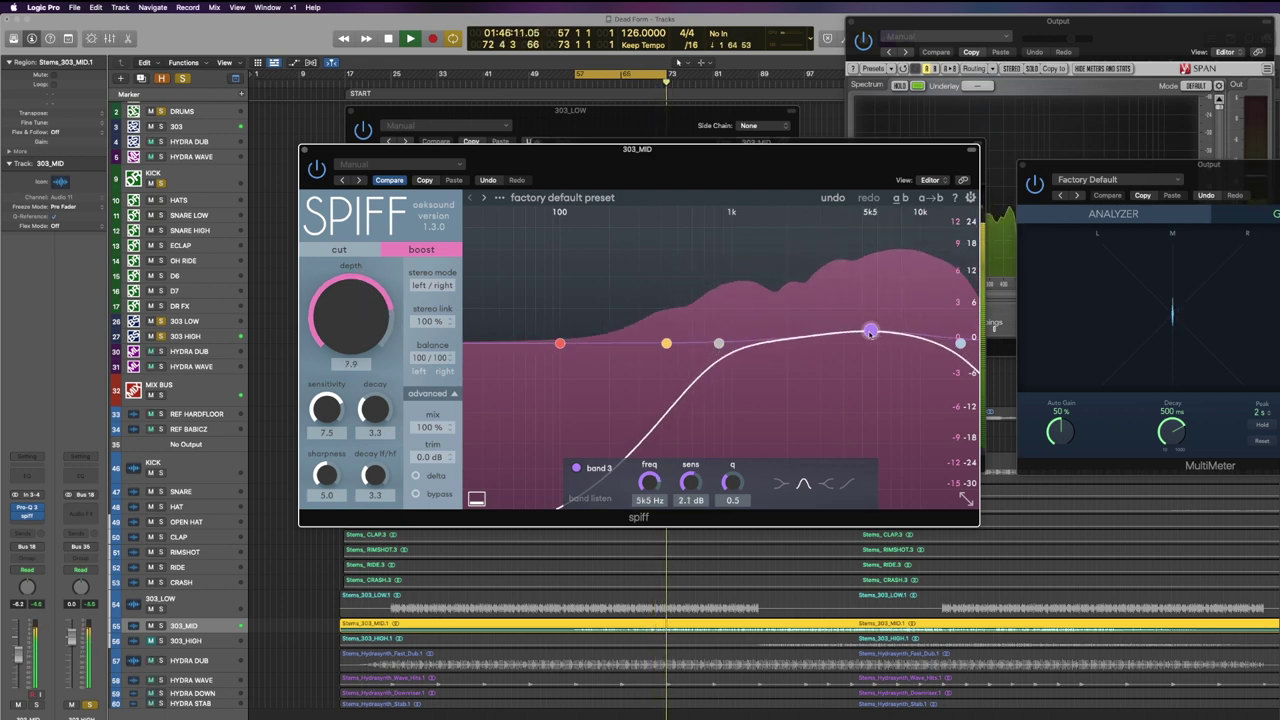
{"action": "left_click", "coordinate": [847, 483]}
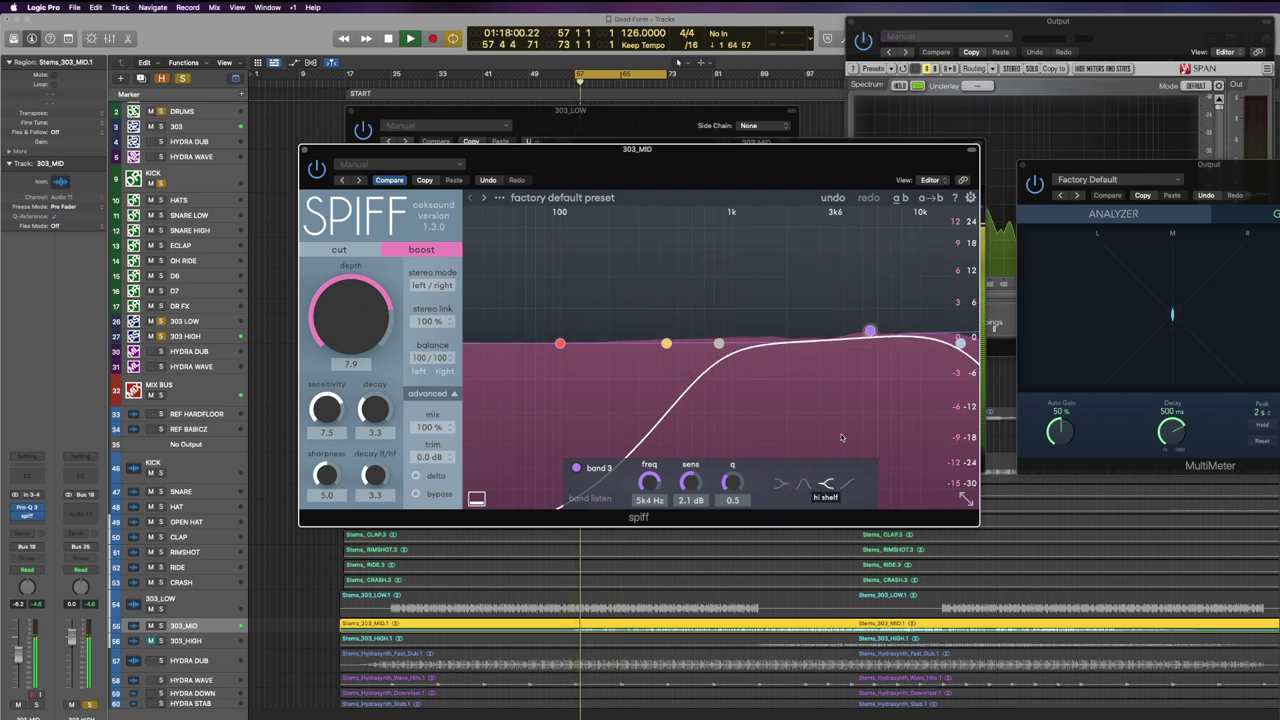
{"action": "left_click", "coordinate": [825, 483]}
{"action": "mouse_move", "coordinate": [870, 330]}
{"action": "left_mouse_down"}
{"action": "mouse_move", "coordinate": [735, 310]}
{"action": "mouse_move", "coordinate": [734, 299]}
{"action": "mouse_move", "coordinate": [757, 330]}
{"action": "mouse_move", "coordinate": [877, 314]}
{"action": "left_mouse_up"}
{"action": "left_click", "coordinate": [804, 484]}
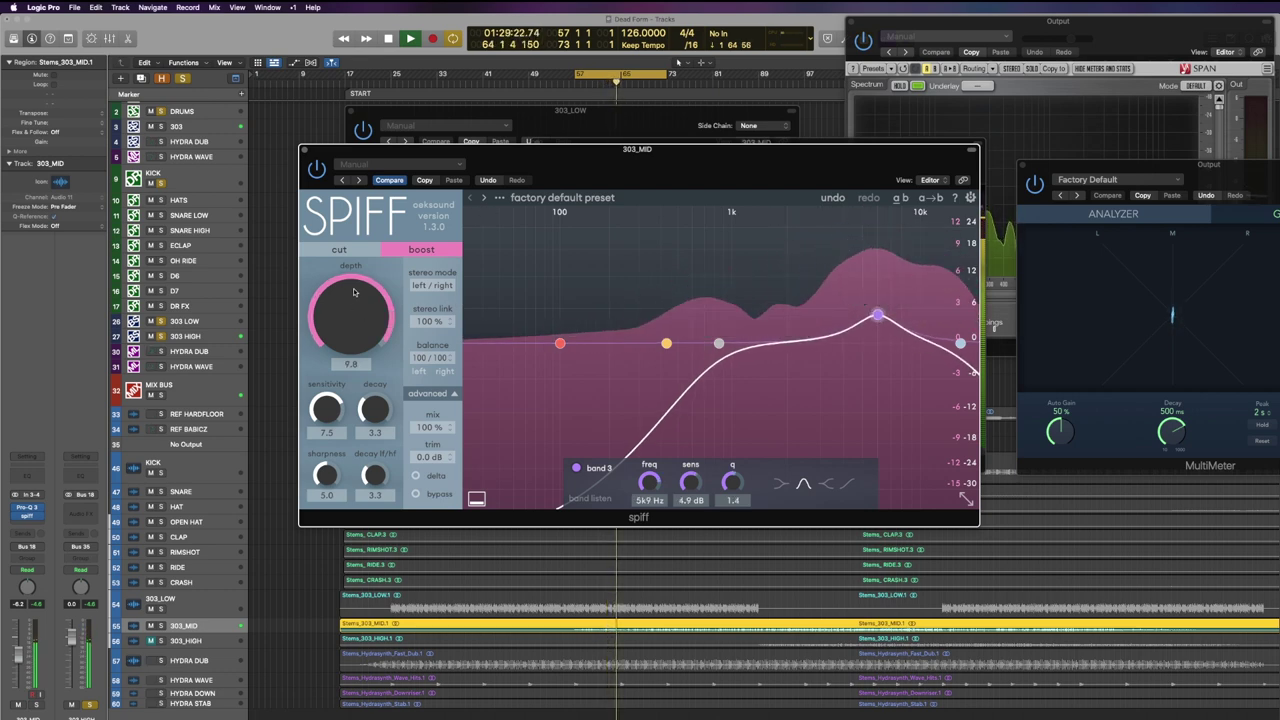
Set spiff's overall sensitivity on 303_MID to 9.9 and its depth to 8.5.
{"action": "left_click_drag", "start_coordinate": [353, 293], "coordinate": [354, 282]}
{"action": "left_click_drag", "start_coordinate": [316, 411], "coordinate": [366, 671]}
{"action": "left_click_drag", "start_coordinate": [326, 321], "coordinate": [323, 378]}
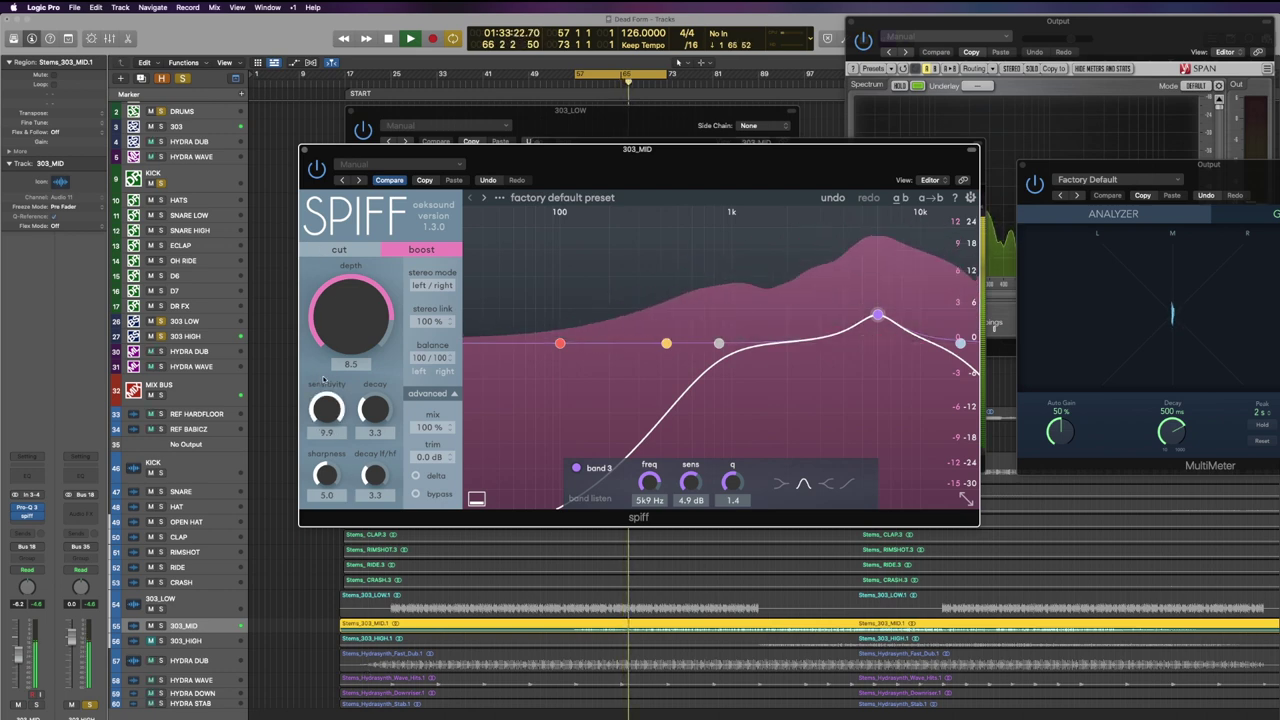
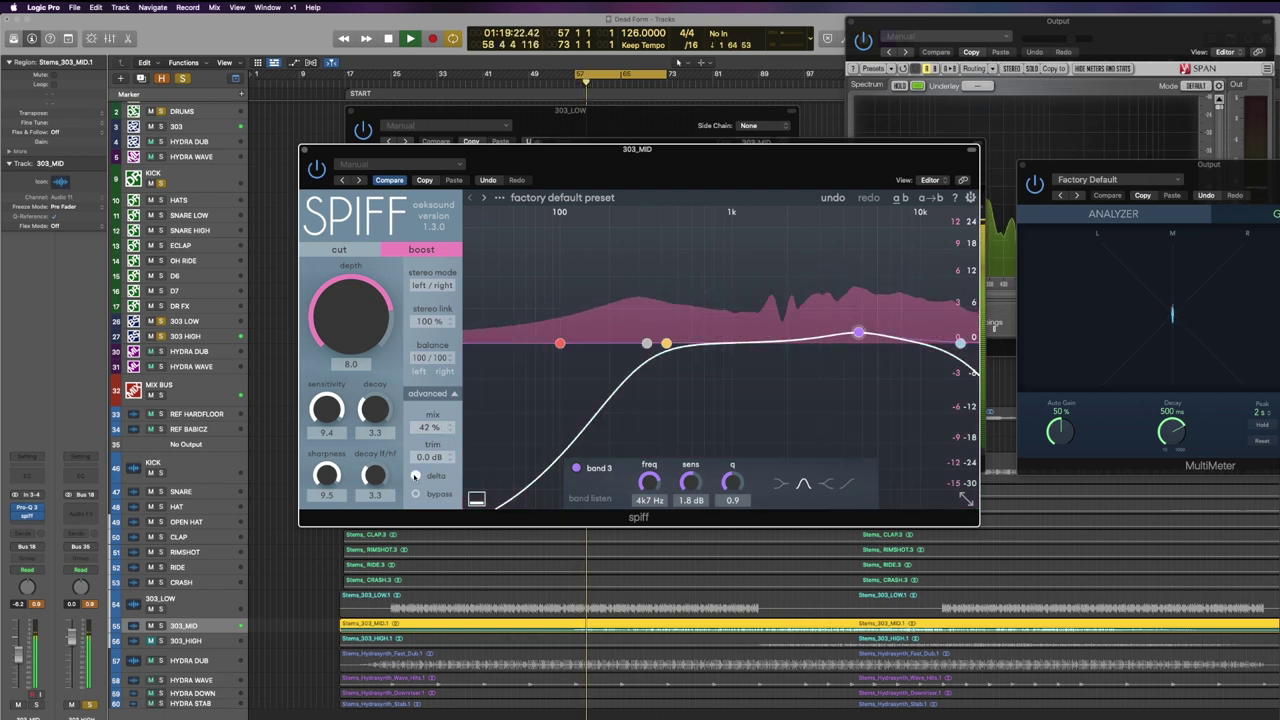
Audition spiff's delta signal on 303_MID and balance the plug-in to 50 % mix and 8.1 depth.
{"action": "left_click", "coordinate": [415, 476]}
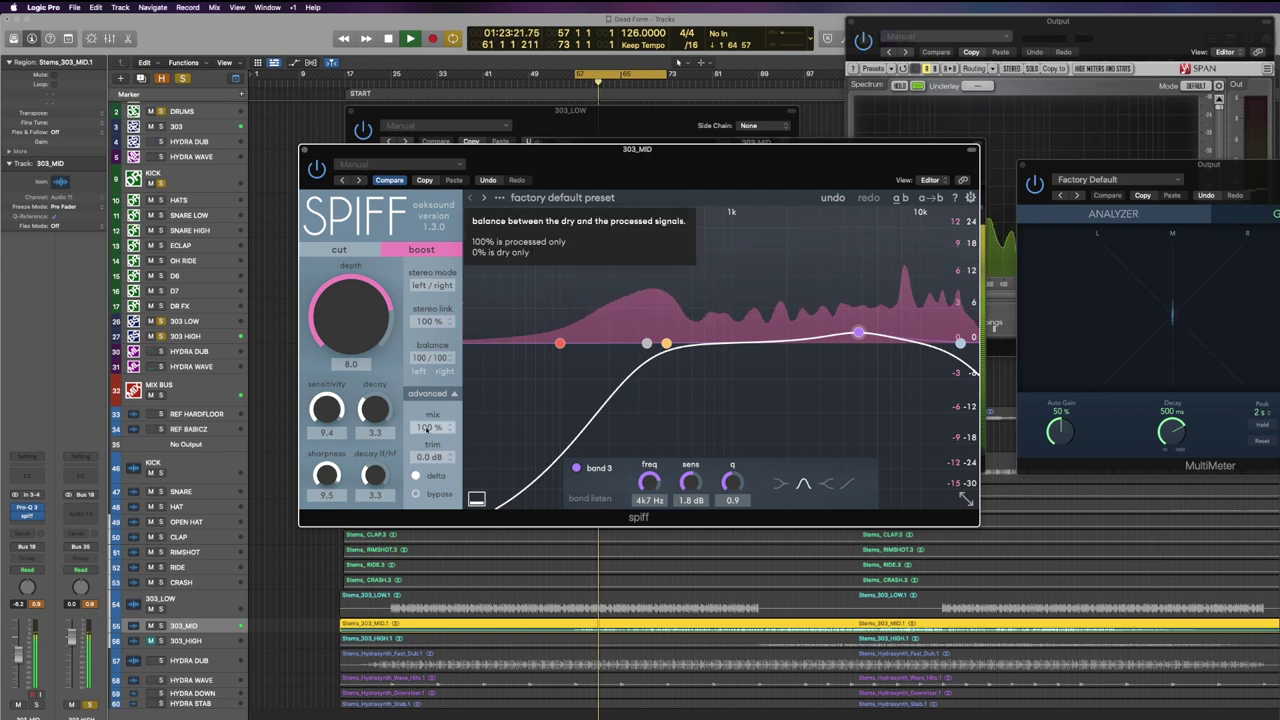
{"action": "left_click", "coordinate": [415, 476]}
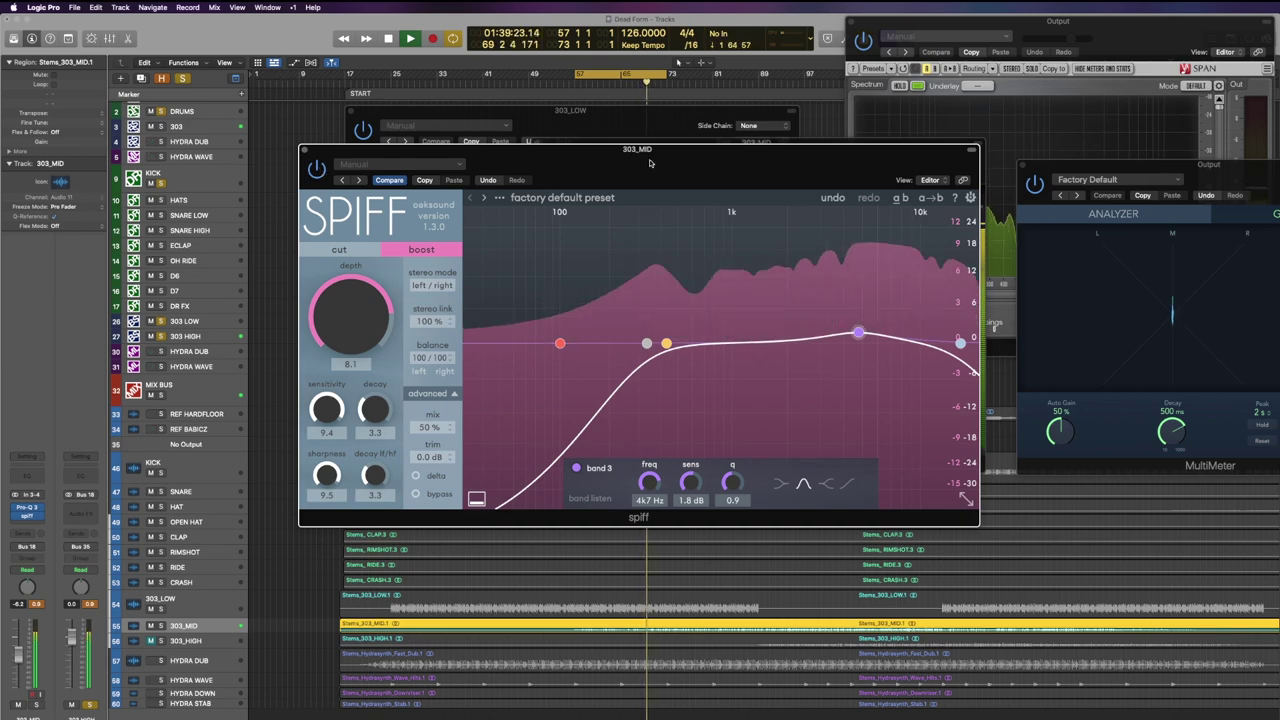
{"action": "left_click_drag", "start_coordinate": [644, 166], "coordinate": [667, 183]}
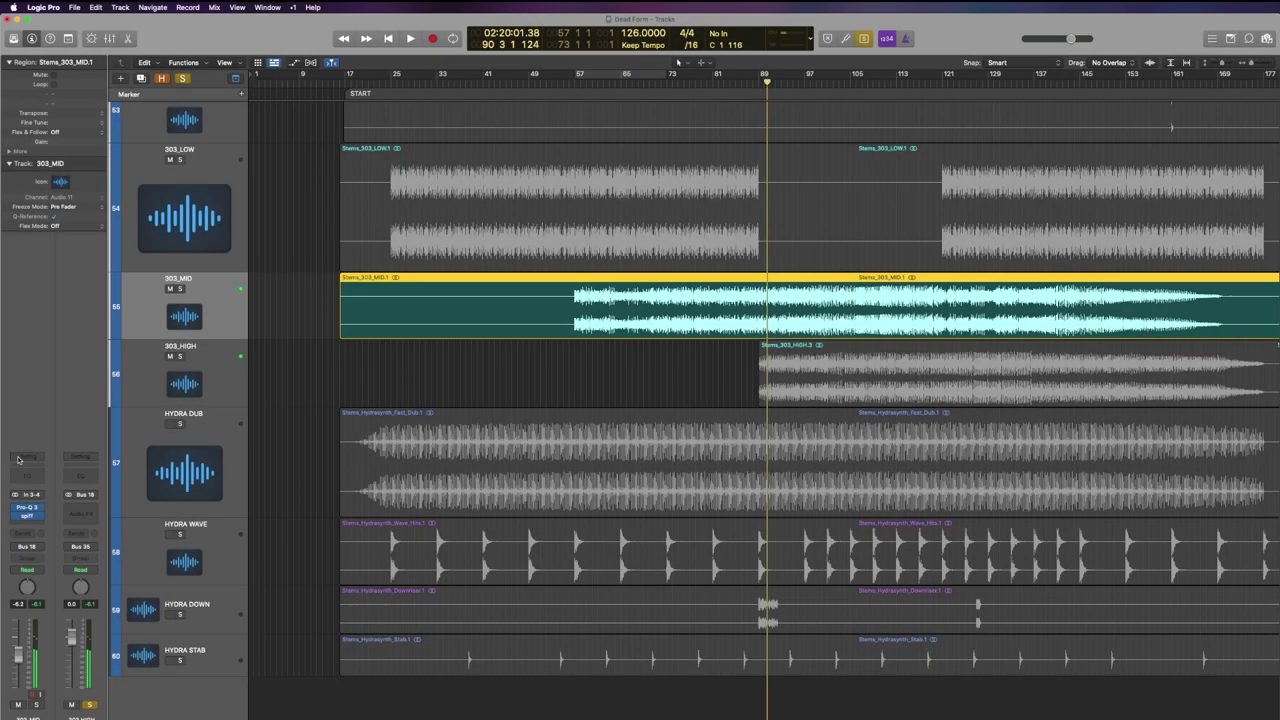
Copy the 303_MID channel strip setting, paste it onto the 303_HIGH track and start playback.
{"action": "left_click", "coordinate": [26, 458]}
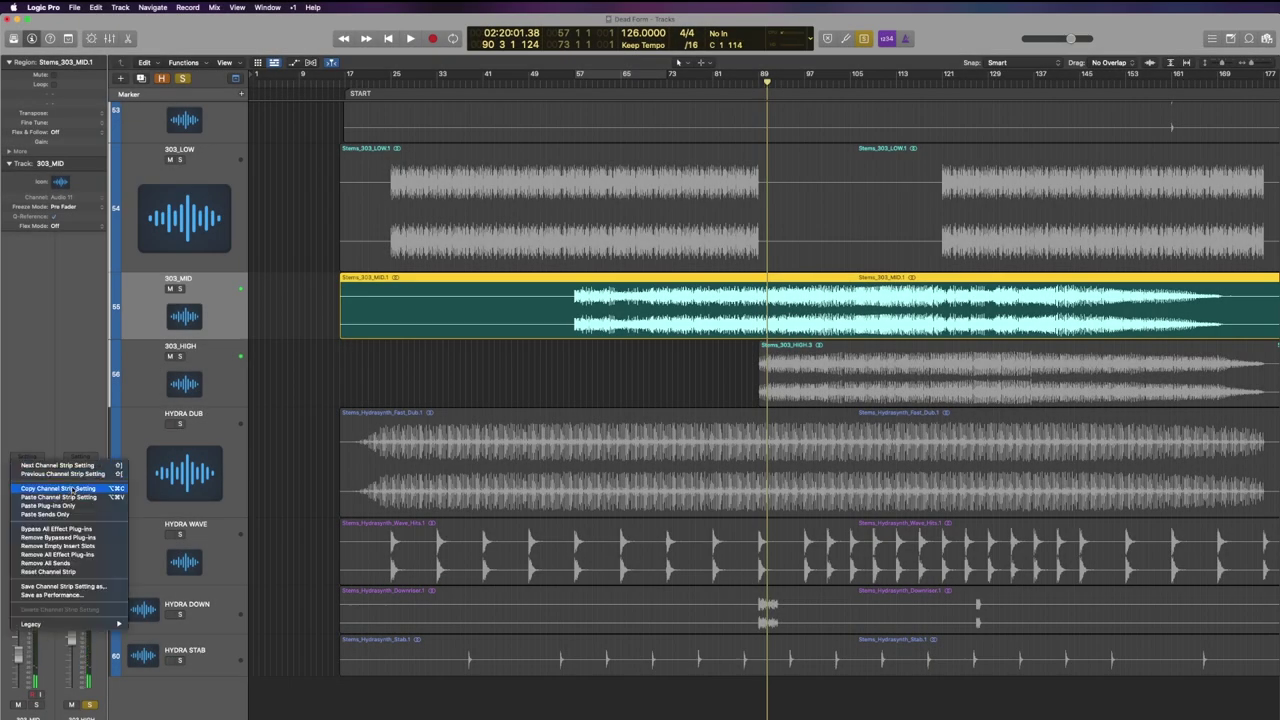
{"action": "left_click", "coordinate": [73, 489]}
{"action": "left_click", "coordinate": [210, 397]}
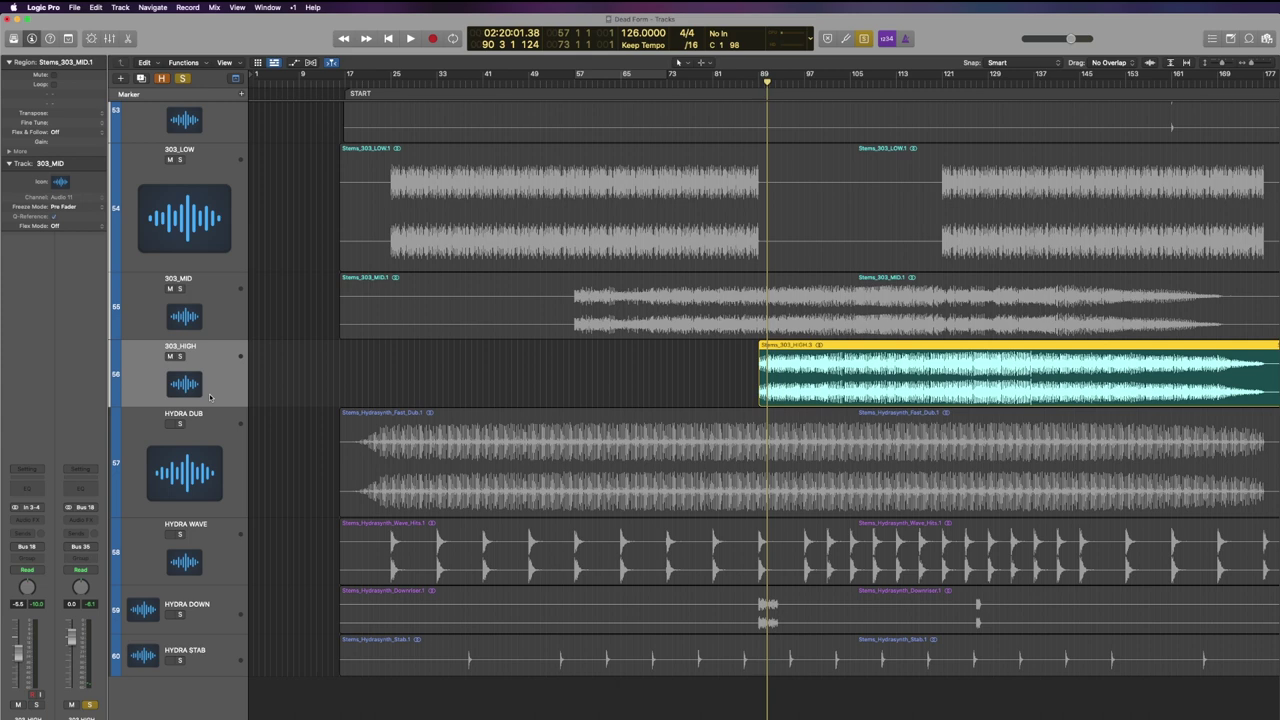
{"action": "left_click", "coordinate": [28, 470]}
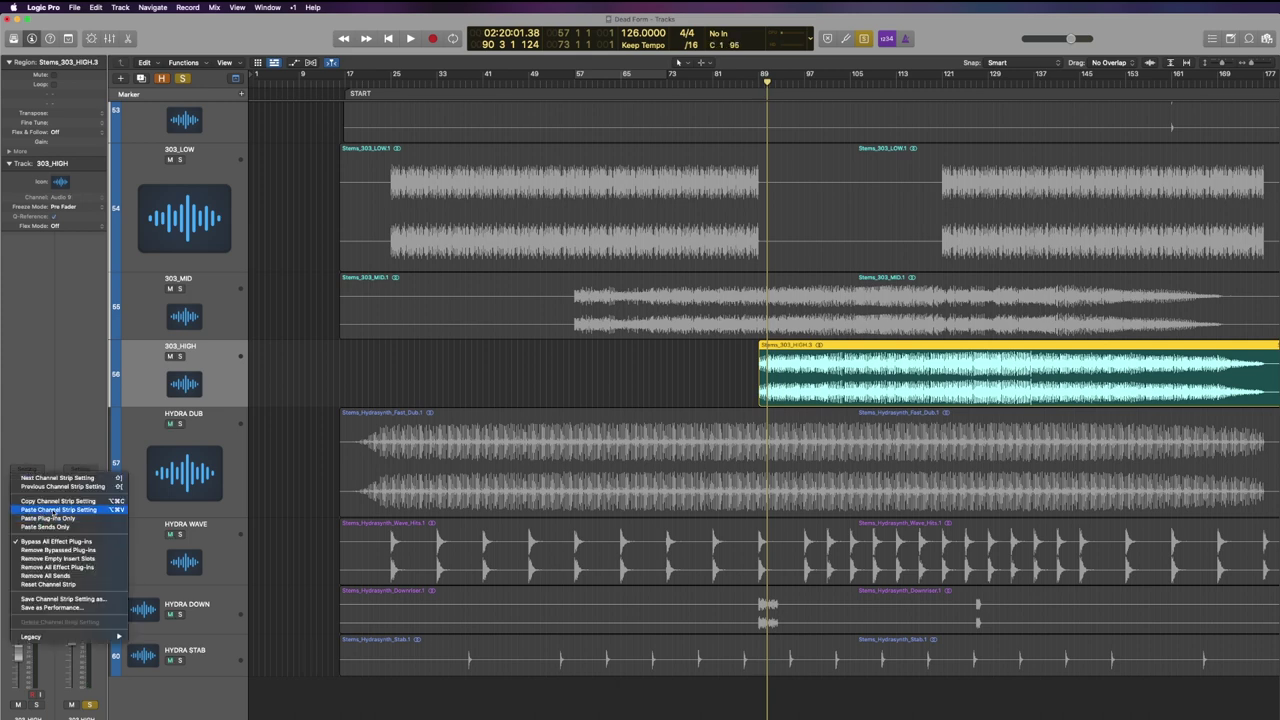
{"action": "left_click", "coordinate": [53, 510]}
{"action": "key", "text": "space"}
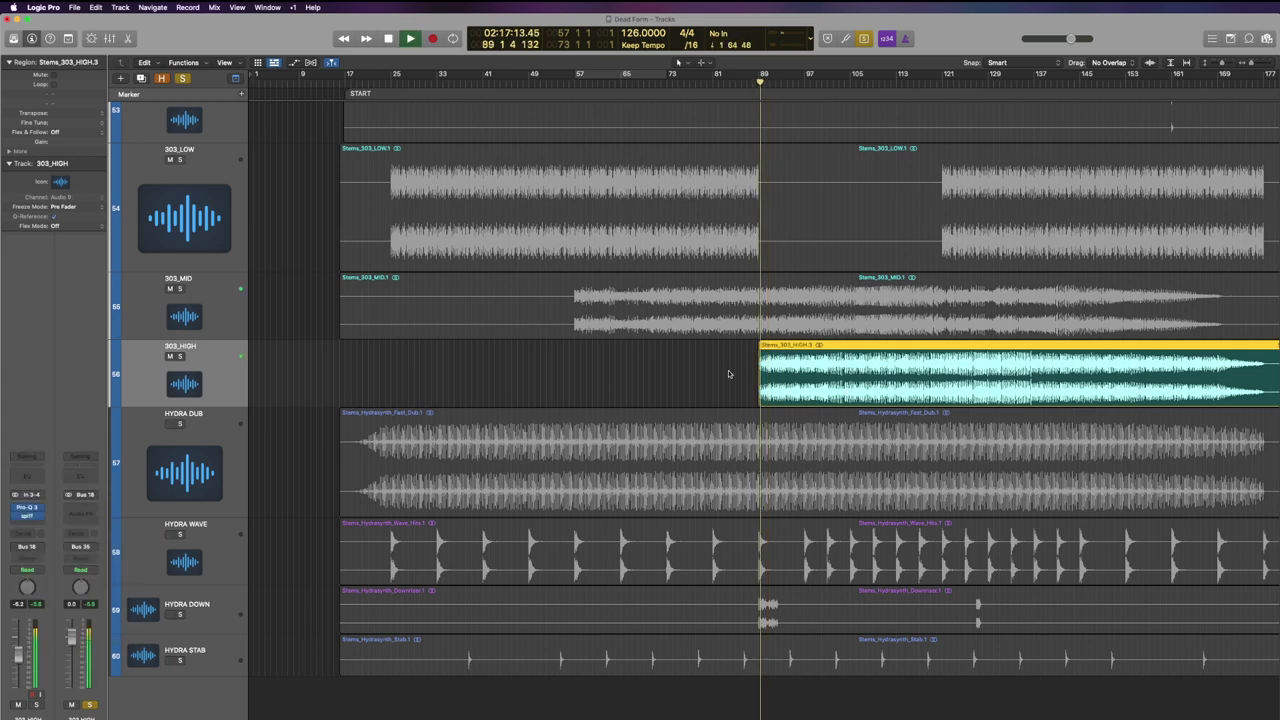
Open spiff on 303_HIGH, compare its sound bypassed and active, and reposition its window.
{"action": "left_click", "coordinate": [26, 515]}
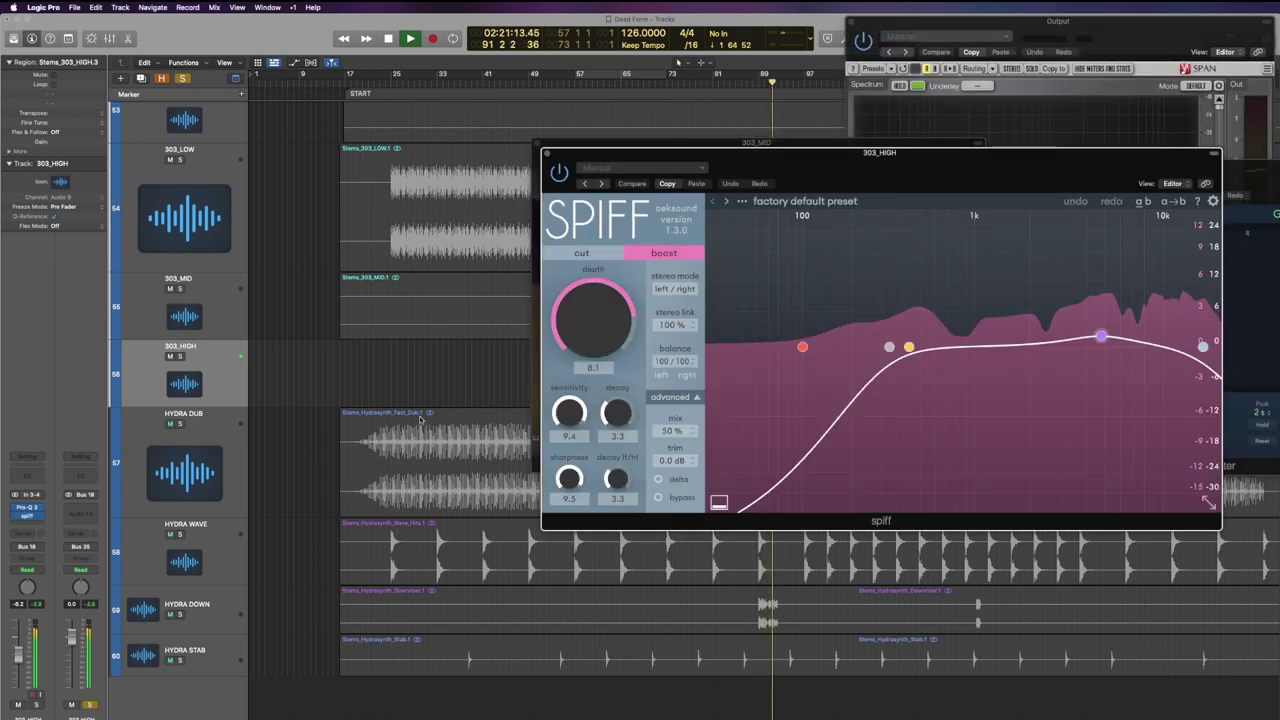
{"action": "left_click", "coordinate": [557, 174]}
{"action": "left_click", "coordinate": [557, 174]}
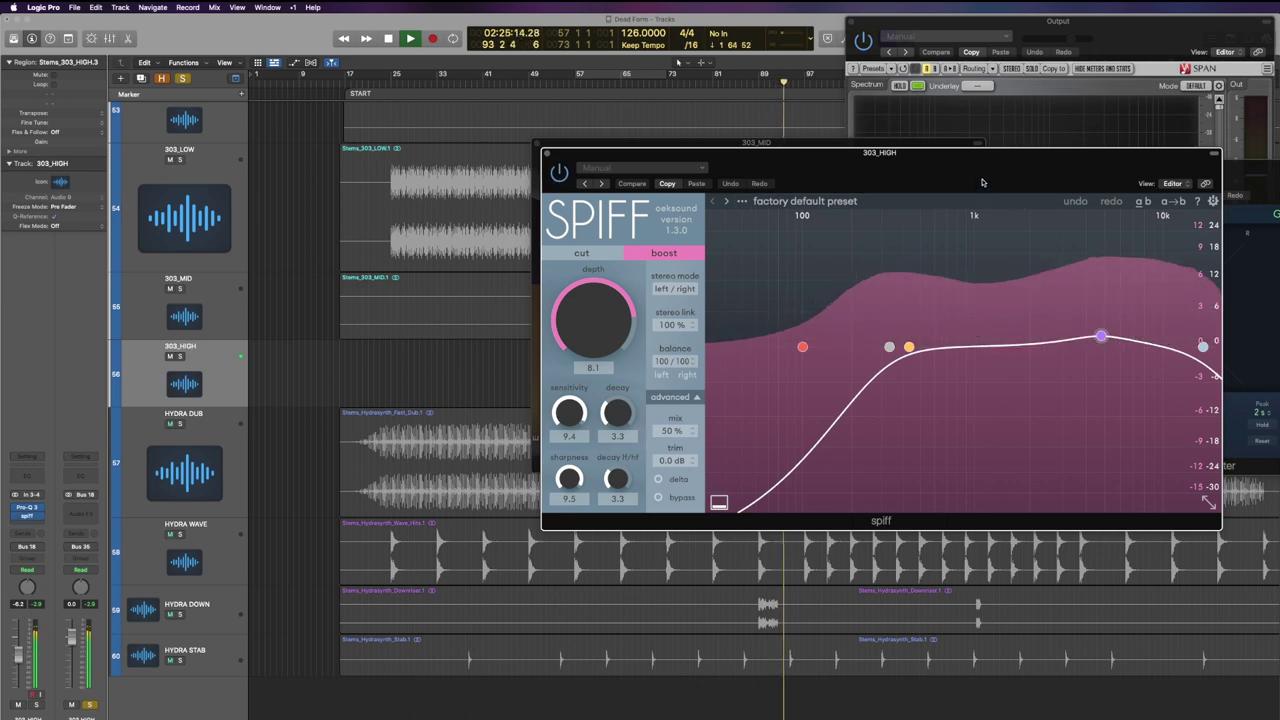
{"action": "left_click_drag", "start_coordinate": [1105, 171], "coordinate": [831, 138]}
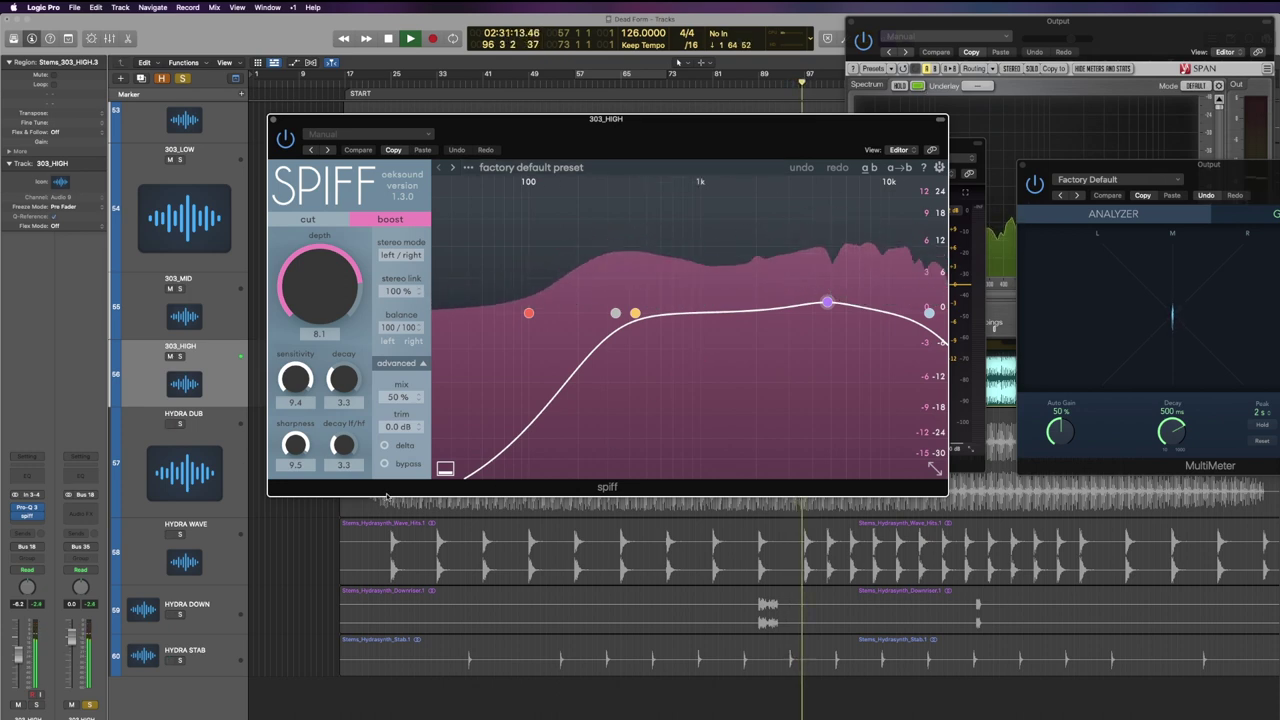
Set spiff on 303_HIGH to 7.2 depth, 8.8 sensitivity and 1.5 decay, and adjust its sharpness.
{"action": "left_click_drag", "start_coordinate": [318, 288], "coordinate": [316, 301]}
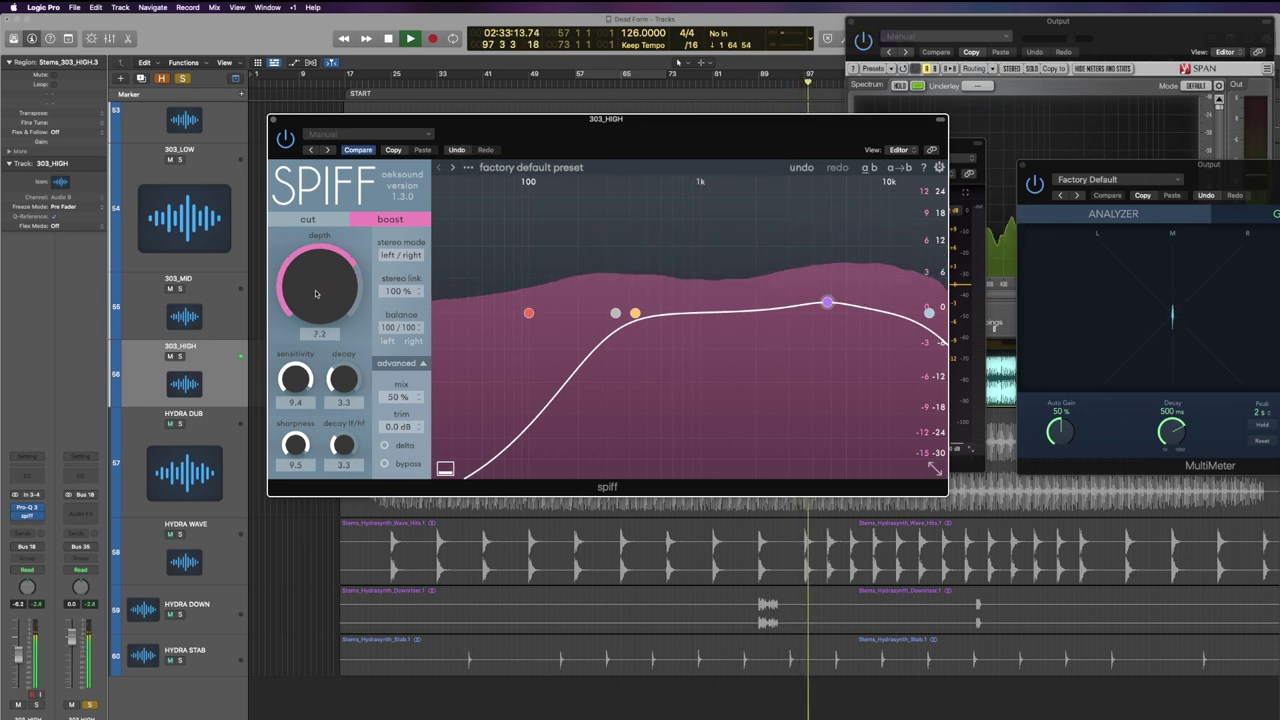
{"action": "left_click_drag", "start_coordinate": [292, 385], "coordinate": [348, 392]}
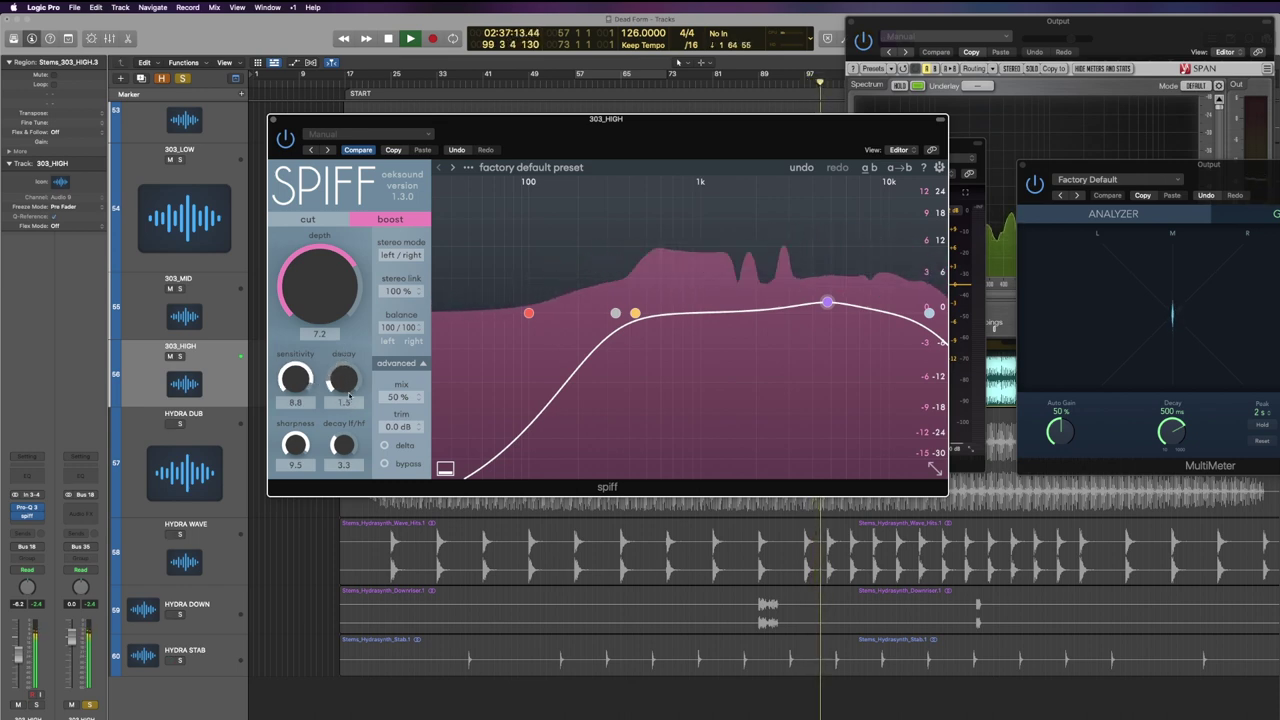
{"action": "left_click_drag", "start_coordinate": [295, 443], "coordinate": [296, 452]}
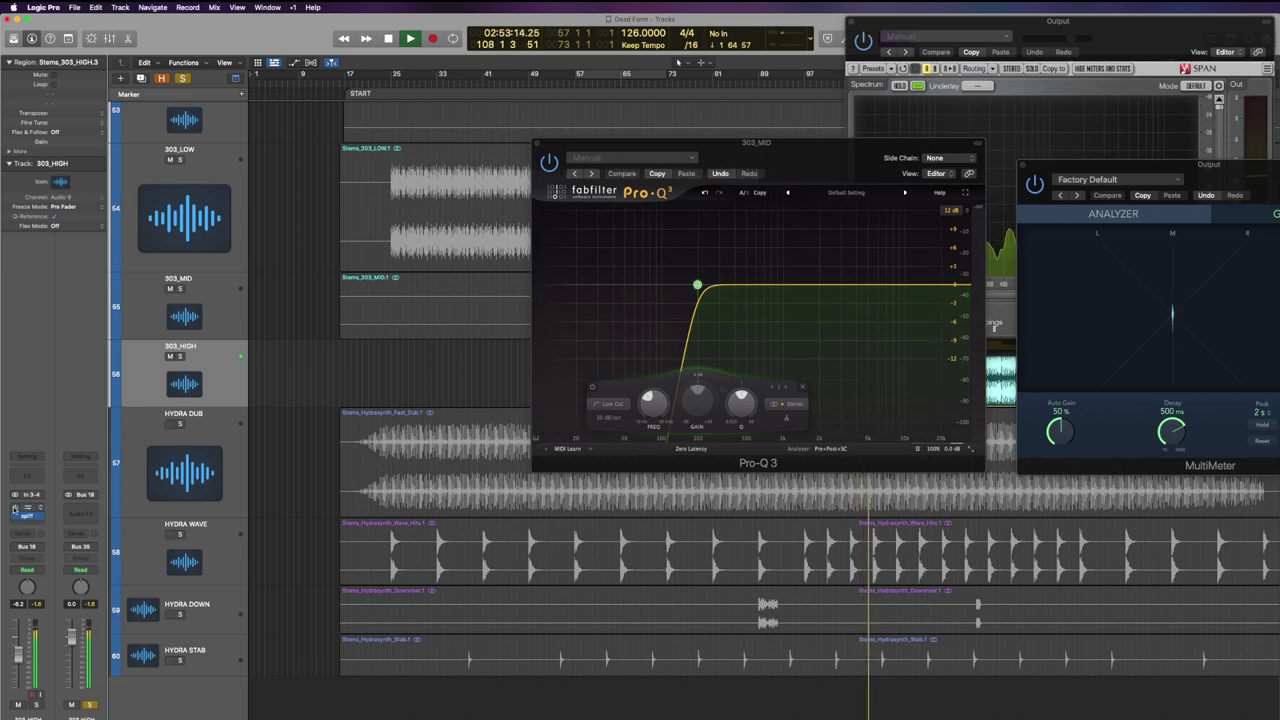
Open Pro-Q 3 on 303_HIGH and lower its low-cut frequency slightly.
{"action": "left_click", "coordinate": [24, 510]}
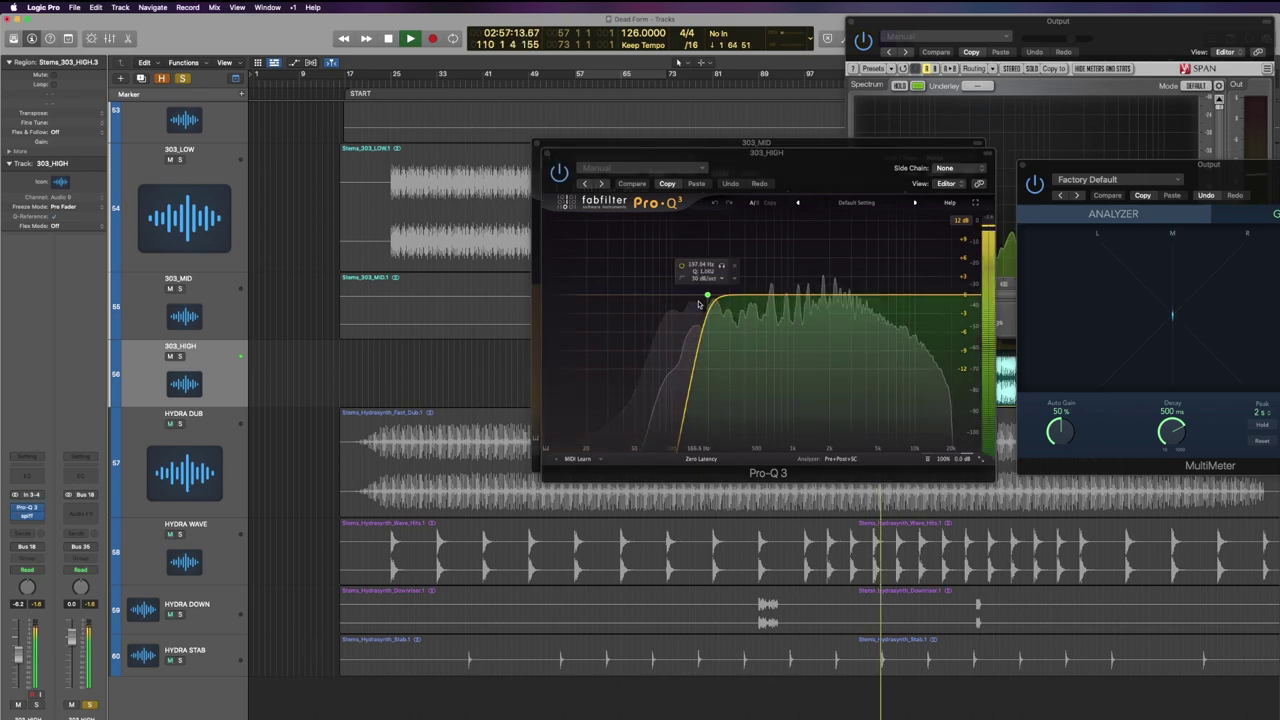
{"action": "left_click_drag", "start_coordinate": [707, 295], "coordinate": [702, 296]}
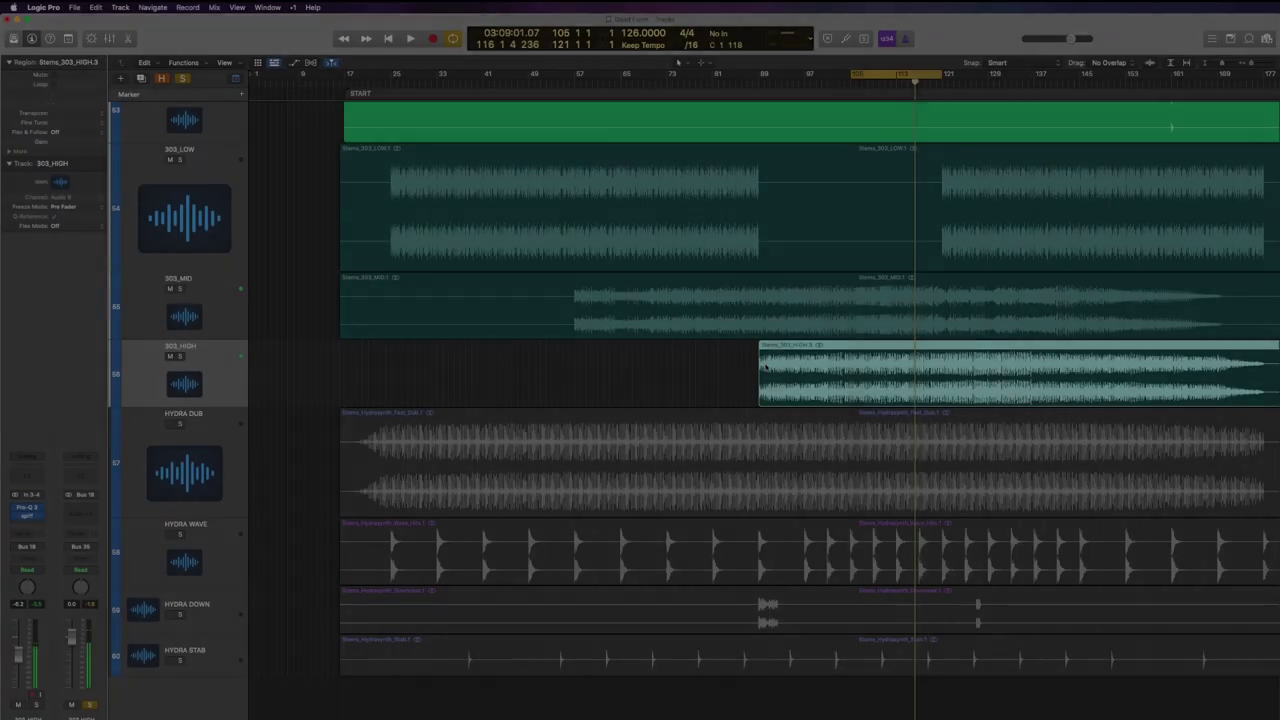
Mute the 303_MID track and keep 303_HIGH audible while the bar 105 to 121 loop plays.
{"action": "scroll", "coordinate": [743, 371], "scroll_direction": "right", "scroll_amount": 3}
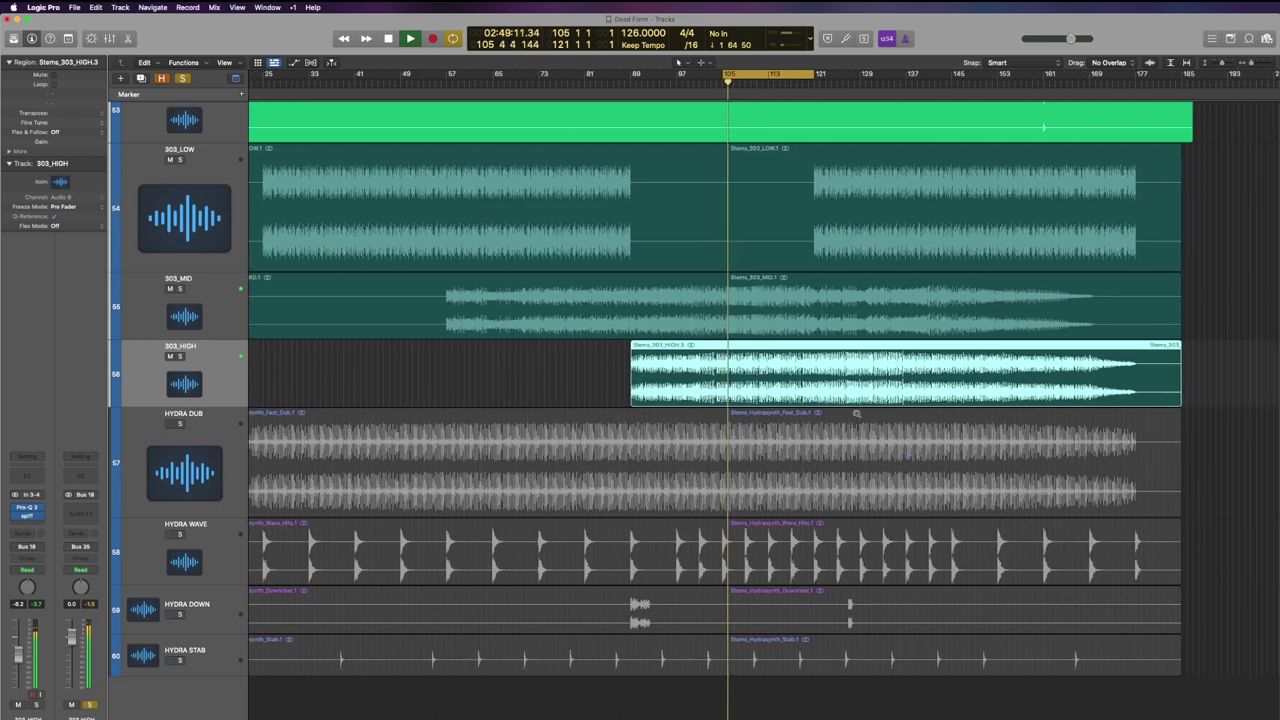
{"action": "left_click_drag", "start_coordinate": [910, 458], "coordinate": [608, 243]}
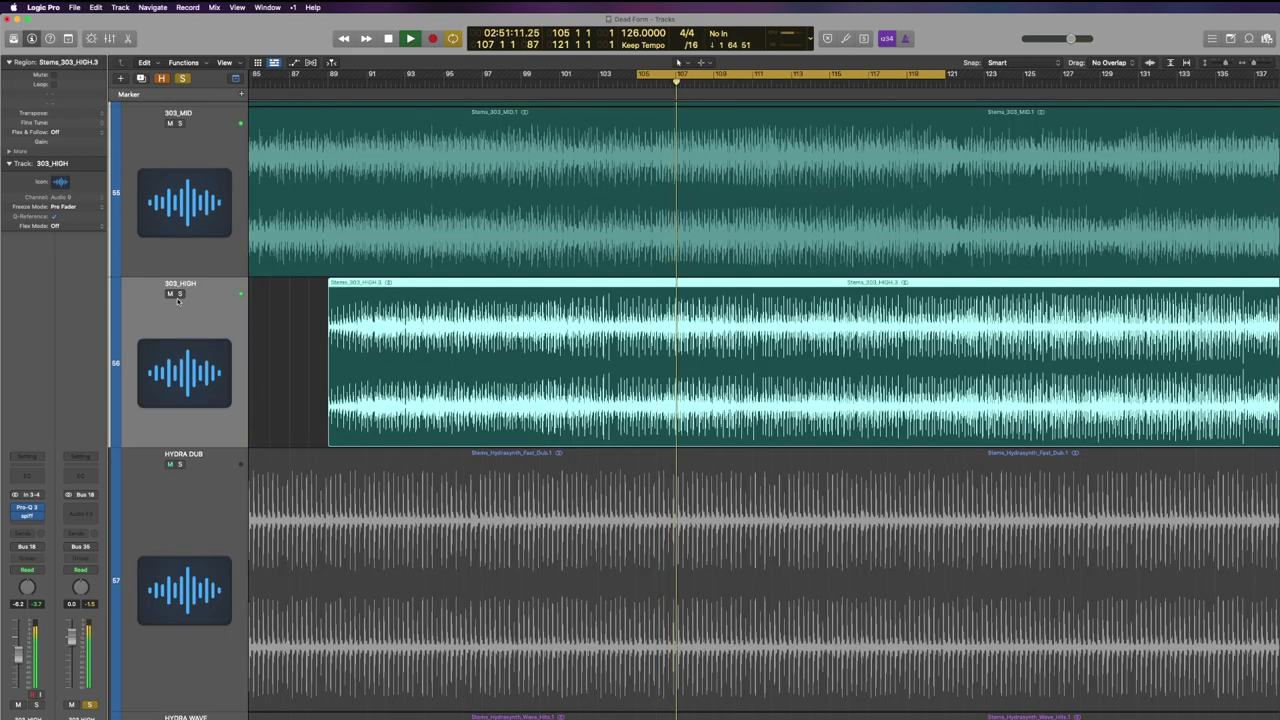
{"action": "left_click", "coordinate": [169, 294]}
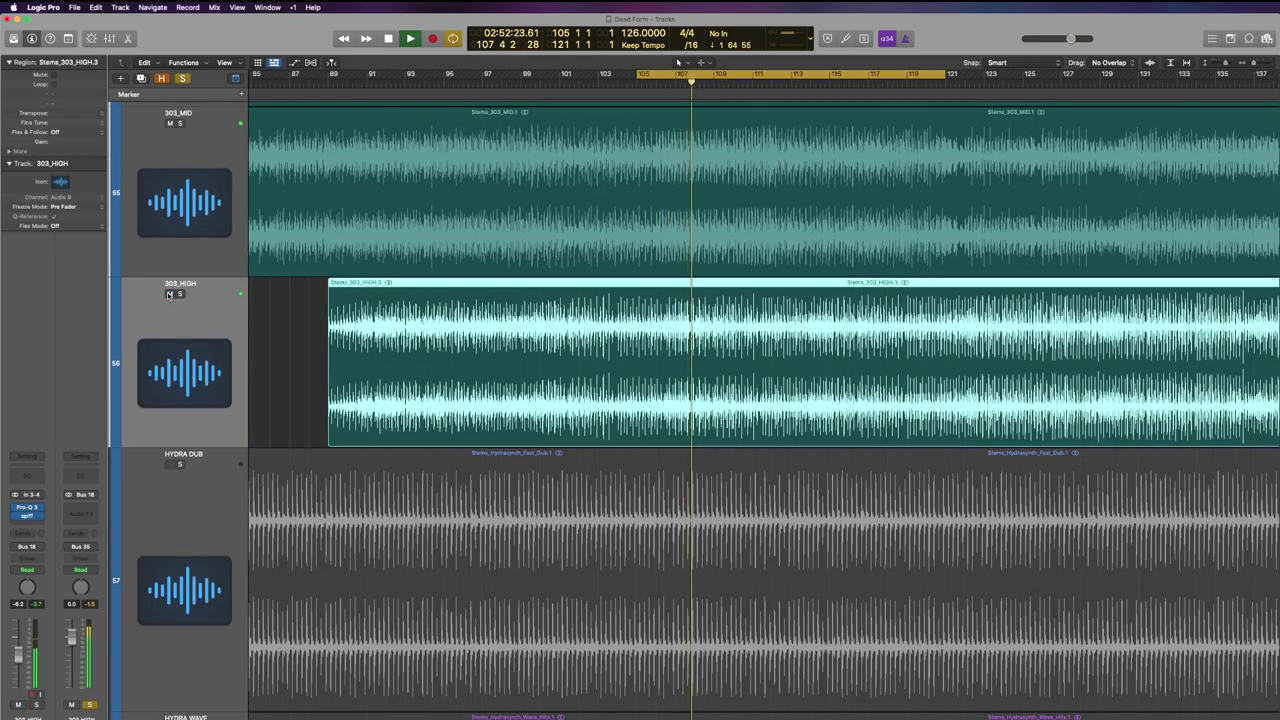
{"action": "left_click", "coordinate": [170, 123]}
{"action": "key", "text": "super+Up"}
{"action": "key", "text": "super+Up"}
{"action": "key", "text": "super+Up"}
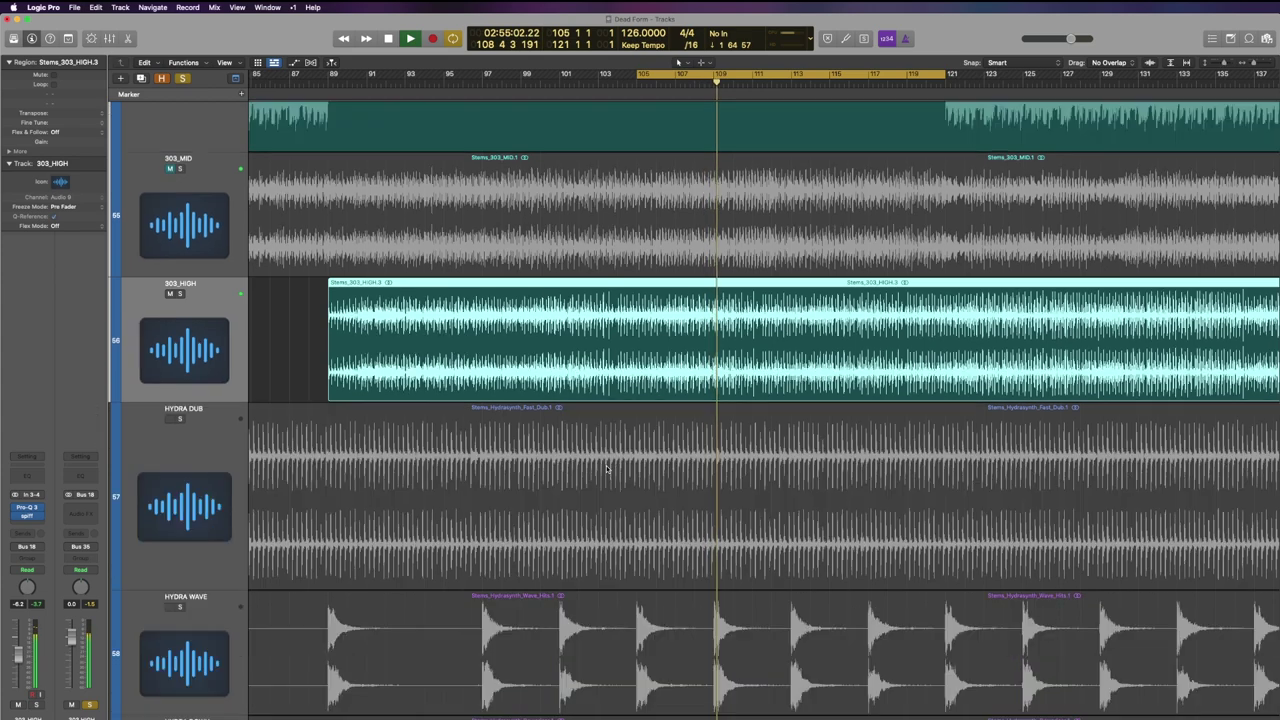
{"action": "scroll", "coordinate": [609, 470], "scroll_direction": "up", "scroll_amount": 2}
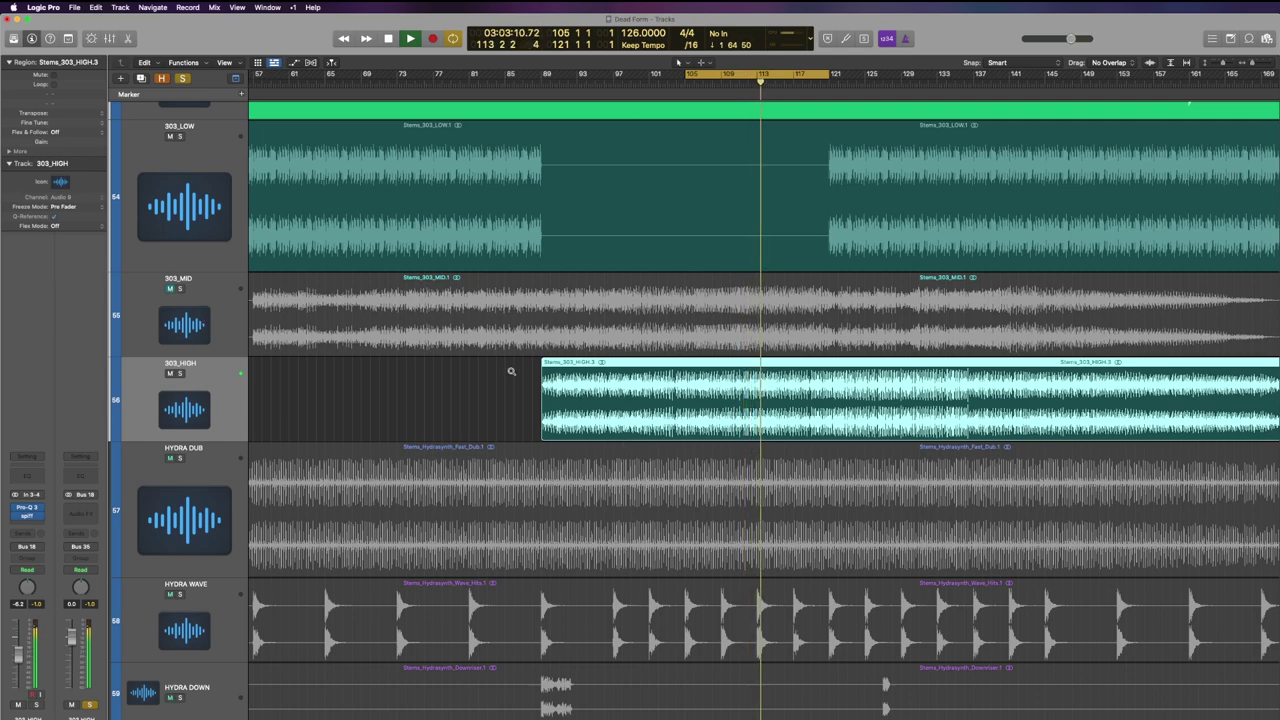
Stop playback and examine the 303_HIGH waveform closely around the cycle start at bar 105.
{"action": "left_click_drag", "start_coordinate": [511, 371], "coordinate": [971, 528]}
{"action": "left_click_drag", "start_coordinate": [678, 146], "coordinate": [557, 278]}
{"action": "left_click_drag", "start_coordinate": [958, 194], "coordinate": [860, 282]}
{"action": "left_click_drag", "start_coordinate": [767, 226], "coordinate": [652, 323]}
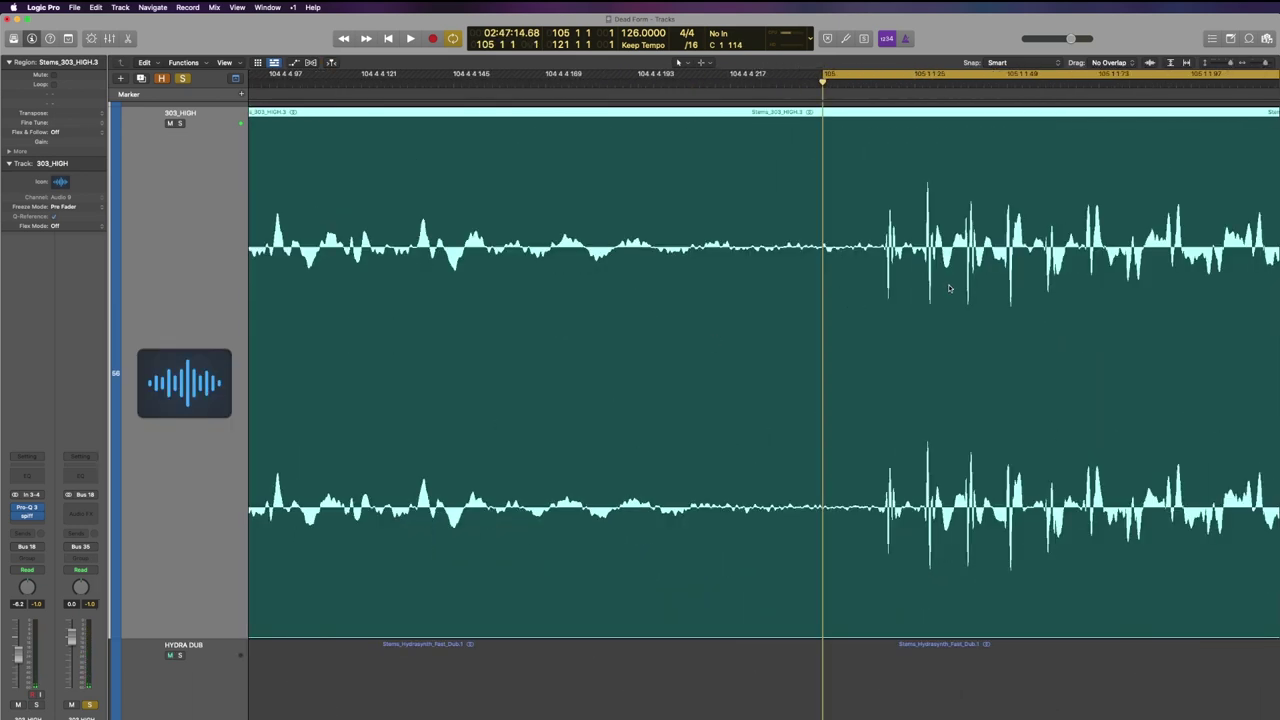
{"action": "left_click", "coordinate": [893, 258], "text": "ctrl+alt"}
{"action": "scroll", "coordinate": [848, 286], "scroll_direction": "down", "scroll_amount": 5}
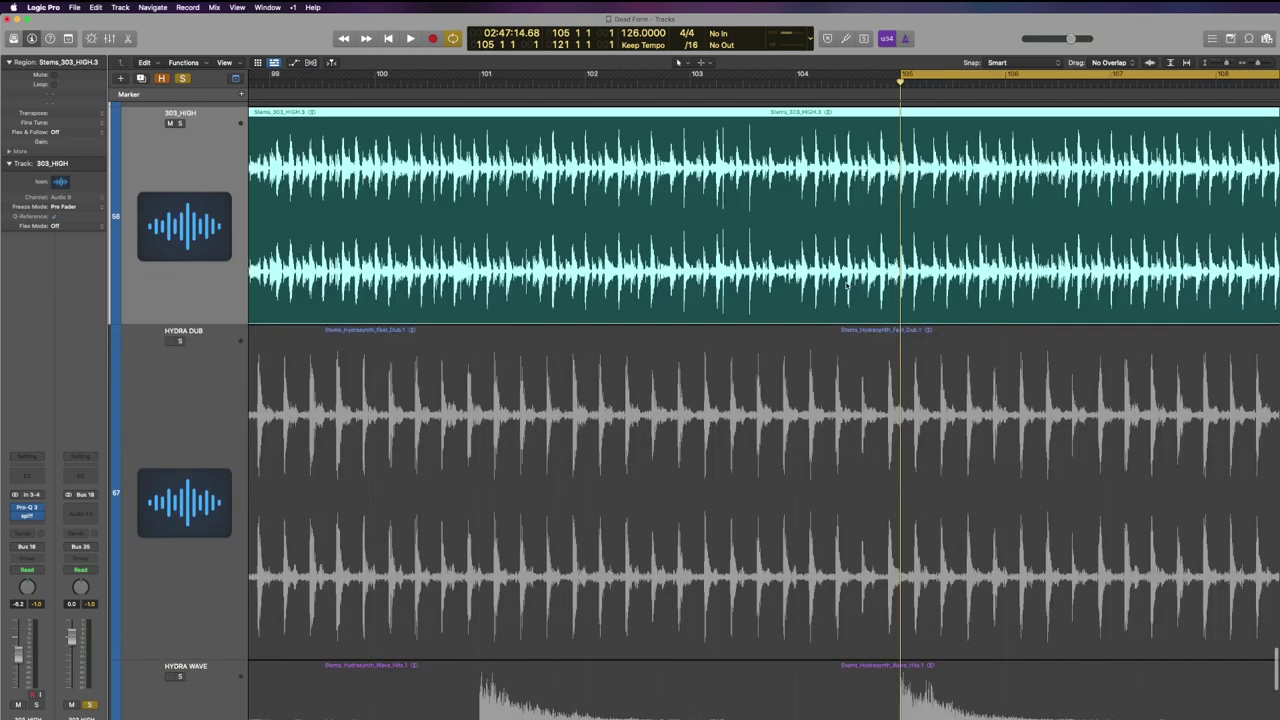
{"action": "scroll", "coordinate": [829, 285], "scroll_direction": "left", "scroll_amount": 6}
{"action": "scroll", "coordinate": [406, 160], "scroll_direction": "down", "scroll_amount": 3}
Examine the transients at the start of the 303_HIGH region at bar 89 and around bars 104 and 105.
{"action": "left_click", "coordinate": [360, 167]}
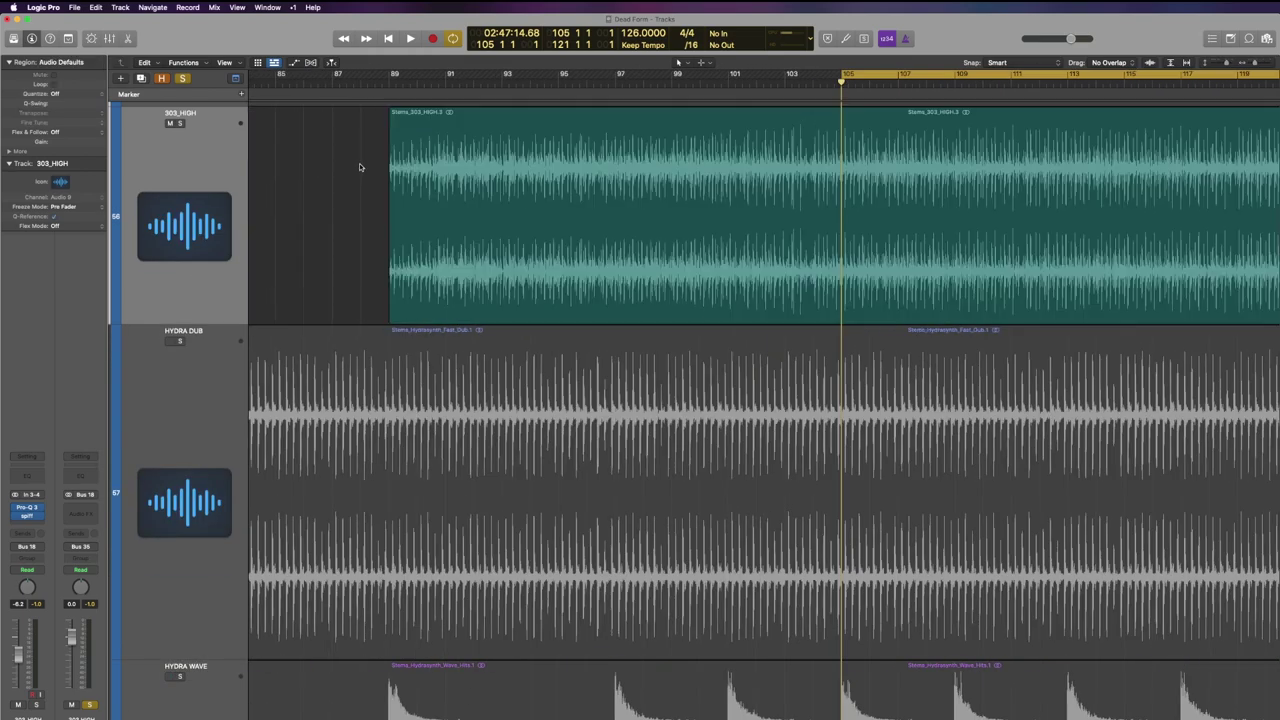
{"action": "left_click_drag", "start_coordinate": [376, 146], "coordinate": [444, 228]}
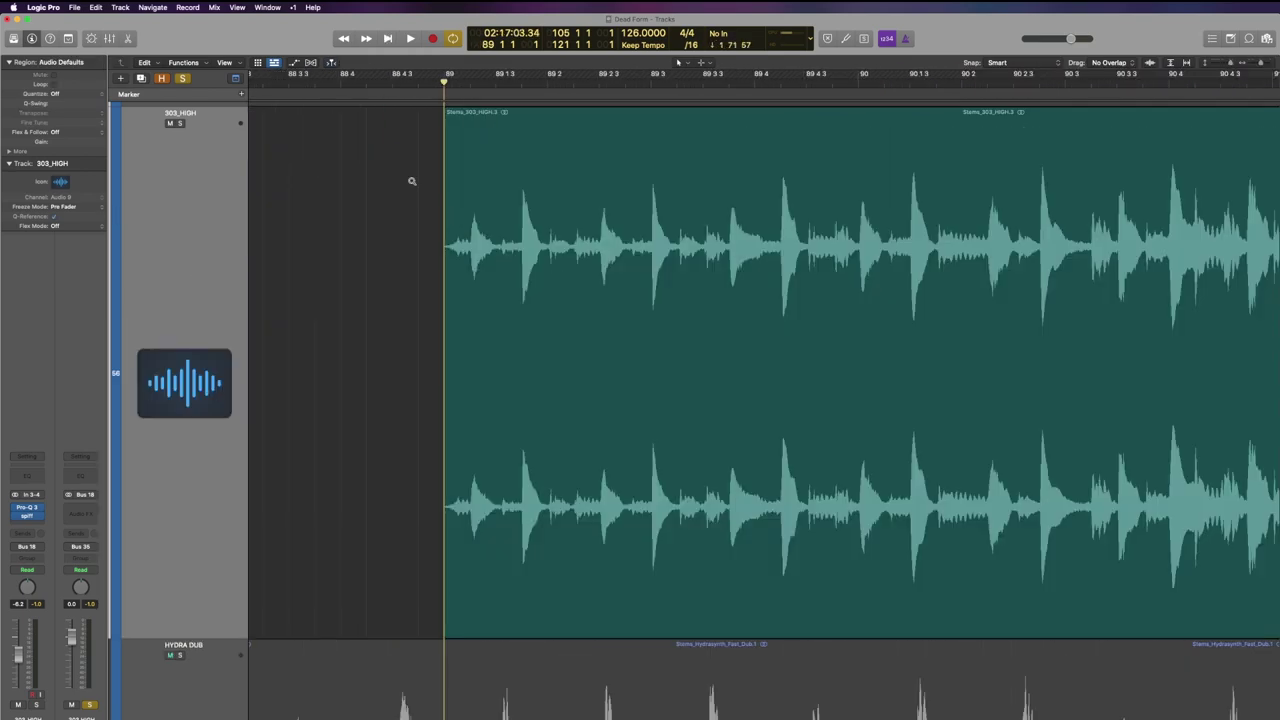
{"action": "left_click_drag", "start_coordinate": [412, 182], "coordinate": [482, 262]}
{"action": "left_click", "coordinate": [531, 274], "text": "ctrl+alt"}
{"action": "left_click", "coordinate": [579, 281], "text": "ctrl+alt"}
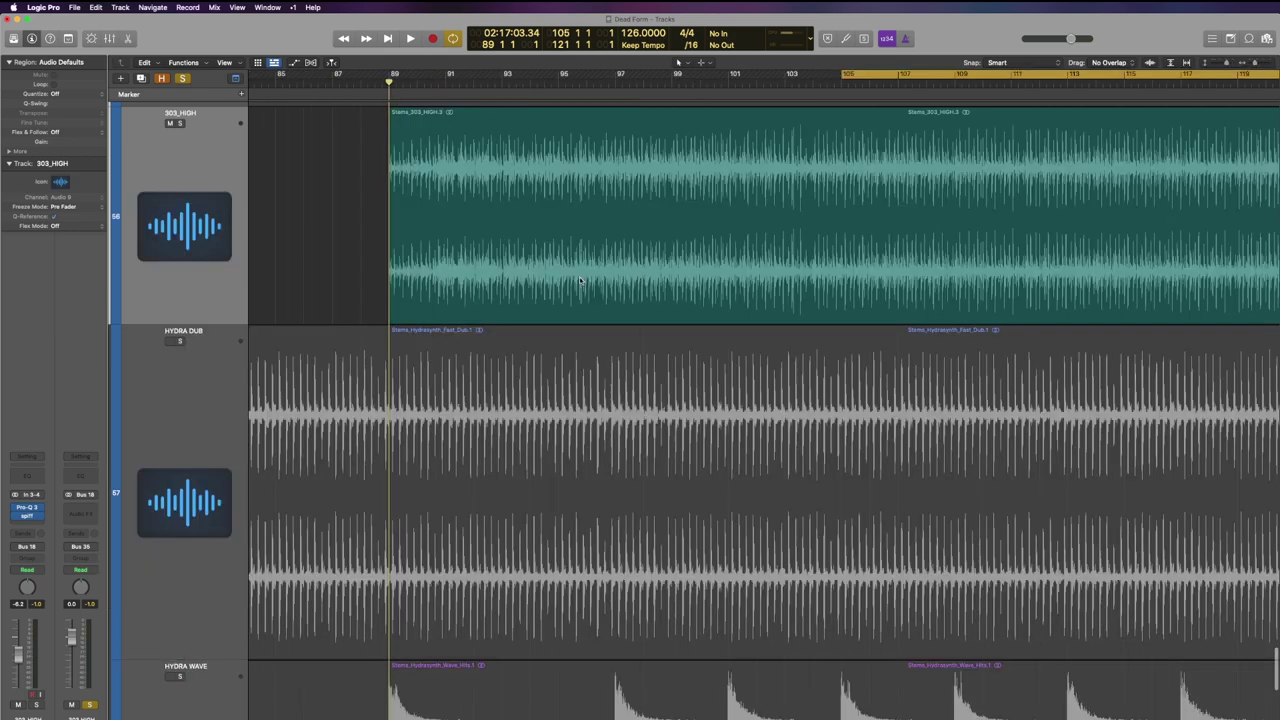
{"action": "key", "text": "Return"}
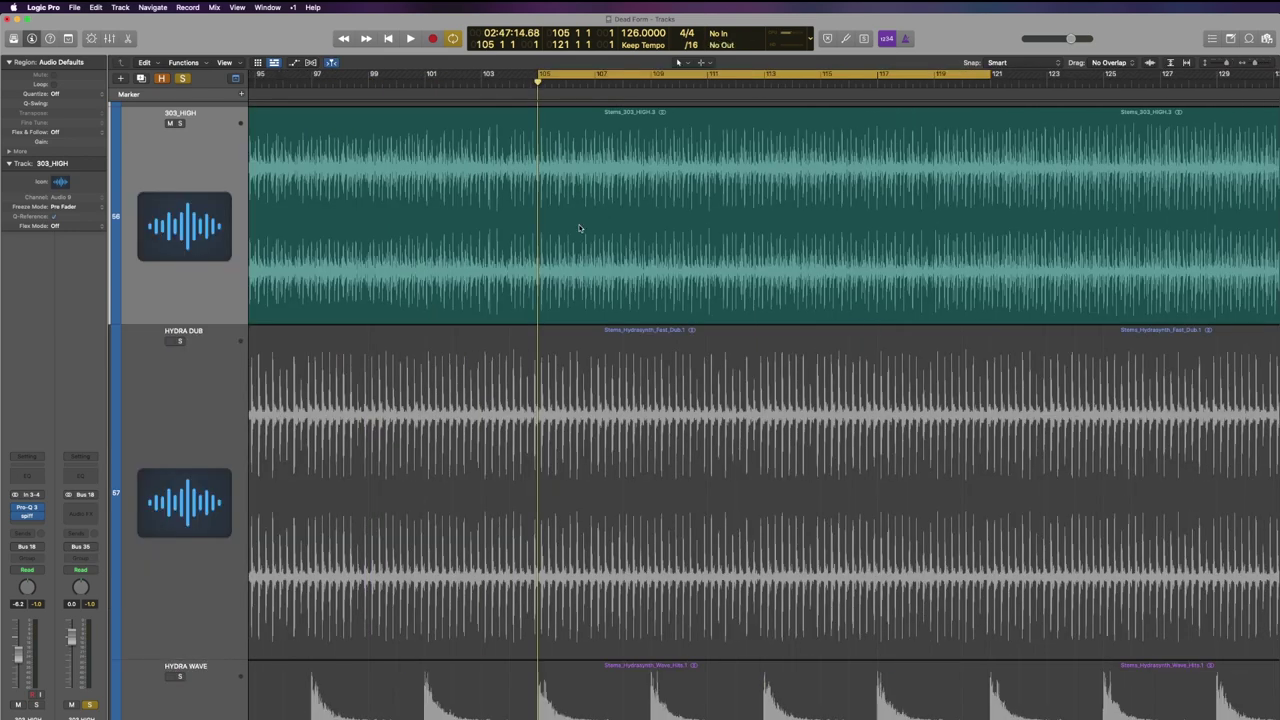
{"action": "left_click_drag", "start_coordinate": [572, 175], "coordinate": [531, 217]}
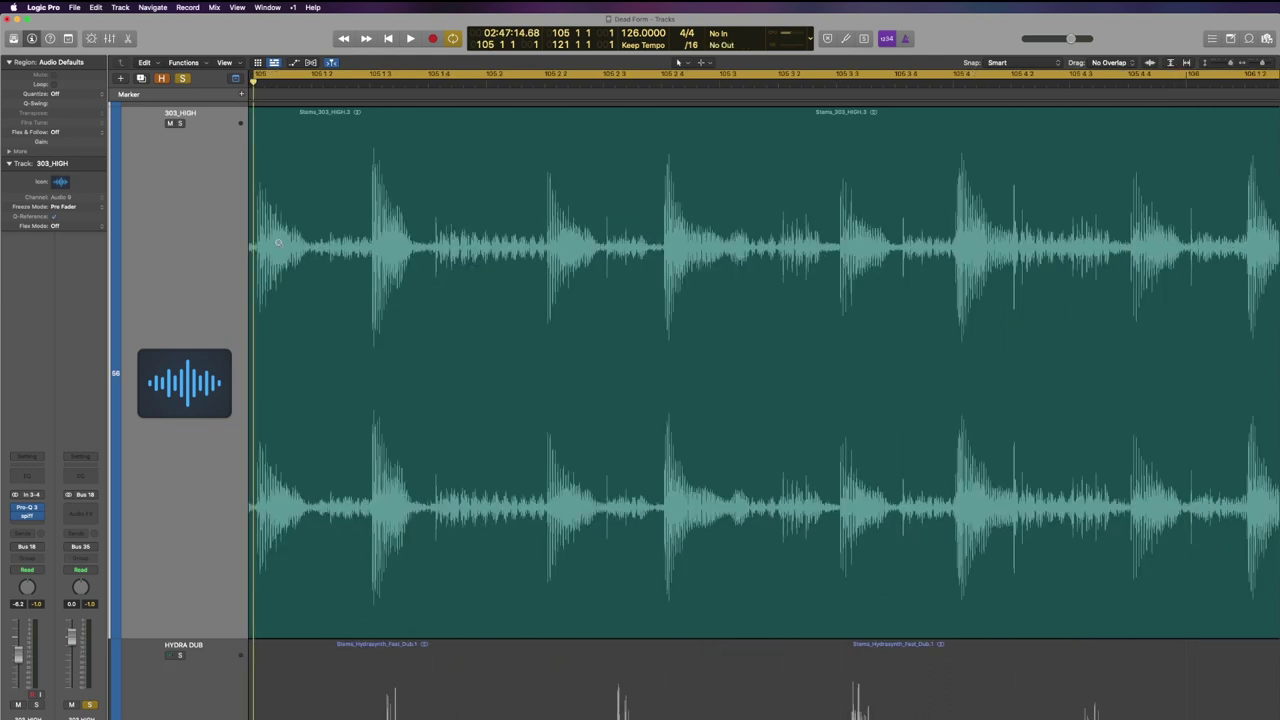
{"action": "left_click_drag", "start_coordinate": [279, 242], "coordinate": [230, 293]}
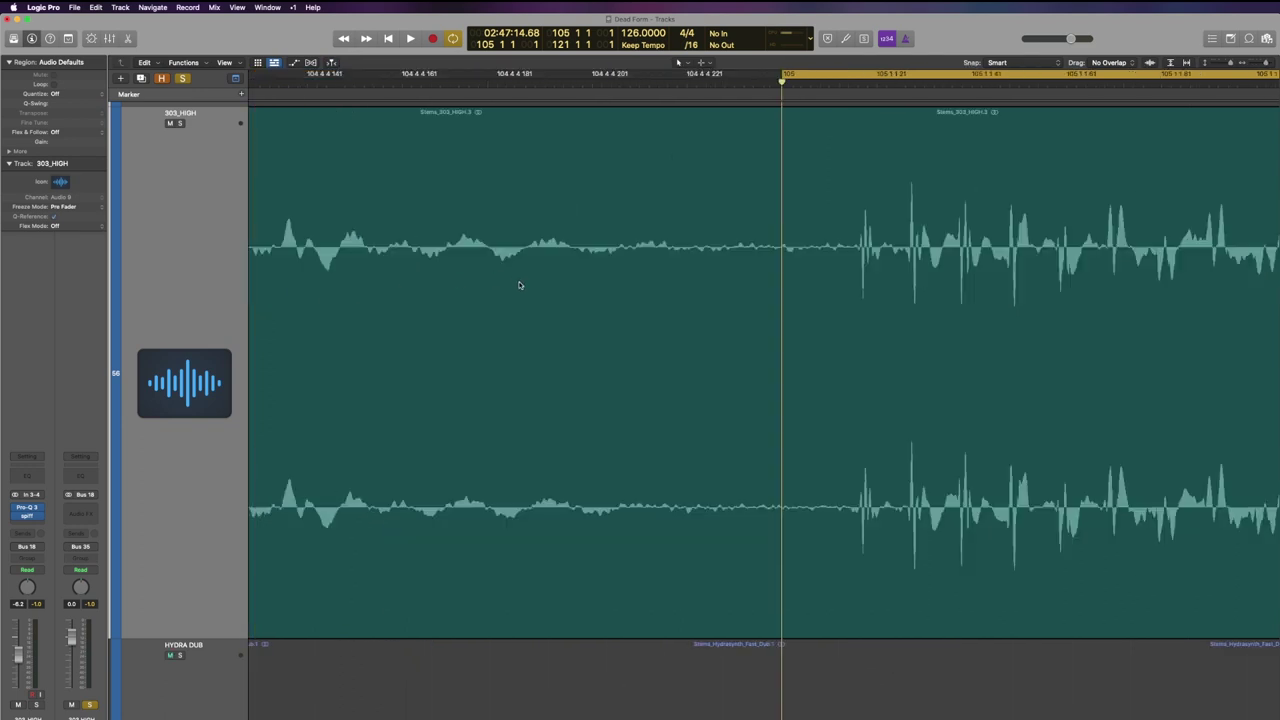
{"action": "left_click", "coordinate": [519, 285]}
{"action": "left_click_drag", "start_coordinate": [848, 252], "coordinate": [776, 266]}
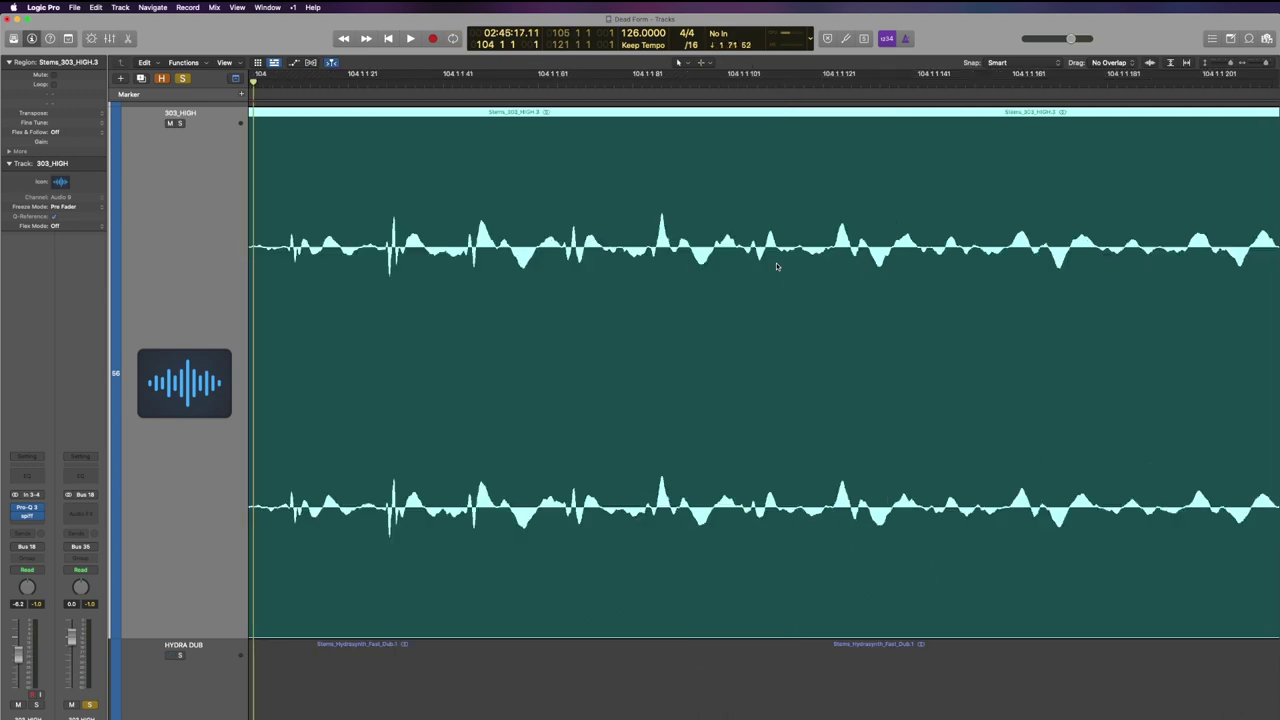
Play the 303_HIGH region from around bar 105 and follow its waveform at wider magnification.
{"action": "key", "text": "super+Up"}
{"action": "key", "text": "super+Up"}
{"action": "key", "text": "super+Up"}
{"action": "key", "text": "super+Up"}
{"action": "key", "text": "super+Left"}
{"action": "key", "text": "super+Left"}
{"action": "key", "text": "super+Left"}
{"action": "key", "text": "super+Left"}
{"action": "key", "text": "super+Left"}
{"action": "key", "text": "super+Left"}
{"action": "key", "text": "super+Left"}
{"action": "key", "text": "super+Left"}
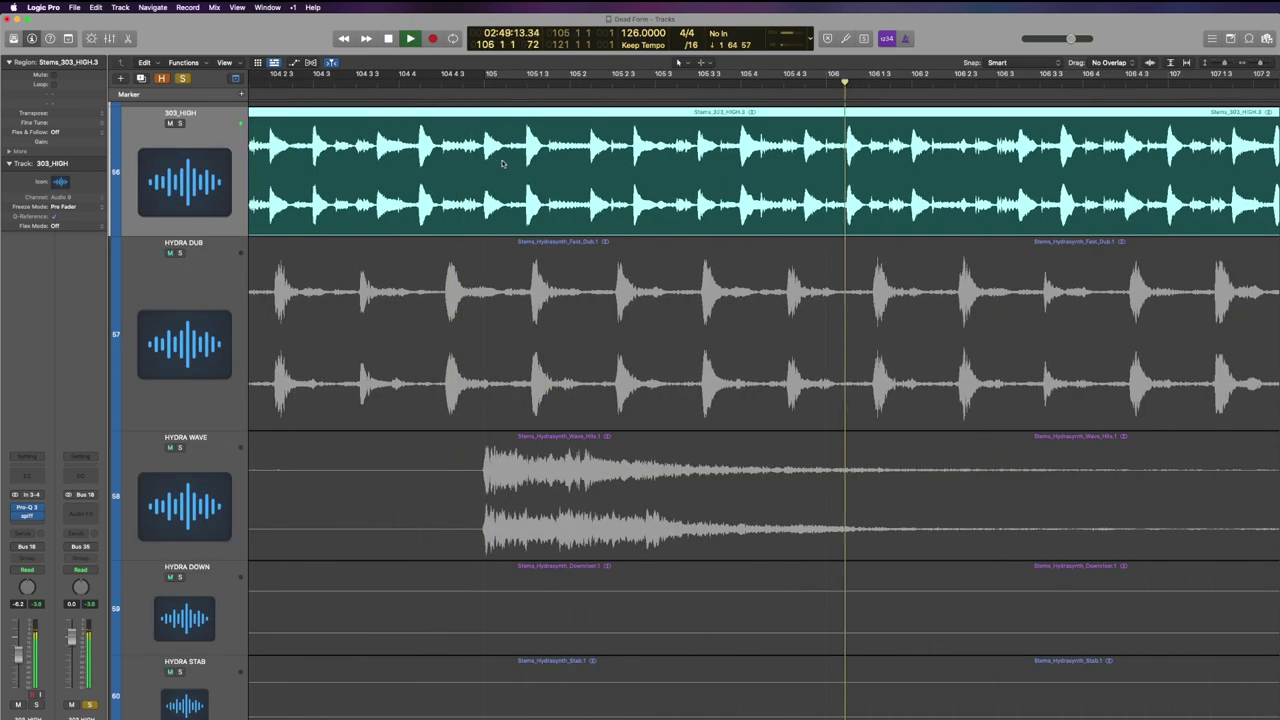
{"action": "key", "text": "c"}
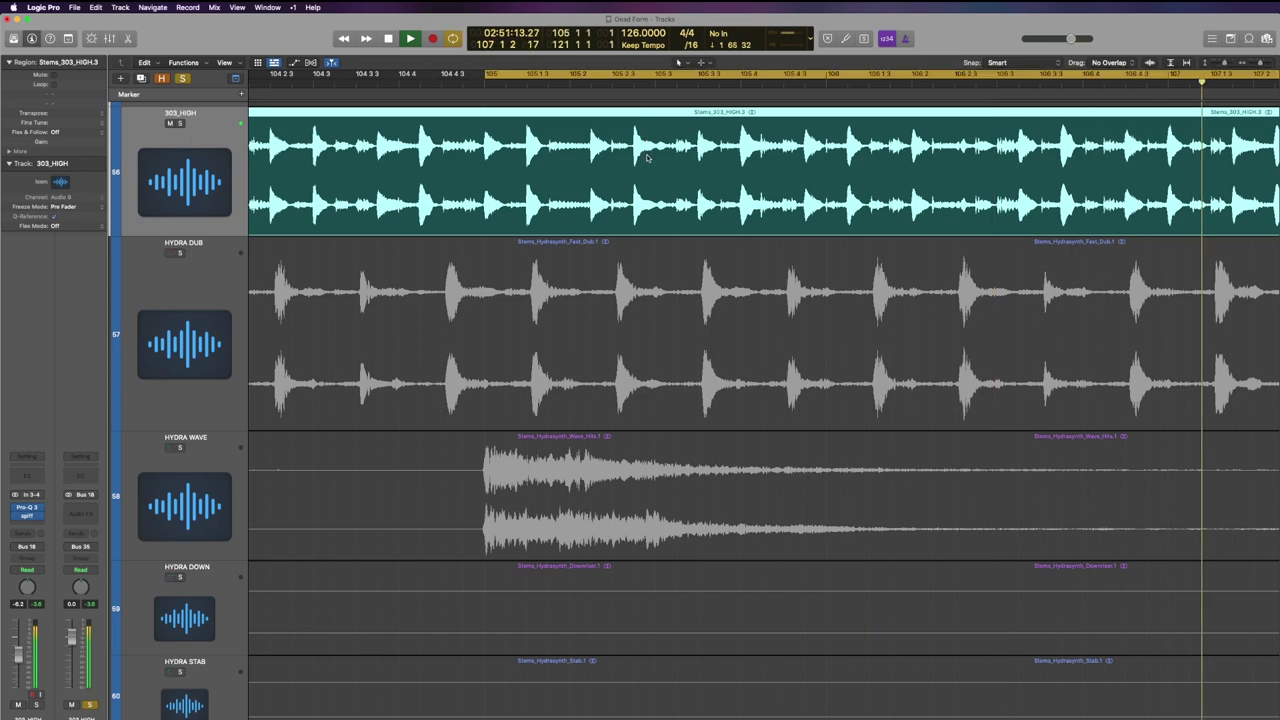
{"action": "key", "text": "z"}
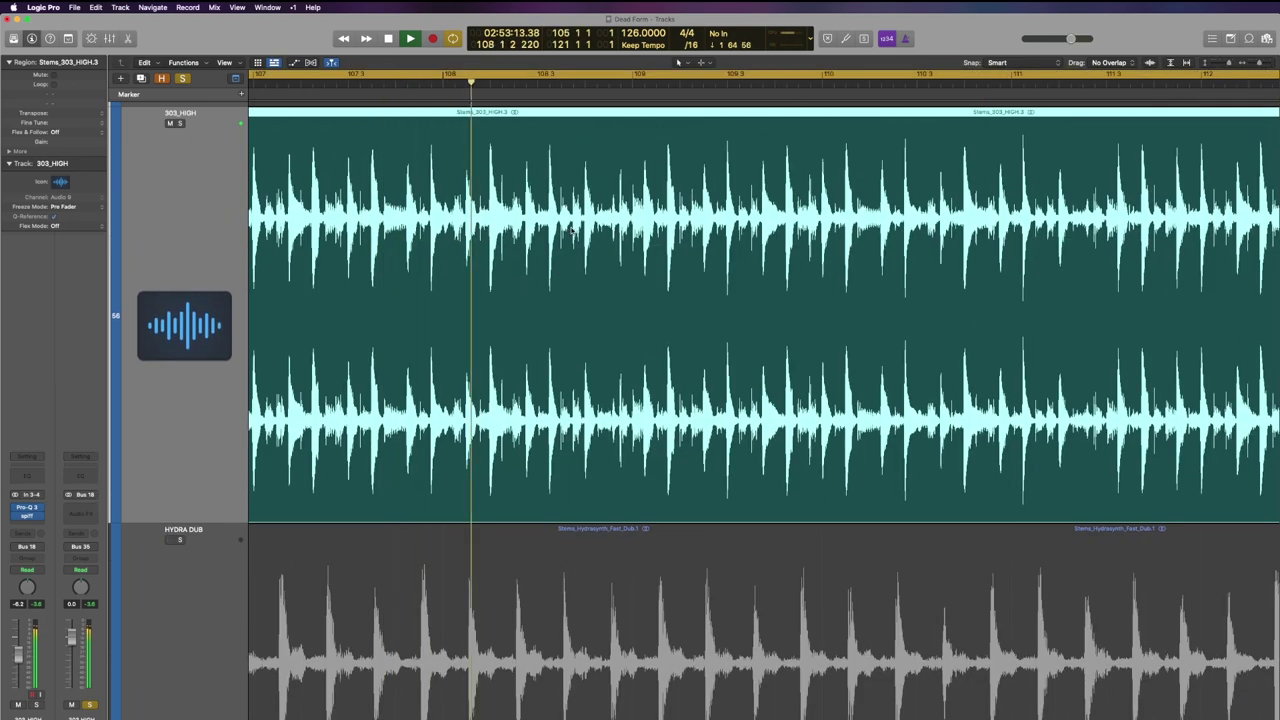
{"action": "scroll", "coordinate": [588, 260], "scroll_direction": "down", "scroll_amount": 3}
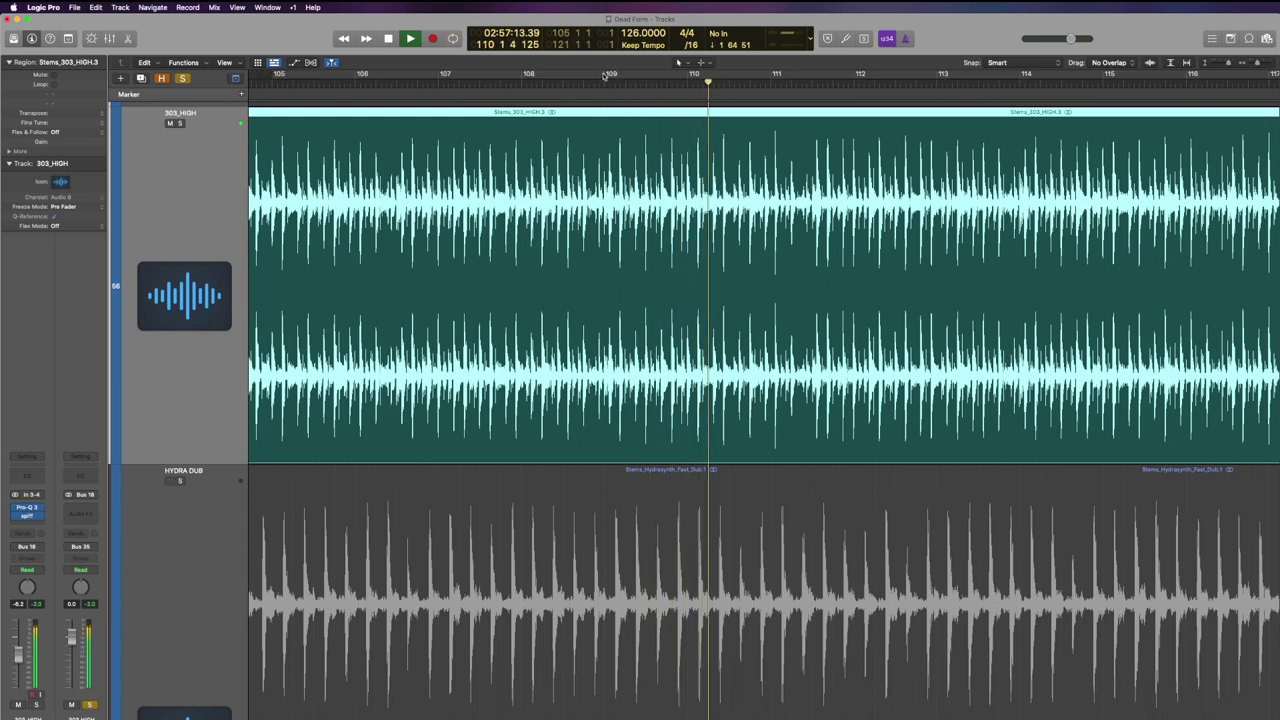
Set a cycle range from bar 109 to bar 111 and play 303_HIGH from the transient at 109 1 4.
{"action": "left_click_drag", "start_coordinate": [621, 77], "coordinate": [754, 157]}
{"action": "left_click_drag", "start_coordinate": [657, 171], "coordinate": [543, 300]}
{"action": "left_click_drag", "start_coordinate": [875, 178], "coordinate": [810, 266]}
{"action": "left_click", "coordinate": [872, 82]}
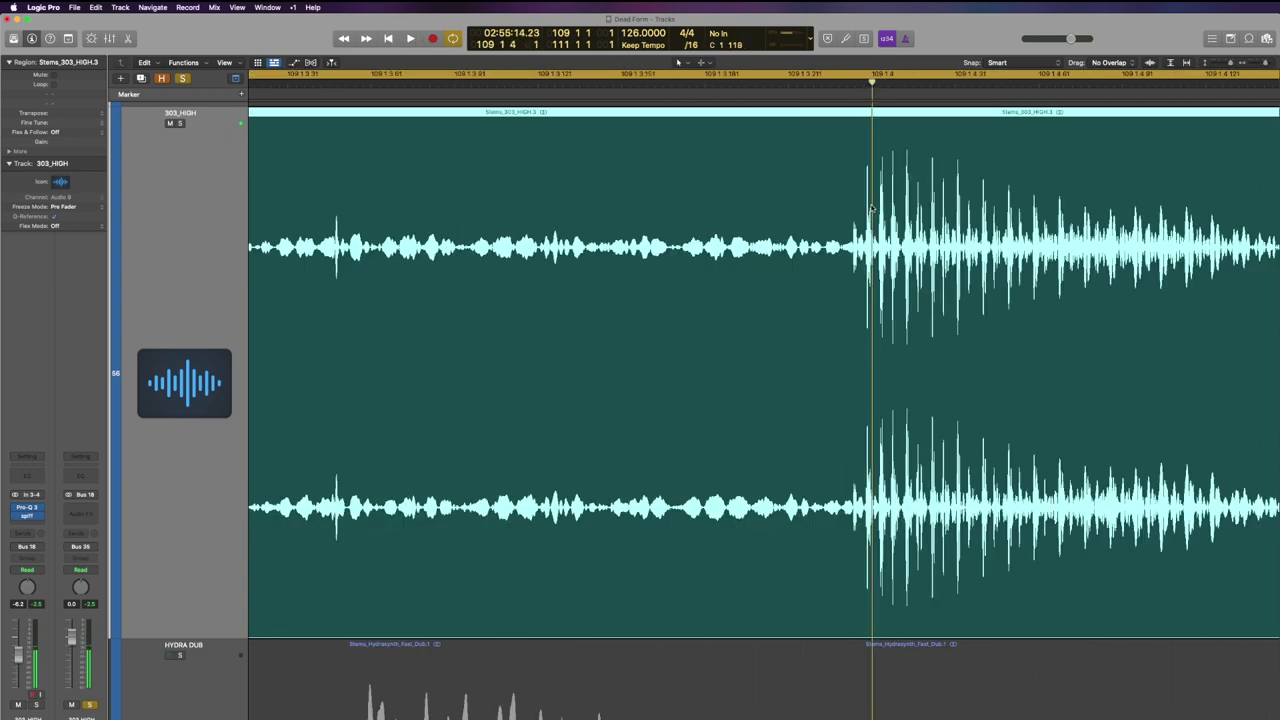
{"action": "key", "text": "space"}
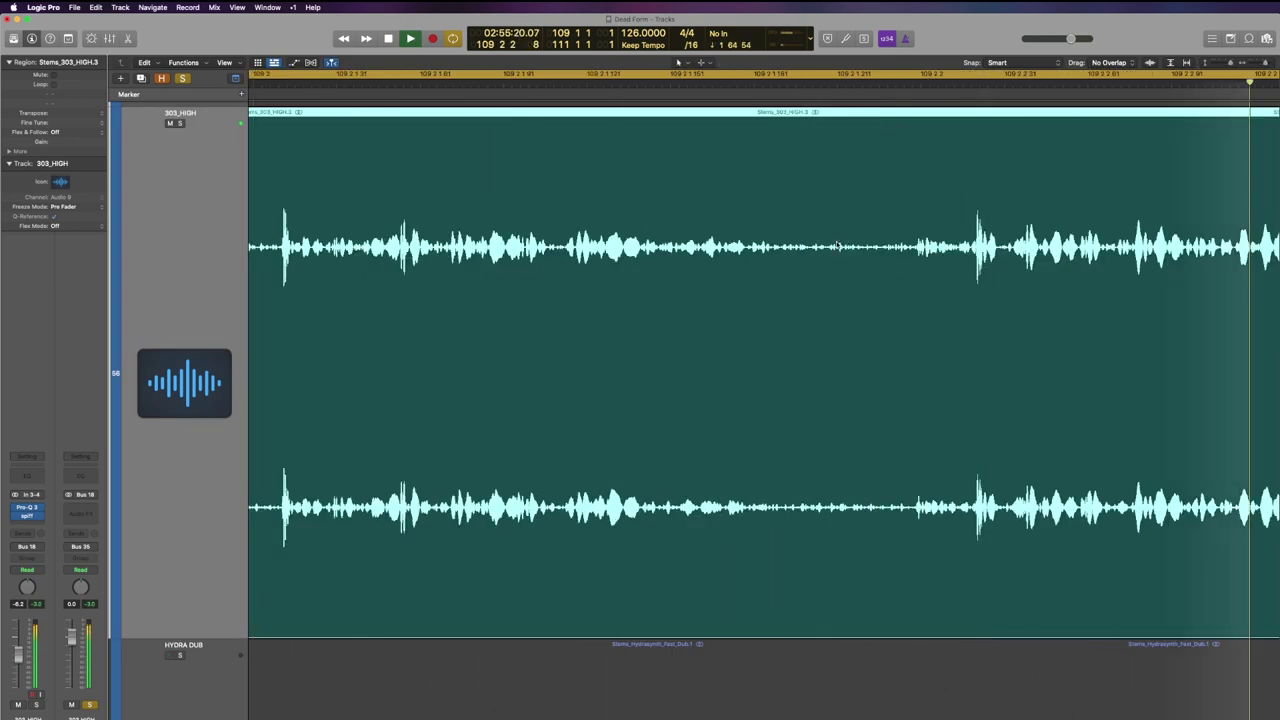
Insert a Compressor on the 303_MID track in the slot after spiff.
{"action": "left_click", "coordinate": [803, 262], "text": "ctrl+alt"}
{"action": "left_click", "coordinate": [778, 261], "text": "ctrl+alt"}
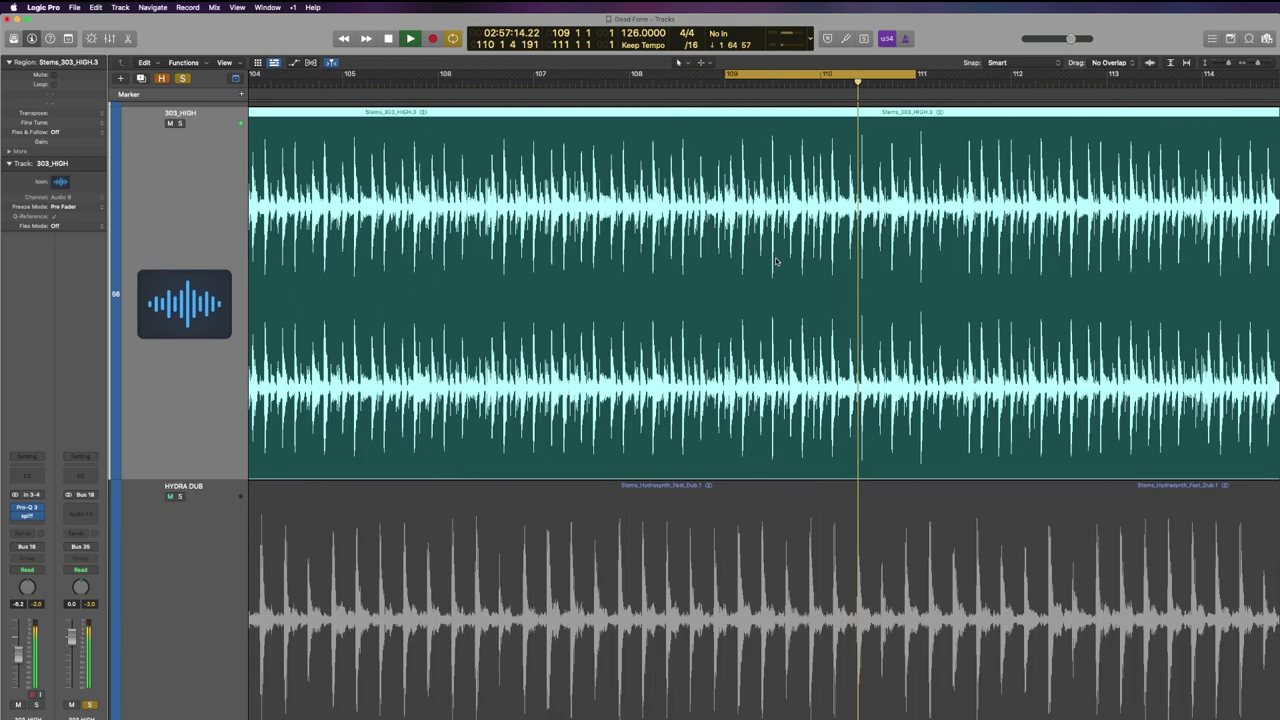
{"action": "left_click", "coordinate": [776, 261], "text": "ctrl+alt"}
{"action": "left_click", "coordinate": [776, 261], "text": "ctrl+alt"}
{"action": "left_click", "coordinate": [178, 381]}
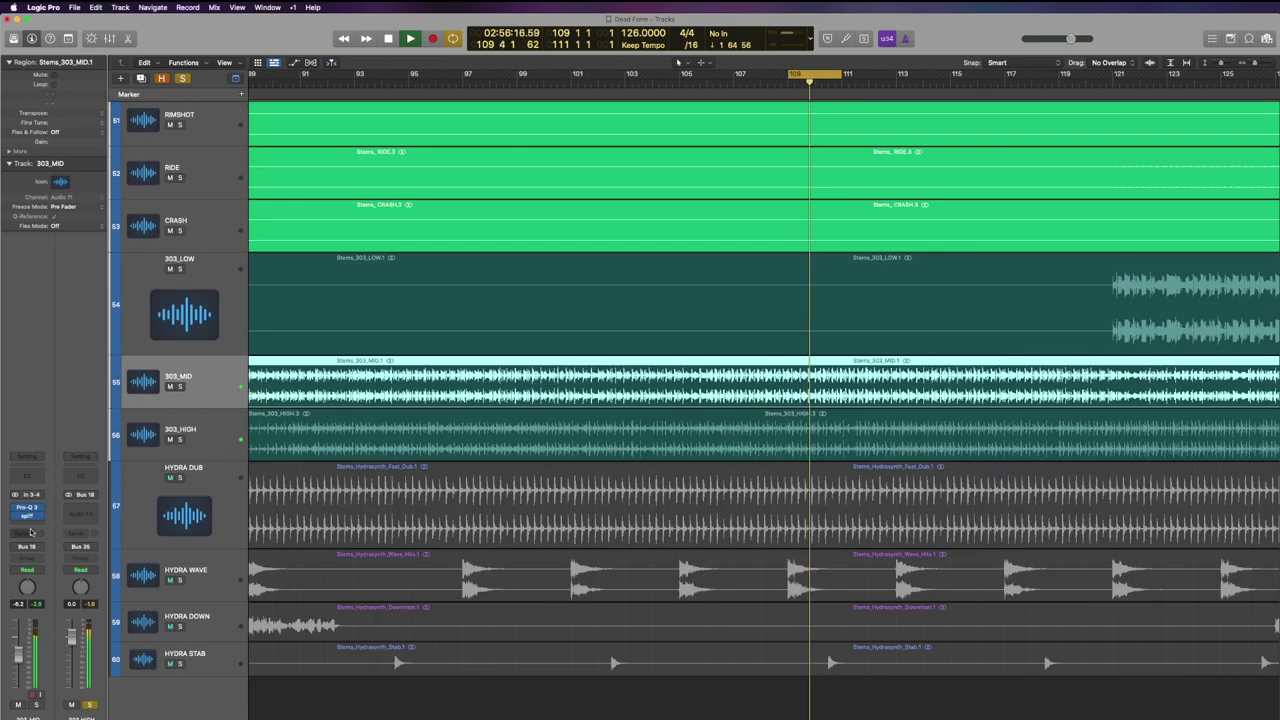
{"action": "left_click", "coordinate": [31, 518]}
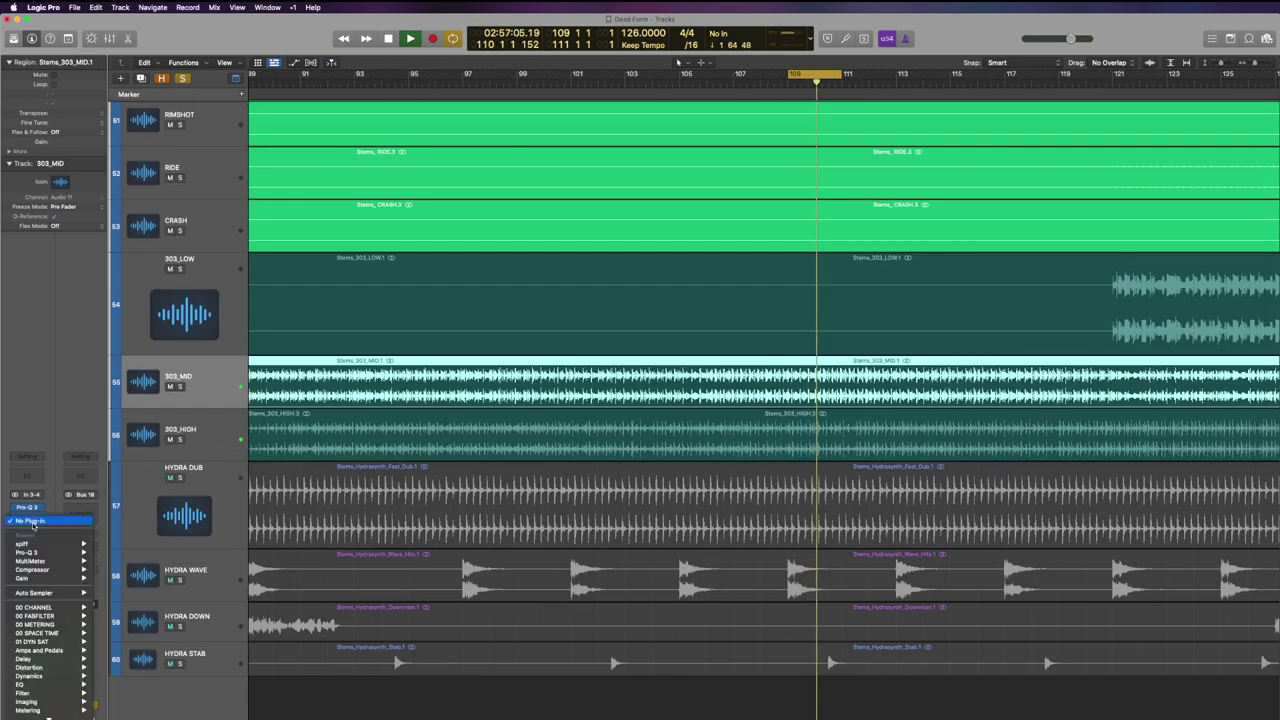
{"action": "left_click", "coordinate": [112, 569]}
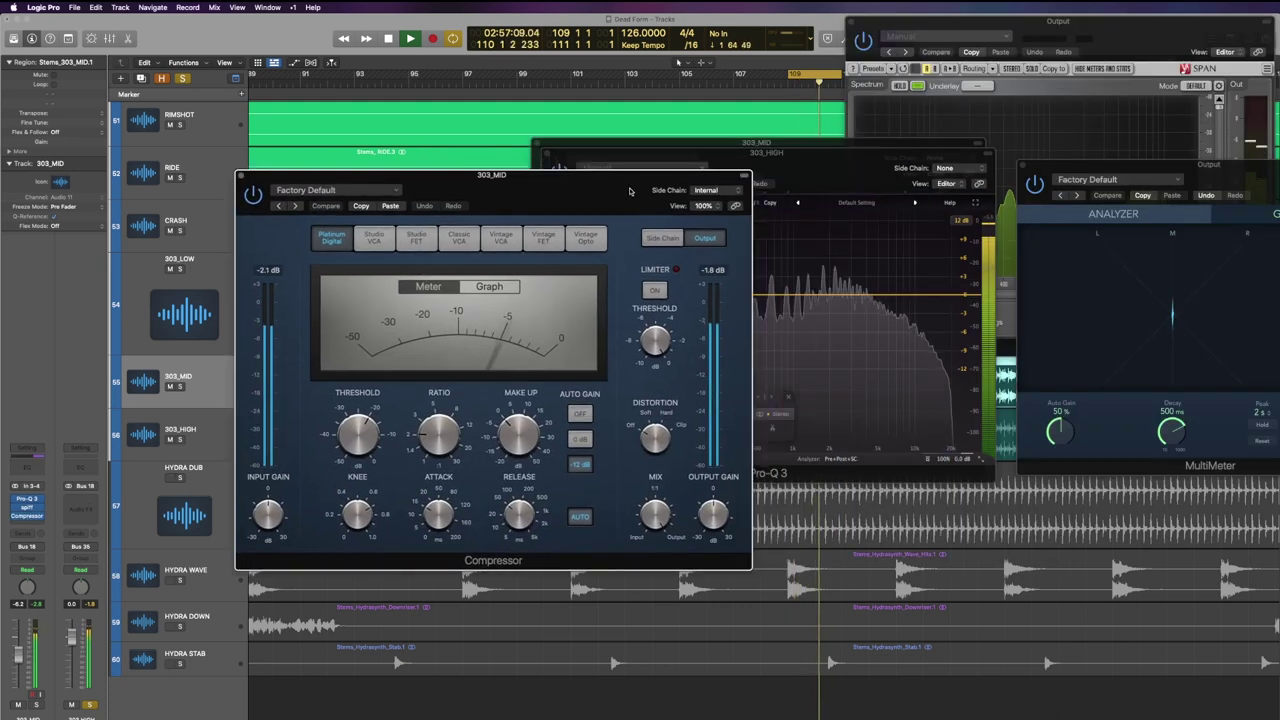
Set the 303_MID Compressor's side-chain source to 303_HIGH (Audio 9).
{"action": "left_click", "coordinate": [708, 190]}
{"action": "mouse_move", "coordinate": [718, 233]}
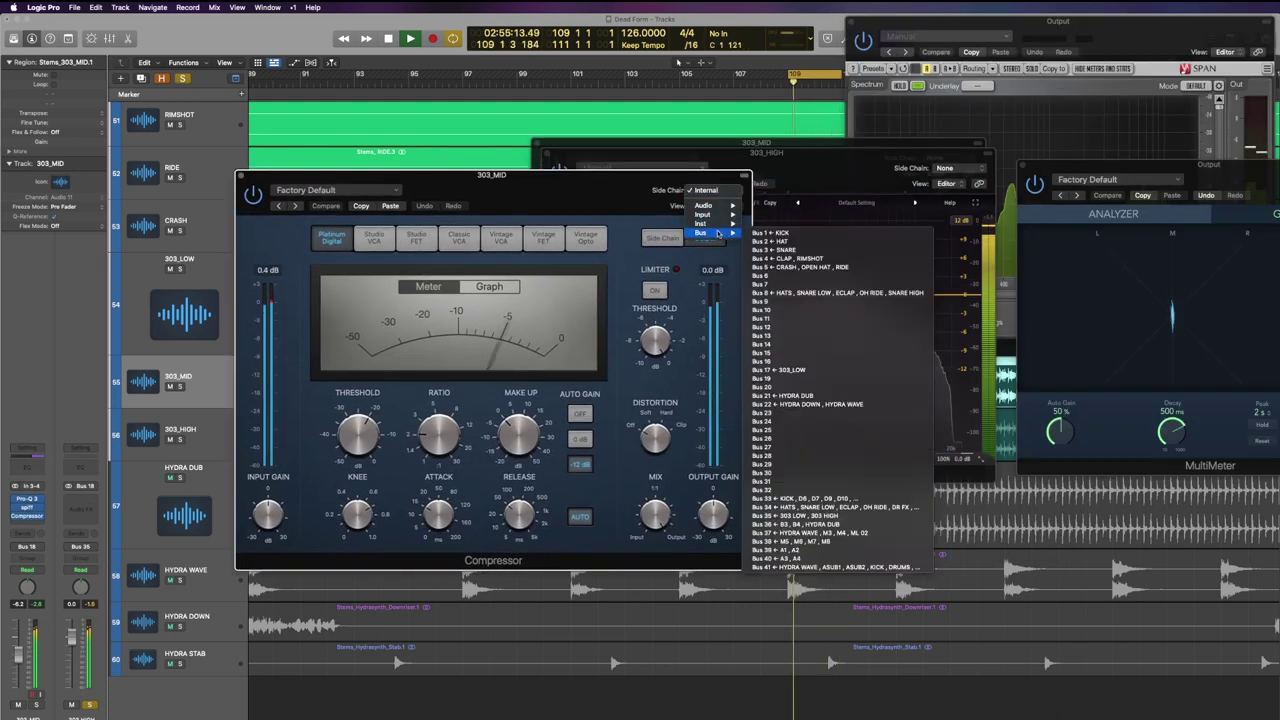
{"action": "mouse_move", "coordinate": [708, 205]}
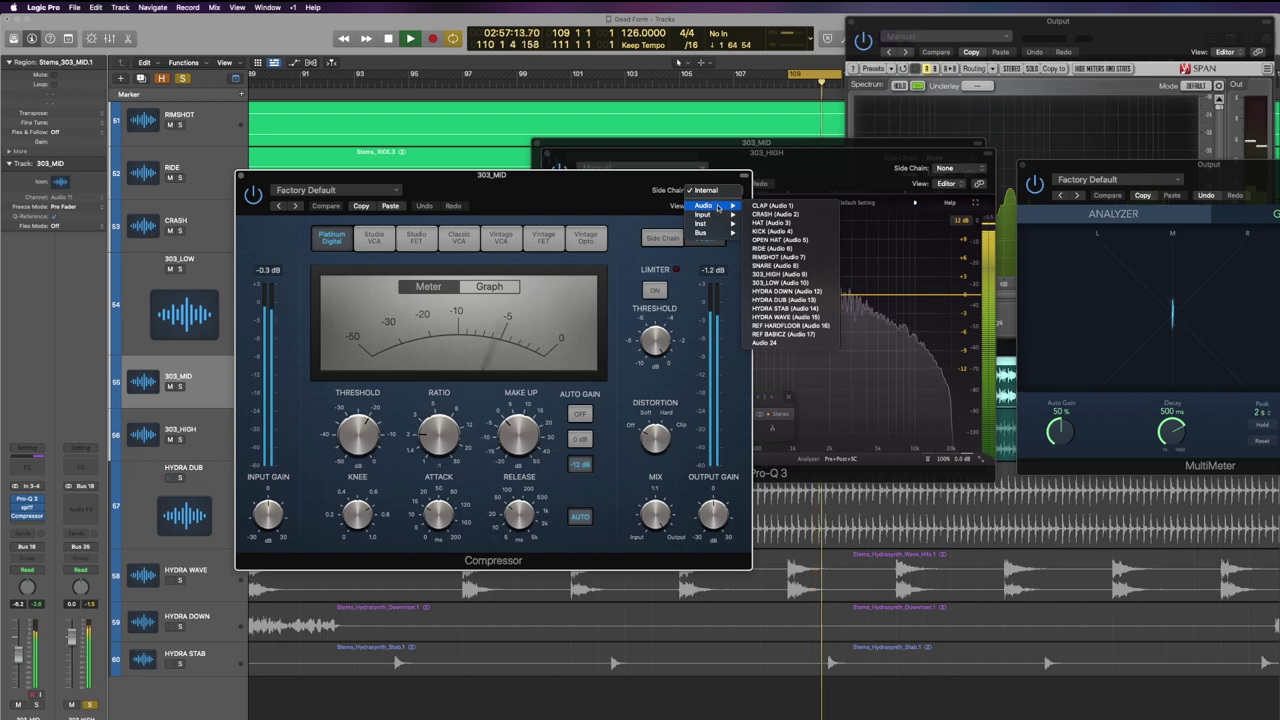
{"action": "left_click", "coordinate": [776, 274]}
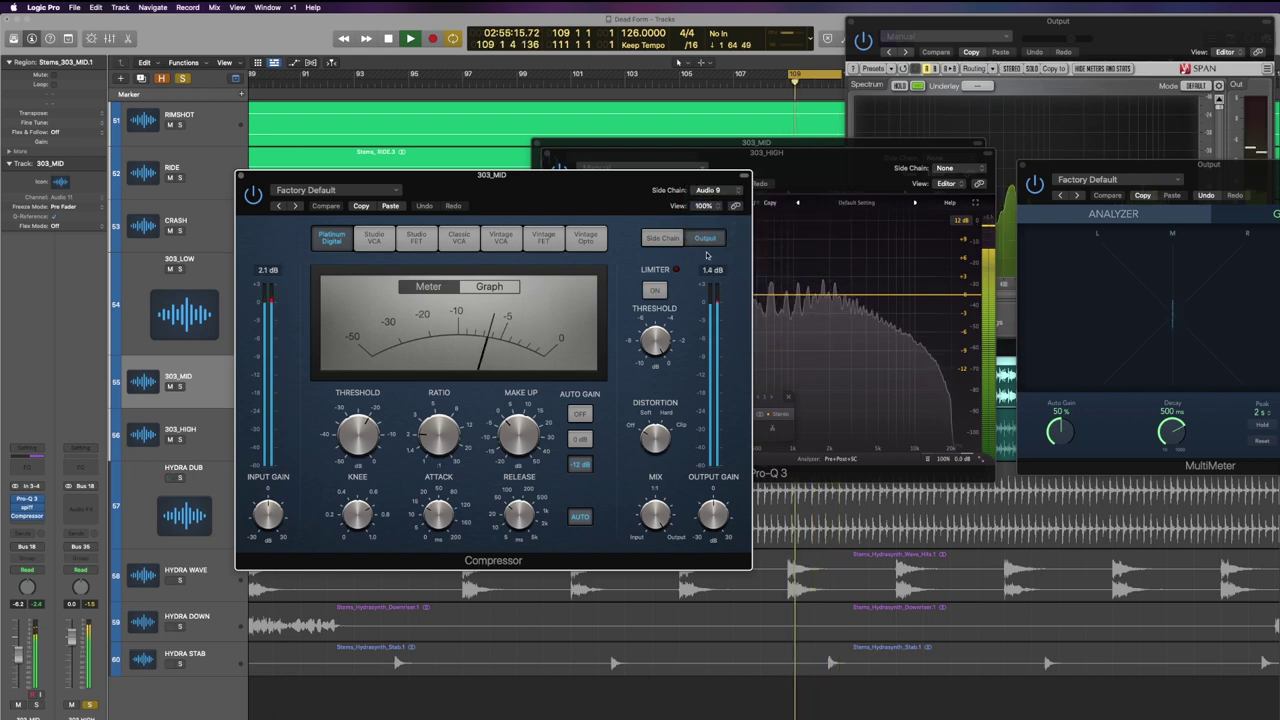
Set the Compressor's side-chain detection to Peak and switch the side-chain filter on.
{"action": "left_click", "coordinate": [662, 238]}
{"action": "left_click", "coordinate": [667, 316]}
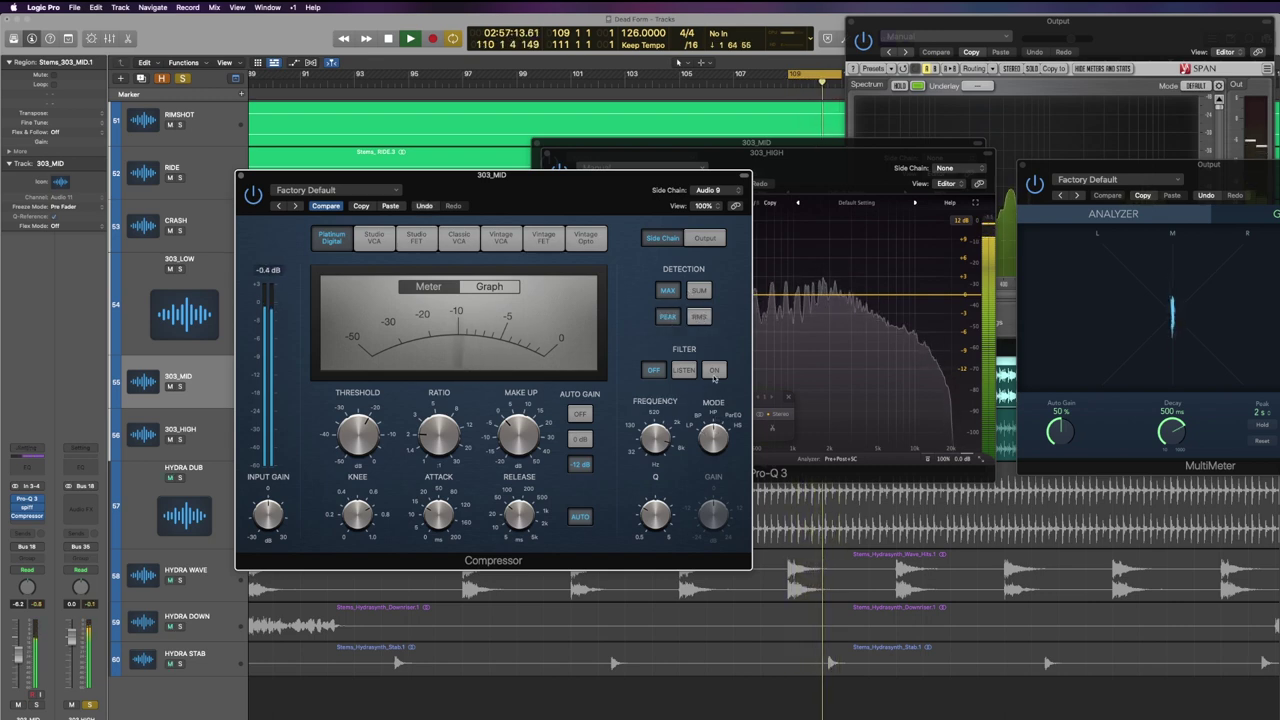
{"action": "left_click", "coordinate": [714, 371]}
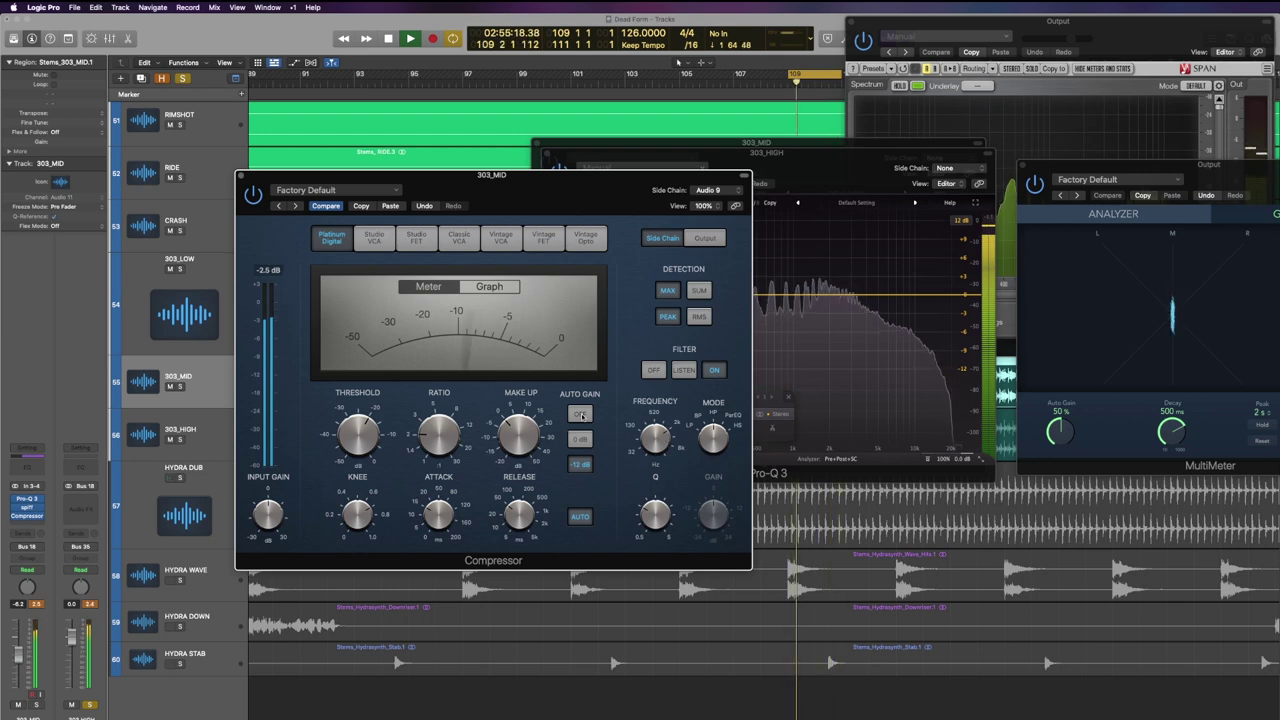
Turn off the Compressor's Auto Gain and adjust the side-chain filter frequency.
{"action": "left_click", "coordinate": [580, 414]}
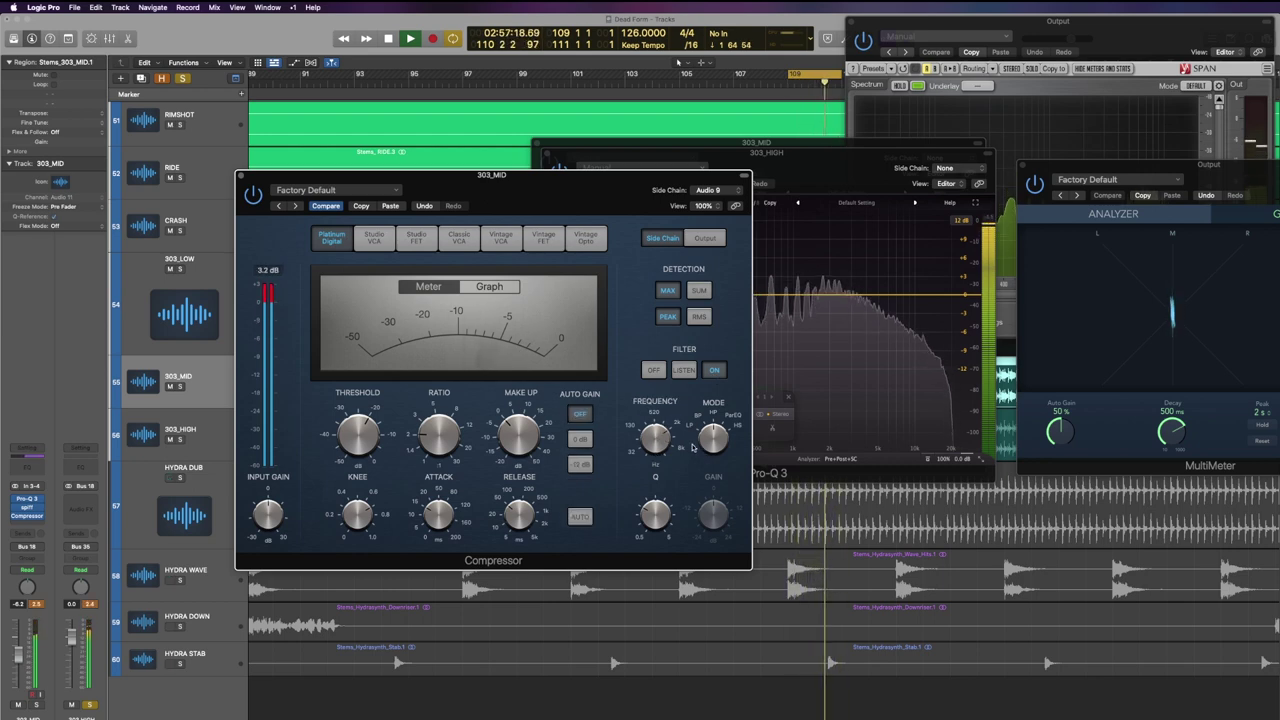
{"action": "left_click_drag", "start_coordinate": [656, 445], "coordinate": [657, 430]}
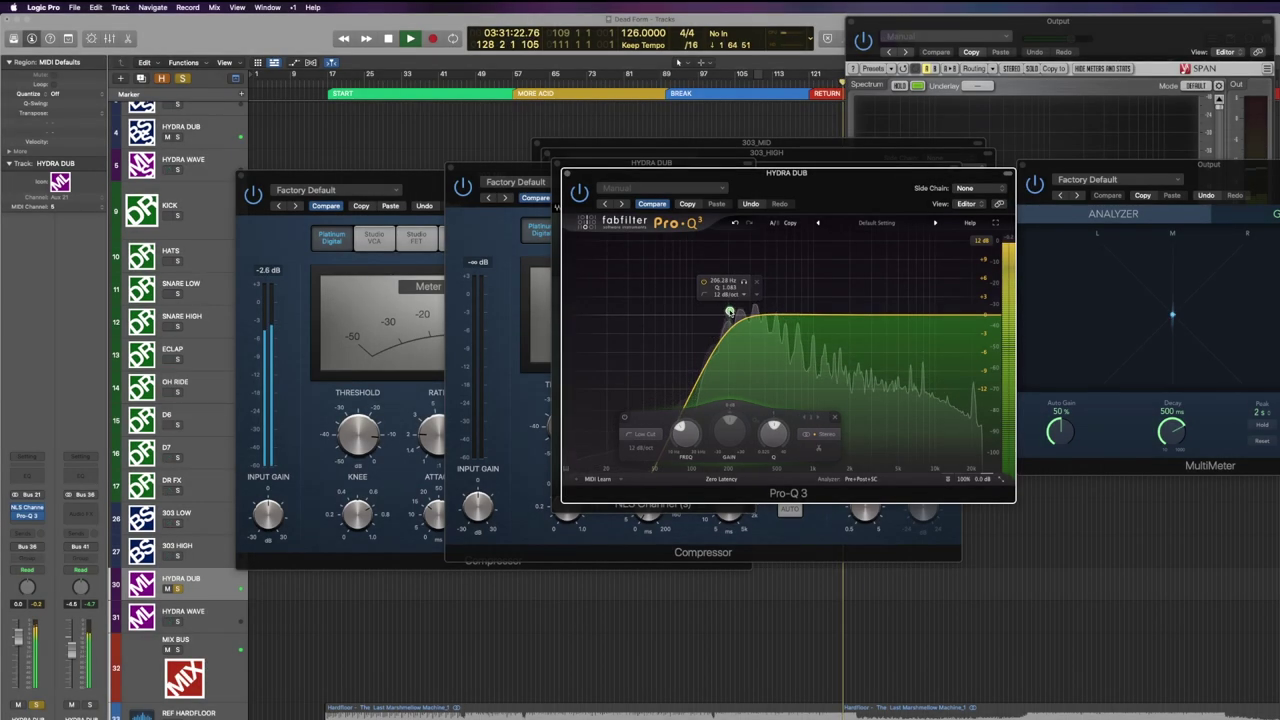
Set HYDRA DUB's Pro-Q 3 low cut to about 384 Hz at 12 dB/oct and high cut to about 10.8 kHz at 36 dB/oct.
{"action": "left_click_drag", "start_coordinate": [729, 312], "coordinate": [760, 310]}
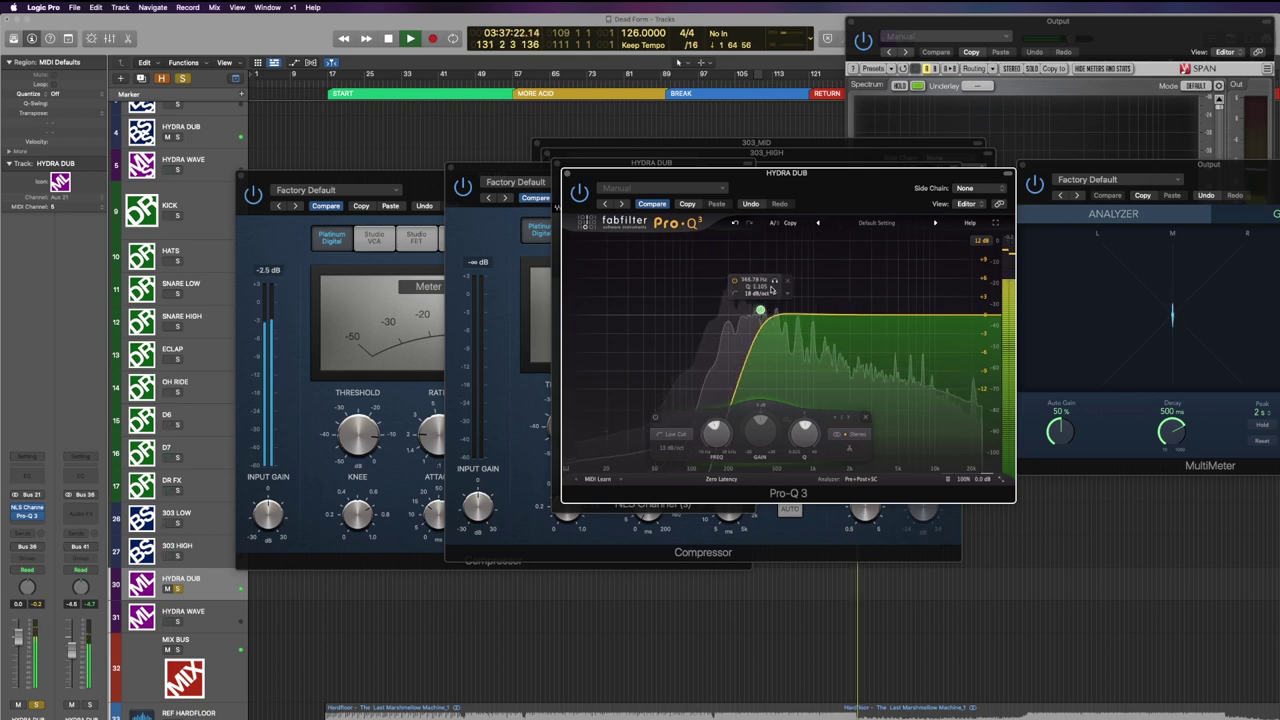
{"action": "left_click_drag", "start_coordinate": [775, 284], "coordinate": [765, 283]}
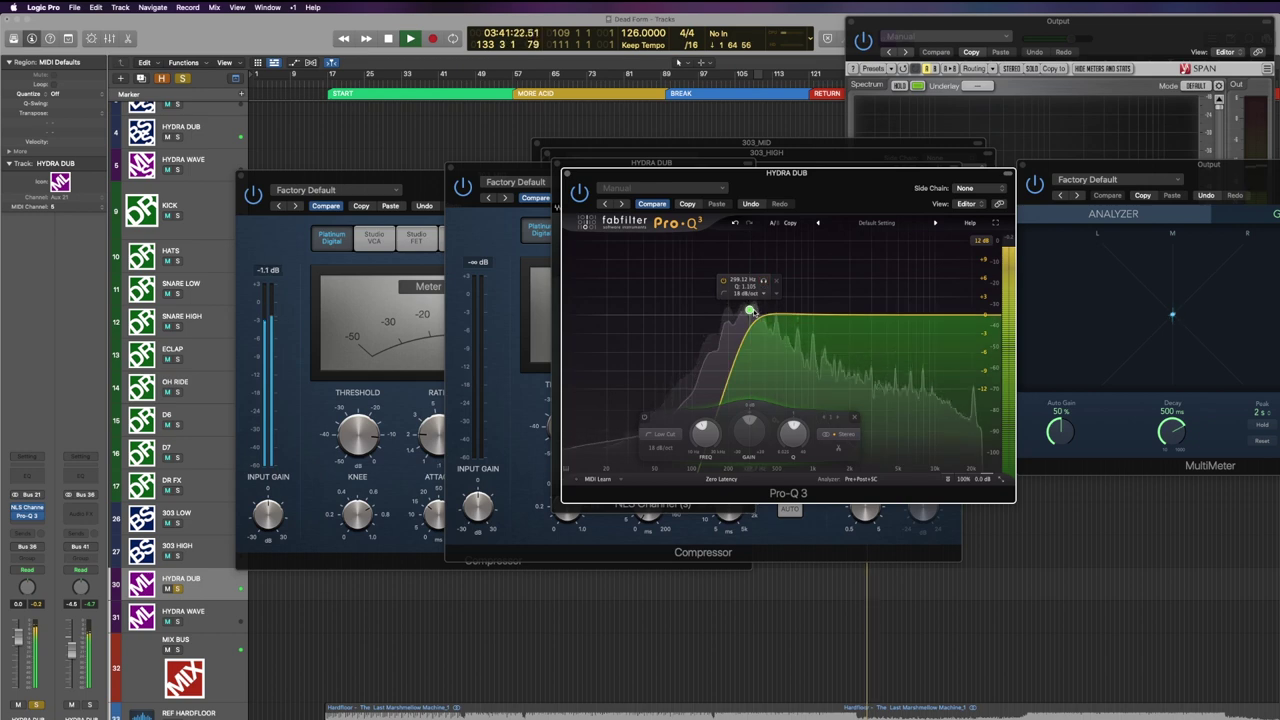
{"action": "left_click_drag", "start_coordinate": [748, 310], "coordinate": [745, 310]}
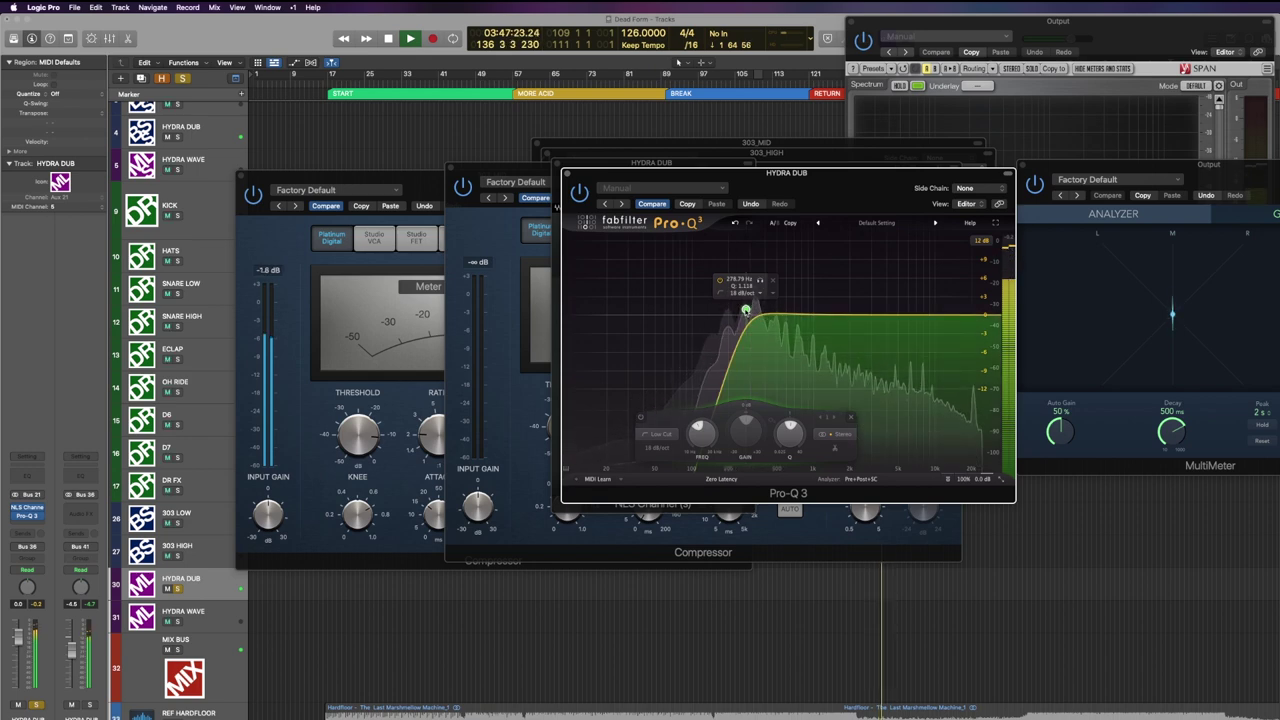
{"action": "left_click_drag", "start_coordinate": [745, 310], "coordinate": [738, 323]}
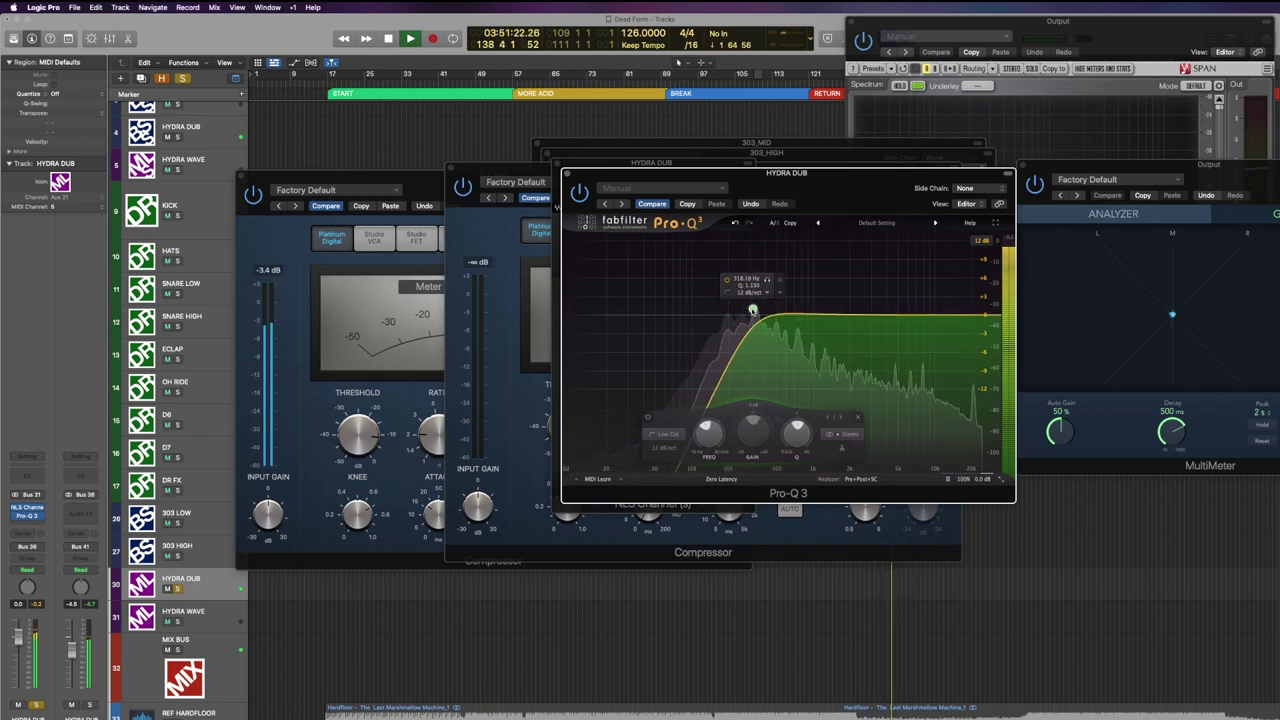
{"action": "left_click_drag", "start_coordinate": [748, 312], "coordinate": [764, 312]}
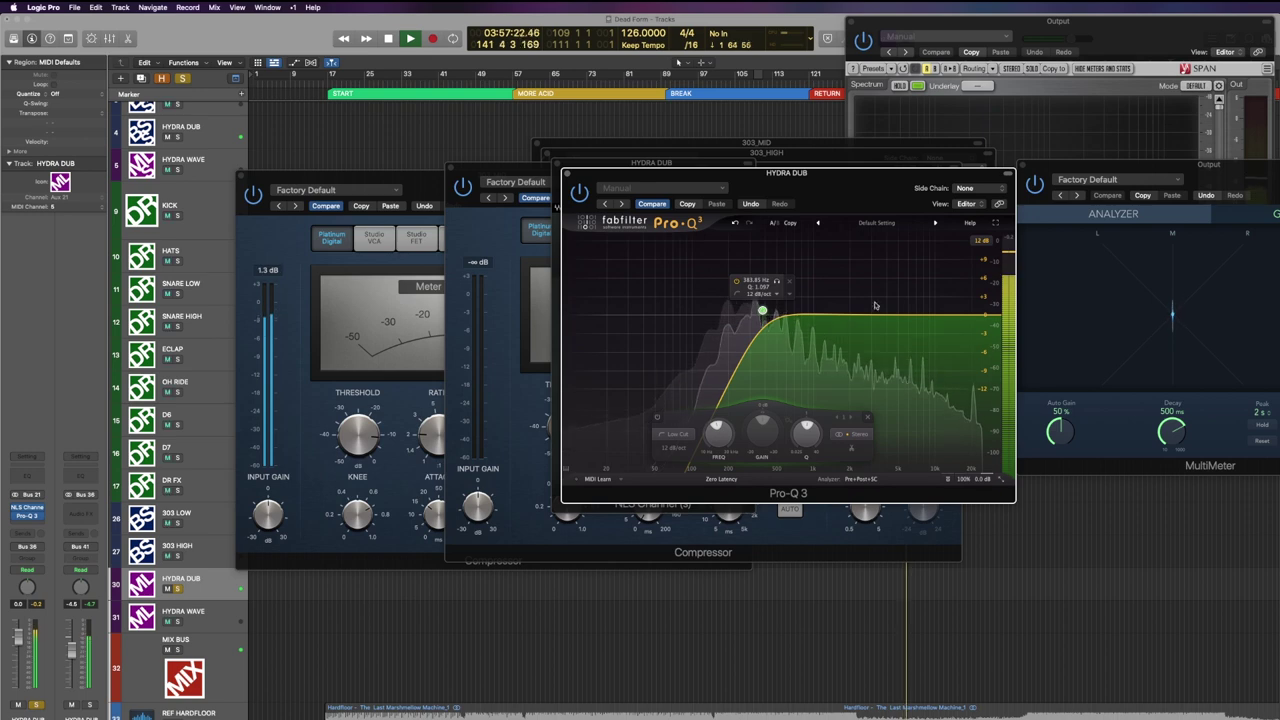
{"action": "left_click_drag", "start_coordinate": [984, 316], "coordinate": [938, 318]}
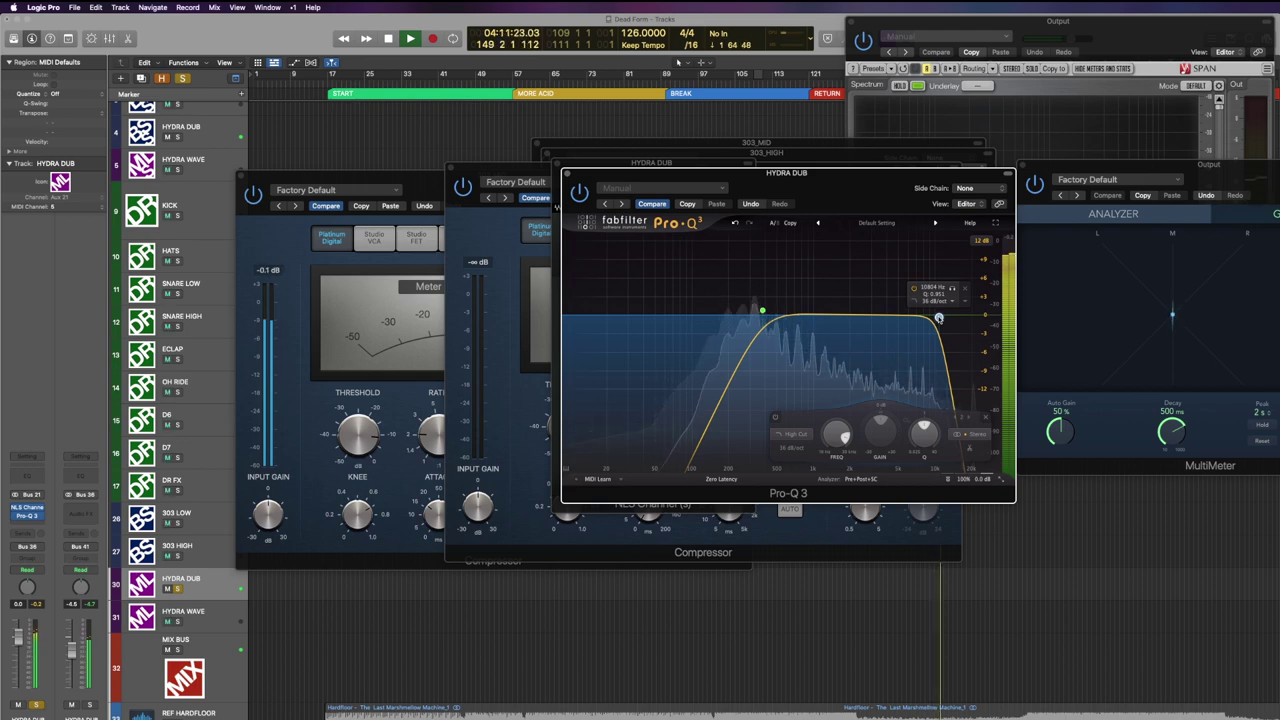
Play from the START section and insert a stereo Noise Gate on the HYDRA DUB bus after Pro-Q 3.
{"action": "key", "text": "v"}
{"action": "scroll", "coordinate": [649, 440], "scroll_direction": "down", "scroll_amount": 8}
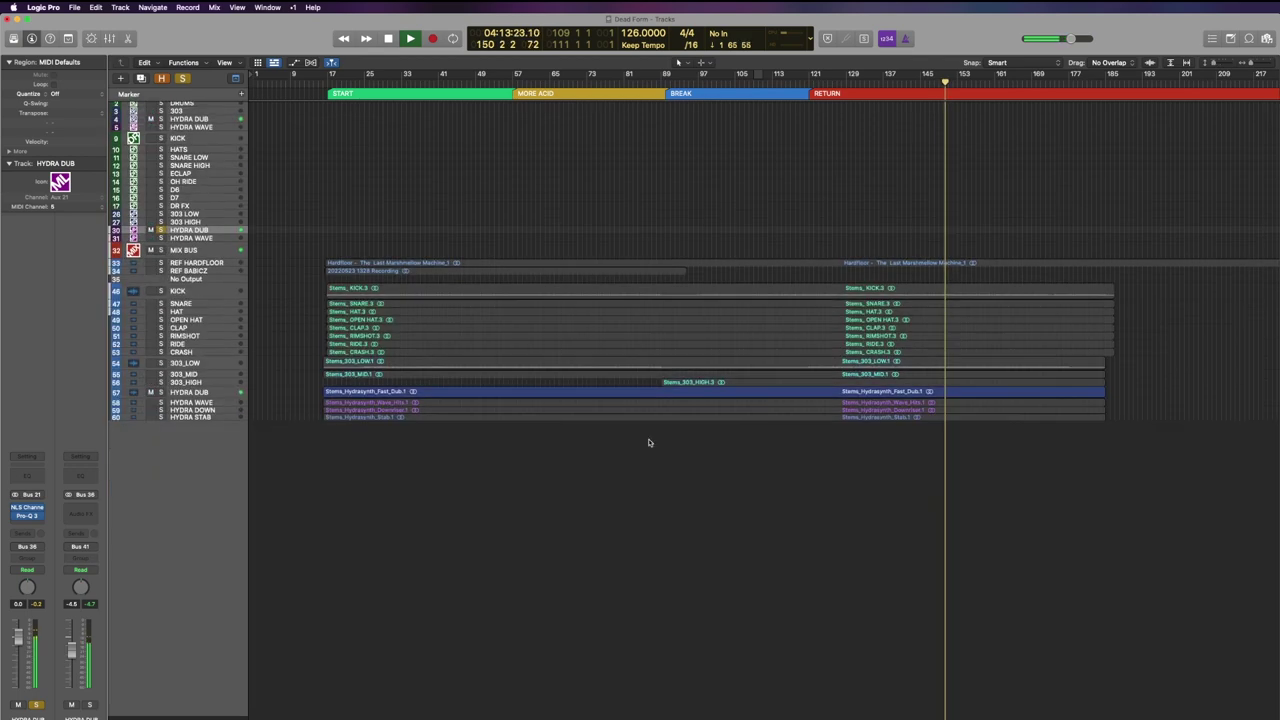
{"action": "scroll", "coordinate": [651, 443], "scroll_direction": "up", "scroll_amount": 2}
{"action": "left_click", "coordinate": [376, 82]}
{"action": "left_click_drag", "start_coordinate": [338, 228], "coordinate": [710, 432]}
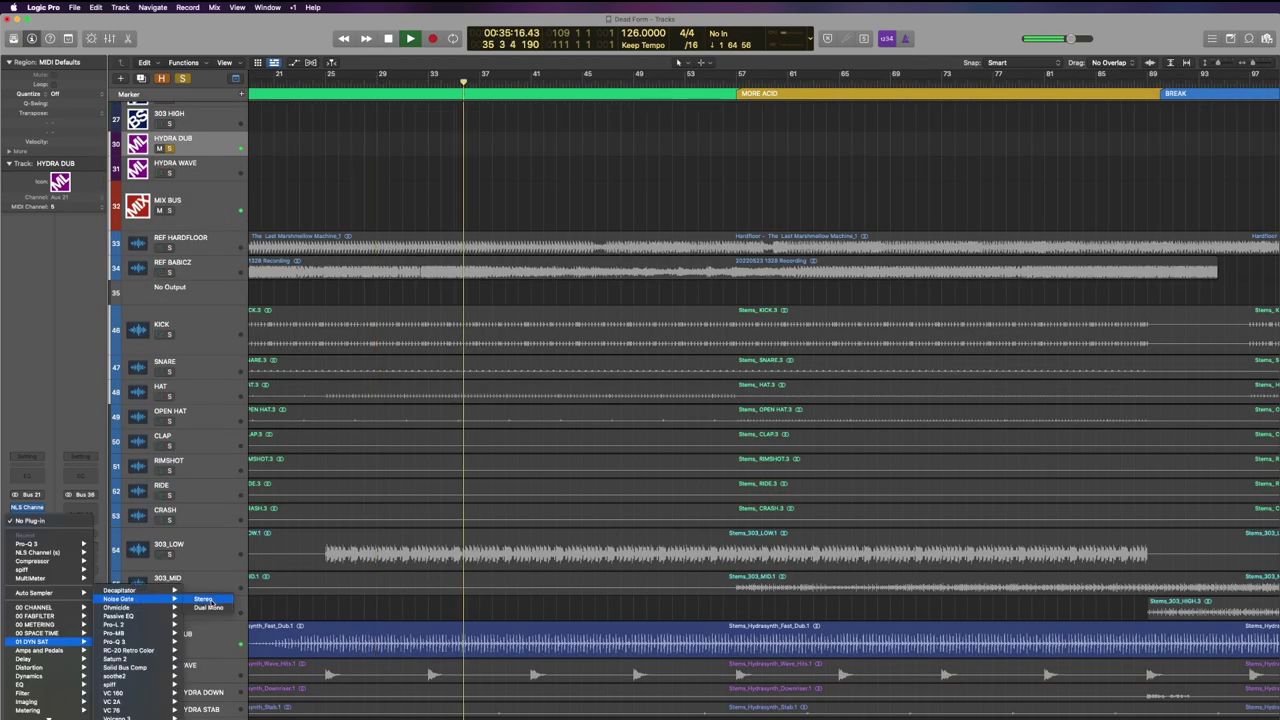
{"action": "left_click", "coordinate": [213, 602]}
{"action": "left_click_drag", "start_coordinate": [830, 183], "coordinate": [680, 205]}
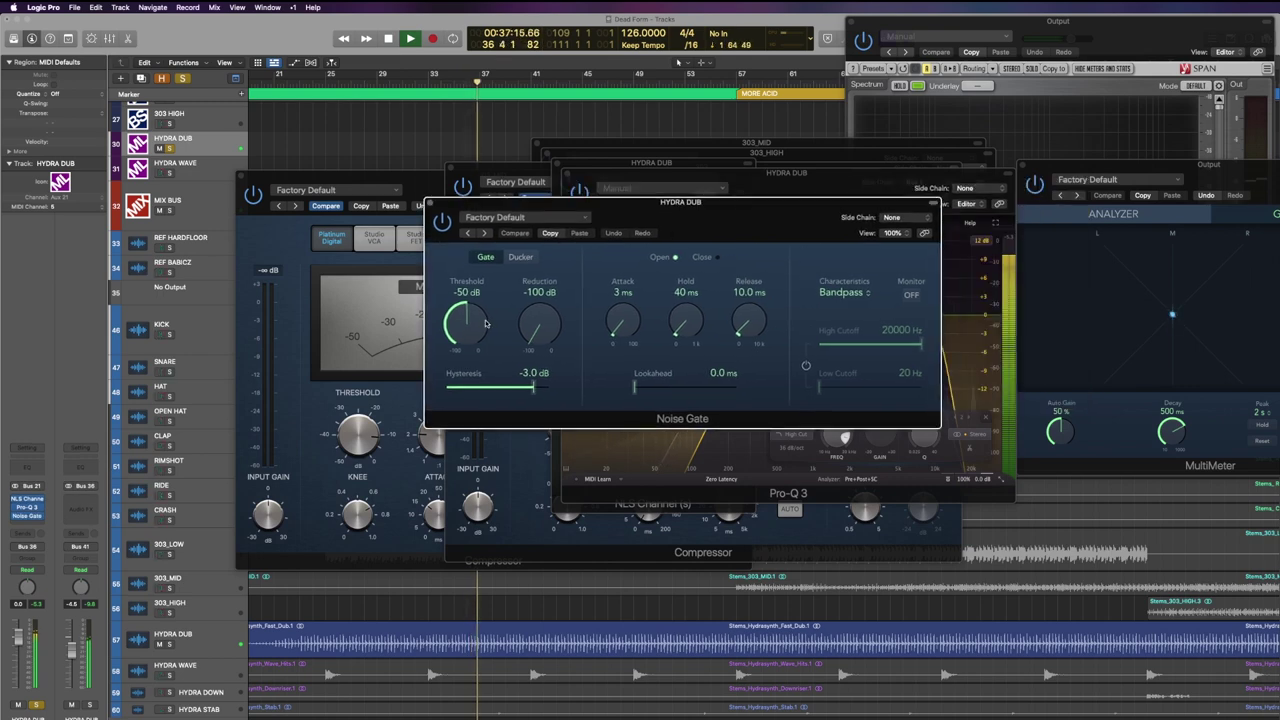
Set the HYDRA DUB Noise Gate's threshold to -12 dB, attack to 5 ms and lookahead to 7.4 ms.
{"action": "mouse_move", "coordinate": [478, 323]}
{"action": "left_mouse_down"}
{"action": "mouse_move", "coordinate": [480, 276]}
{"action": "mouse_move", "coordinate": [469, 331]}
{"action": "left_mouse_up"}
{"action": "left_click_drag", "start_coordinate": [623, 326], "coordinate": [672, 392]}
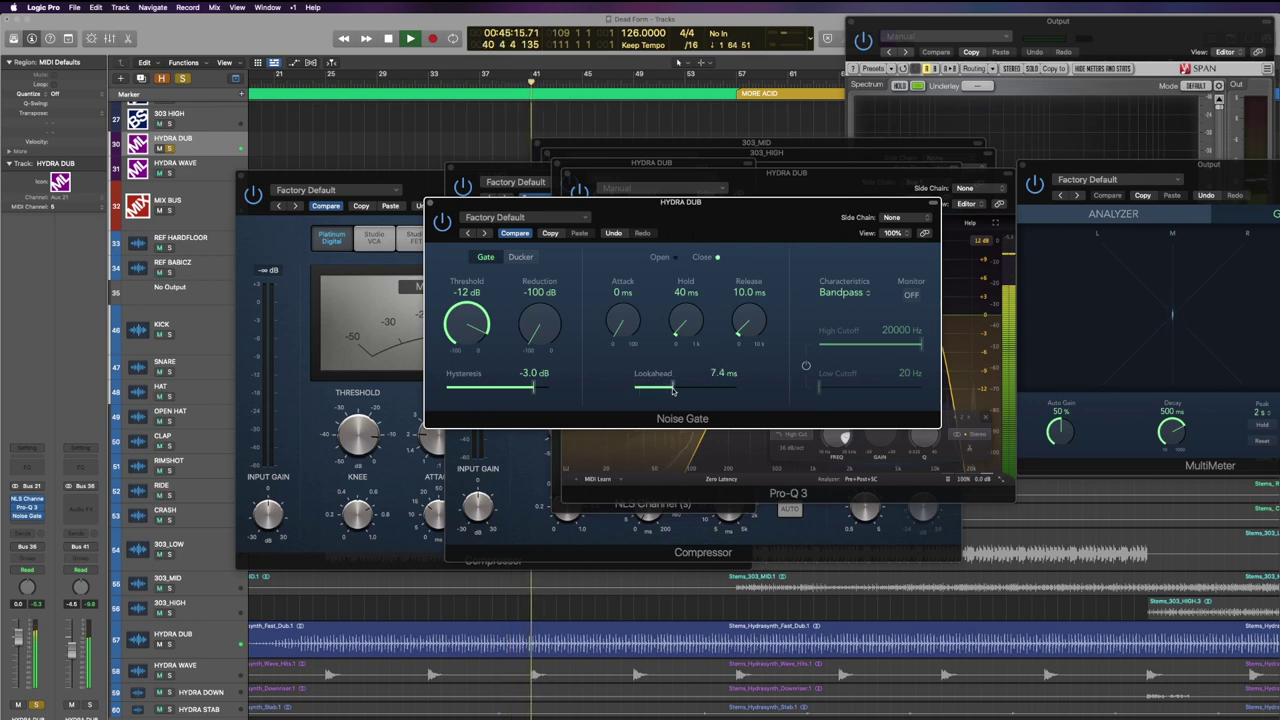
{"action": "left_click_drag", "start_coordinate": [628, 333], "coordinate": [627, 322]}
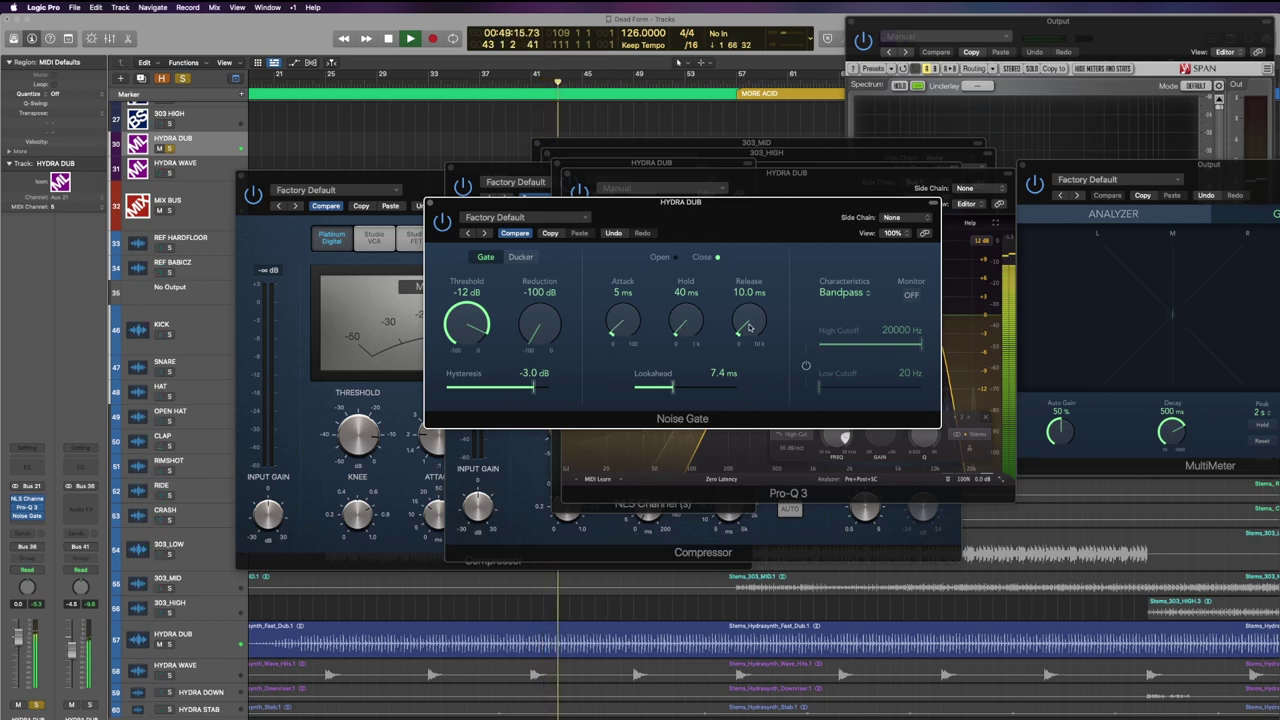
Set the Noise Gate's release to about 243 ms and adjust its reduction amount.
{"action": "left_click_drag", "start_coordinate": [748, 322], "coordinate": [757, 306]}
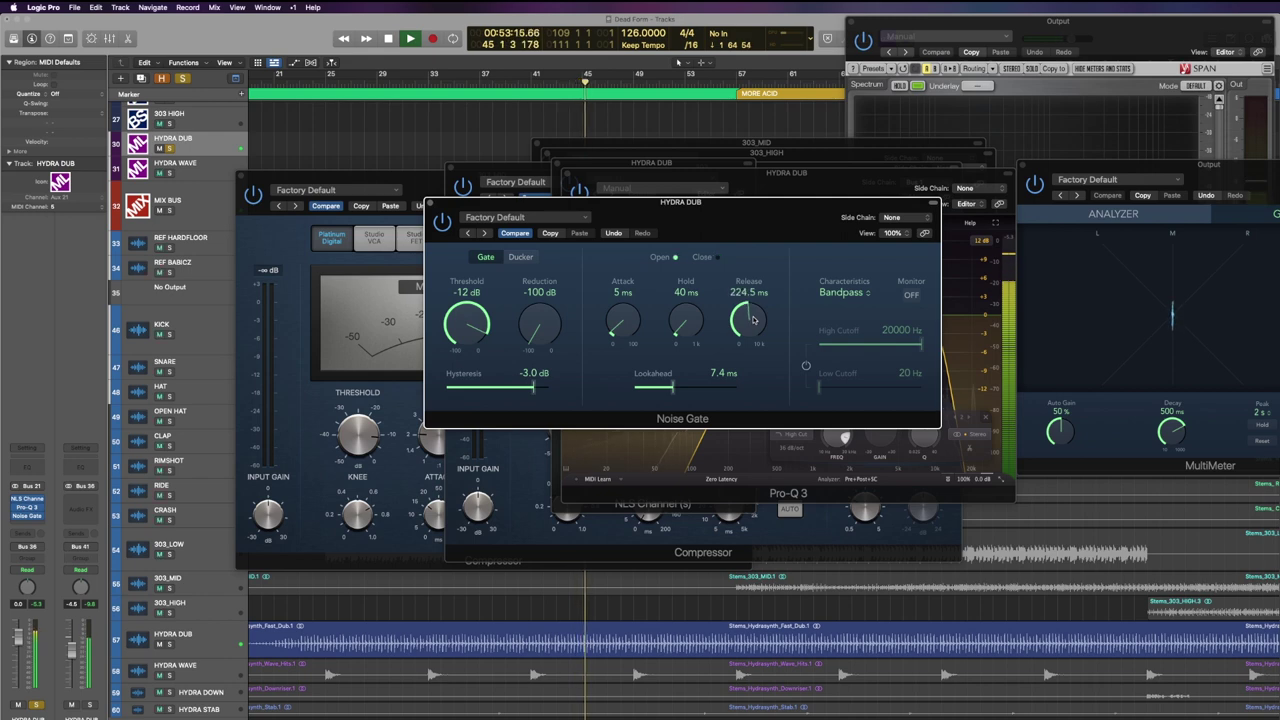
{"action": "left_click_drag", "start_coordinate": [753, 321], "coordinate": [753, 320]}
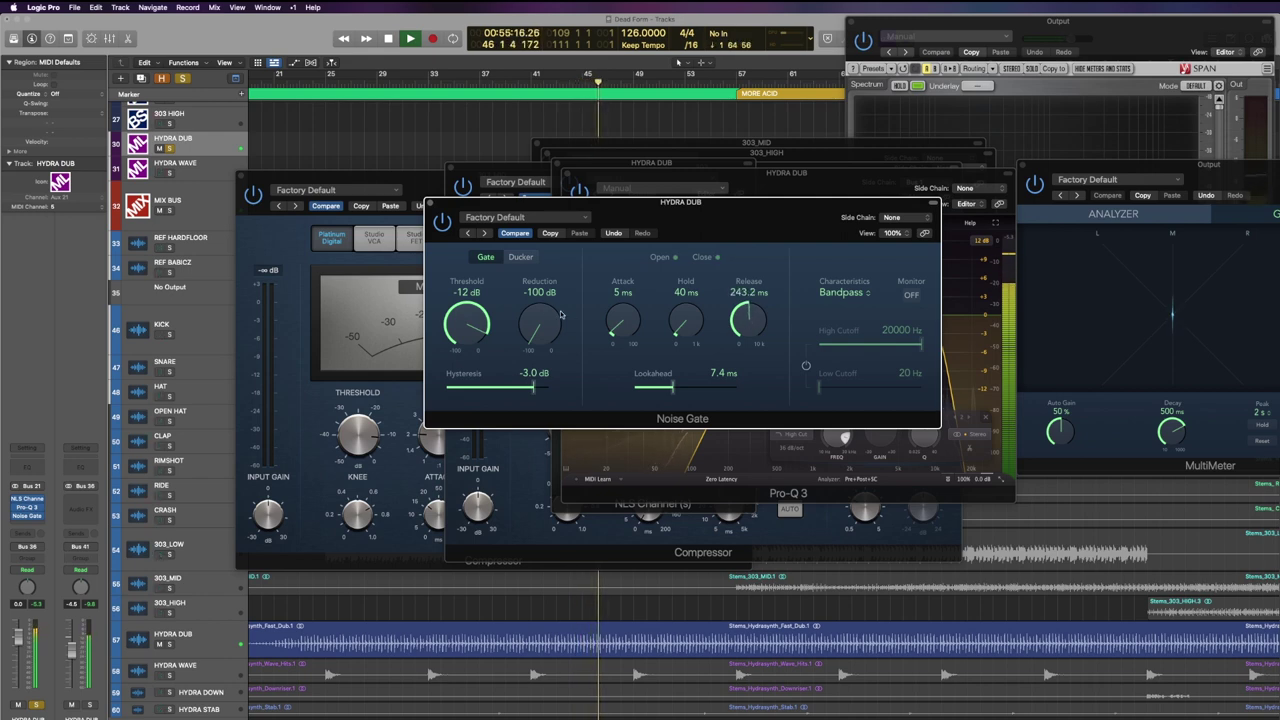
{"action": "left_click_drag", "start_coordinate": [543, 336], "coordinate": [552, 300]}
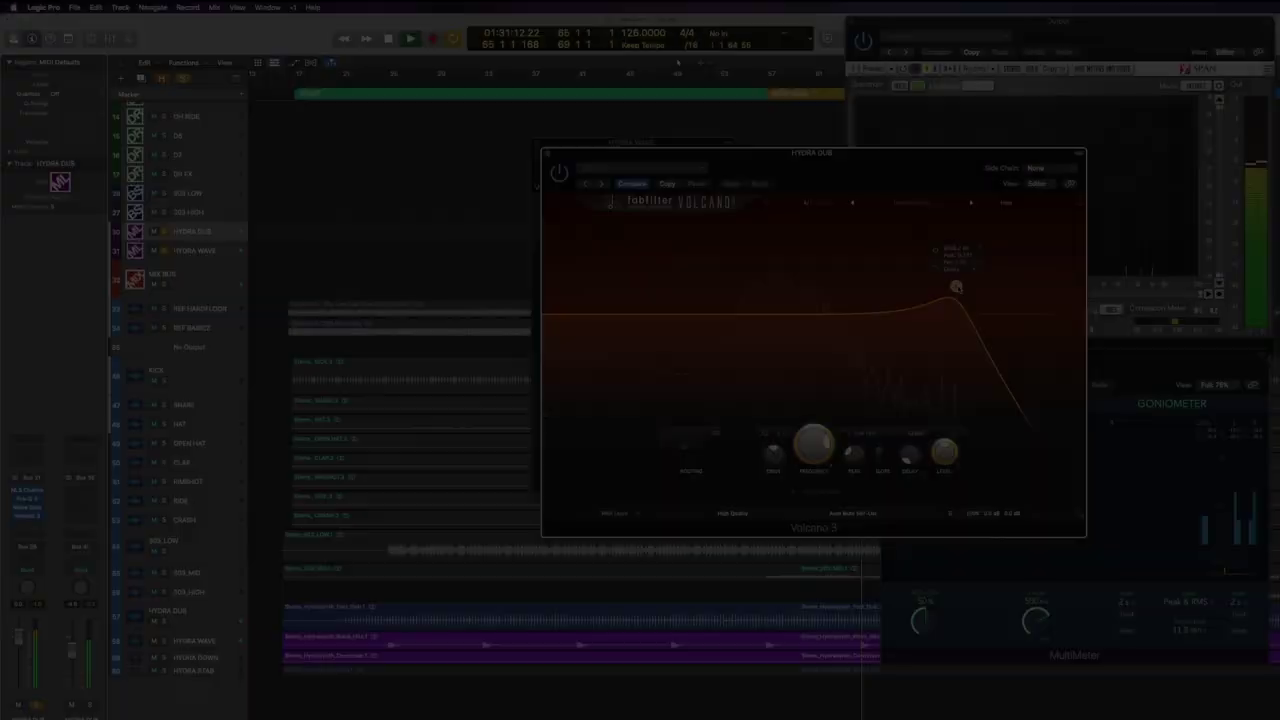
Change HYDRA DUB's Volcano 3 filter to High Pass, lower its frequency to about 165 Hz and choose HYDRA WAVE (Audio 15) as side-chain source.
{"action": "left_click", "coordinate": [862, 432]}
{"action": "left_click", "coordinate": [868, 355]}
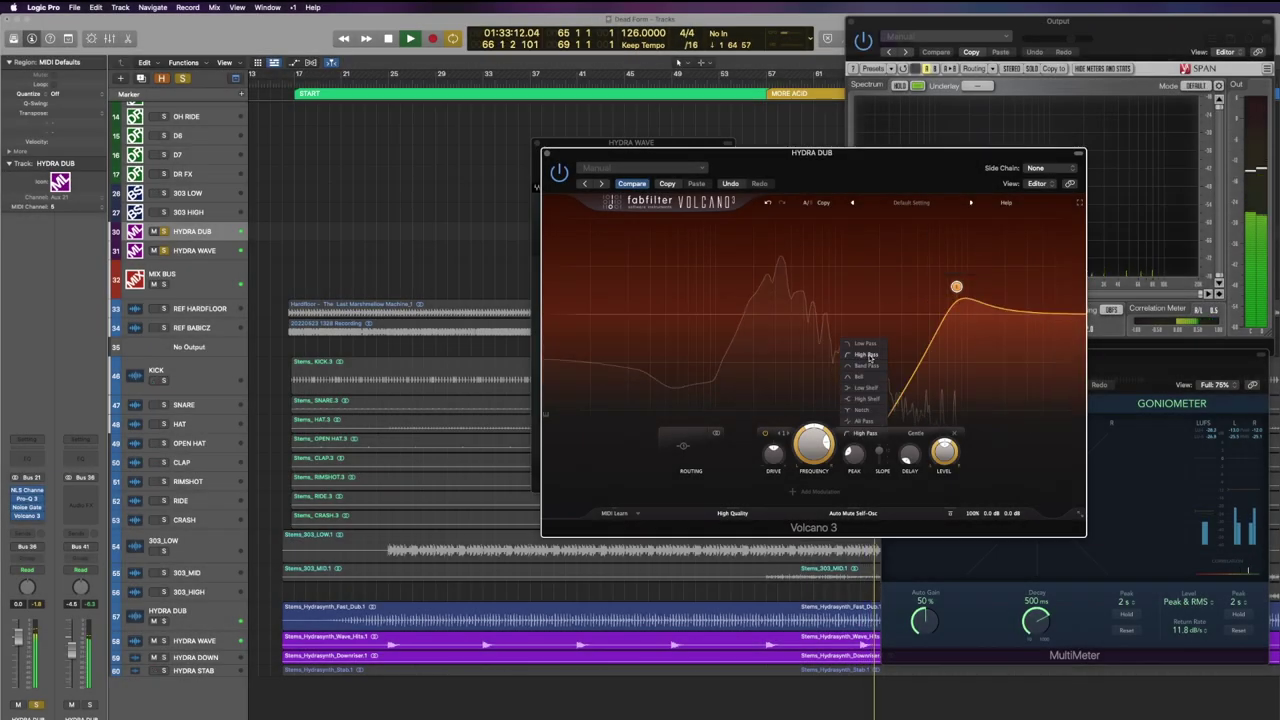
{"action": "left_click_drag", "start_coordinate": [956, 287], "coordinate": [746, 304]}
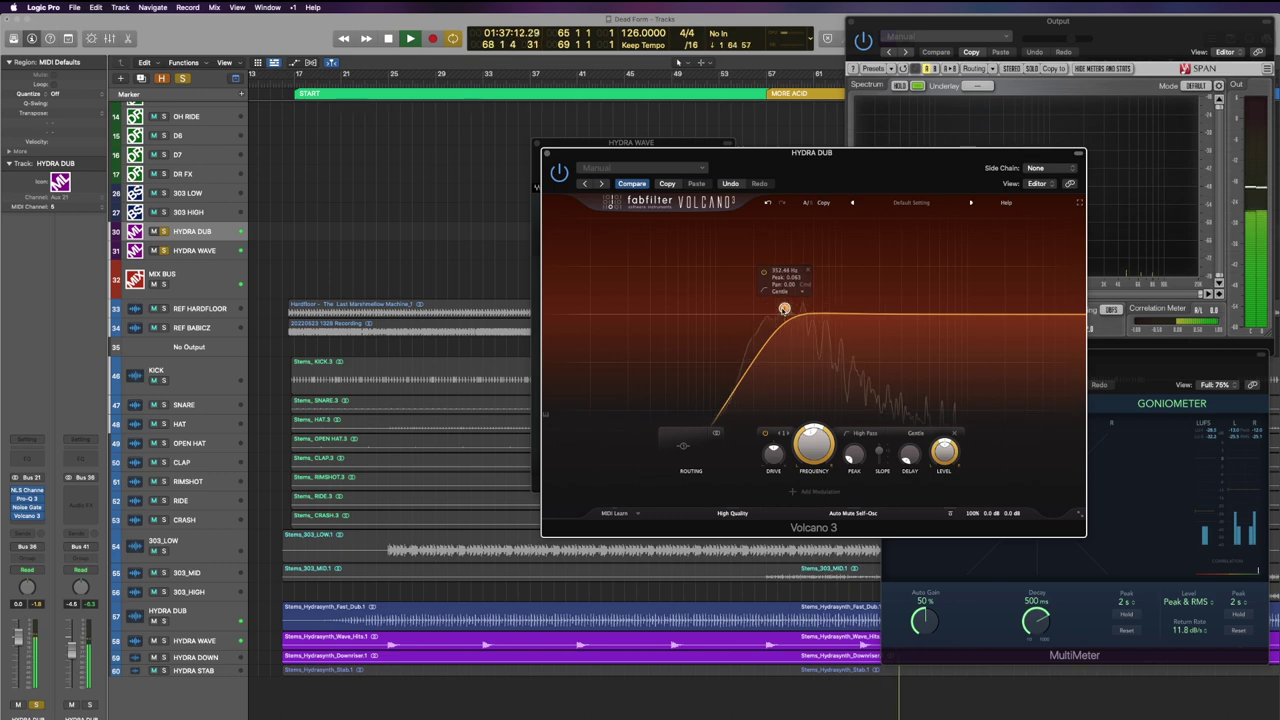
{"action": "left_click", "coordinate": [1042, 168]}
{"action": "mouse_move", "coordinate": [1054, 195]}
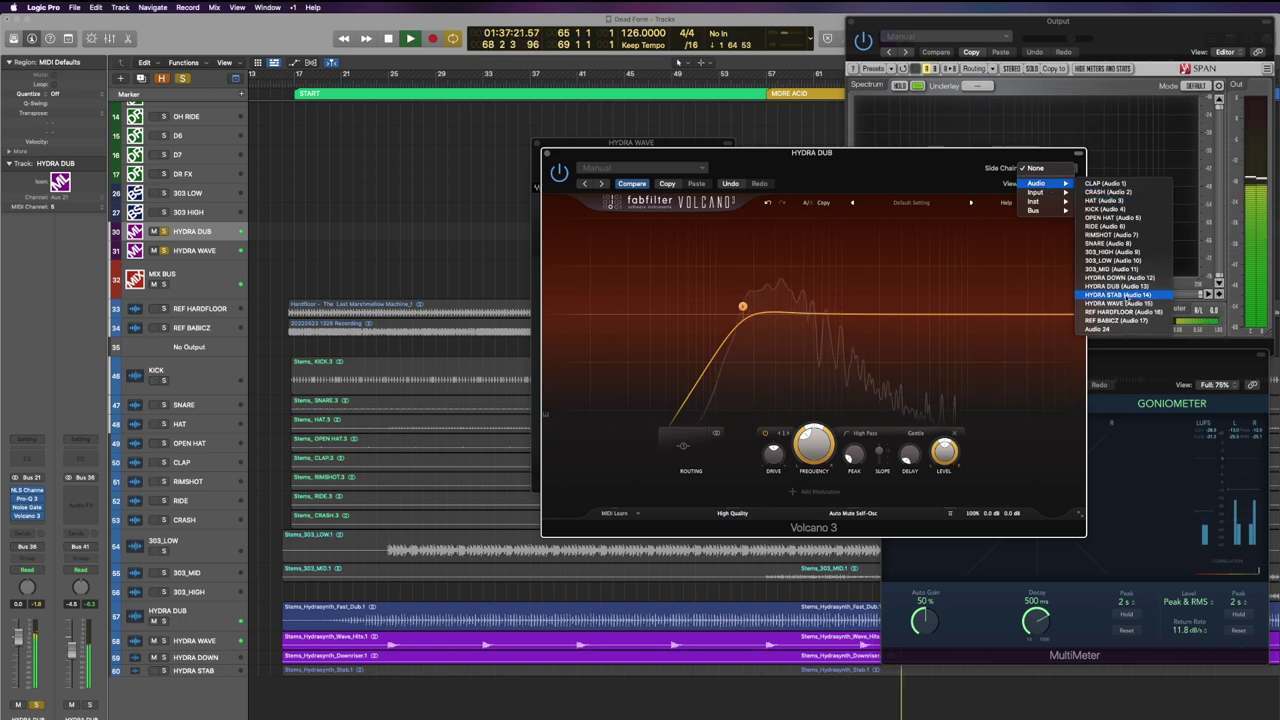
{"action": "left_click", "coordinate": [1118, 303]}
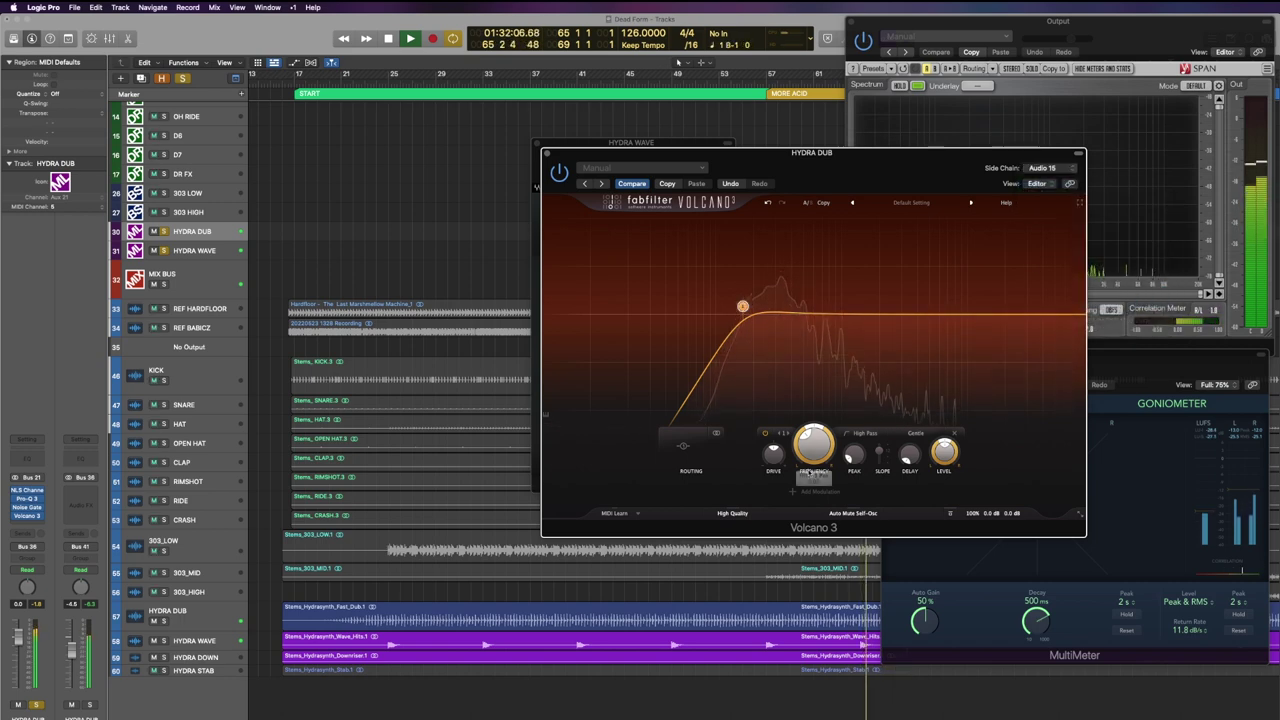
Add an Envelope Follower in Volcano 3 and assign it to modulate the filter's frequency.
{"action": "left_click", "coordinate": [803, 490]}
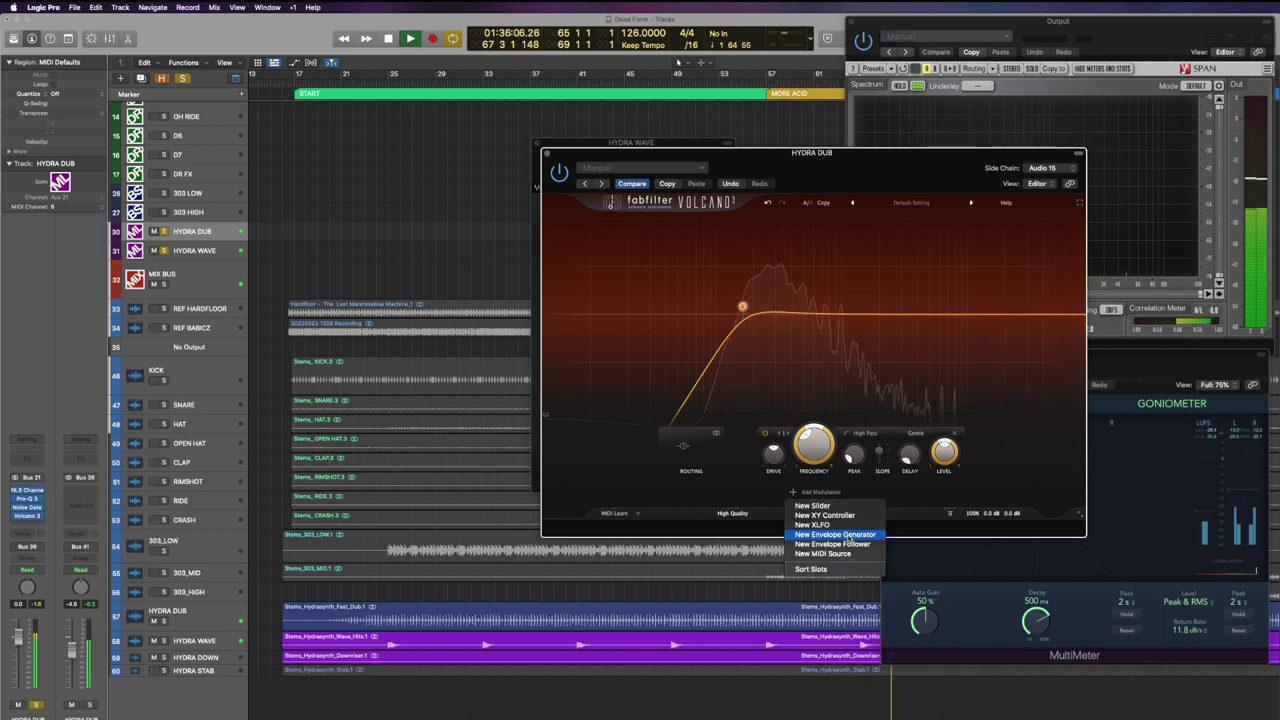
{"action": "left_click", "coordinate": [845, 544]}
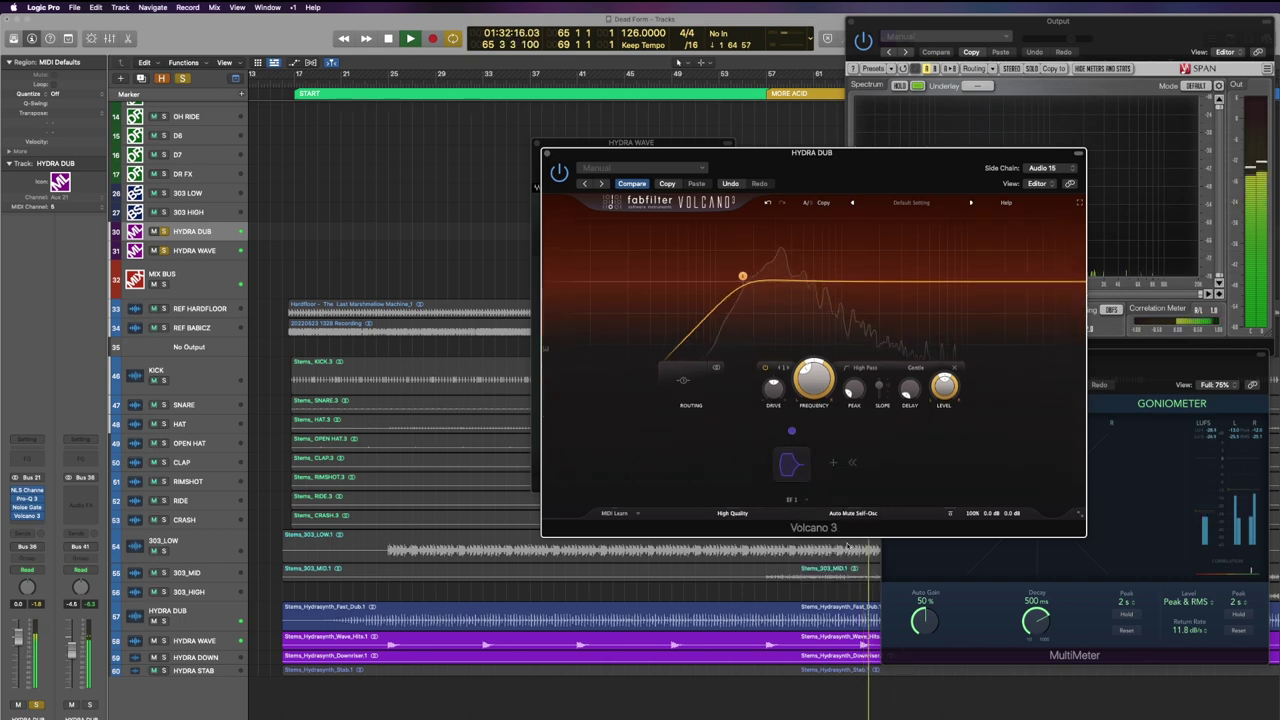
{"action": "mouse_move", "coordinate": [793, 468]}
{"action": "left_click", "coordinate": [740, 460]}
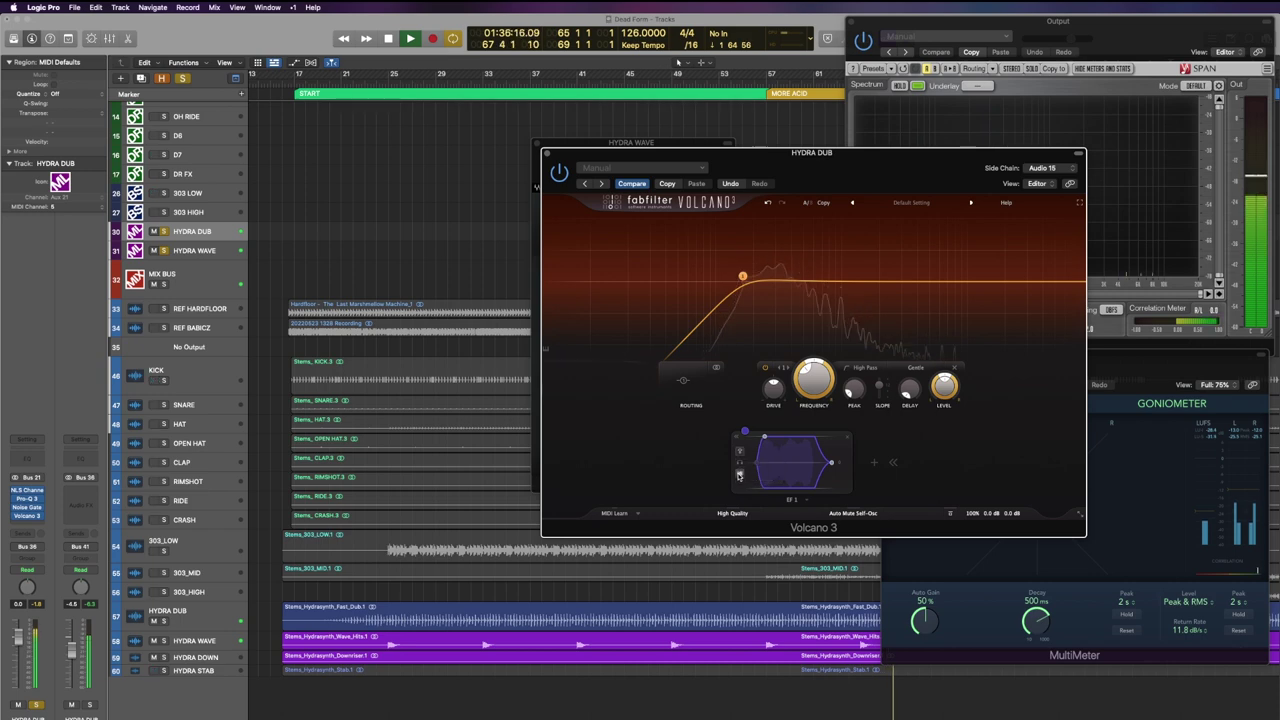
{"action": "left_click_drag", "start_coordinate": [744, 431], "coordinate": [888, 389]}
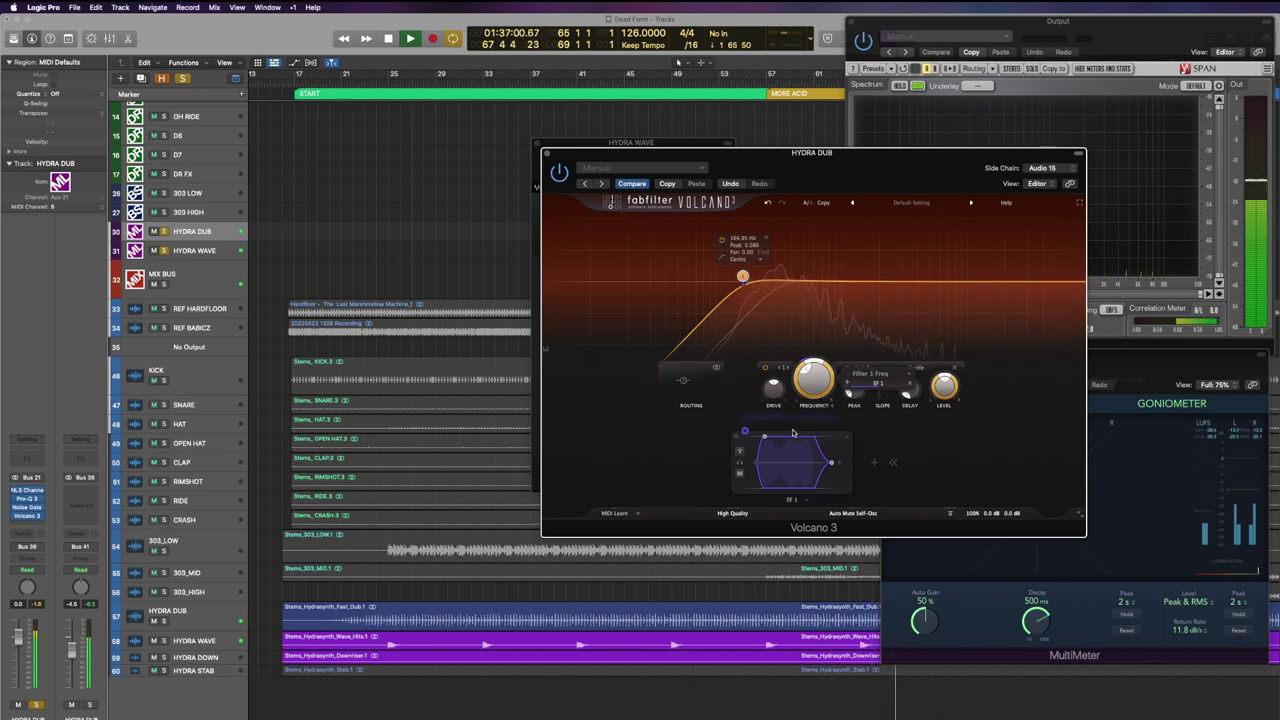
Lower the Volcano 3 high-pass frequency to about 111 Hz and hide the open plug-in windows.
{"action": "left_click_drag", "start_coordinate": [741, 276], "coordinate": [718, 275]}
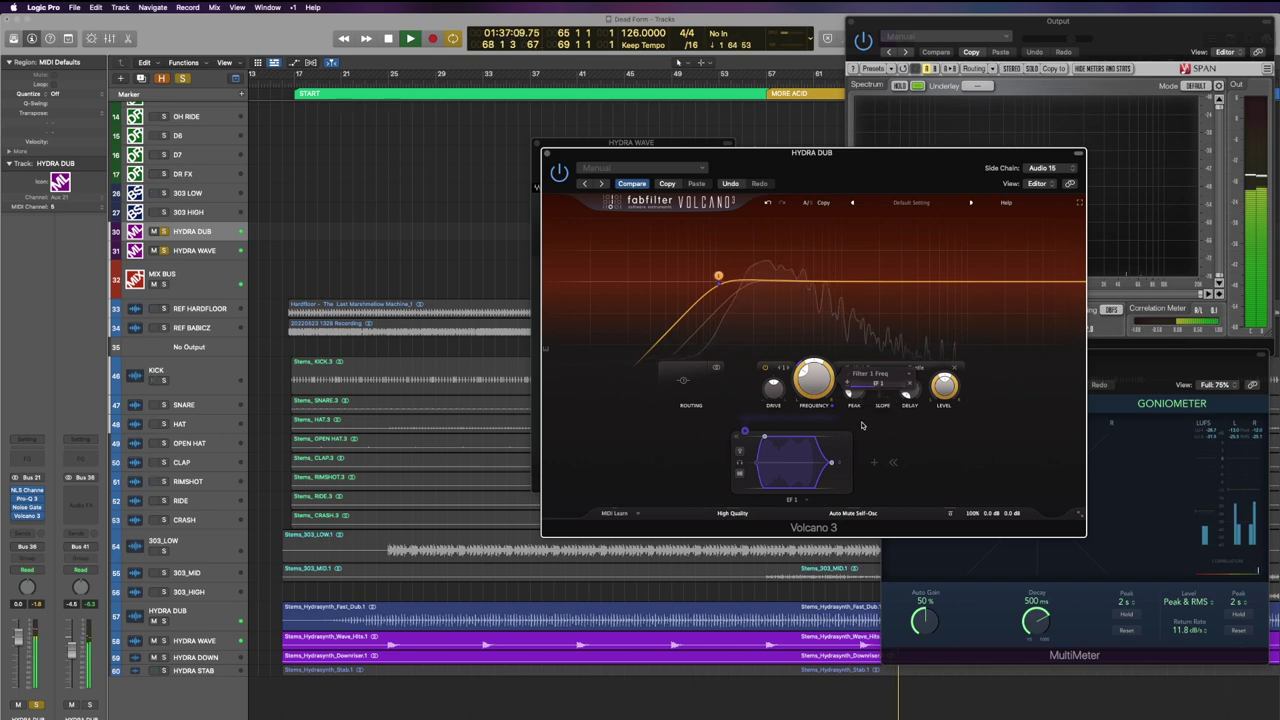
{"action": "mouse_move", "coordinate": [716, 268]}
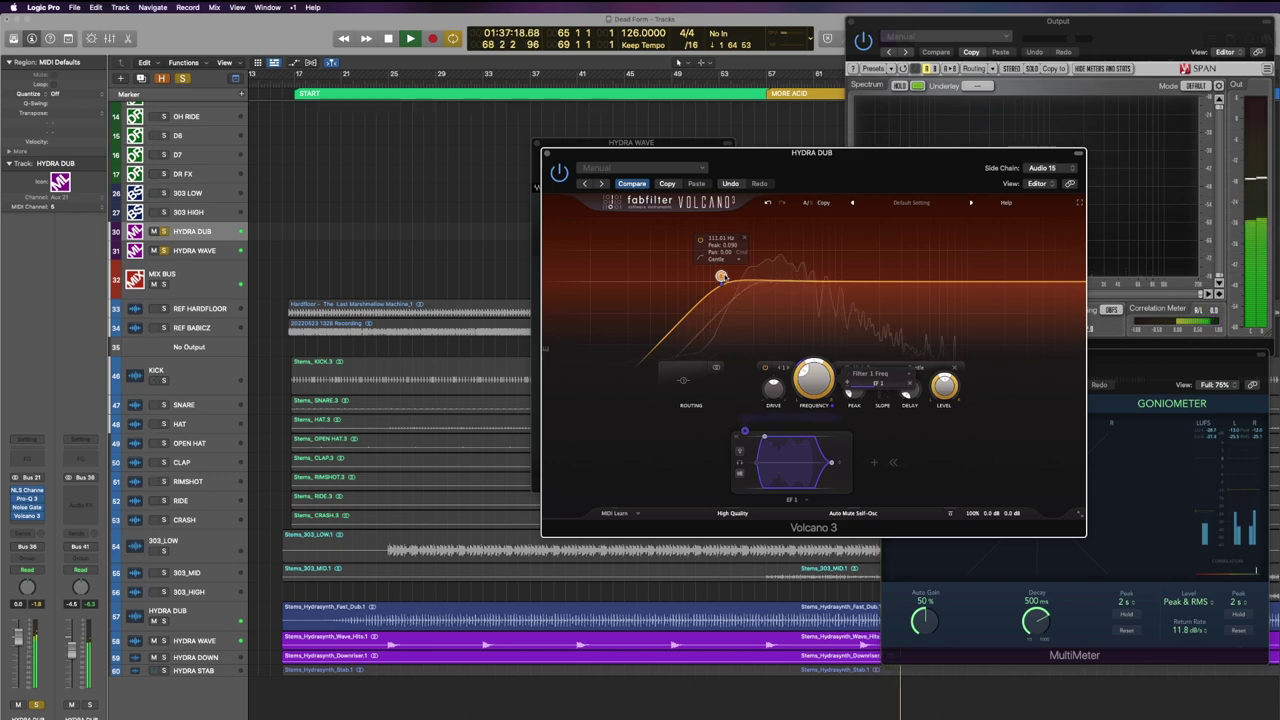
{"action": "key", "text": "v"}
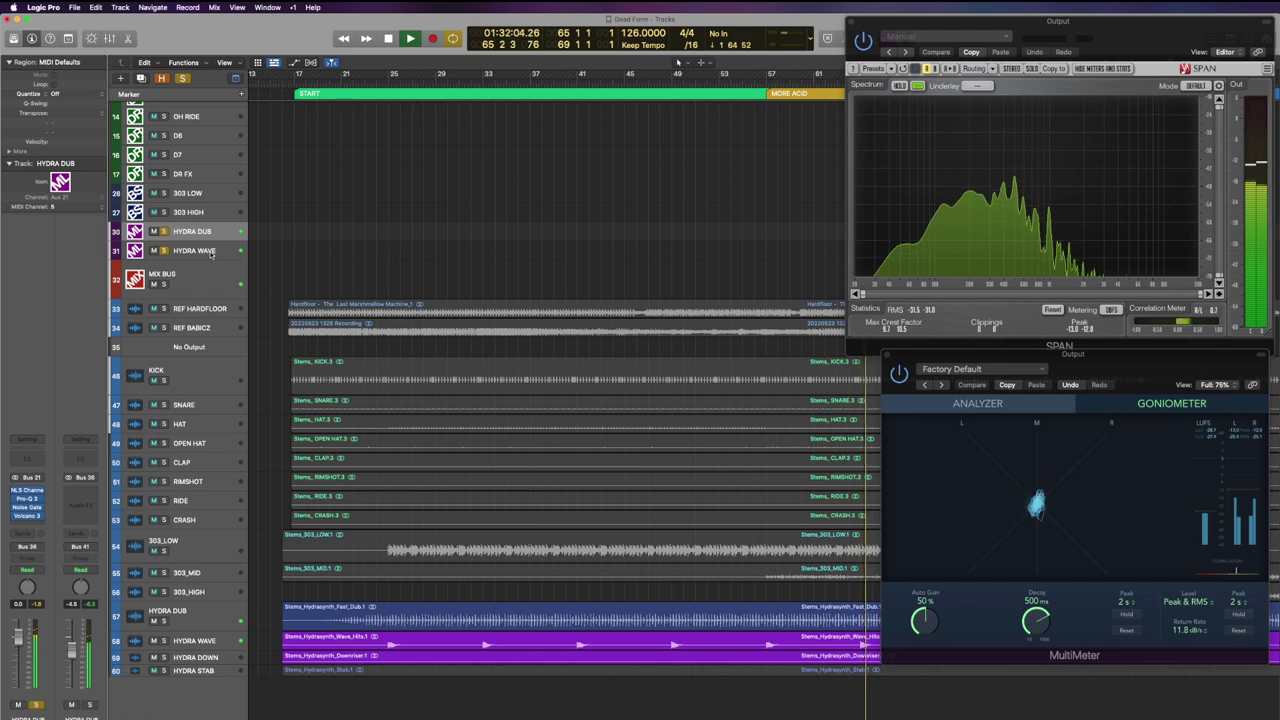
Select the HYDRA WAVE bus and insert Pro-Q 3 after the NLS Channel plug-in.
{"action": "left_click", "coordinate": [210, 251]}
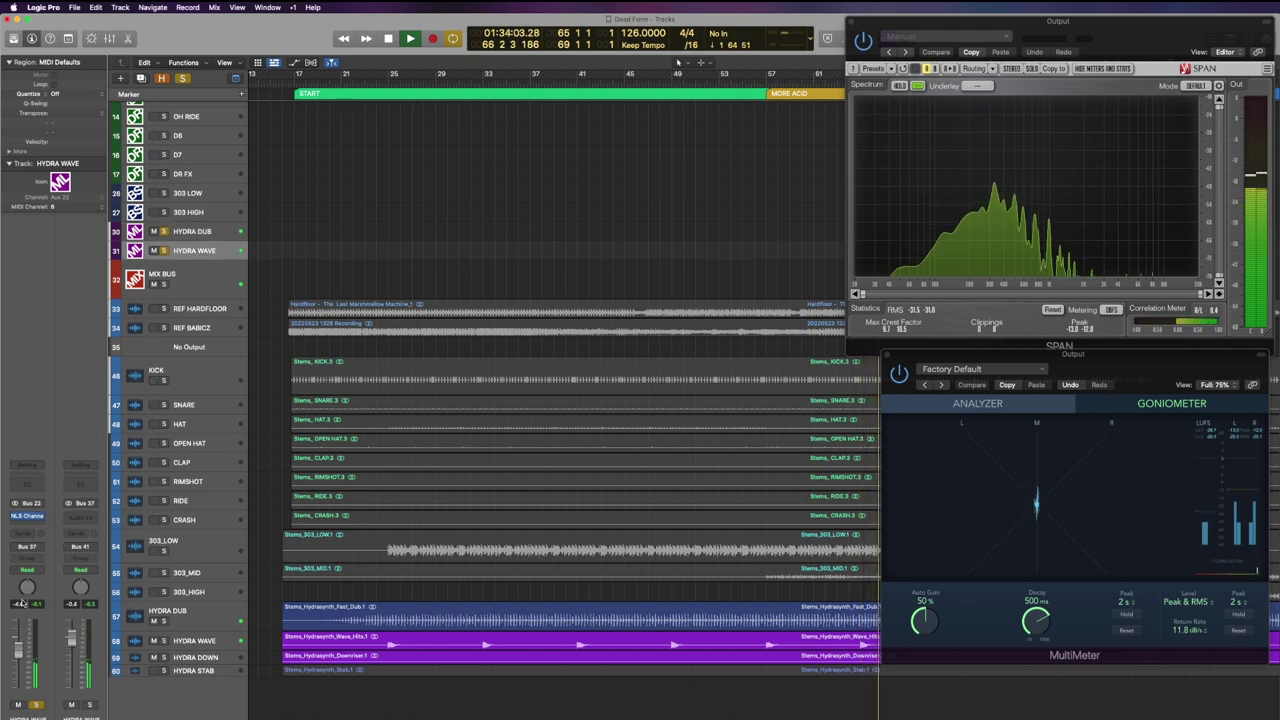
{"action": "left_click", "coordinate": [25, 516]}
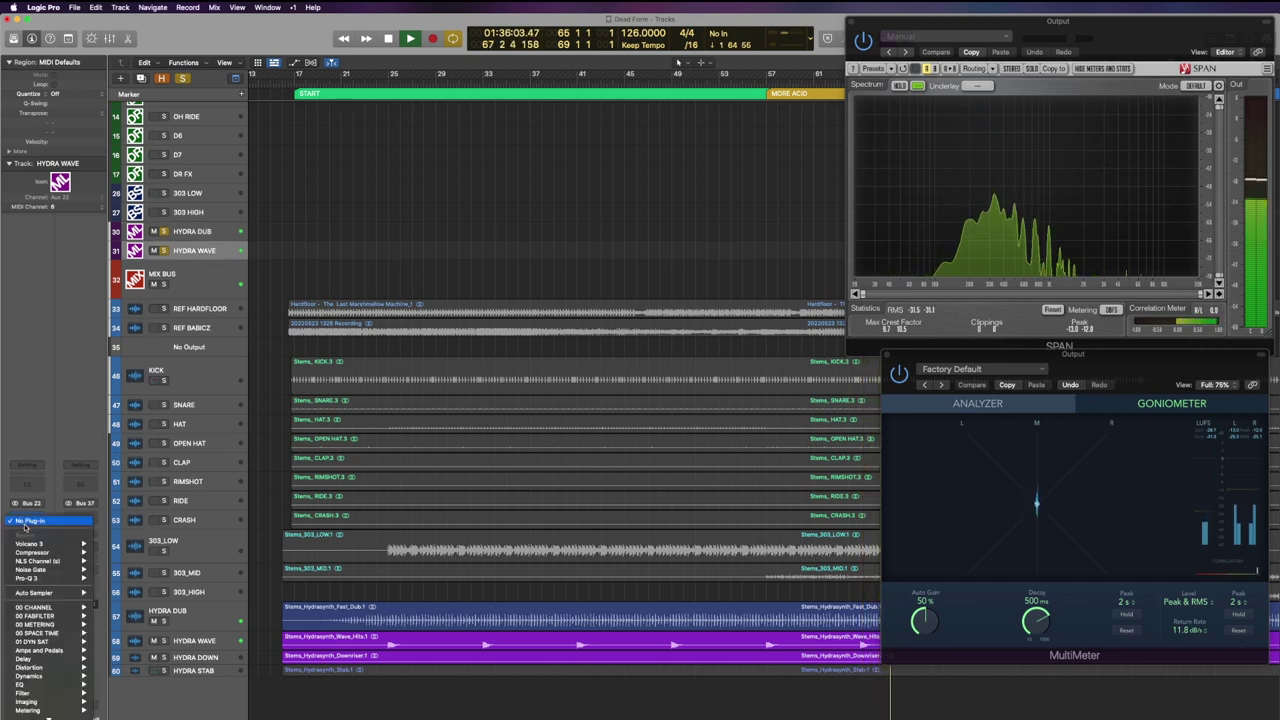
{"action": "mouse_move", "coordinate": [56, 580]}
{"action": "left_click", "coordinate": [138, 580]}
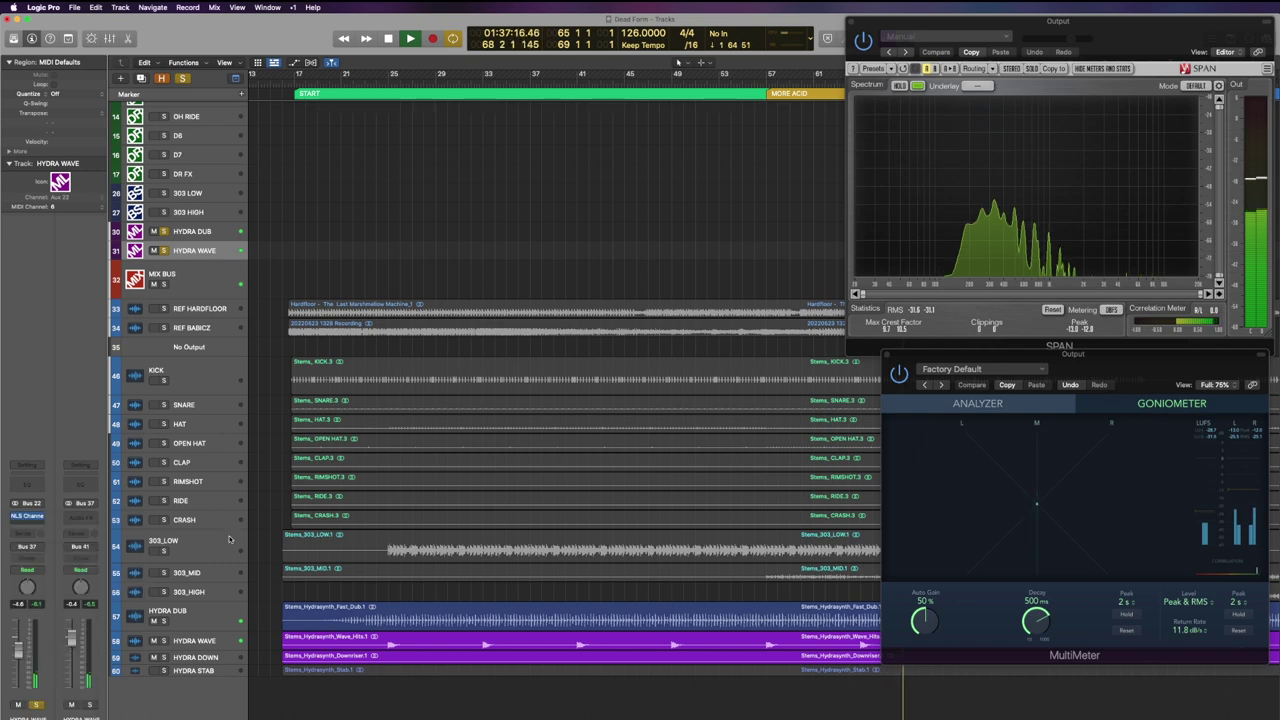
Add a low cut in HYDRA WAVE's Pro-Q 3 at about 90 Hz with a 30 dB/oct slope.
{"action": "left_click_drag", "start_coordinate": [547, 285], "coordinate": [685, 285]}
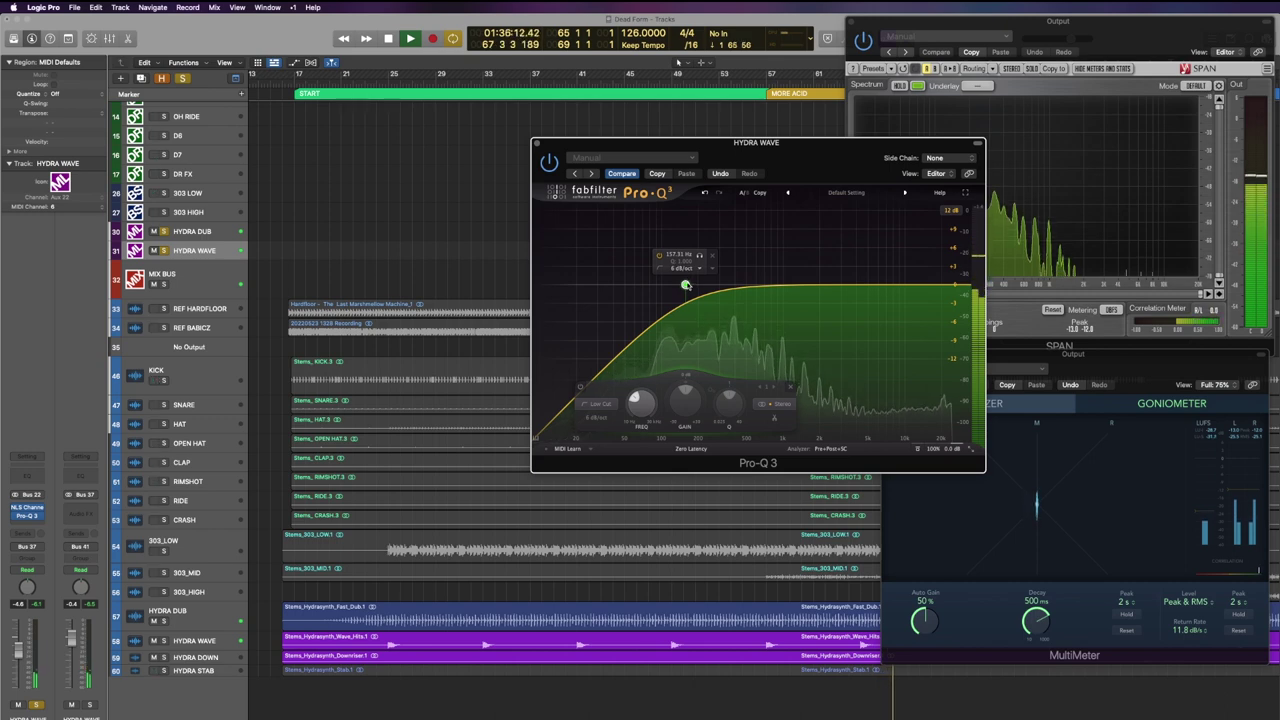
{"action": "scroll", "coordinate": [685, 285], "scroll_direction": "up", "scroll_amount": 1}
{"action": "left_click_drag", "start_coordinate": [685, 283], "coordinate": [672, 283]}
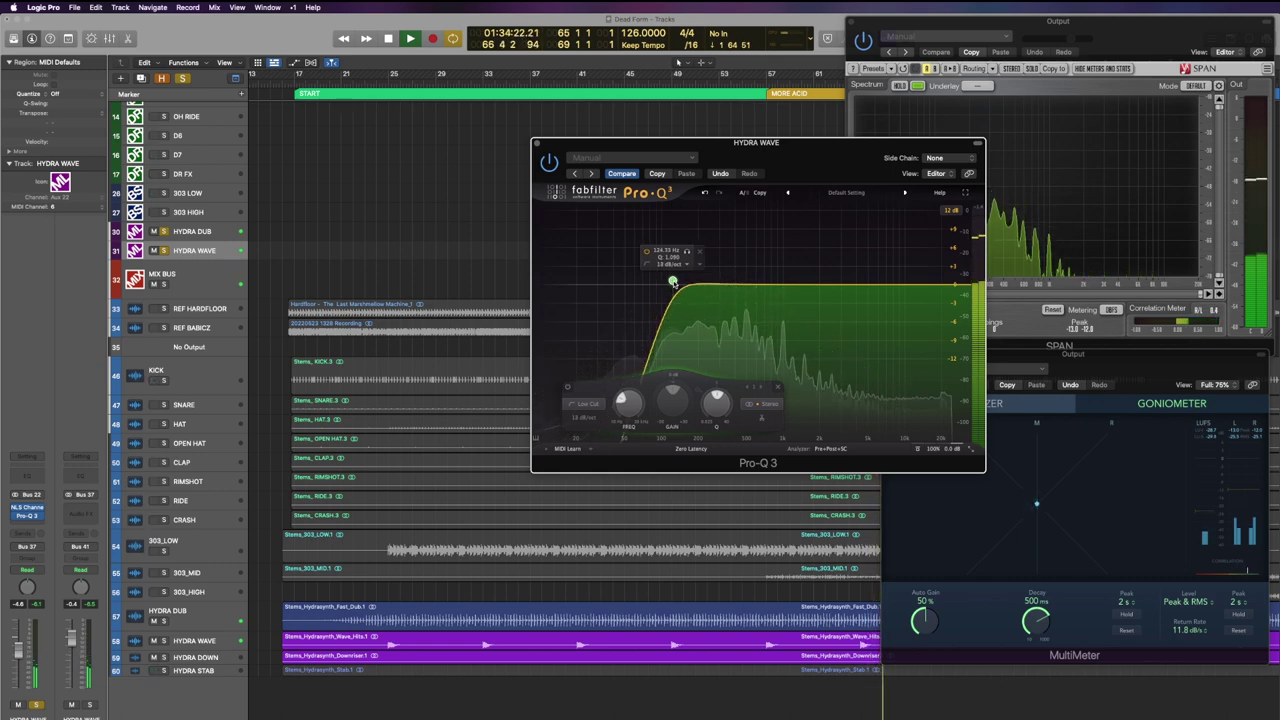
{"action": "left_click_drag", "start_coordinate": [673, 281], "coordinate": [659, 280]}
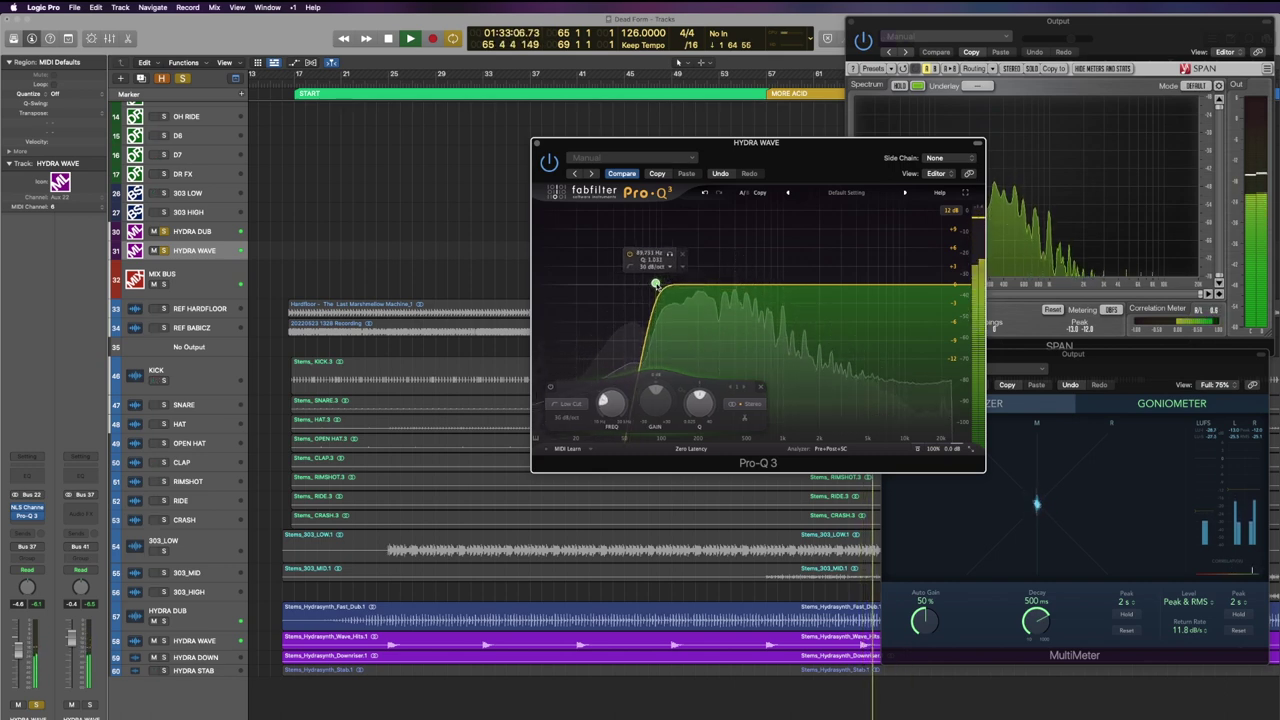
Add a low-shelf band to HYDRA WAVE's Pro-Q 3 and give it a negative dynamic range.
{"action": "left_click", "coordinate": [718, 286]}
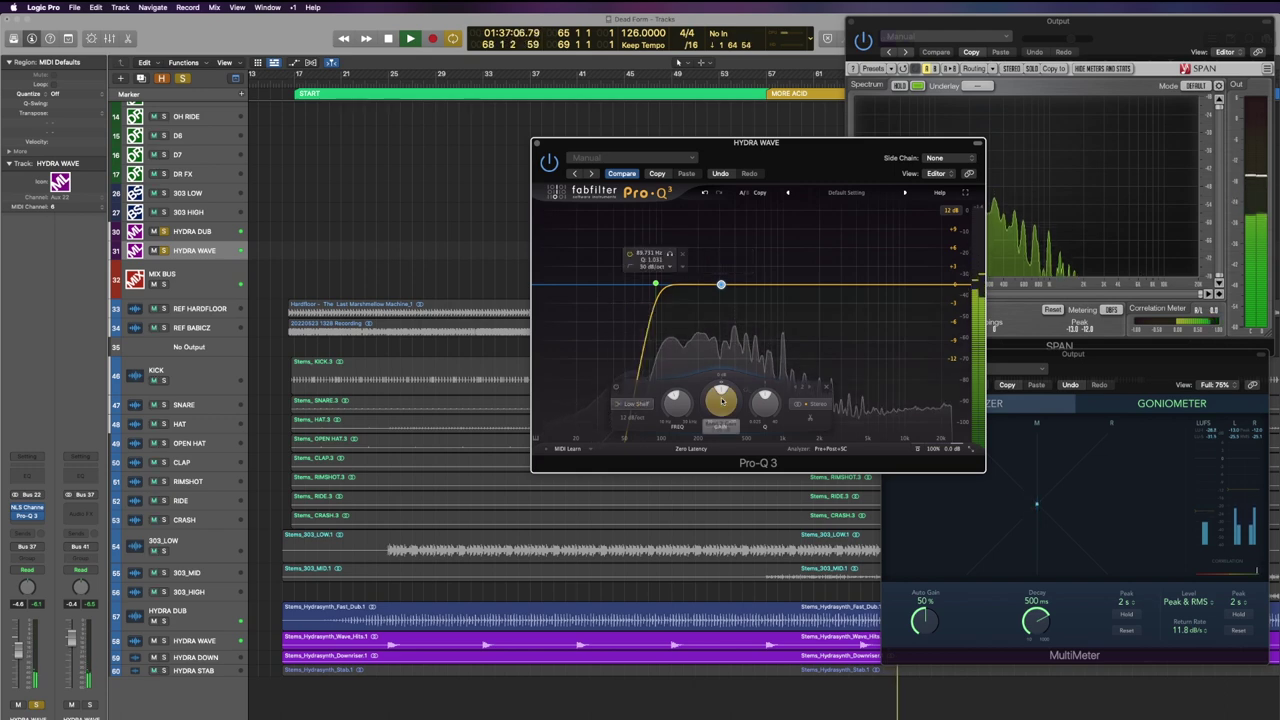
{"action": "left_click_drag", "start_coordinate": [717, 425], "coordinate": [716, 437]}
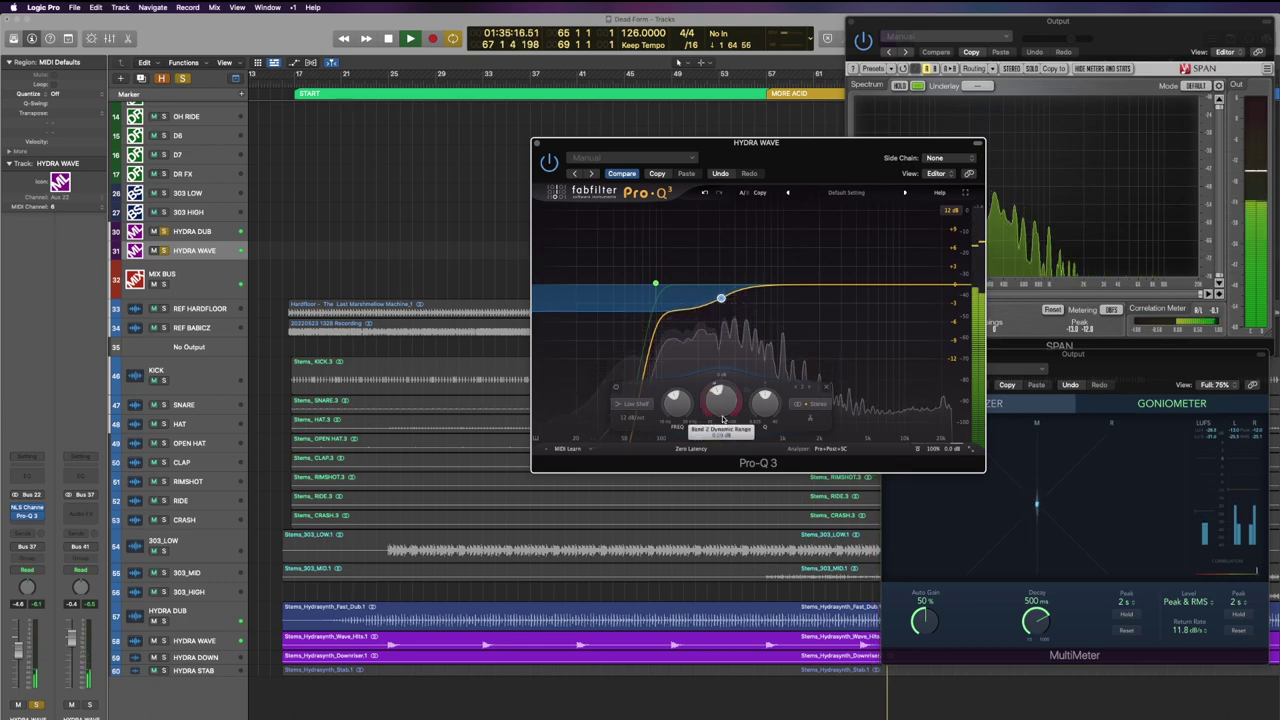
{"action": "mouse_move", "coordinate": [723, 419]}
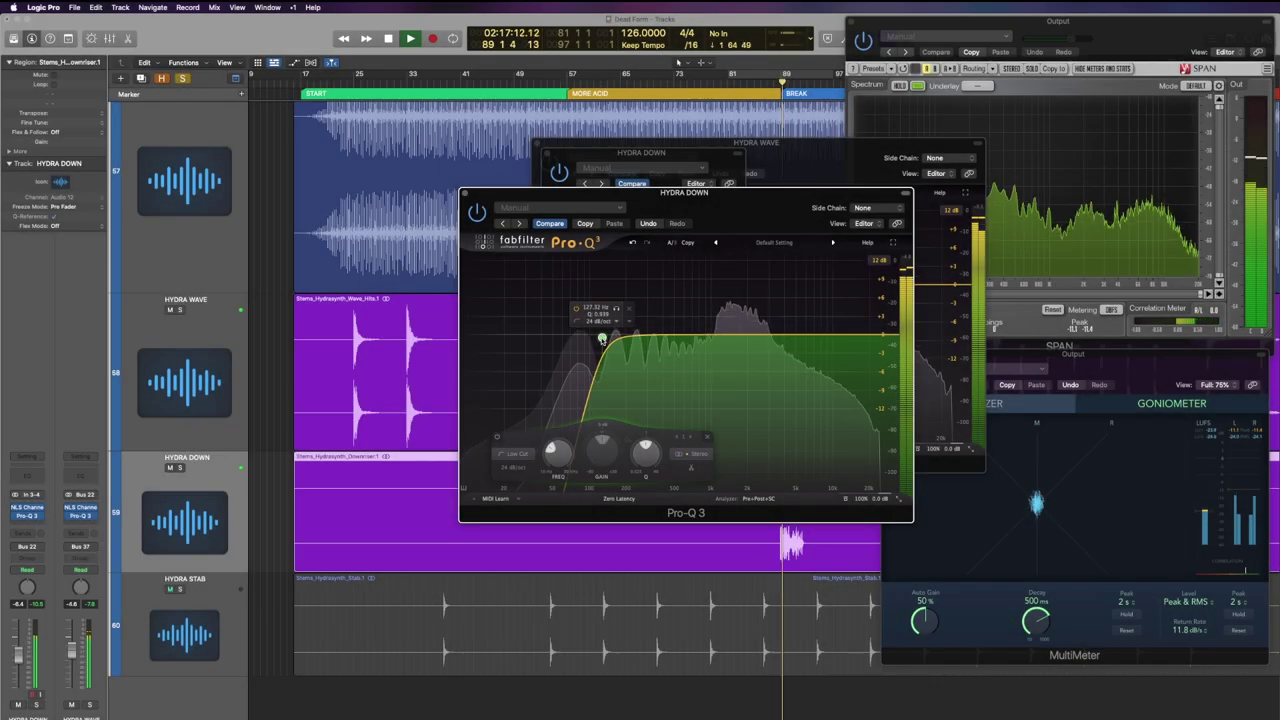
Move HYDRA DOWN's Pro-Q 3 24 dB/oct low cut to about 164 Hz and hide the plug-in windows.
{"action": "left_click_drag", "start_coordinate": [603, 337], "coordinate": [617, 336]}
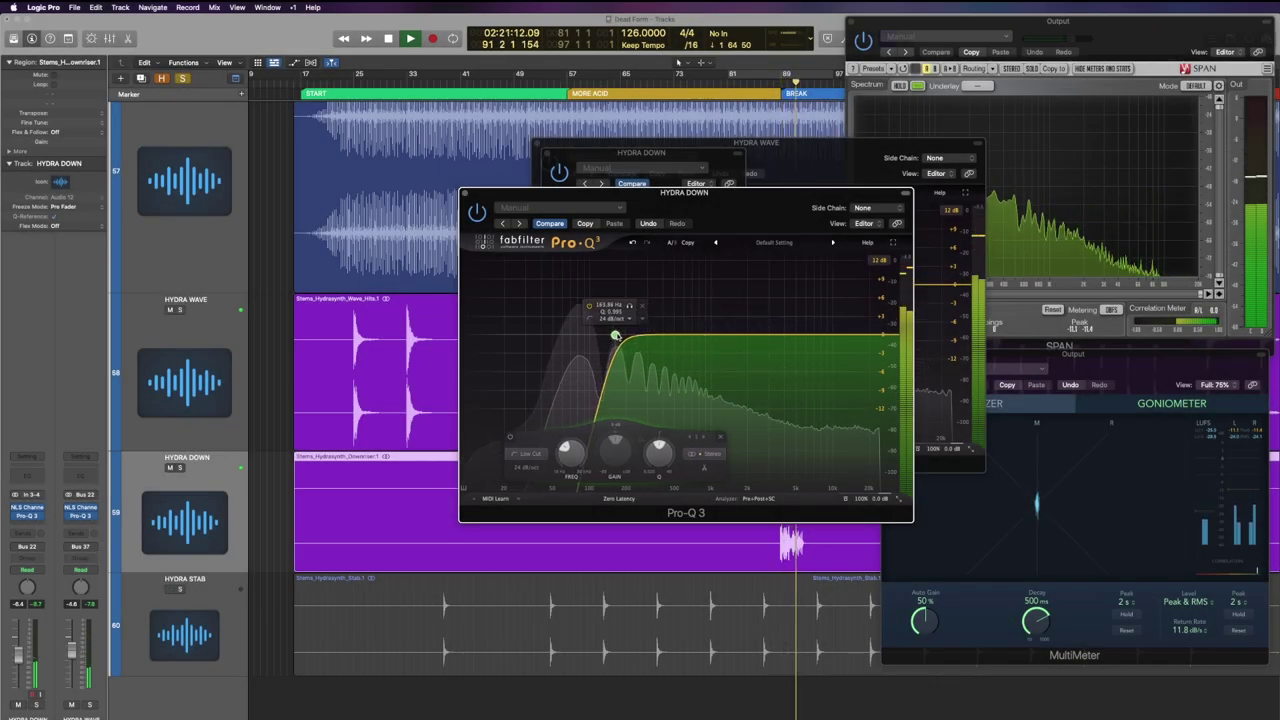
{"action": "key", "text": "v"}
Reveal the hidden tracks, keep the MEL RVB bus below HYDRA WAVE unhidden, and conceal the unused tracks again.
{"action": "key", "text": "super+Up"}
{"action": "key", "text": "super+Up"}
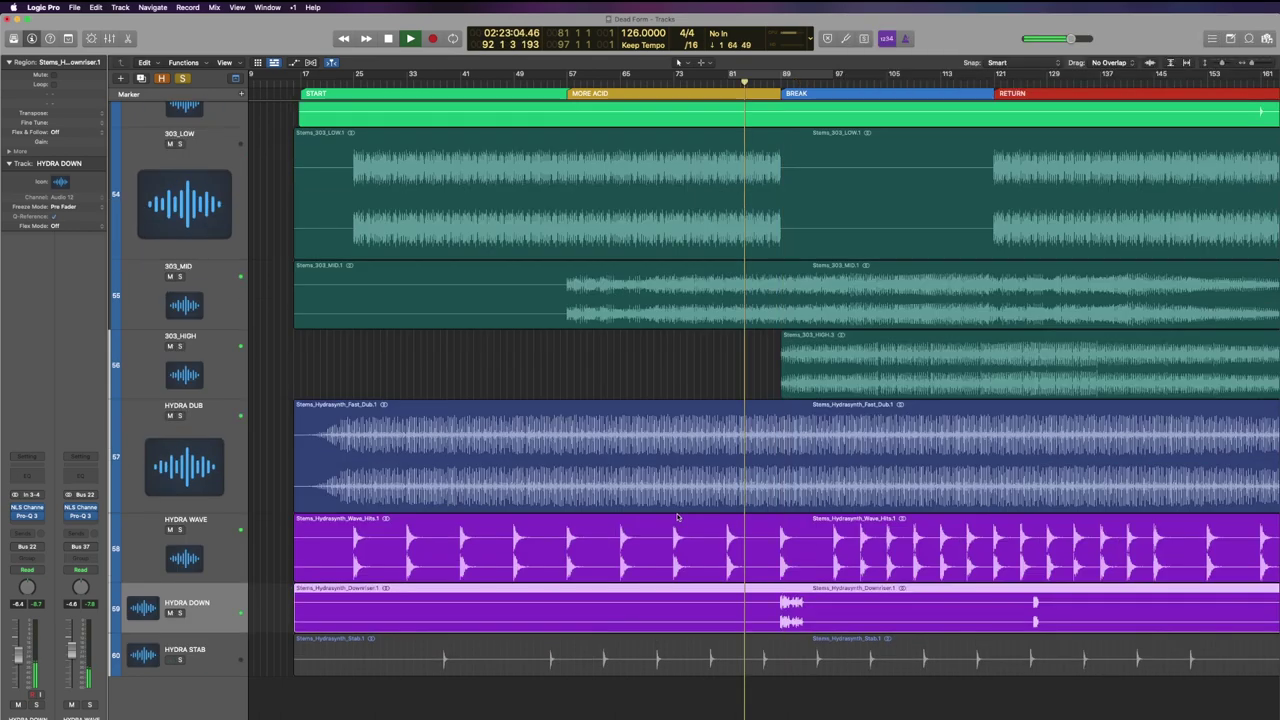
{"action": "key", "text": "super+Left"}
{"action": "key", "text": "super+Left"}
{"action": "key", "text": "super+Up"}
{"action": "key", "text": "super+Up"}
{"action": "scroll", "coordinate": [480, 483], "scroll_direction": "up", "scroll_amount": 10}
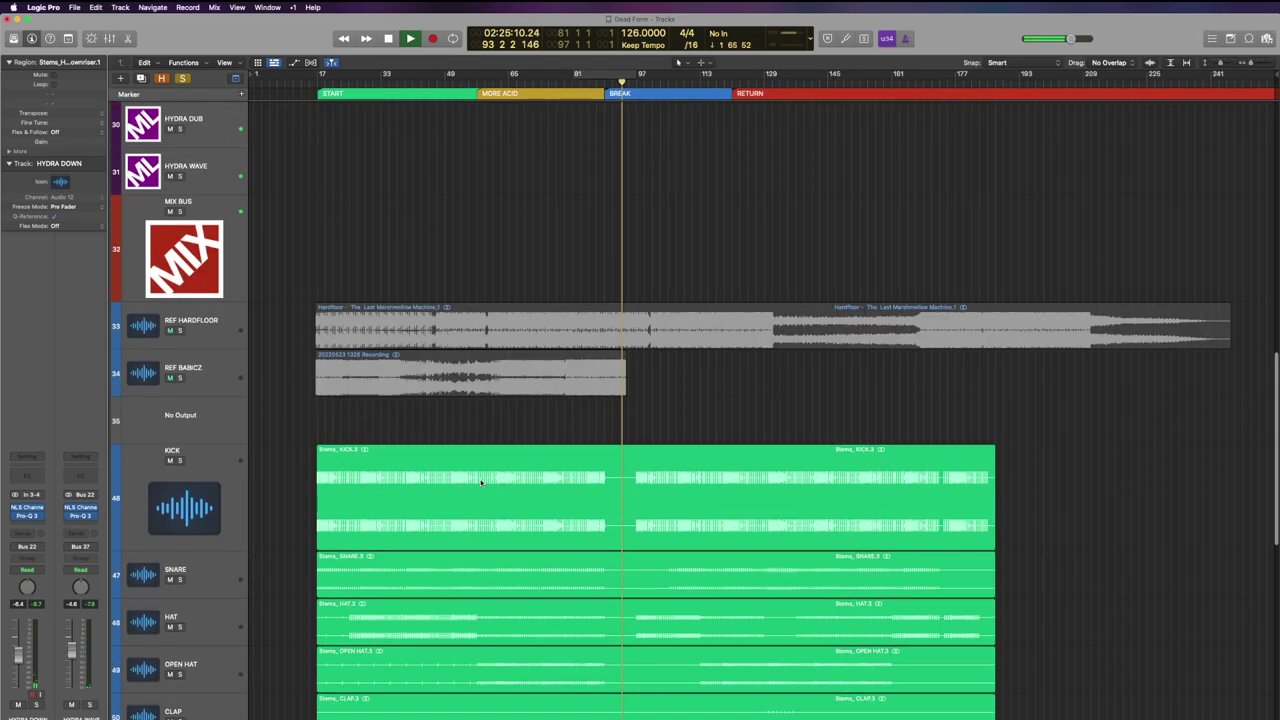
{"action": "key", "text": "super+Up"}
{"action": "key", "text": "super+Up"}
{"action": "key", "text": "super+Up"}
{"action": "key", "text": "super+Up"}
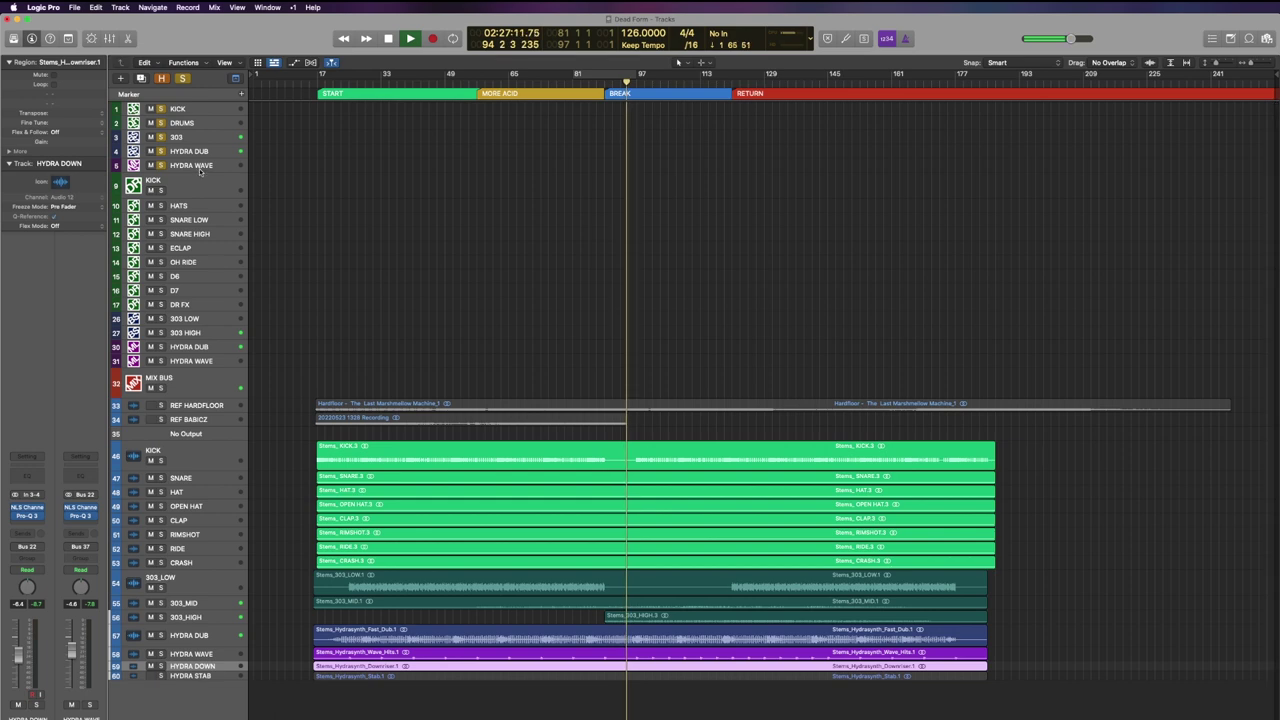
{"action": "left_click", "coordinate": [210, 361]}
{"action": "key", "text": "h"}
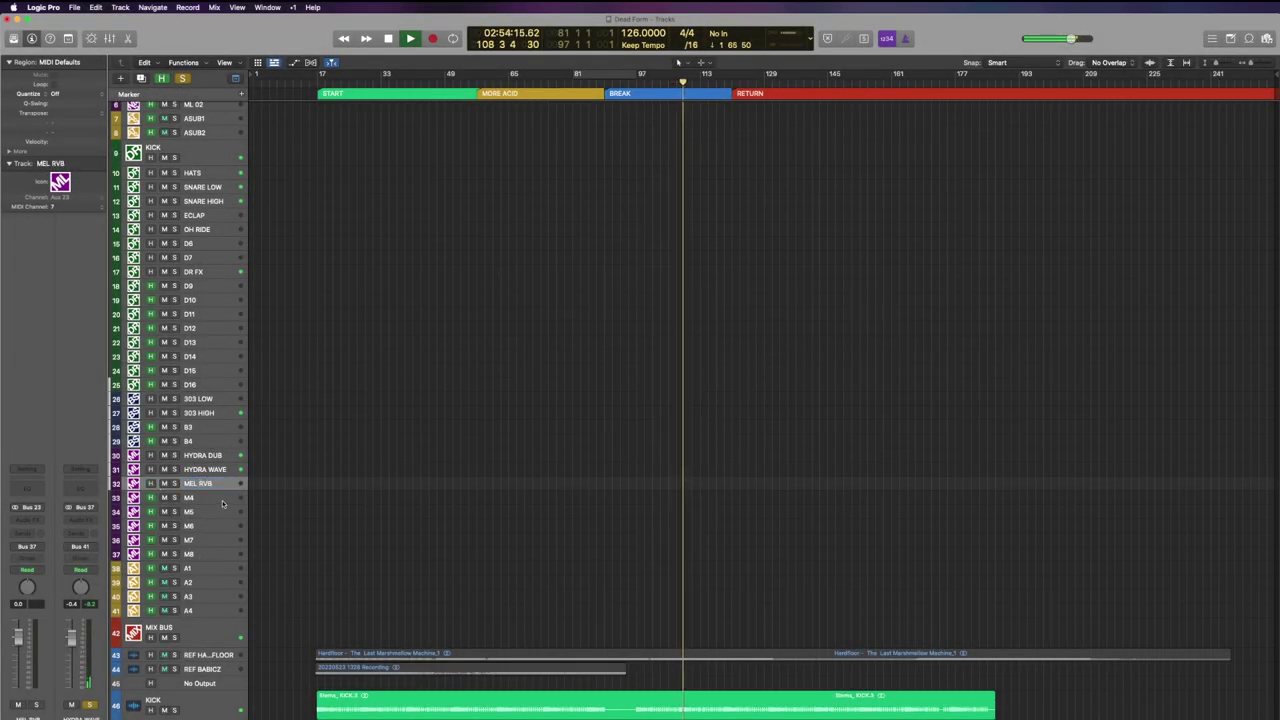
{"action": "key", "text": "h"}
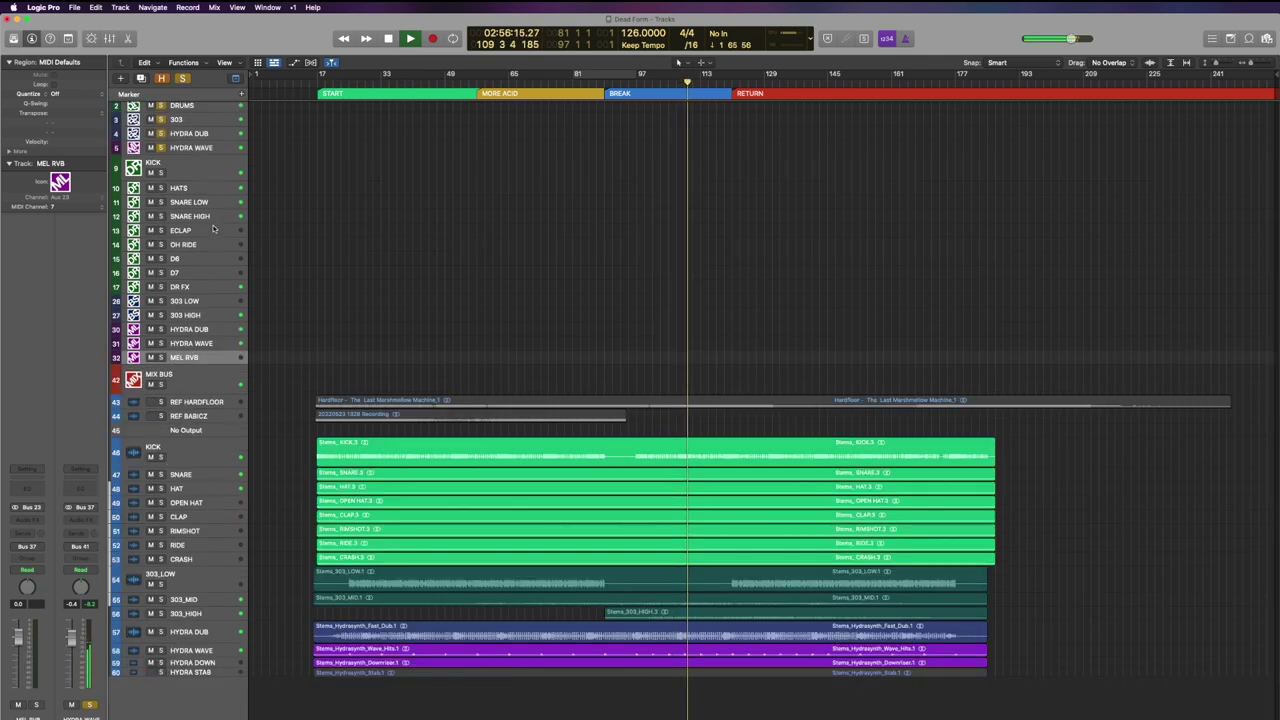
Copy the DR FX channel strip setting onto MEL RVB and give MEL RVB the purple ML custom icon again.
{"action": "left_click", "coordinate": [198, 287]}
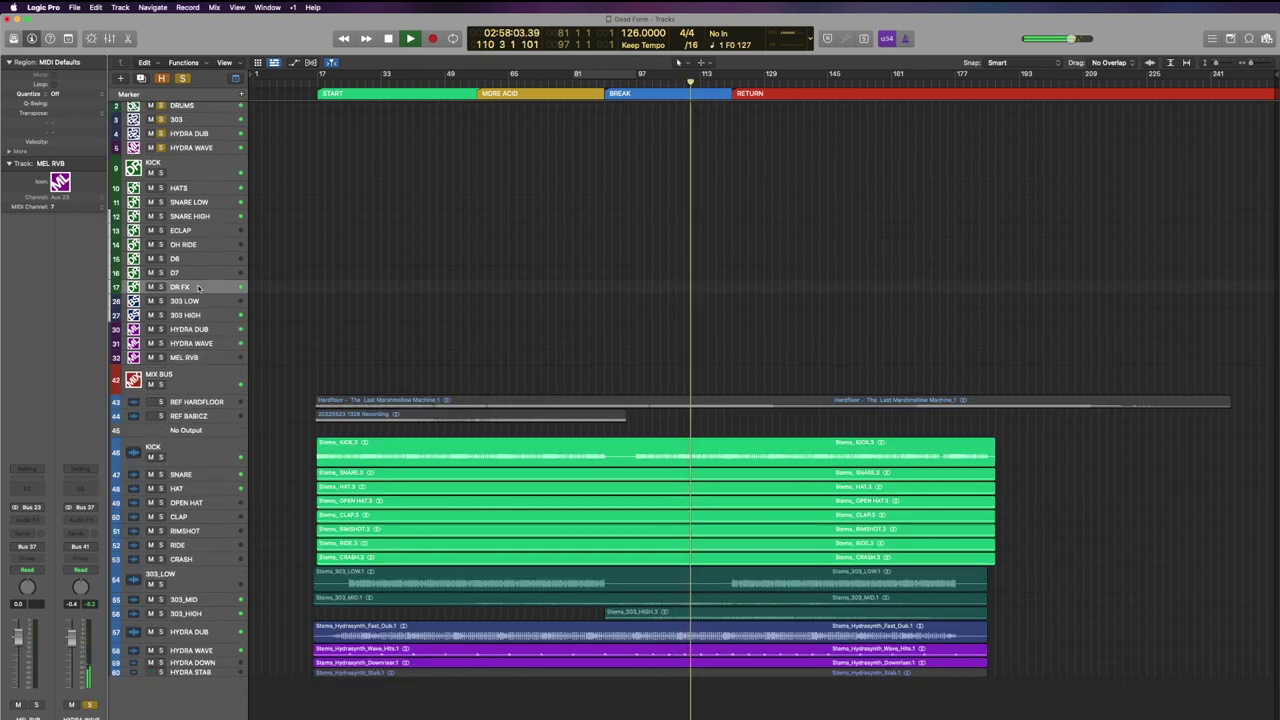
{"action": "left_click", "coordinate": [28, 458]}
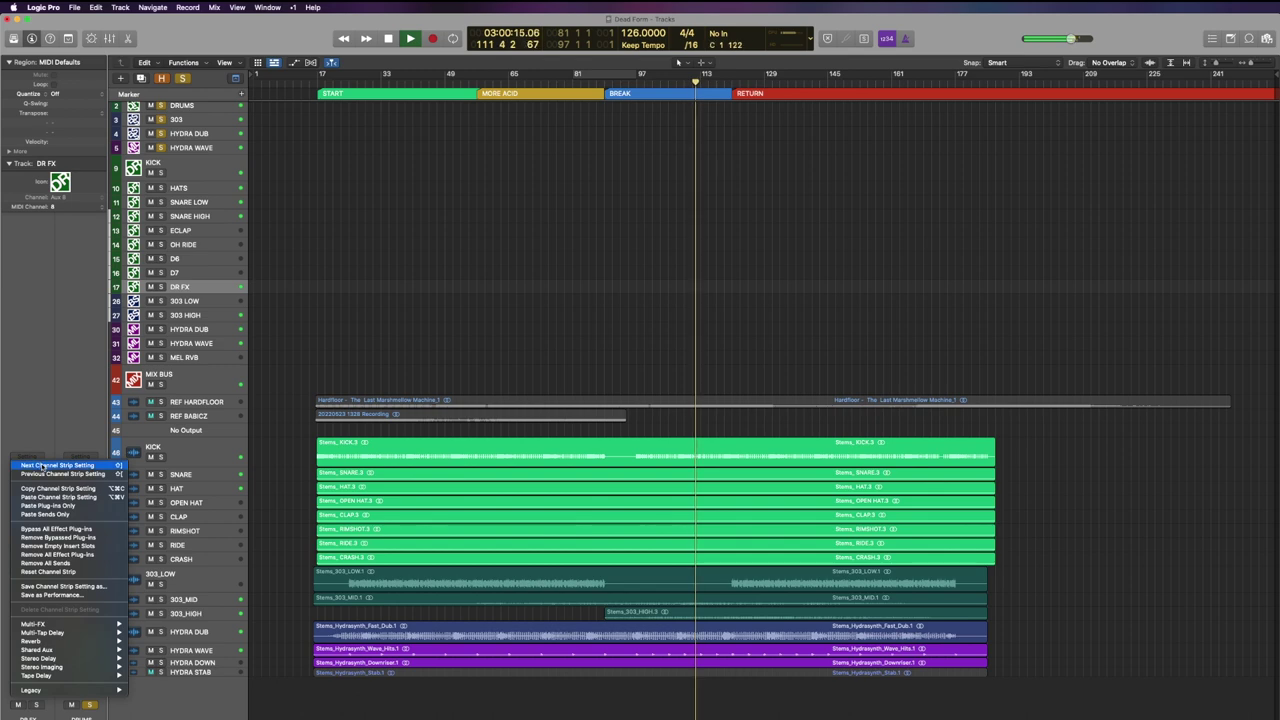
{"action": "left_click", "coordinate": [50, 489]}
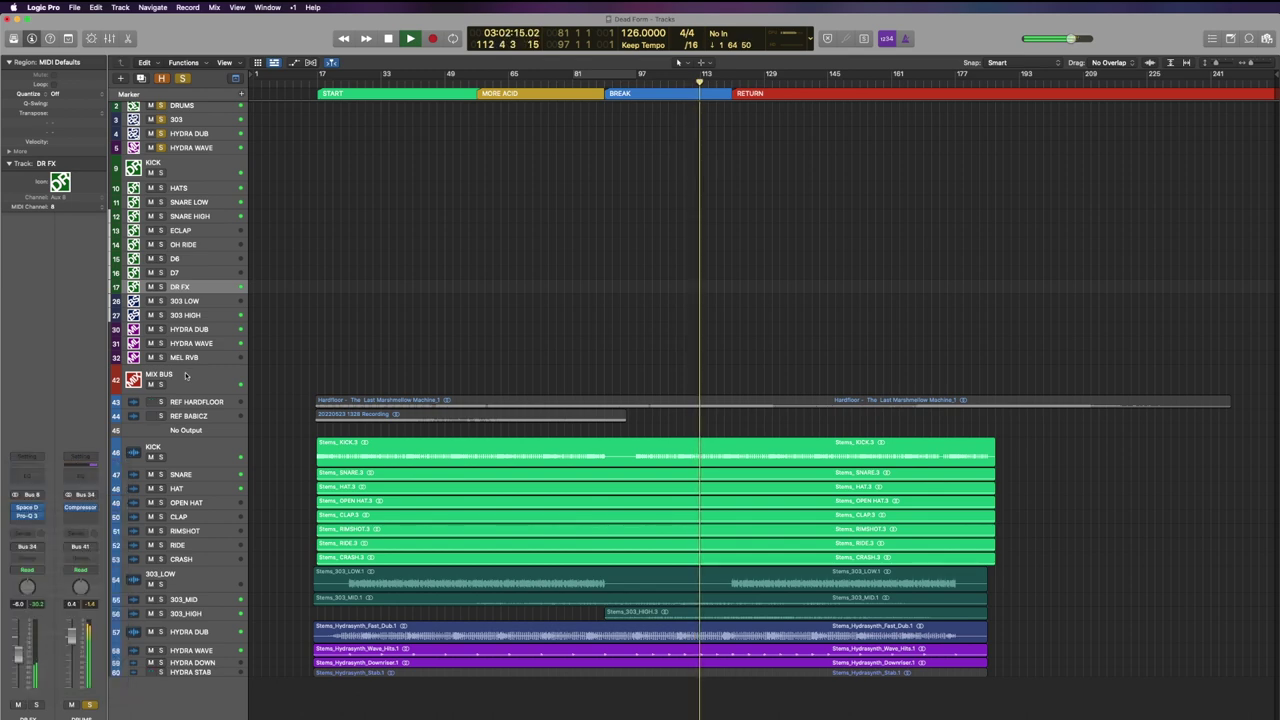
{"action": "left_click", "coordinate": [190, 357]}
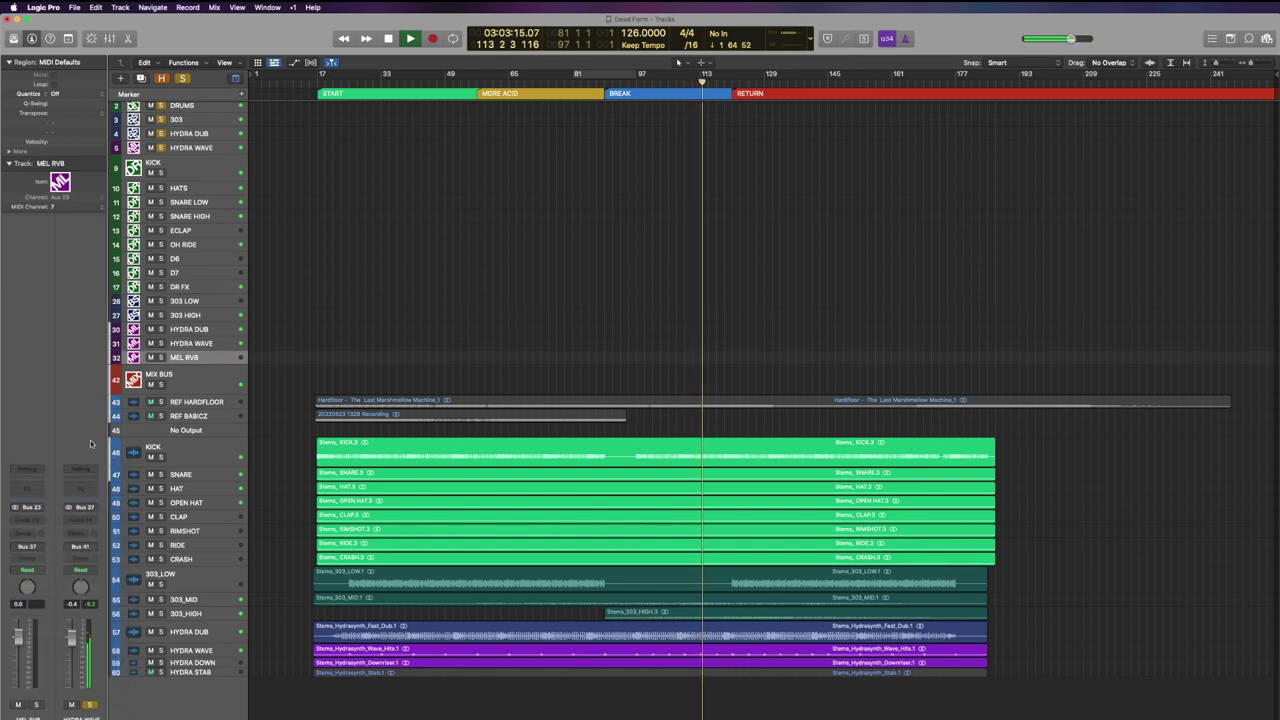
{"action": "left_click", "coordinate": [33, 472]}
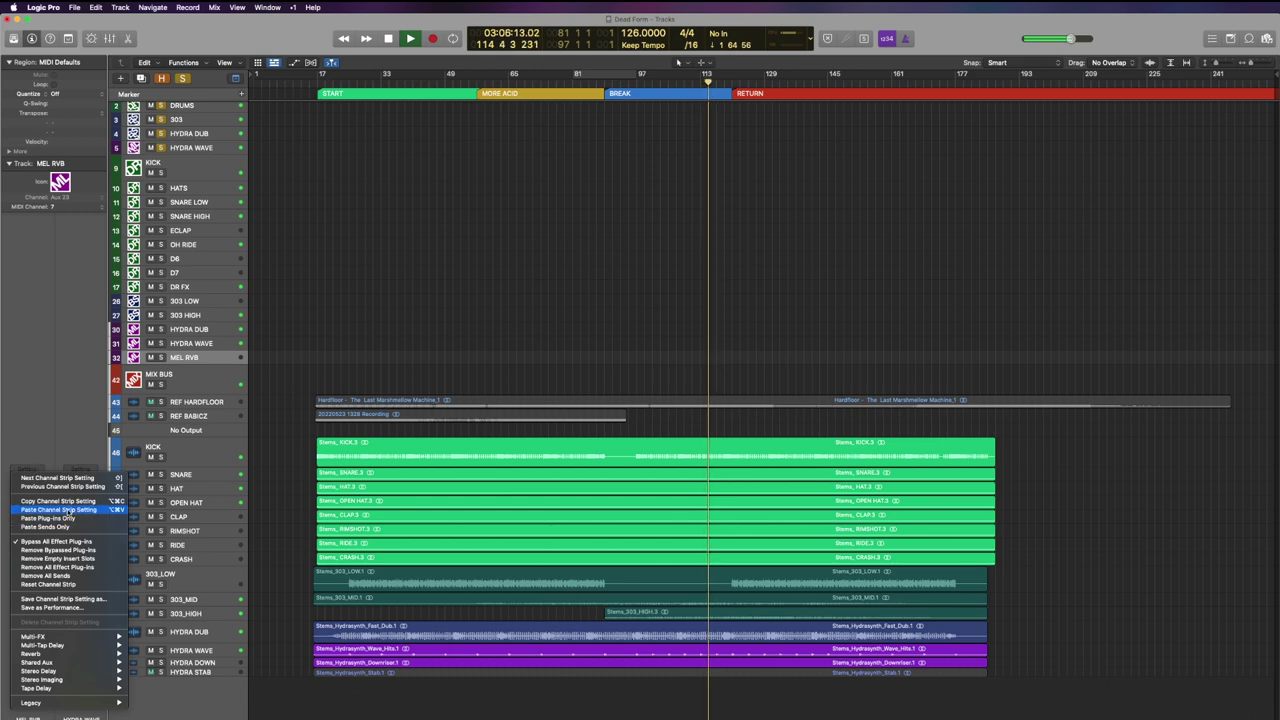
{"action": "left_click", "coordinate": [50, 515]}
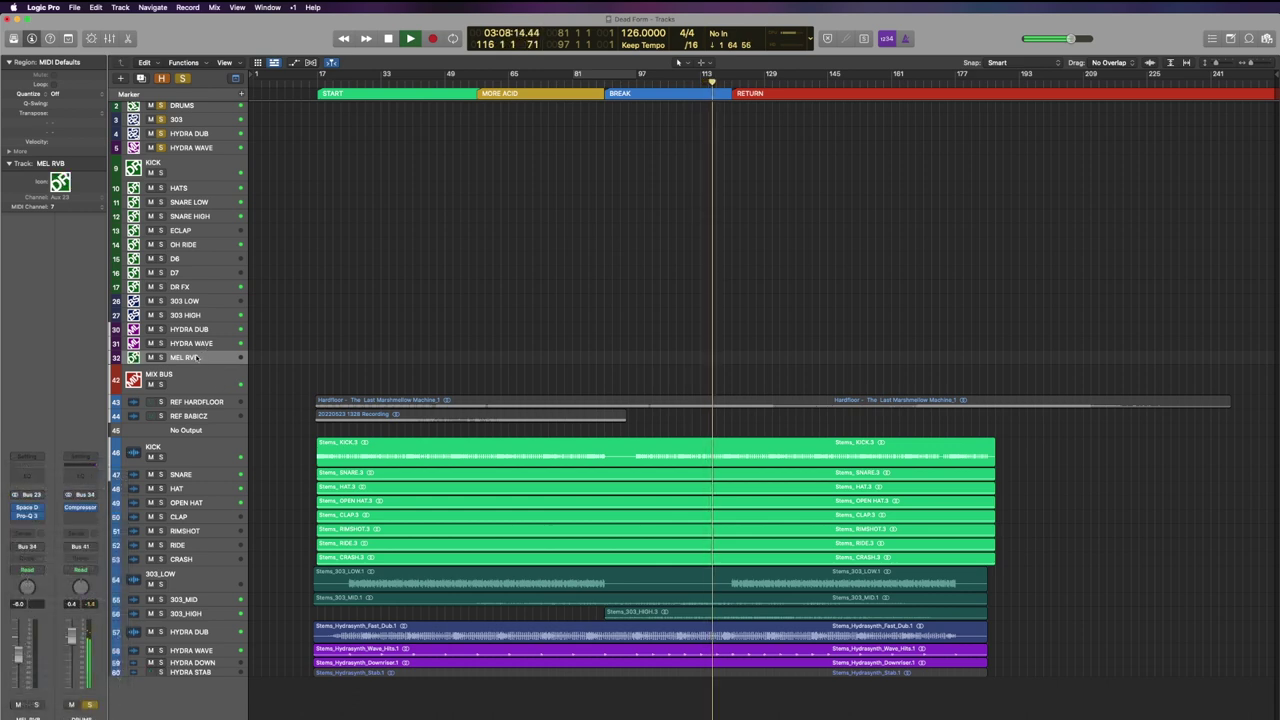
{"action": "left_click", "coordinate": [60, 182]}
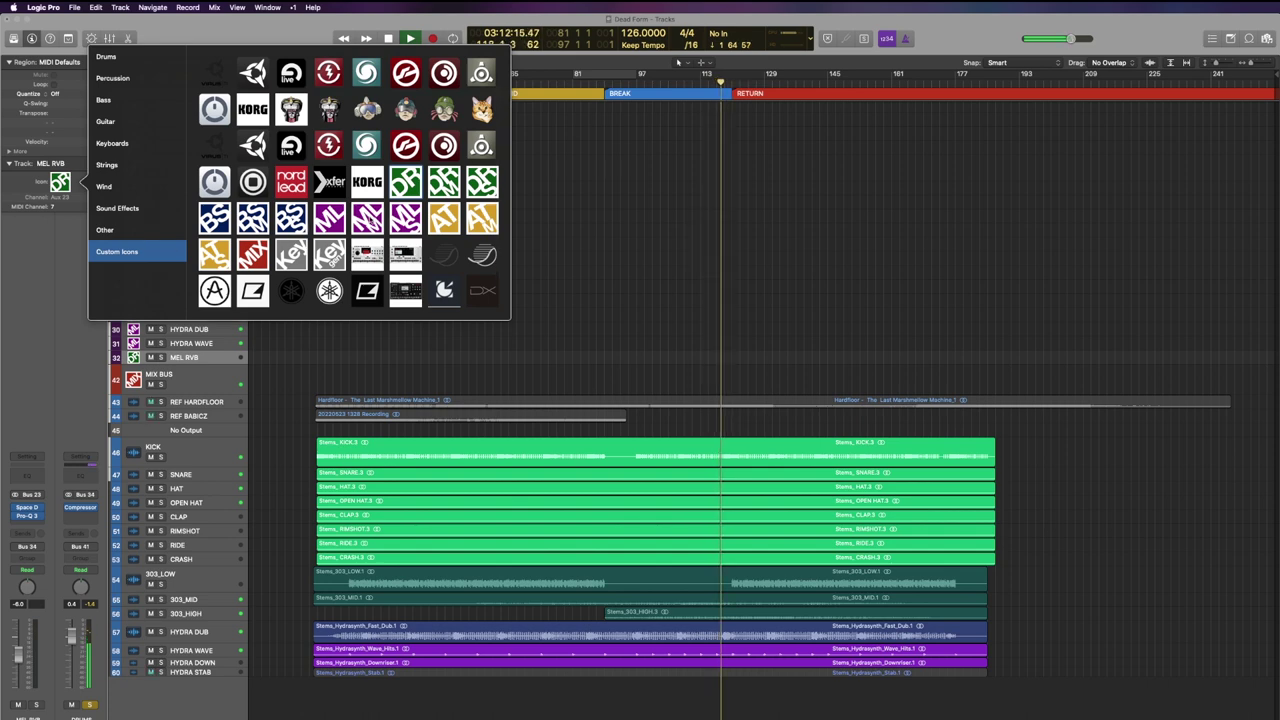
{"action": "left_click", "coordinate": [367, 218]}
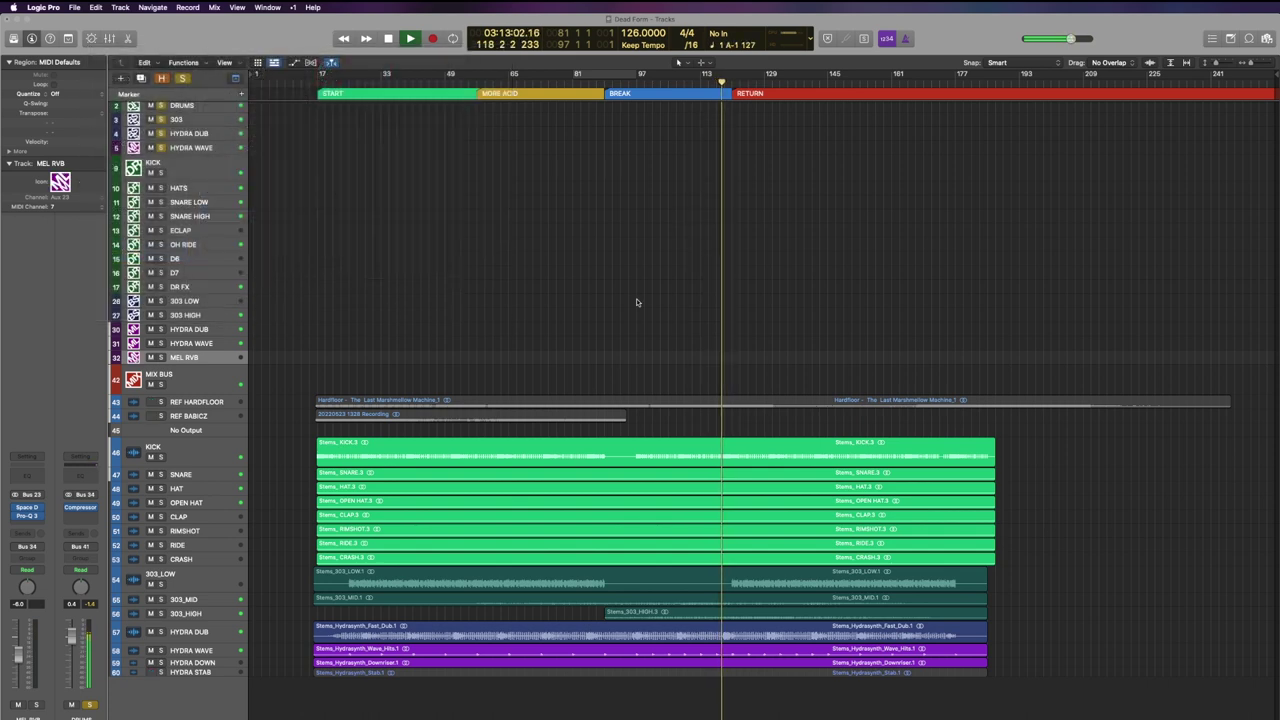
Add a send from HYDRA WAVE to Bus 23 (MEL RVB) and open MEL RVB's Space Designer.
{"action": "left_click", "coordinate": [203, 343]}
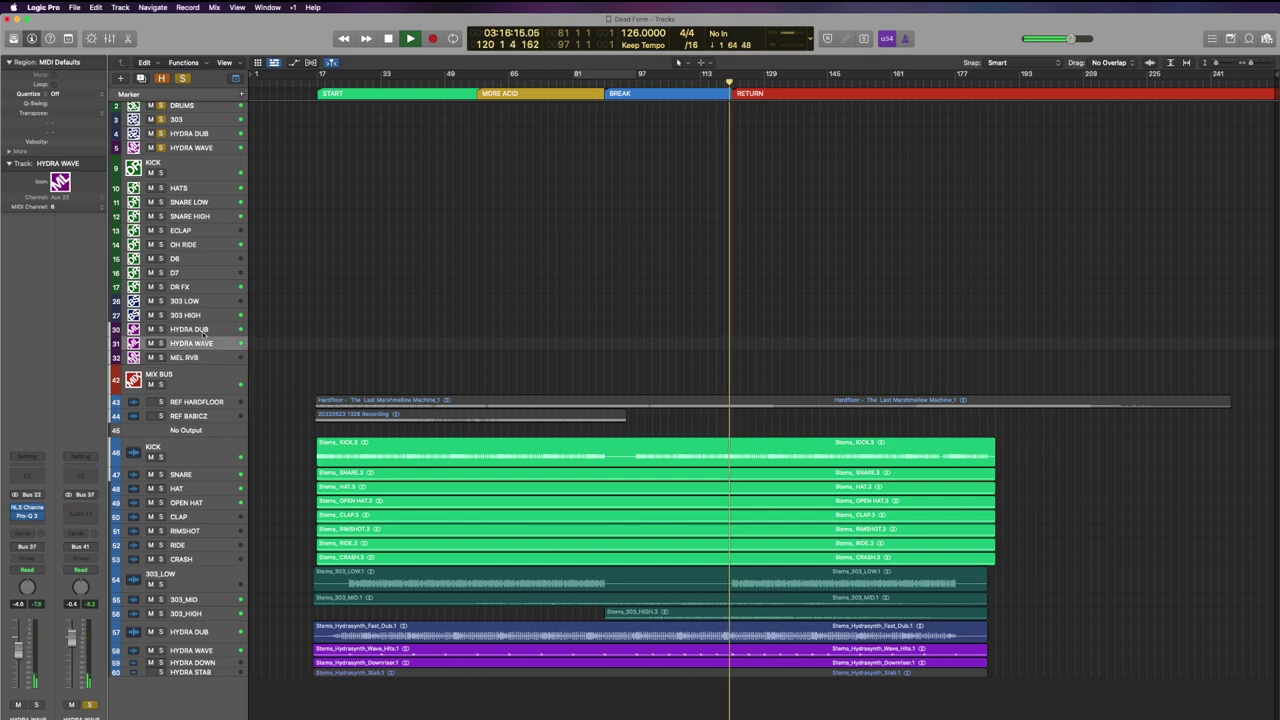
{"action": "left_click", "coordinate": [22, 547]}
{"action": "mouse_move", "coordinate": [38, 547]}
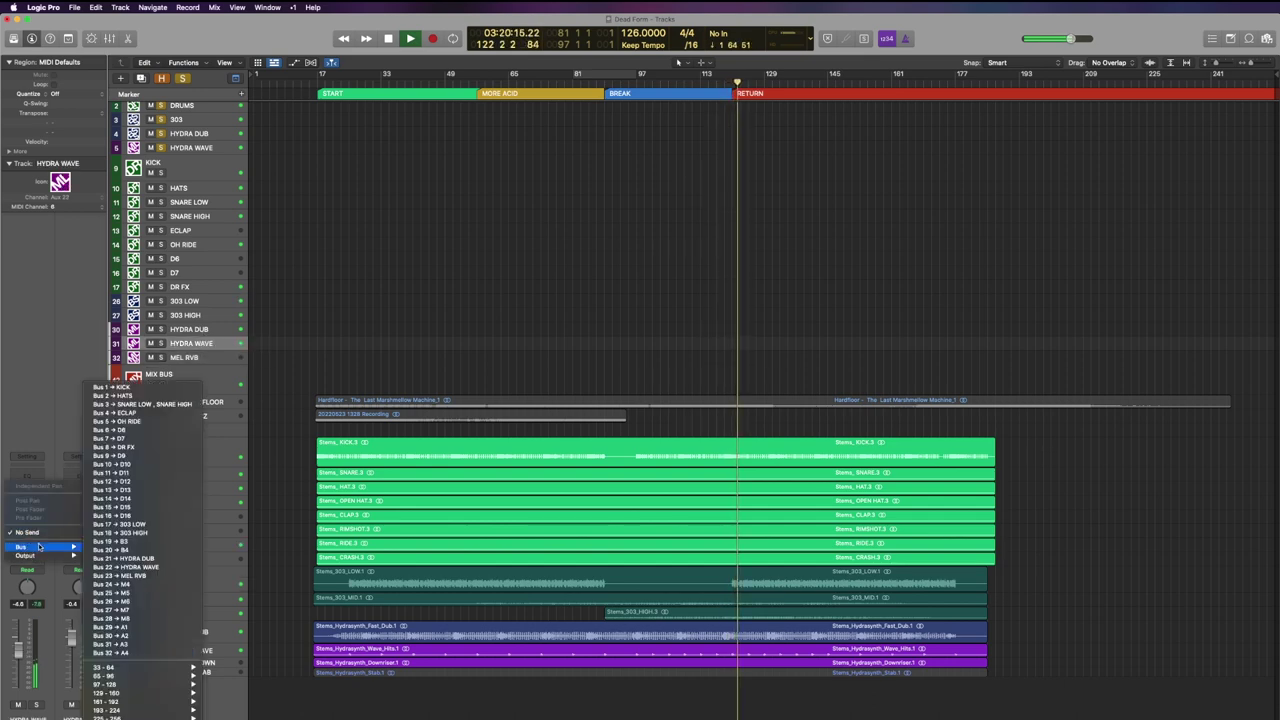
{"action": "left_click", "coordinate": [118, 575]}
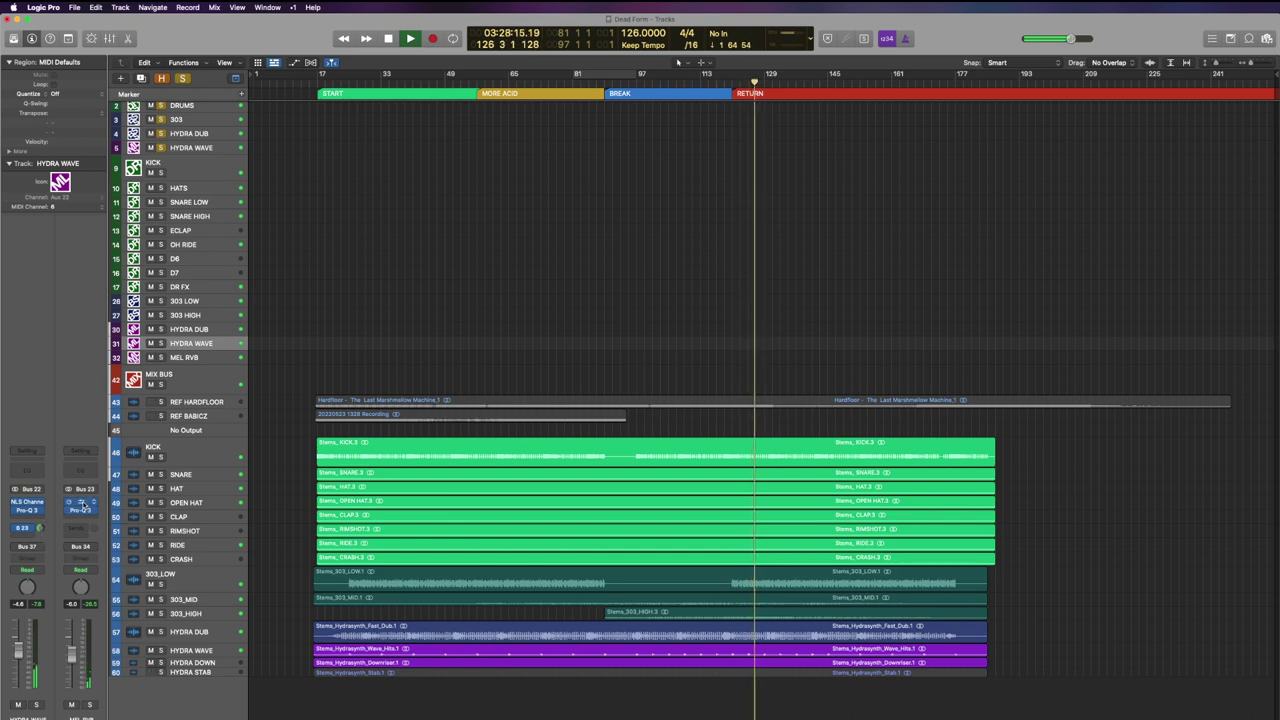
{"action": "left_click", "coordinate": [83, 508]}
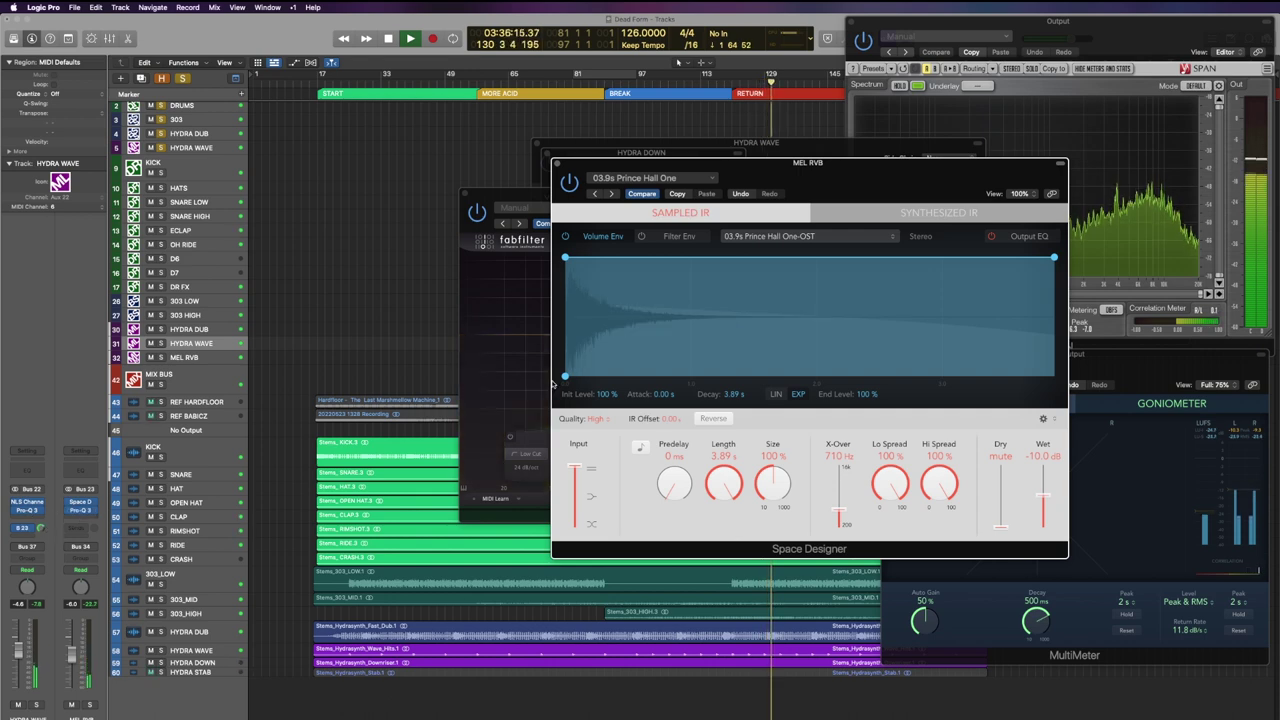
{"action": "key", "text": "v"}
Reset the low-shelf gain in HYDRA DUB's Pro-Q 3 to 0 dB, then give the band a negative dynamic range with a manual threshold.
{"action": "key", "text": "super+Up"}
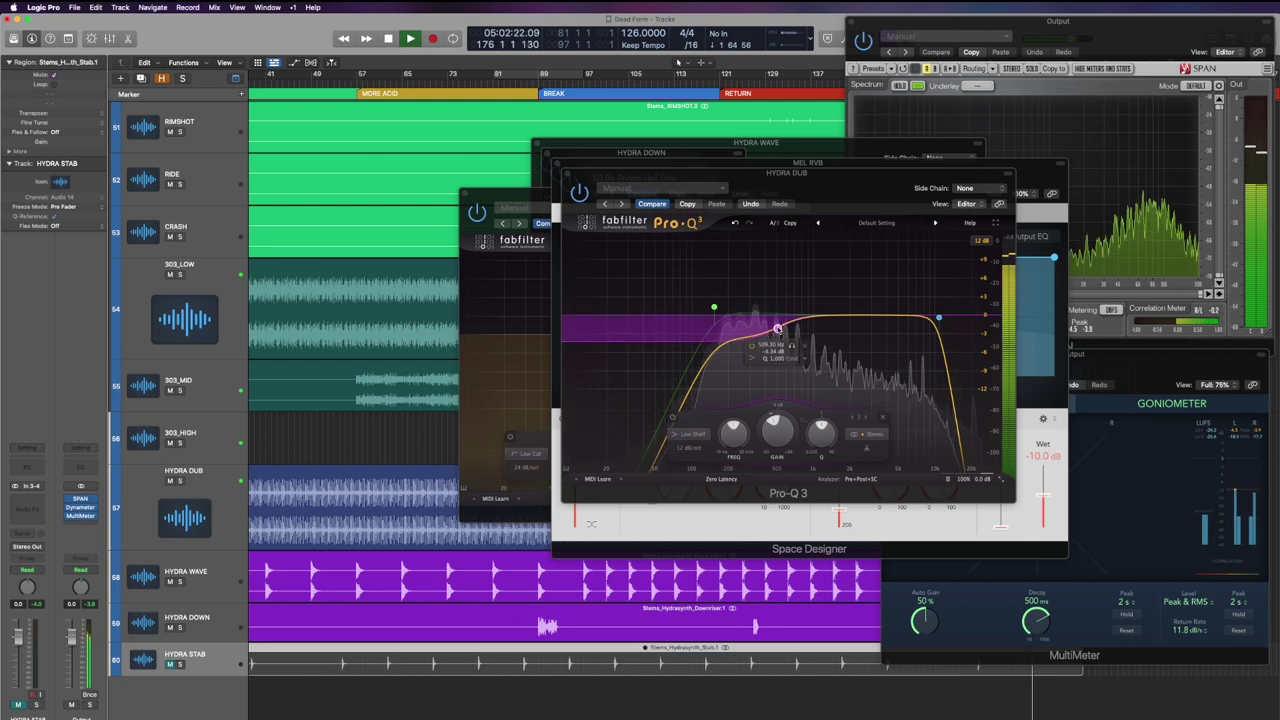
{"action": "left_click", "coordinate": [778, 329]}
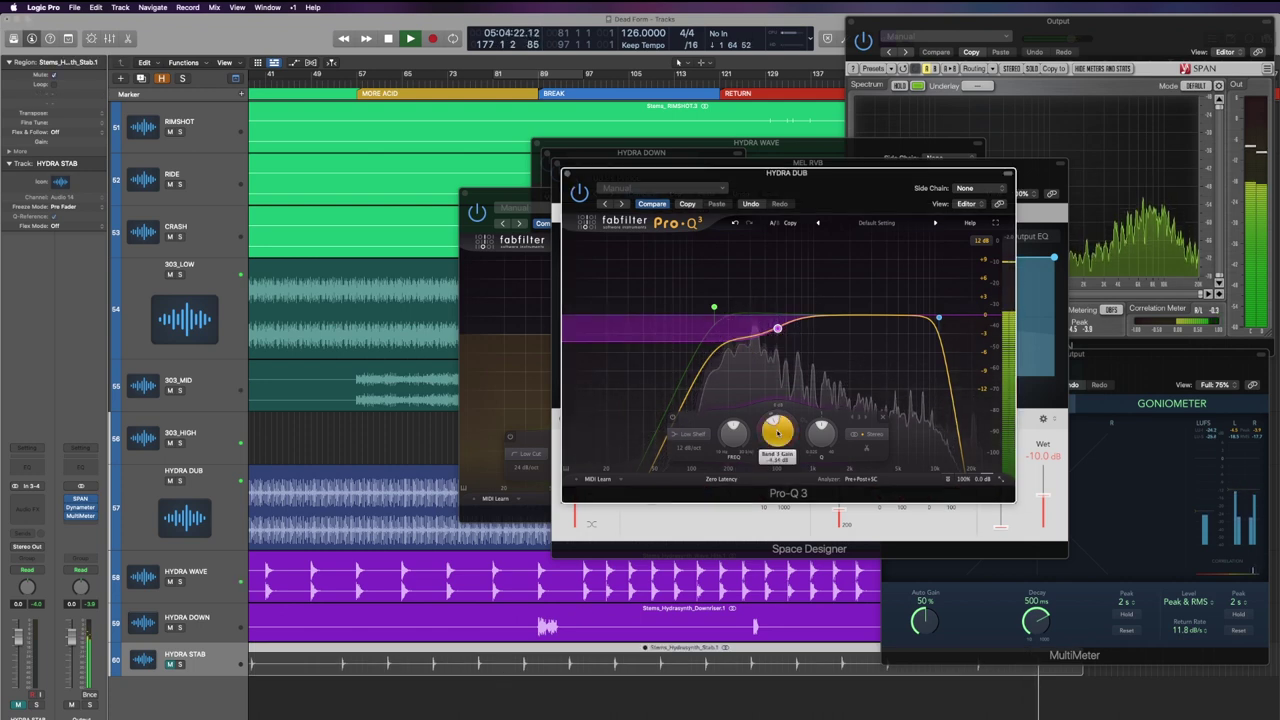
{"action": "double_click", "coordinate": [778, 431]}
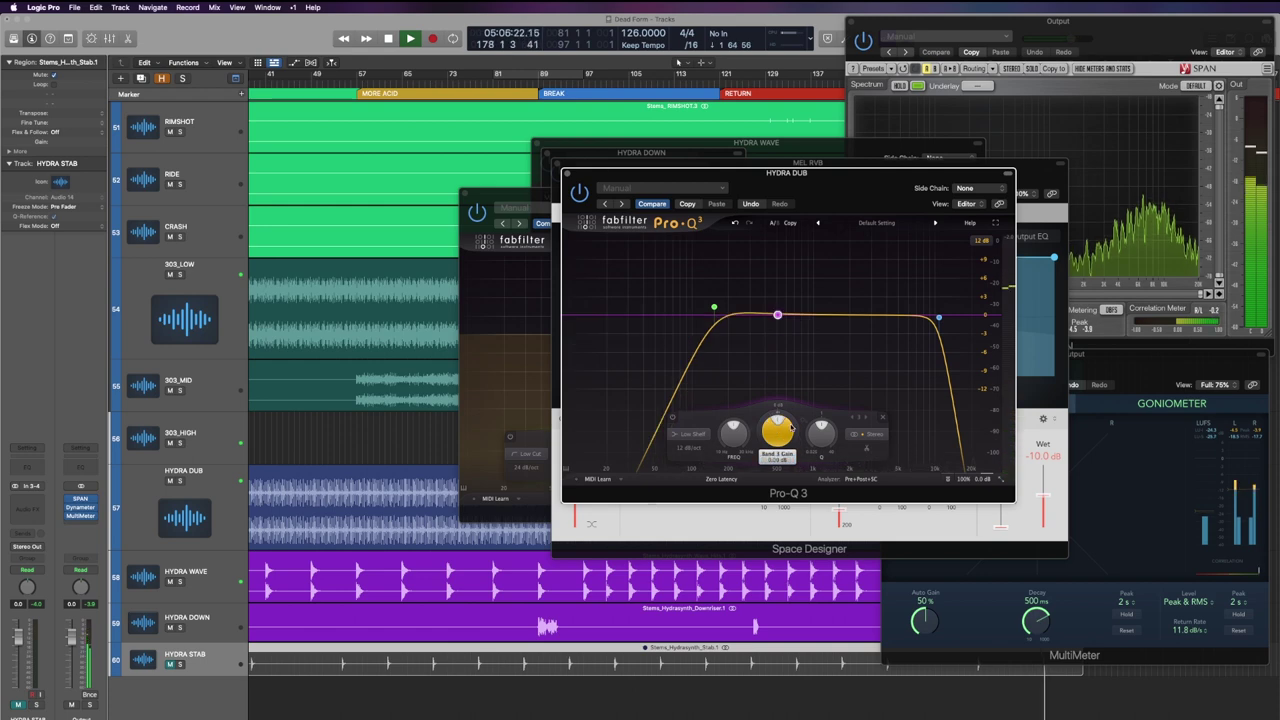
{"action": "left_click_drag", "start_coordinate": [791, 414], "coordinate": [791, 429]}
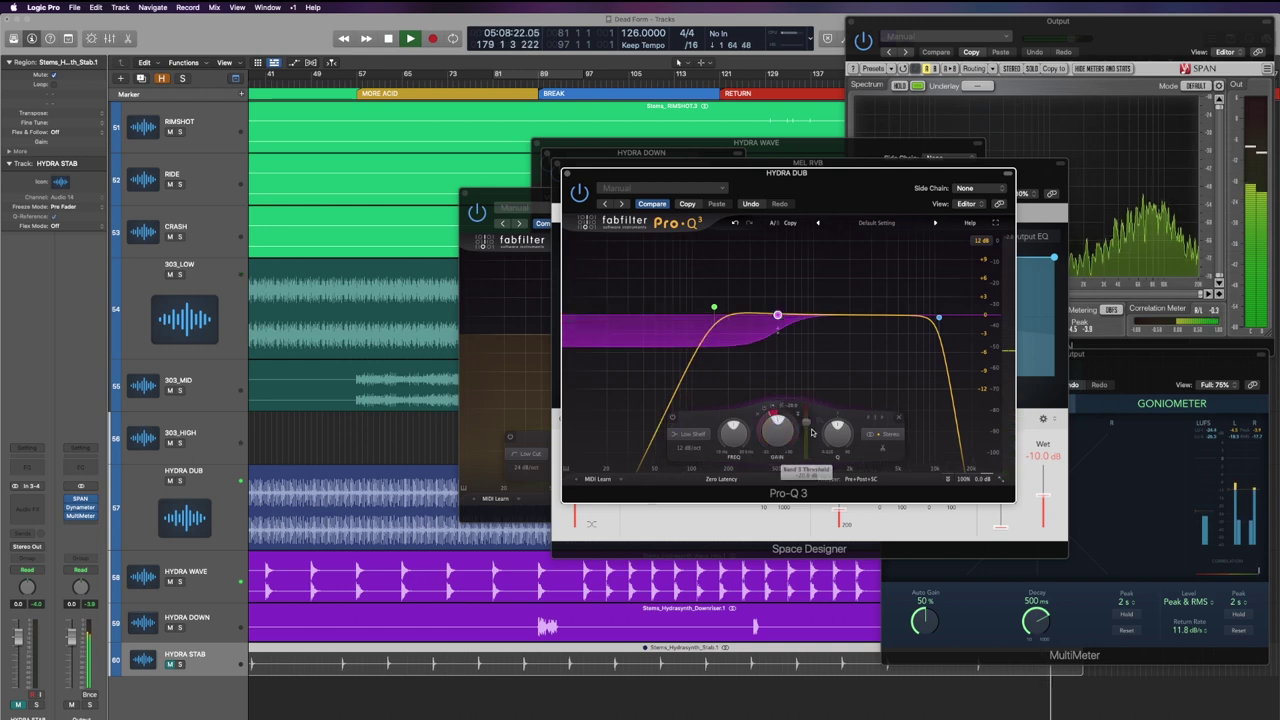
{"action": "key", "text": "space"}
{"action": "key", "text": "space"}
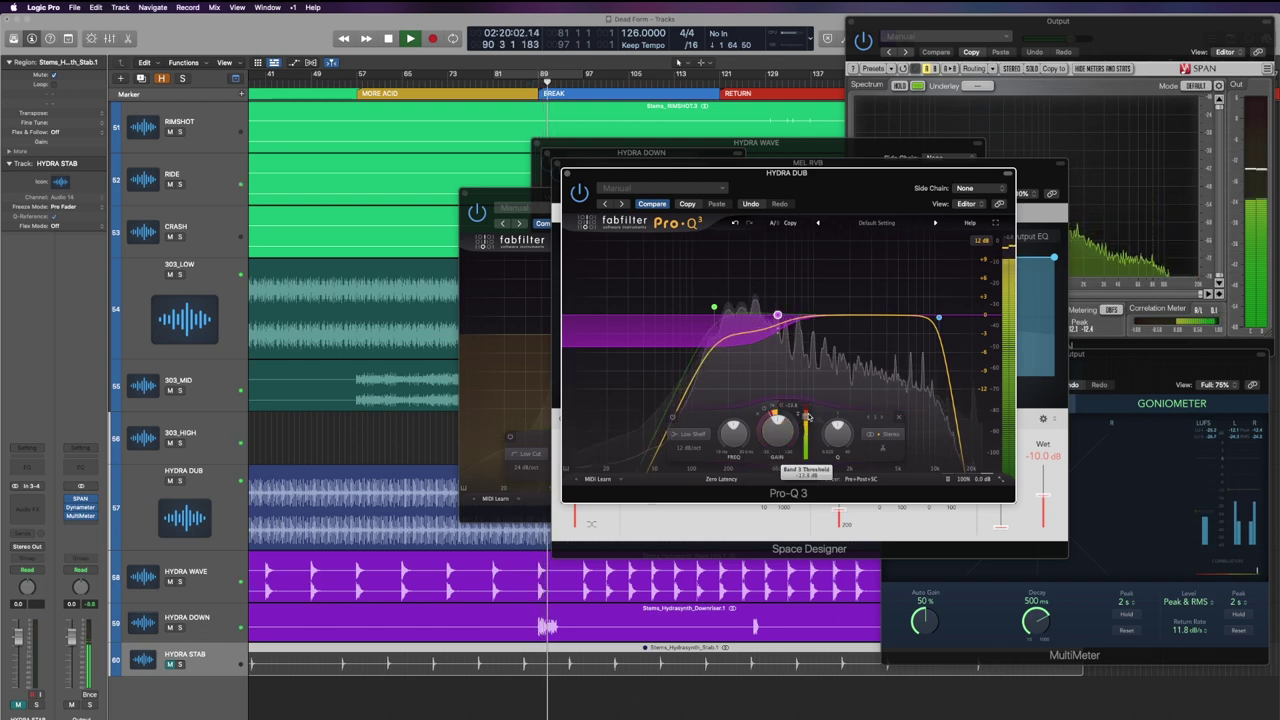
{"action": "left_click_drag", "start_coordinate": [809, 415], "coordinate": [809, 417]}
Raise the low-cut frequency in HYDRA DUB's Pro-Q 3 slightly and fine-tune the low shelf's dynamics.
{"action": "key", "text": "v"}
{"action": "key", "text": "z"}
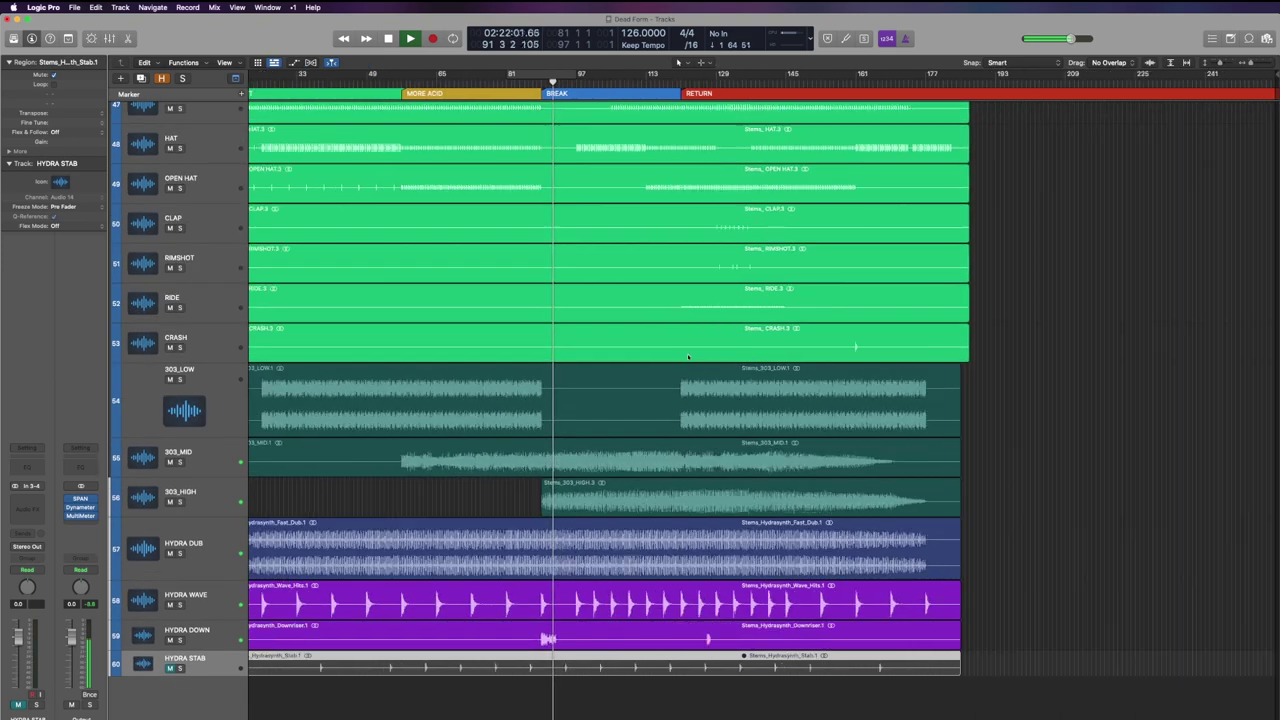
{"action": "key", "text": "v"}
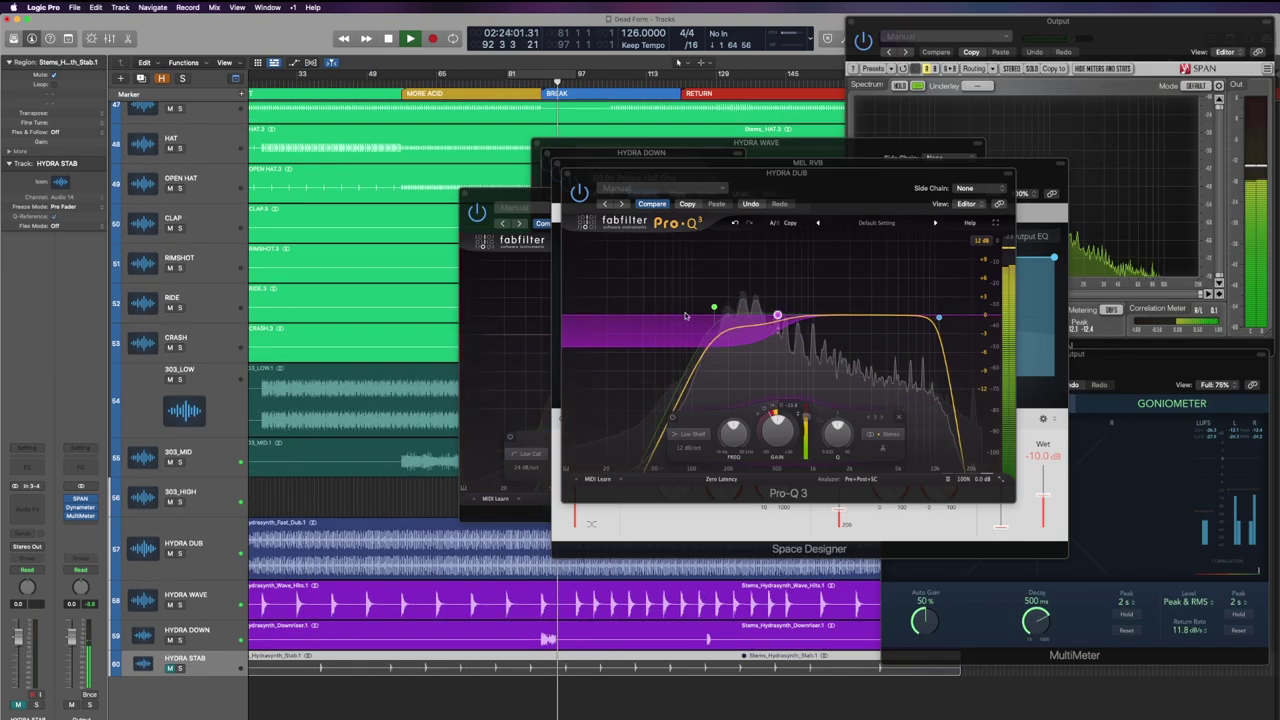
{"action": "left_click_drag", "start_coordinate": [714, 310], "coordinate": [725, 307]}
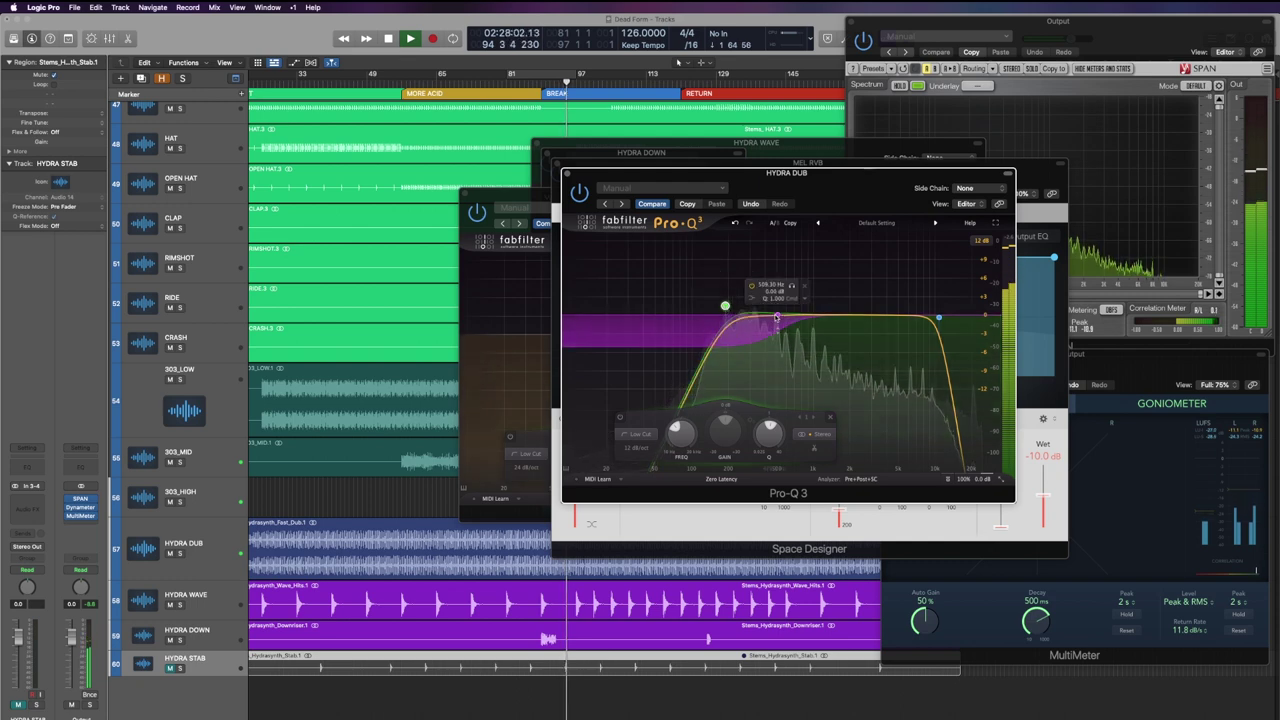
{"action": "left_click", "coordinate": [777, 315]}
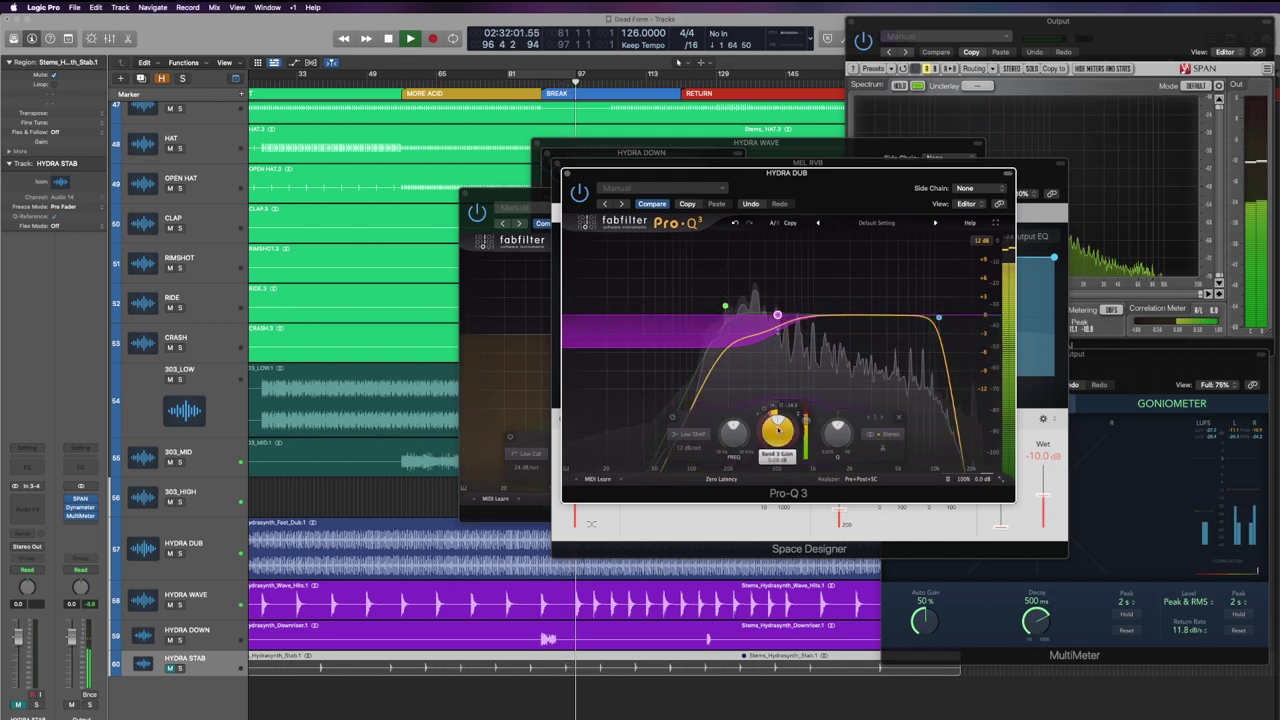
{"action": "mouse_move", "coordinate": [779, 318]}
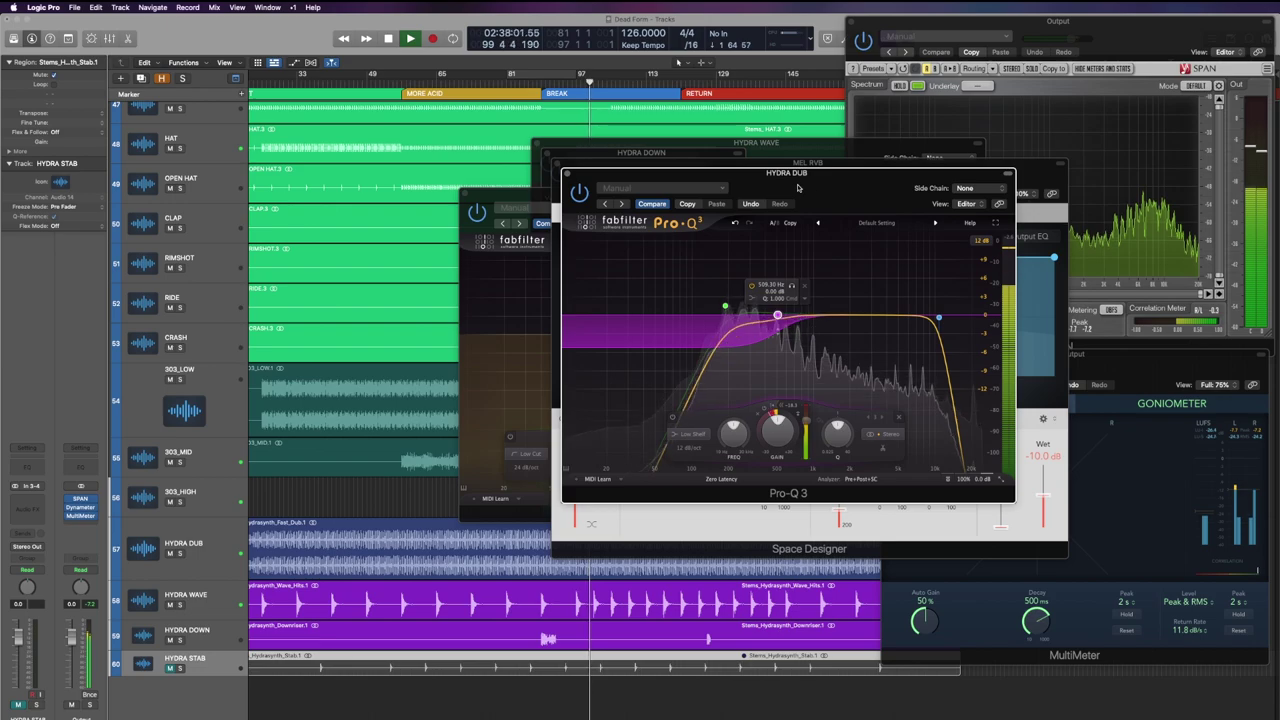
{"action": "left_click_drag", "start_coordinate": [808, 188], "coordinate": [818, 190]}
{"action": "mouse_move", "coordinate": [734, 316]}
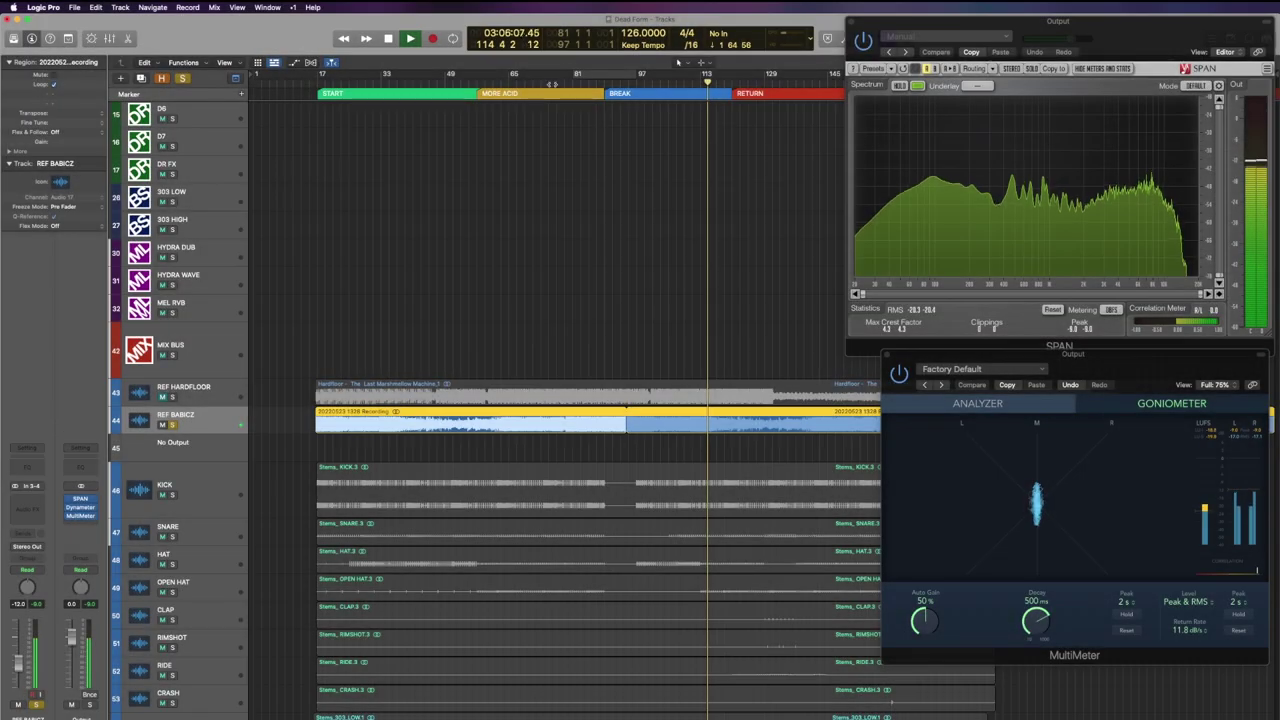
Play the references from the MORE ACID section, setting REF HARDFLOOR's volume to -12.0 dB and soloing it.
{"action": "left_click", "coordinate": [552, 84]}
{"action": "left_click", "coordinate": [480, 82]}
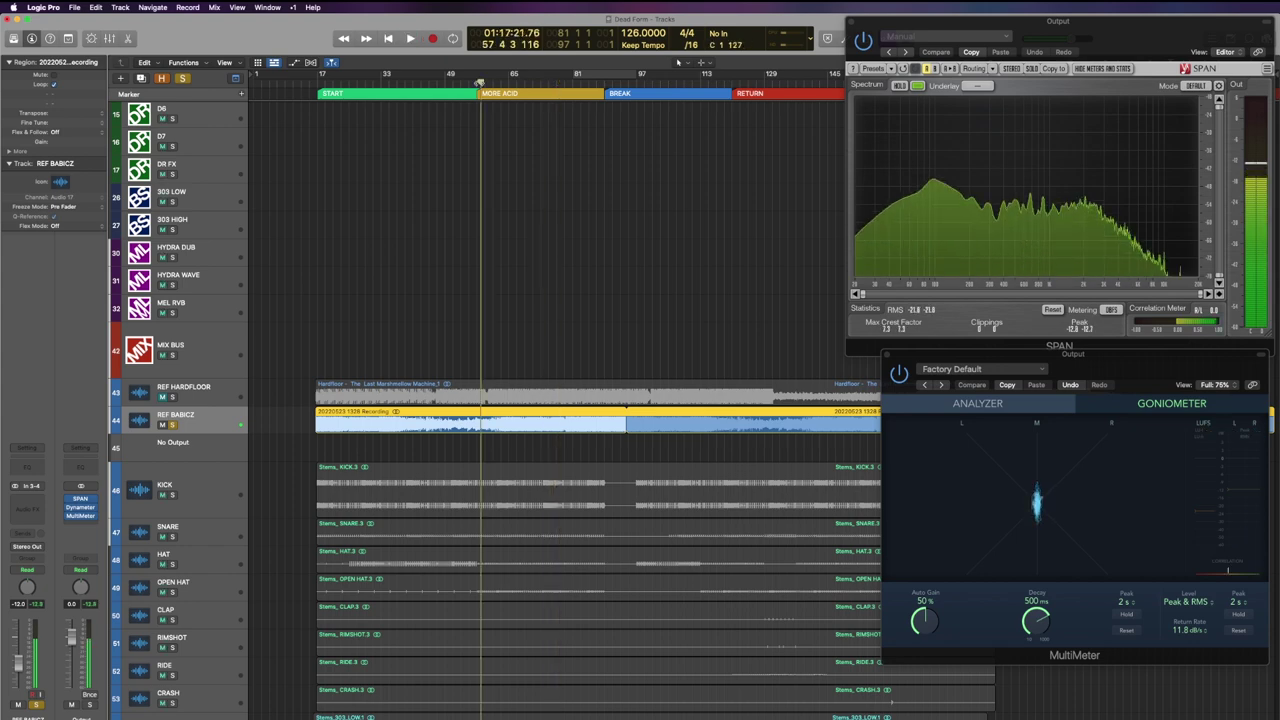
{"action": "left_click", "coordinate": [500, 83]}
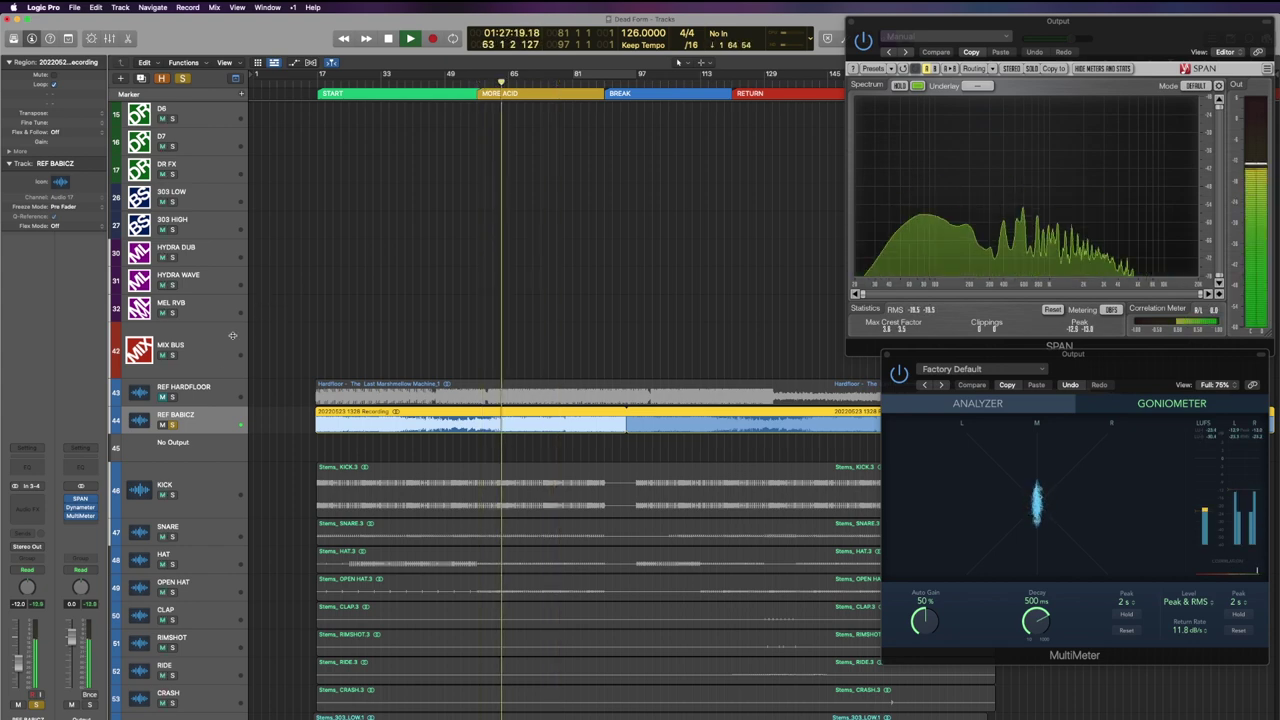
{"action": "left_click", "coordinate": [213, 399]}
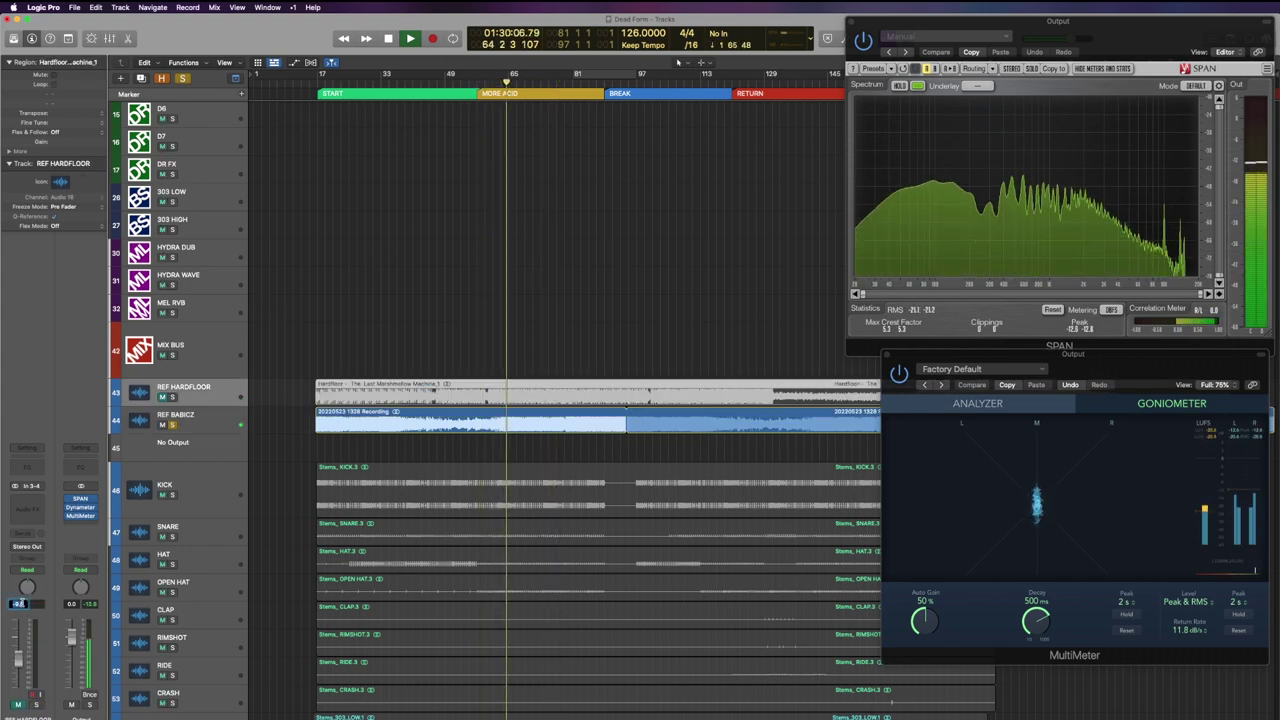
{"action": "left_click", "coordinate": [172, 397]}
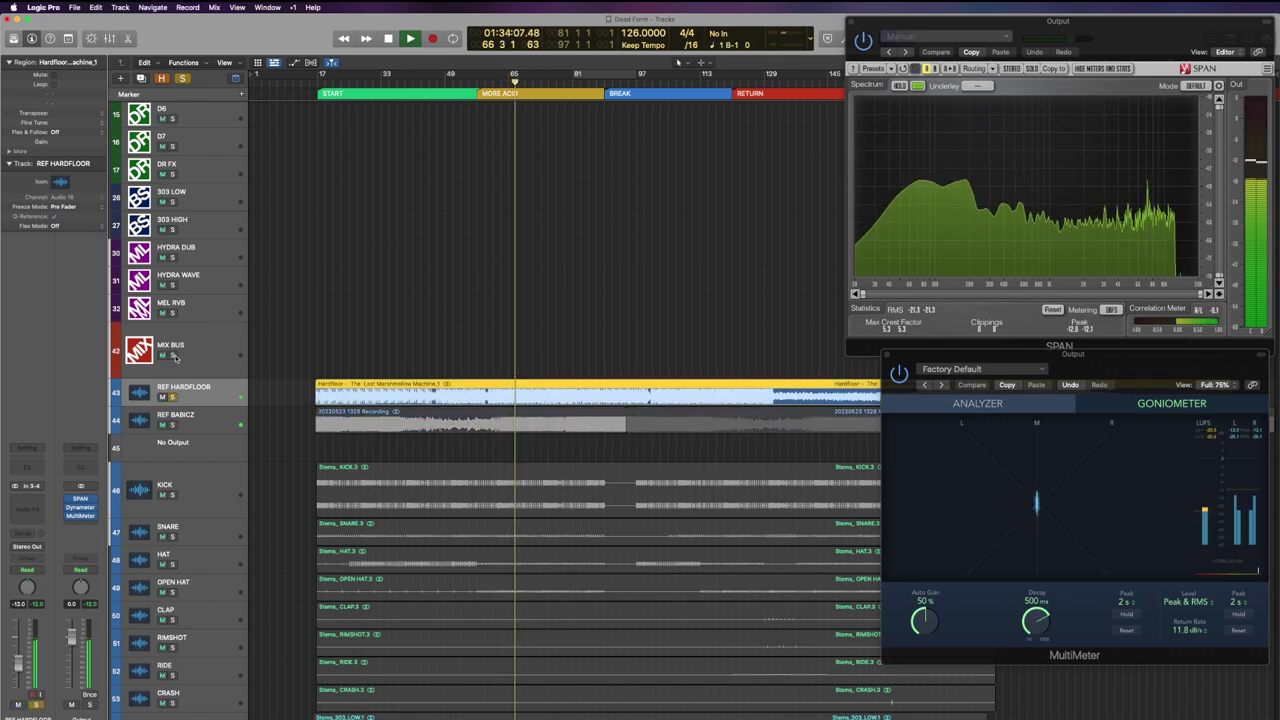
Compare the spectrum and level of MIX BUS, REF HARDFLOOR and REF BABICZ by soloing each in turn.
{"action": "left_click", "coordinate": [172, 356]}
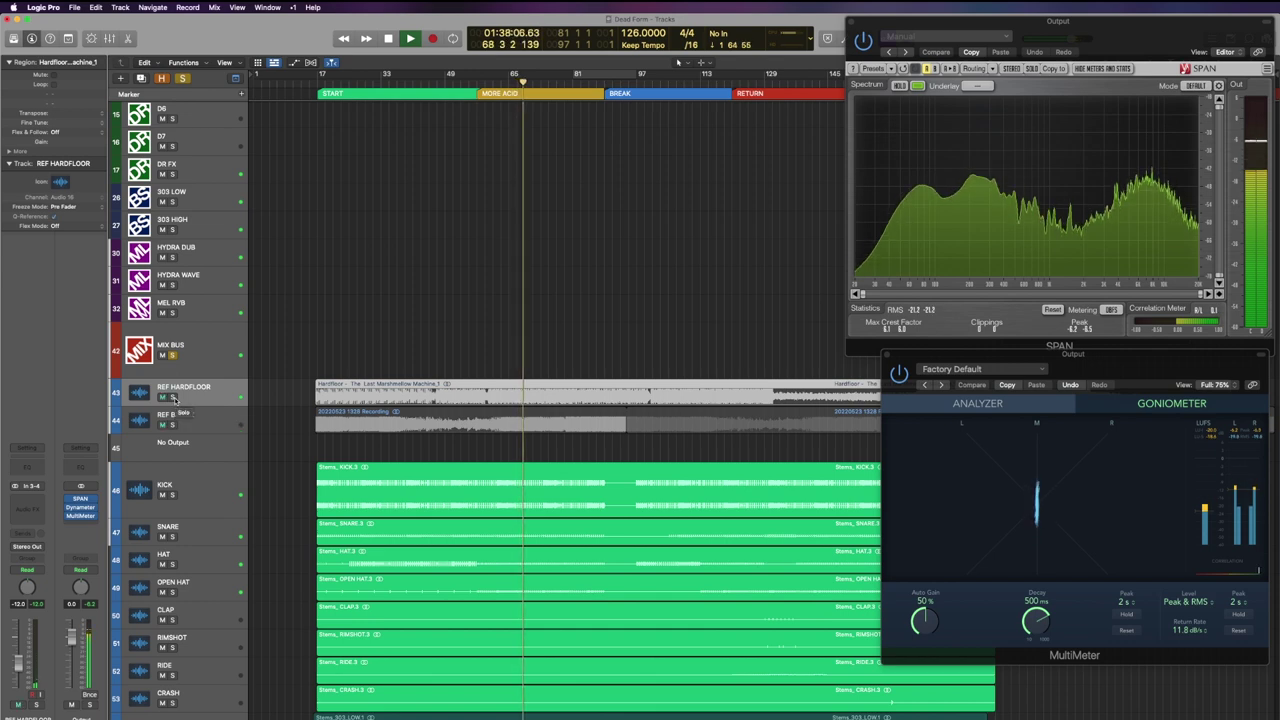
{"action": "left_click", "coordinate": [173, 398]}
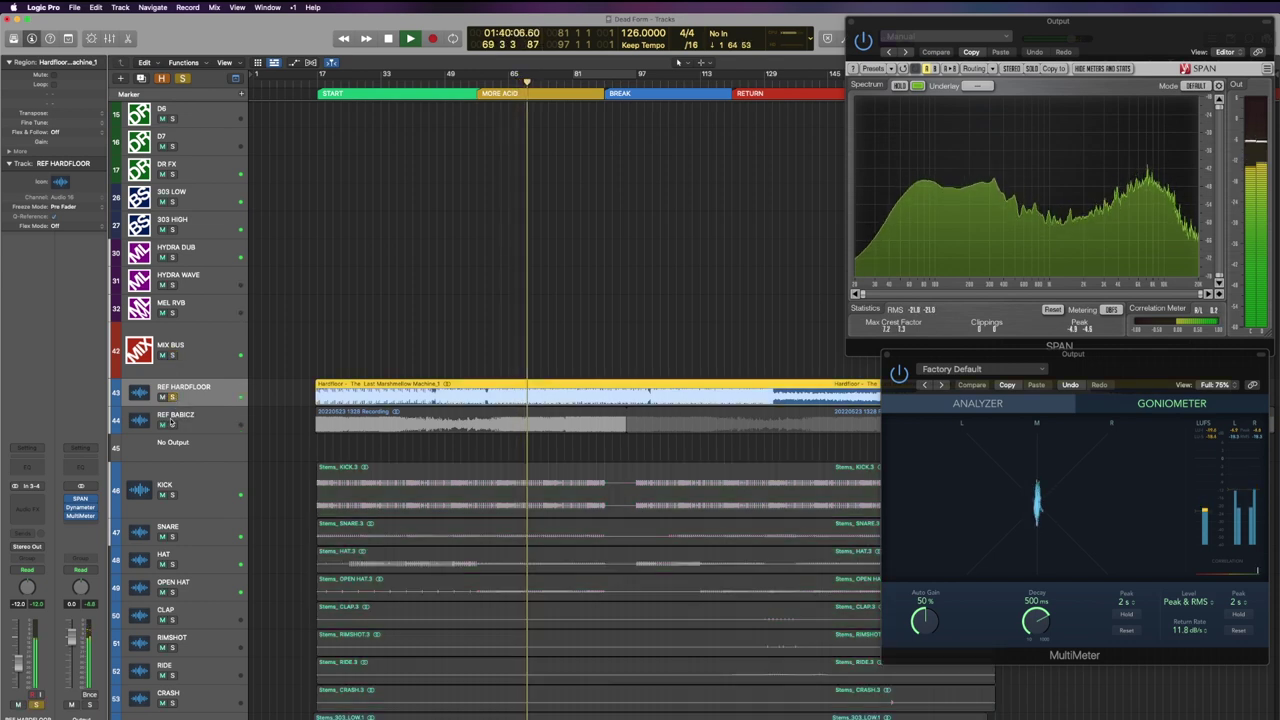
{"action": "left_click", "coordinate": [172, 426]}
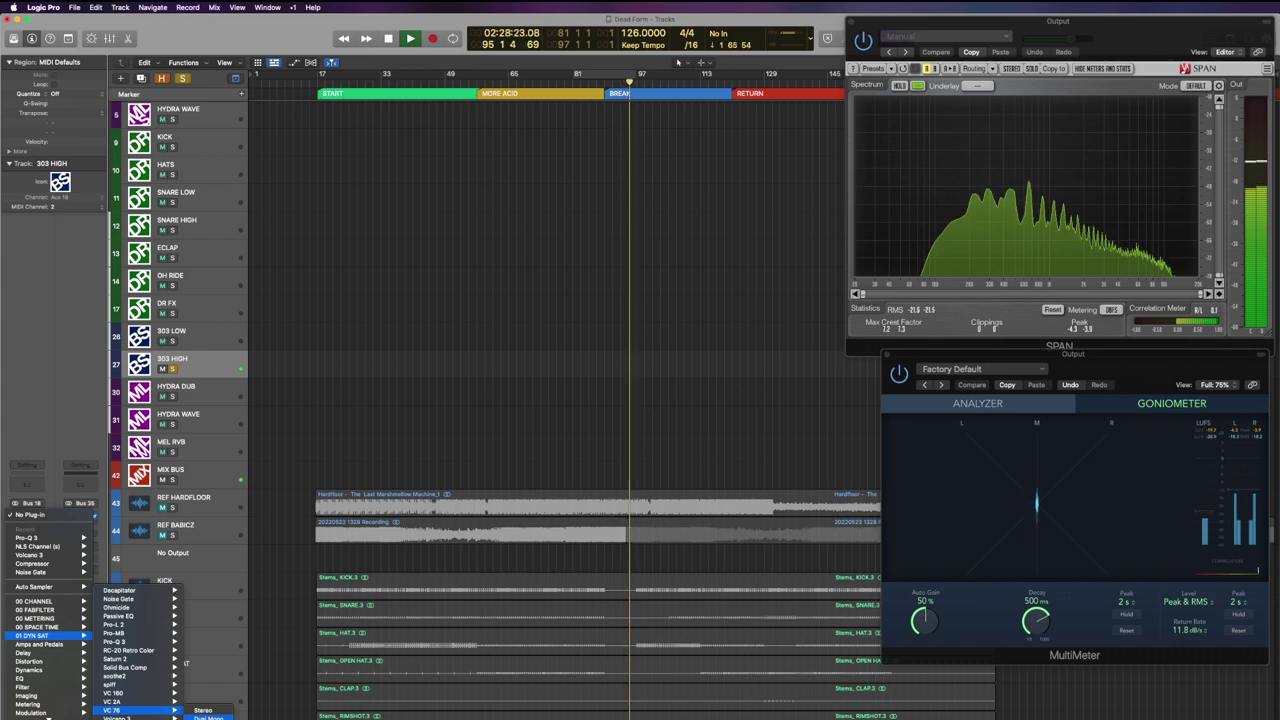
Insert a dual-mono VC 76 compressor on 303 HIGH and switch its channel mode to mid/side.
{"action": "left_click", "coordinate": [208, 717]}
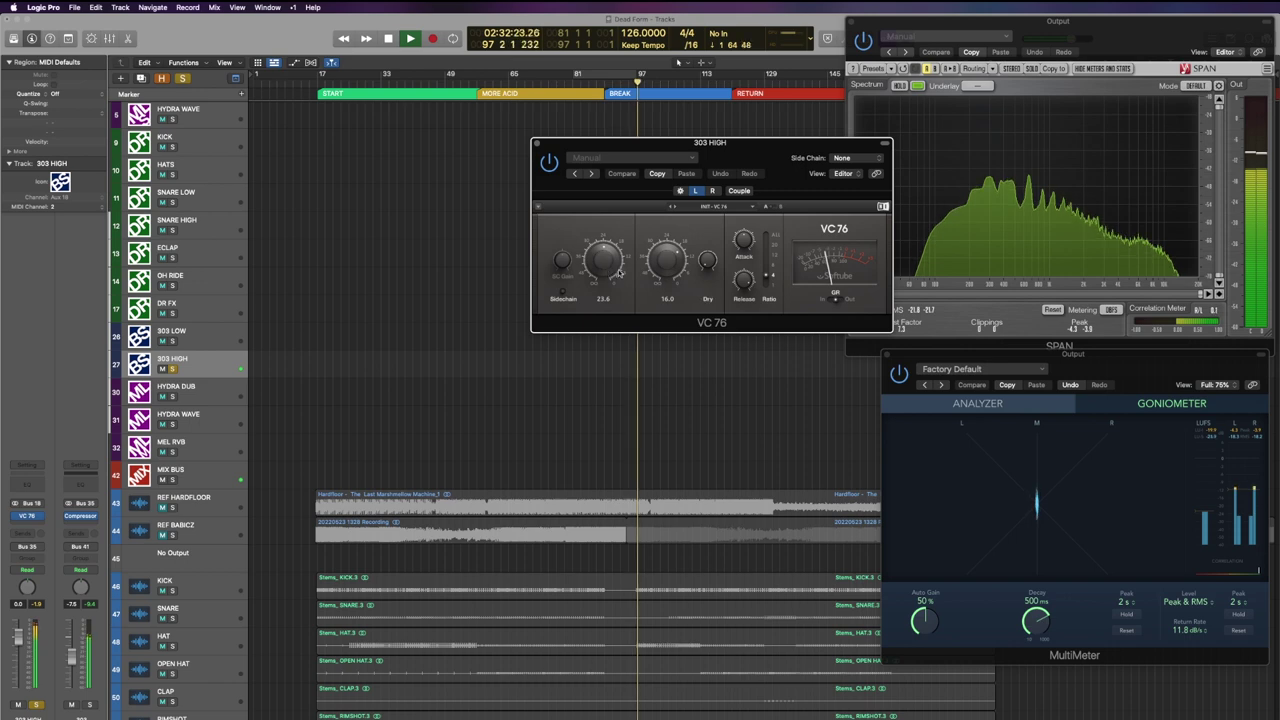
{"action": "left_click_drag", "start_coordinate": [667, 260], "coordinate": [680, 260]}
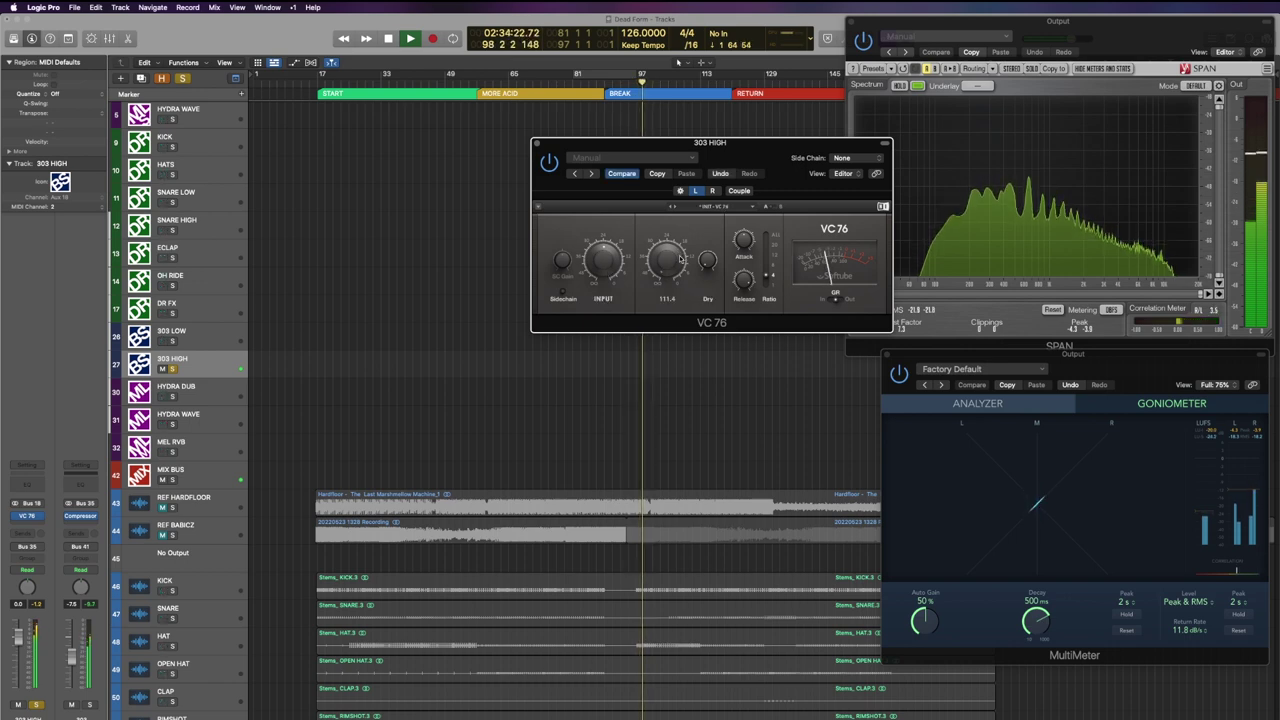
{"action": "left_click", "coordinate": [680, 191]}
{"action": "left_click", "coordinate": [604, 305]}
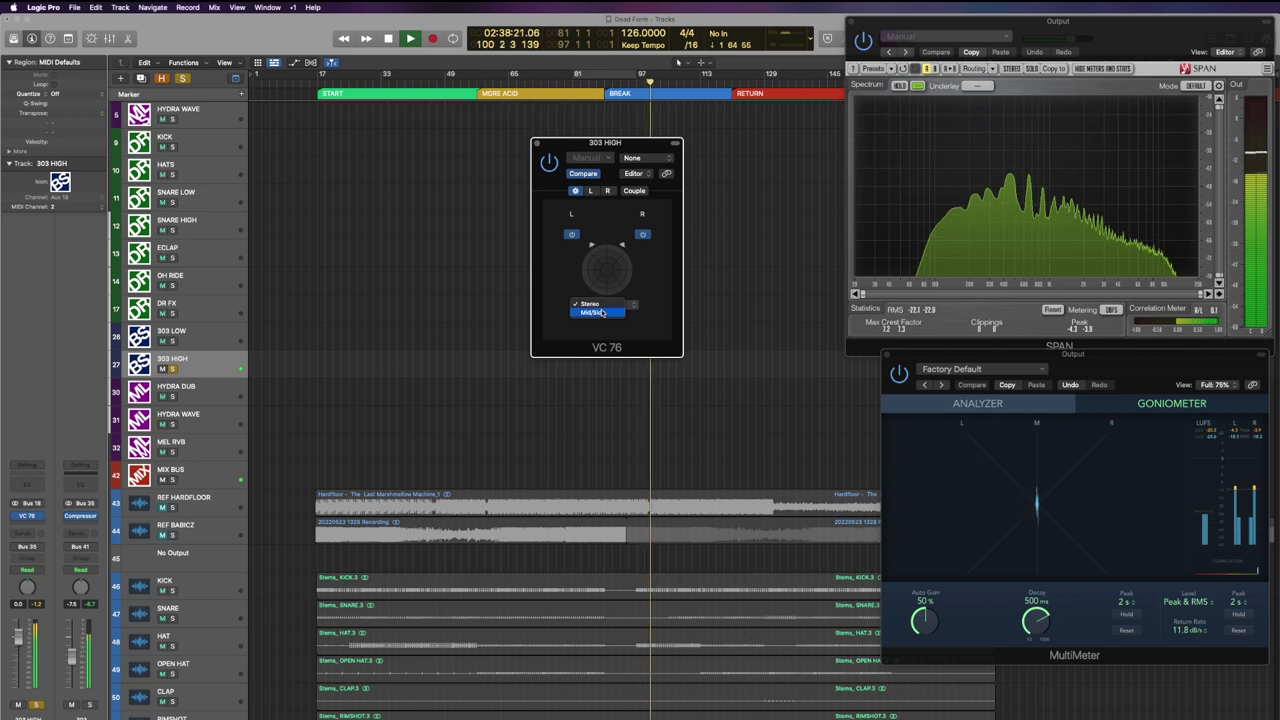
{"action": "left_click", "coordinate": [598, 312]}
Adjust the side channel's input and output levels in 303 HIGH's VC 76, auditioning the sound at several points in the track.
{"action": "left_click", "coordinate": [586, 191]}
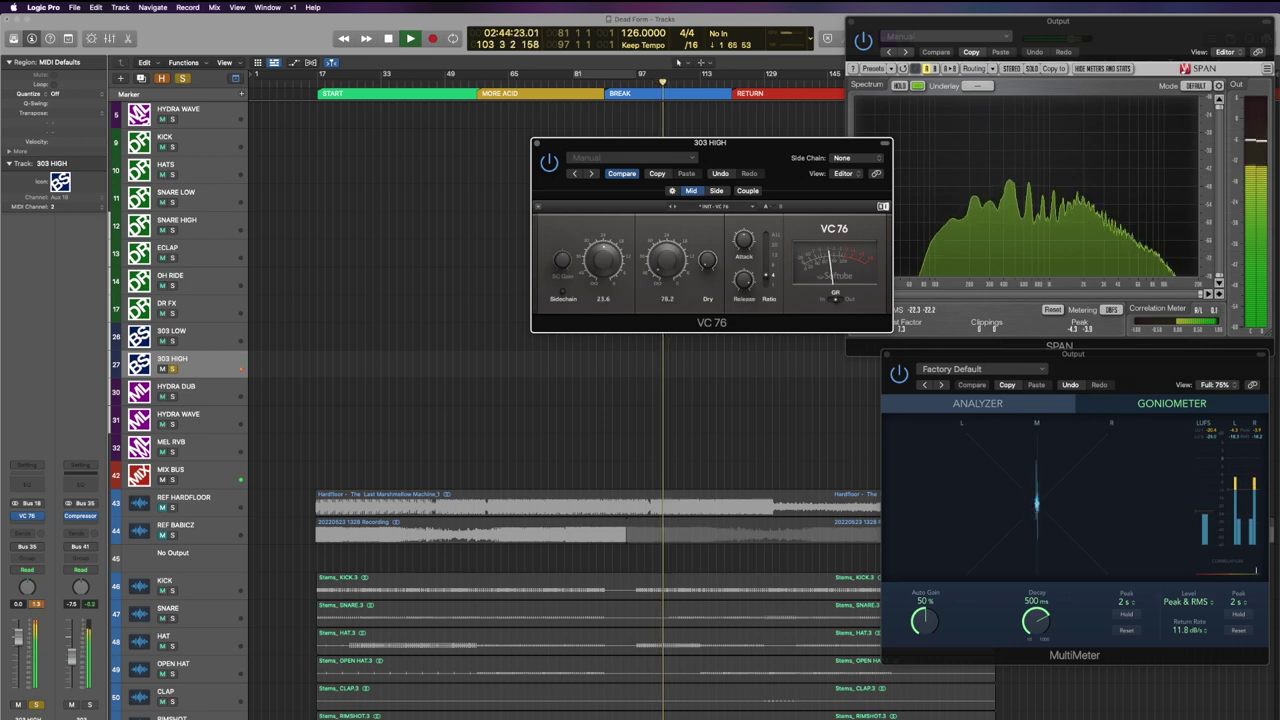
{"action": "left_click", "coordinate": [716, 190]}
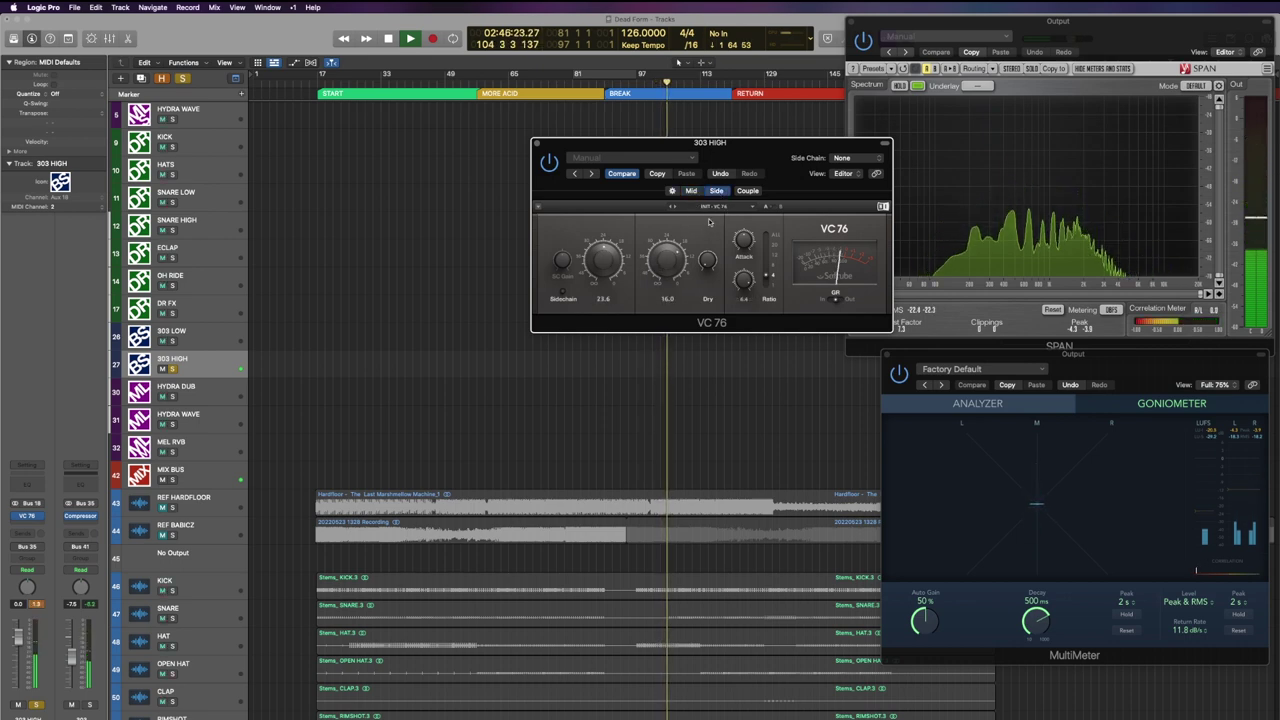
{"action": "mouse_move", "coordinate": [597, 262]}
{"action": "left_click_drag", "start_coordinate": [597, 262], "coordinate": [666, 270]}
{"action": "mouse_move", "coordinate": [667, 266]}
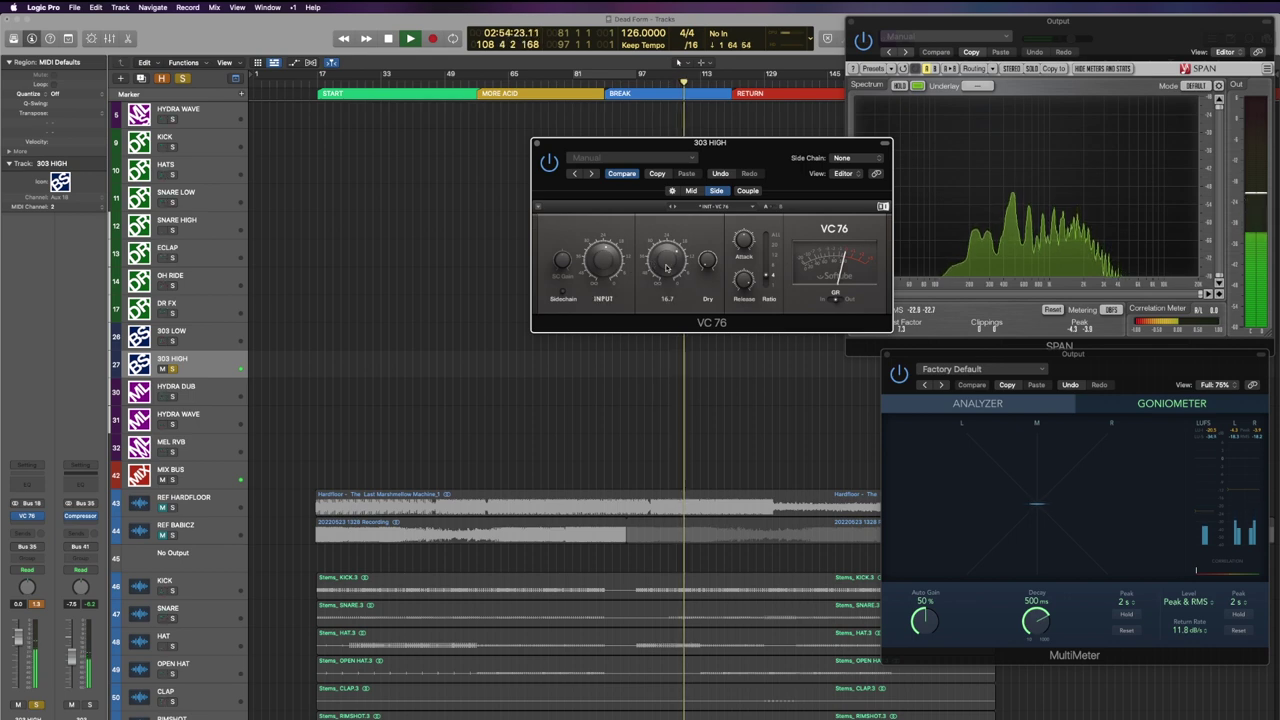
{"action": "key", "text": "shift+period"}
{"action": "key", "text": "shift+period"}
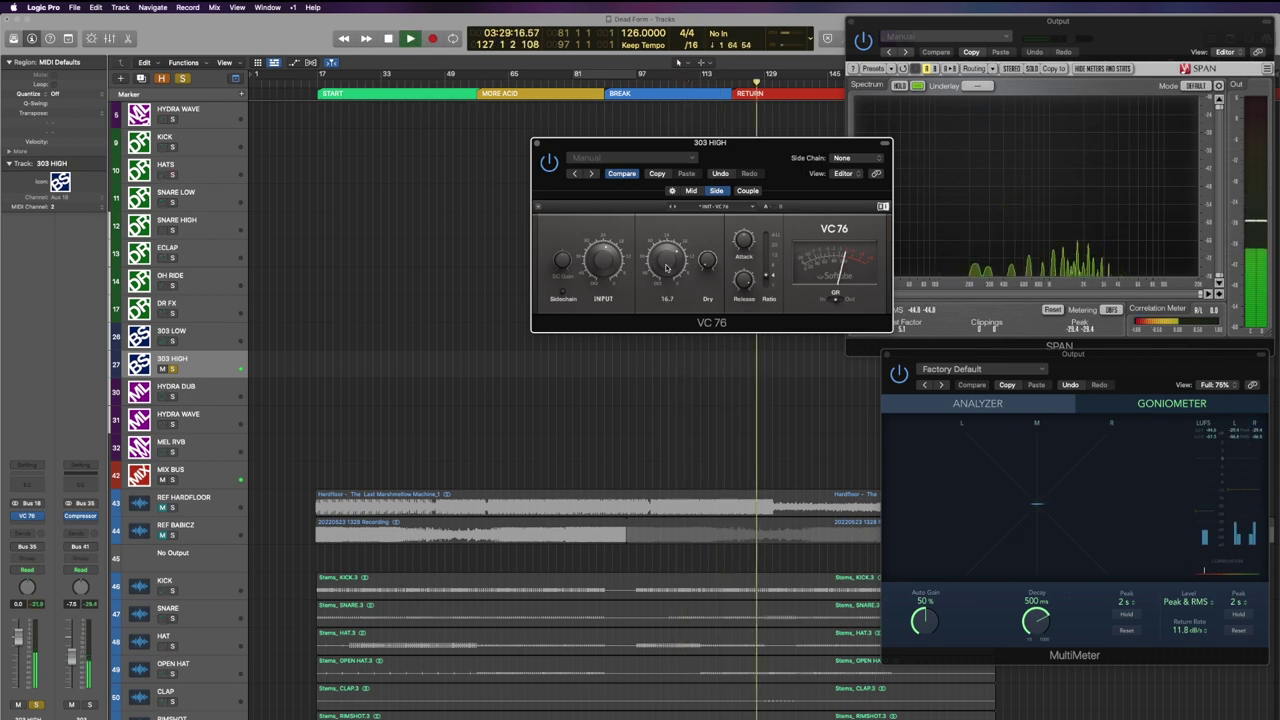
{"action": "key", "text": "shift+period"}
{"action": "key", "text": "shift+period"}
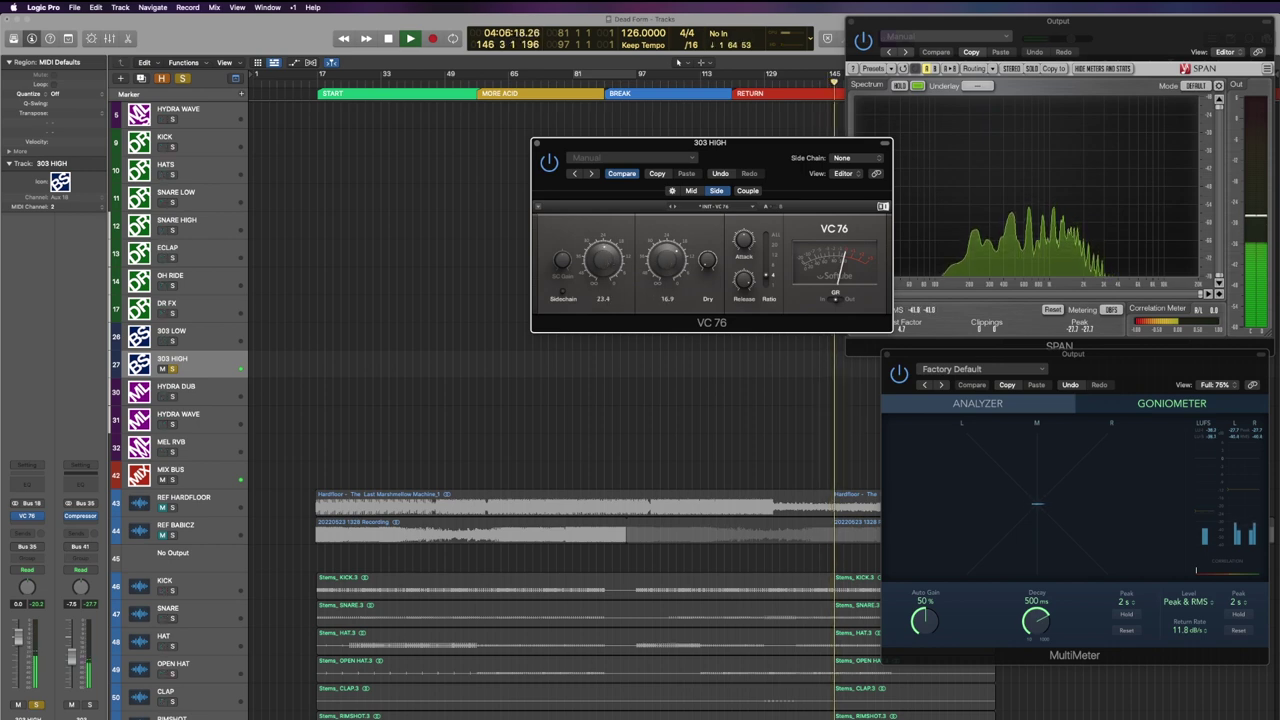
{"action": "left_click_drag", "start_coordinate": [604, 262], "coordinate": [604, 265]}
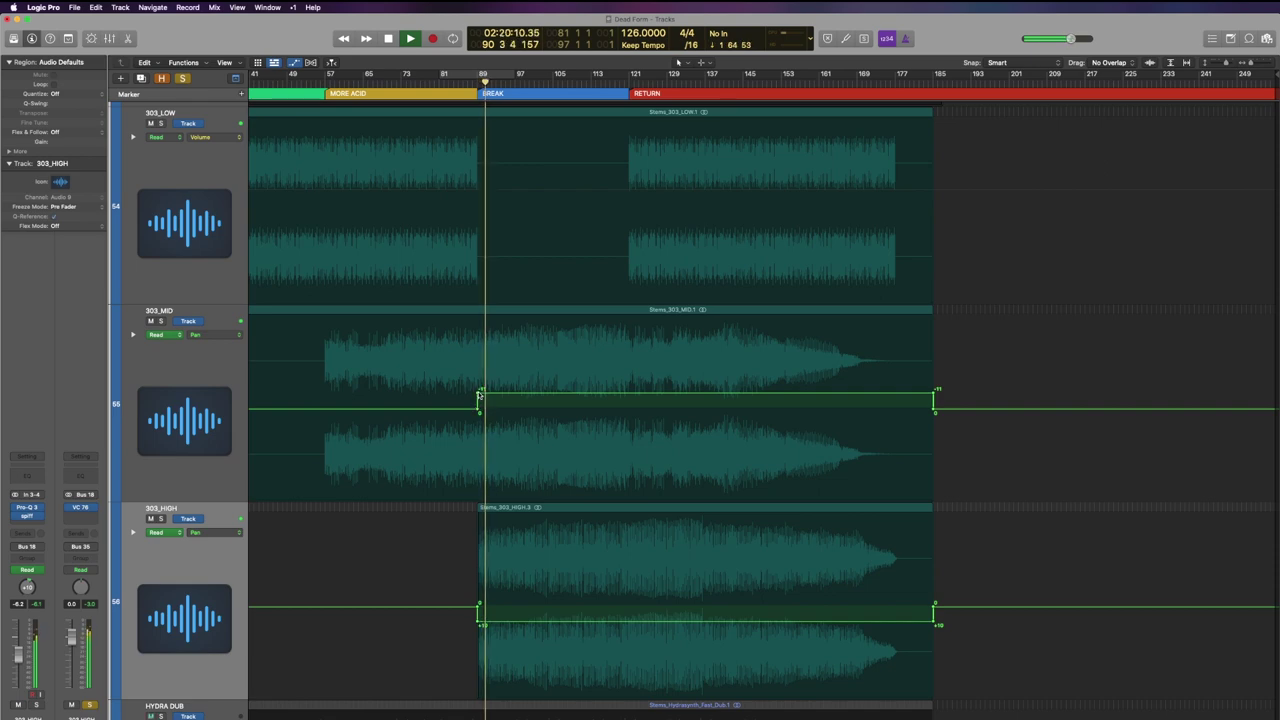
Stretch the pan automation of 303_MID and 303_HIGH into gradual ramps running from the start of BREAK to the start of RETURN.
{"action": "left_click_drag", "start_coordinate": [480, 397], "coordinate": [507, 390]}
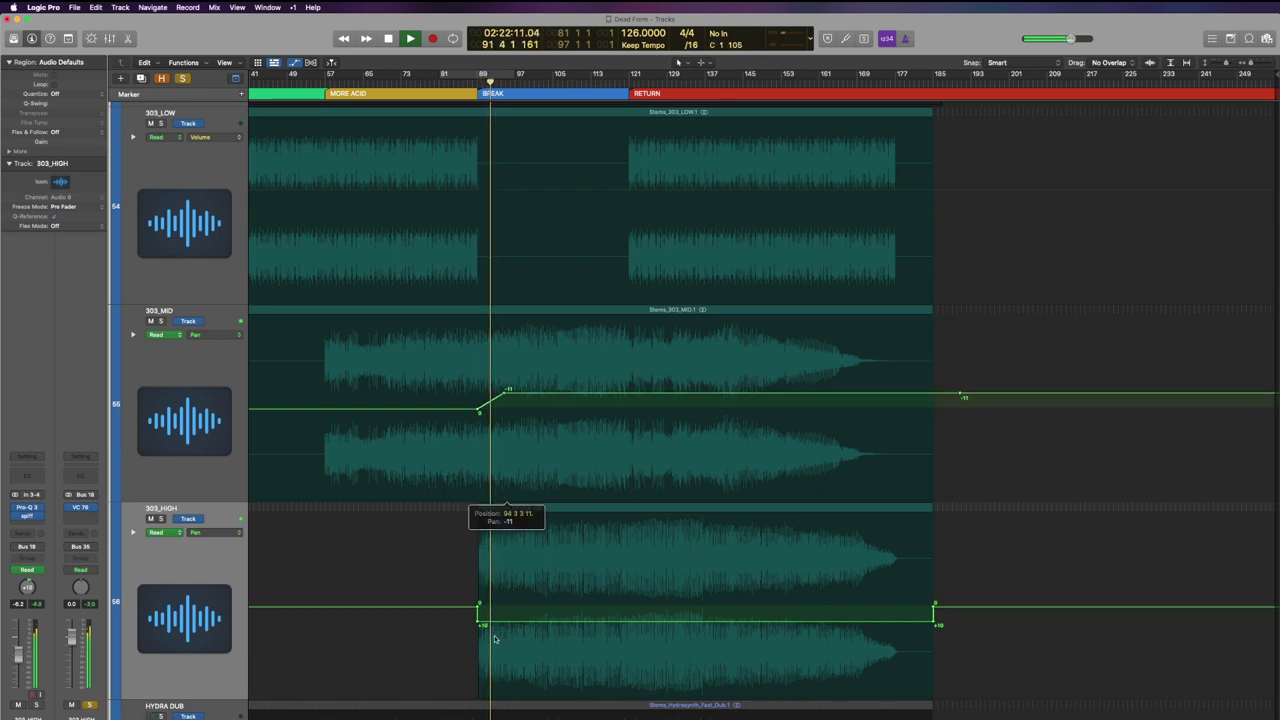
{"action": "left_click_drag", "start_coordinate": [481, 624], "coordinate": [505, 625]}
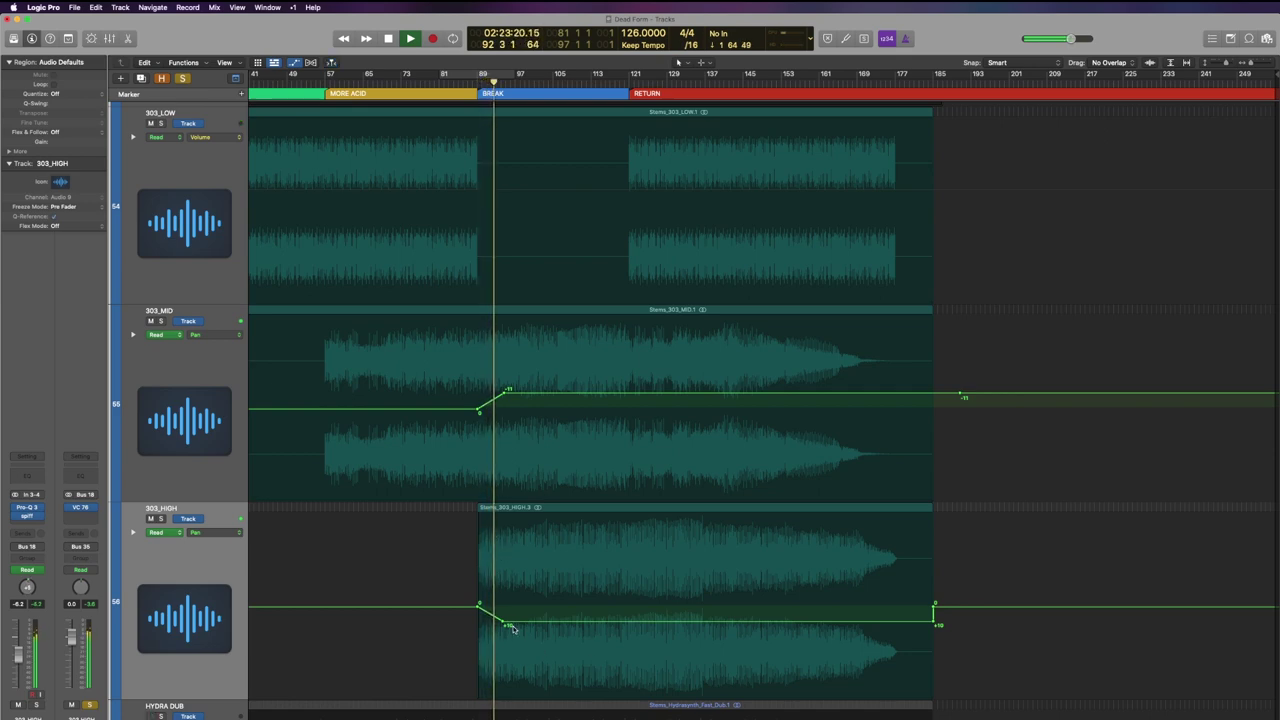
{"action": "left_click", "coordinate": [506, 624]}
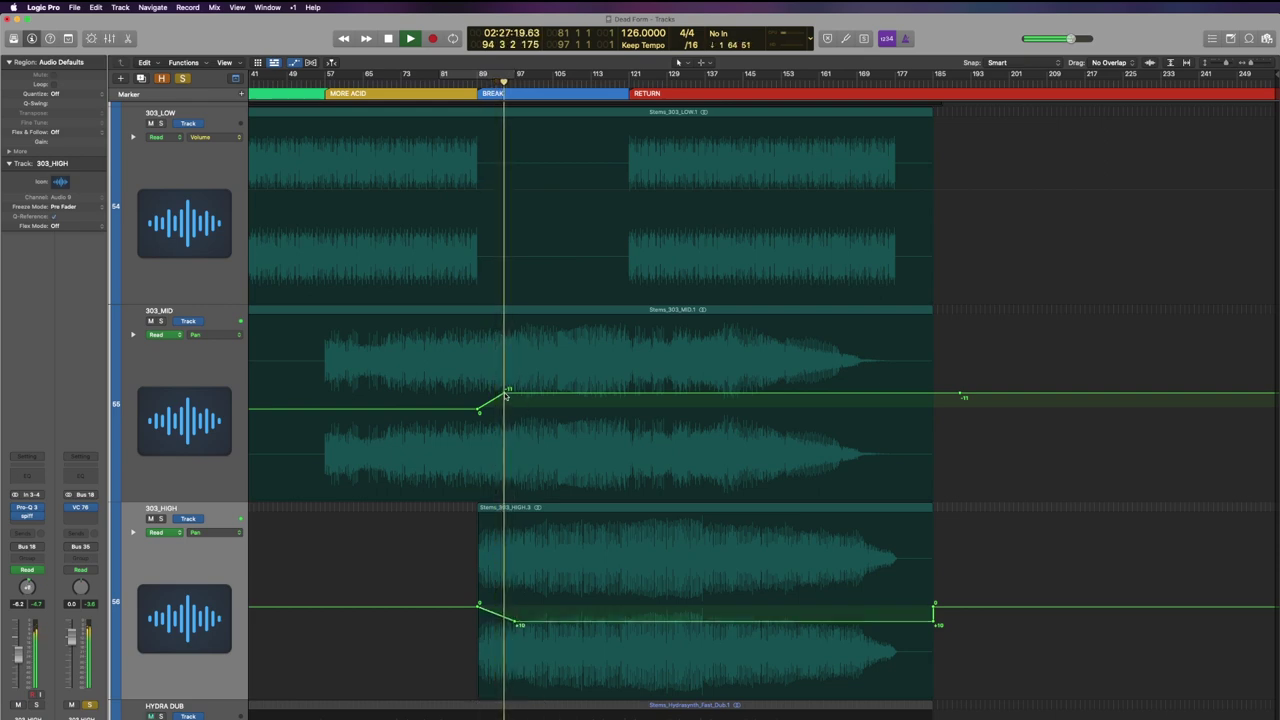
{"action": "left_click_drag", "start_coordinate": [503, 391], "coordinate": [516, 393]}
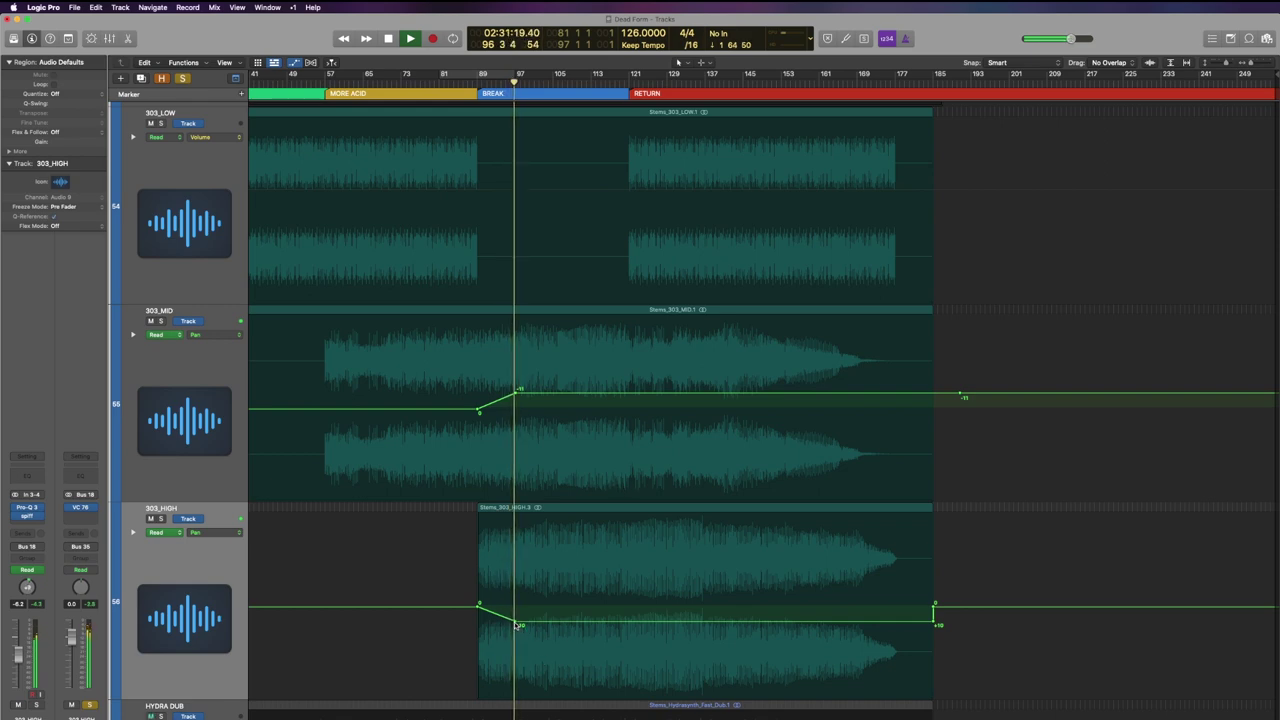
{"action": "left_click_drag", "start_coordinate": [518, 624], "coordinate": [632, 624]}
{"action": "left_click_drag", "start_coordinate": [517, 391], "coordinate": [577, 457]}
Bend the 303_MID and 303_HIGH pan ramps into curves that change slowly at first and steepen towards RETURN.
{"action": "key", "text": "t"}
{"action": "left_click", "coordinate": [567, 403]}
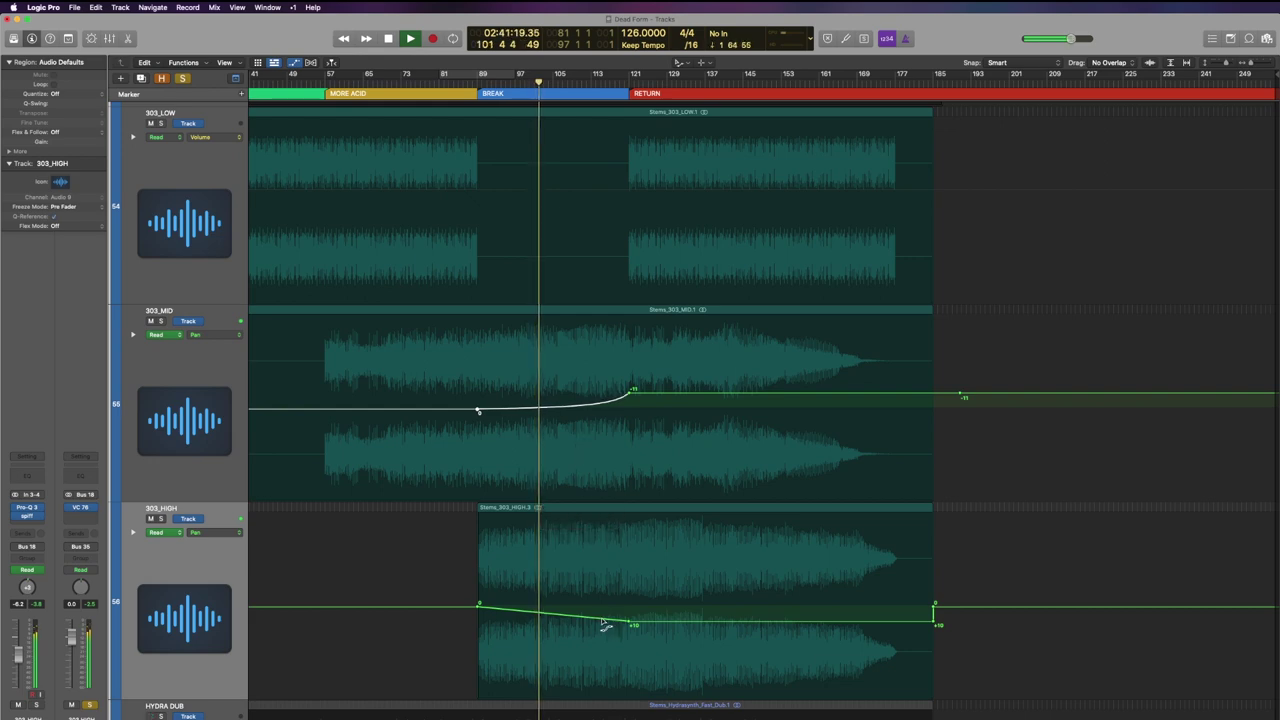
{"action": "left_click_drag", "start_coordinate": [608, 623], "coordinate": [592, 442]}
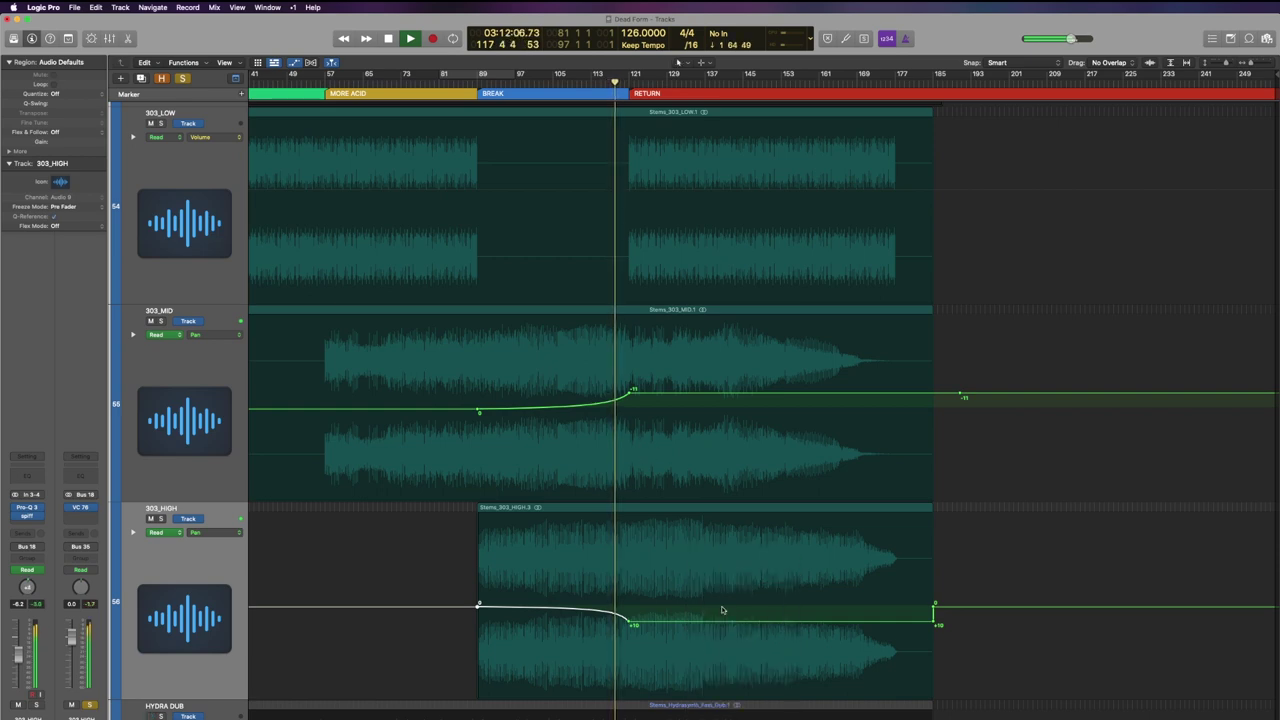
Hide the track automation and zoom out to show all the stem tracks across the arrangement.
{"action": "key", "text": "super+Up"}
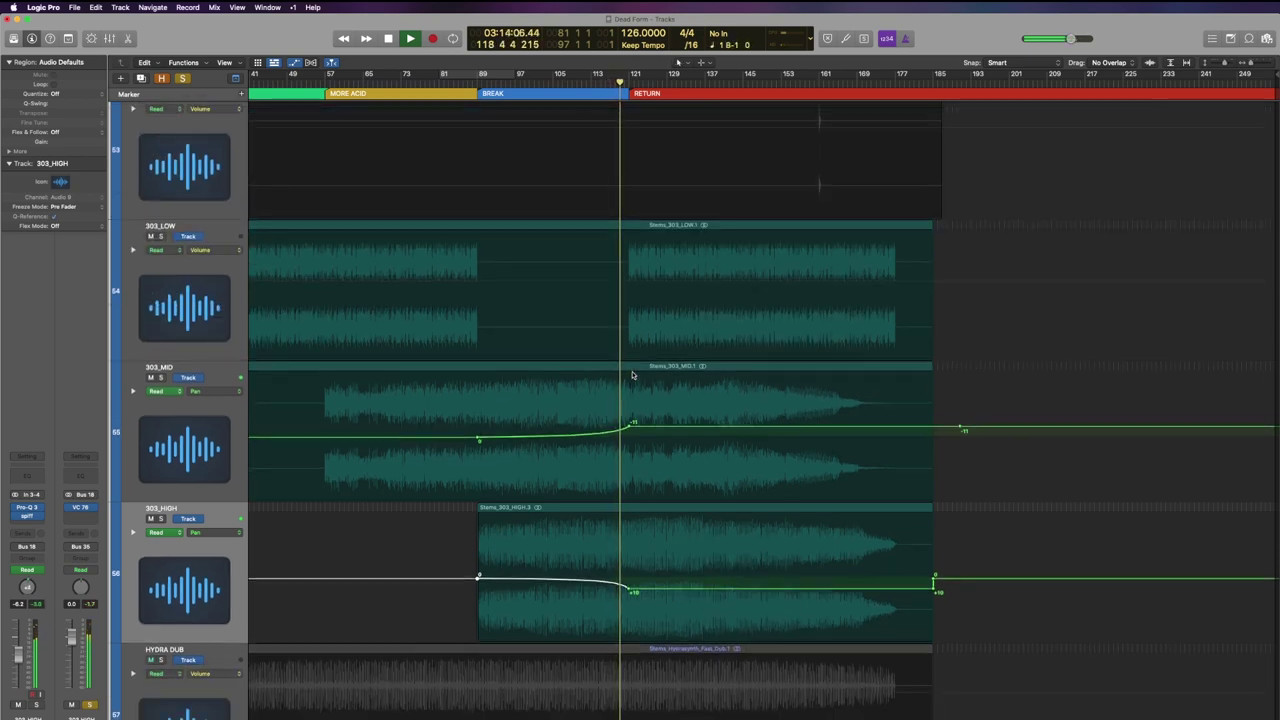
{"action": "key", "text": "a"}
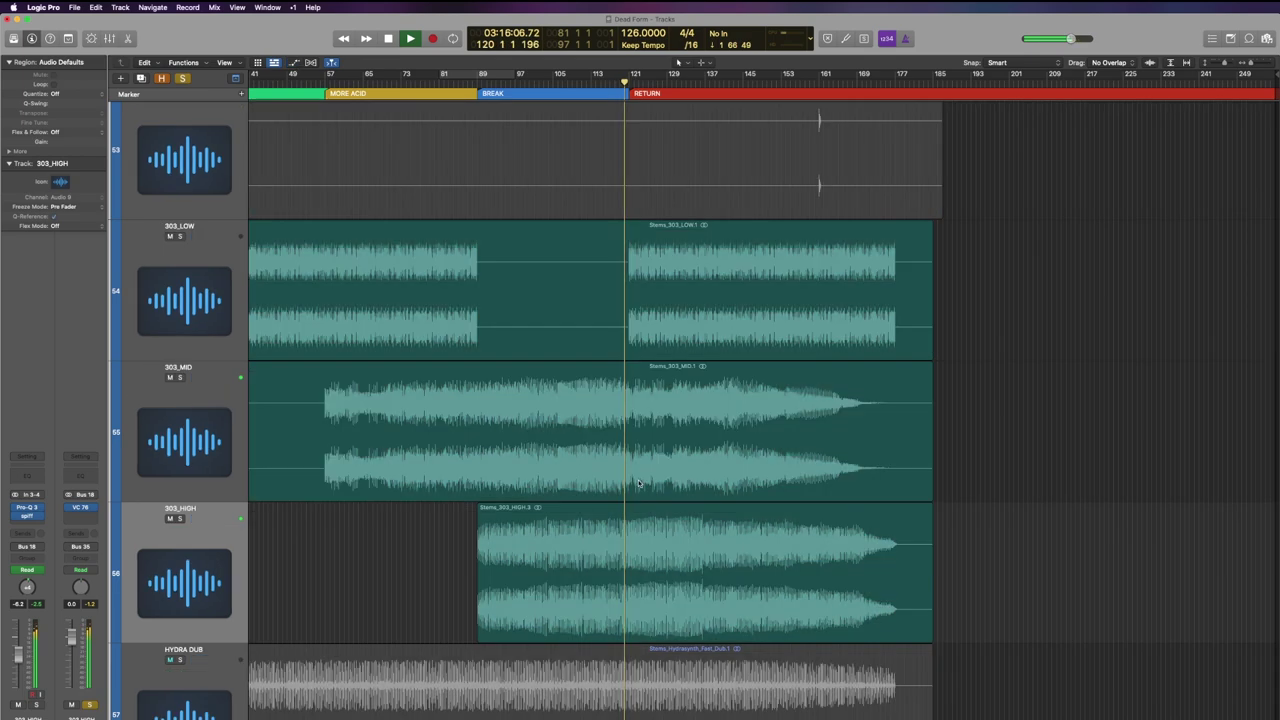
{"action": "key", "text": "super+Up"}
{"action": "key", "text": "super+Up"}
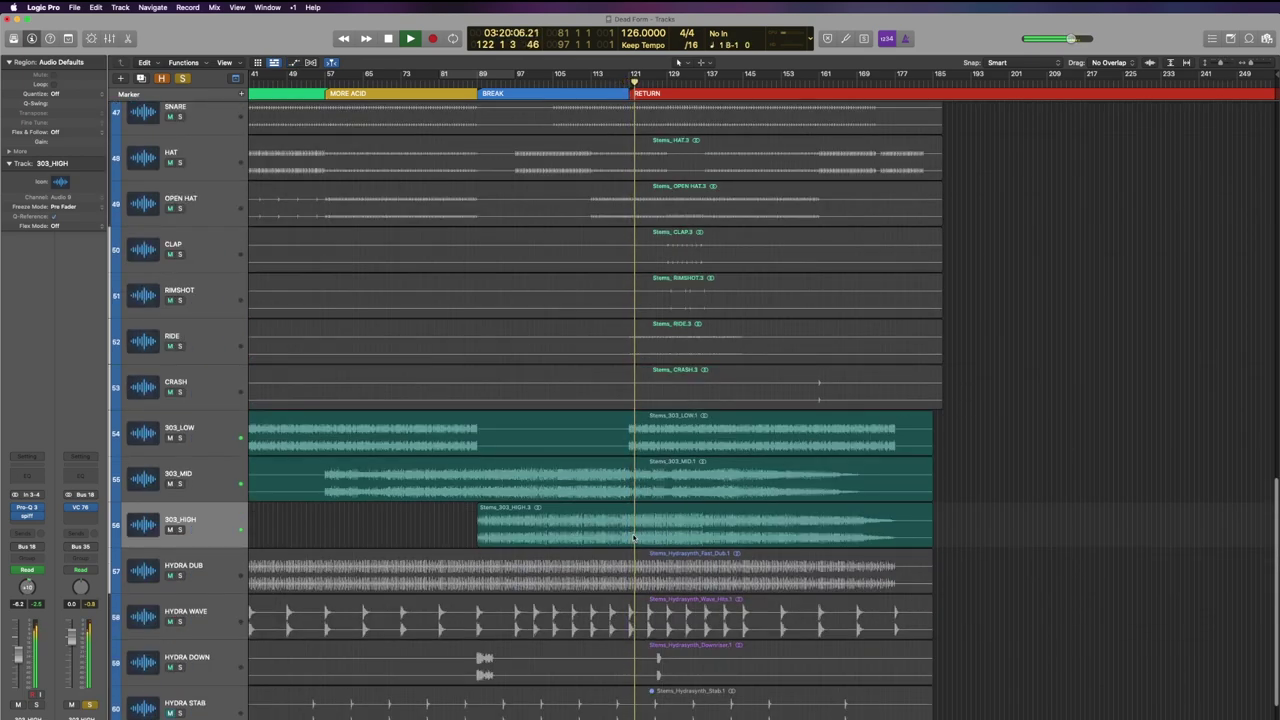
{"action": "key", "text": "super+Up"}
{"action": "key", "text": "super+Left"}
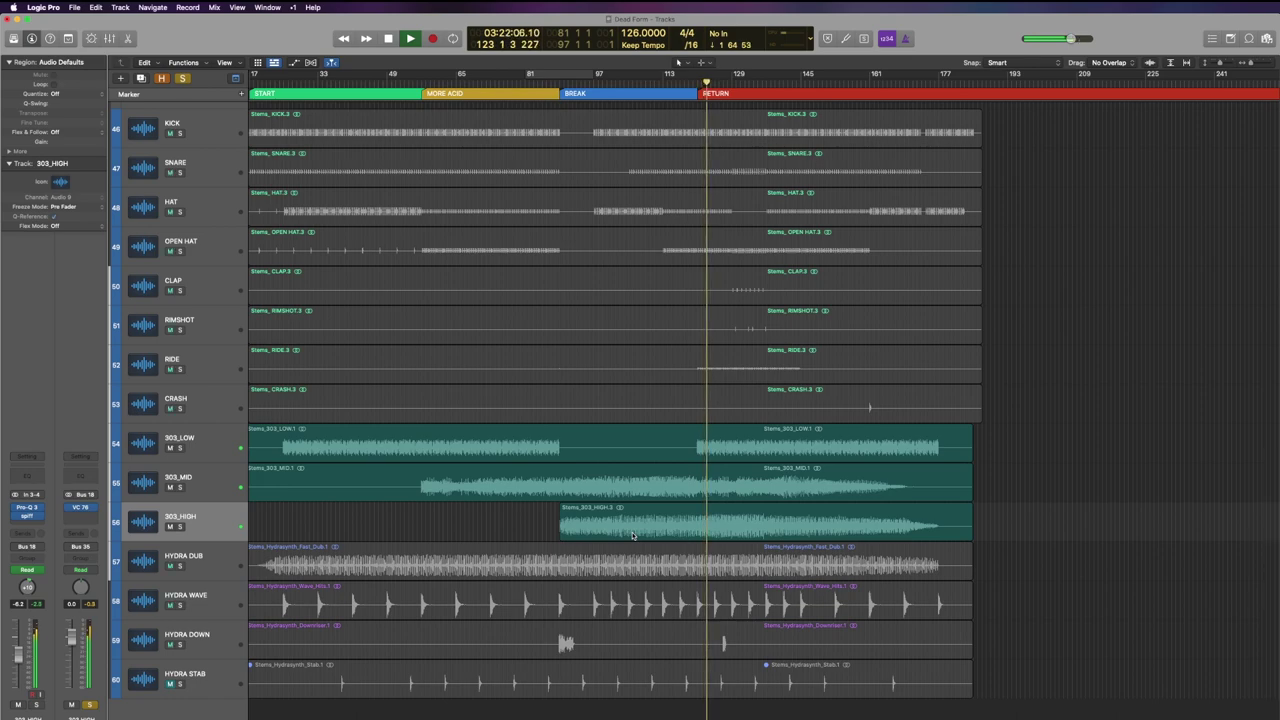
{"action": "key", "text": "super+Up"}
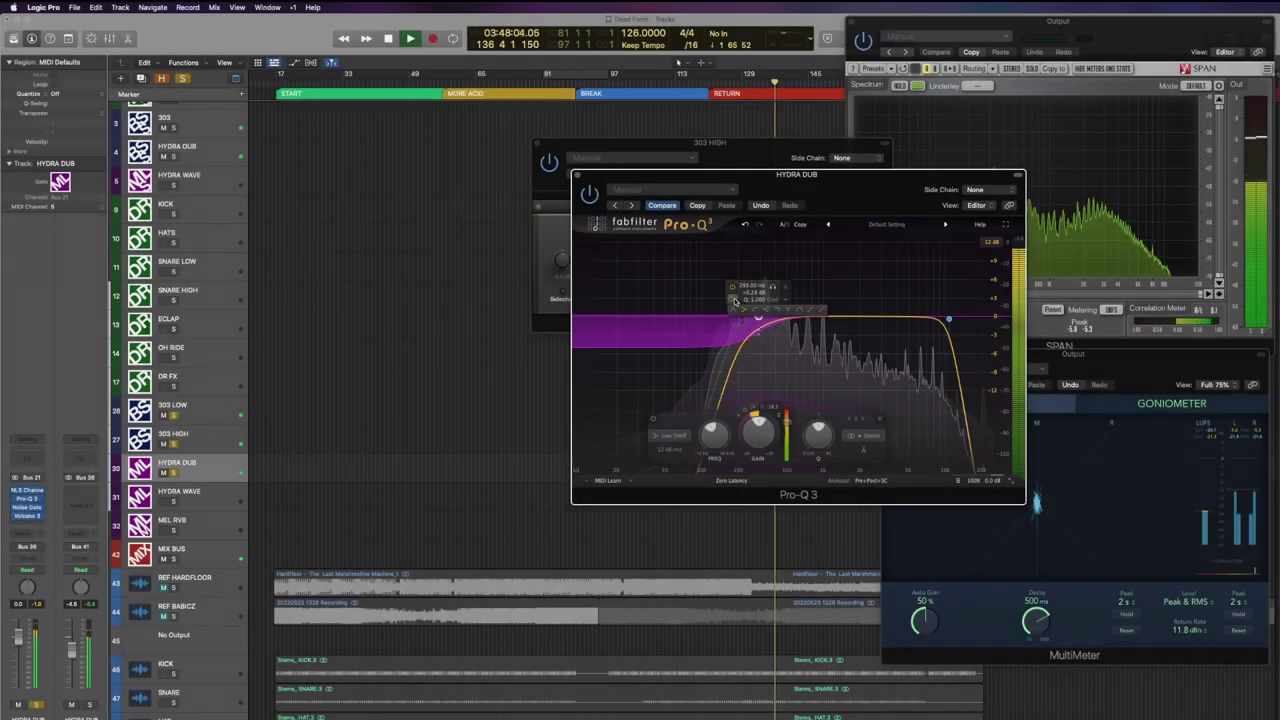
Turn the dynamic low shelf in HYDRA DUB's Pro-Q 3 into a narrow bell and sweep it in band solo, ending near 275 Hz.
{"action": "left_click", "coordinate": [733, 311]}
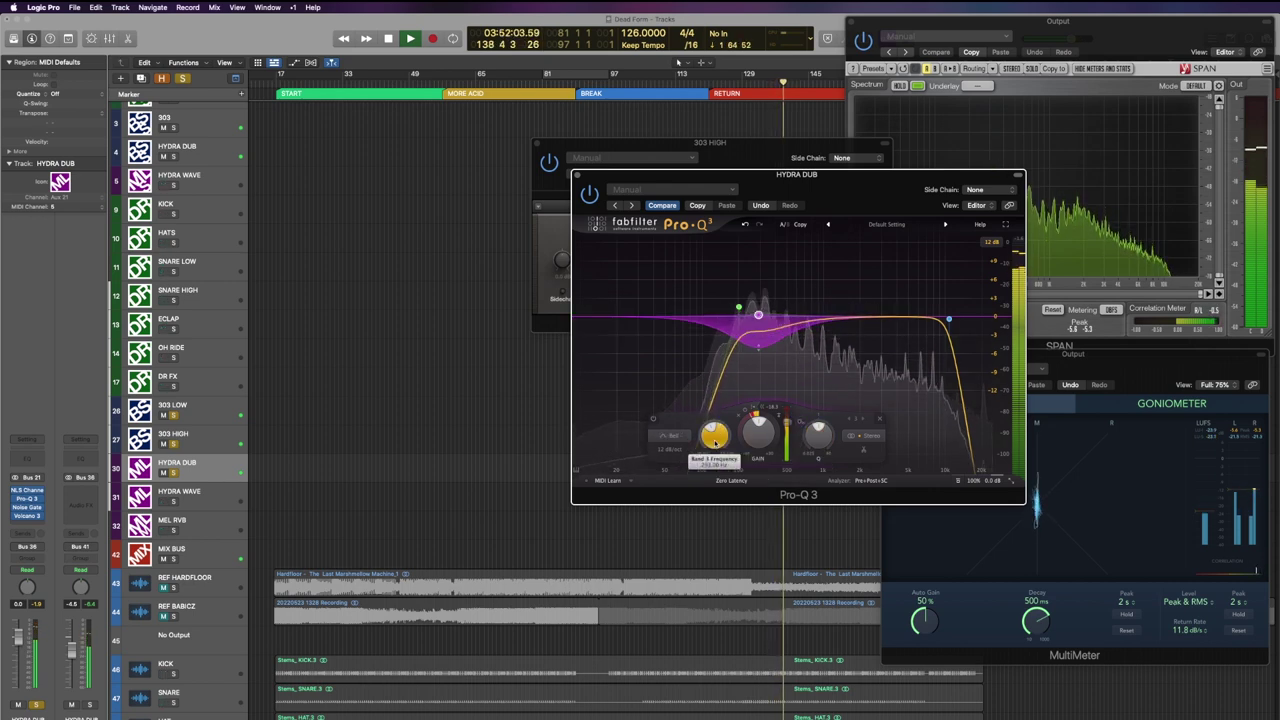
{"action": "mouse_move", "coordinate": [817, 436]}
{"action": "left_mouse_down"}
{"action": "mouse_move", "coordinate": [818, 458]}
{"action": "mouse_move", "coordinate": [819, 420]}
{"action": "left_mouse_up"}
{"action": "mouse_move", "coordinate": [758, 314]}
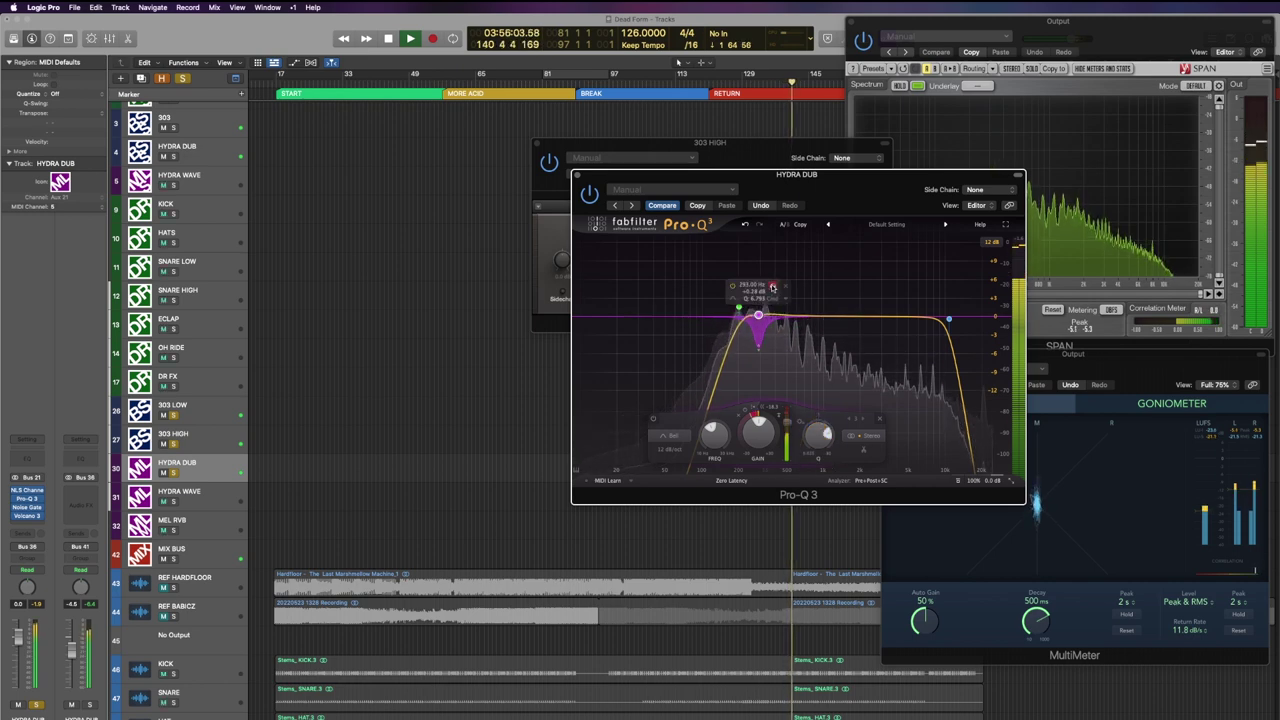
{"action": "left_click_drag", "start_coordinate": [771, 287], "coordinate": [783, 287]}
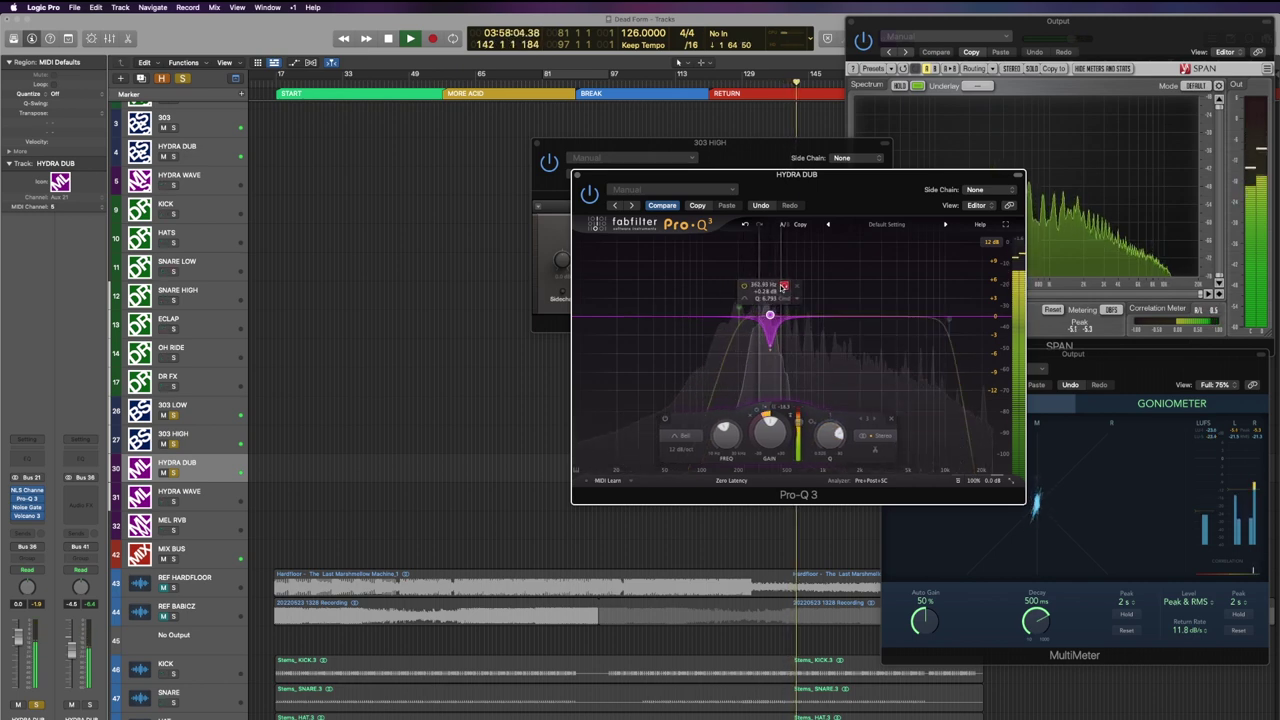
{"action": "scroll", "coordinate": [781, 288], "scroll_direction": "up", "scroll_amount": 3}
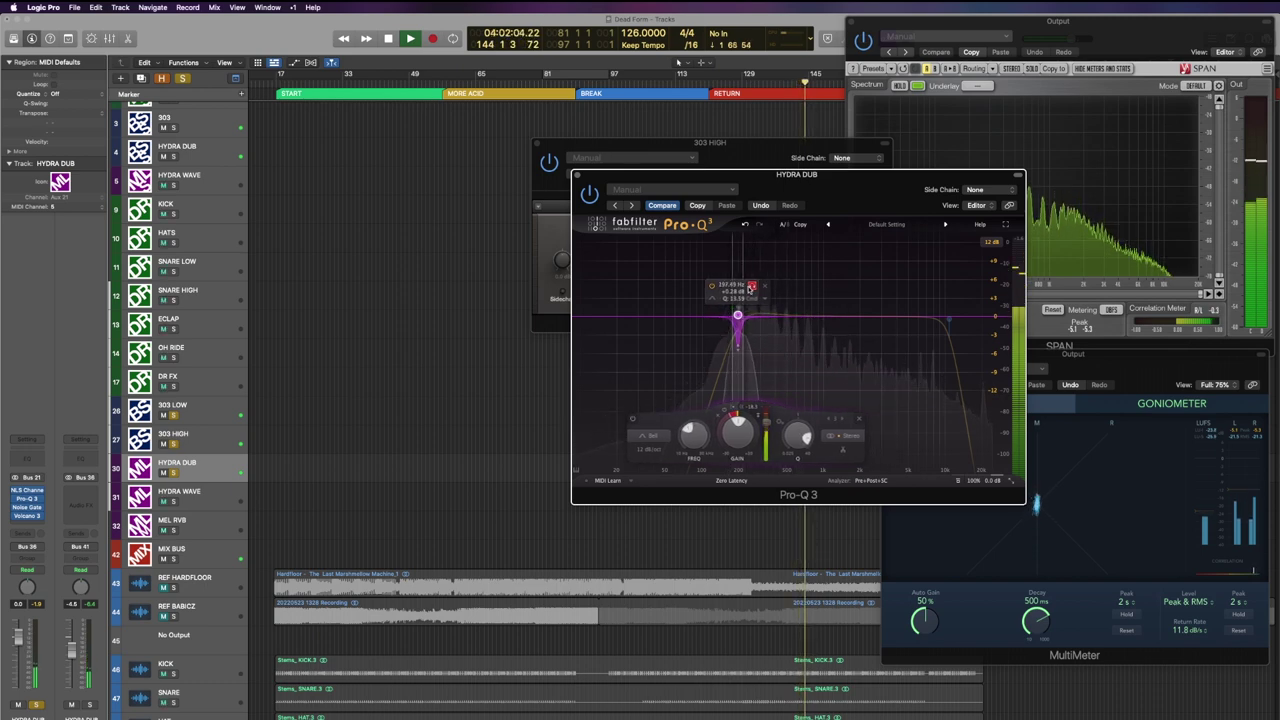
{"action": "left_click_drag", "start_coordinate": [751, 289], "coordinate": [758, 289]}
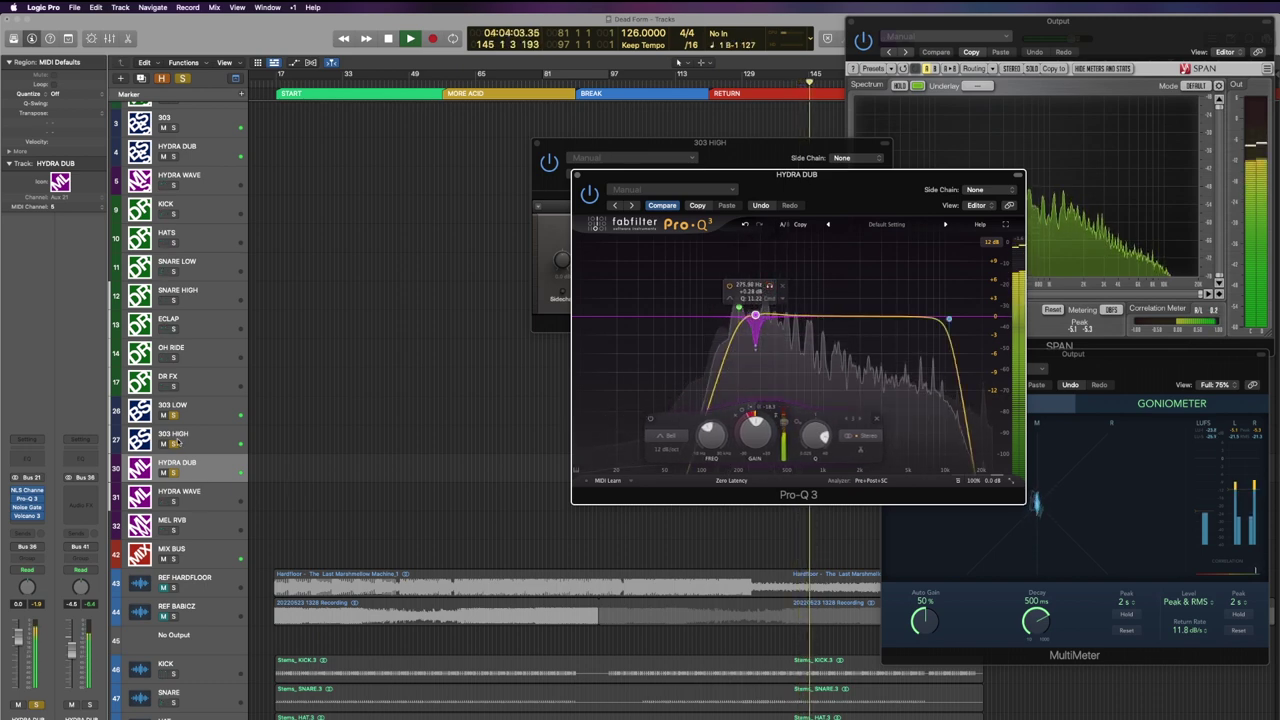
Leave only HYDRA DUB soloed and sweep its narrow Pro-Q 3 bell down to about 170 Hz in band solo.
{"action": "left_click", "coordinate": [507, 391]}
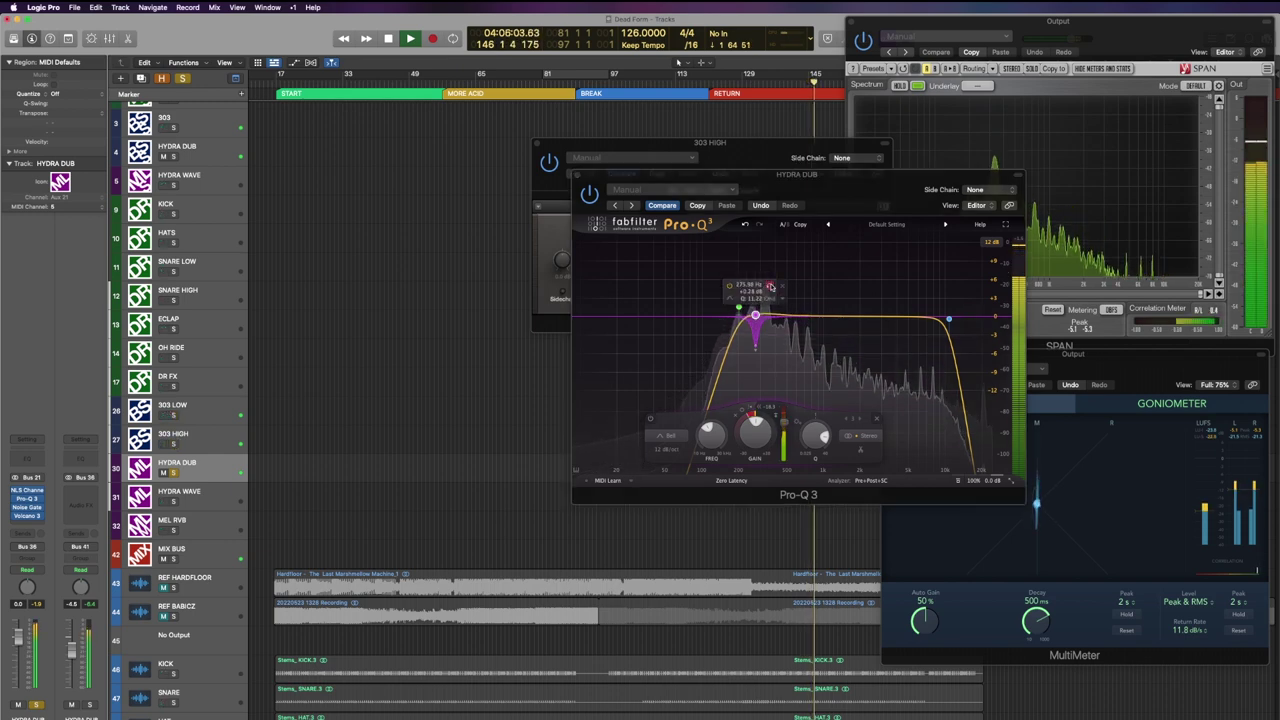
{"action": "left_click", "coordinate": [769, 287]}
{"action": "left_click_drag", "start_coordinate": [769, 287], "coordinate": [752, 286]}
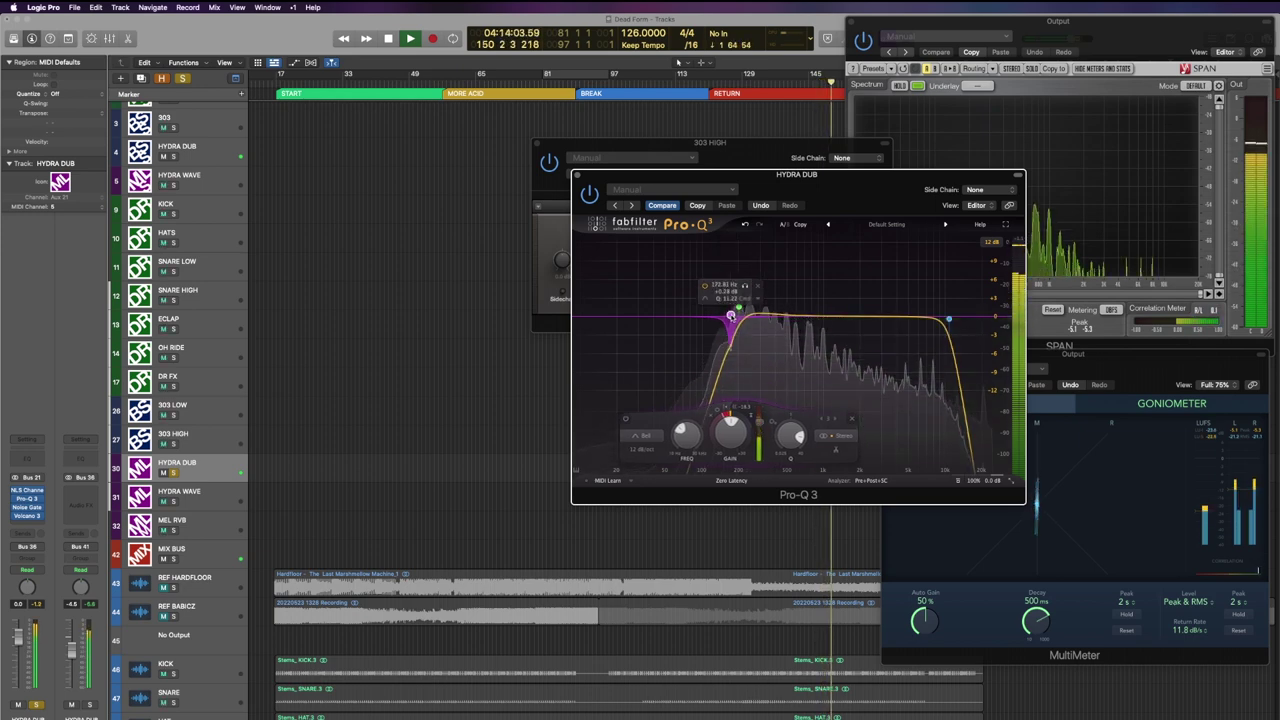
Set HYDRA DUB's dynamic bell to about 340 Hz with a Q of about 5.9, then adjust its threshold.
{"action": "left_click_drag", "start_coordinate": [739, 307], "coordinate": [767, 316]}
{"action": "scroll", "coordinate": [765, 315], "scroll_direction": "down", "scroll_amount": 3}
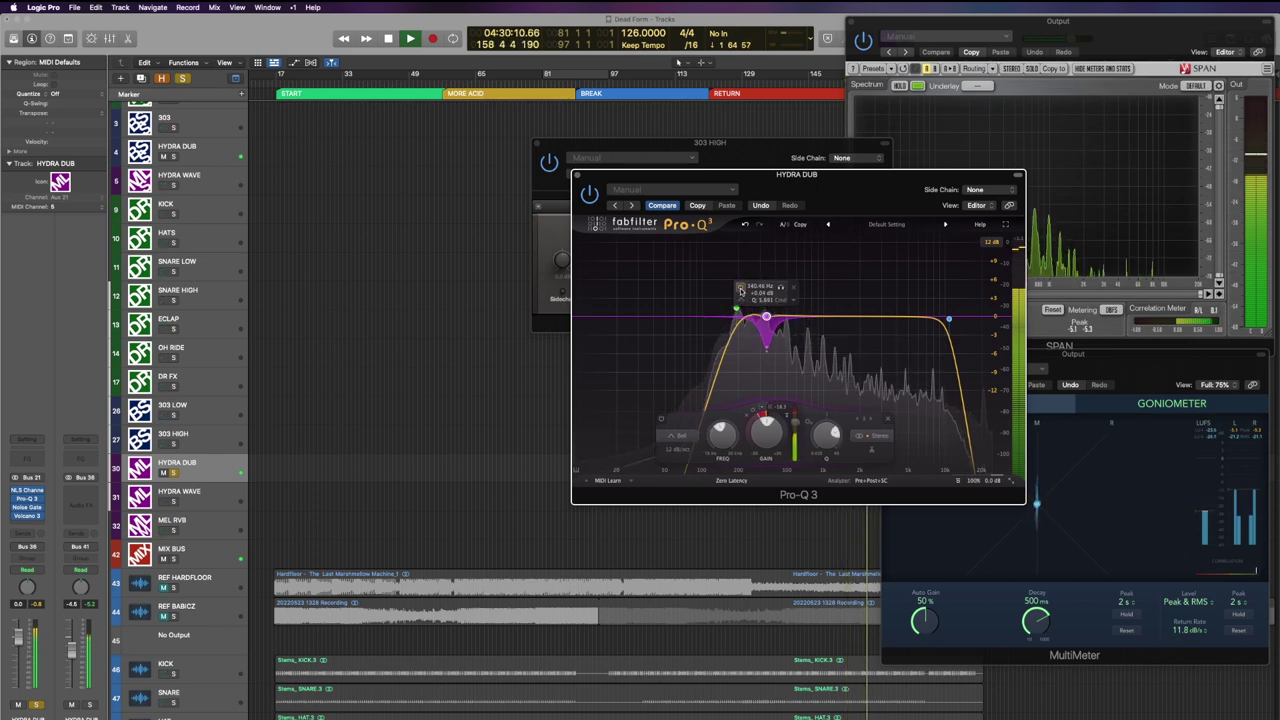
{"action": "left_click", "coordinate": [741, 288]}
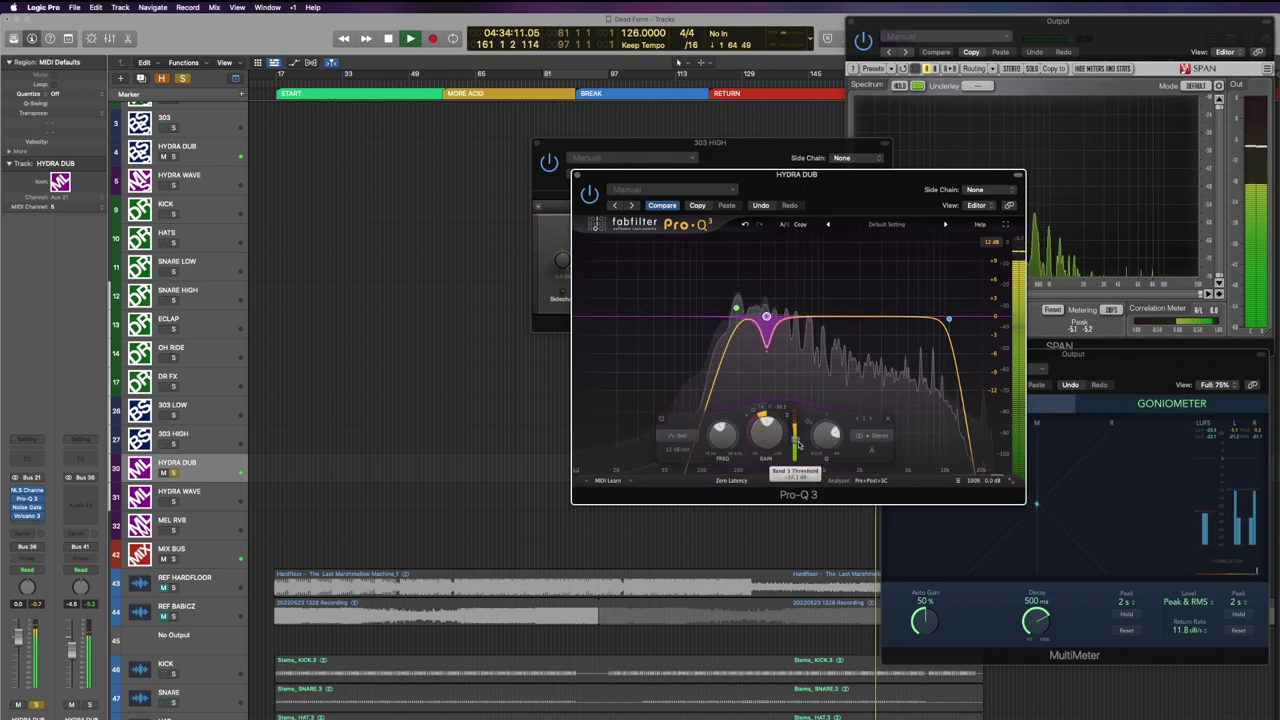
{"action": "left_click_drag", "start_coordinate": [798, 444], "coordinate": [798, 432]}
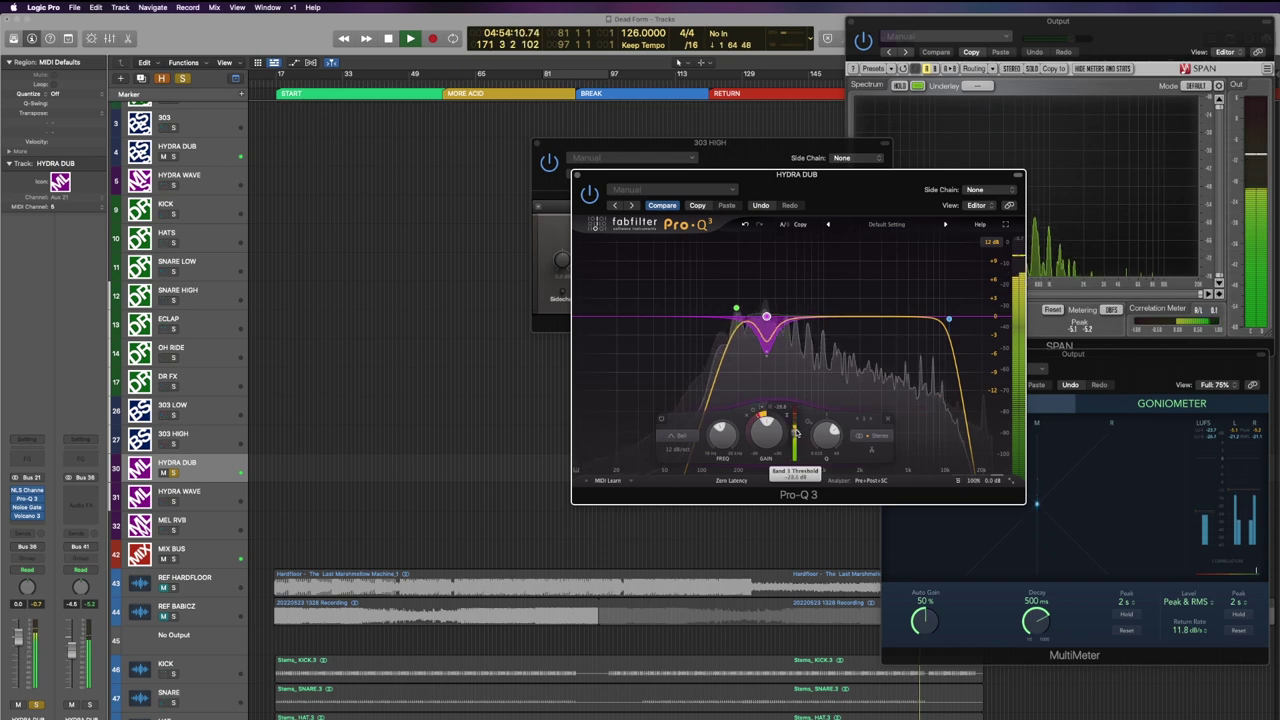
Solo HYDRA WAVE, 303 HIGH and 303 LOW together with HYDRA DUB.
{"action": "left_click", "coordinate": [173, 501]}
{"action": "left_click", "coordinate": [173, 444]}
{"action": "left_click", "coordinate": [173, 415]}
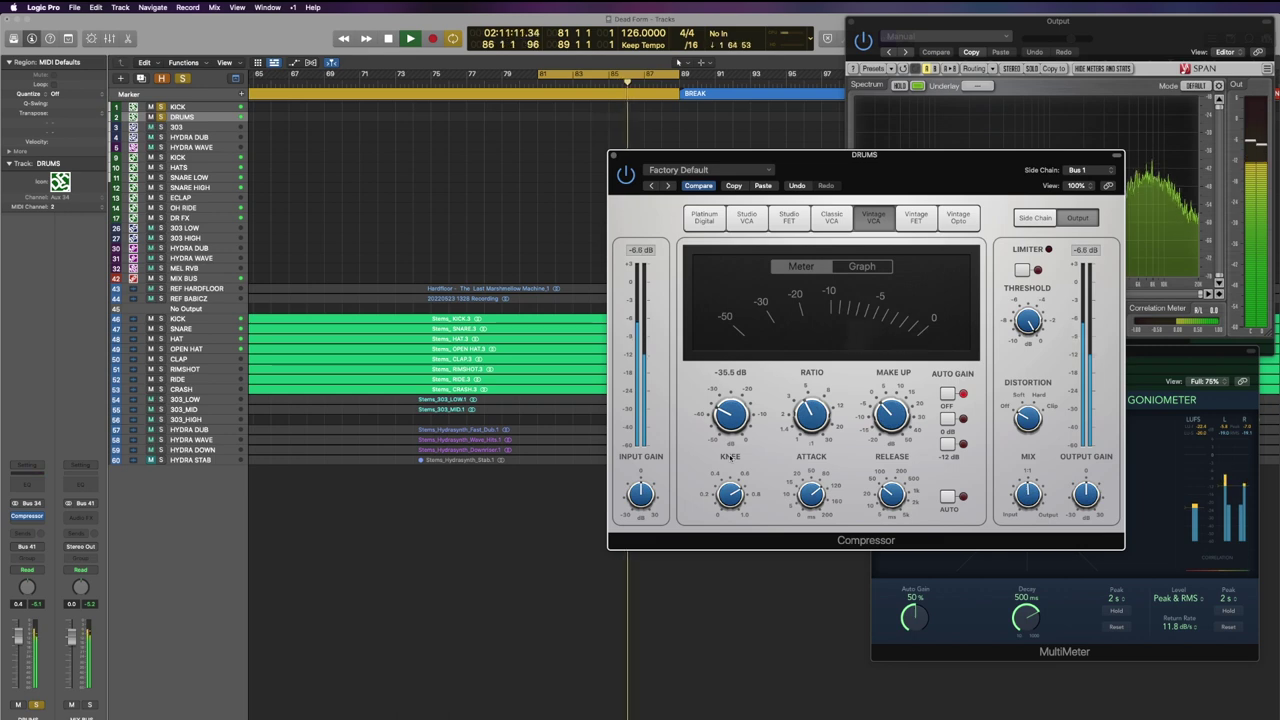
Lengthen the attack of the Vintage VCA compressor on DRUMS and set its threshold to -30.5 dB.
{"action": "mouse_move", "coordinate": [730, 458]}
{"action": "left_mouse_down"}
{"action": "mouse_move", "coordinate": [739, 482]}
{"action": "mouse_move", "coordinate": [737, 453]}
{"action": "left_mouse_up"}
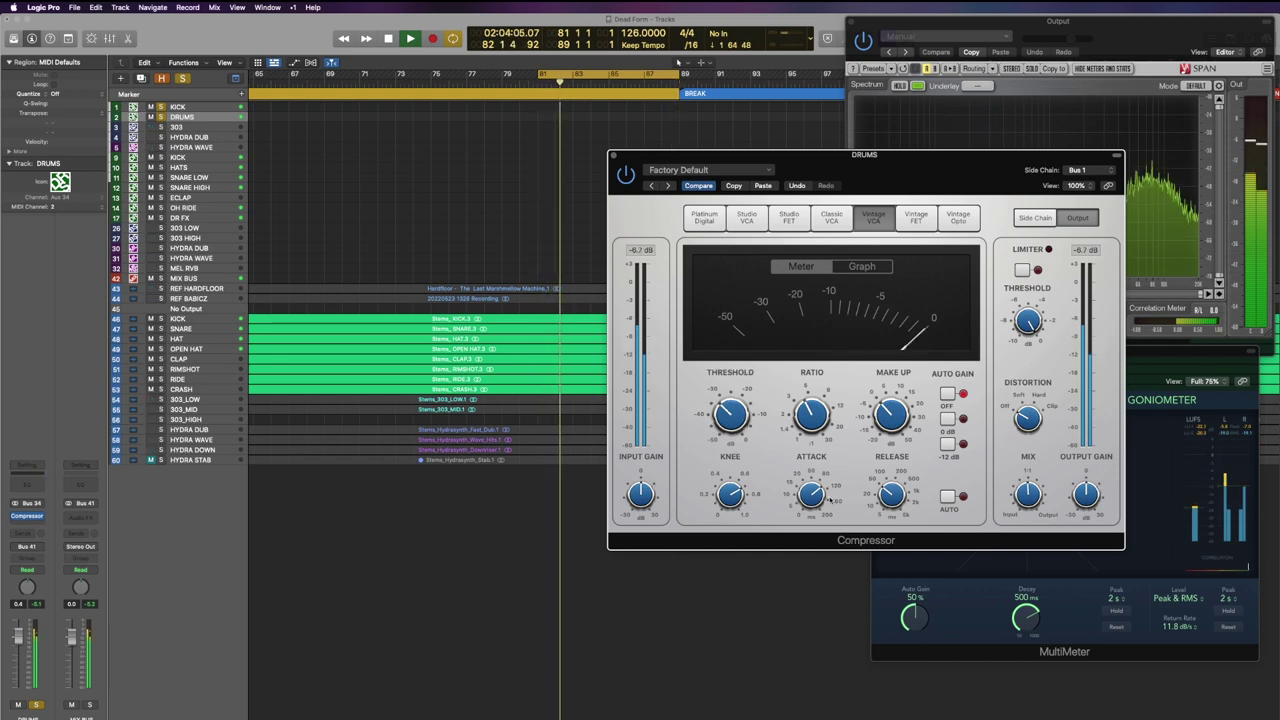
{"action": "left_click_drag", "start_coordinate": [730, 418], "coordinate": [730, 415]}
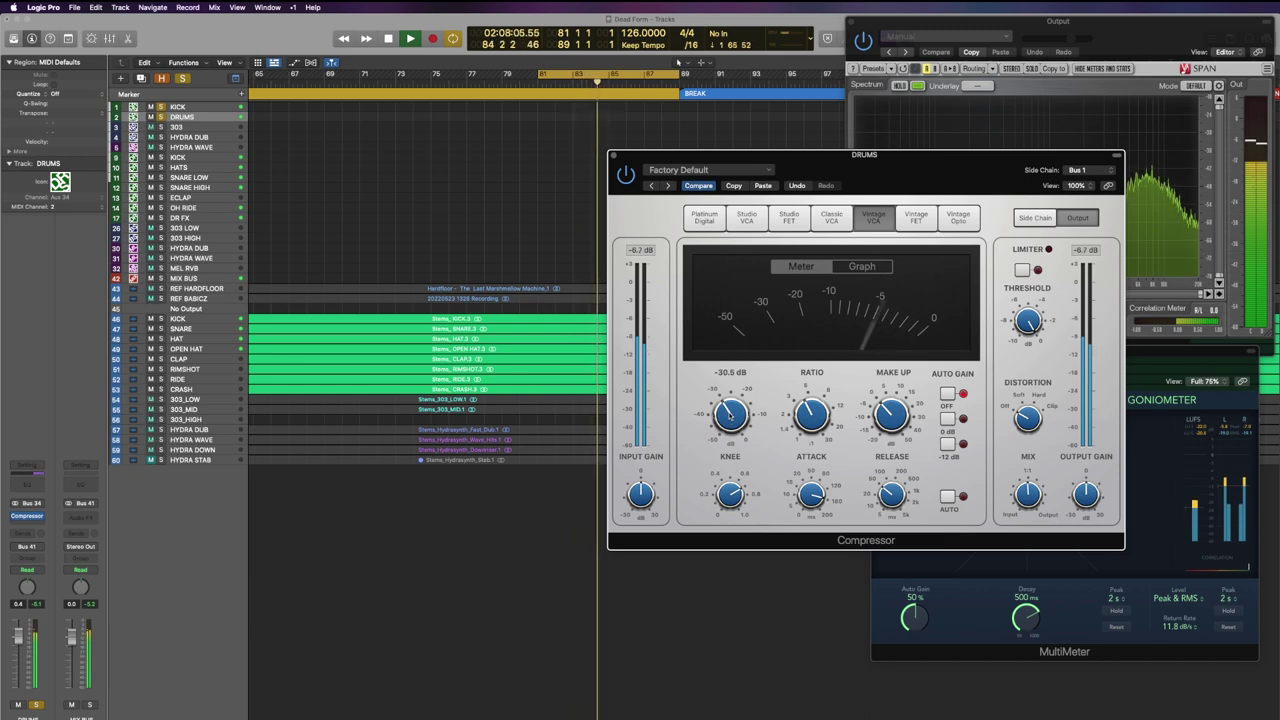
Insert a dual mono VC 76 on DRUMS and set its channel configuration to Mid/Side.
{"action": "left_click", "coordinate": [28, 526]}
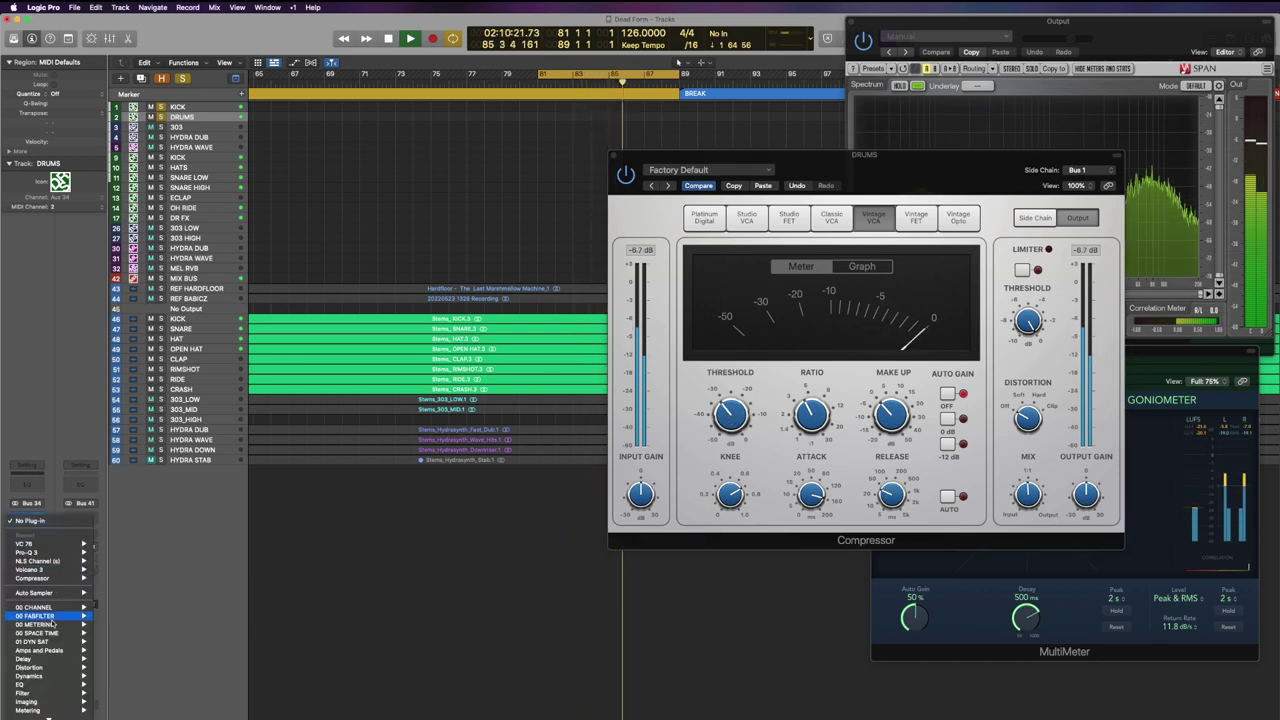
{"action": "mouse_move", "coordinate": [40, 641]}
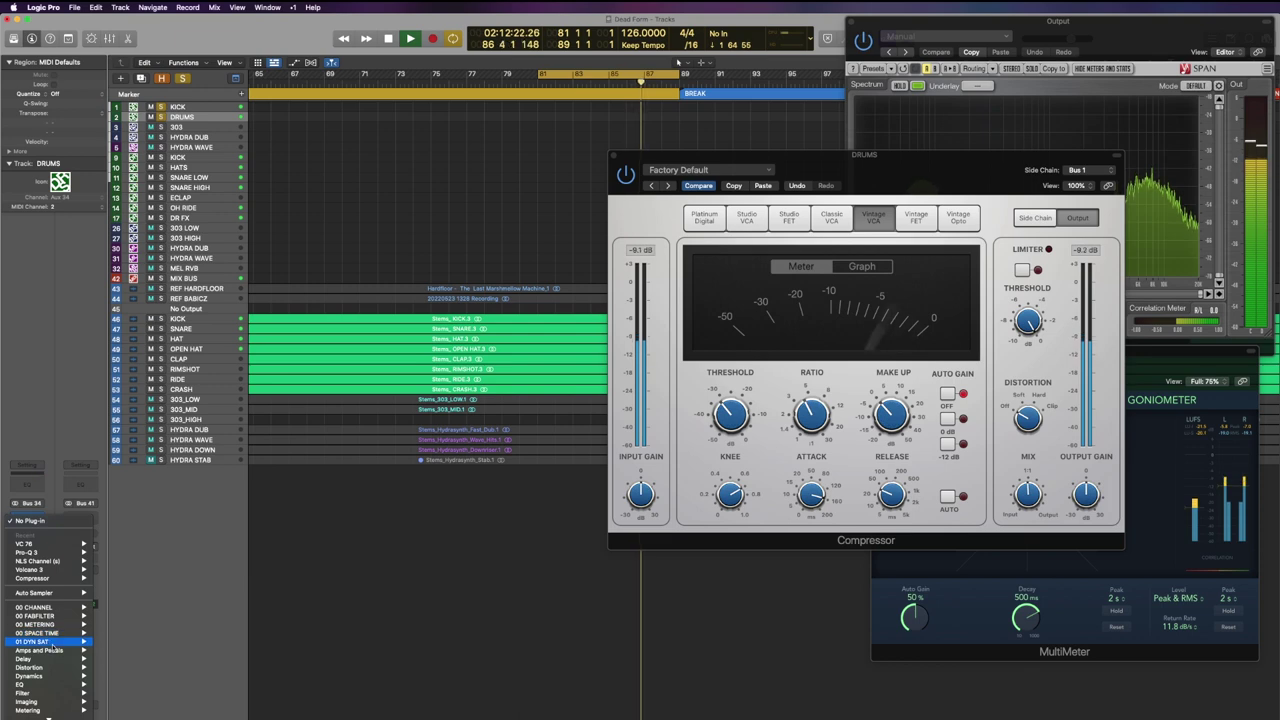
{"action": "mouse_move", "coordinate": [140, 710]}
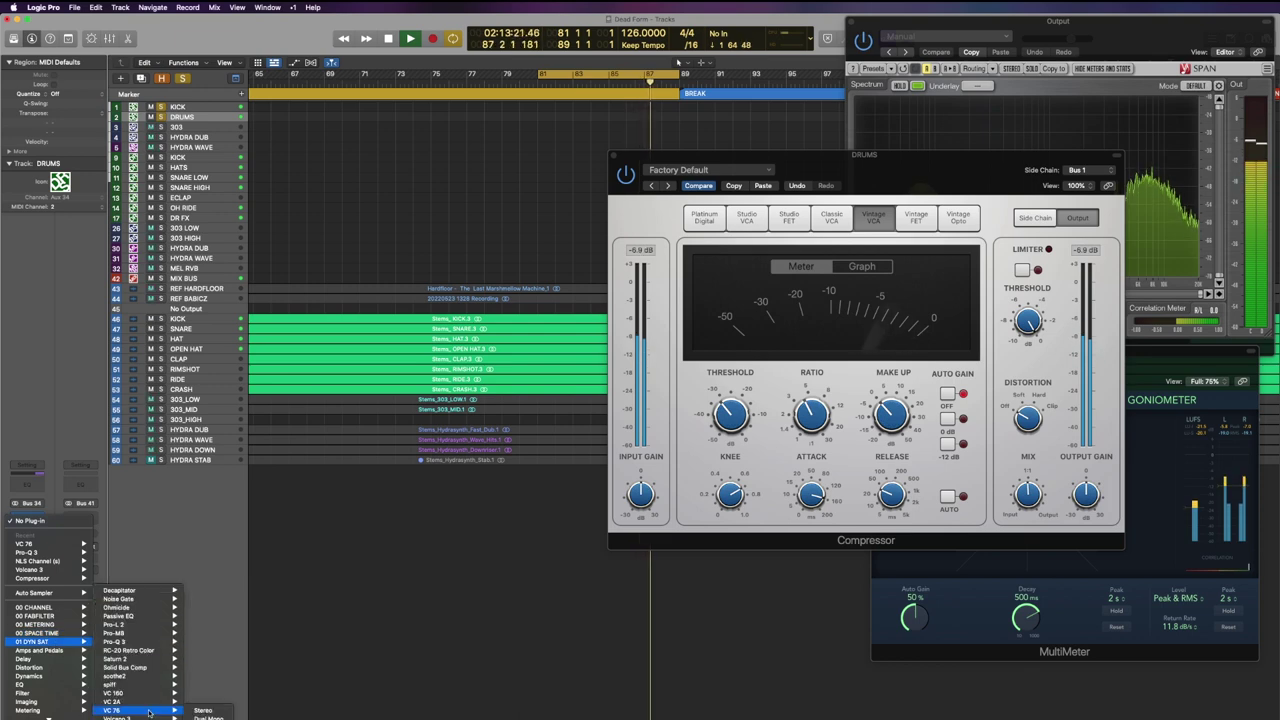
{"action": "left_click", "coordinate": [205, 711]}
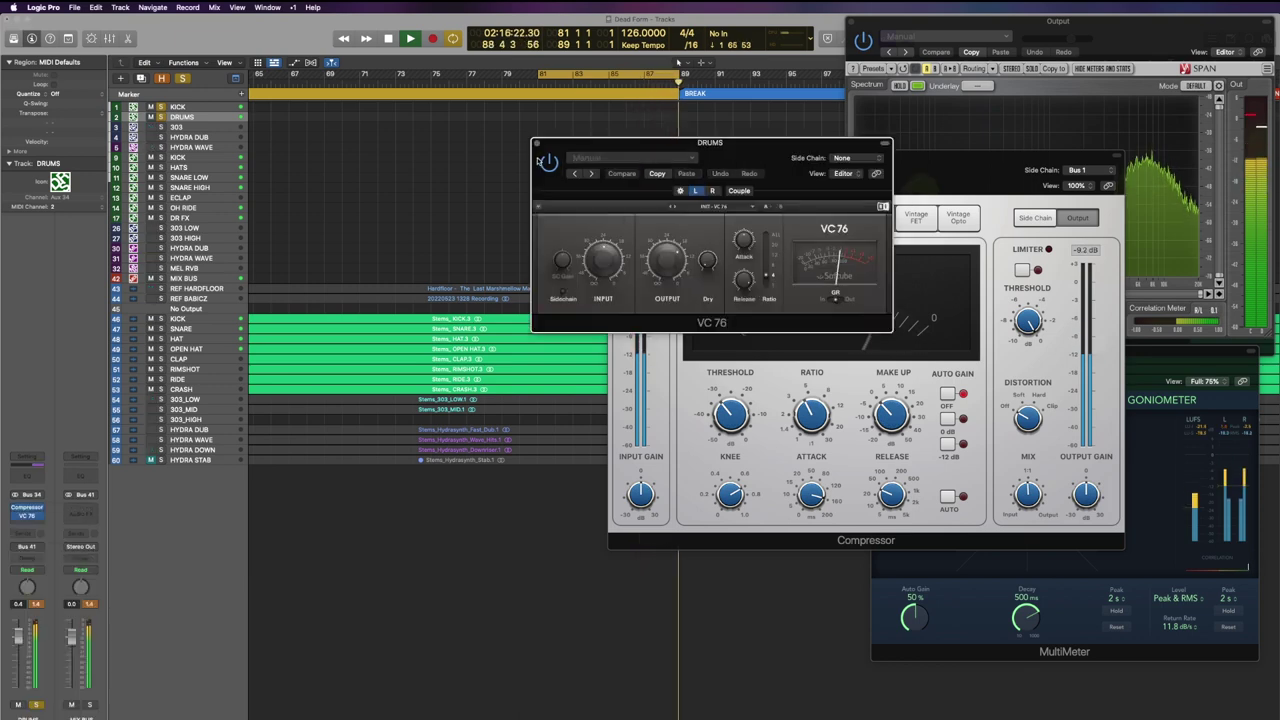
{"action": "left_click", "coordinate": [685, 191]}
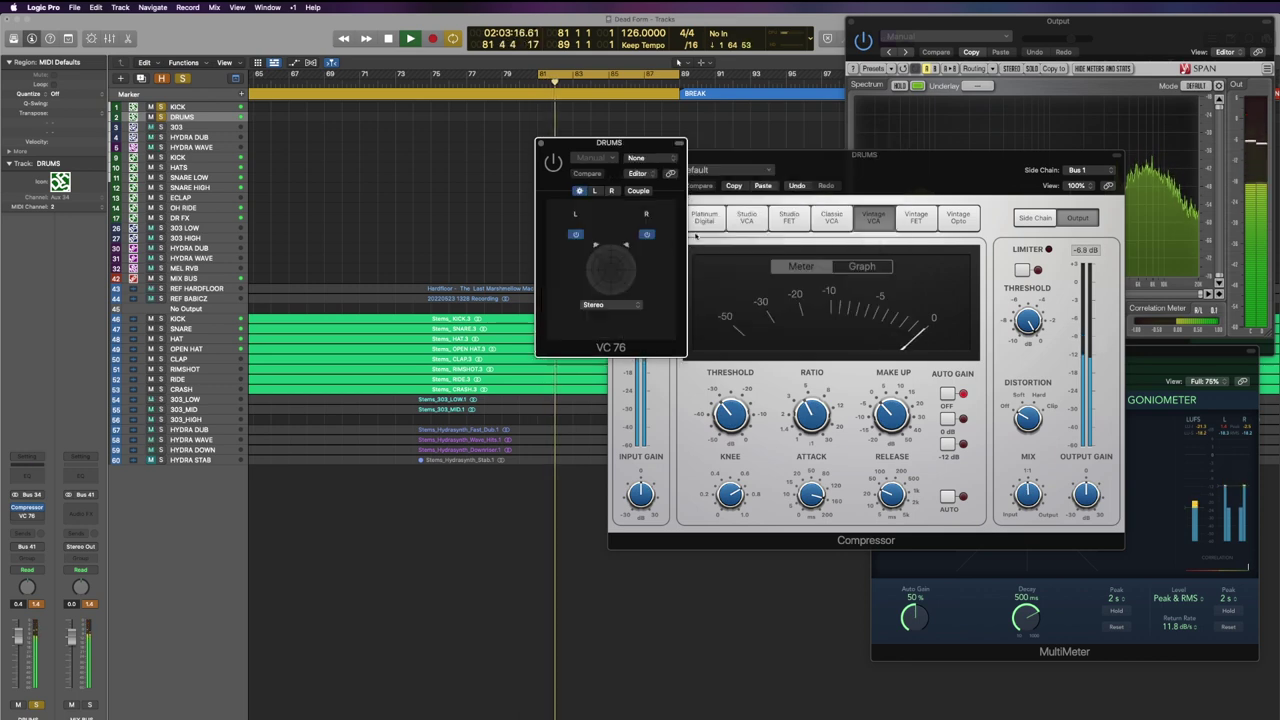
{"action": "left_click", "coordinate": [603, 304]}
{"action": "left_click", "coordinate": [609, 314]}
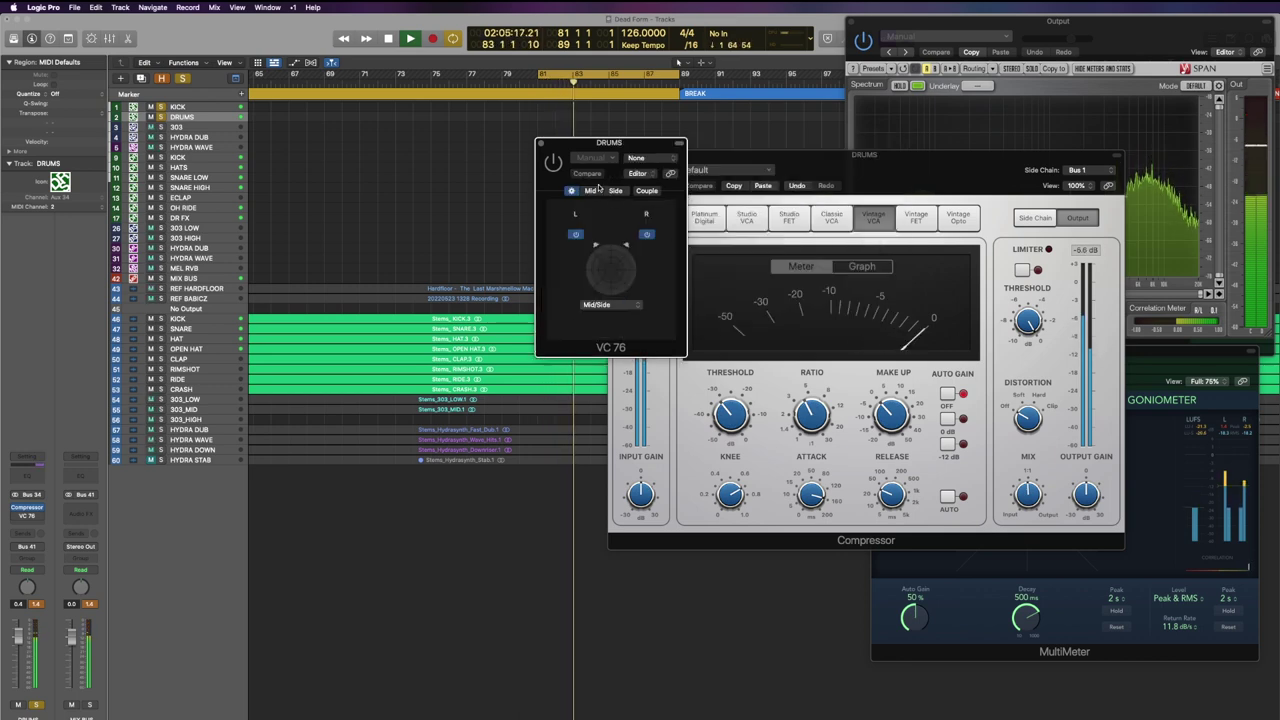
Adjust the VC 76's input and output levels separately for the mid and side channels on DRUMS.
{"action": "left_click", "coordinate": [578, 190]}
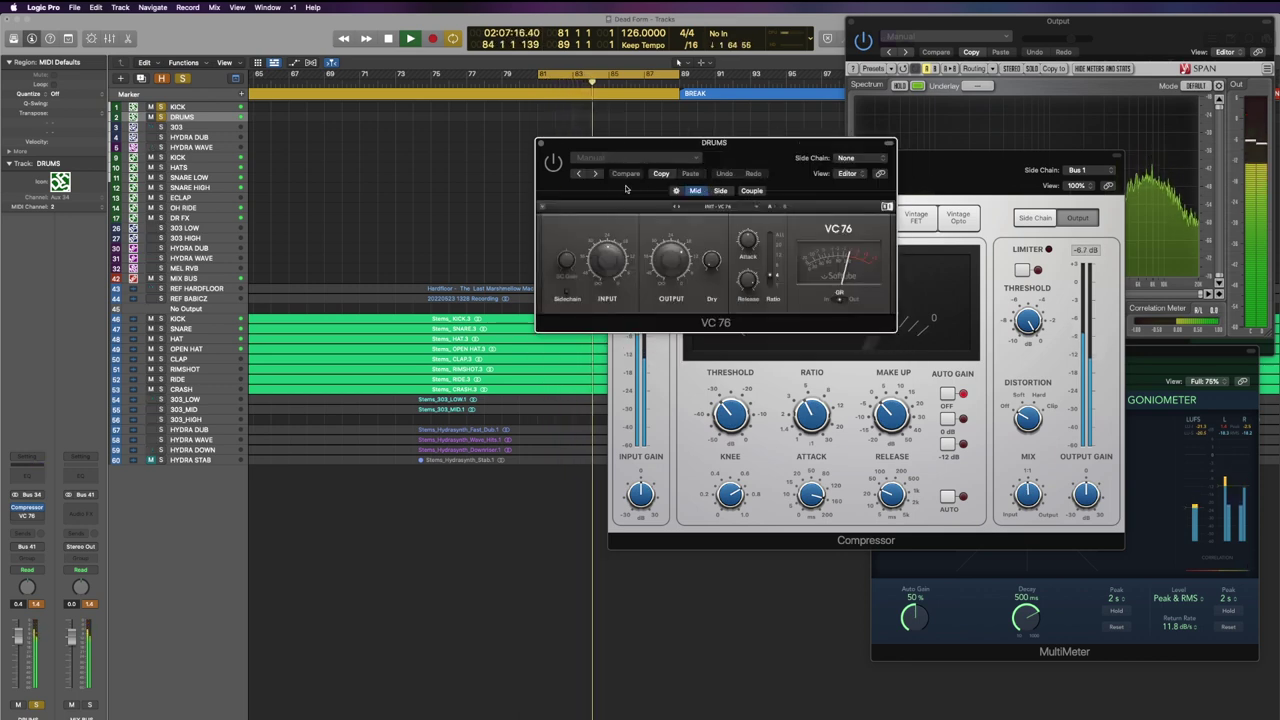
{"action": "mouse_move", "coordinate": [673, 264]}
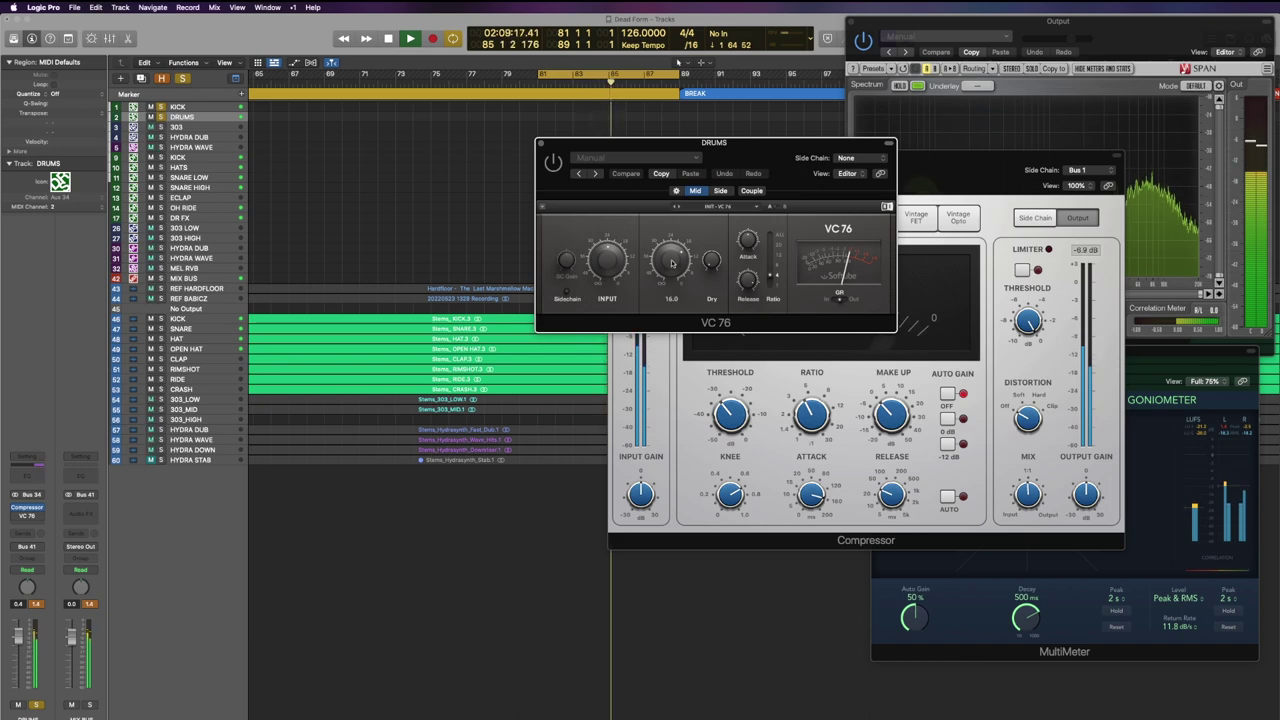
{"action": "left_click_drag", "start_coordinate": [672, 264], "coordinate": [672, 310]}
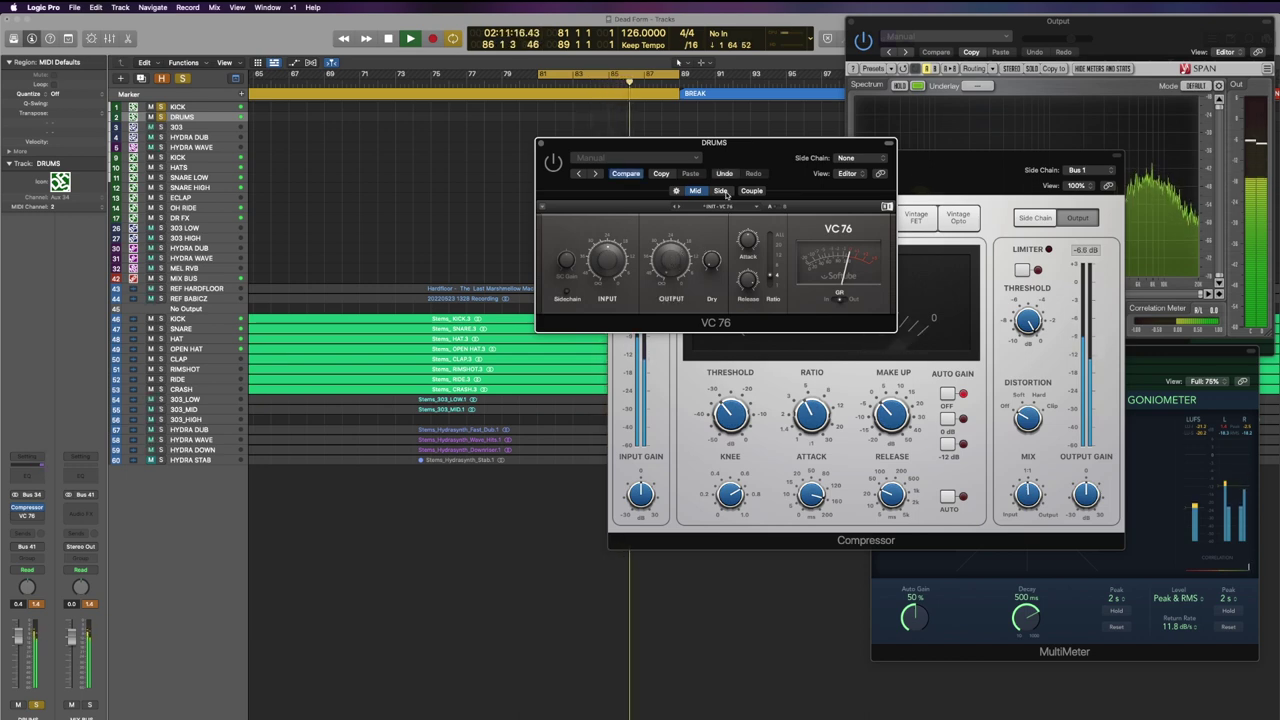
{"action": "left_click", "coordinate": [720, 190]}
{"action": "left_click_drag", "start_coordinate": [664, 258], "coordinate": [608, 256]}
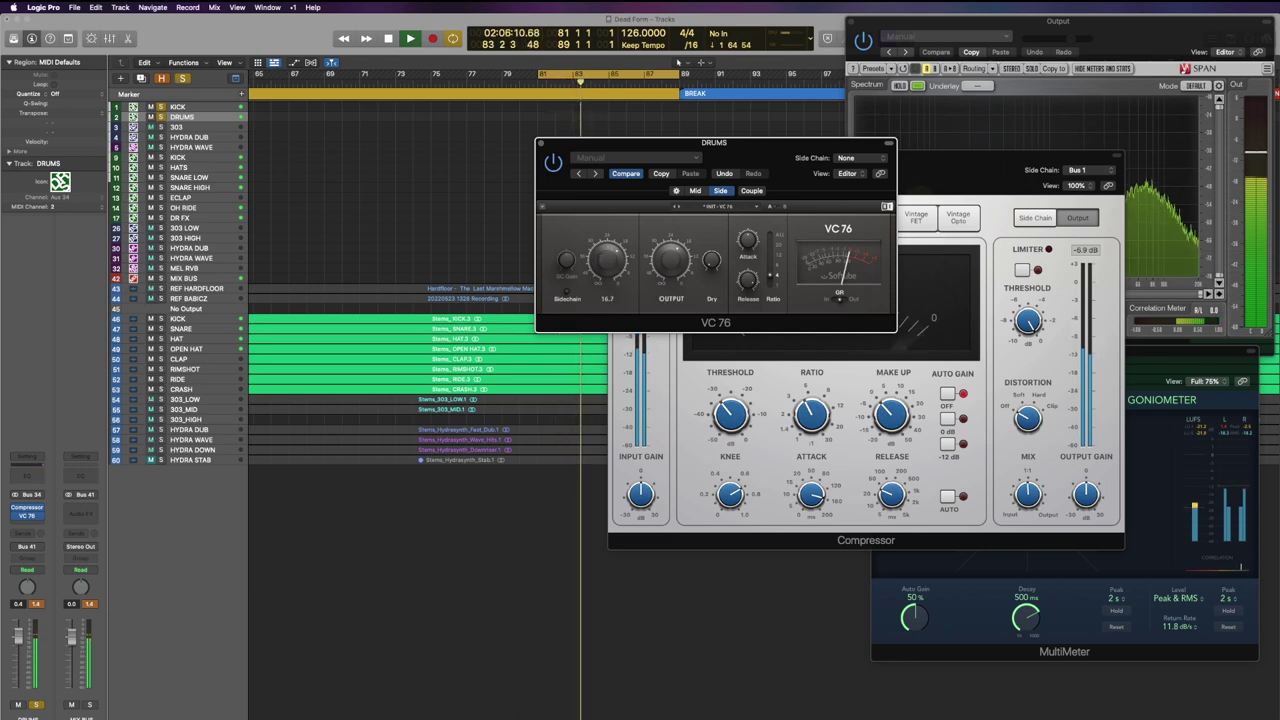
{"action": "left_click", "coordinate": [697, 191]}
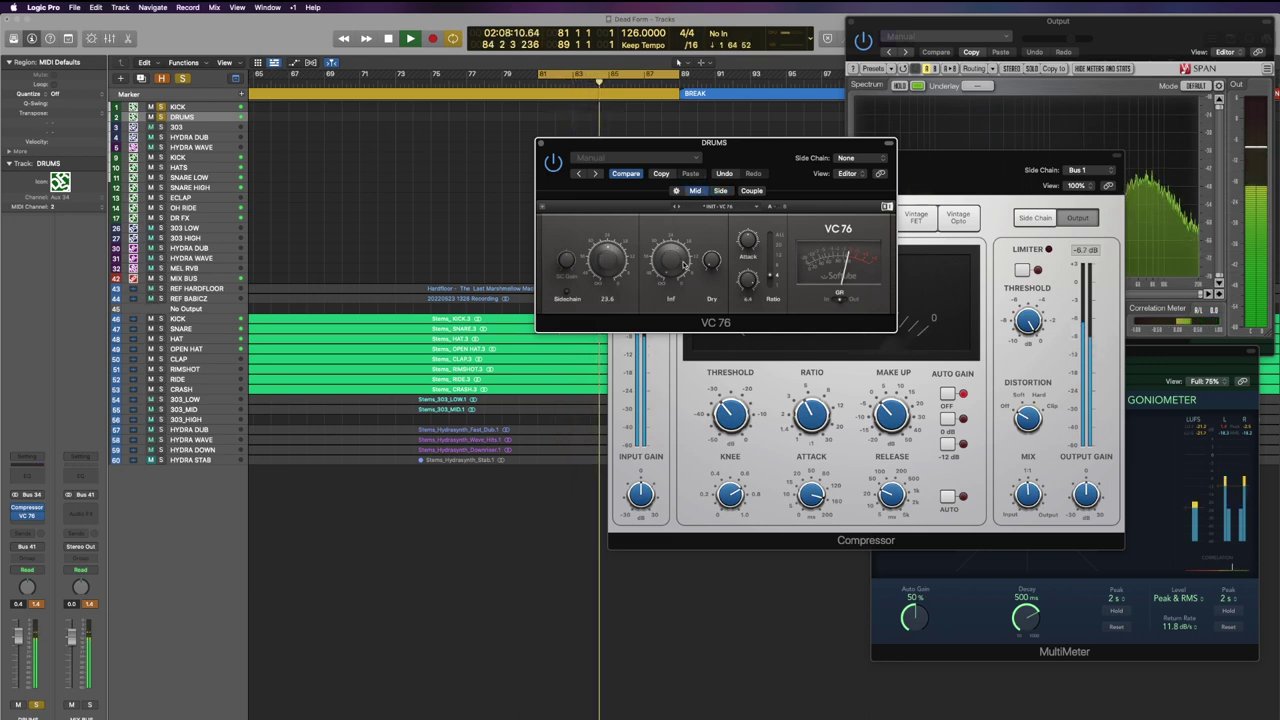
{"action": "left_click_drag", "start_coordinate": [671, 262], "coordinate": [671, 240]}
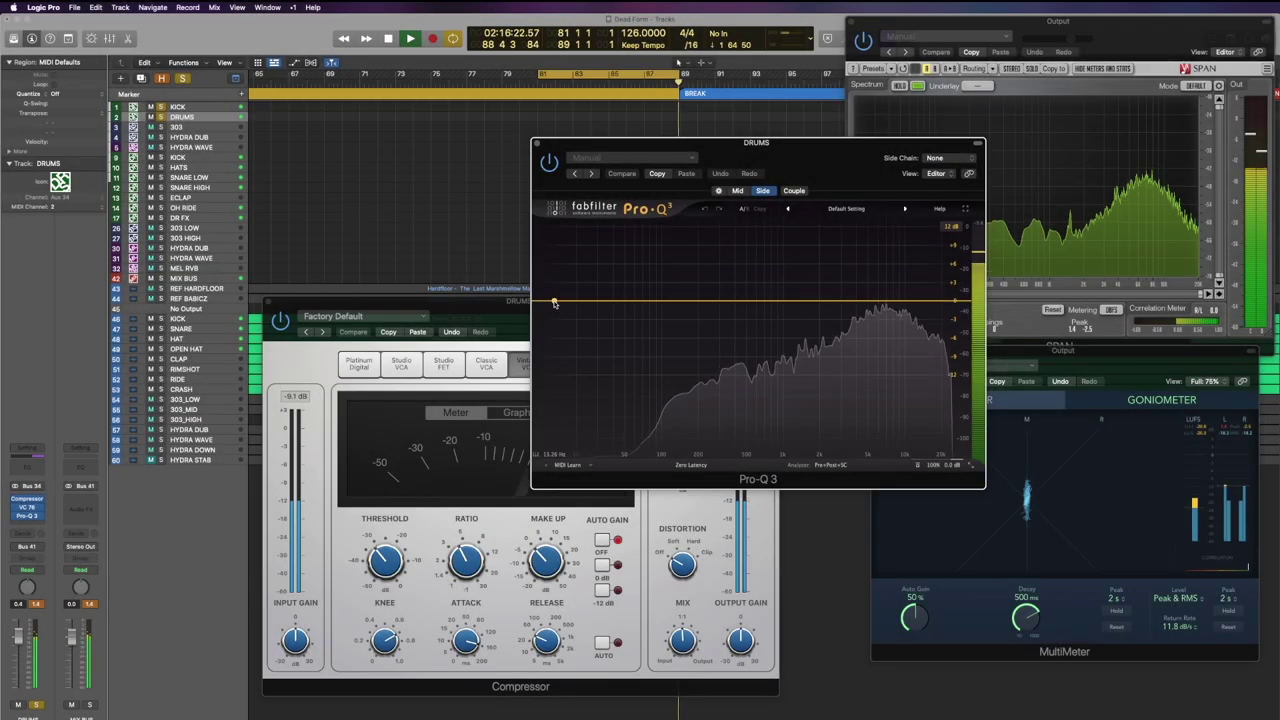
Add a 36 dB/oct low cut at about 316 Hz to the side channel of the Pro-Q 3 on DRUMS.
{"action": "left_click", "coordinate": [555, 302]}
{"action": "left_click_drag", "start_coordinate": [555, 302], "coordinate": [713, 303]}
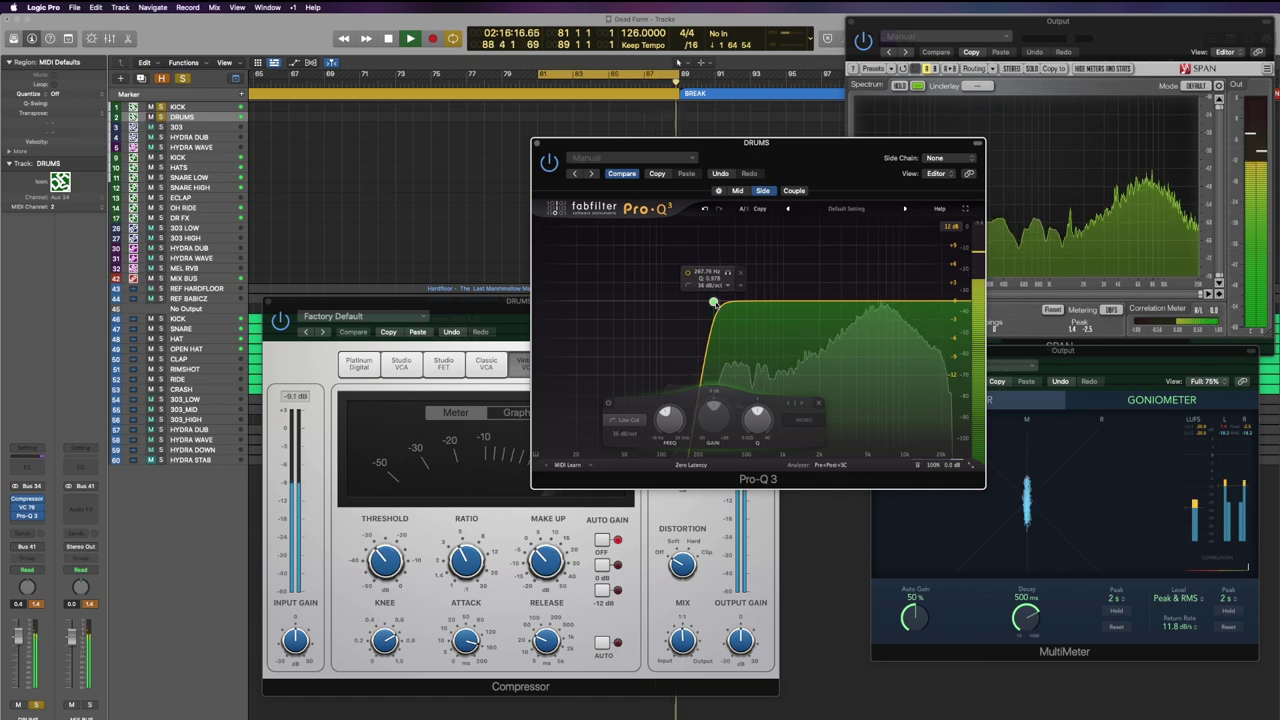
{"action": "left_click_drag", "start_coordinate": [713, 303], "coordinate": [722, 303]}
{"action": "left_click_drag", "start_coordinate": [757, 142], "coordinate": [972, 125]}
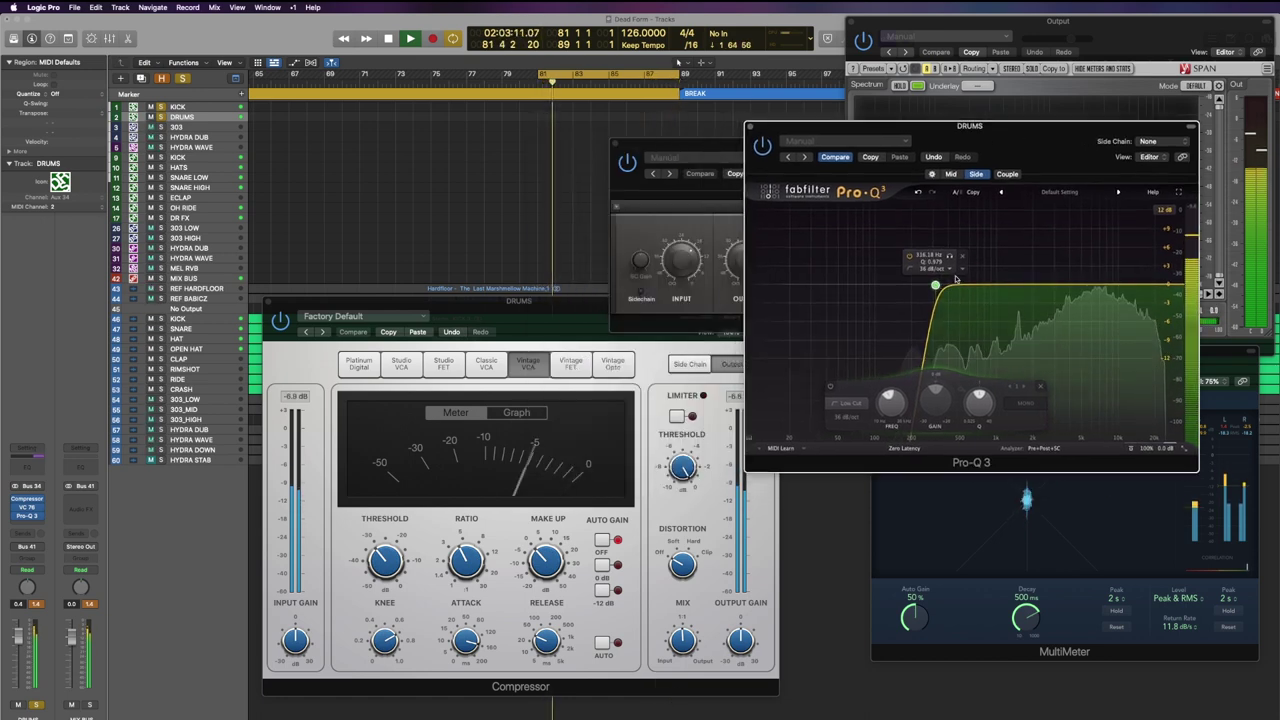
{"action": "left_click", "coordinate": [708, 139]}
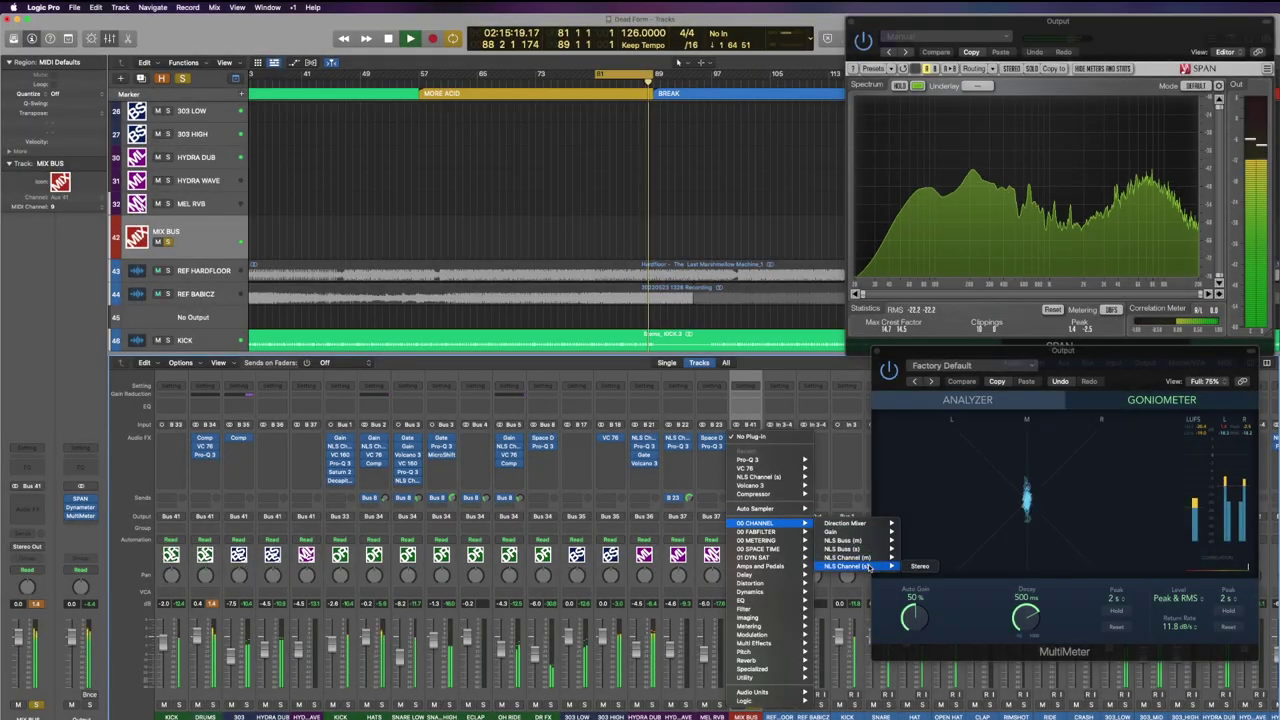
Insert a stereo NLS Buss (s) on MIX BUS, choose the MIKE console and raise its drive.
{"action": "mouse_move", "coordinate": [858, 549]}
{"action": "left_click", "coordinate": [918, 550]}
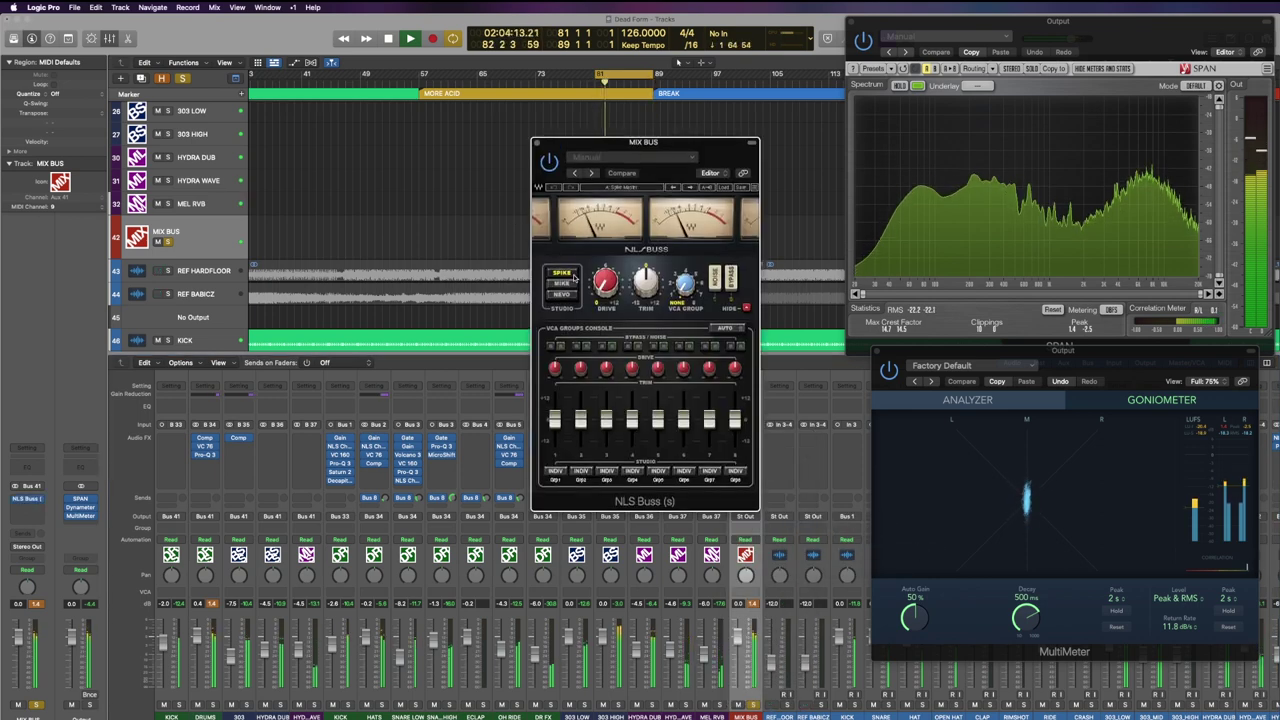
{"action": "left_click", "coordinate": [562, 283]}
{"action": "left_click", "coordinate": [600, 286]}
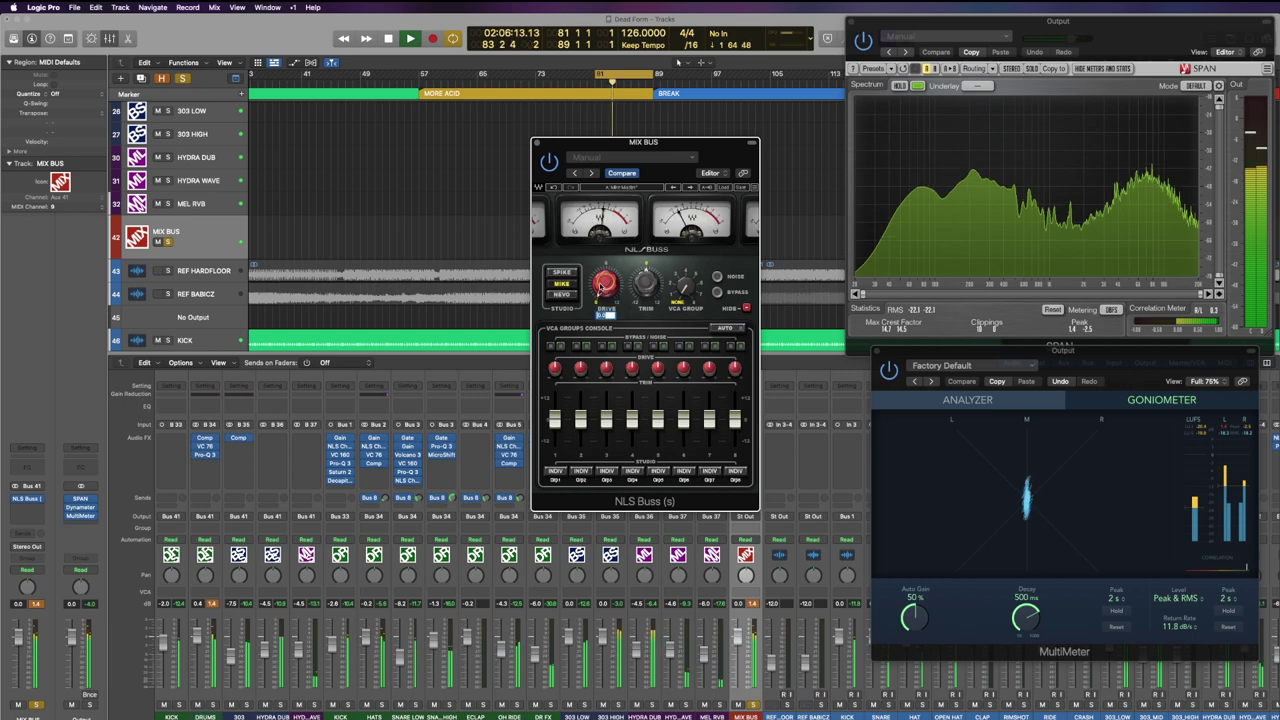
{"action": "left_click_drag", "start_coordinate": [600, 286], "coordinate": [600, 256]}
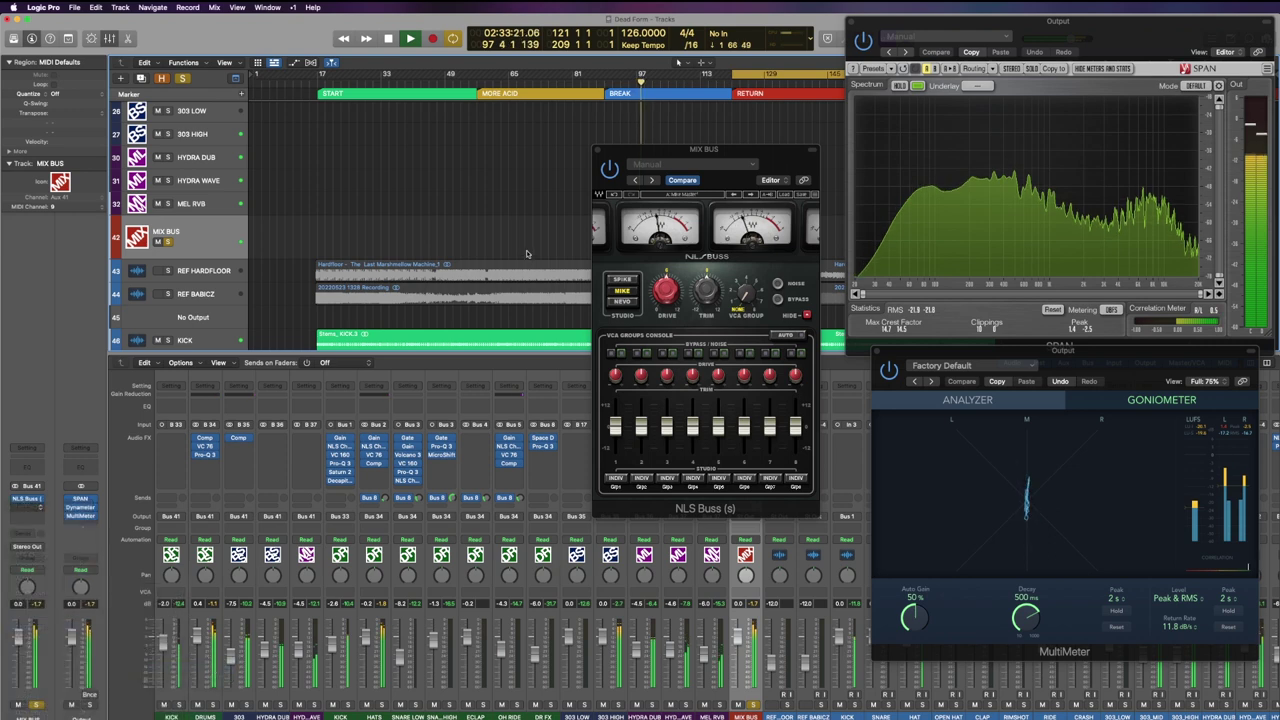
Insert Solid Bus Comp on MIX BUS and adjust its threshold.
{"action": "left_click", "coordinate": [26, 507]}
{"action": "left_click_drag", "start_coordinate": [611, 165], "coordinate": [524, 187]}
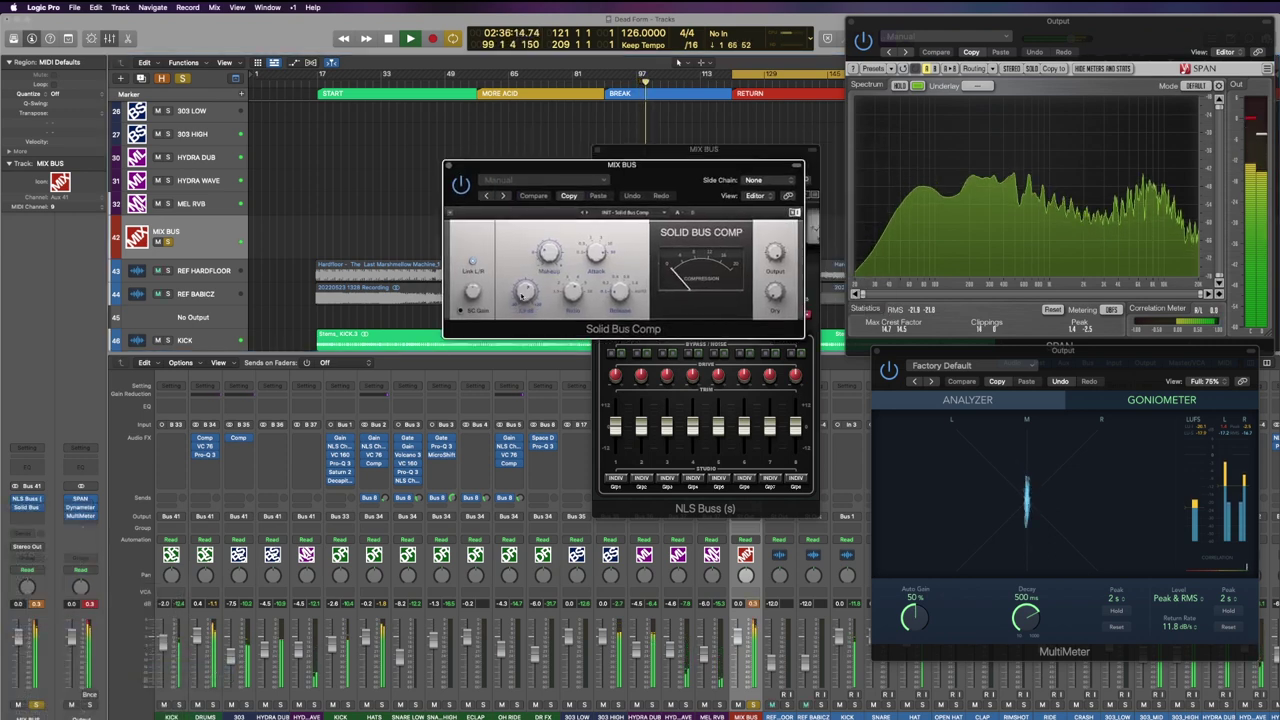
{"action": "left_click_drag", "start_coordinate": [521, 296], "coordinate": [521, 291]}
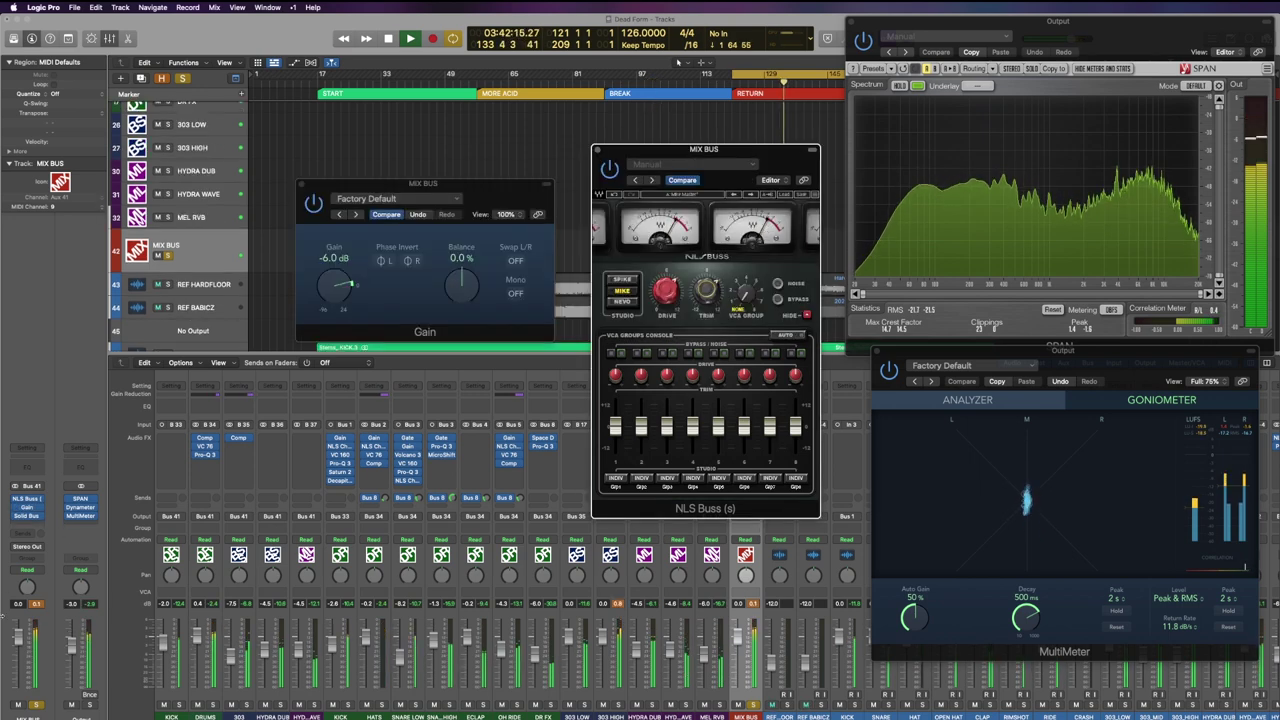
{"action": "left_click", "coordinate": [27, 516]}
{"action": "left_click_drag", "start_coordinate": [618, 272], "coordinate": [618, 262]}
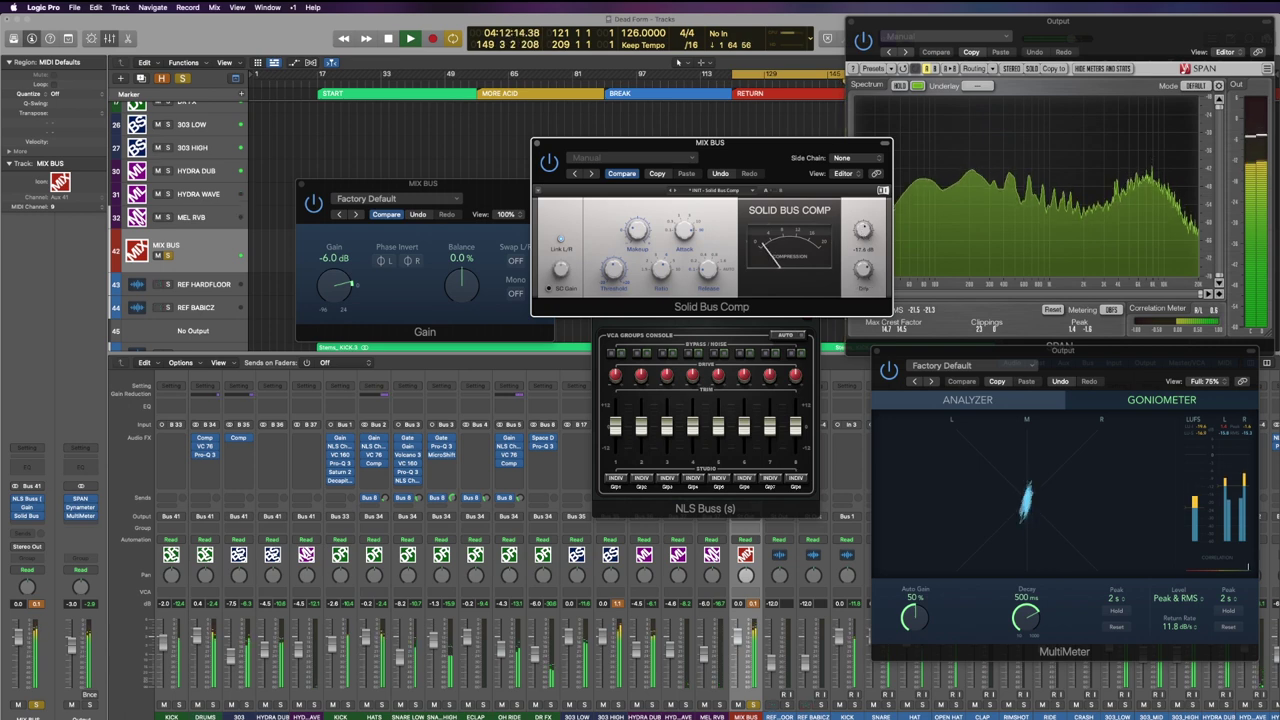
Insert a stereo Passive EQ after Solid Bus Comp on MIX BUS and raise its high-mid boost.
{"action": "left_click", "coordinate": [26, 522]}
{"action": "mouse_move", "coordinate": [138, 617]}
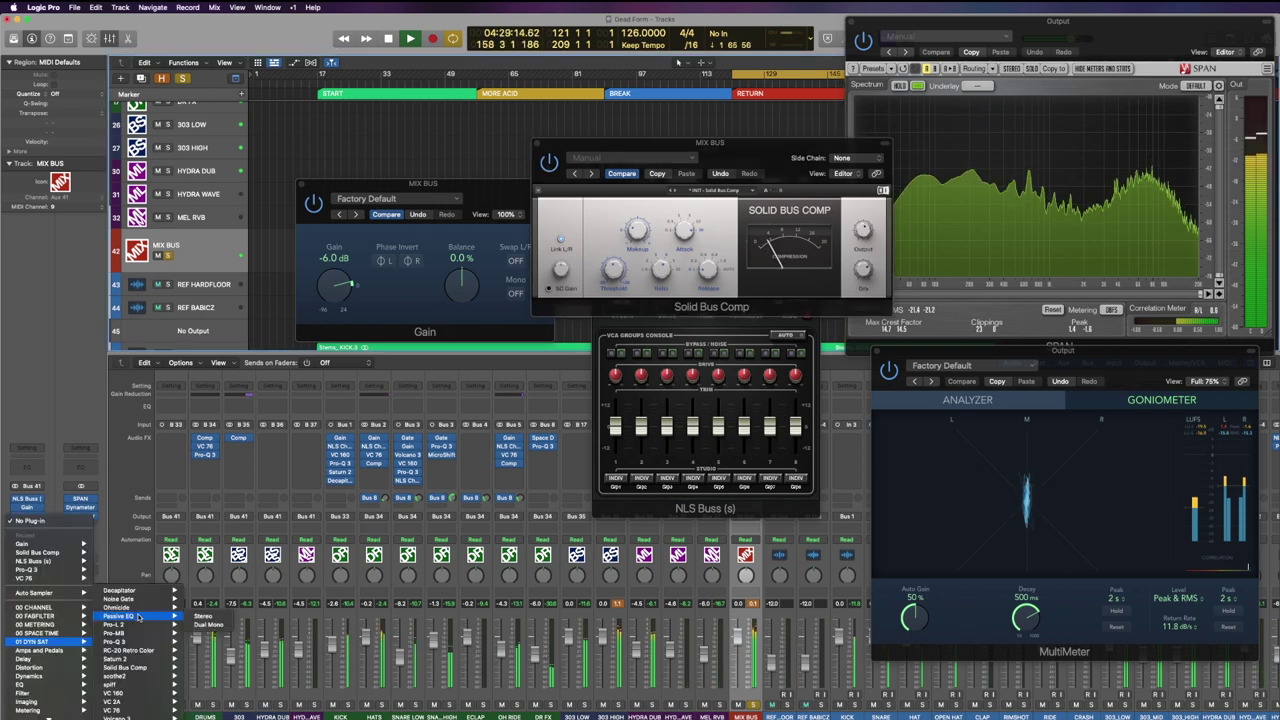
{"action": "left_click", "coordinate": [205, 616]}
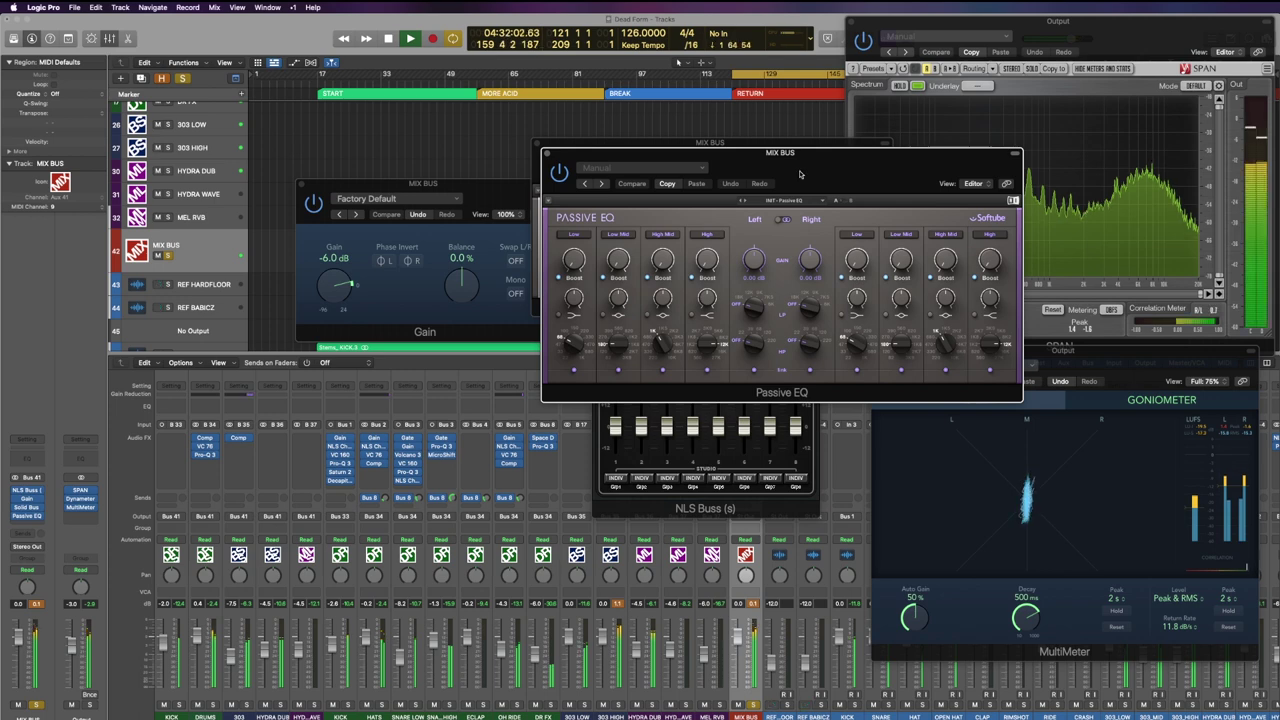
{"action": "left_click_drag", "start_coordinate": [800, 174], "coordinate": [970, 238]}
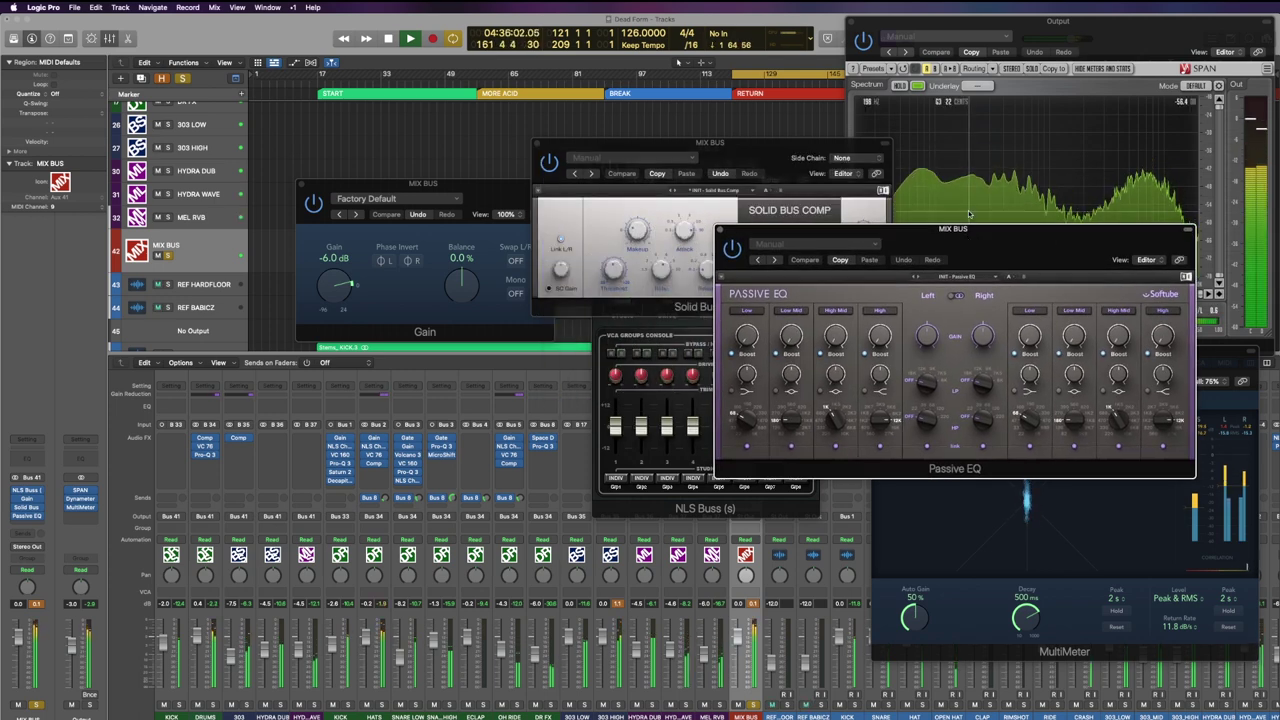
{"action": "key", "text": "v"}
{"action": "key", "text": "v"}
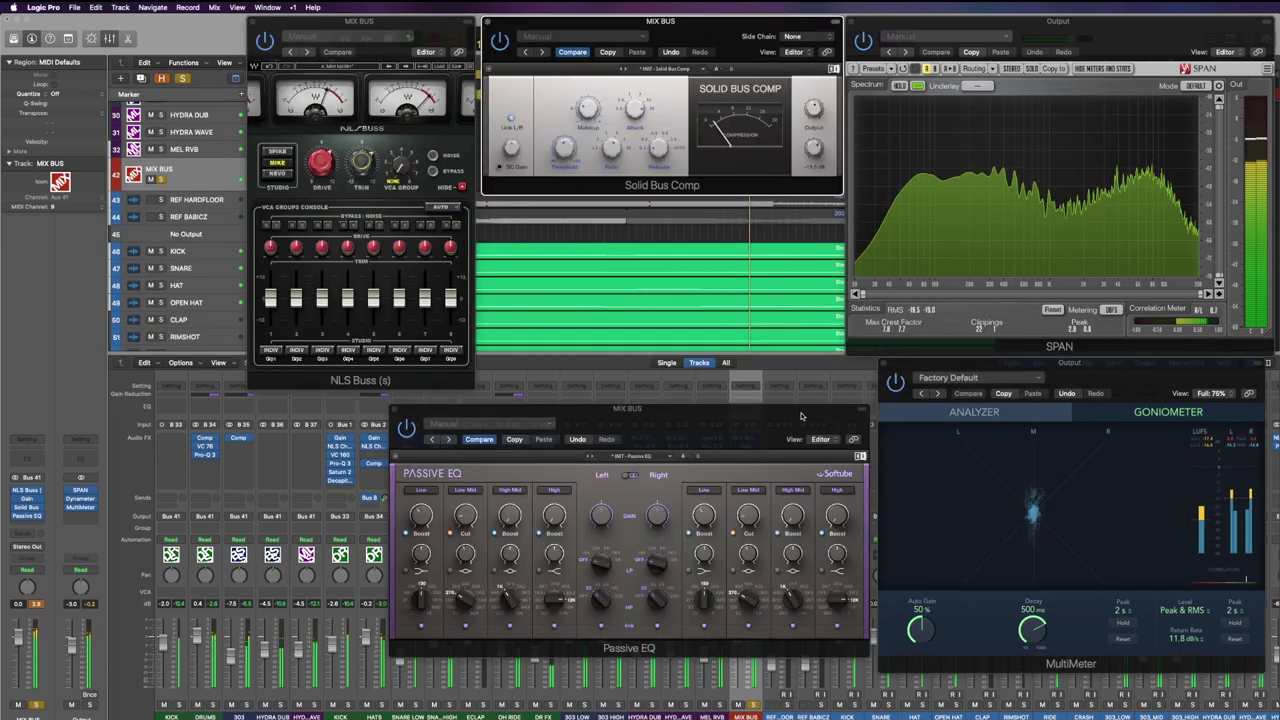
{"action": "left_click", "coordinate": [800, 416]}
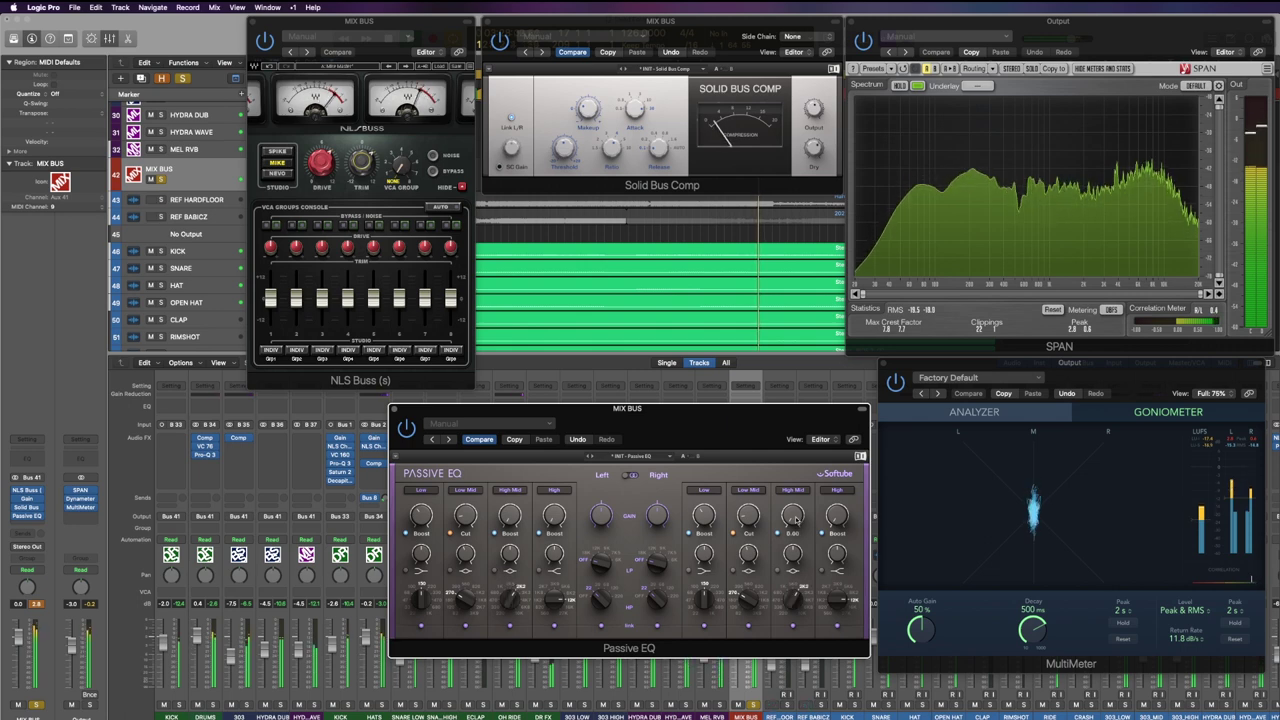
{"action": "left_click_drag", "start_coordinate": [793, 516], "coordinate": [792, 485]}
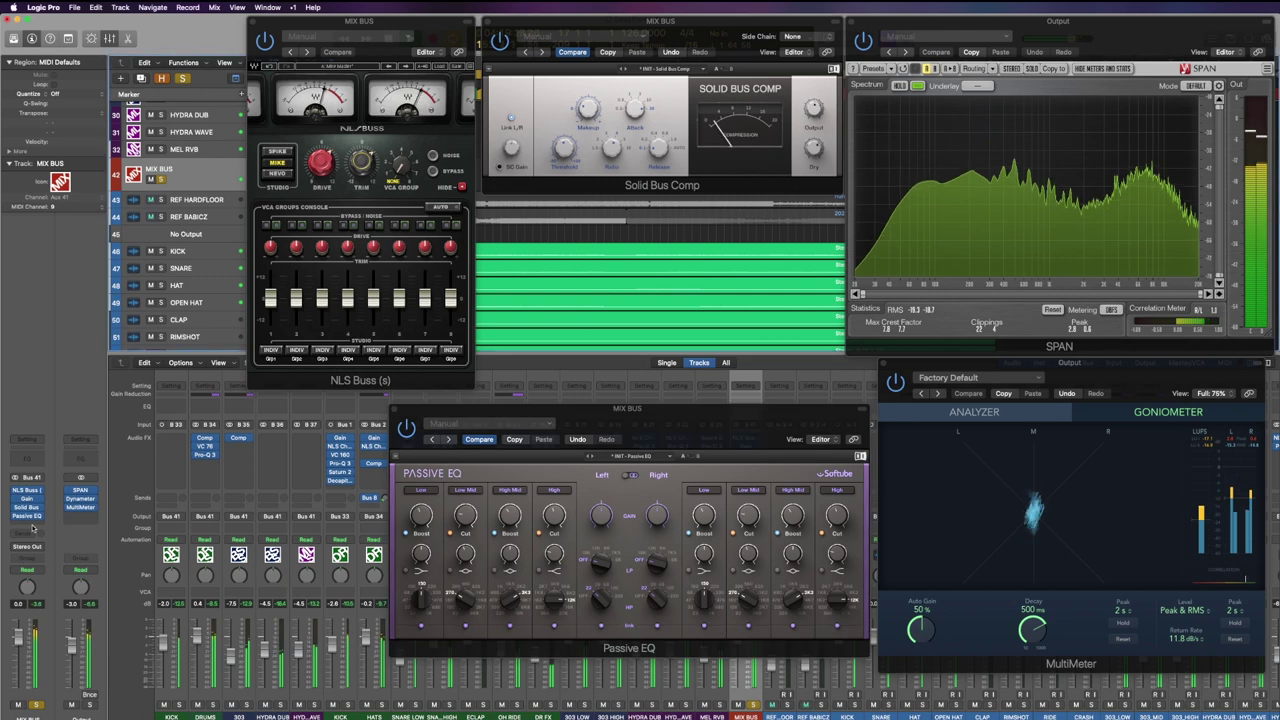
Insert a stereo FabFilter Pro-L 2 limiter at the end of the MIX BUS chain and move its window clear of the other plug-ins.
{"action": "left_click", "coordinate": [35, 524]}
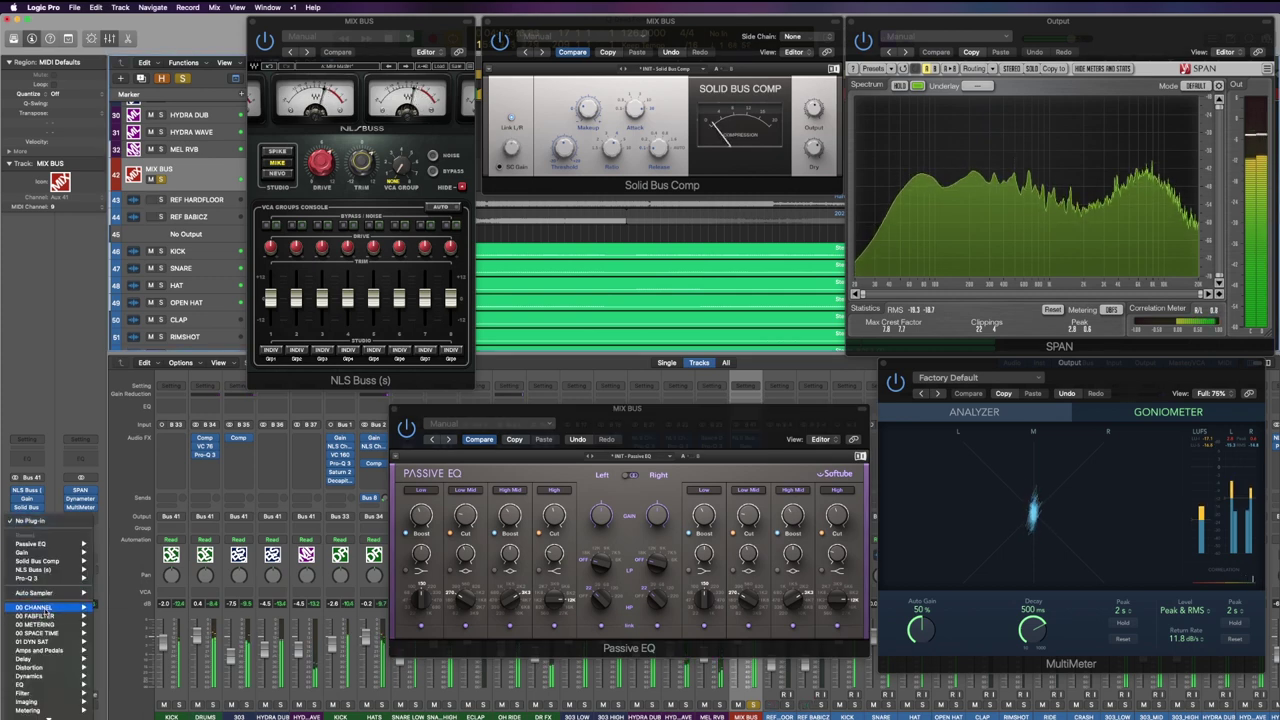
{"action": "mouse_move", "coordinate": [47, 610]}
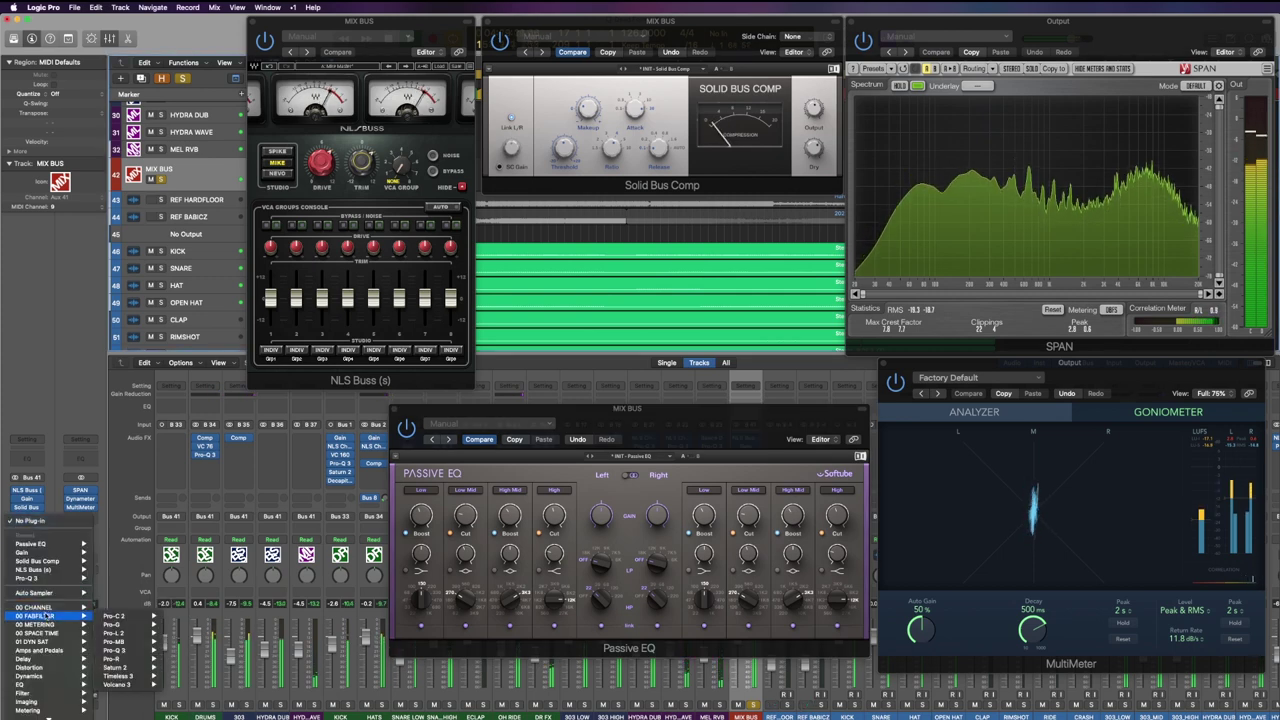
{"action": "mouse_move", "coordinate": [123, 651]}
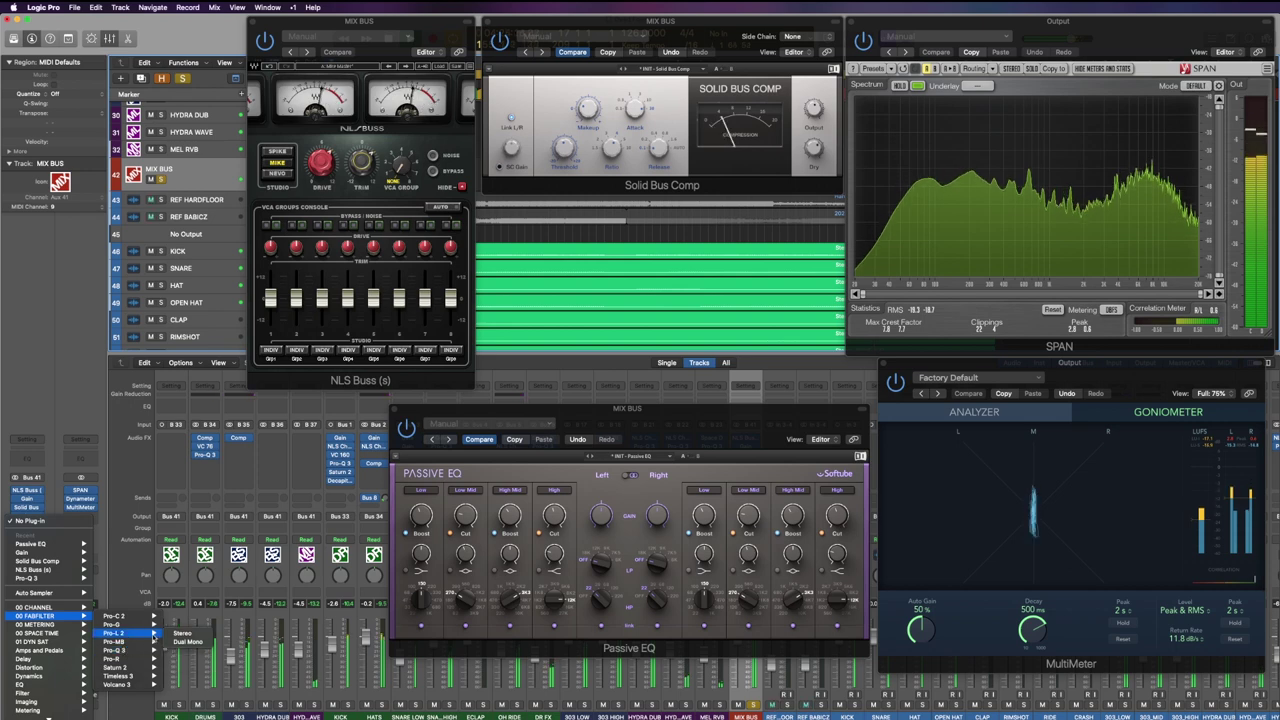
{"action": "left_click", "coordinate": [178, 634]}
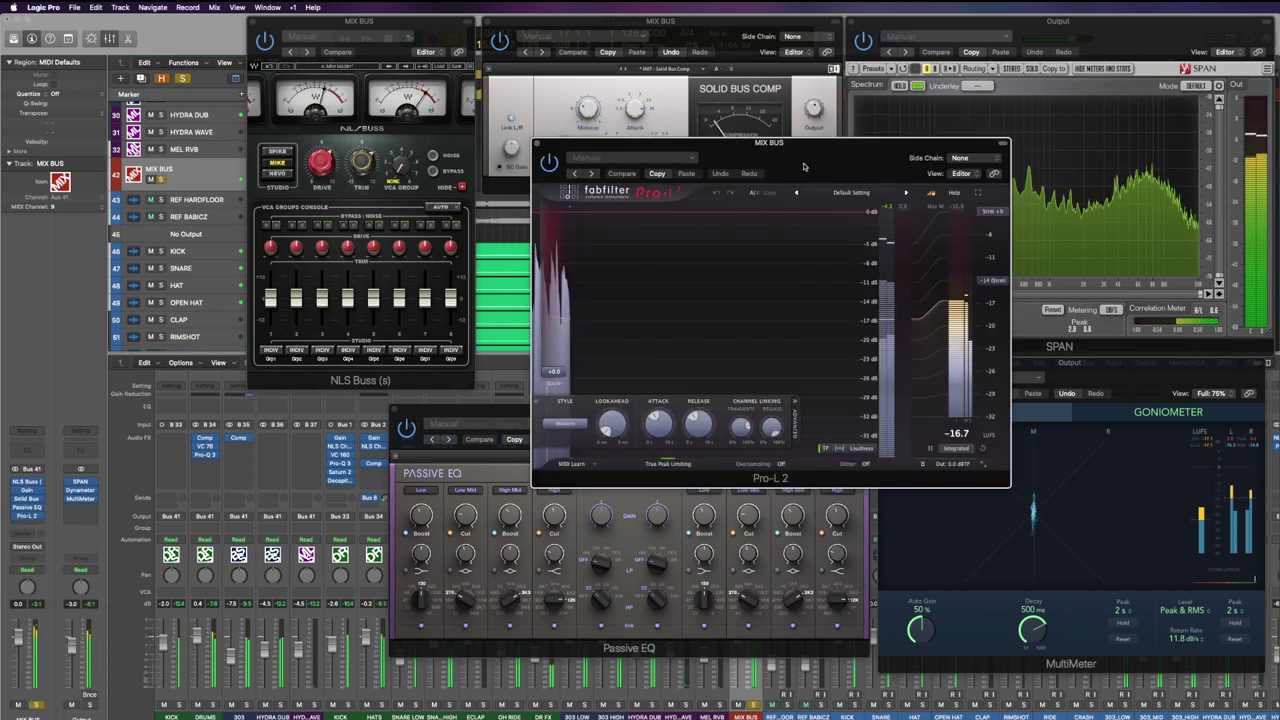
{"action": "left_click_drag", "start_coordinate": [805, 155], "coordinate": [665, 364]}
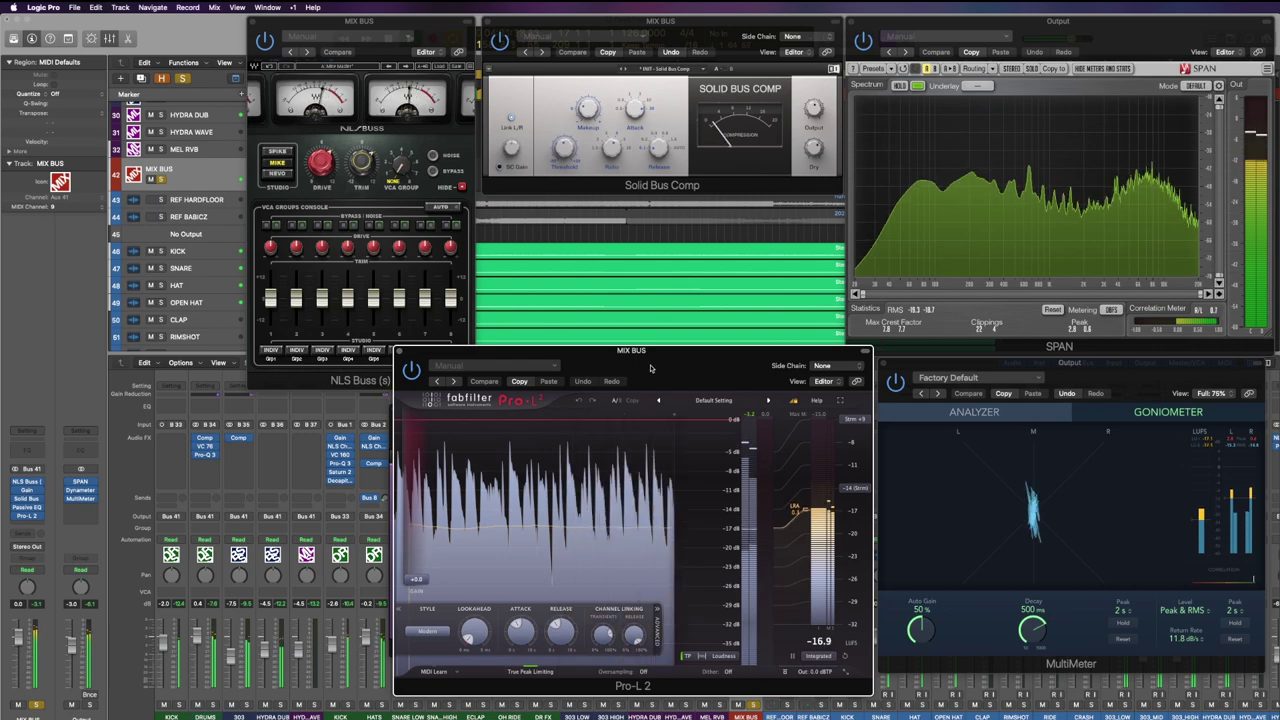
{"action": "left_click_drag", "start_coordinate": [665, 364], "coordinate": [1043, 389]}
Hide the plug-in windows, solo REF BABICZ and play it from the start of the MORE ACID section.
{"action": "key", "text": "v"}
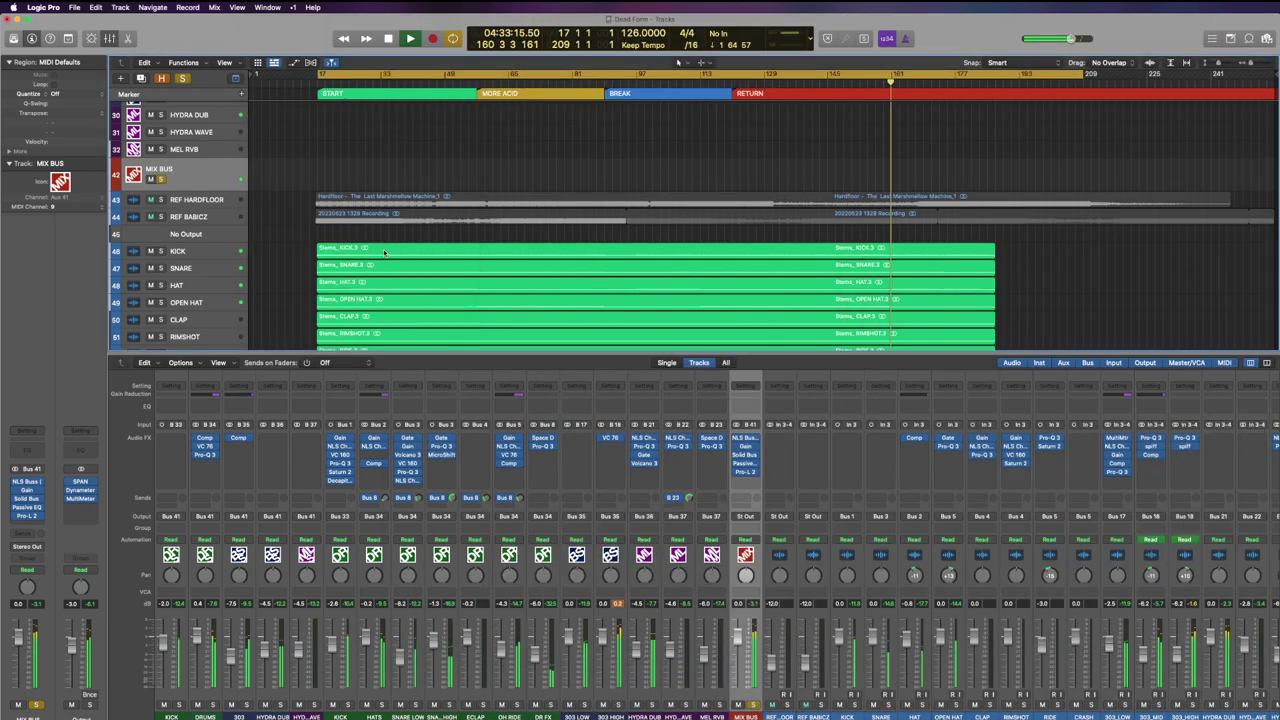
{"action": "left_click", "coordinate": [160, 207]}
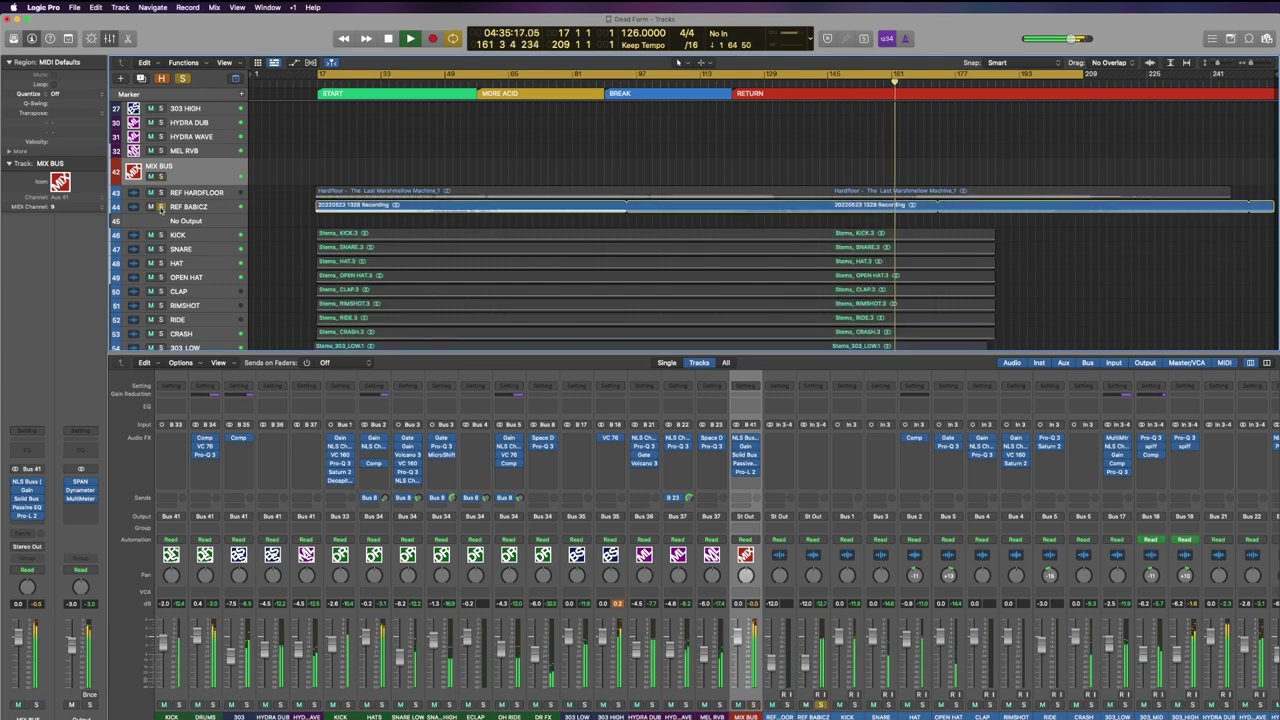
{"action": "left_click", "coordinate": [476, 83]}
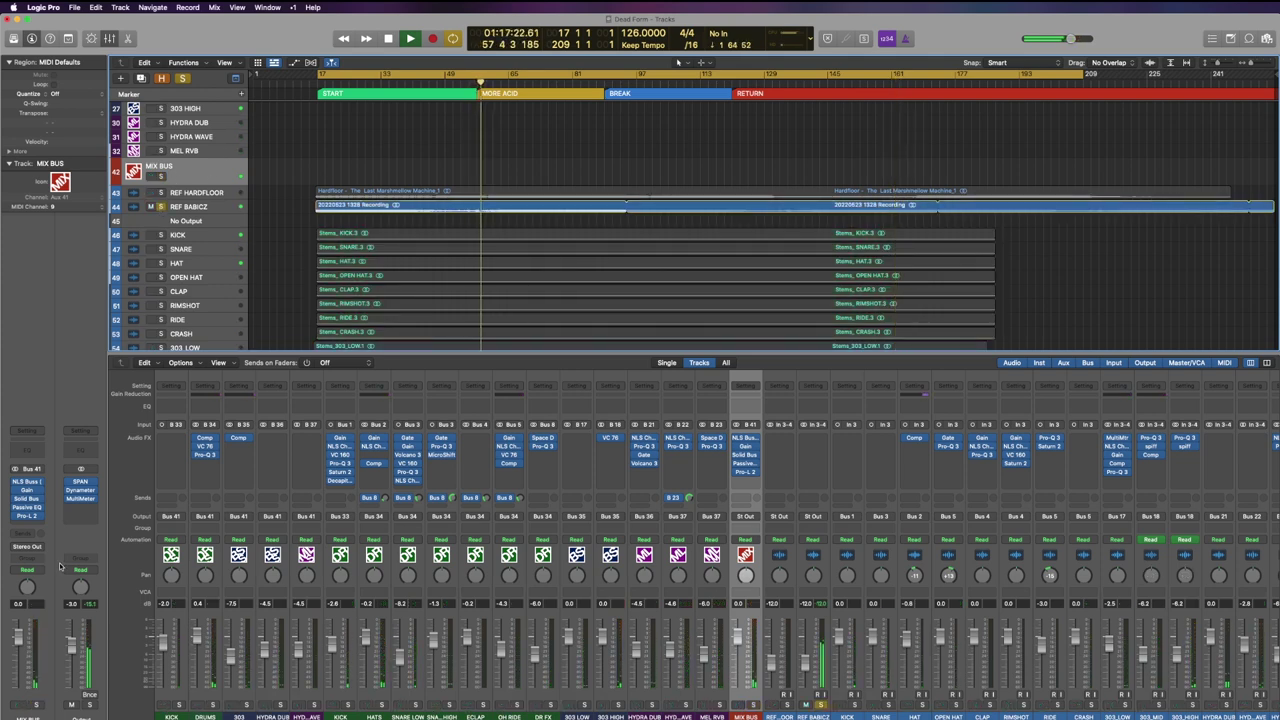
Raise the REF BABICZ track's volume to 0.0 dB, and switch the solo to MIX BUS for a level comparison.
{"action": "scroll", "coordinate": [462, 295], "scroll_direction": "up", "scroll_amount": 3}
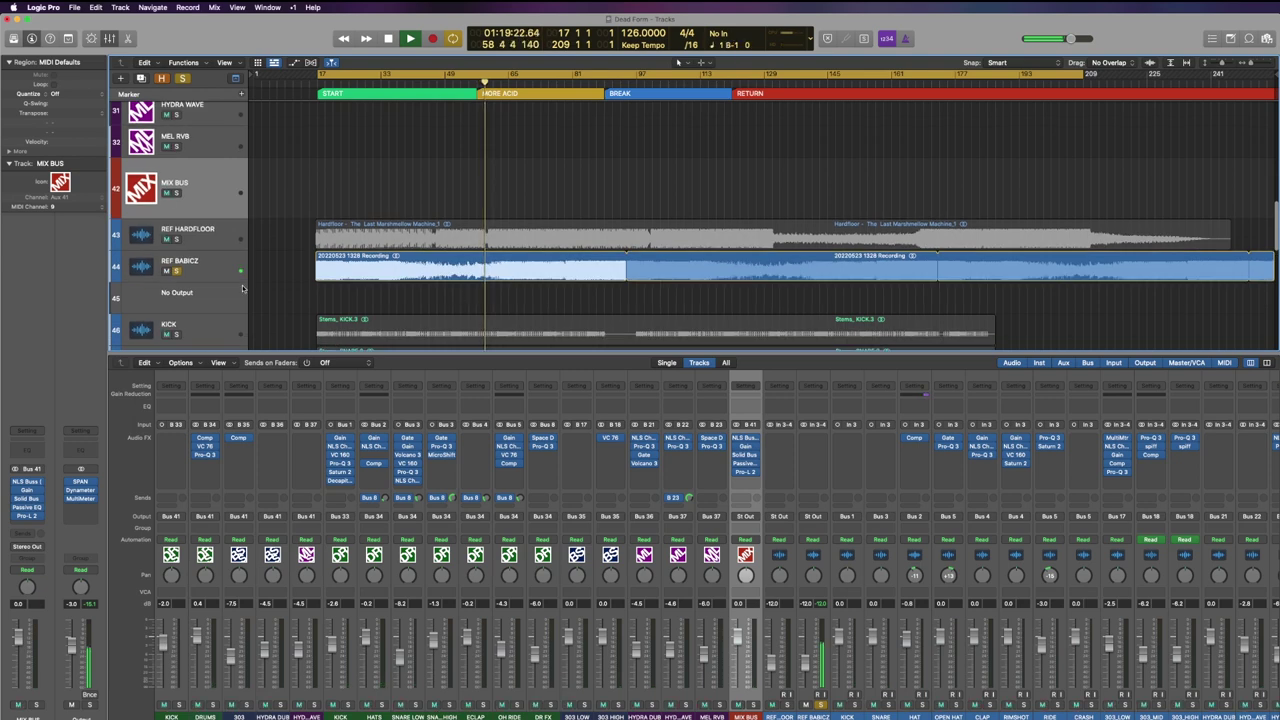
{"action": "left_click", "coordinate": [208, 271]}
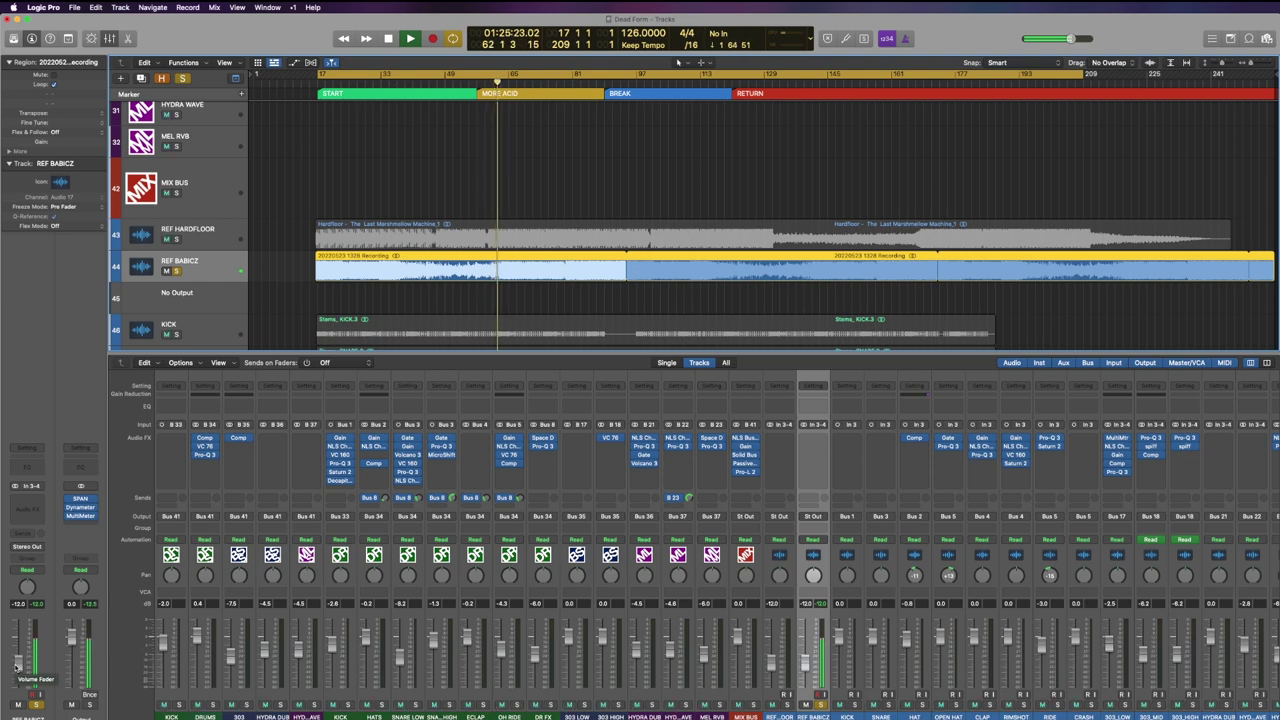
{"action": "left_click_drag", "start_coordinate": [16, 666], "coordinate": [18, 645]}
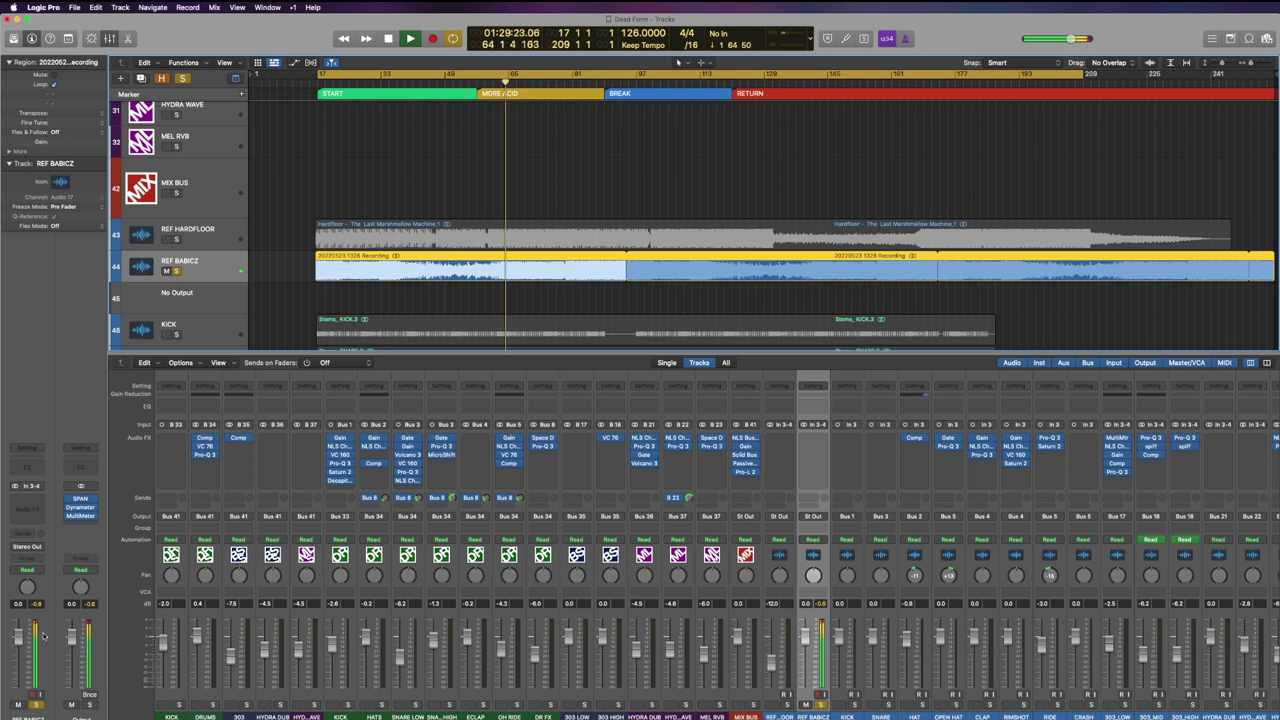
{"action": "left_click", "coordinate": [176, 193], "text": "alt"}
{"action": "left_click", "coordinate": [210, 198]}
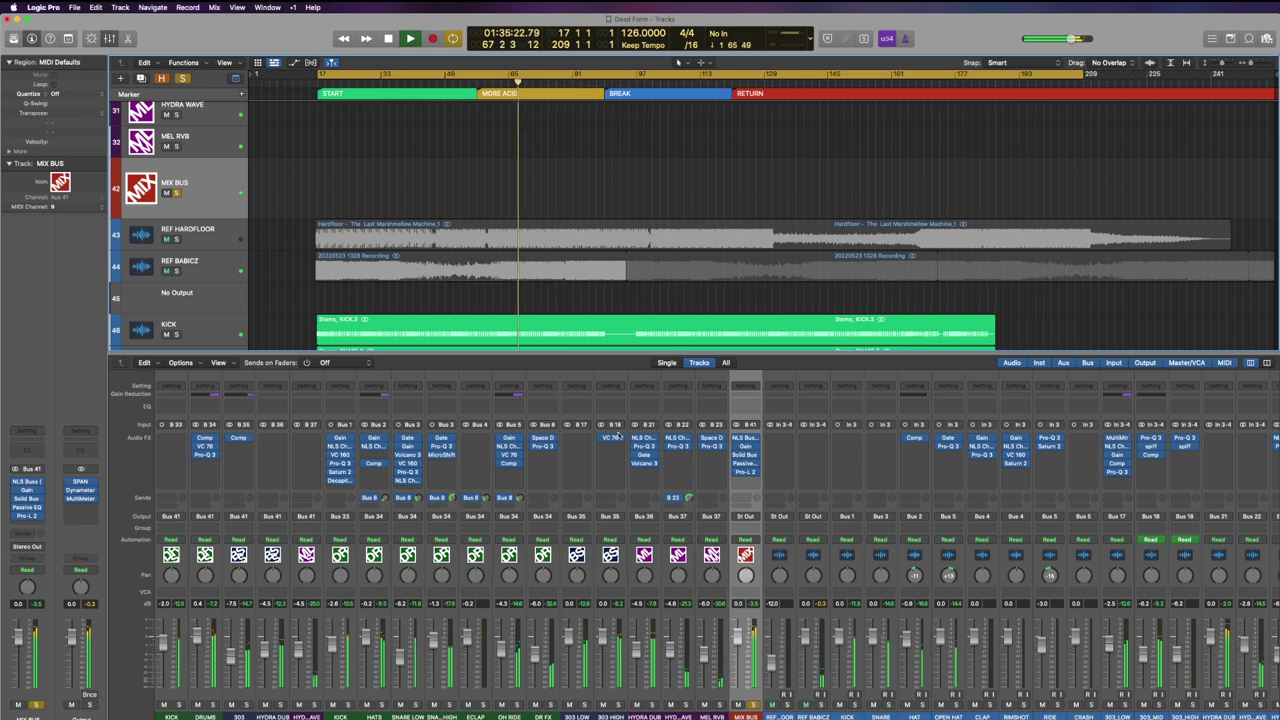
Set the Pro-L 2 limiter on MIX BUS to the Dynamic style with 6 dB of gain.
{"action": "key", "text": "v"}
{"action": "left_click_drag", "start_coordinate": [1027, 374], "coordinate": [924, 373]}
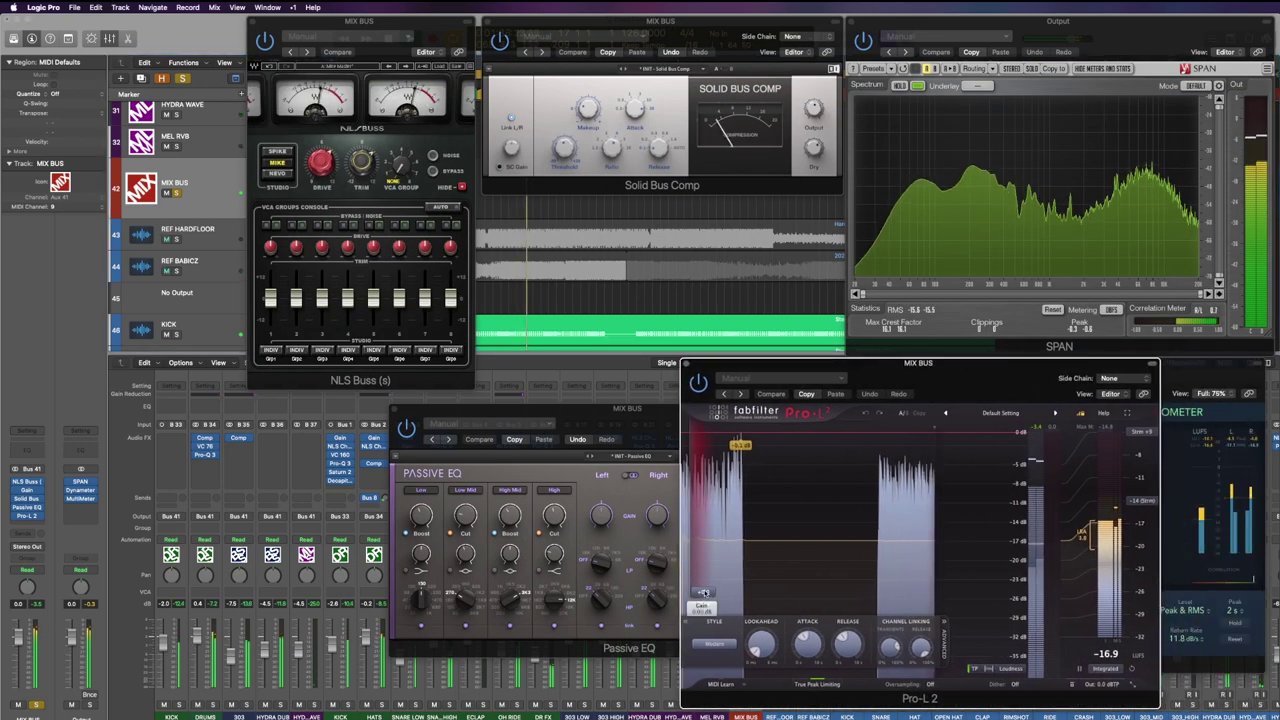
{"action": "left_click_drag", "start_coordinate": [703, 594], "coordinate": [703, 566]}
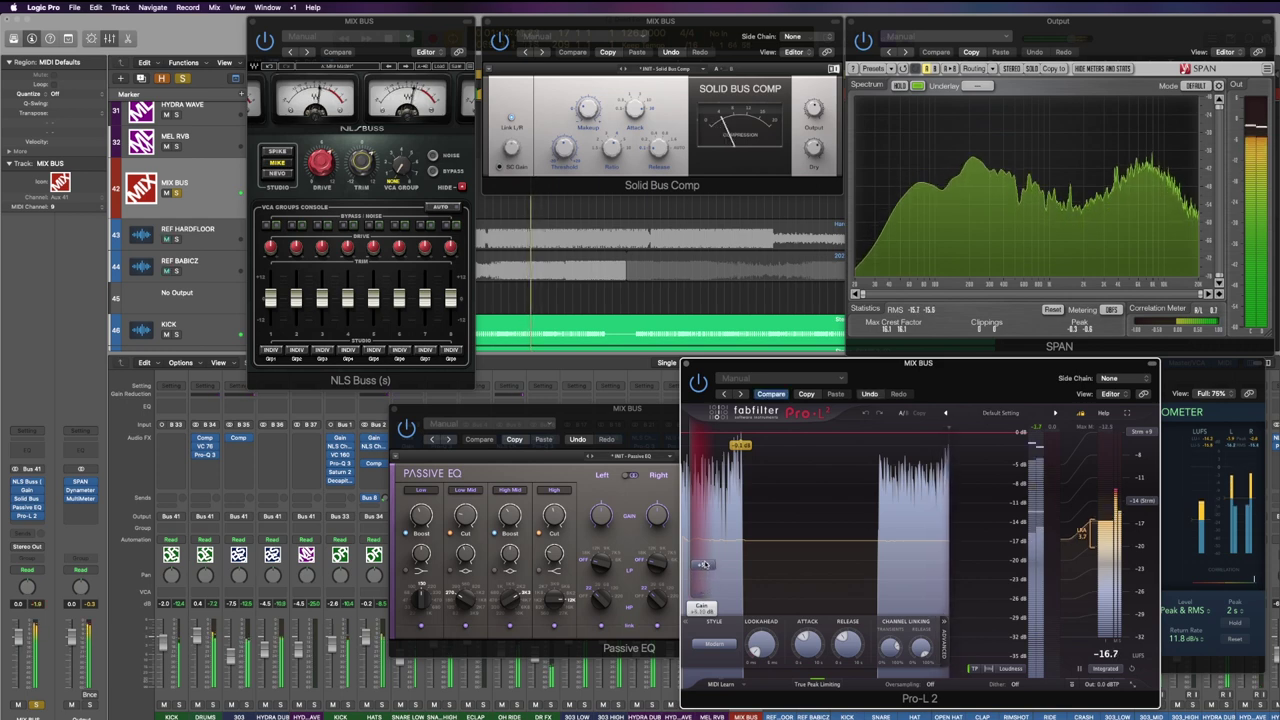
{"action": "left_click", "coordinate": [716, 645]}
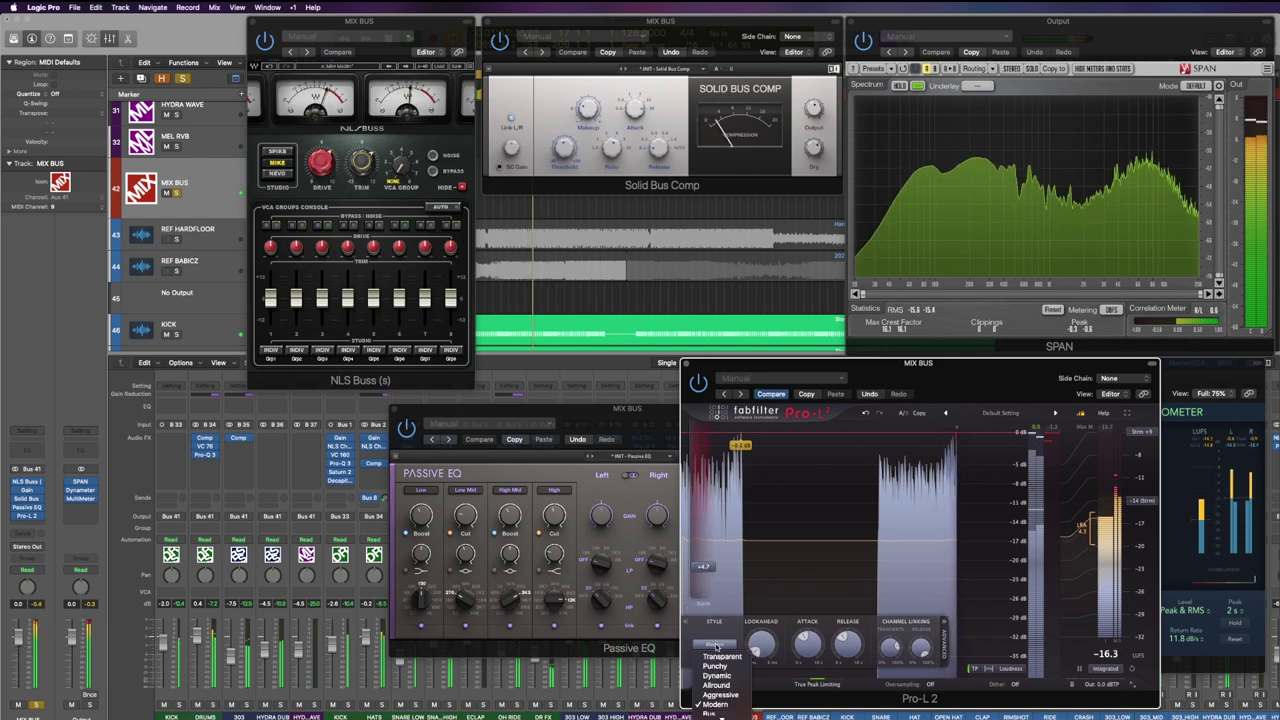
{"action": "left_click", "coordinate": [716, 675]}
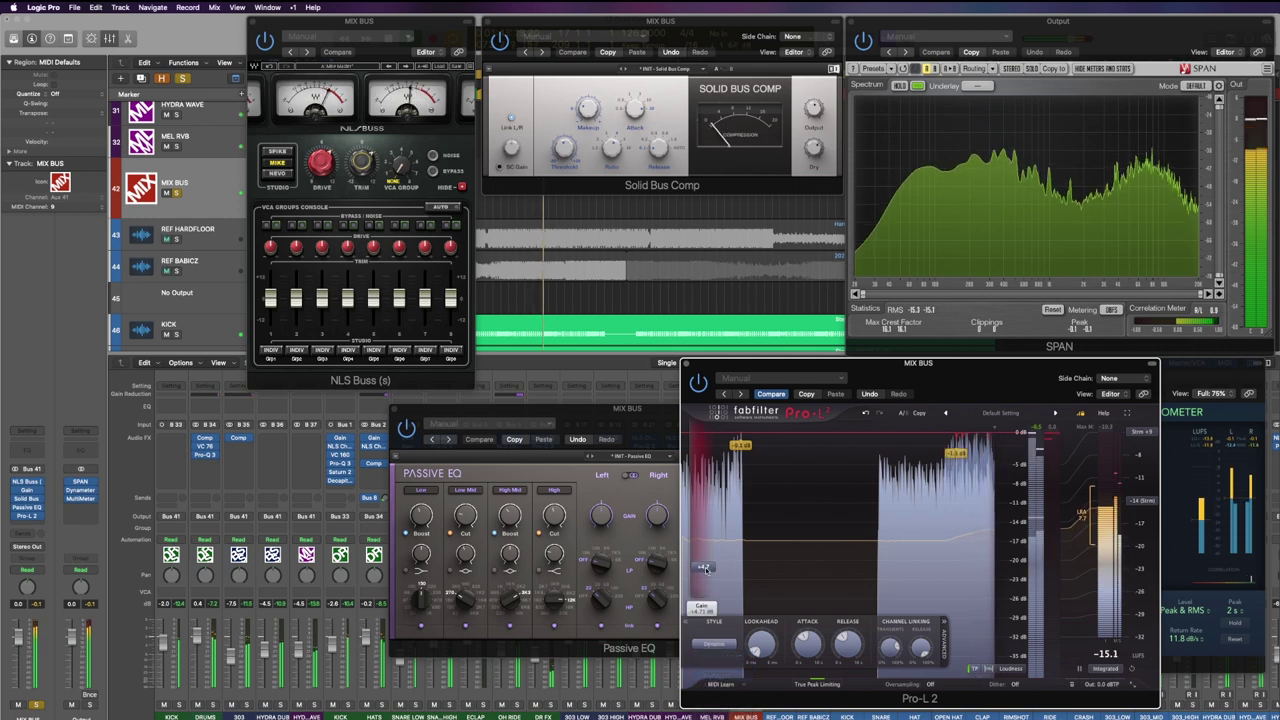
{"action": "double_click", "coordinate": [705, 568]}
{"action": "type", "text": "6"}
{"action": "key", "text": "Return"}
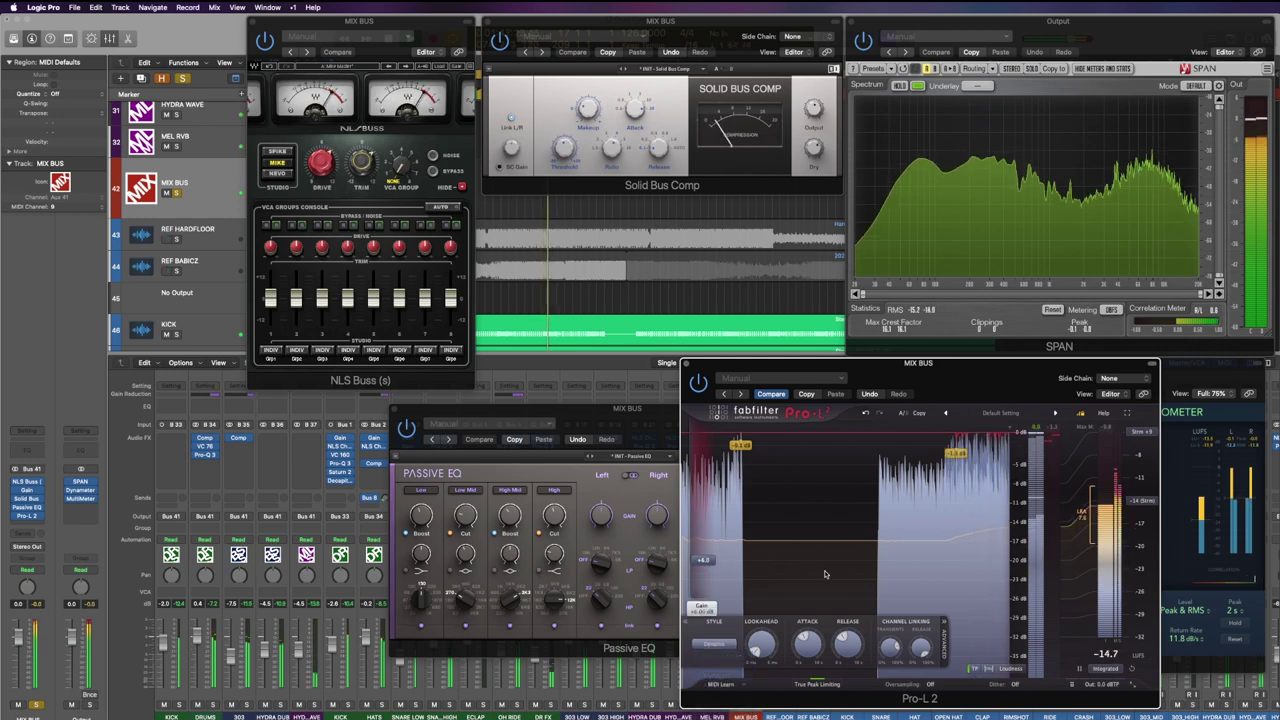
Increase the attack in Pro-L 2 on MIX BUS and set its oversampling to 16x.
{"action": "left_click_drag", "start_coordinate": [810, 649], "coordinate": [821, 613]}
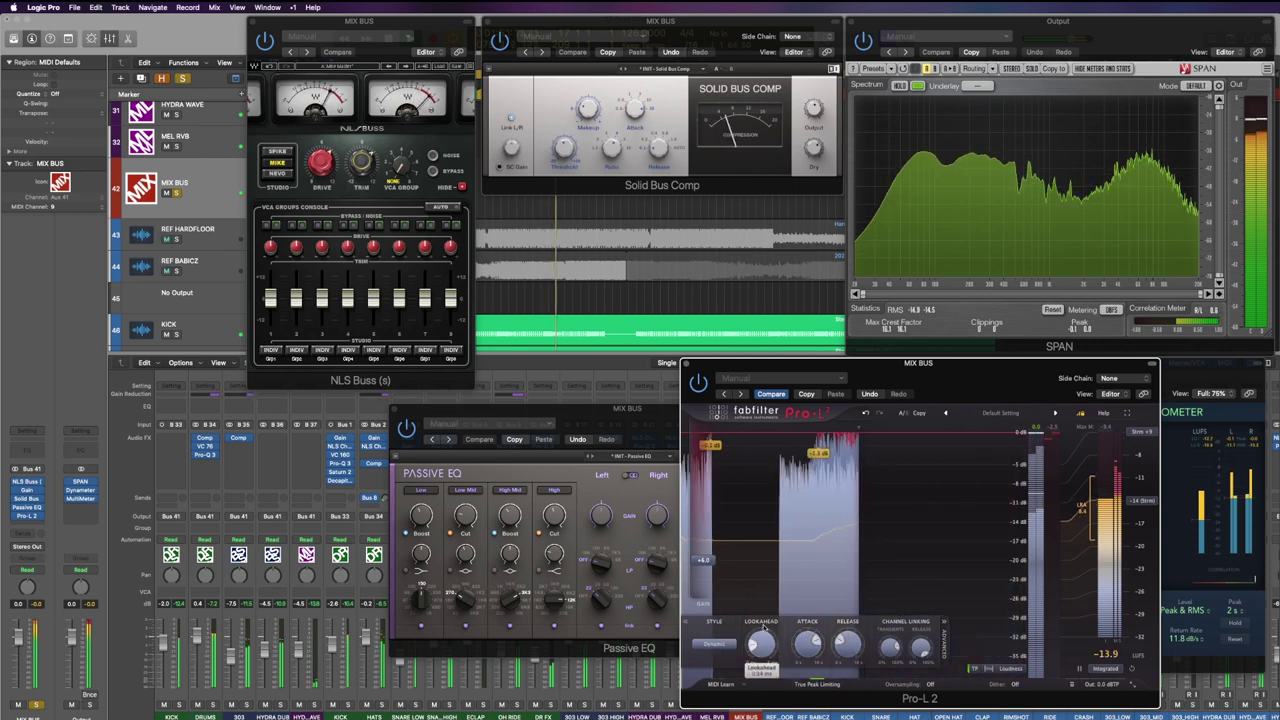
{"action": "left_click", "coordinate": [929, 684]}
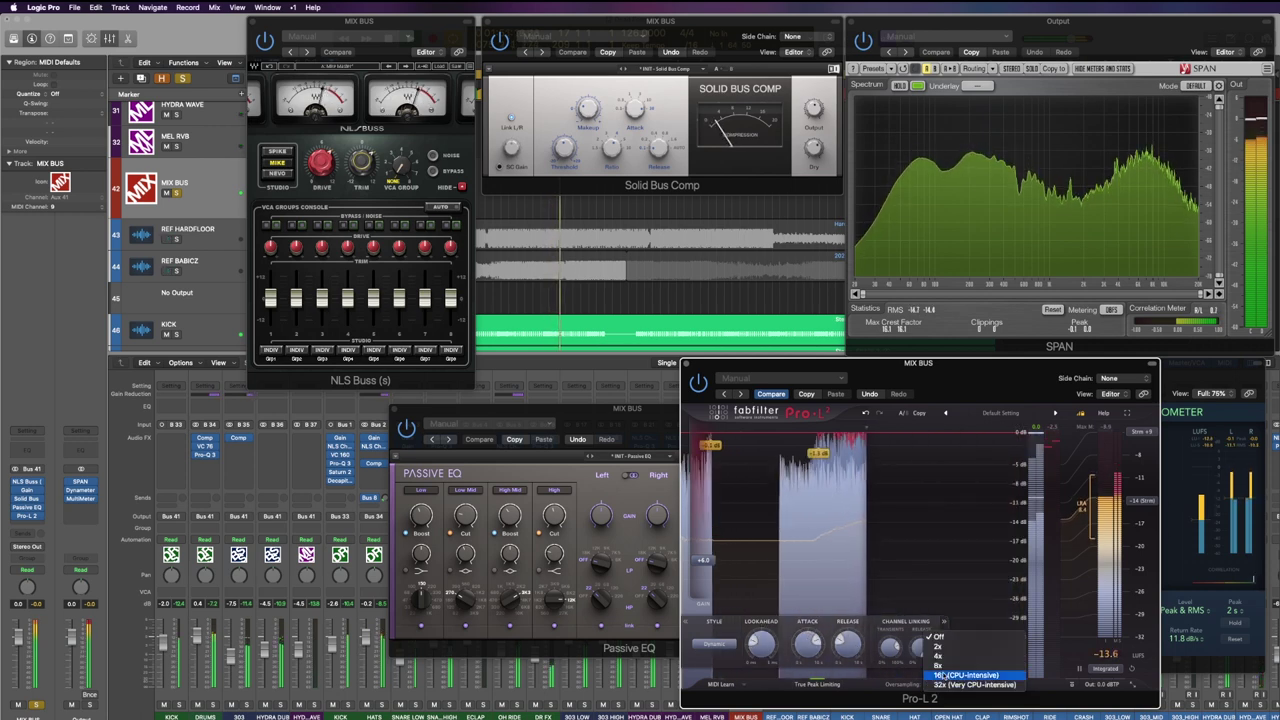
{"action": "left_click", "coordinate": [943, 675]}
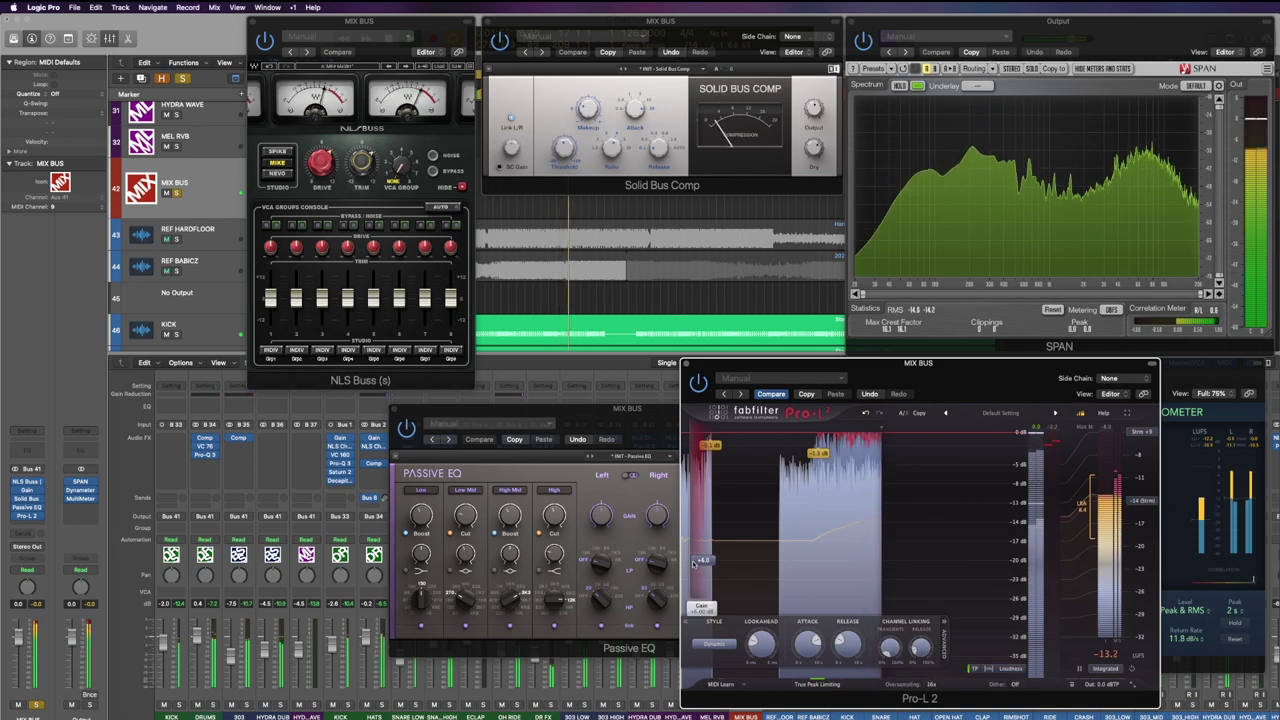
Adjust the dry and output levels of Solid Bus Comp on MIX BUS, and uncover the MultiMeter before hiding the plug-in windows.
{"action": "left_click", "coordinate": [817, 114]}
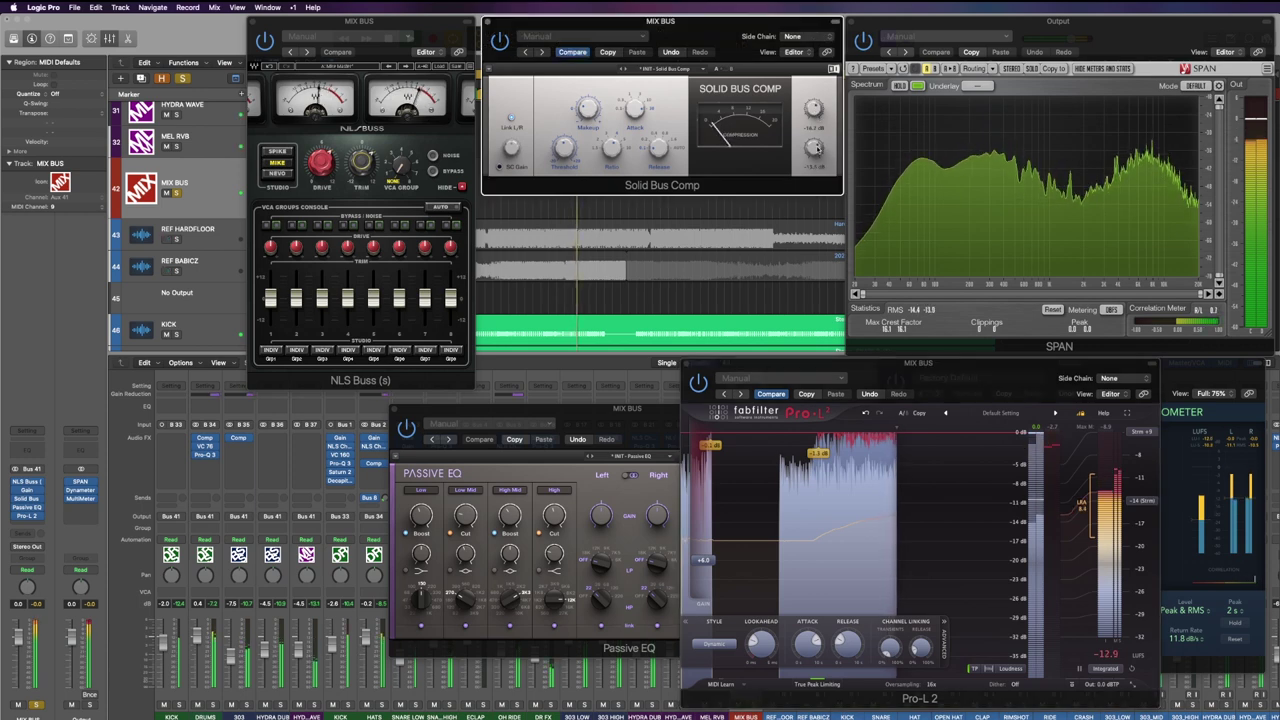
{"action": "left_click_drag", "start_coordinate": [817, 148], "coordinate": [815, 105]}
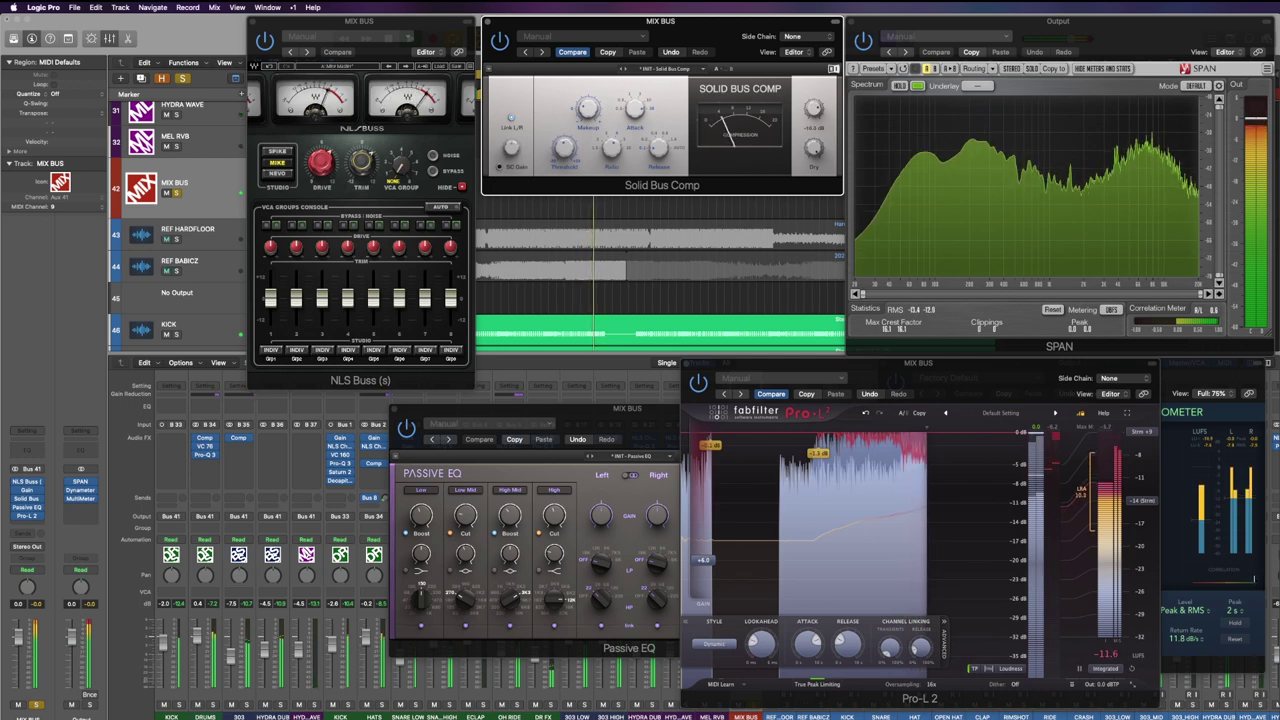
{"action": "left_click_drag", "start_coordinate": [930, 369], "coordinate": [727, 362]}
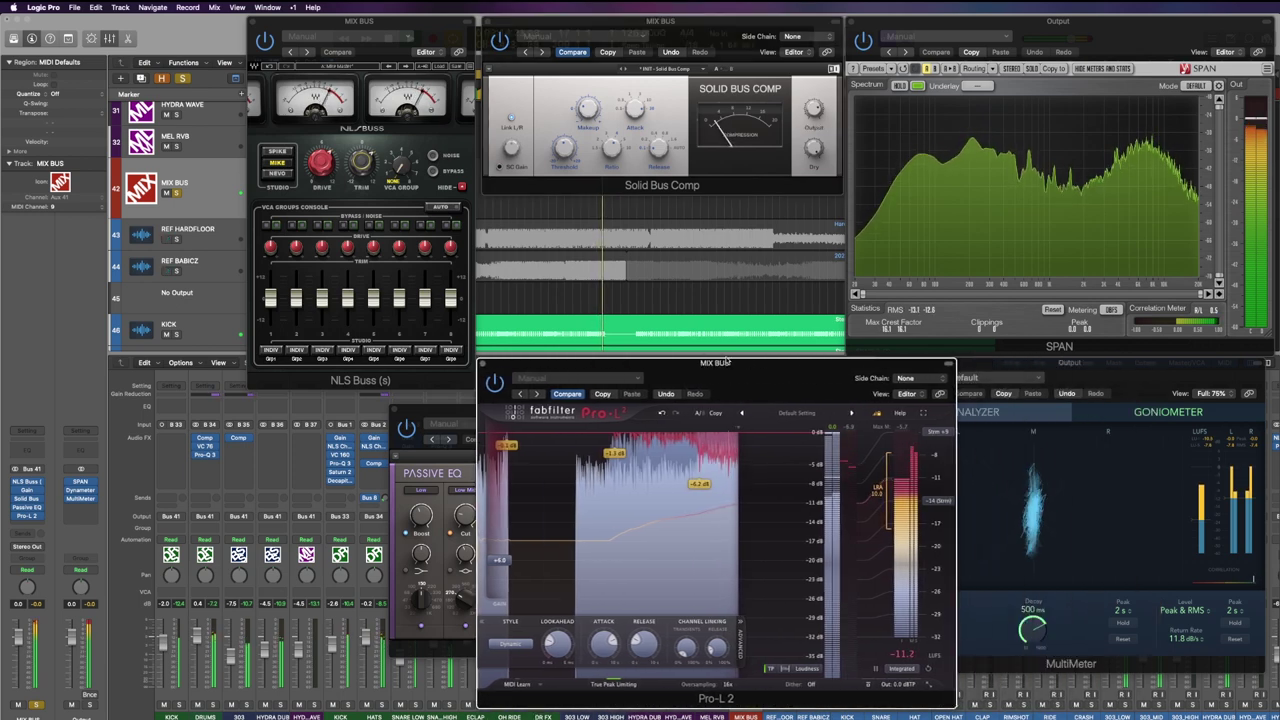
{"action": "key", "text": "v"}
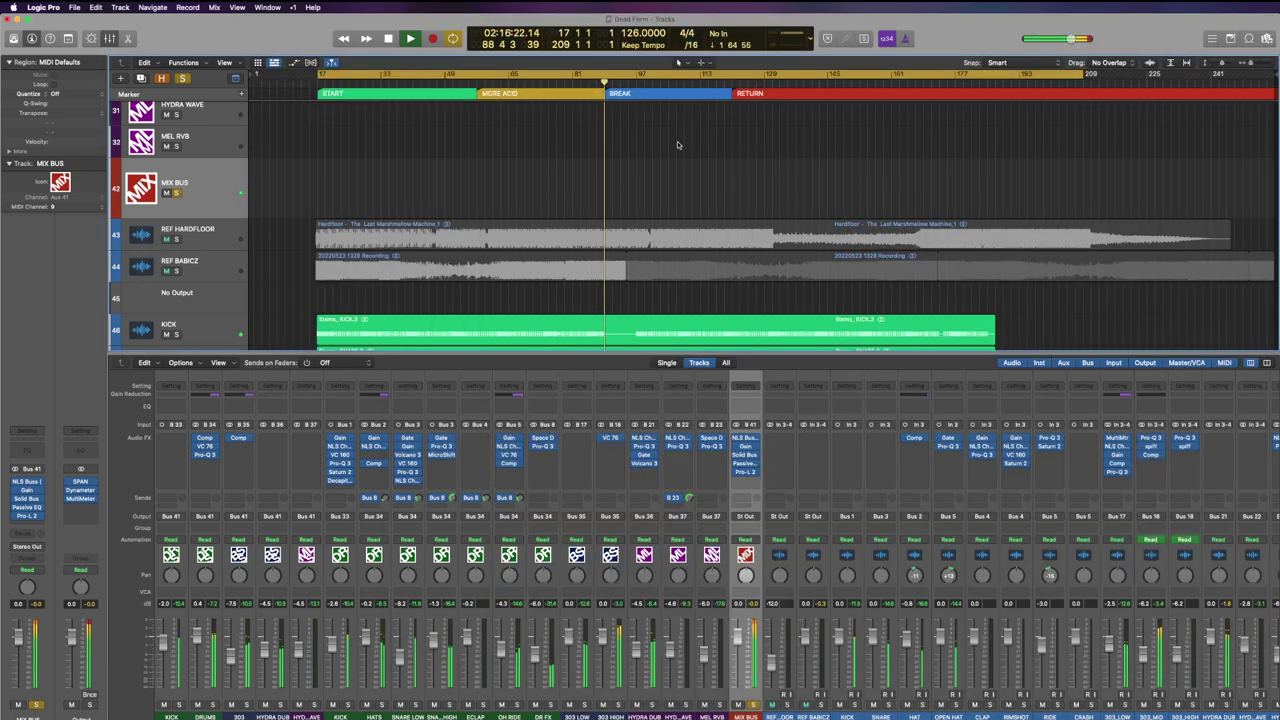
Set the cycle range to the MORE ACID section and switch the solo to REF BABICZ.
{"action": "left_click", "coordinate": [476, 83]}
{"action": "left_click", "coordinate": [477, 76]}
{"action": "left_click_drag", "start_coordinate": [478, 76], "coordinate": [604, 82]}
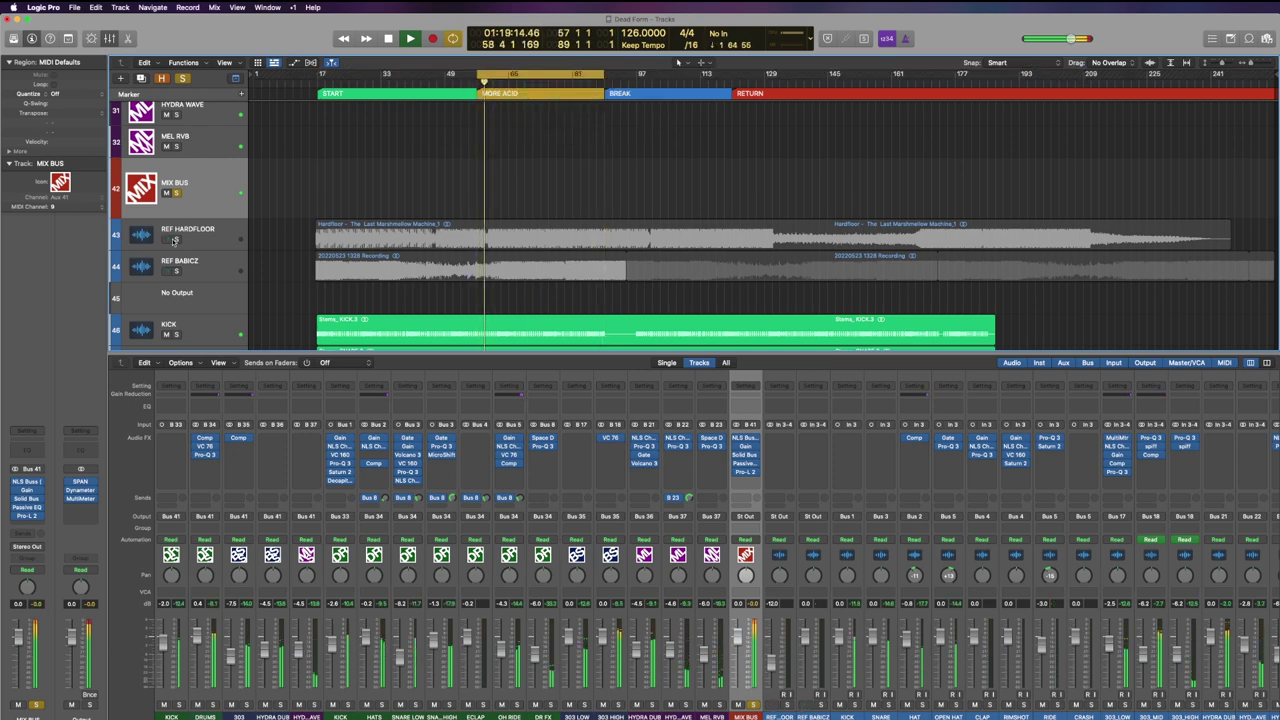
{"action": "left_click", "coordinate": [177, 270]}
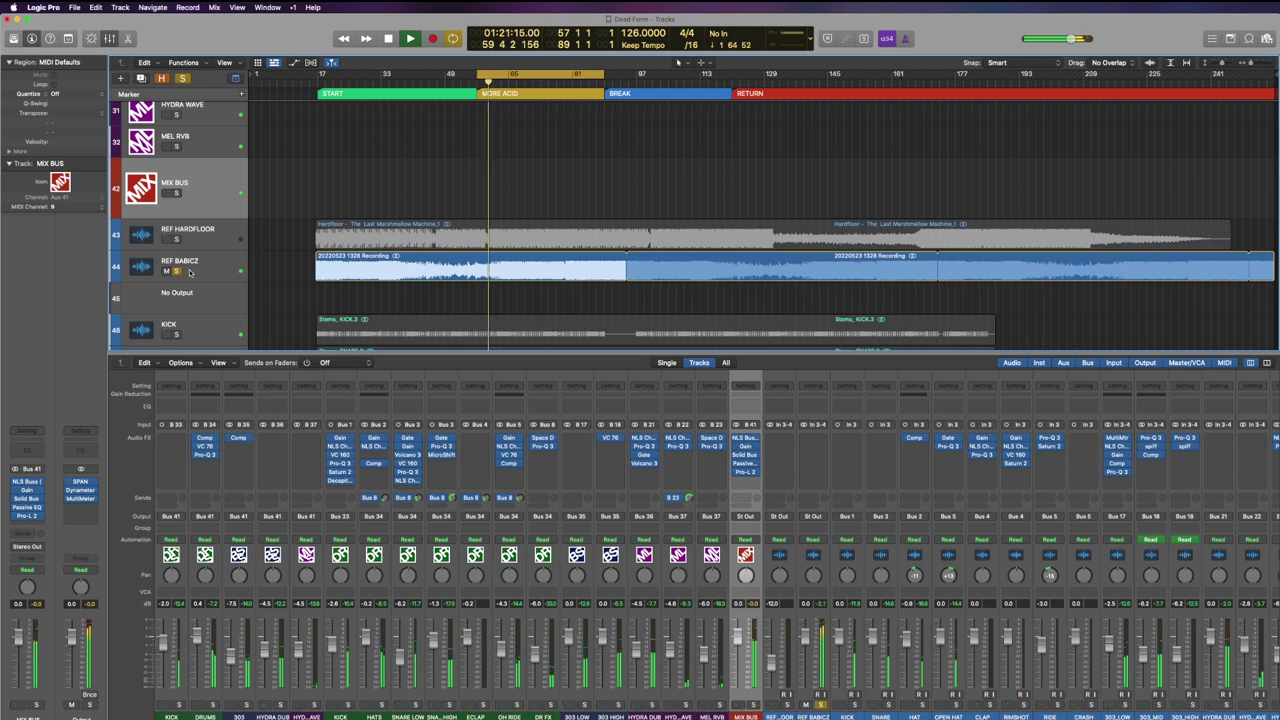
Move the REF BABICZ recording about 8 bars earlier and trim its start to the beginning of the MORE ACID section.
{"action": "left_click_drag", "start_coordinate": [377, 260], "coordinate": [345, 261]}
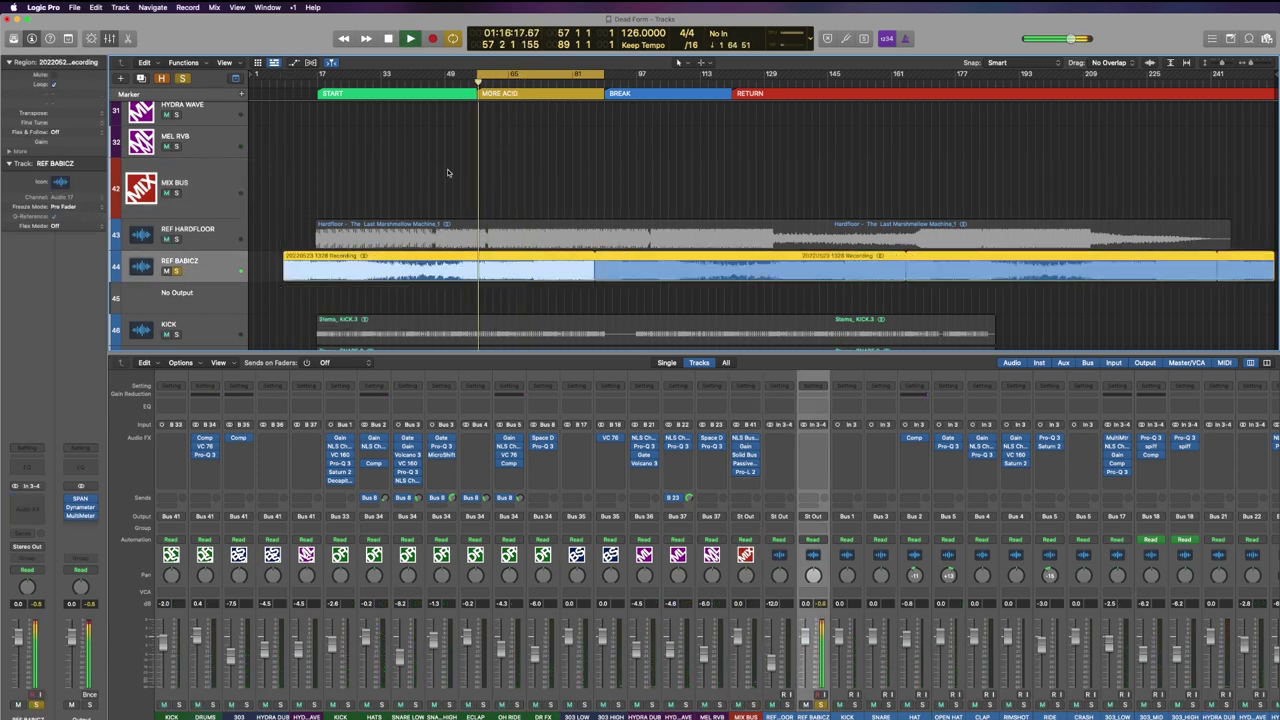
{"action": "left_click", "coordinate": [292, 293]}
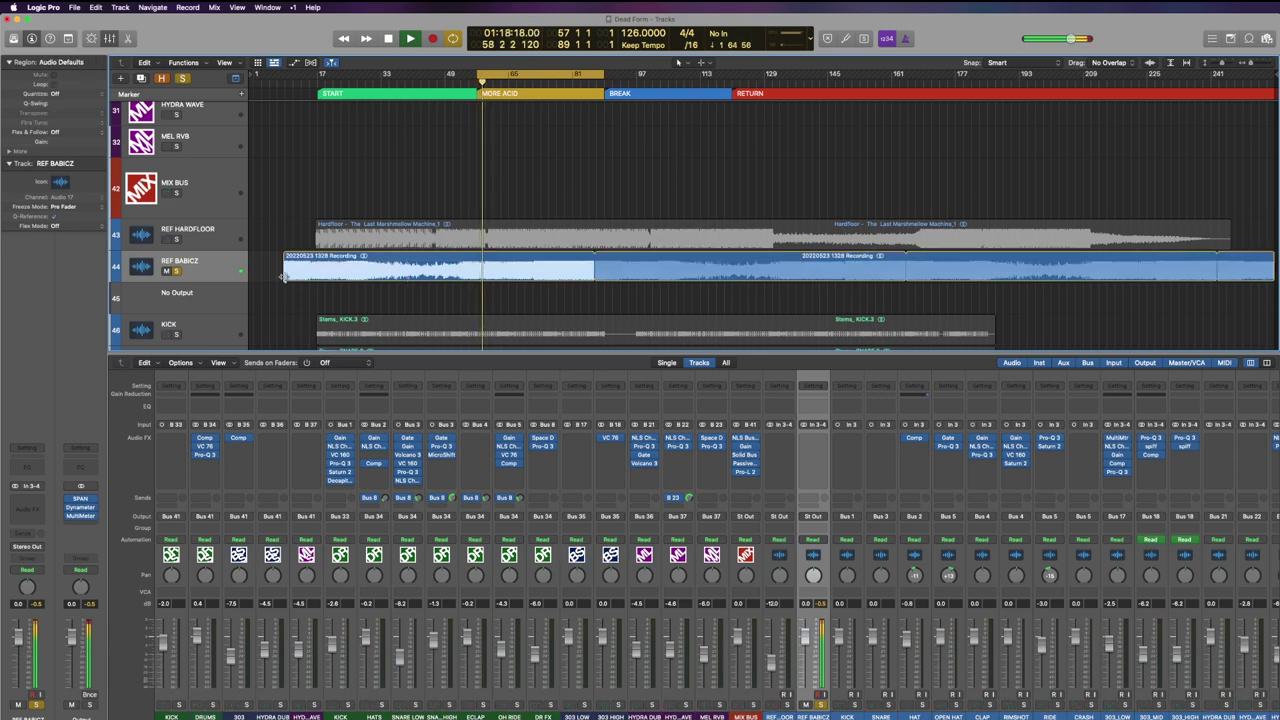
{"action": "left_click_drag", "start_coordinate": [284, 277], "coordinate": [517, 280]}
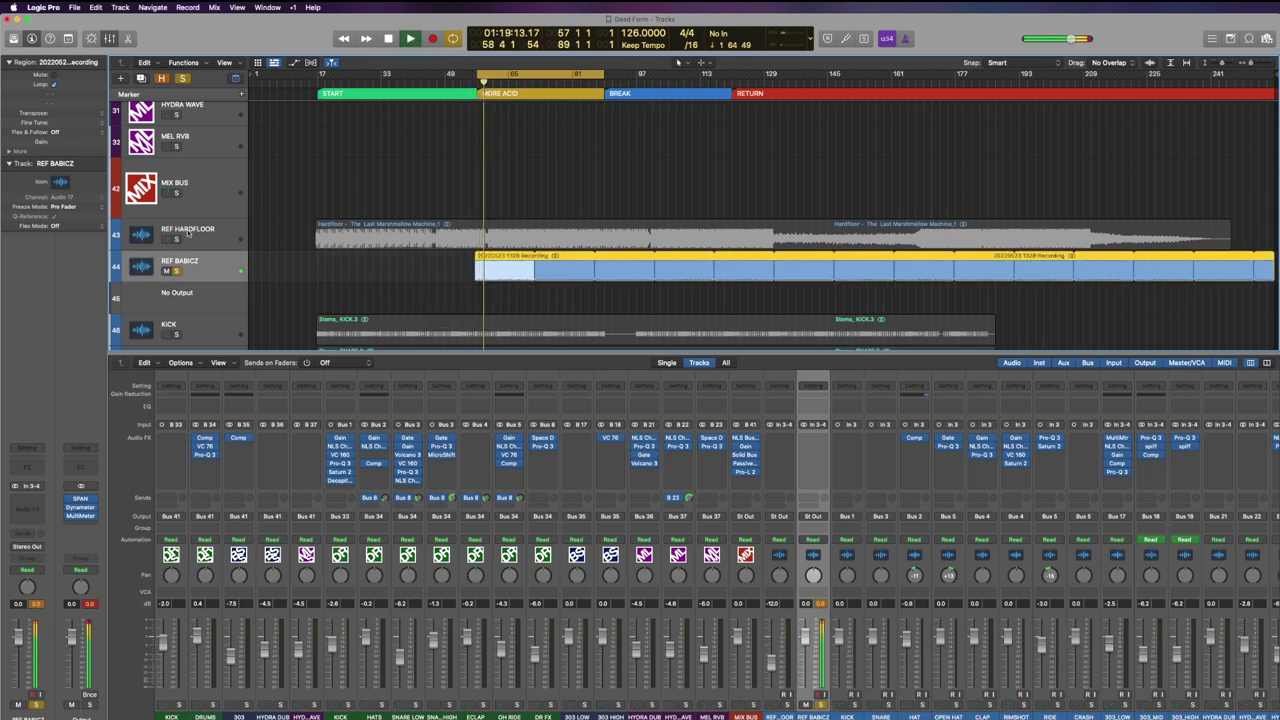
Compare MIX BUS with REF BABICZ by soloing them in turn, ending on MIX BUS.
{"action": "left_click", "coordinate": [177, 194]}
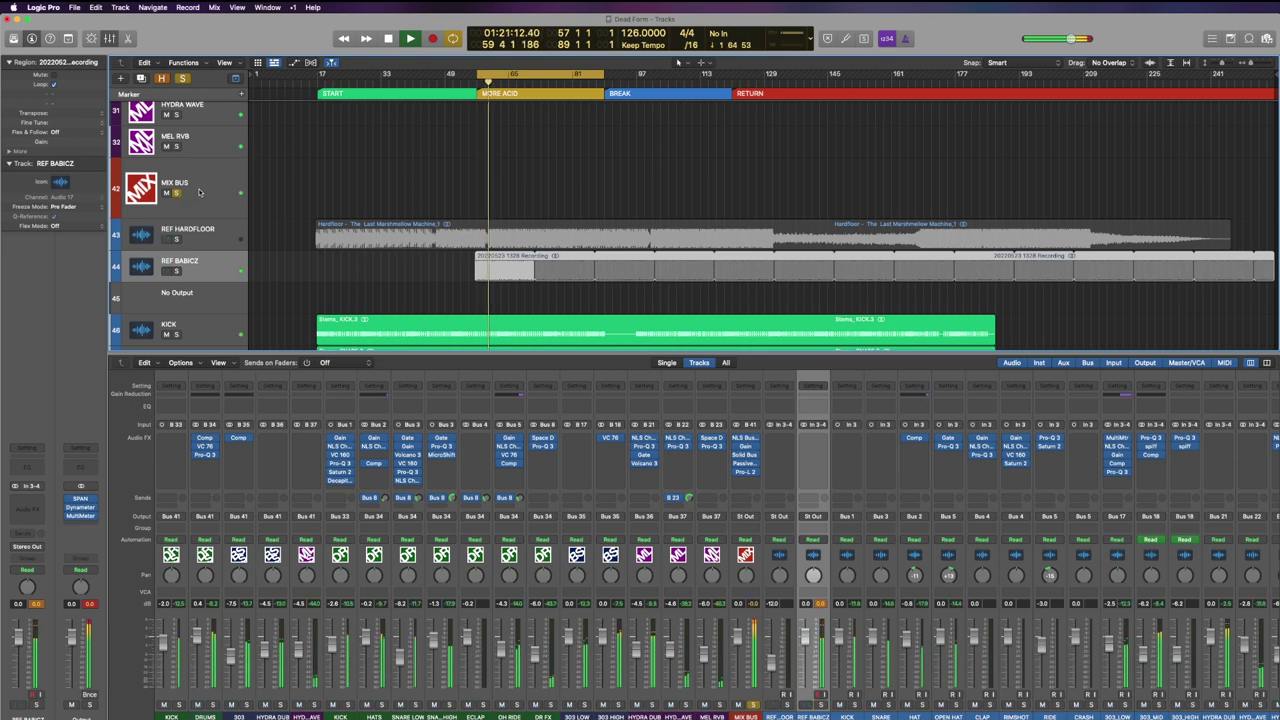
{"action": "left_click", "coordinate": [176, 271]}
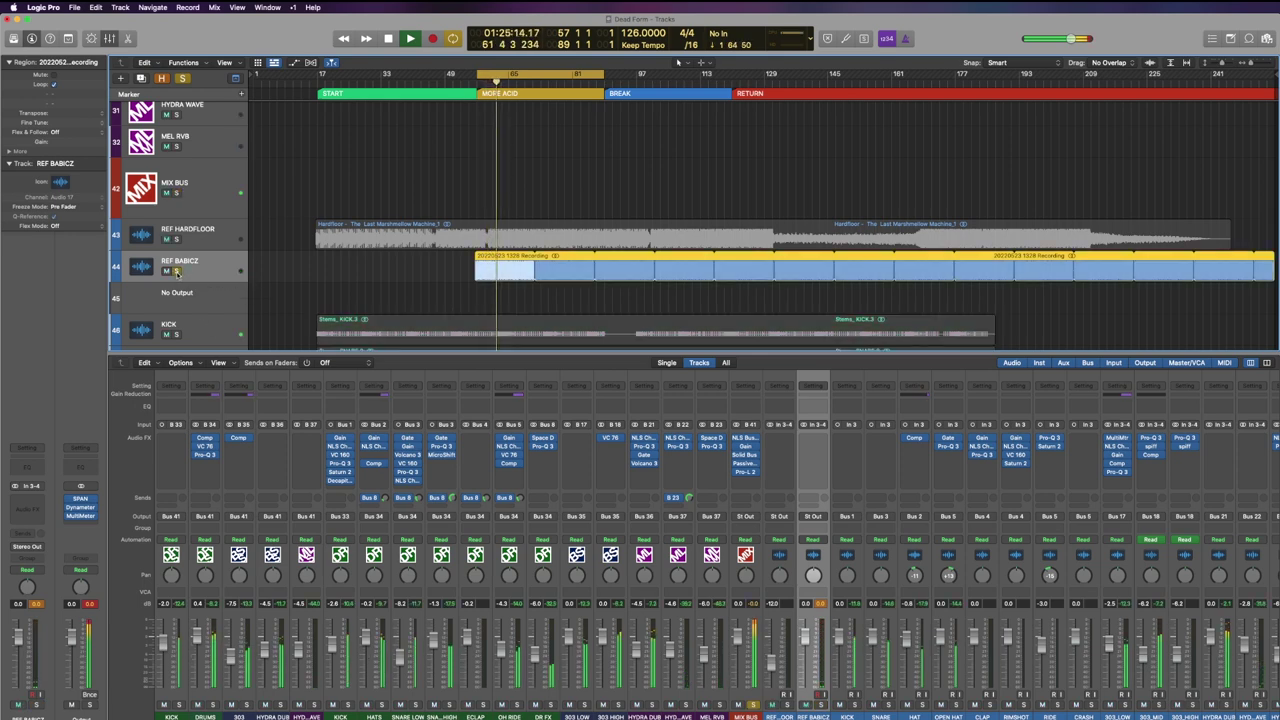
{"action": "left_click", "coordinate": [177, 194]}
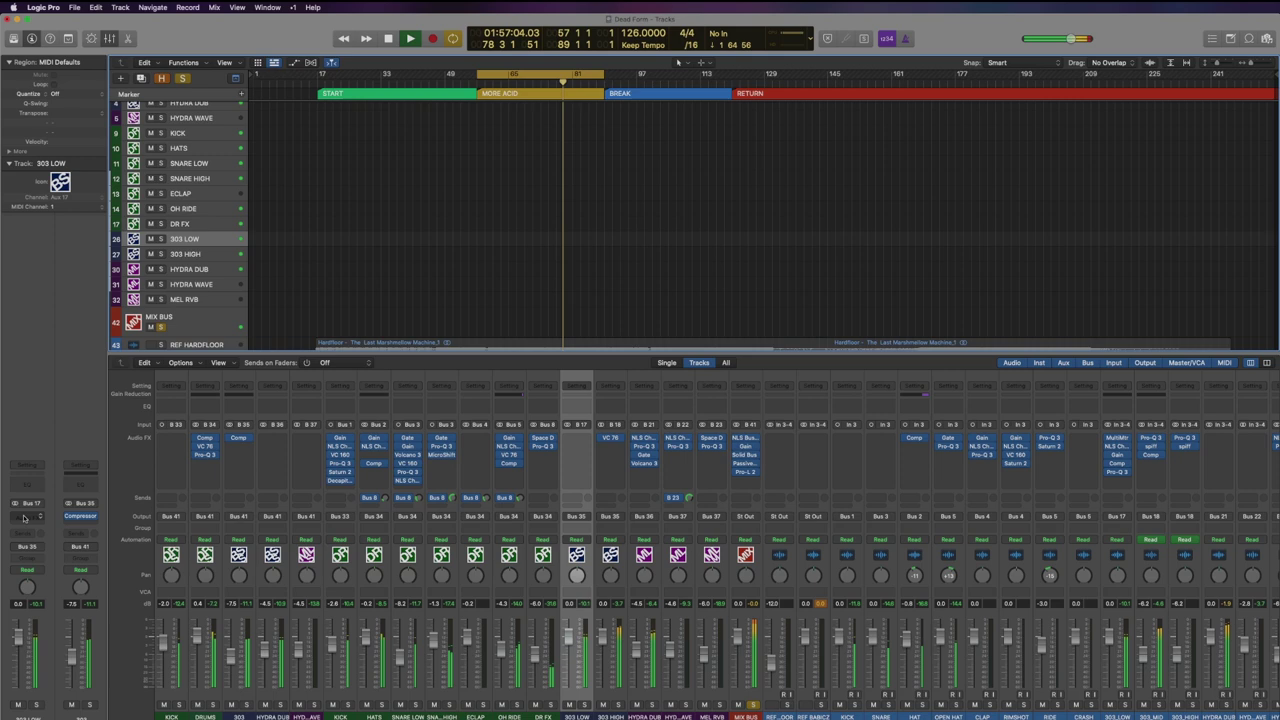
Insert a stereo NLS Channel (s) on 303 LOW with the Mike console selected and raise its output.
{"action": "left_click", "coordinate": [24, 517]}
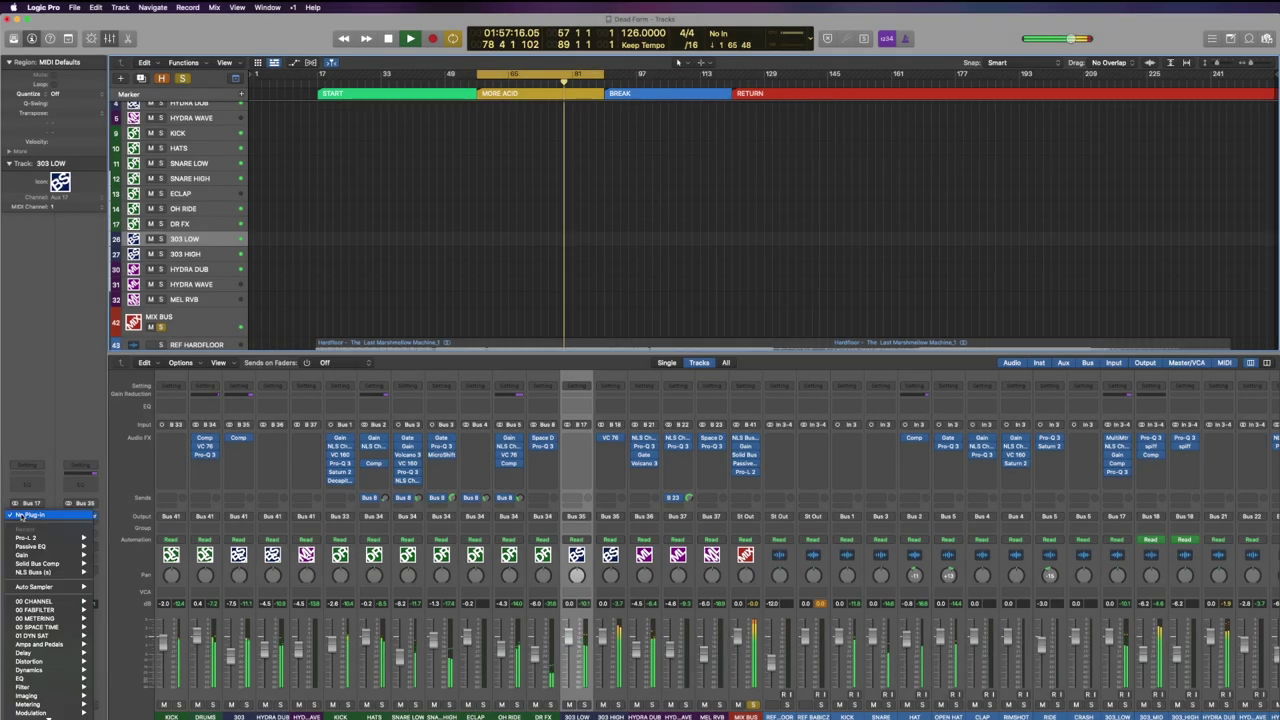
{"action": "mouse_move", "coordinate": [33, 601]}
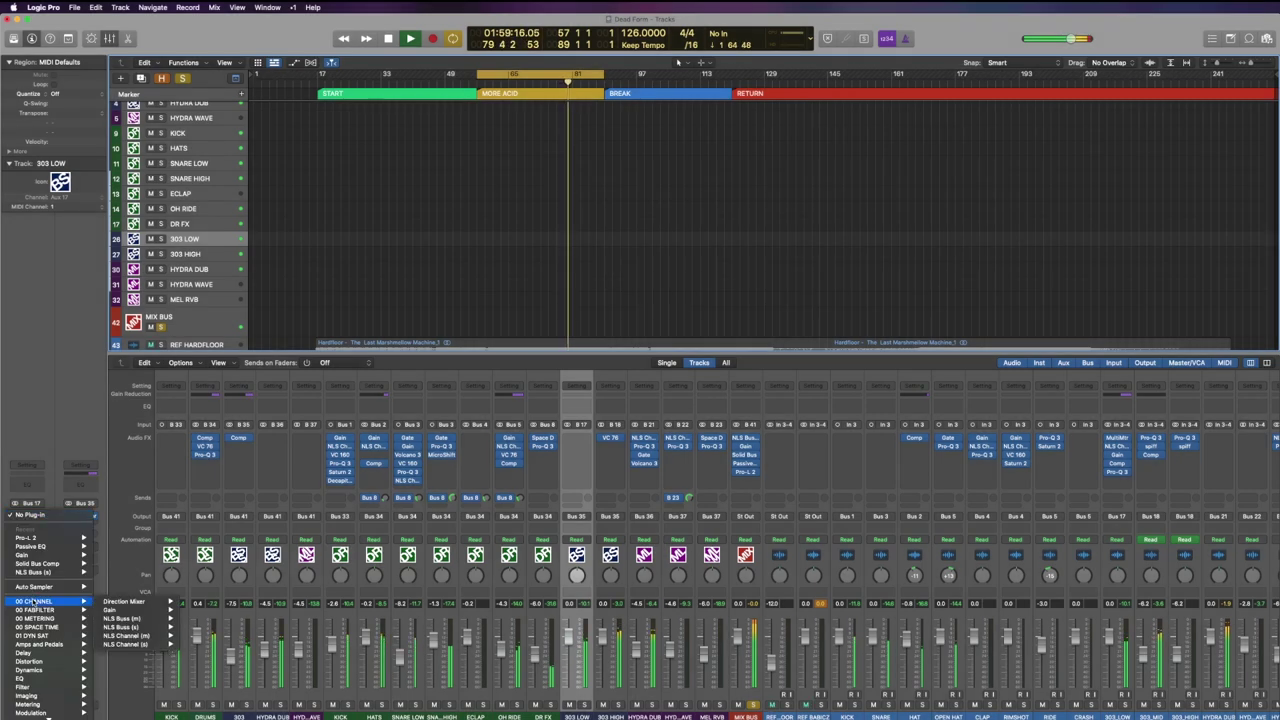
{"action": "mouse_move", "coordinate": [40, 635]}
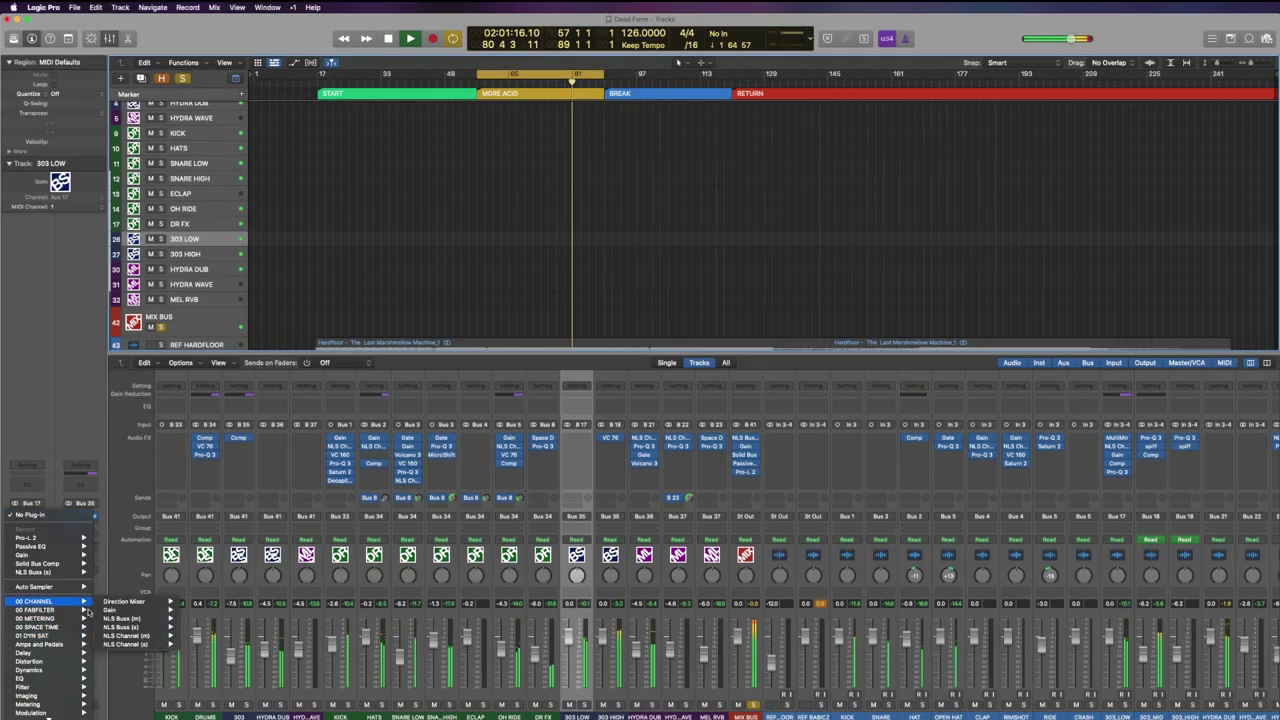
{"action": "mouse_move", "coordinate": [128, 636]}
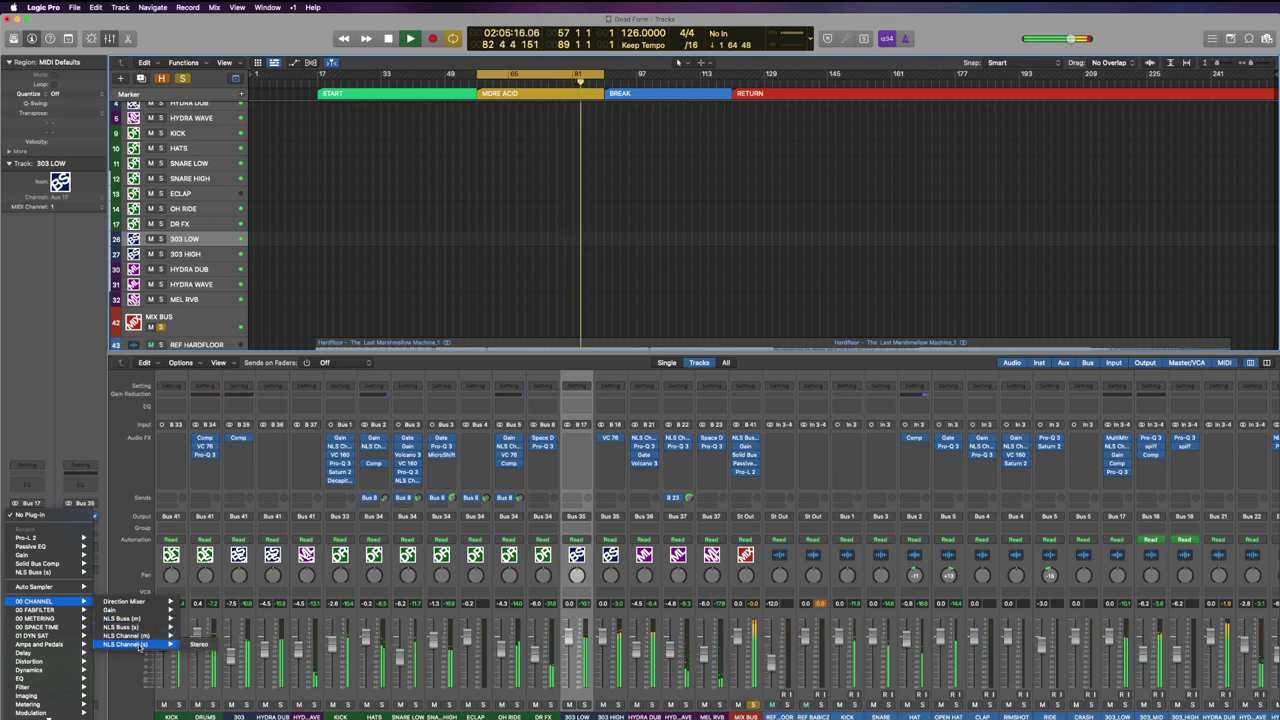
{"action": "left_click", "coordinate": [199, 644]}
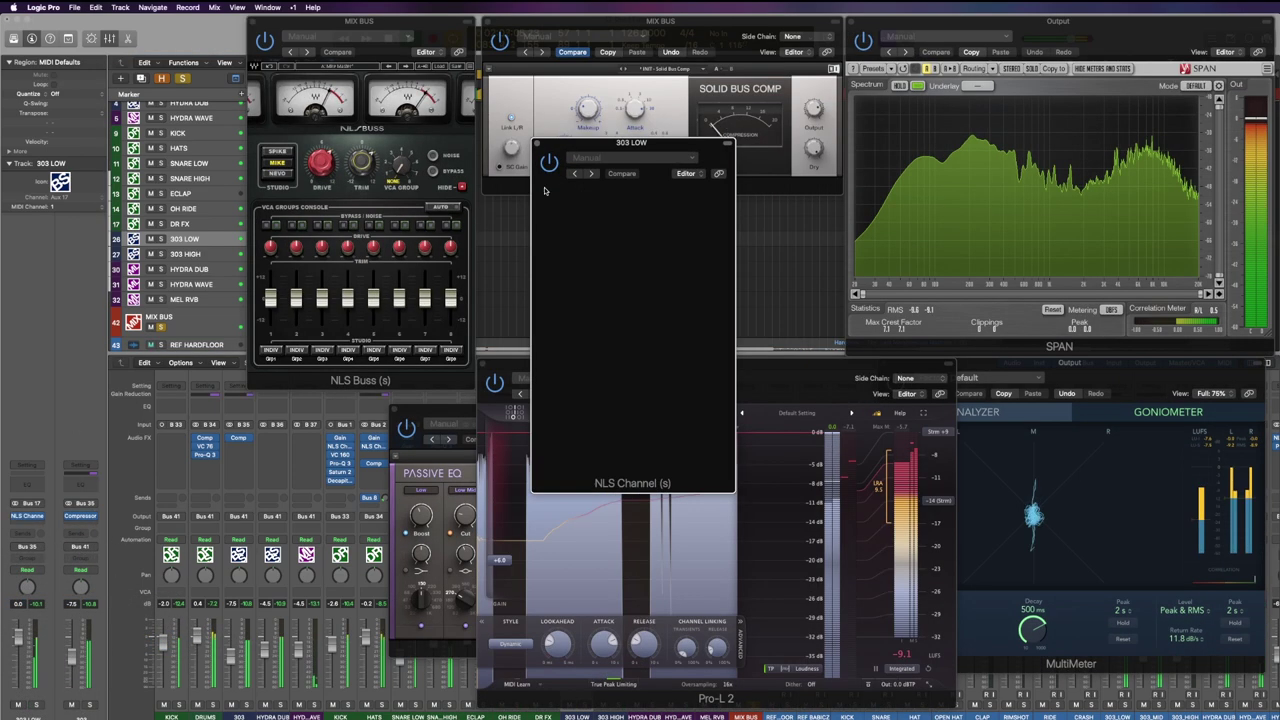
{"action": "left_click", "coordinate": [632, 271]}
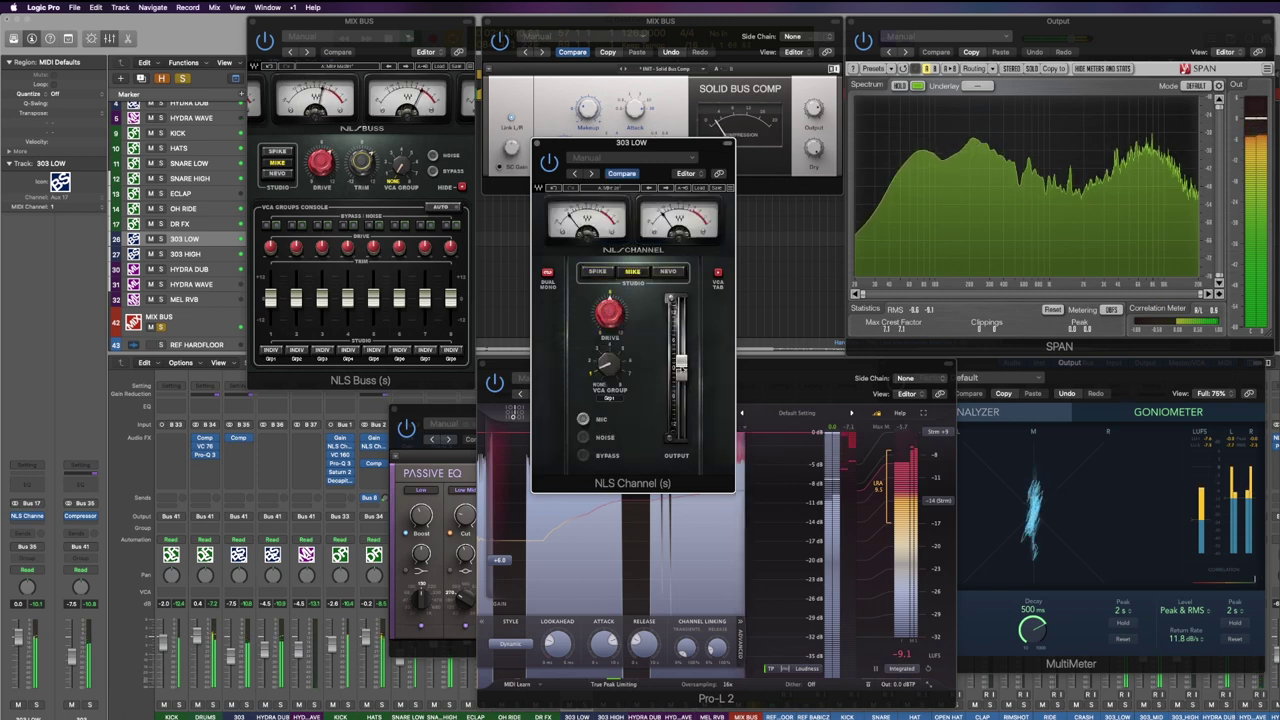
{"action": "left_click_drag", "start_coordinate": [681, 368], "coordinate": [681, 355]}
Insert a stereo Compressor on 303 LOW, side-chained to Bus 1 (KICK), with auto gain off, 0.0 ms attack and peak detection.
{"action": "left_click", "coordinate": [93, 516]}
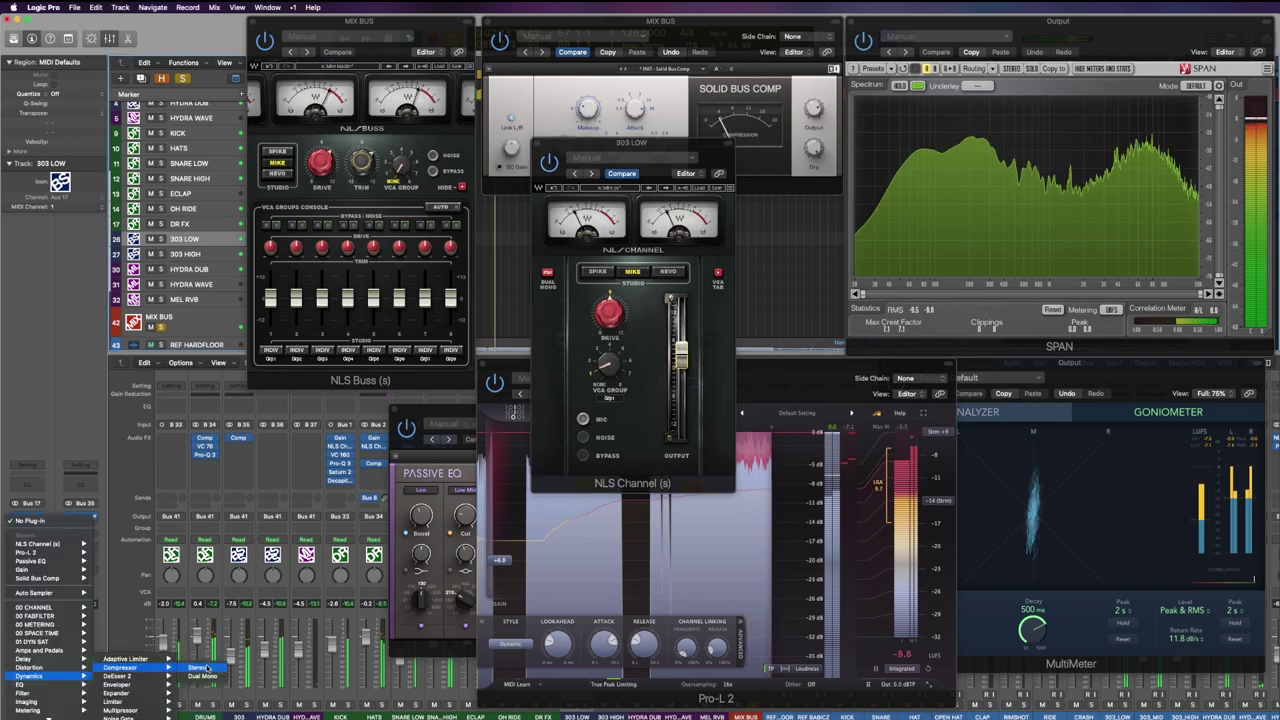
{"action": "left_click", "coordinate": [212, 637]}
{"action": "left_click", "coordinate": [1010, 168]}
{"action": "mouse_move", "coordinate": [1010, 210]}
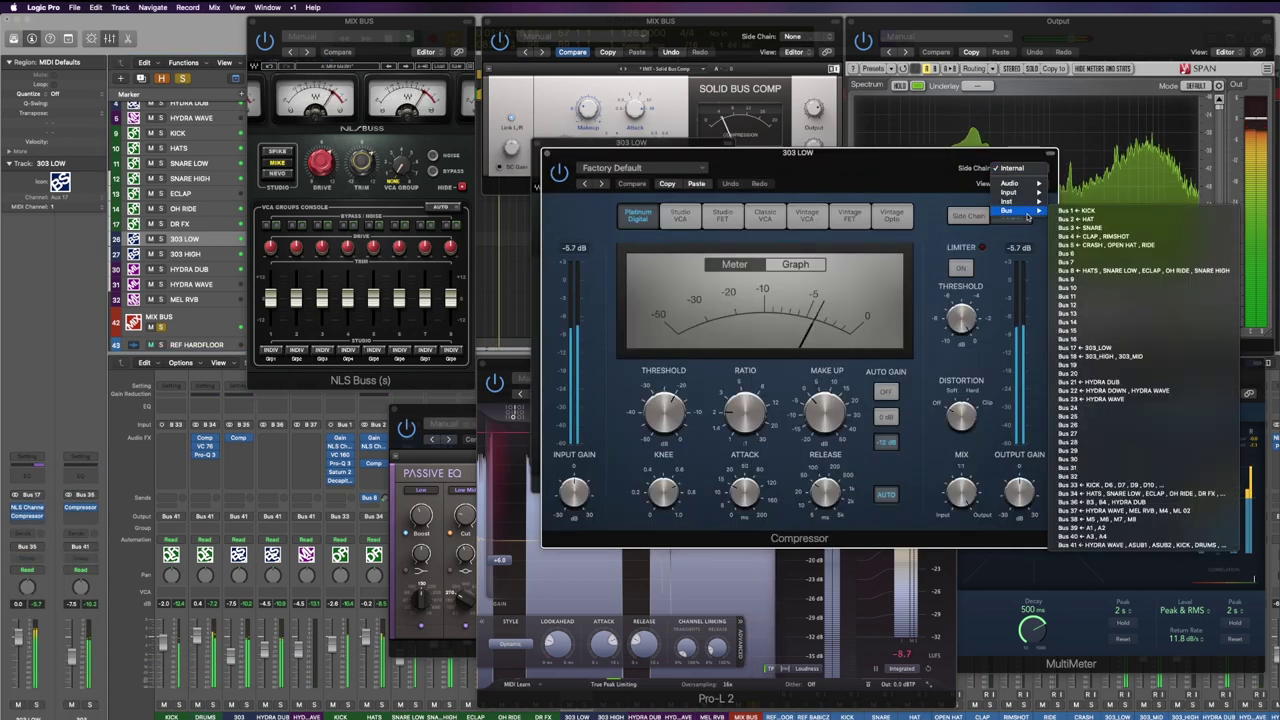
{"action": "left_click", "coordinate": [1096, 210]}
{"action": "left_click", "coordinate": [968, 216]}
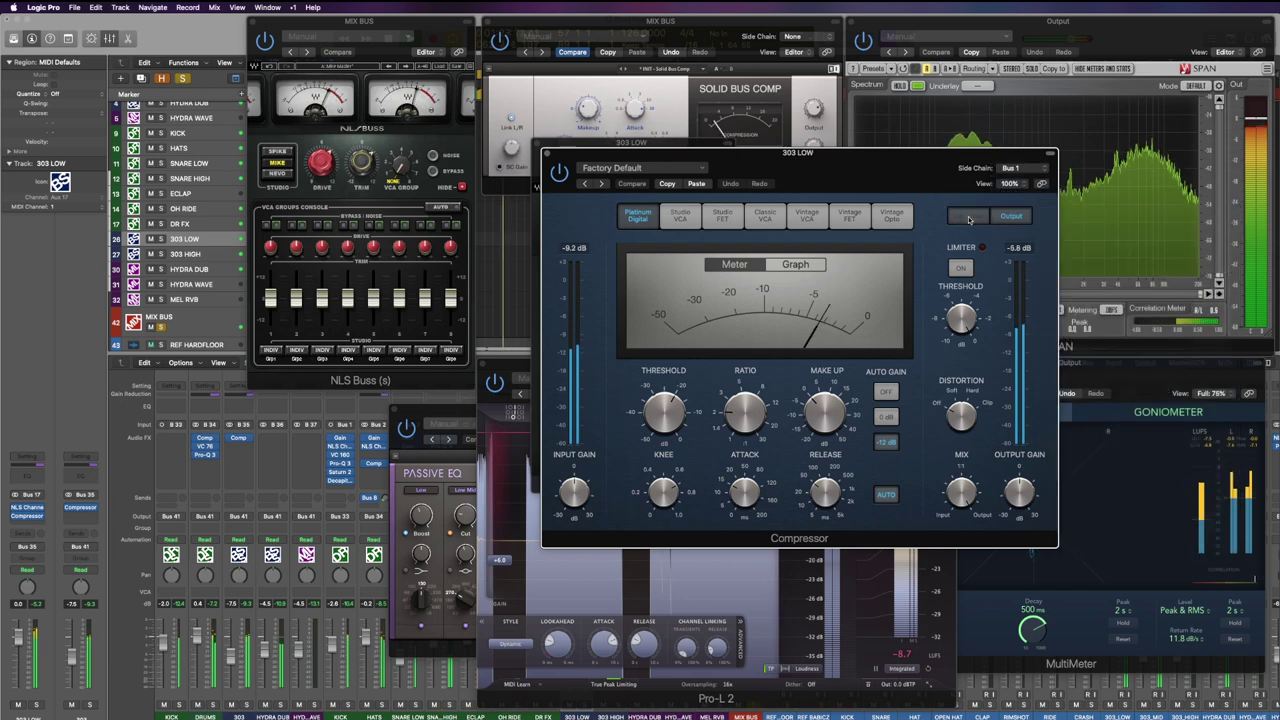
{"action": "left_click", "coordinate": [886, 391]}
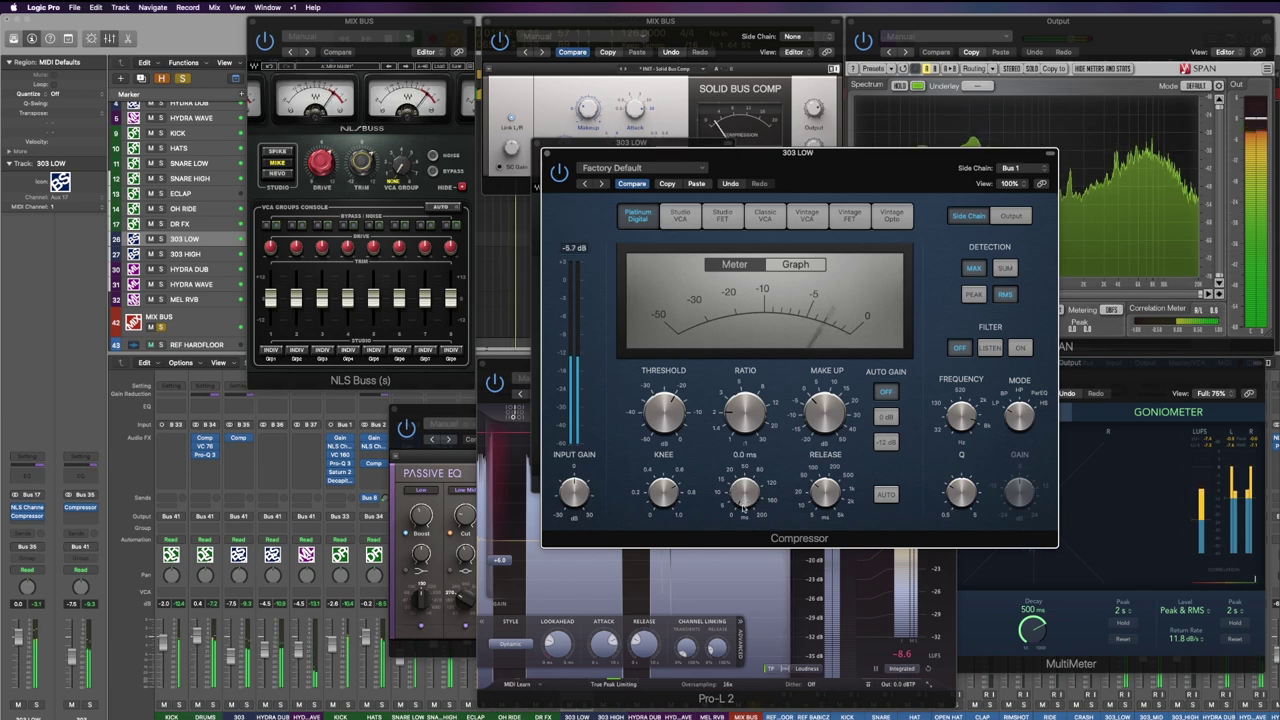
{"action": "left_click", "coordinate": [970, 298]}
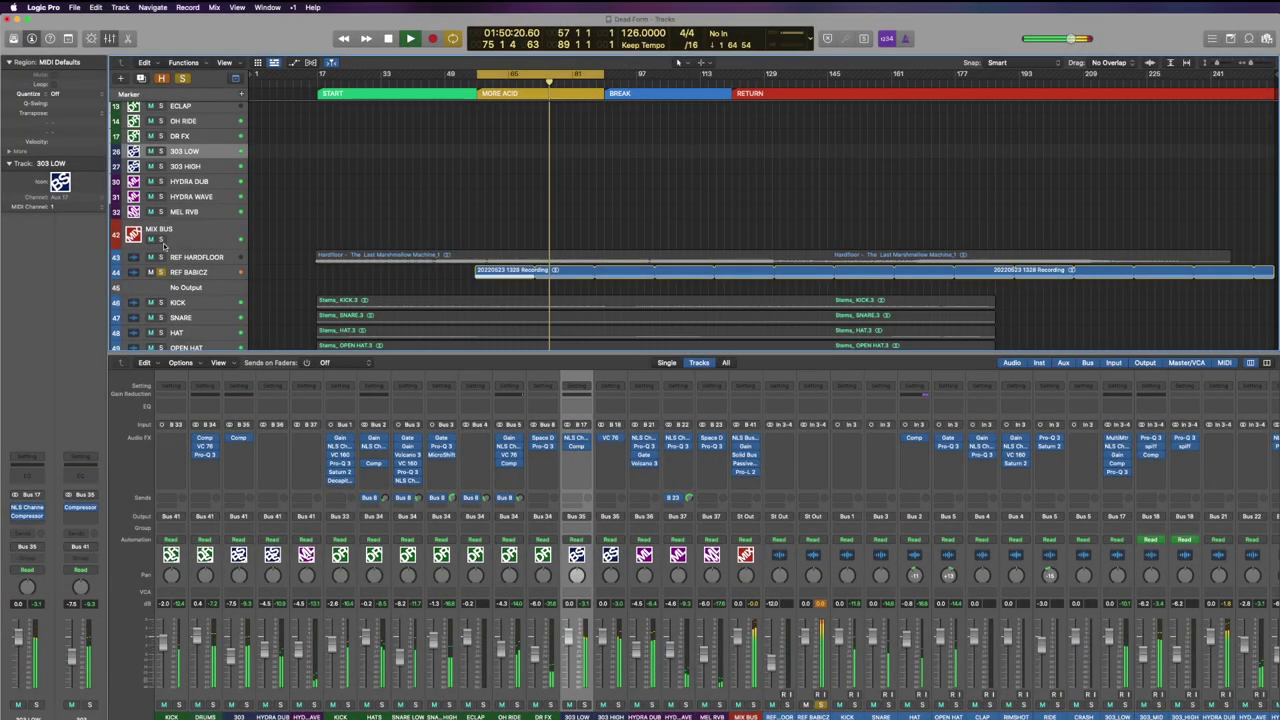
Compare MIX BUS with REF BABICZ by soloing them alternately during the MORE ACID section, ending on MIX BUS.
{"action": "left_click", "coordinate": [160, 240], "text": "alt"}
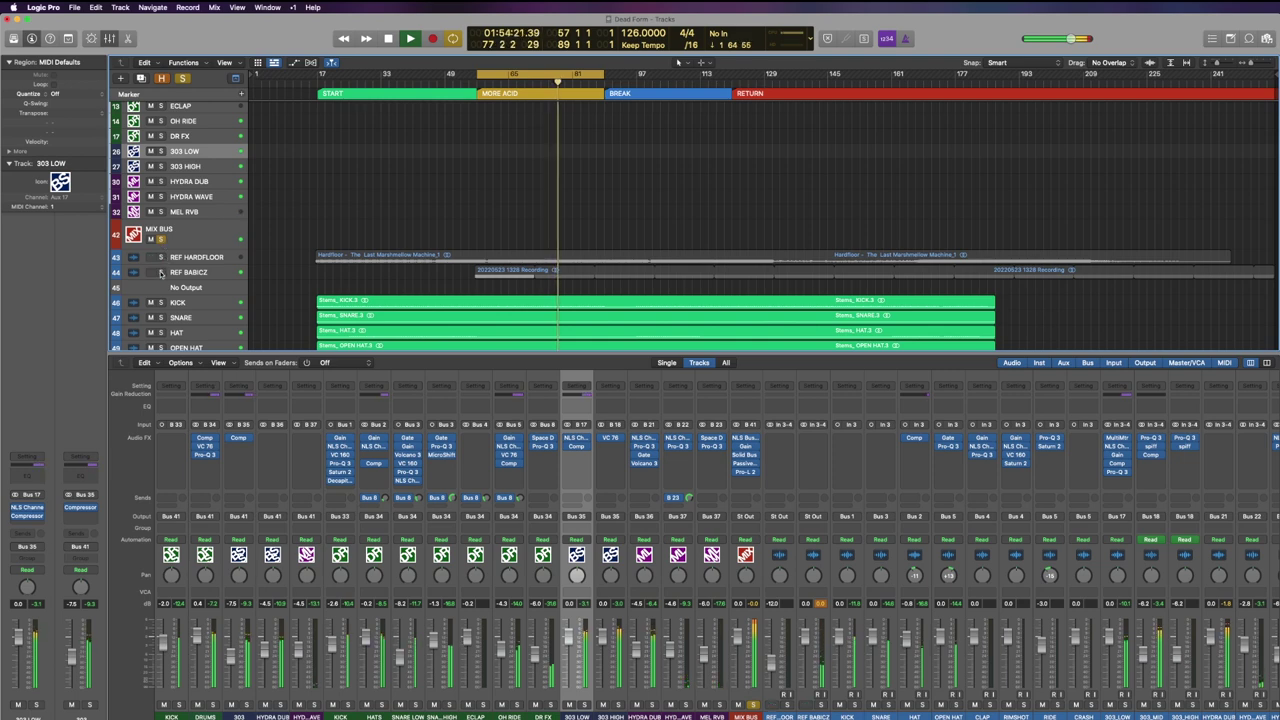
{"action": "left_click", "coordinate": [160, 272], "text": "alt"}
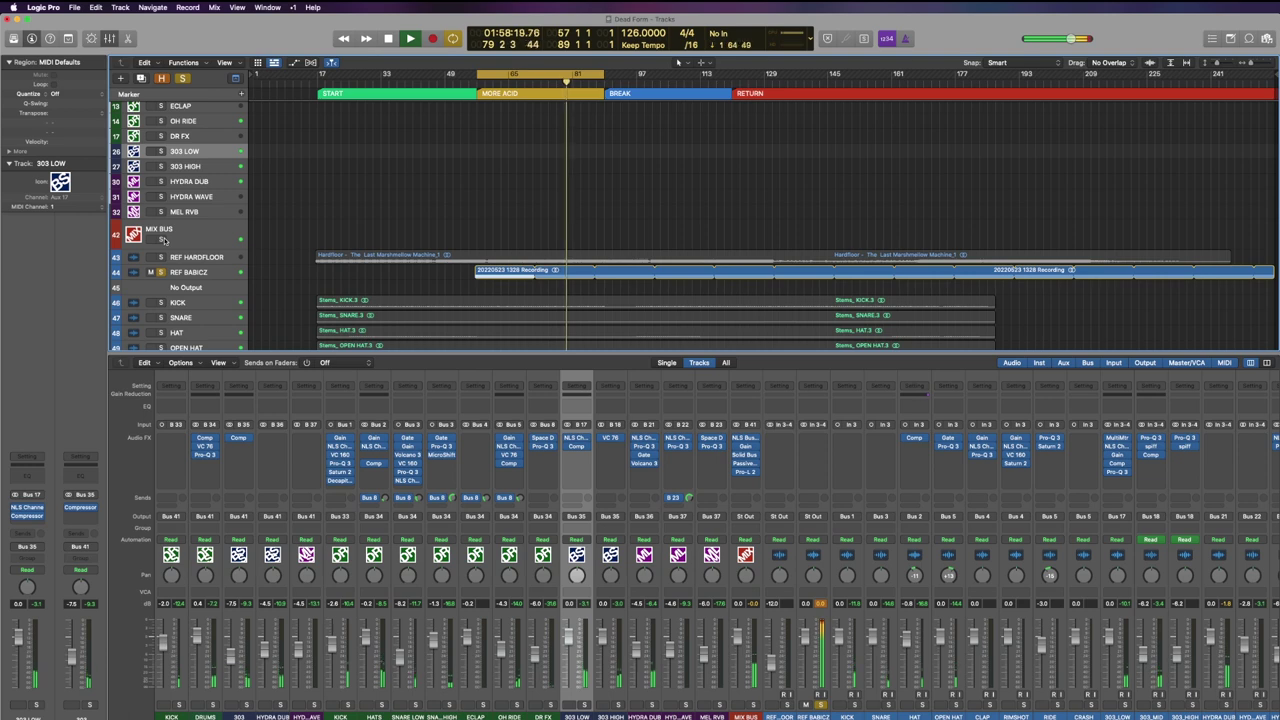
{"action": "left_click", "coordinate": [161, 239], "text": "alt"}
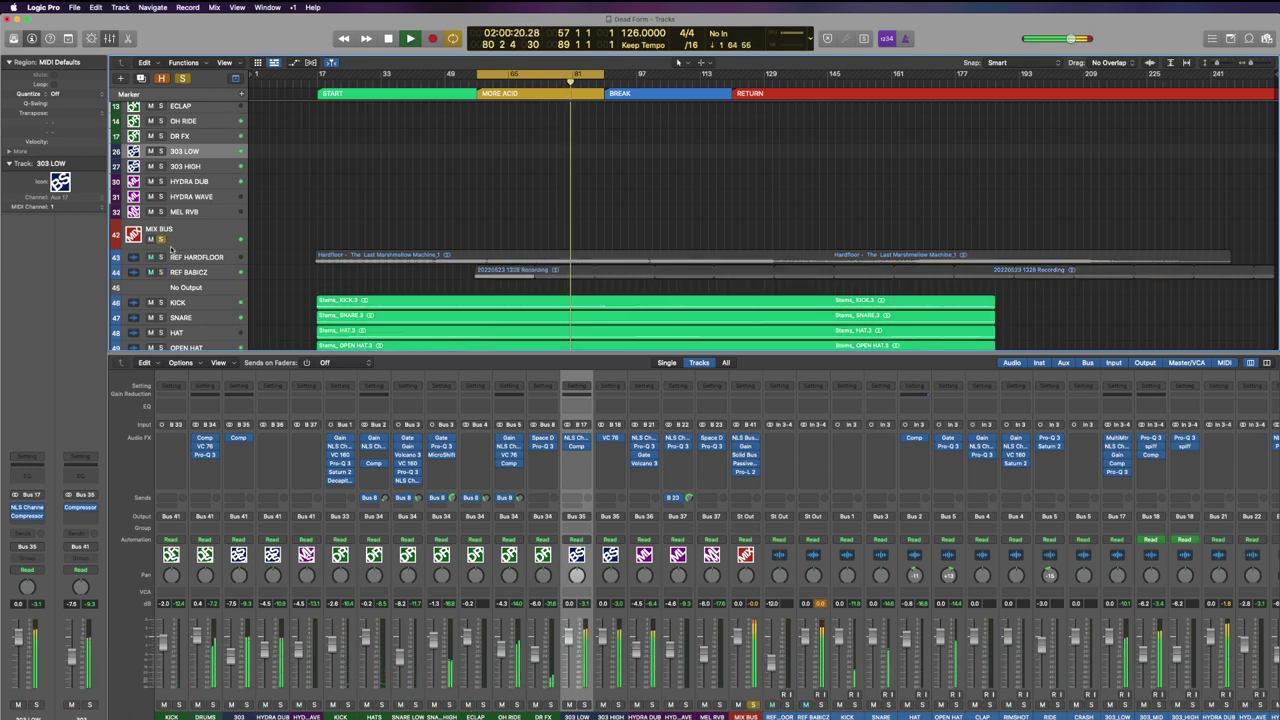
{"action": "key", "text": "space"}
{"action": "key", "text": "space"}
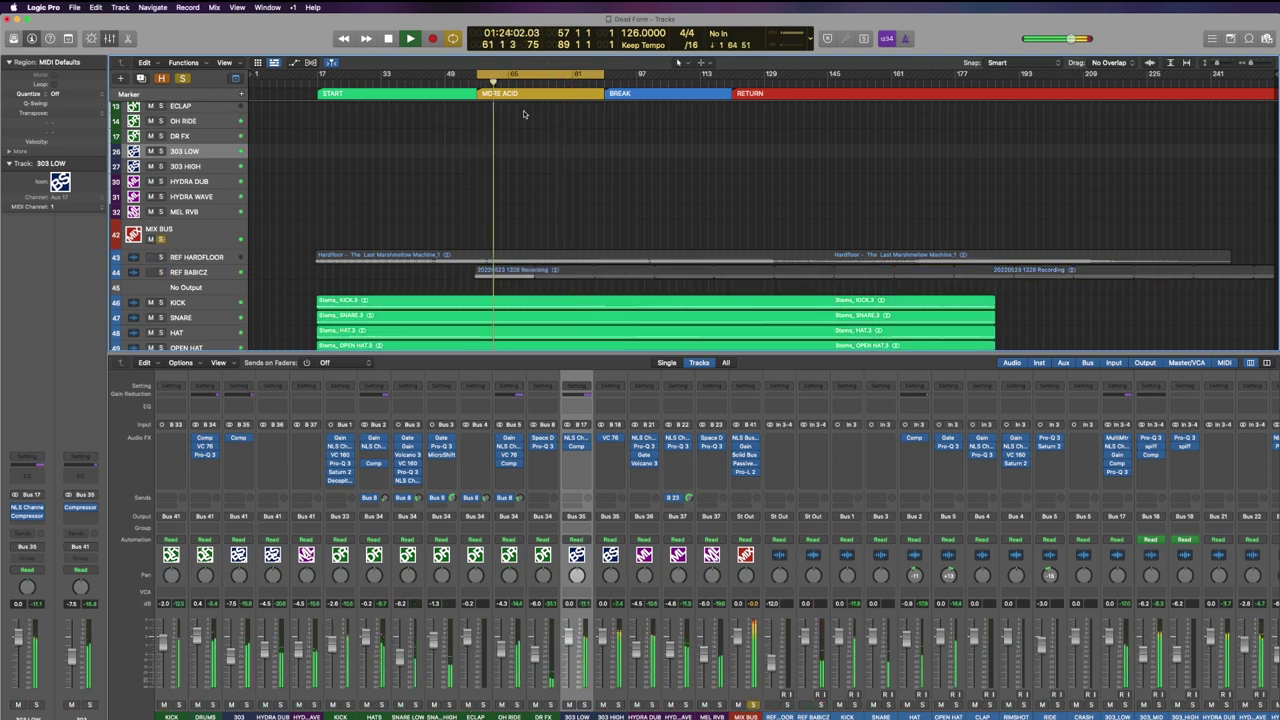
{"action": "left_click", "coordinate": [161, 272], "text": "alt"}
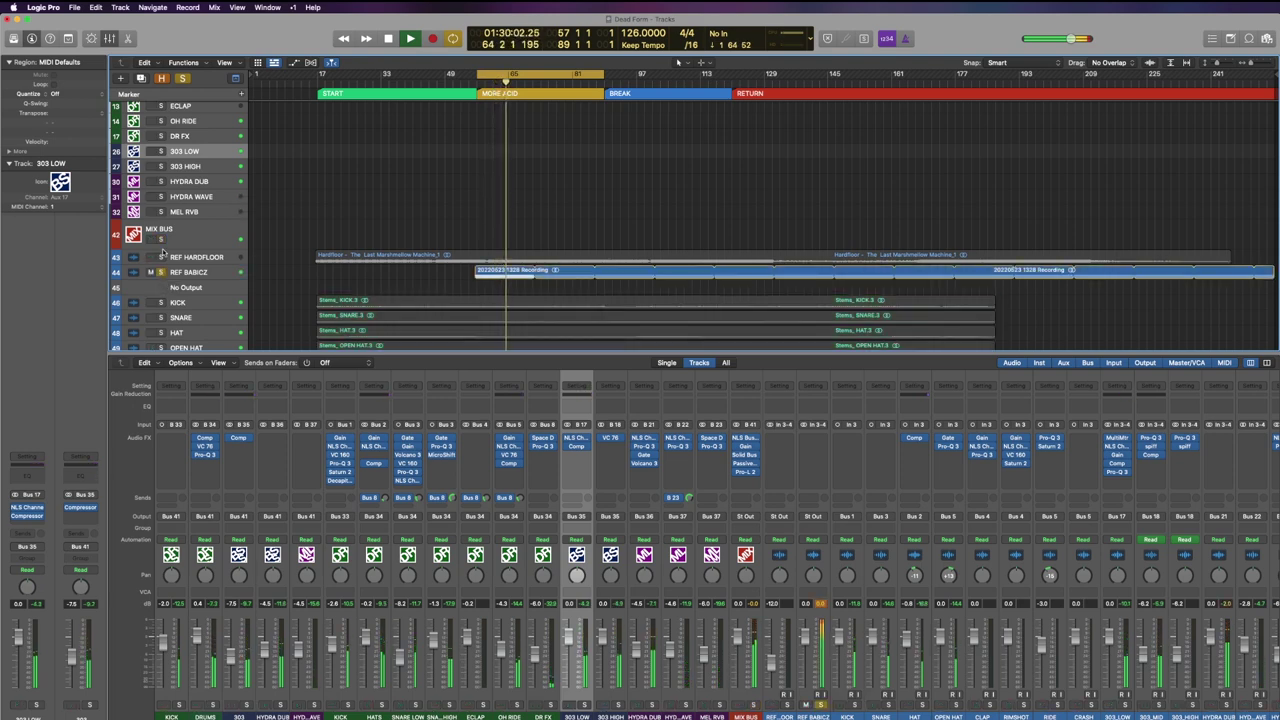
{"action": "left_click", "coordinate": [161, 239], "text": "alt"}
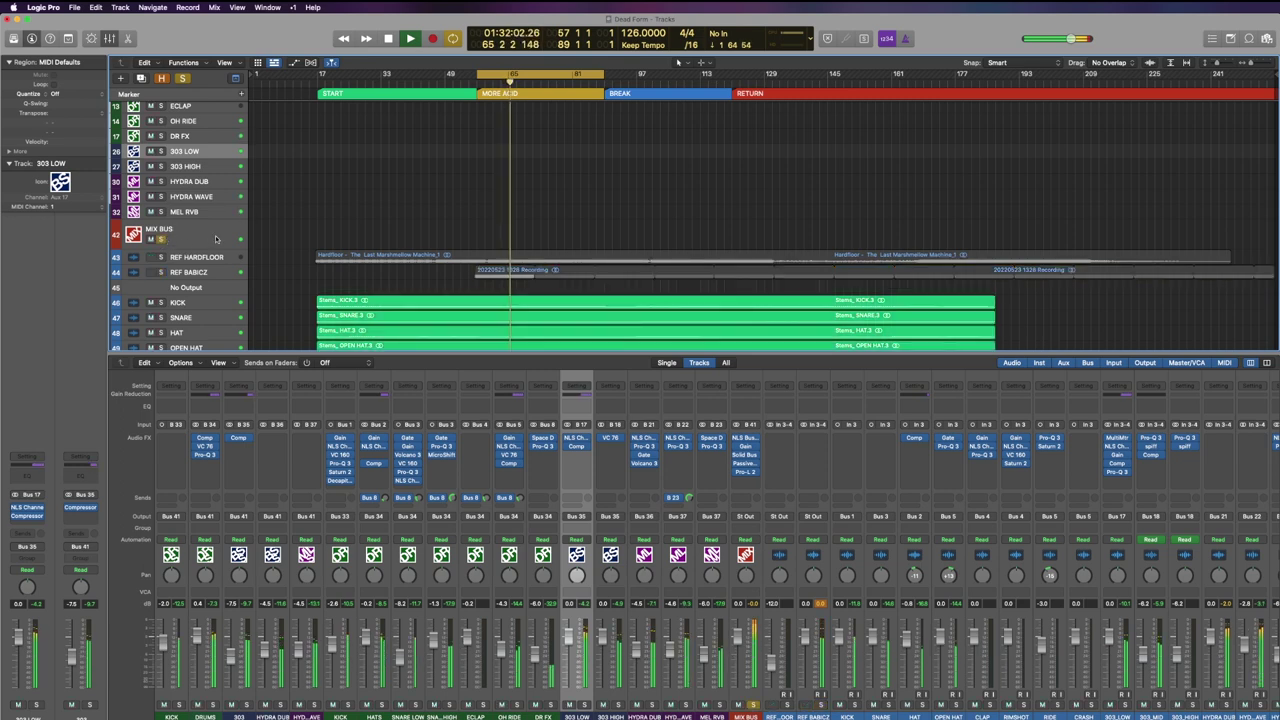
Lower the OH RIDE channel's level to -5.0 dB and hide the plug-in windows.
{"action": "scroll", "coordinate": [300, 210], "scroll_direction": "up", "scroll_amount": 3}
{"action": "left_click", "coordinate": [220, 184]}
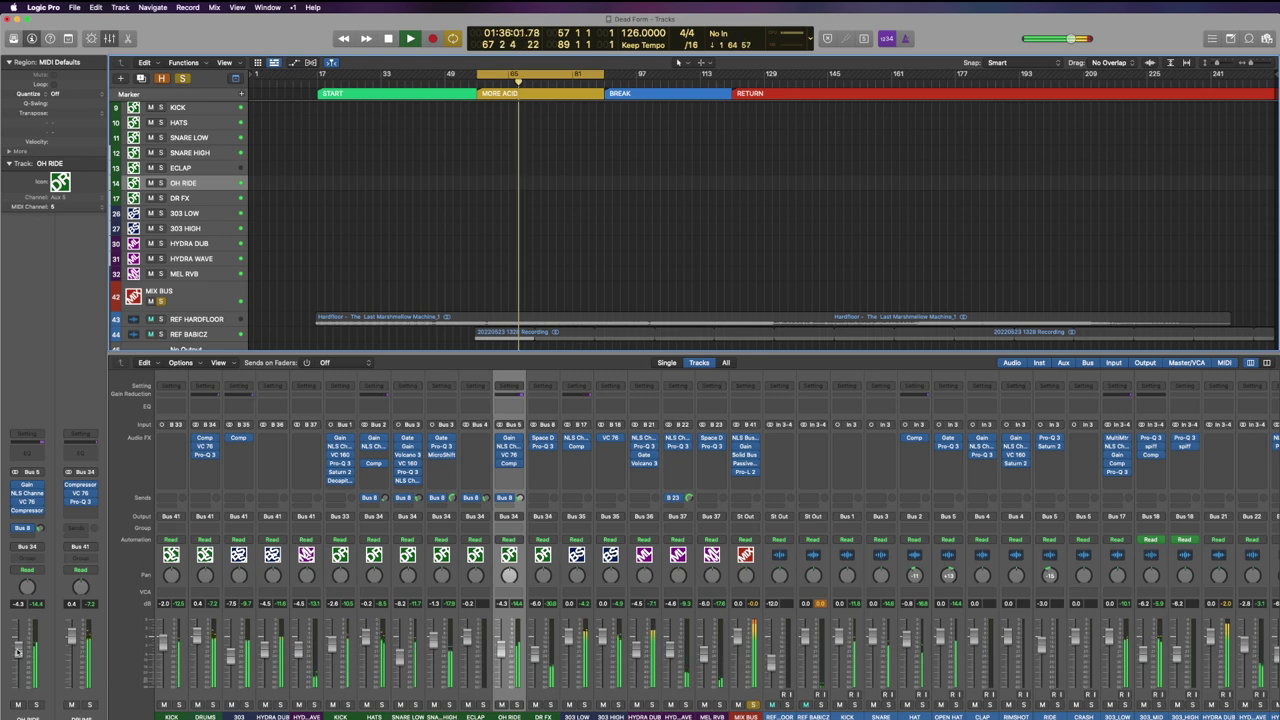
{"action": "left_click_drag", "start_coordinate": [17, 651], "coordinate": [17, 656]}
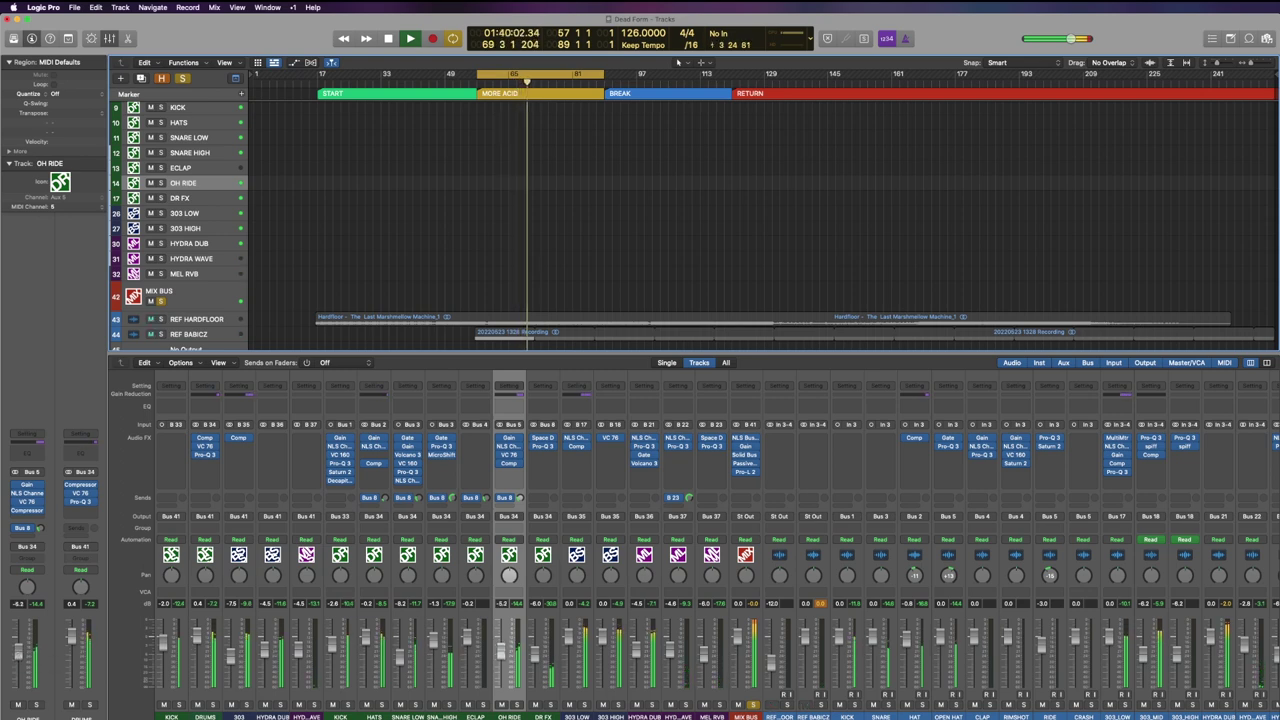
{"action": "scroll", "coordinate": [507, 245], "scroll_direction": "down", "scroll_amount": 5}
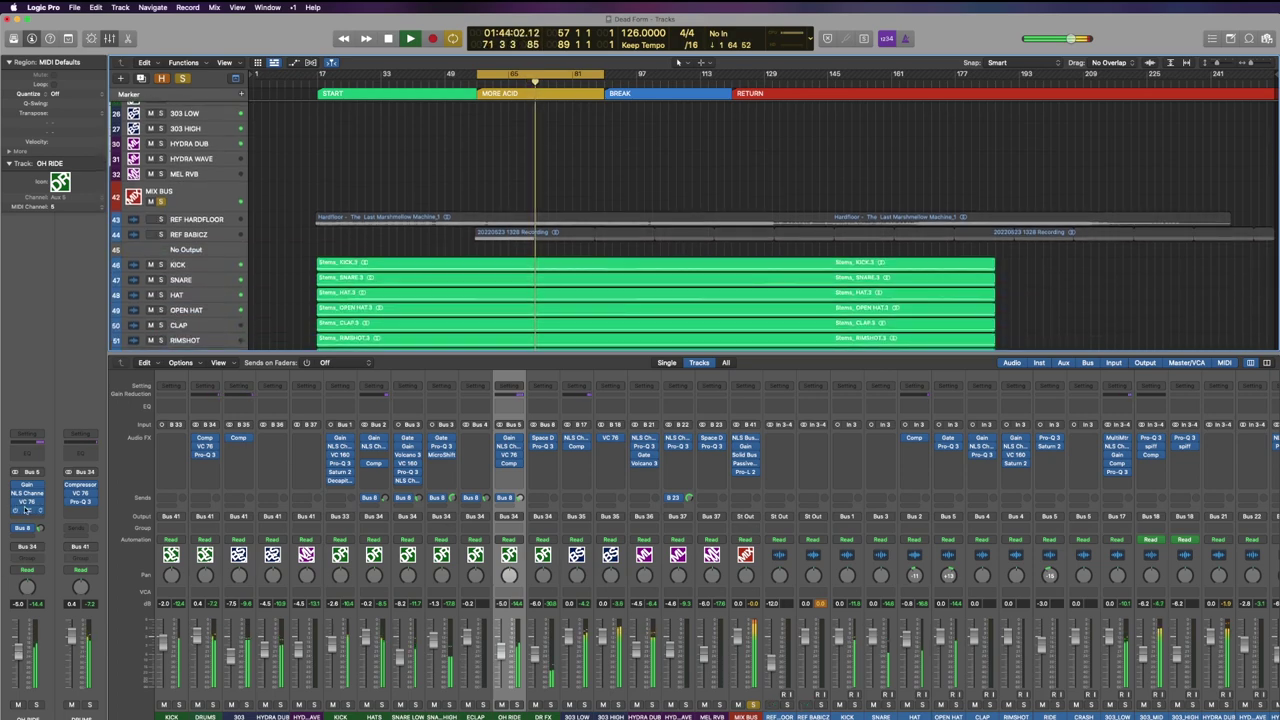
{"action": "key", "text": "v"}
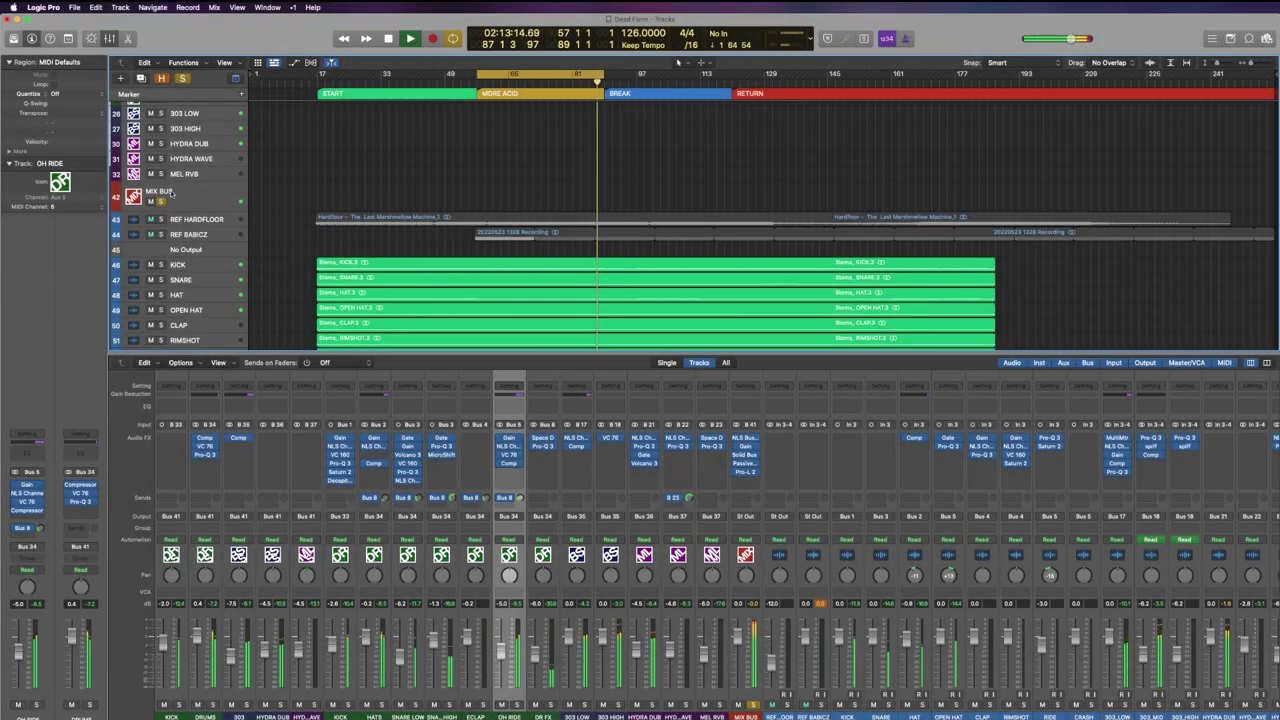
Check the adjusted OH RIDE balance by switching solo between MIX BUS and REF BABICZ twice.
{"action": "left_click", "coordinate": [161, 202]}
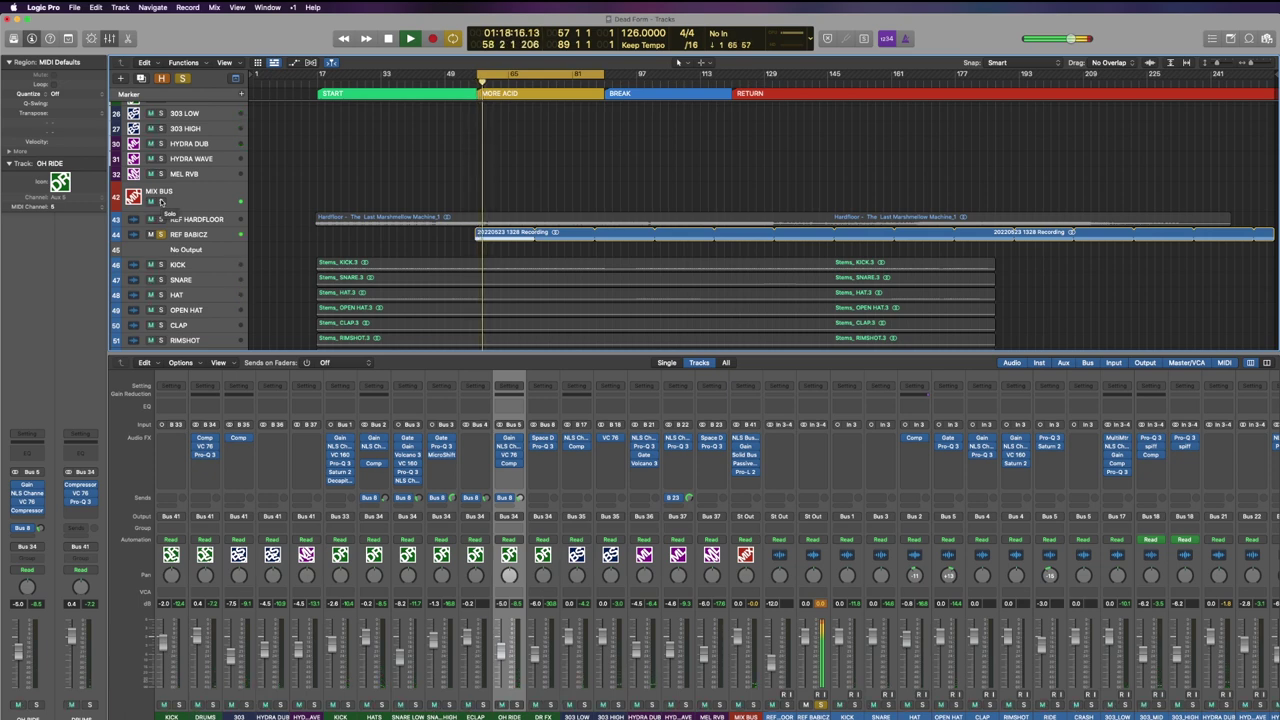
{"action": "left_click", "coordinate": [161, 202]}
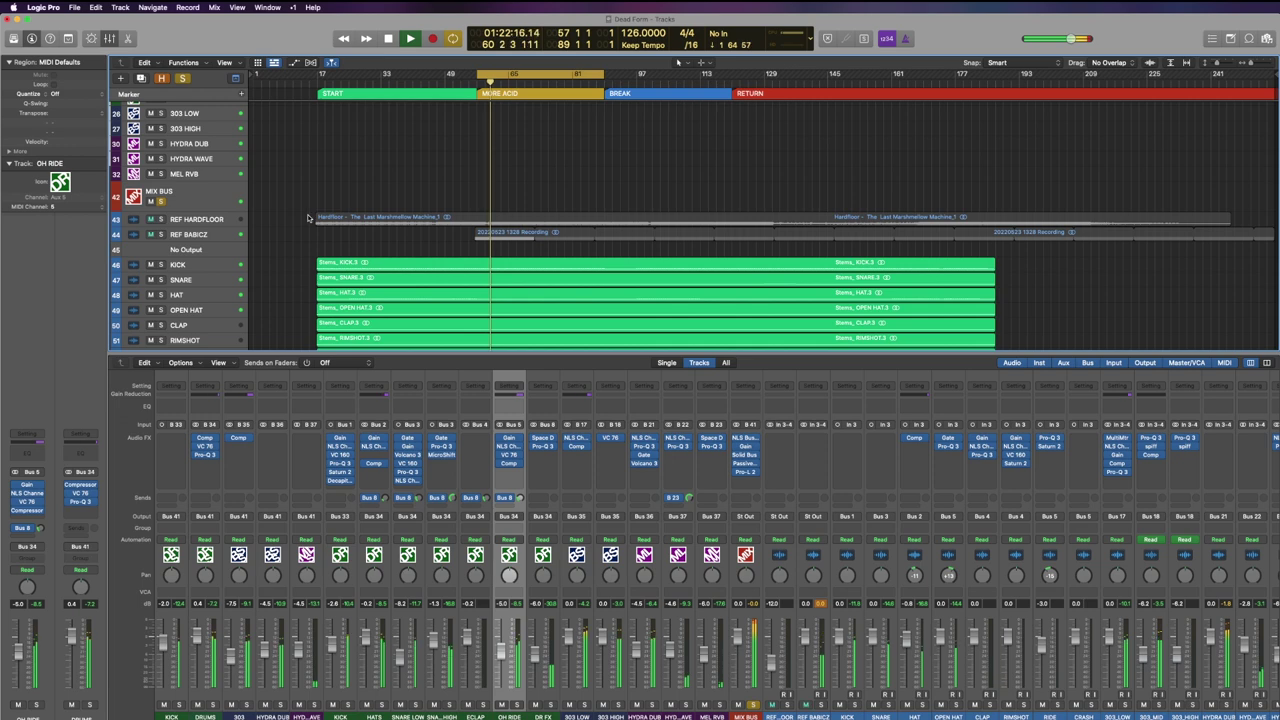
{"action": "scroll", "coordinate": [340, 246], "scroll_direction": "up", "scroll_amount": 3}
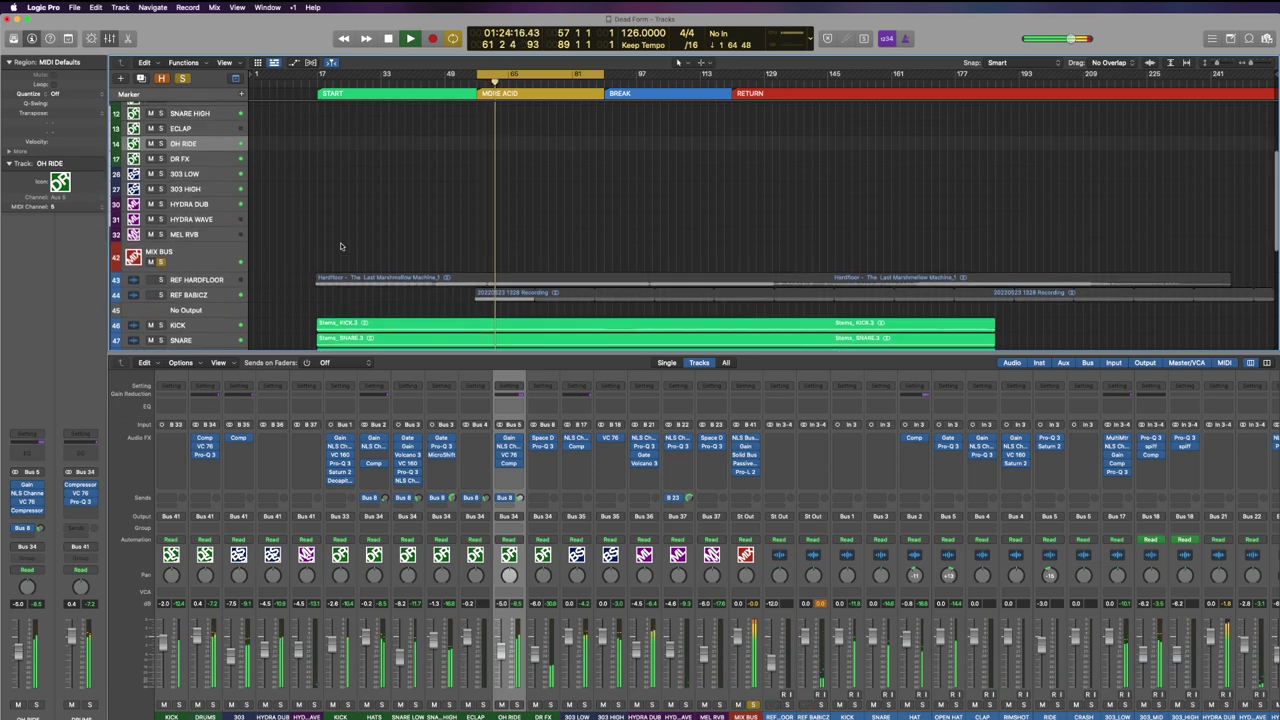
{"action": "left_click", "coordinate": [161, 262]}
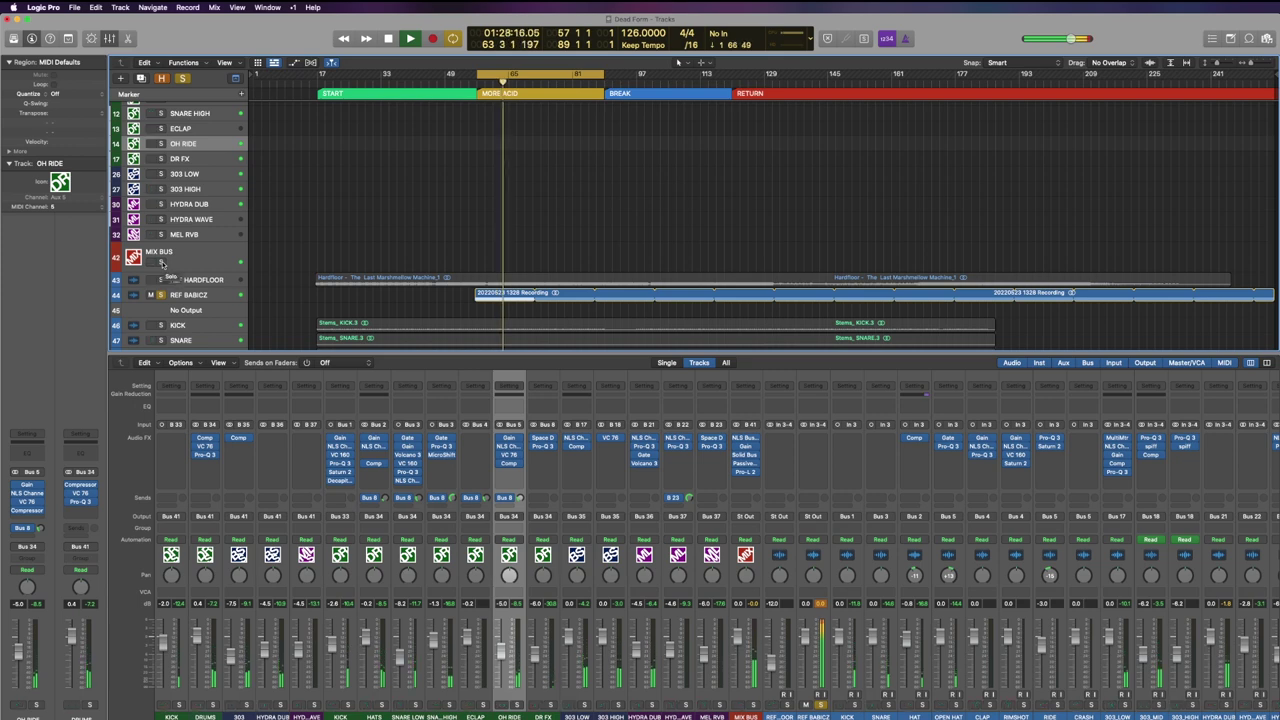
{"action": "left_click", "coordinate": [161, 262]}
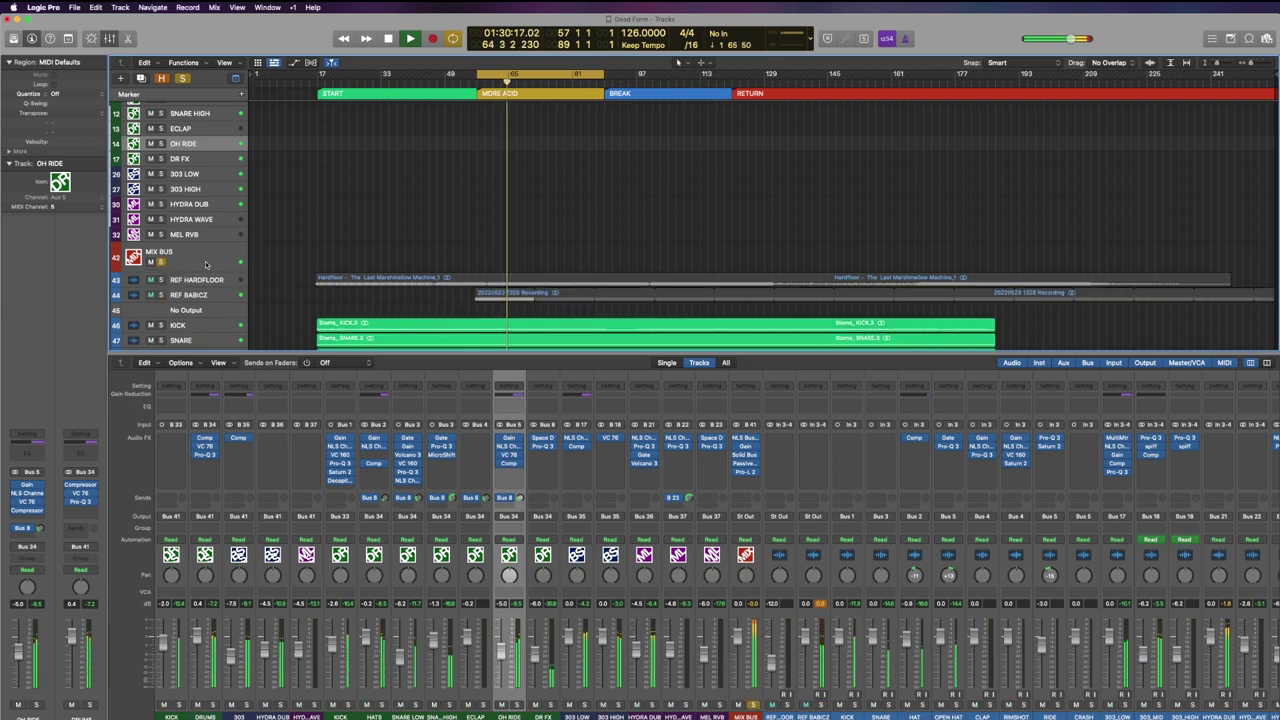
Open the Decapitator on the Bus 1 KICK channel, reset the channel's fader to 0.0 dB, and close the plug-in.
{"action": "scroll", "coordinate": [291, 202], "scroll_direction": "up", "scroll_amount": 3}
{"action": "scroll", "coordinate": [291, 202], "scroll_direction": "up", "scroll_amount": 5}
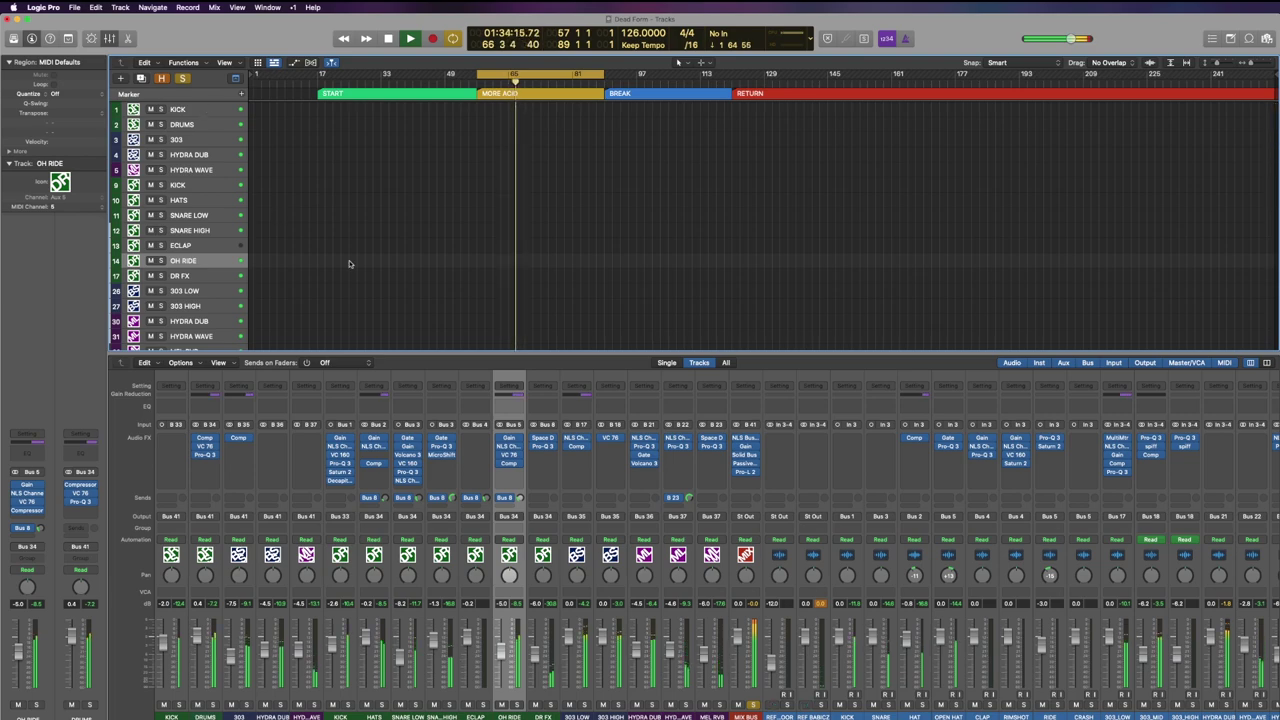
{"action": "left_click", "coordinate": [196, 110]}
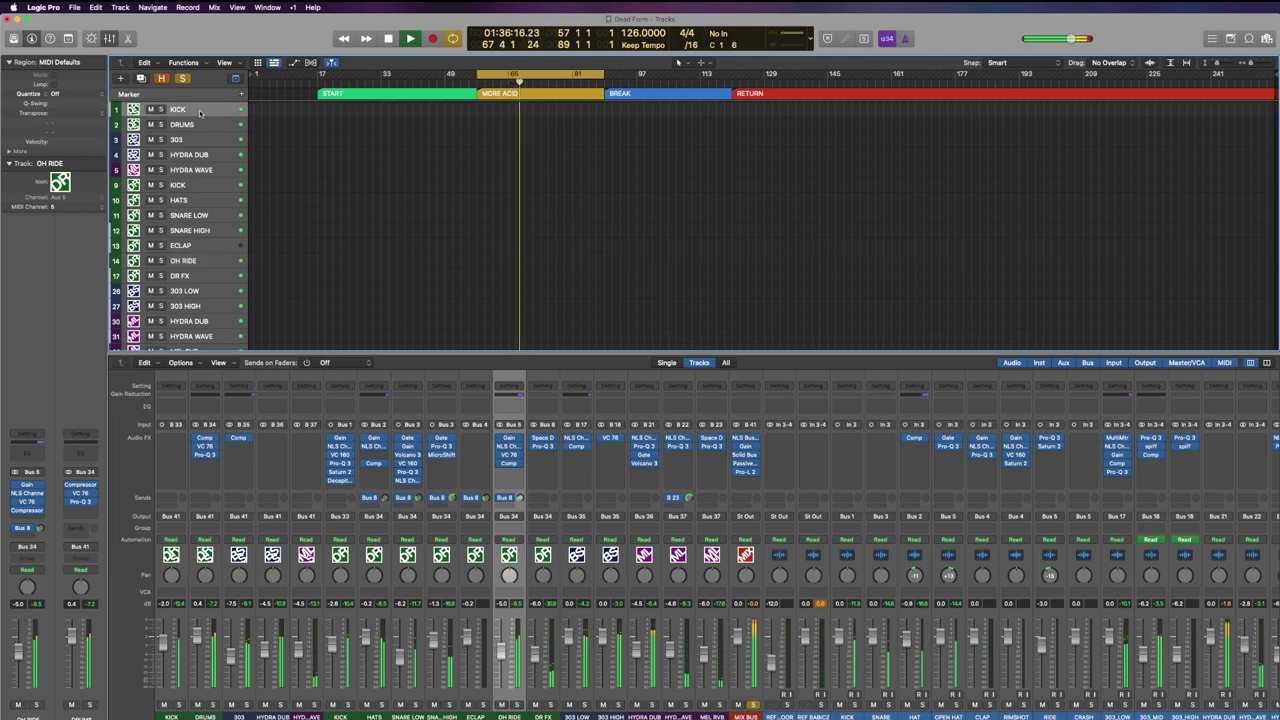
{"action": "left_click", "coordinate": [196, 185]}
{"action": "left_click", "coordinate": [28, 516]}
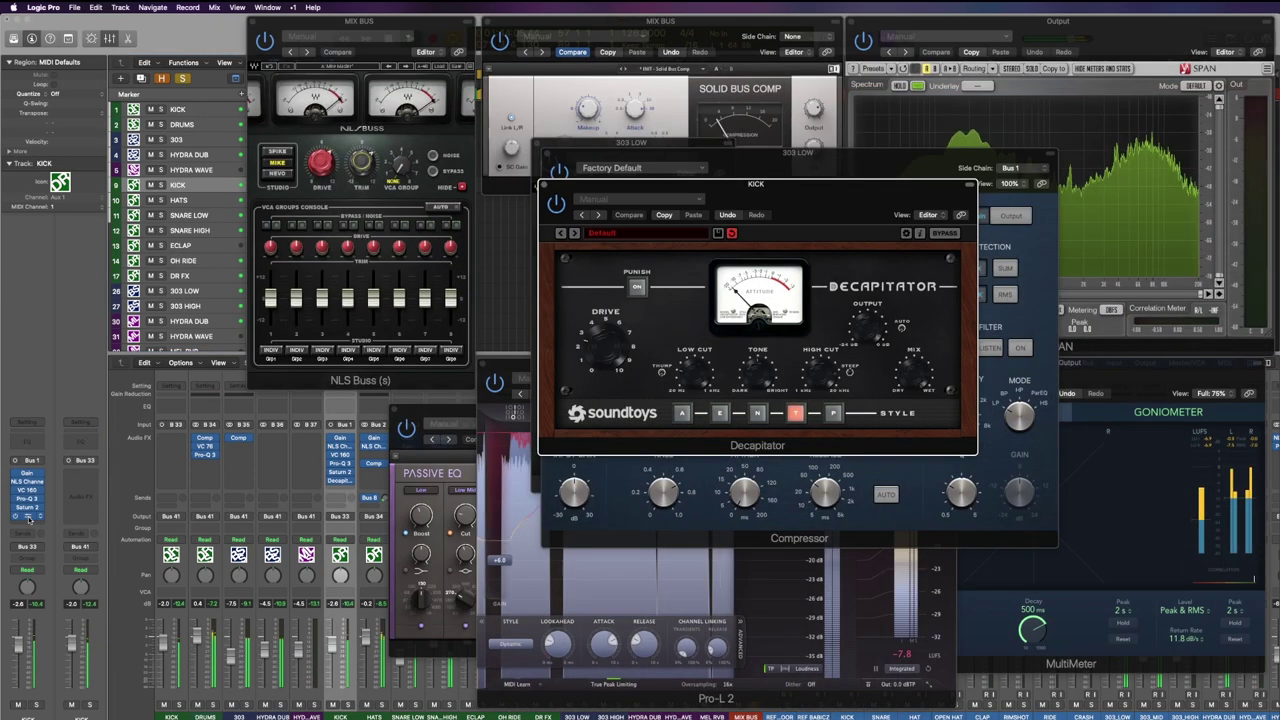
{"action": "left_click", "coordinate": [18, 648], "text": "alt"}
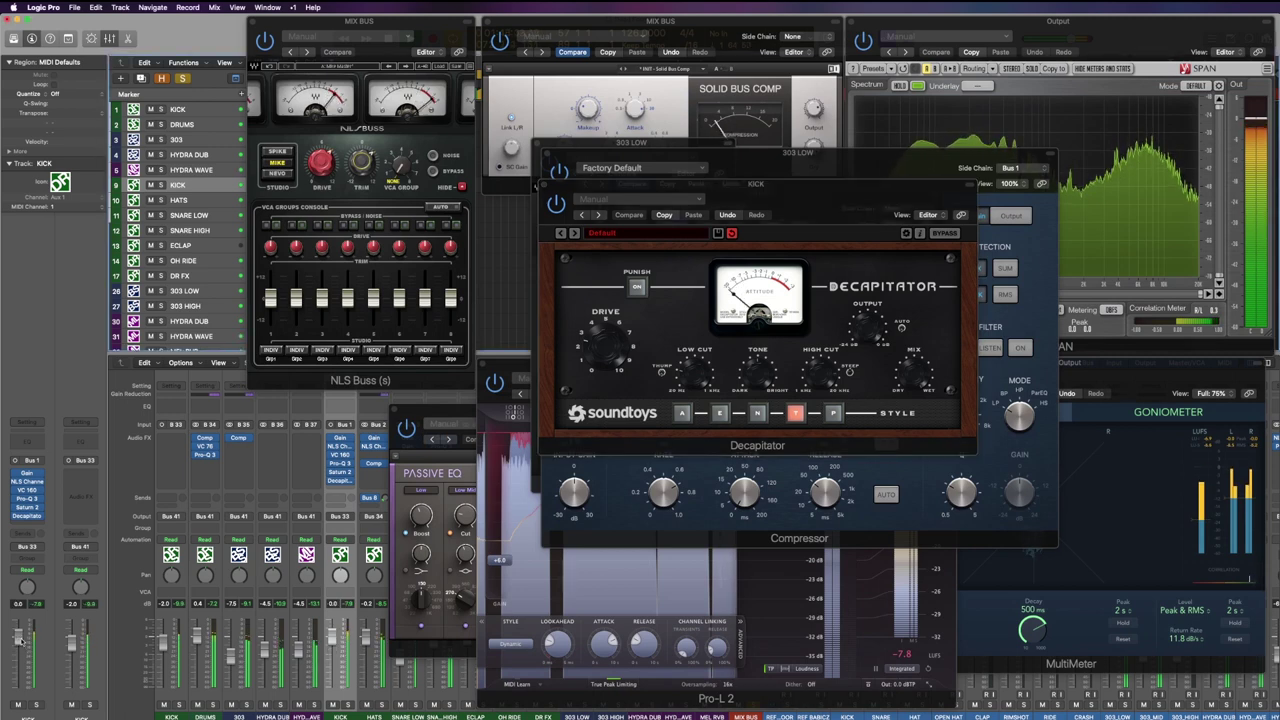
{"action": "left_click", "coordinate": [762, 385]}
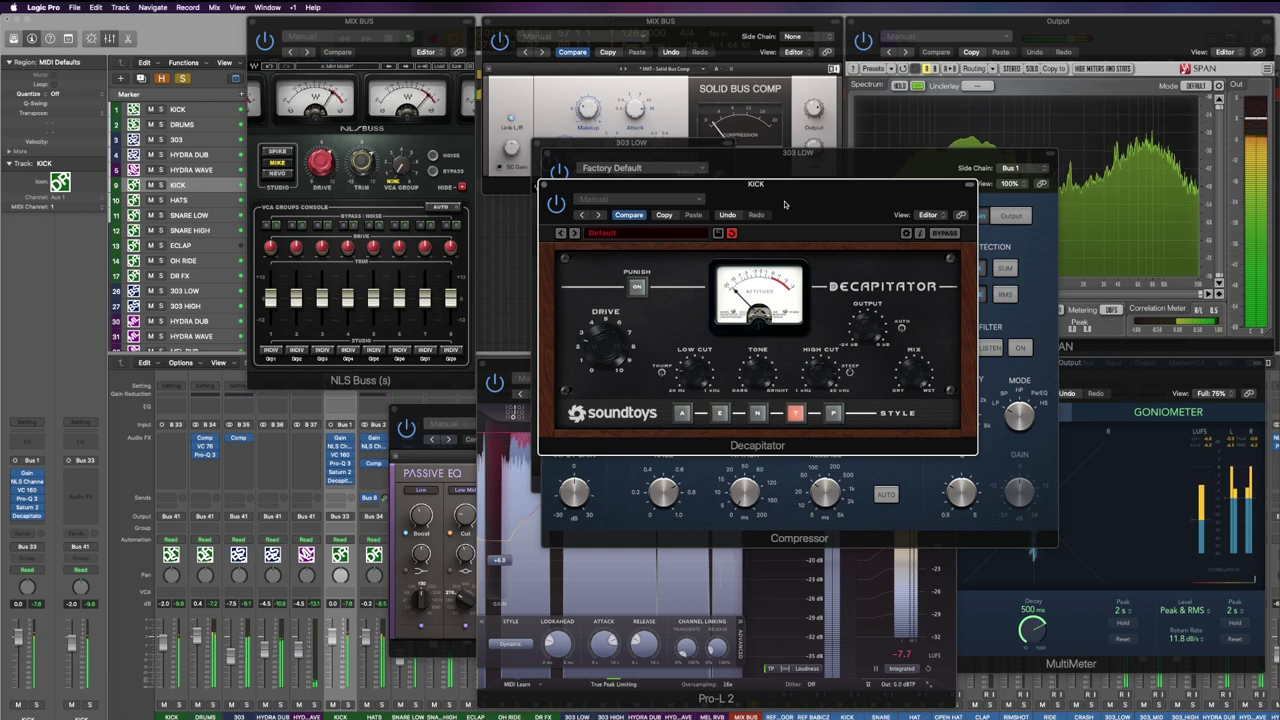
{"action": "left_click_drag", "start_coordinate": [786, 203], "coordinate": [820, 212]}
{"action": "key", "text": "super+w"}
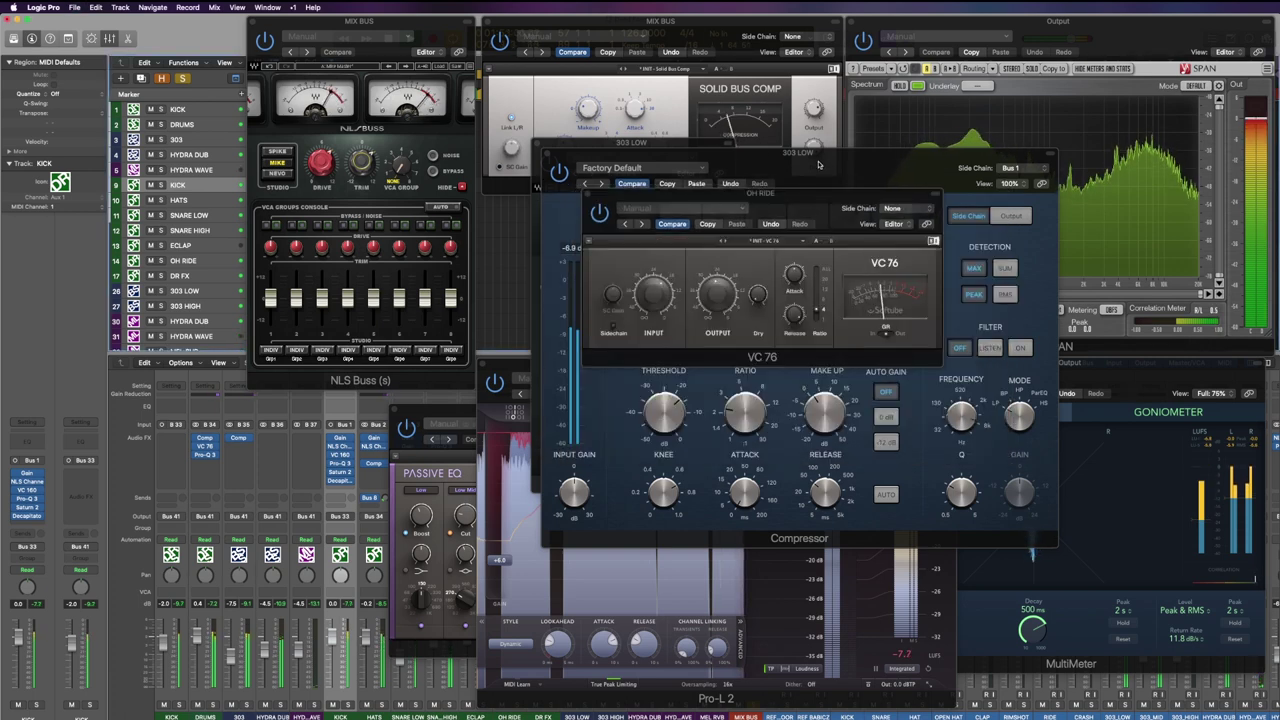
{"action": "key", "text": "v"}
Compare the louder kick with the reference by soloing REF BABICZ and returning to MIX BUS.
{"action": "scroll", "coordinate": [460, 295], "scroll_direction": "down", "scroll_amount": 5}
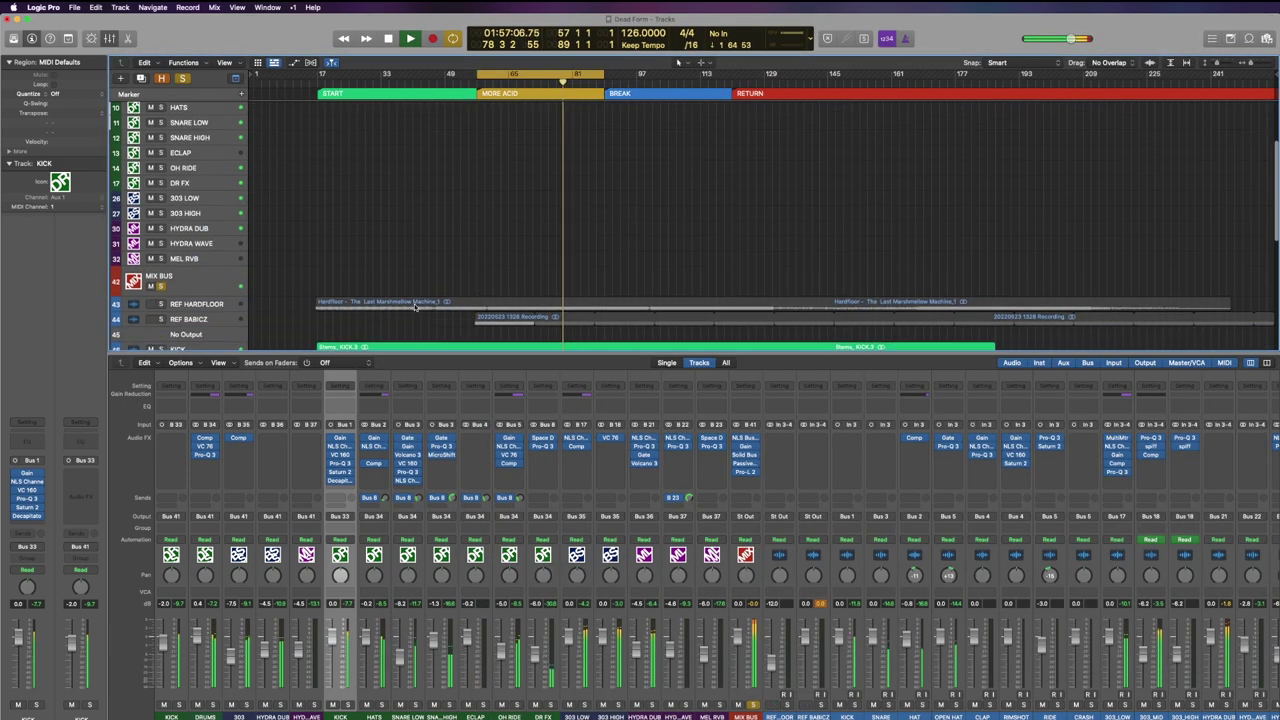
{"action": "left_click", "coordinate": [160, 233]}
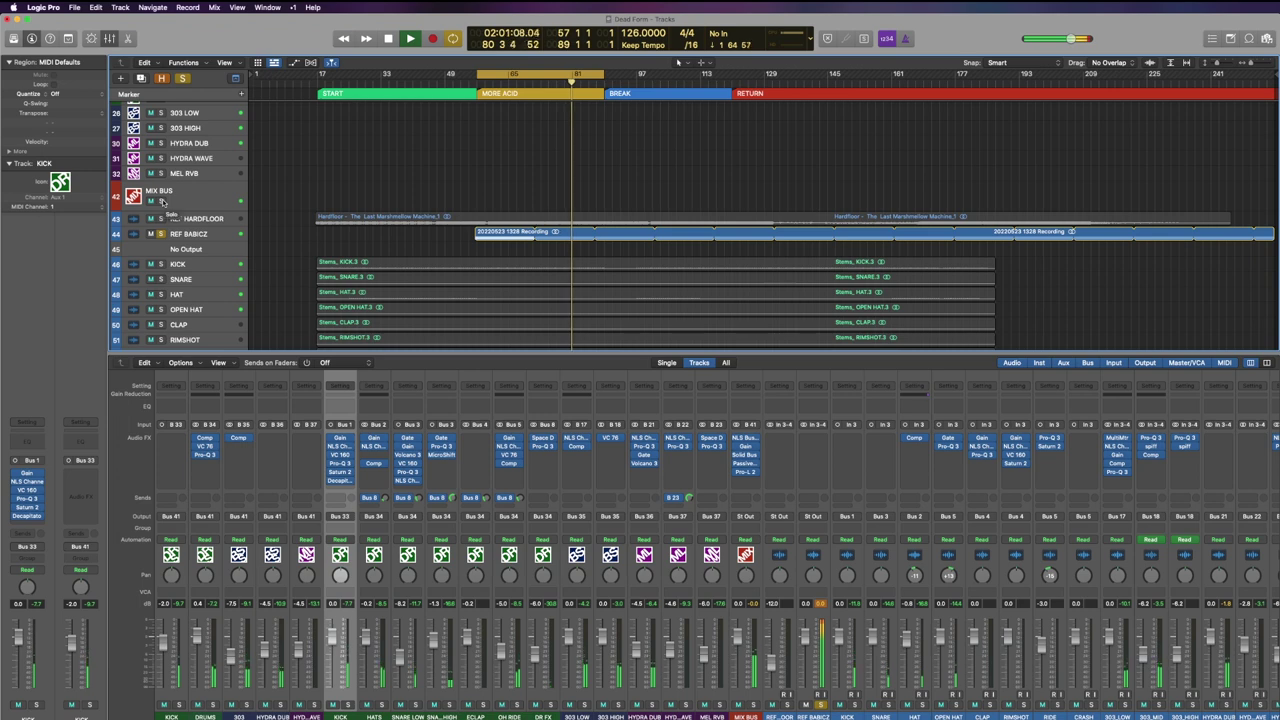
{"action": "left_click", "coordinate": [161, 201], "text": "alt"}
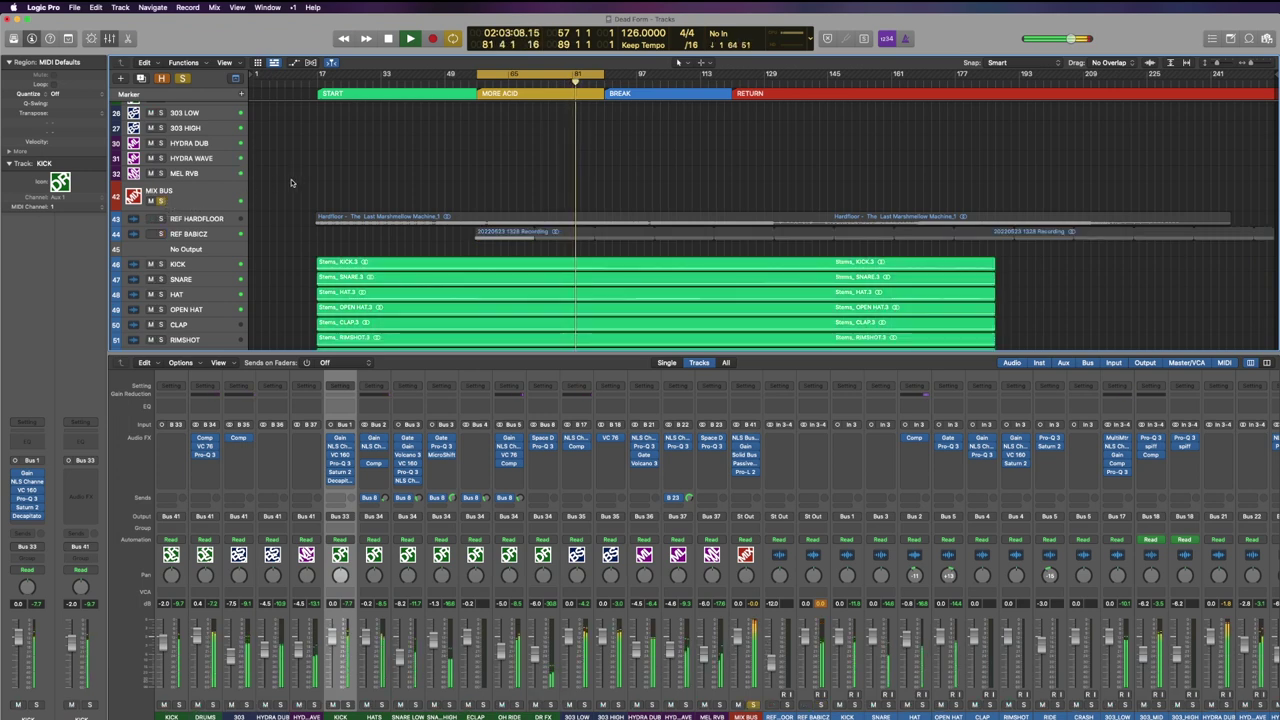
Move the REF HARDFLOOR region about 25 bars later and compare it with MIX BUS from the start of MORE ACID.
{"action": "left_click", "coordinate": [160, 218]}
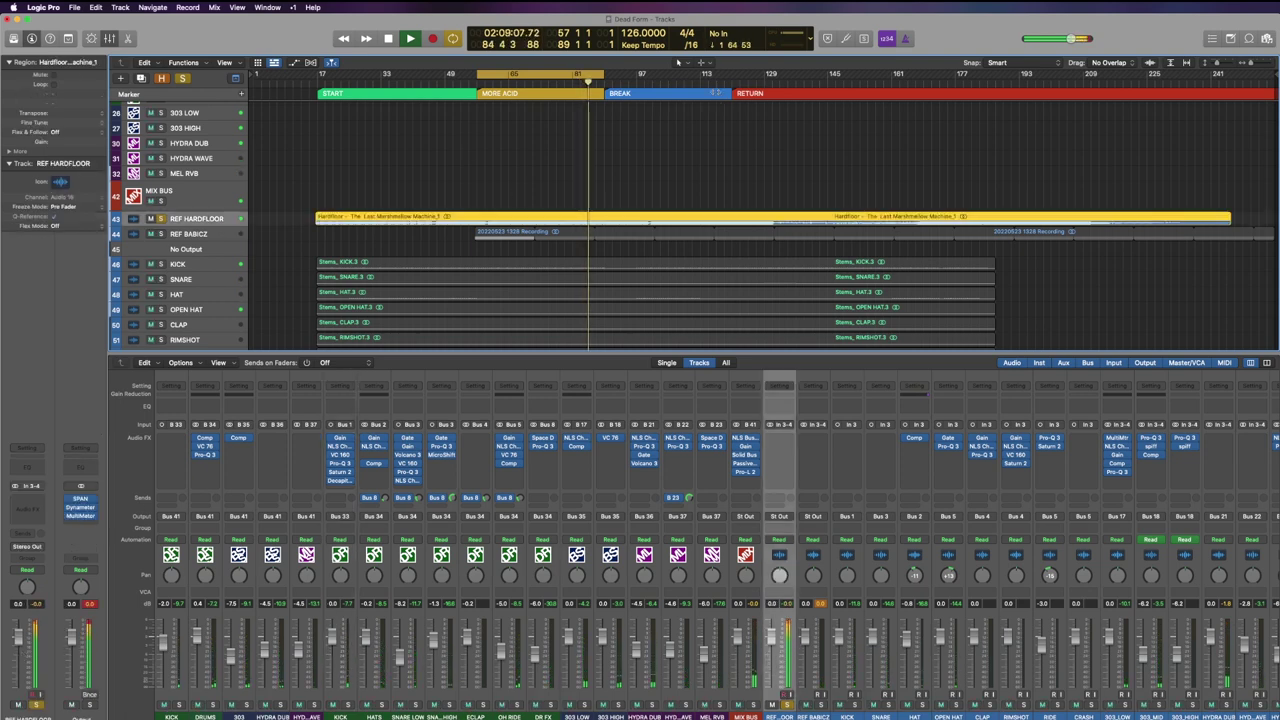
{"action": "left_click", "coordinate": [771, 82]}
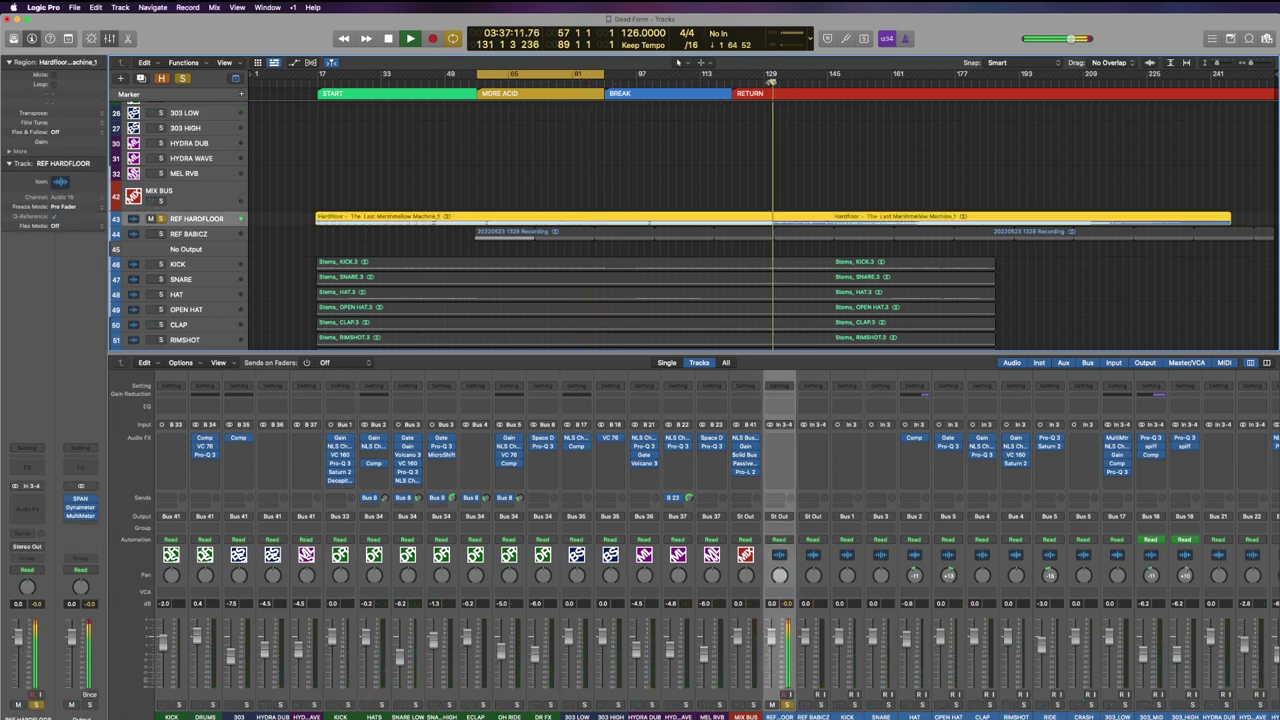
{"action": "left_click", "coordinate": [712, 82]}
{"action": "left_click", "coordinate": [731, 82]}
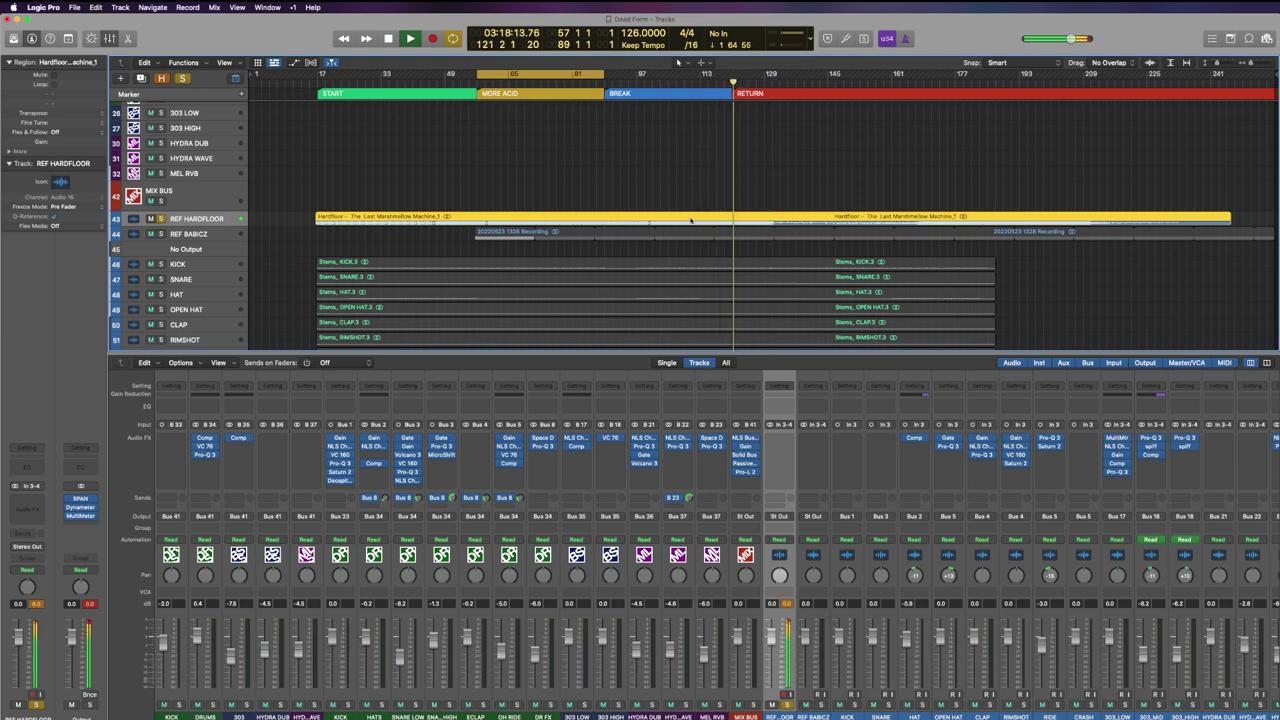
{"action": "left_click_drag", "start_coordinate": [691, 219], "coordinate": [793, 219]}
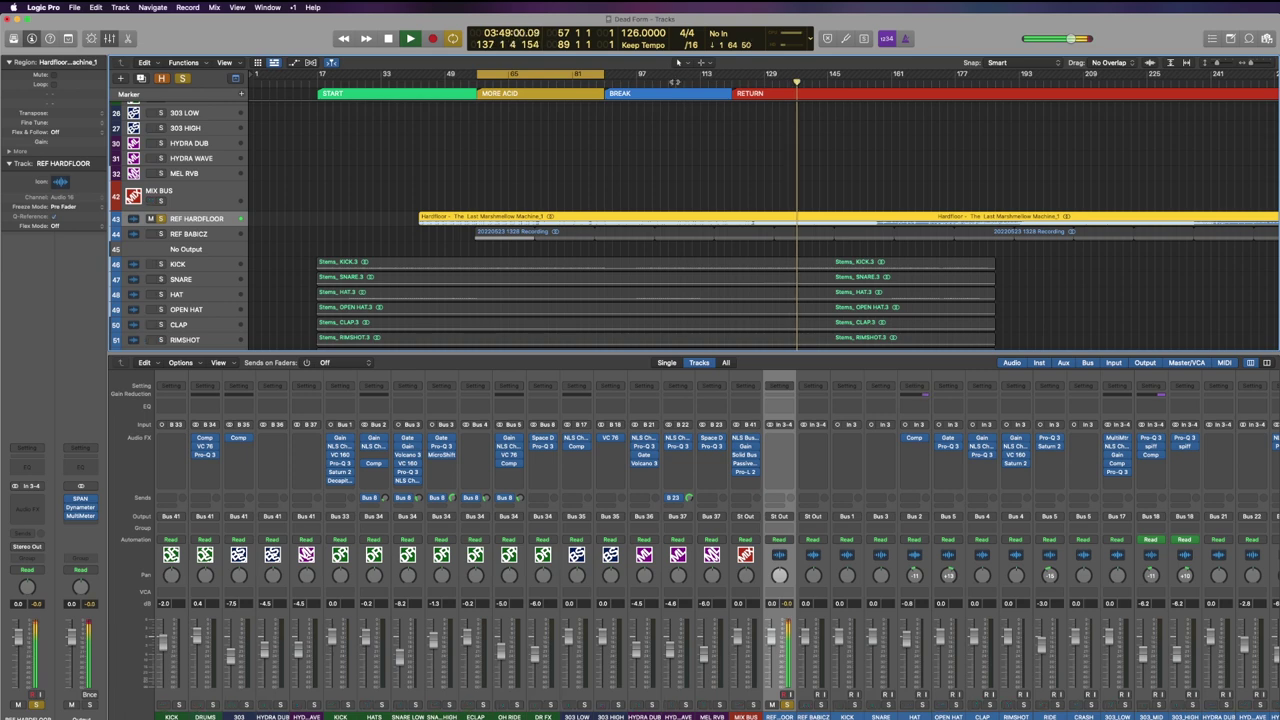
{"action": "left_click", "coordinate": [477, 86]}
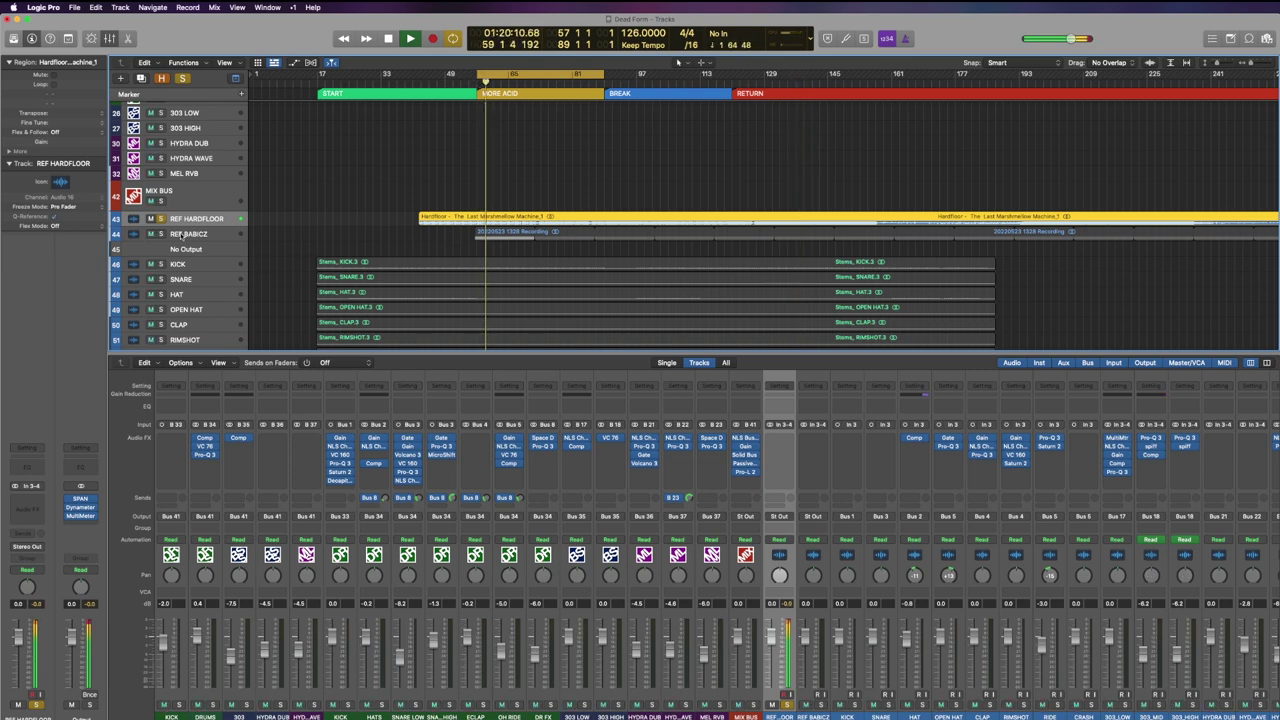
{"action": "left_click", "coordinate": [161, 201], "text": "alt"}
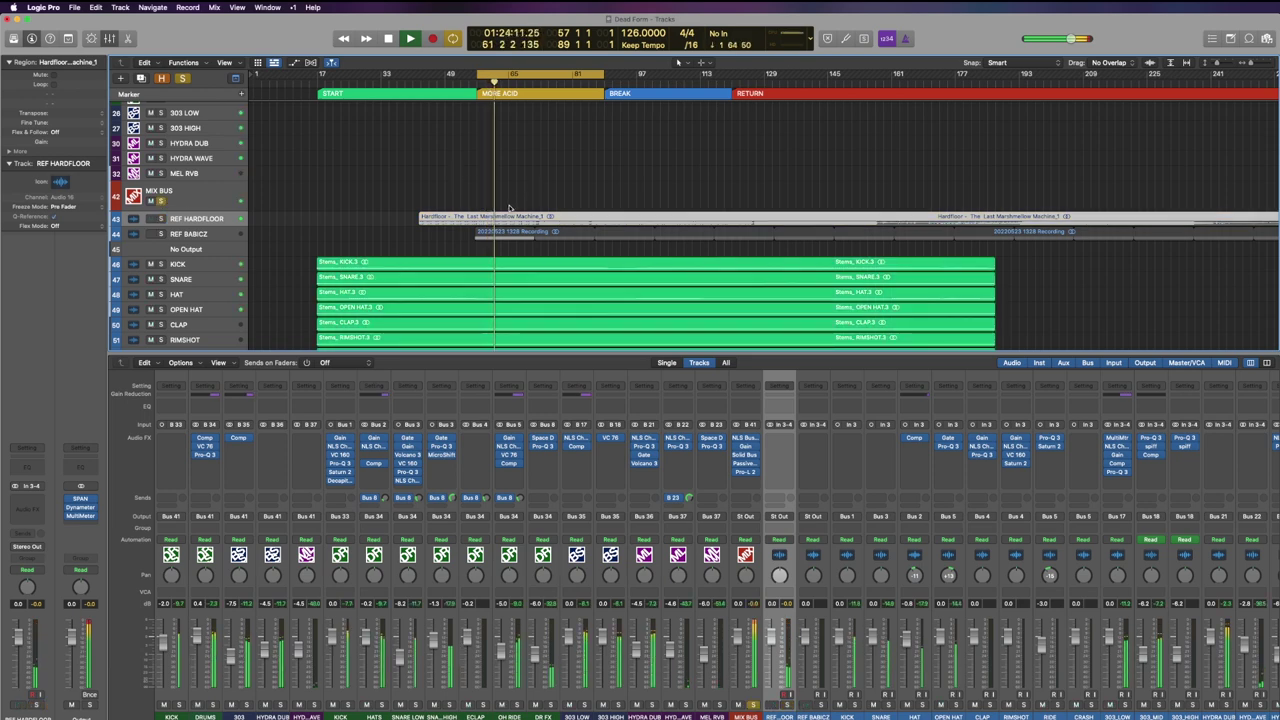
Open the Dynameter on the Output channel, reset its measurement, and place its window over the MultiMeter.
{"action": "scroll", "coordinate": [300, 200], "scroll_direction": "up", "scroll_amount": 10}
{"action": "left_click", "coordinate": [177, 110]}
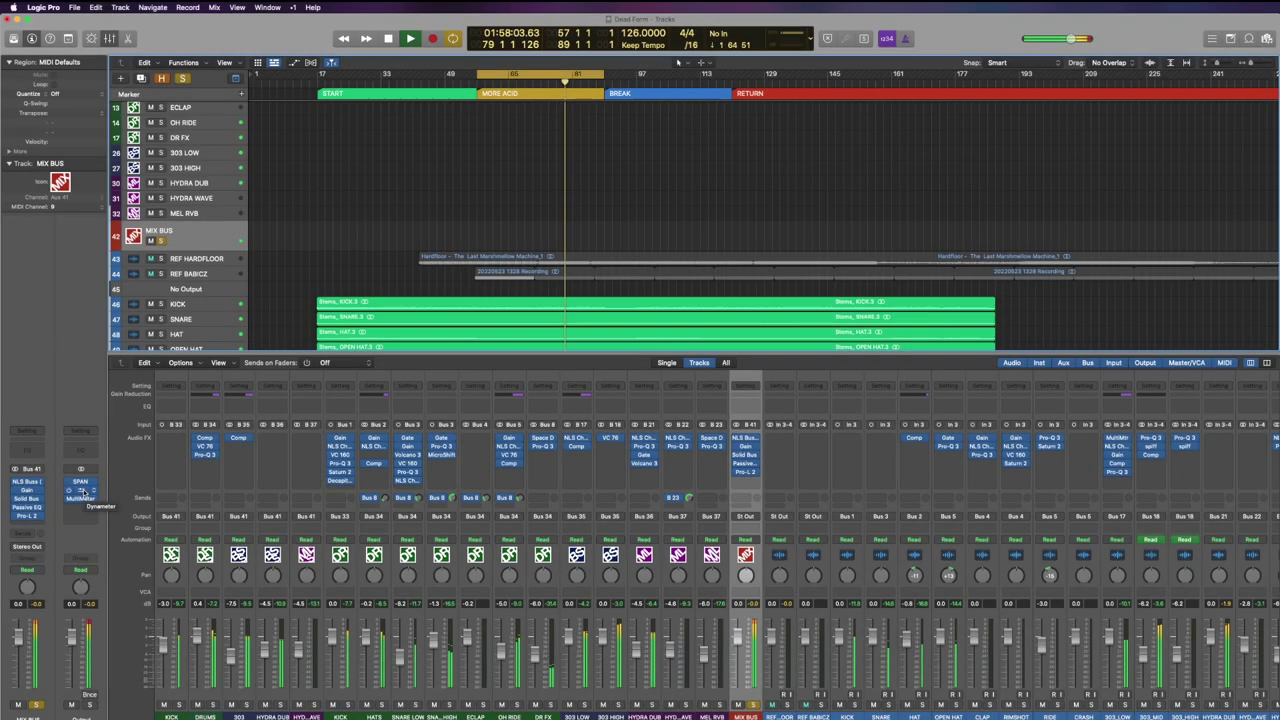
{"action": "left_click", "coordinate": [84, 491]}
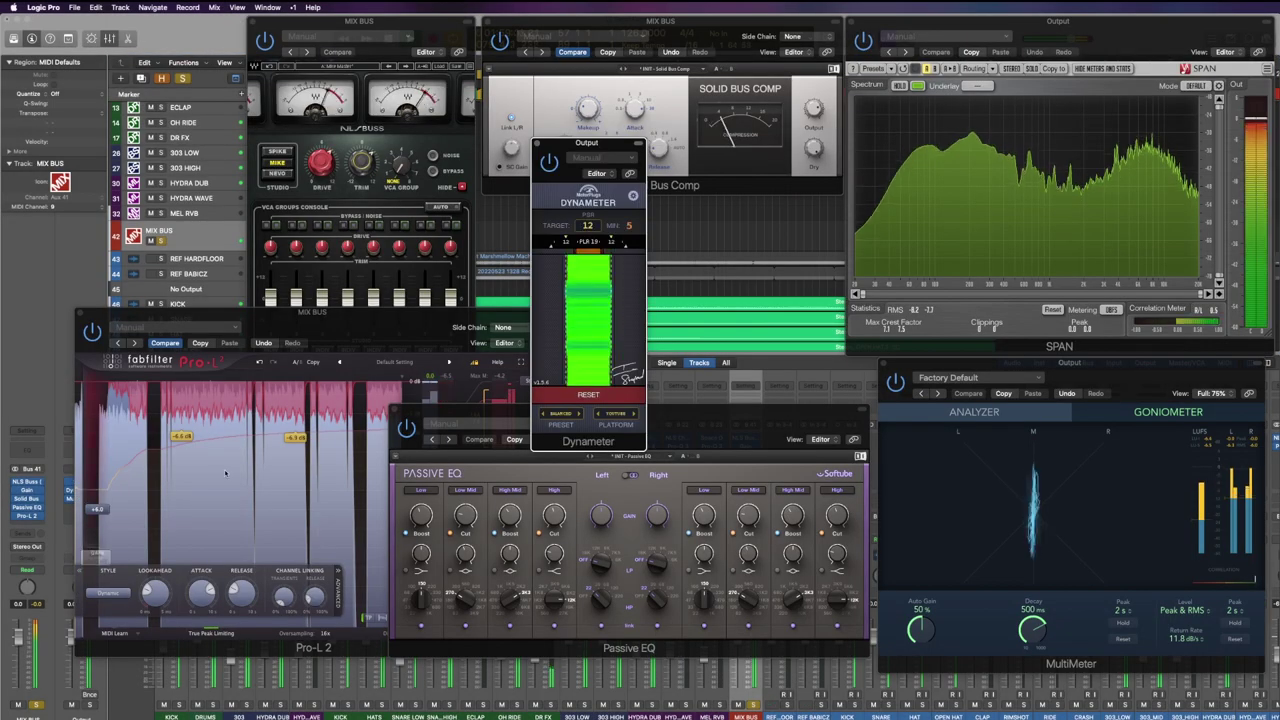
{"action": "left_click", "coordinate": [601, 395]}
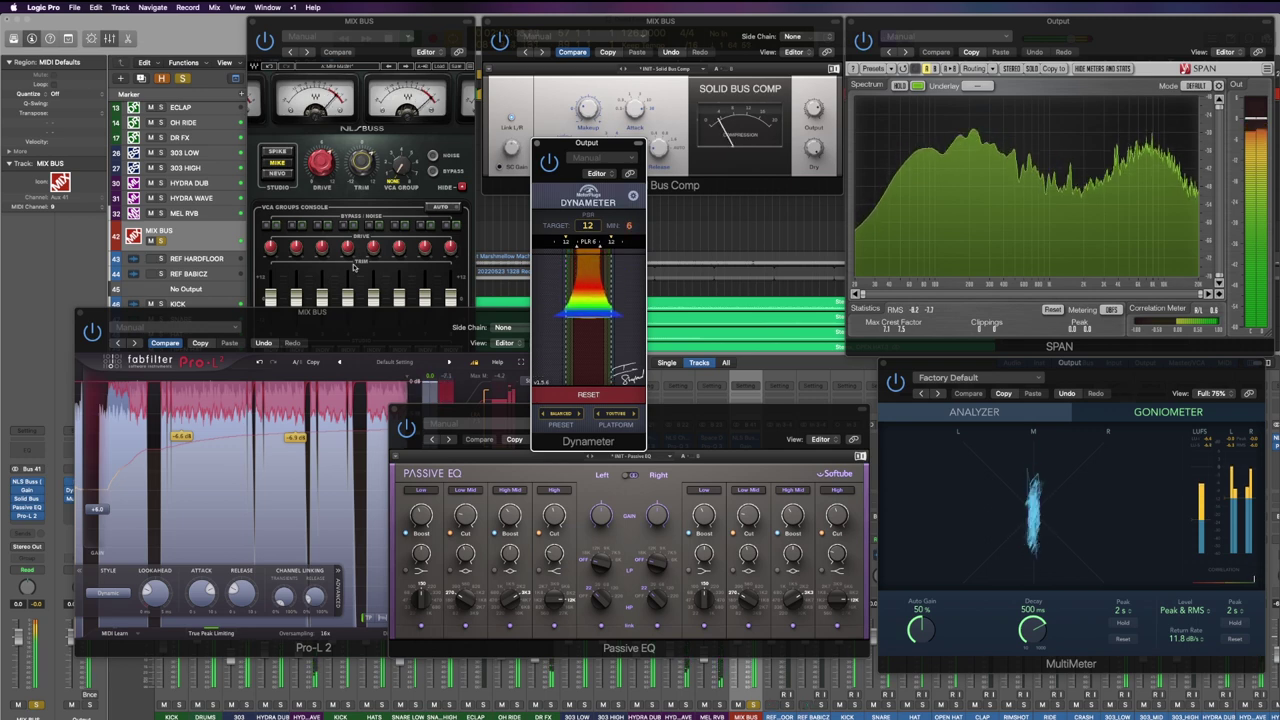
{"action": "left_click_drag", "start_coordinate": [608, 148], "coordinate": [1161, 386]}
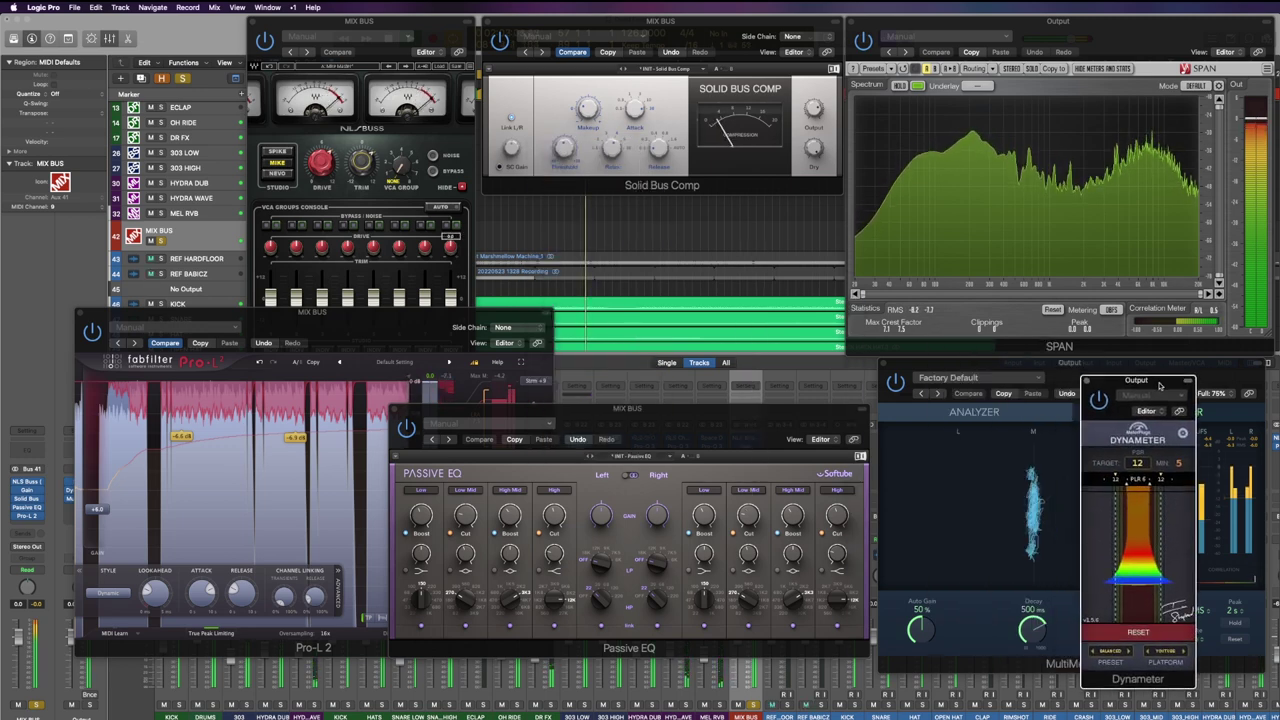
{"action": "left_click", "coordinate": [713, 424]}
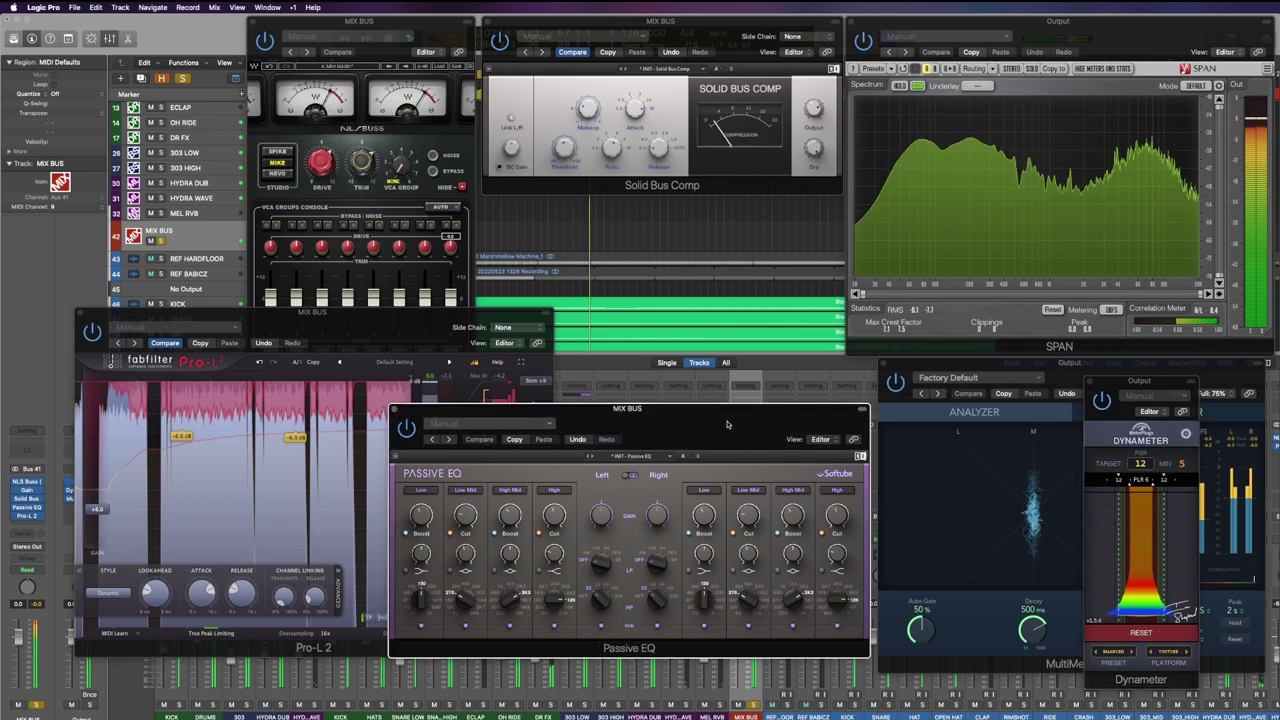
Close the NLS Buss window and rearrange the Solid Bus Comp, Pro-L 2 and Passive EQ windows so the transport and arrangement are uncovered.
{"action": "left_click", "coordinate": [253, 21]}
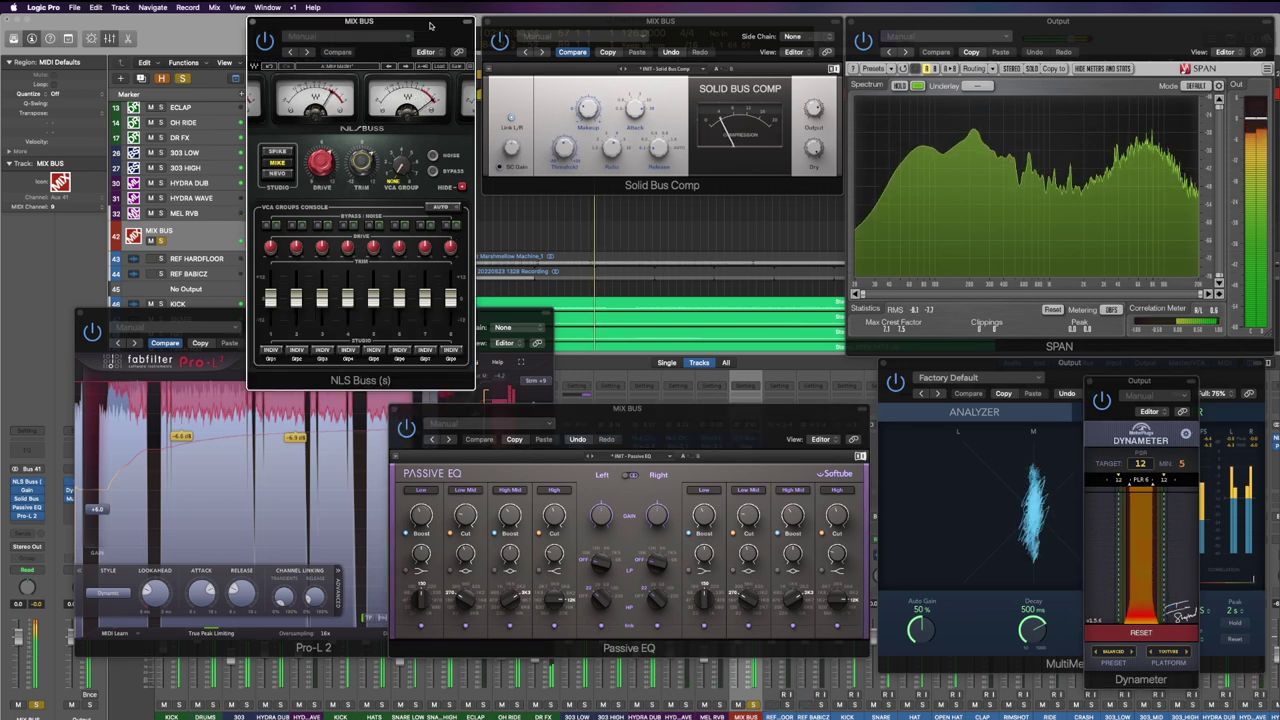
{"action": "left_click_drag", "start_coordinate": [720, 28], "coordinate": [727, 116]}
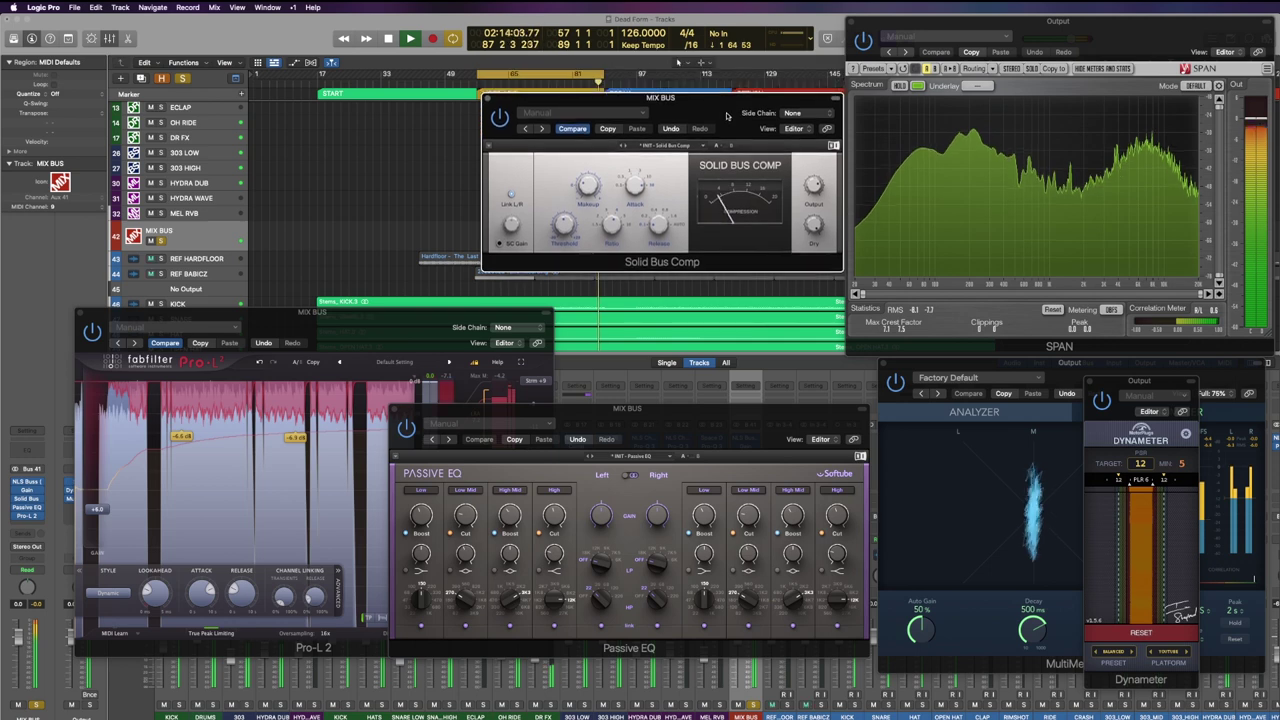
{"action": "left_click_drag", "start_coordinate": [367, 347], "coordinate": [467, 387]}
{"action": "left_click_drag", "start_coordinate": [736, 428], "coordinate": [741, 410]}
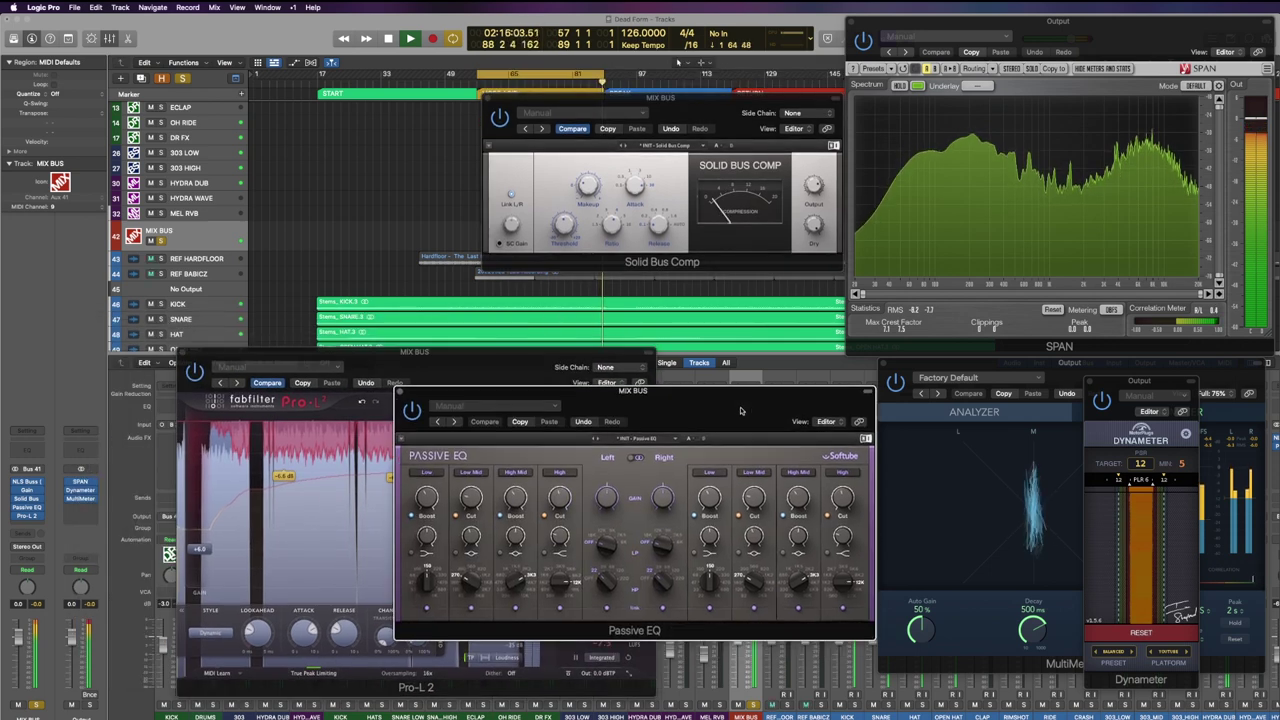
Compare the mix with the reference by soloing REF BABICZ, bringing Pro-L 2 to the front, and returning the solo to MIX BUS.
{"action": "left_click", "coordinate": [161, 273]}
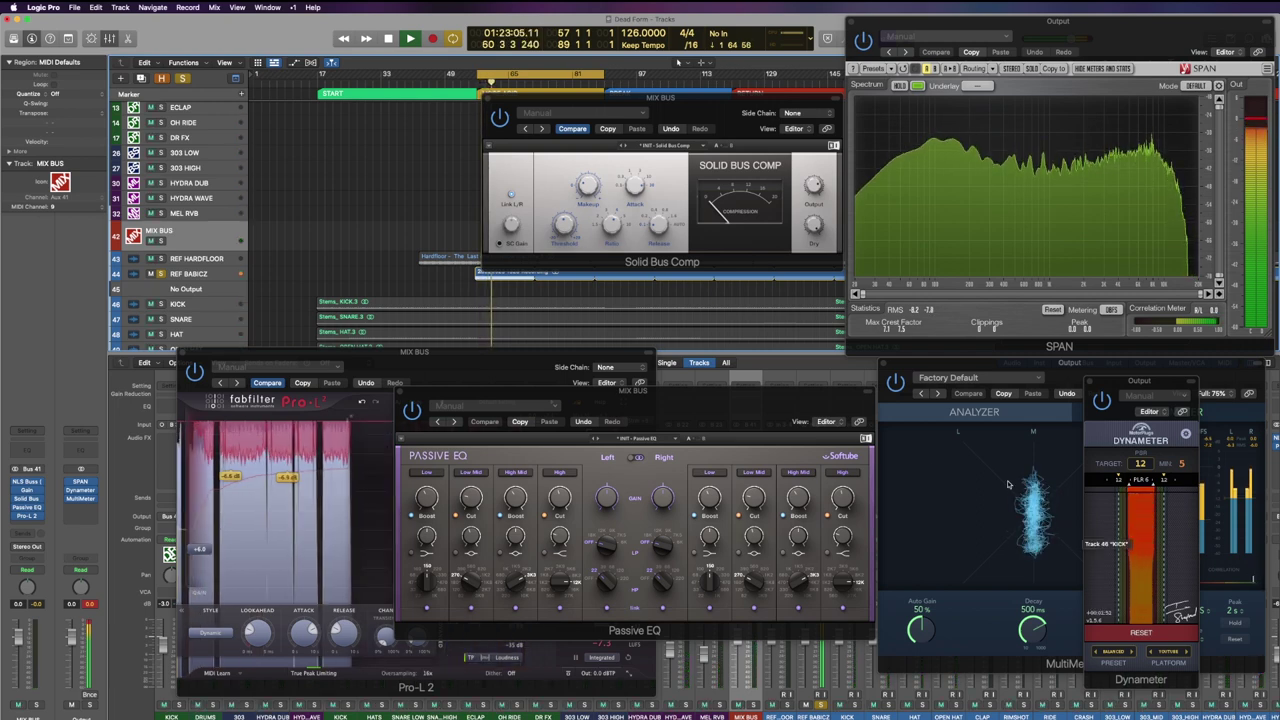
{"action": "left_click", "coordinate": [436, 359]}
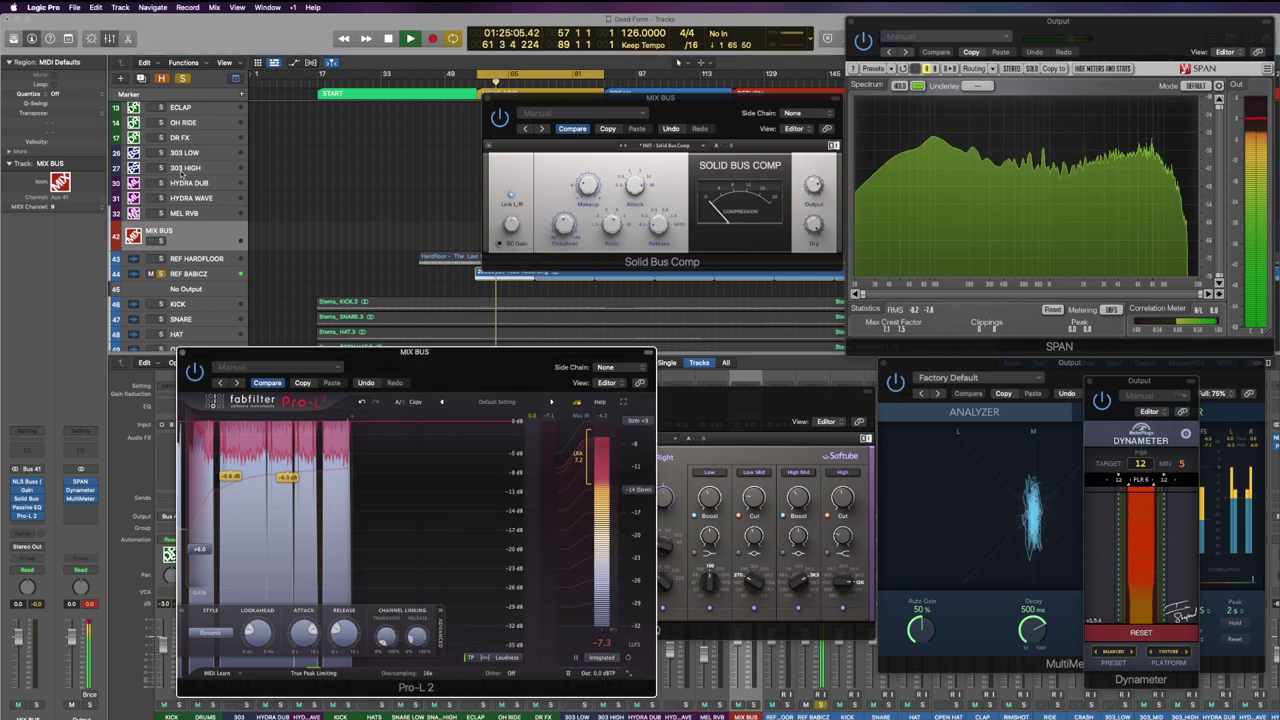
{"action": "left_click", "coordinate": [160, 241]}
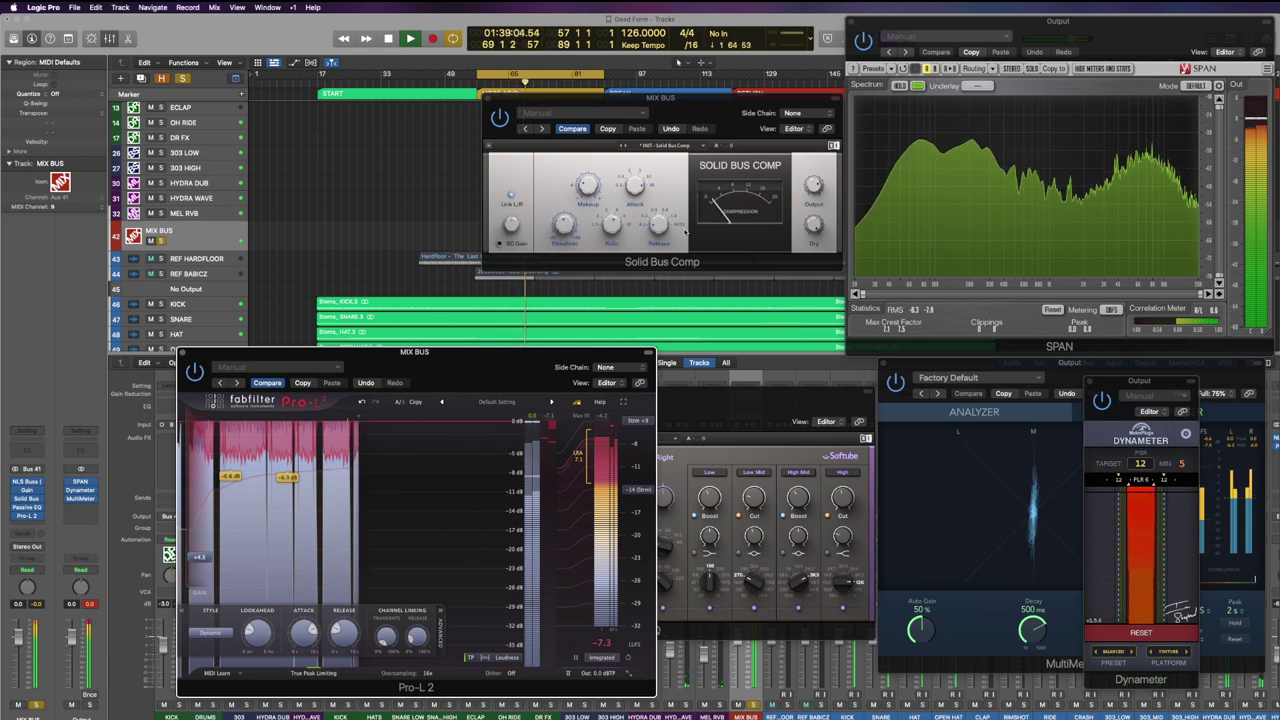
Set the Dynameter's MIN value to 7 and alternate the solo between REF BABICZ and MIX BUS to compare their dynamics.
{"action": "left_click", "coordinate": [1184, 466]}
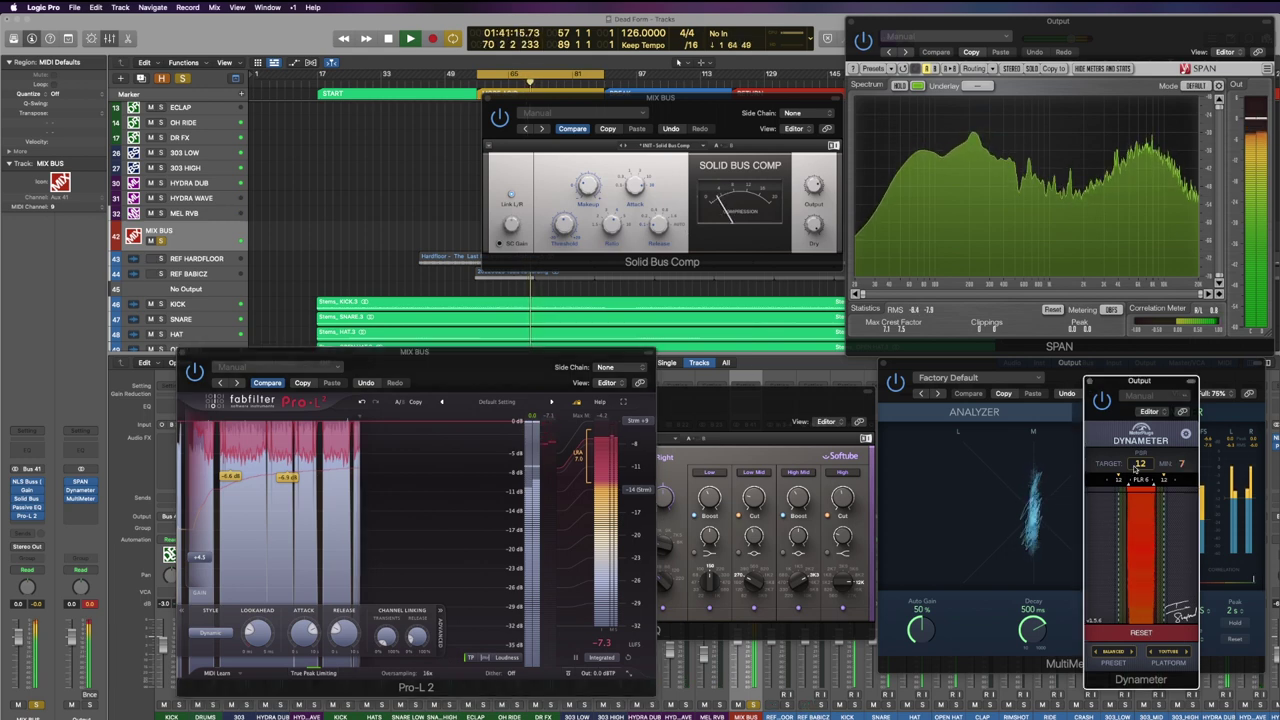
{"action": "left_click", "coordinate": [161, 274]}
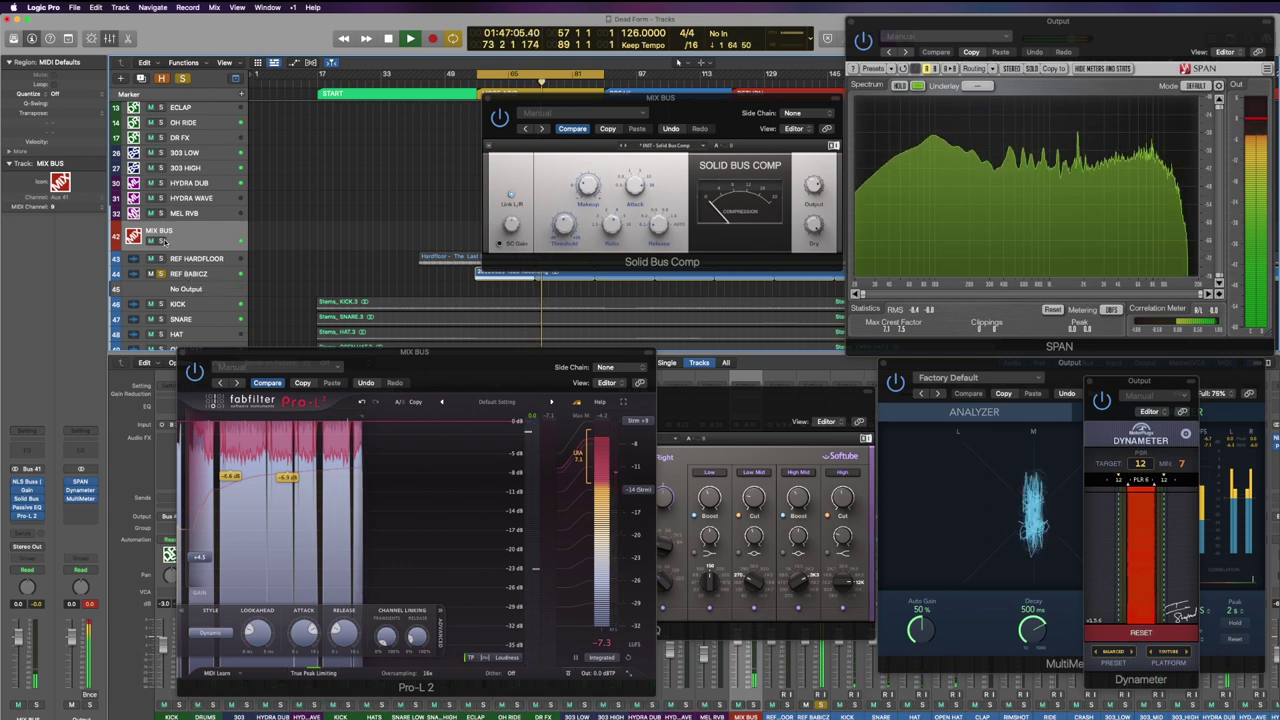
{"action": "left_click", "coordinate": [163, 241]}
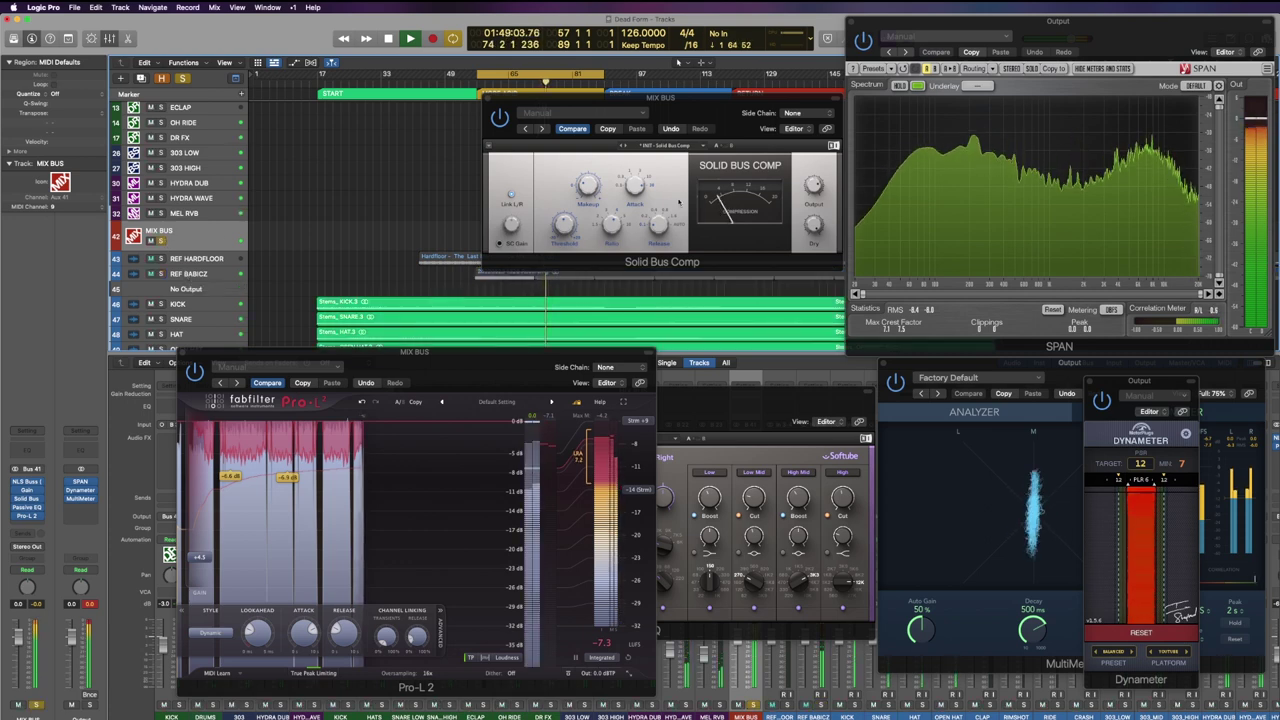
{"action": "left_click", "coordinate": [1119, 464]}
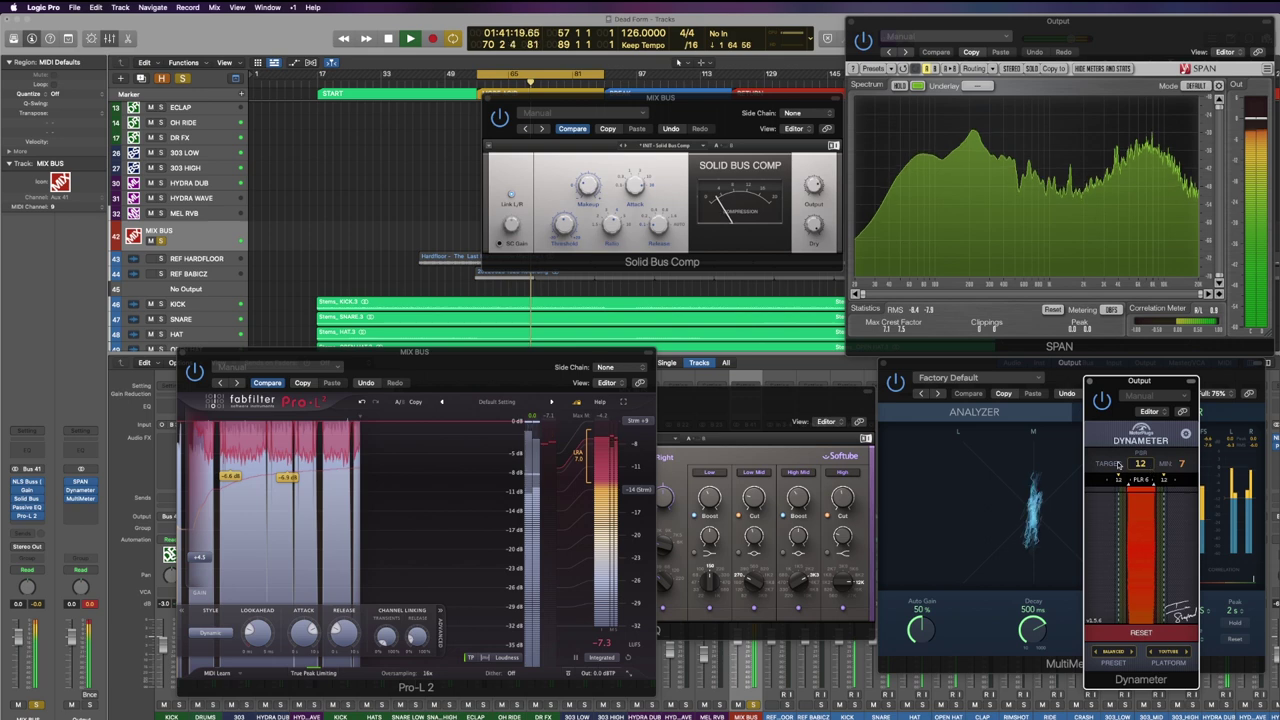
{"action": "left_click", "coordinate": [161, 274]}
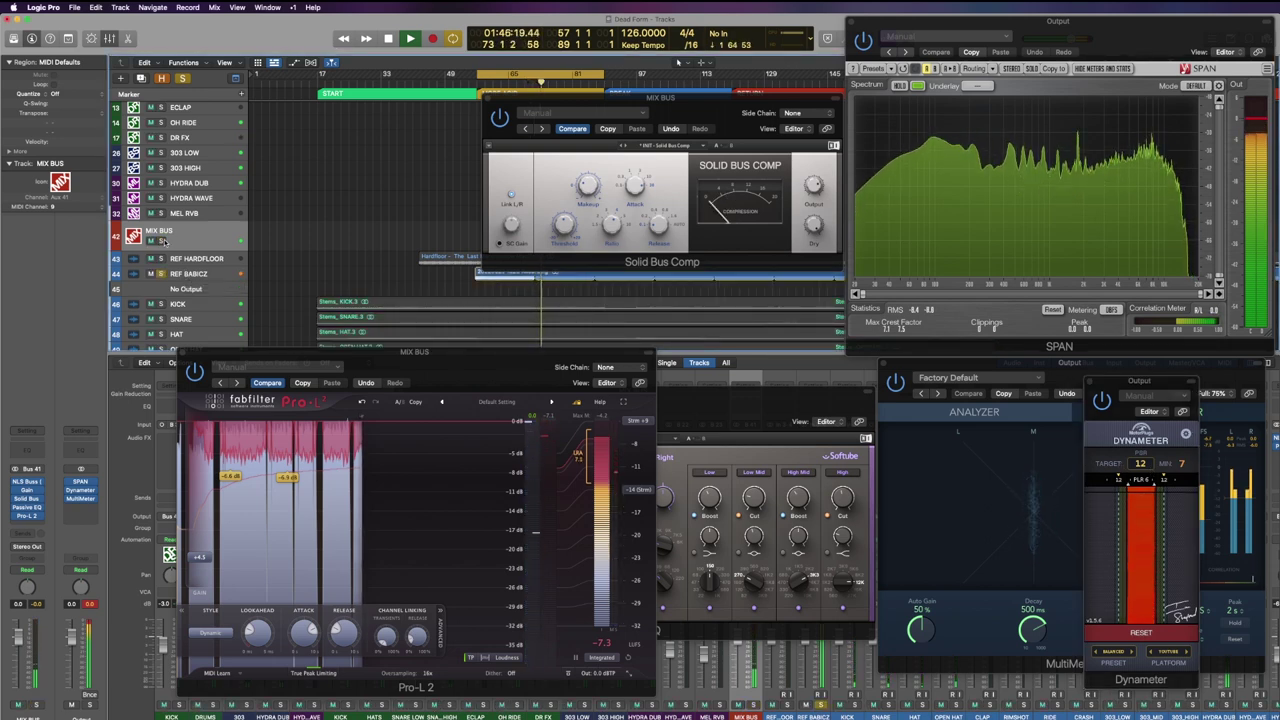
{"action": "left_click", "coordinate": [162, 241]}
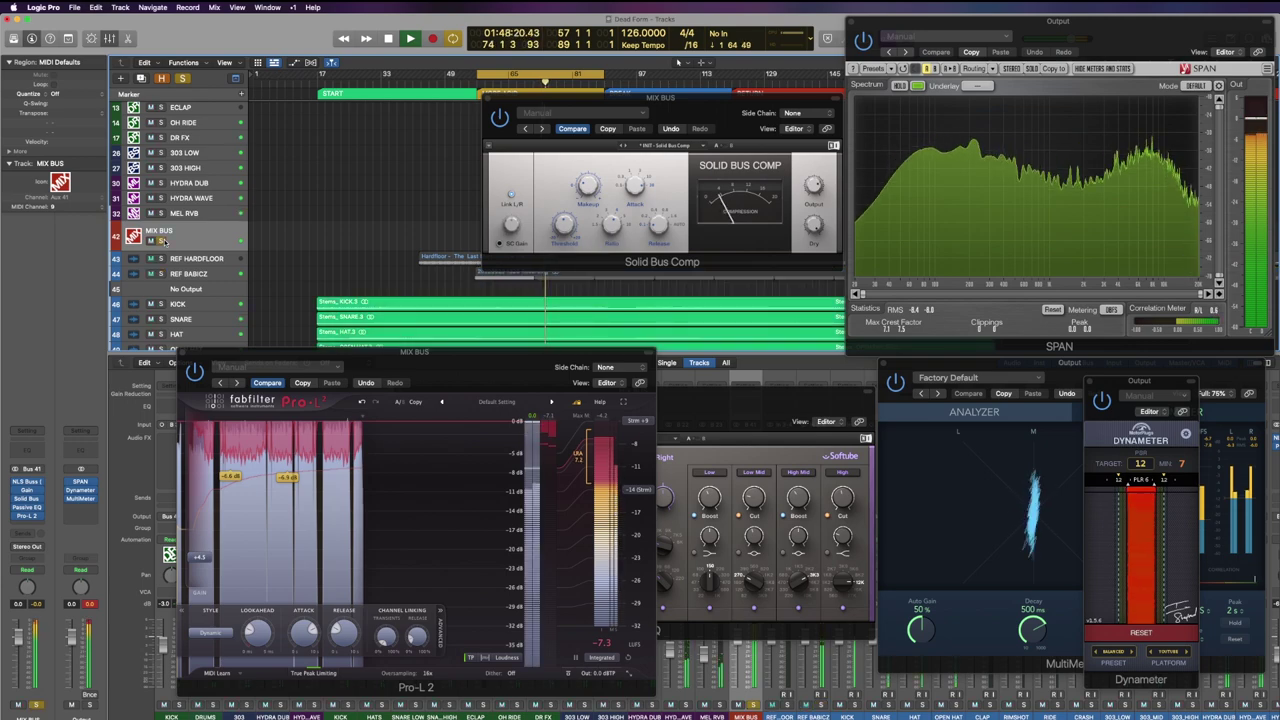
Compare REF BABICZ and MIX BUS two more times by switching the solo between them, finishing on MIX BUS.
{"action": "key", "text": "v"}
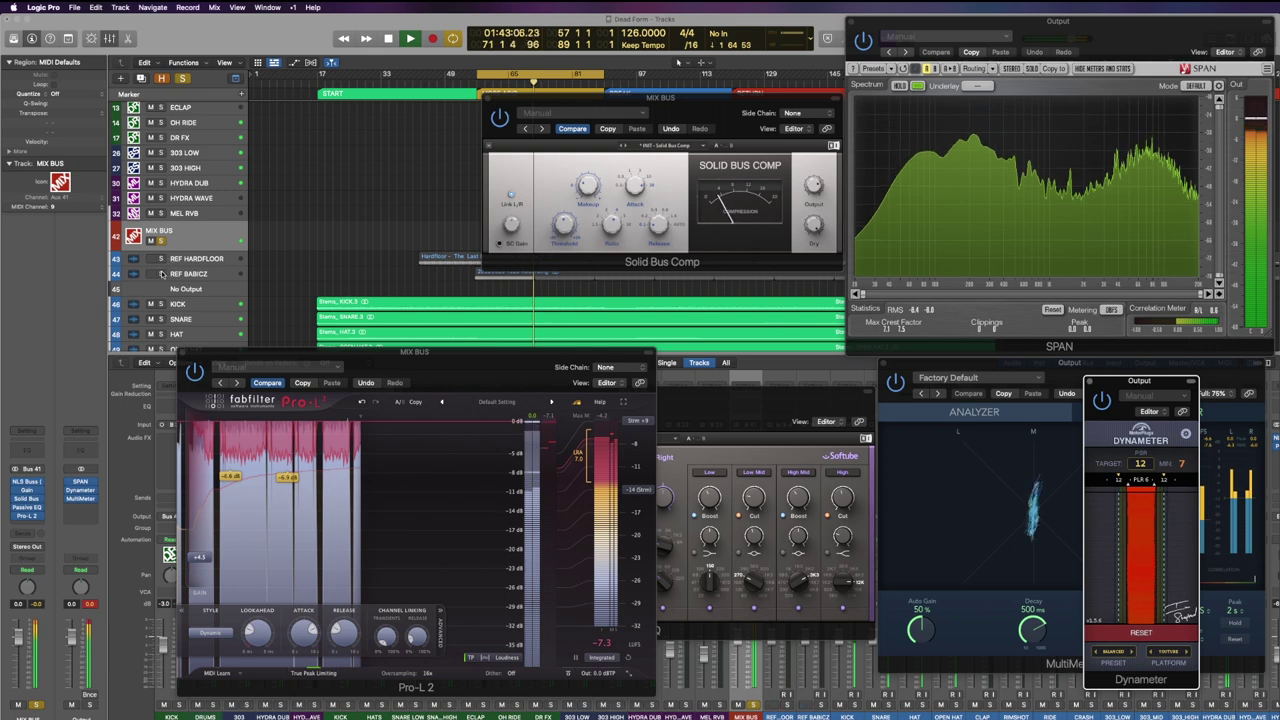
{"action": "left_click", "coordinate": [161, 274]}
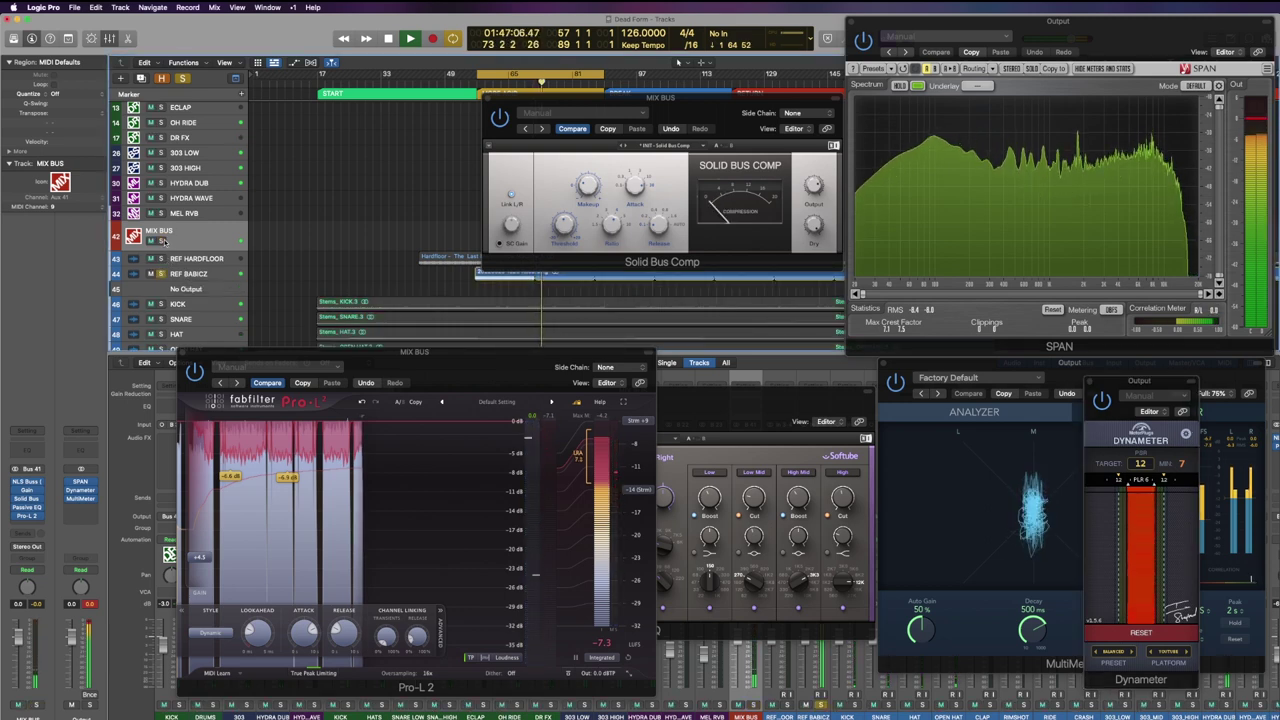
{"action": "left_click", "coordinate": [161, 241]}
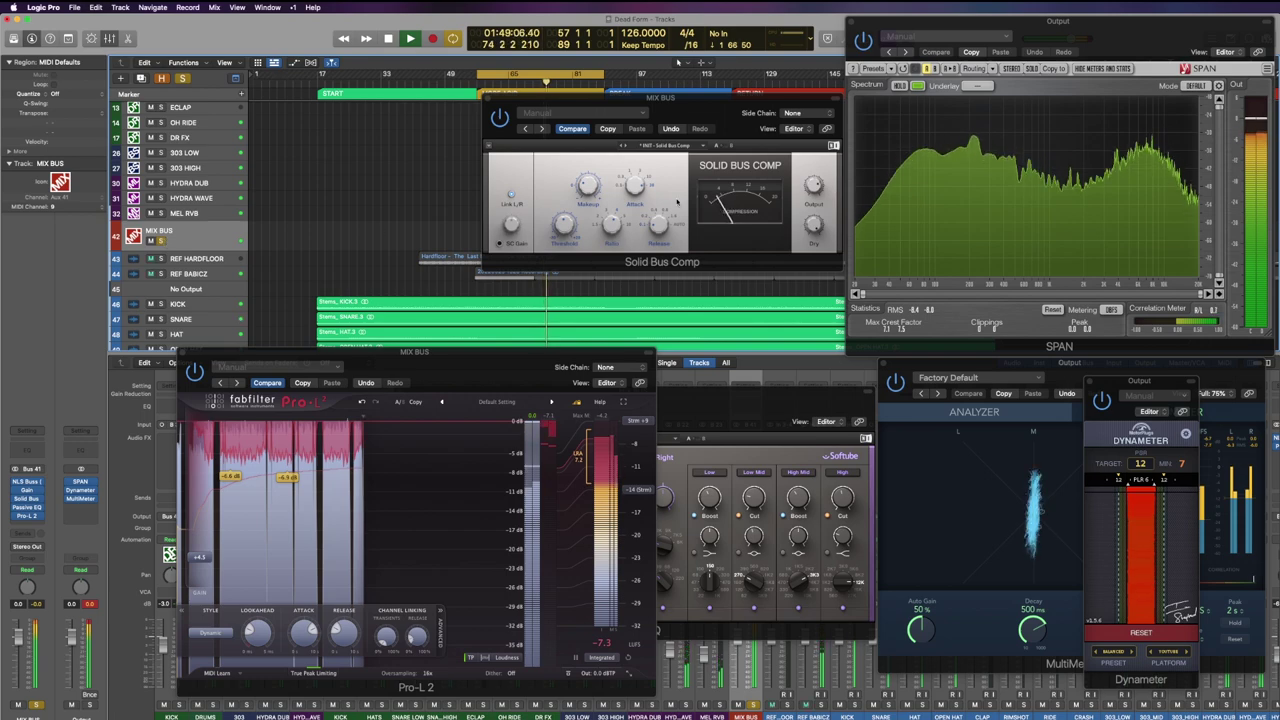
{"action": "key", "text": "v"}
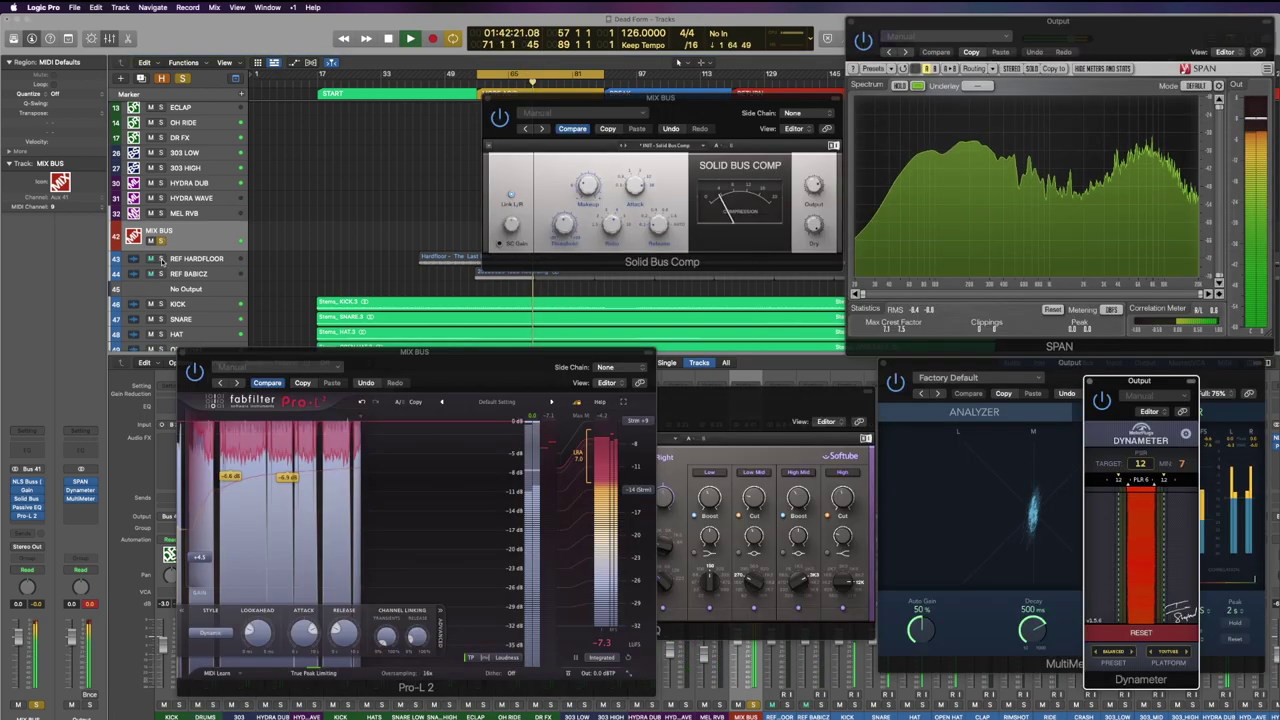
{"action": "left_click", "coordinate": [162, 273]}
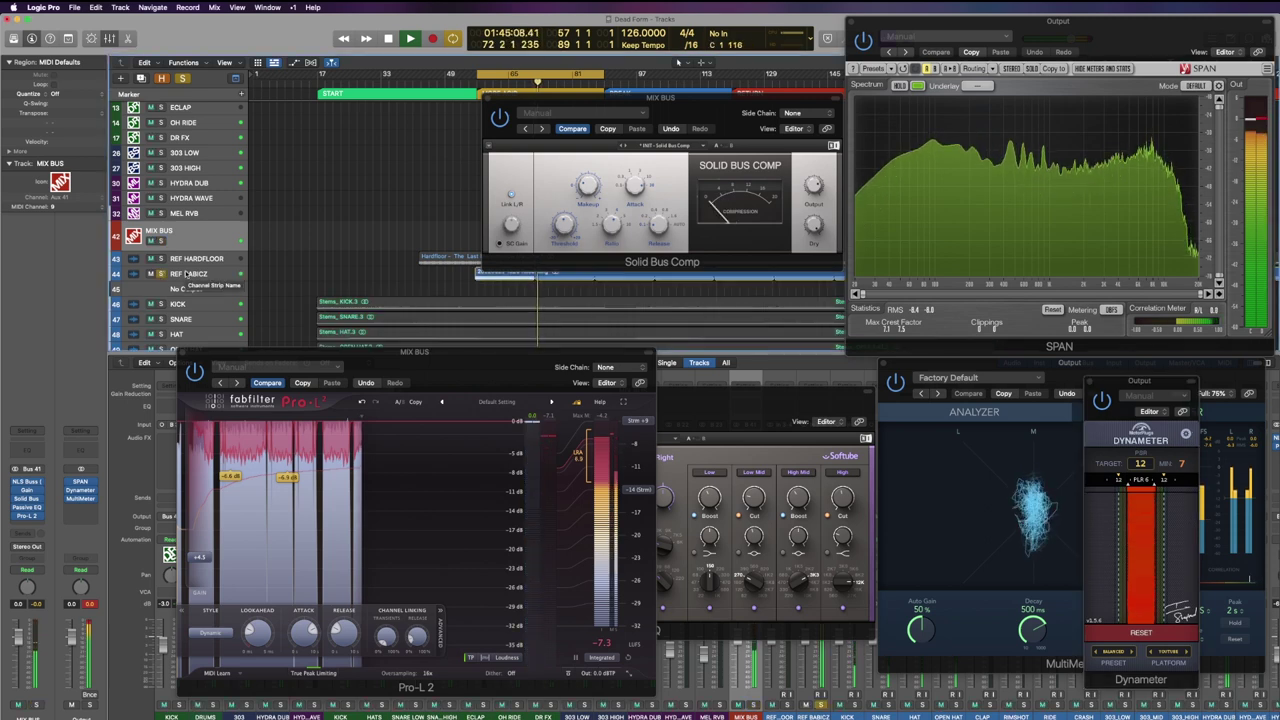
{"action": "left_click", "coordinate": [161, 241]}
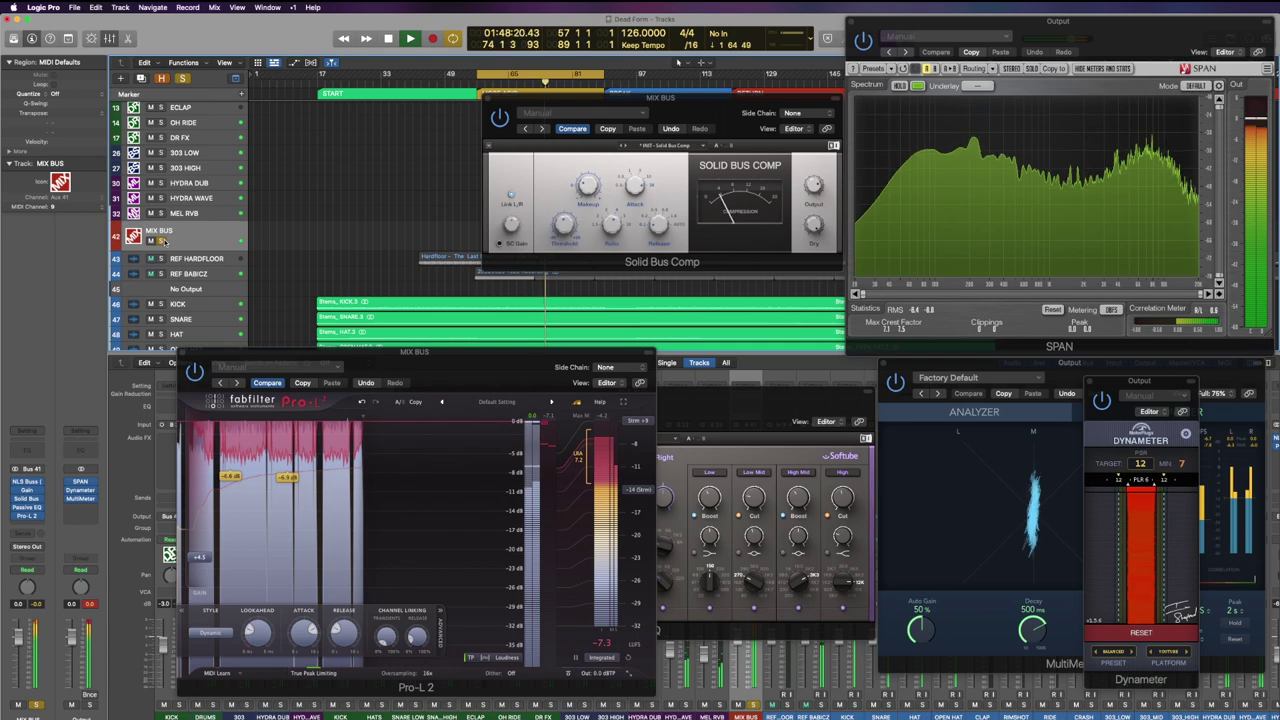
{"action": "key", "text": "v"}
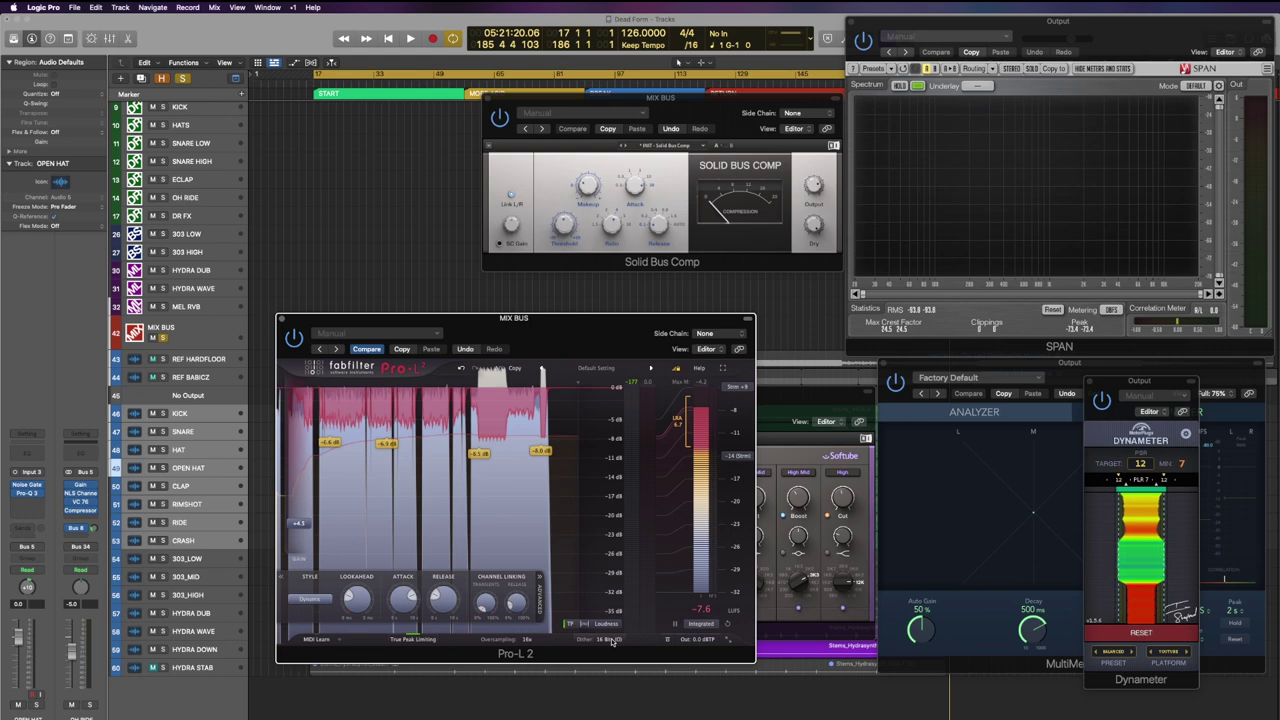
Select the MIX BUS track and set up a PCM bounce of the project as a 16-bit AIFF with a 44100 sample rate.
{"action": "mouse_move", "coordinate": [612, 641]}
{"action": "left_click", "coordinate": [198, 342]}
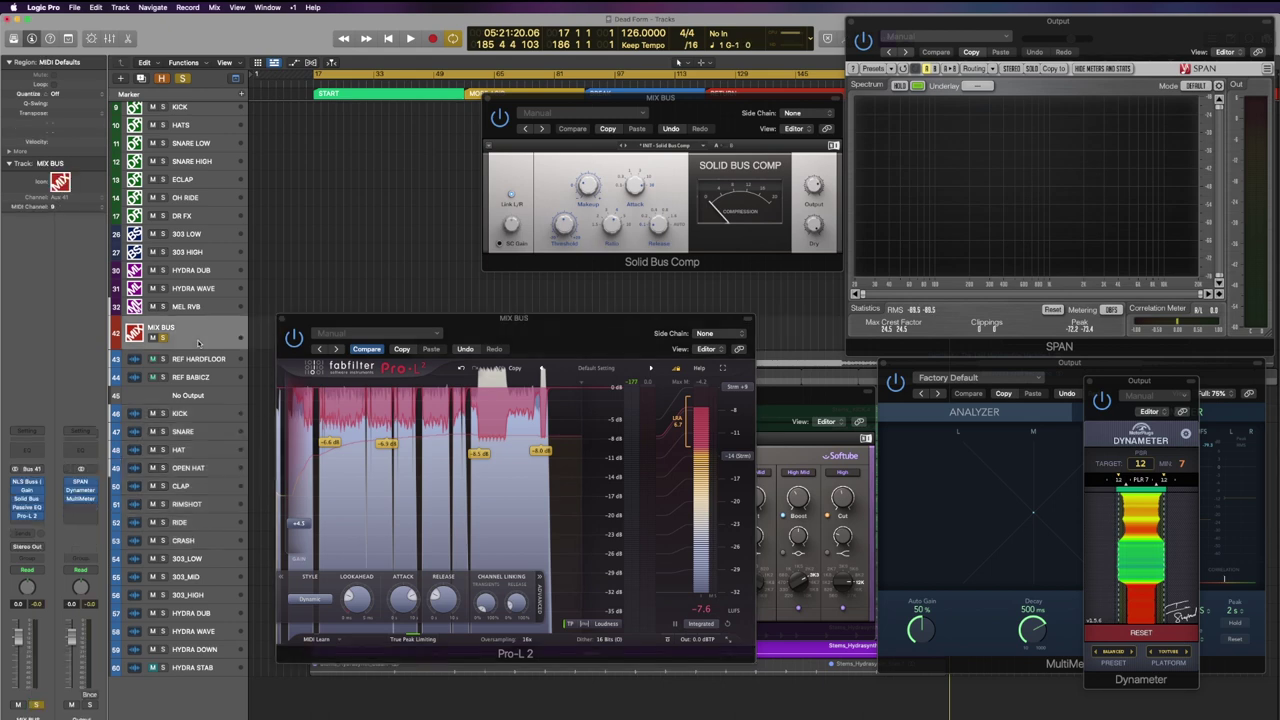
{"action": "key", "text": "super+b"}
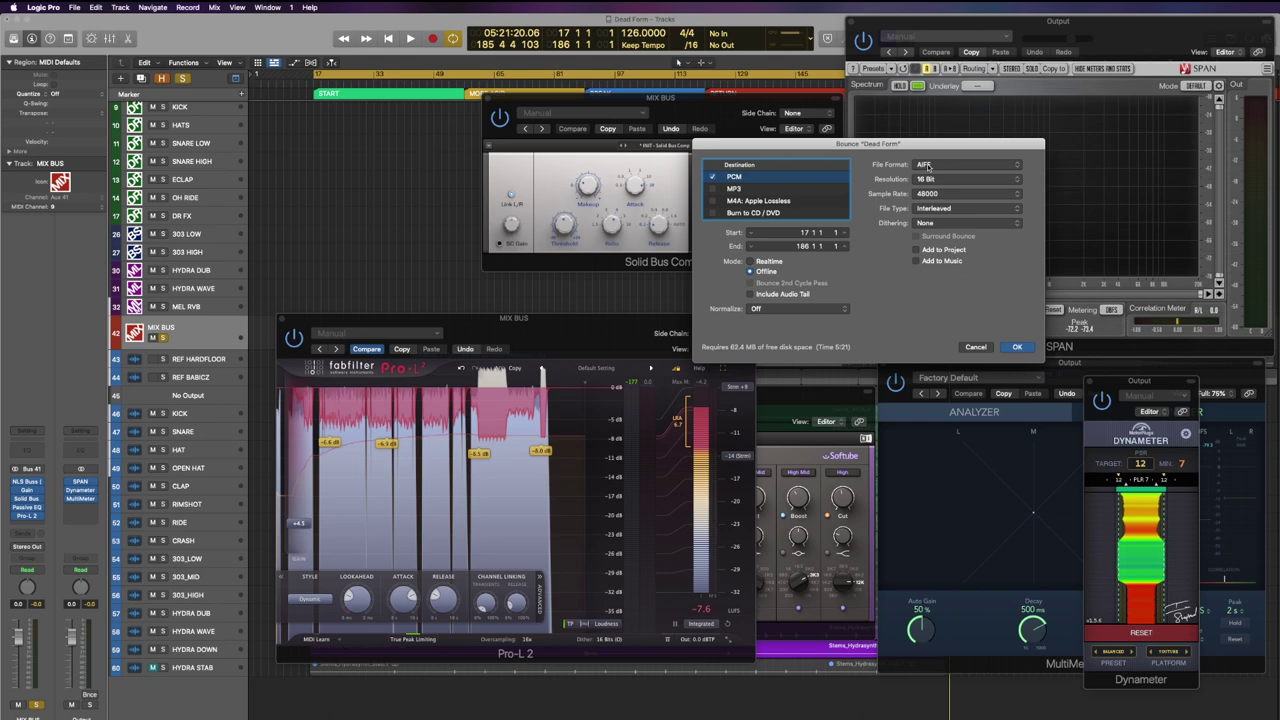
{"action": "left_click", "coordinate": [935, 193]}
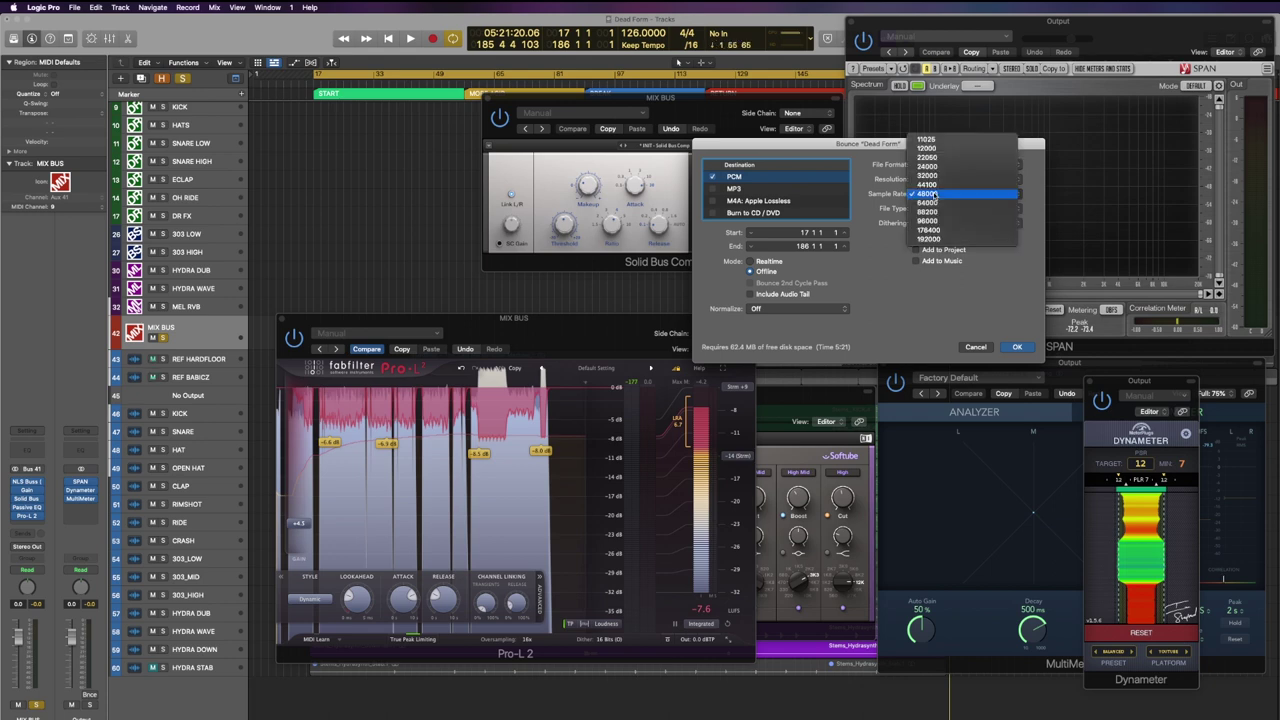
{"action": "left_click", "coordinate": [927, 184]}
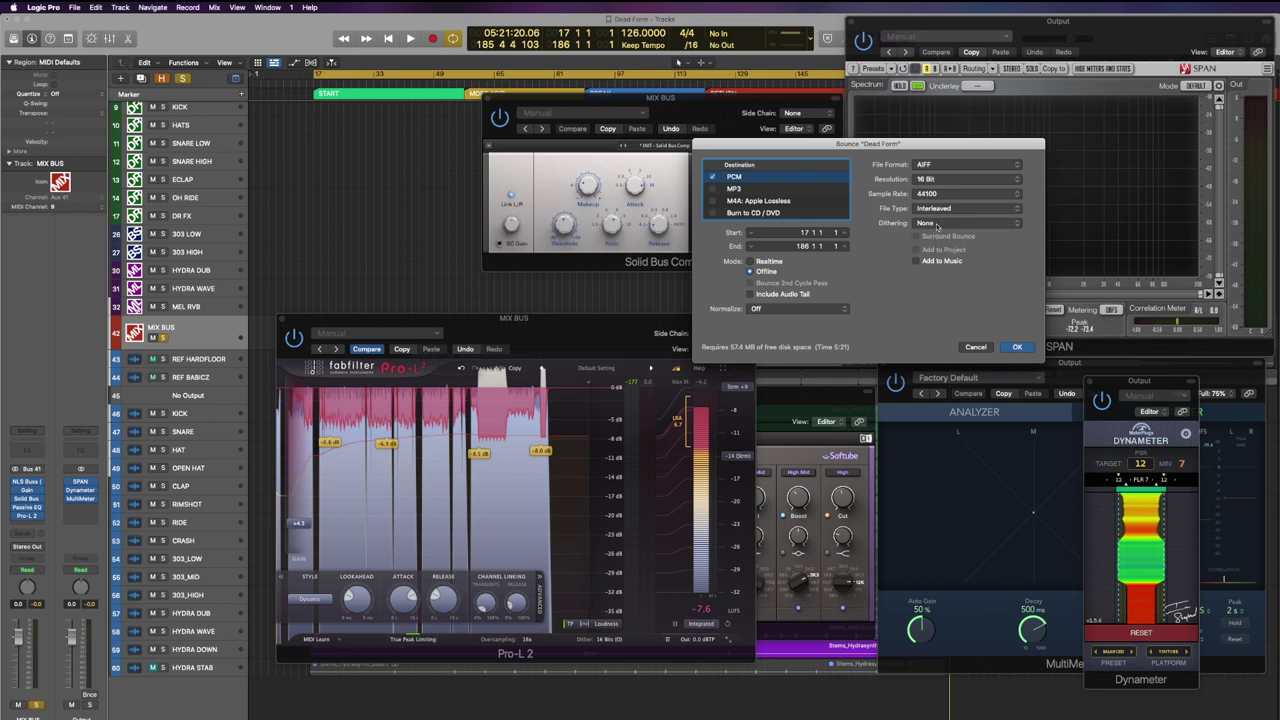
{"action": "left_click", "coordinate": [1016, 347]}
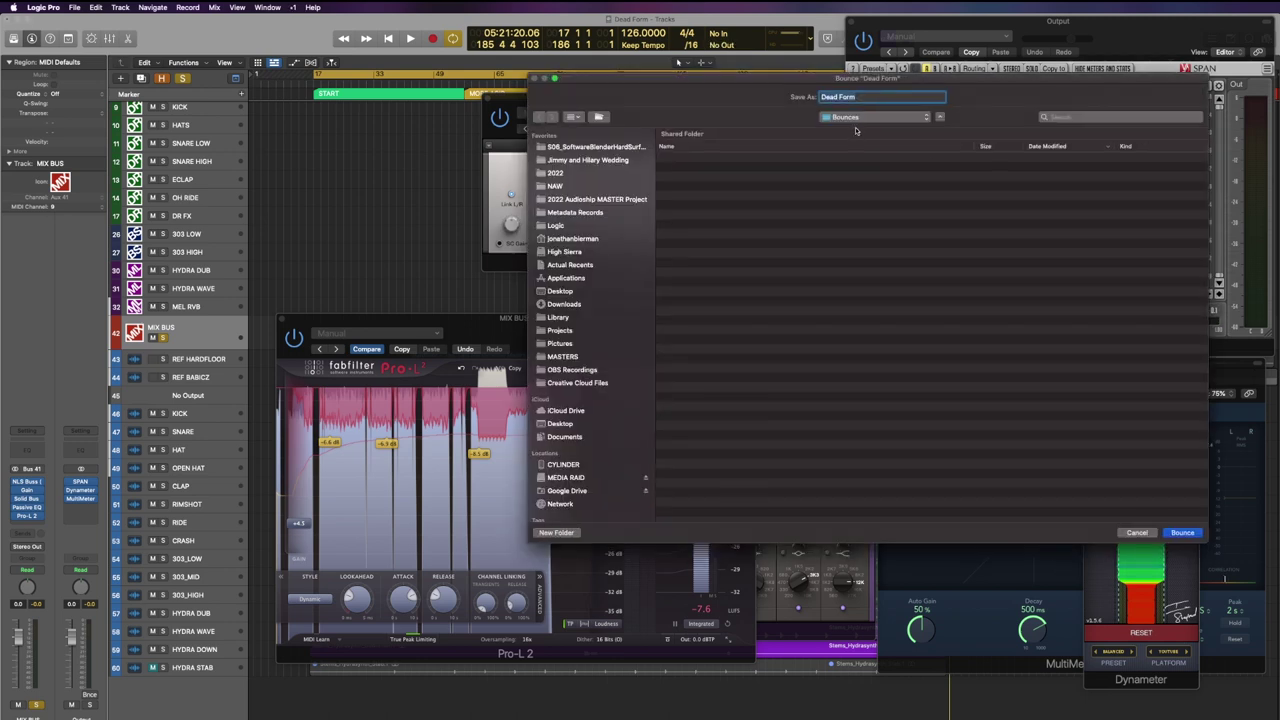
Keep the Bounces folder as the destination, append "May 23" to the file name Dead Form, and start the bounce.
{"action": "left_click", "coordinate": [855, 117]}
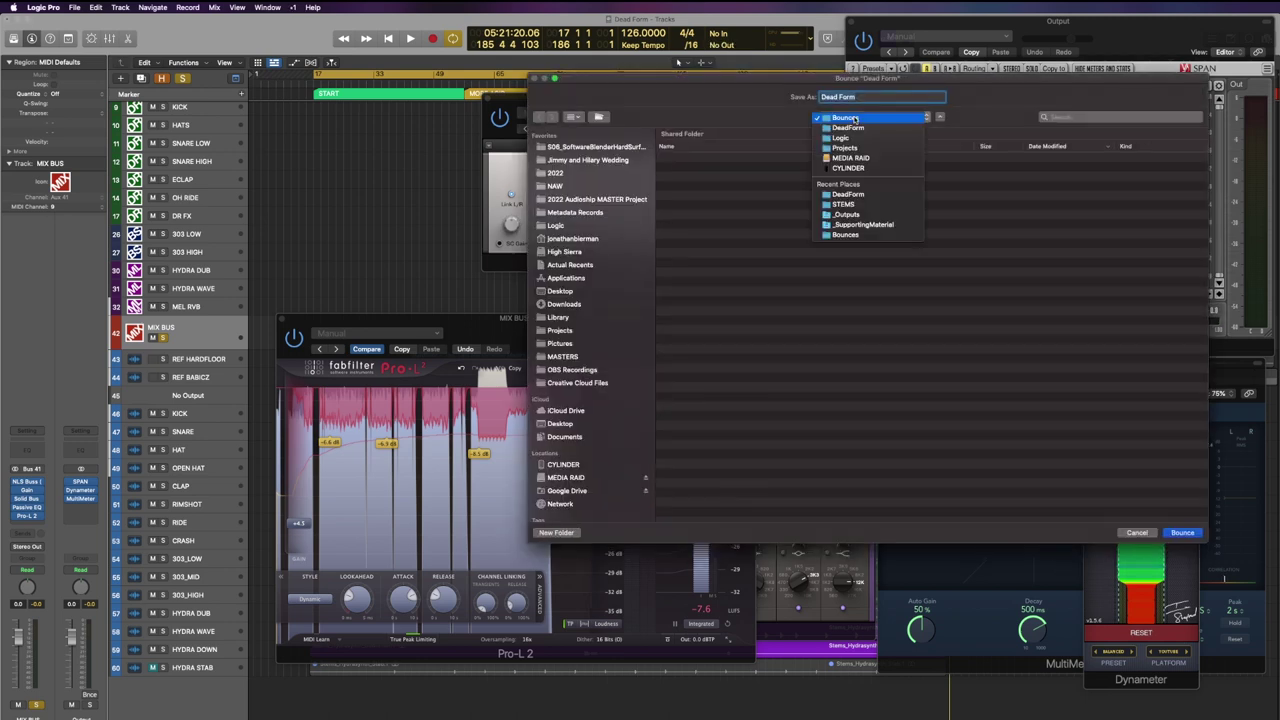
{"action": "left_click", "coordinate": [855, 118]}
{"action": "key", "text": "Right"}
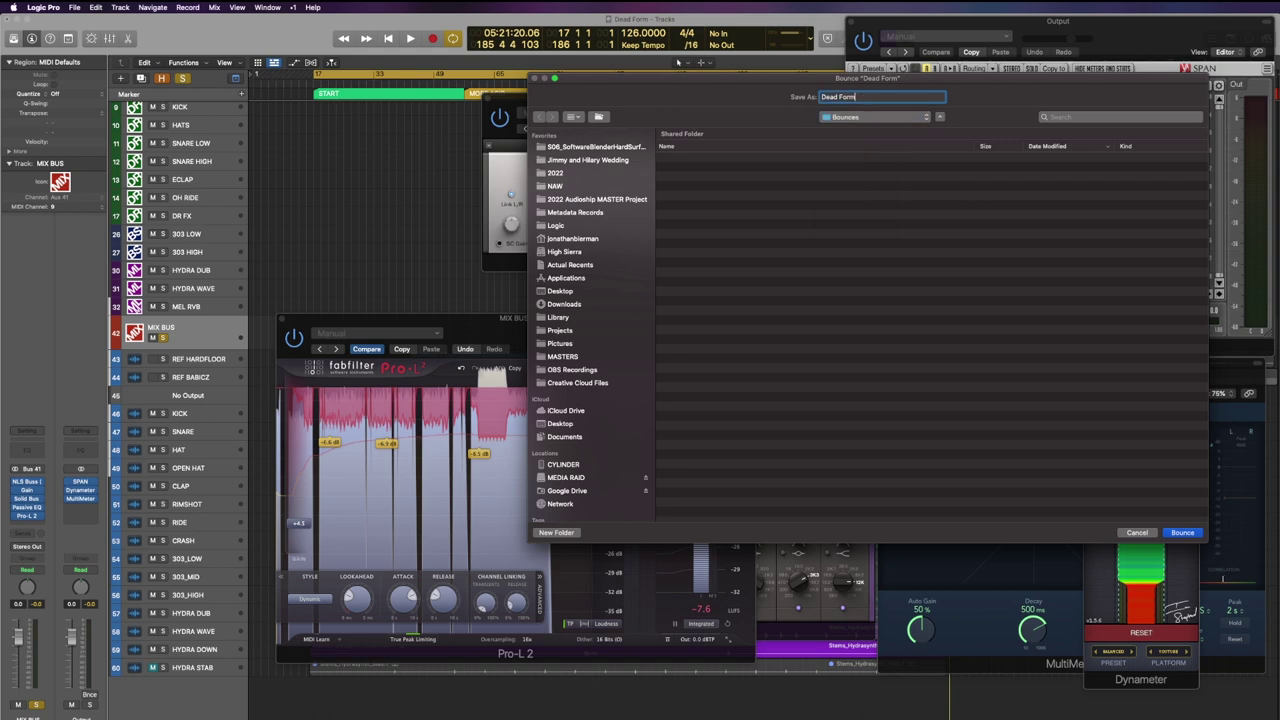
{"action": "type", "text": "May 23"}
{"action": "key", "text": "Return"}
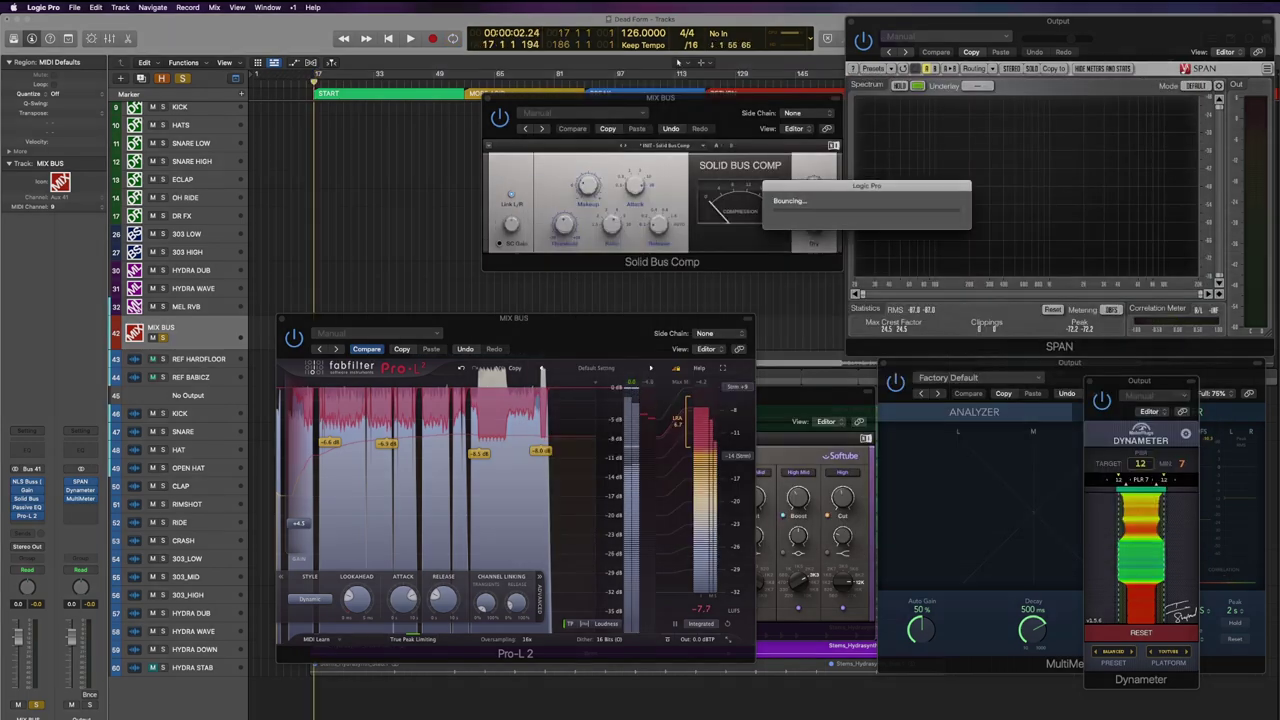